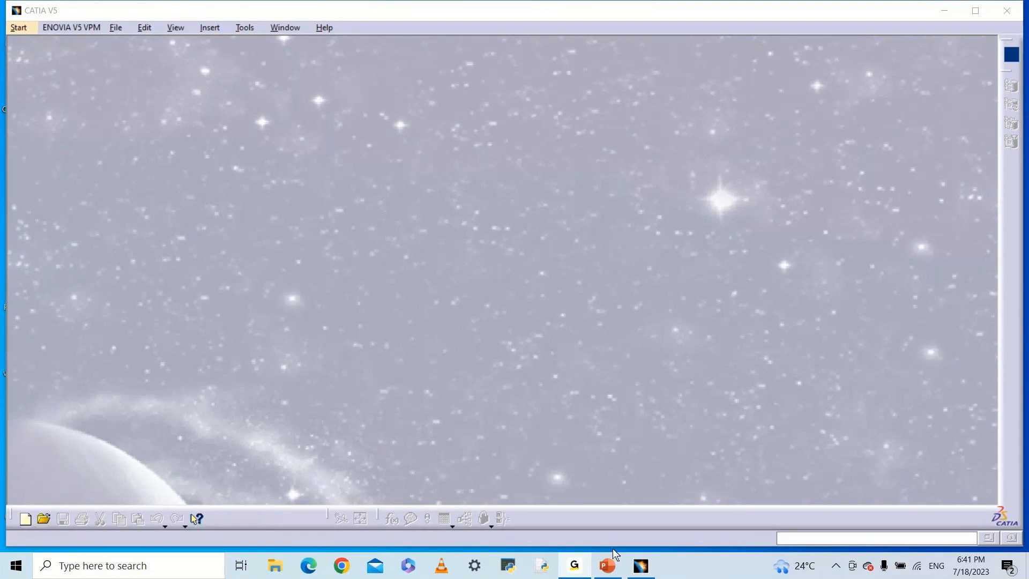
pyautogui.click(641, 565)
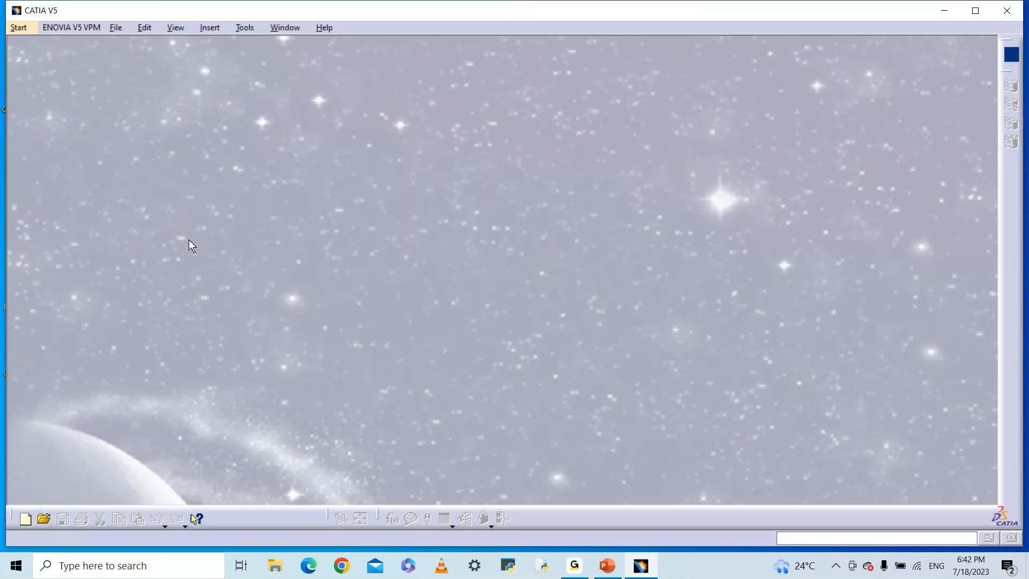
pyautogui.click(19, 27)
pyautogui.moveTo(71, 28)
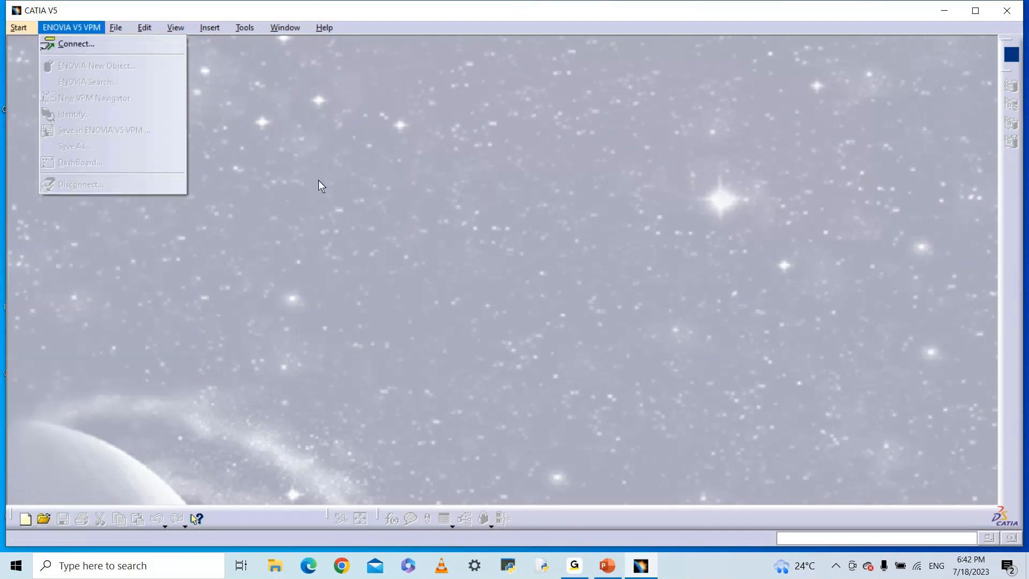
pyautogui.click(402, 261)
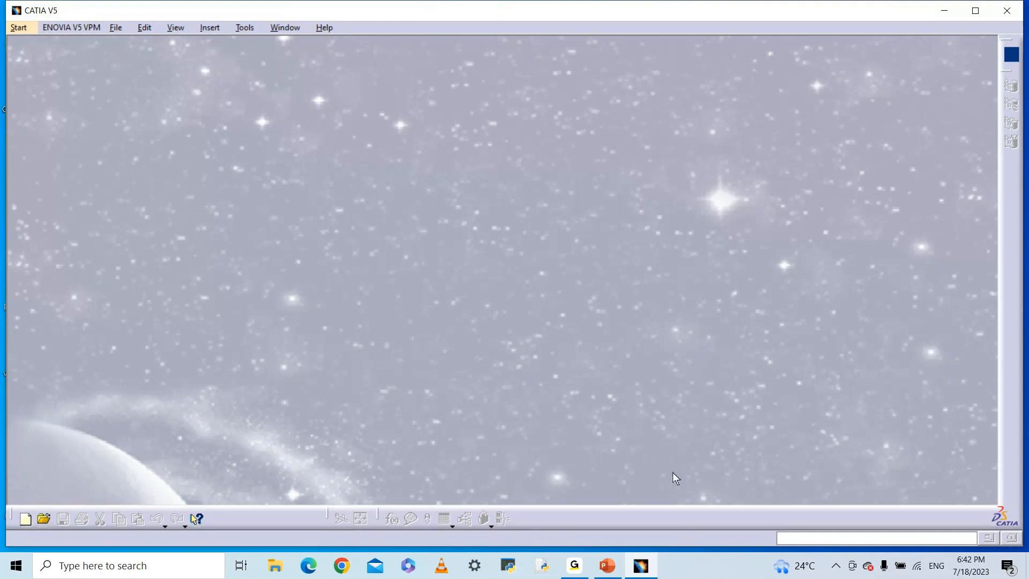
pyautogui.moveTo(646, 572)
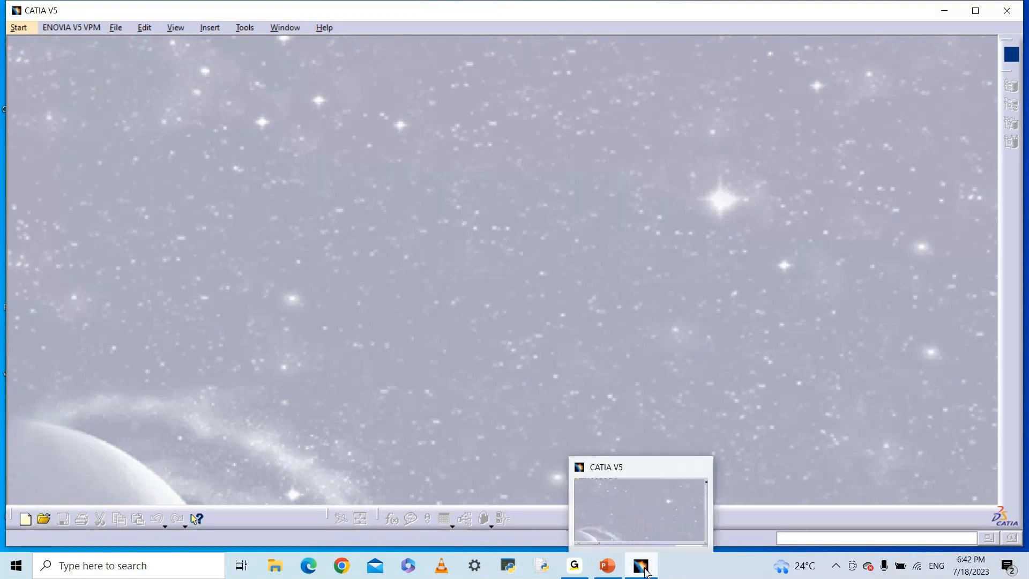
pyautogui.click(642, 565)
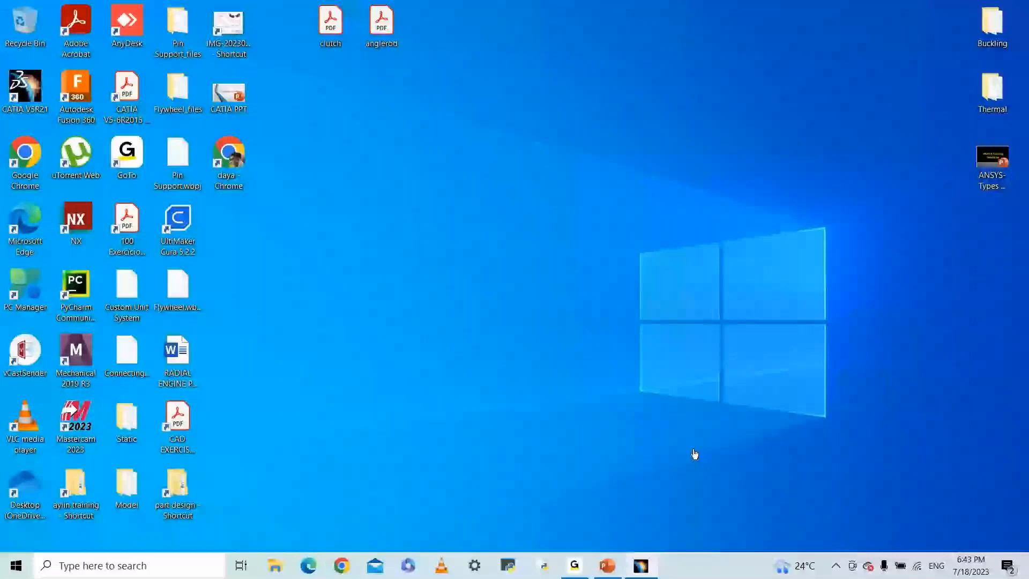
pyautogui.moveTo(642, 573)
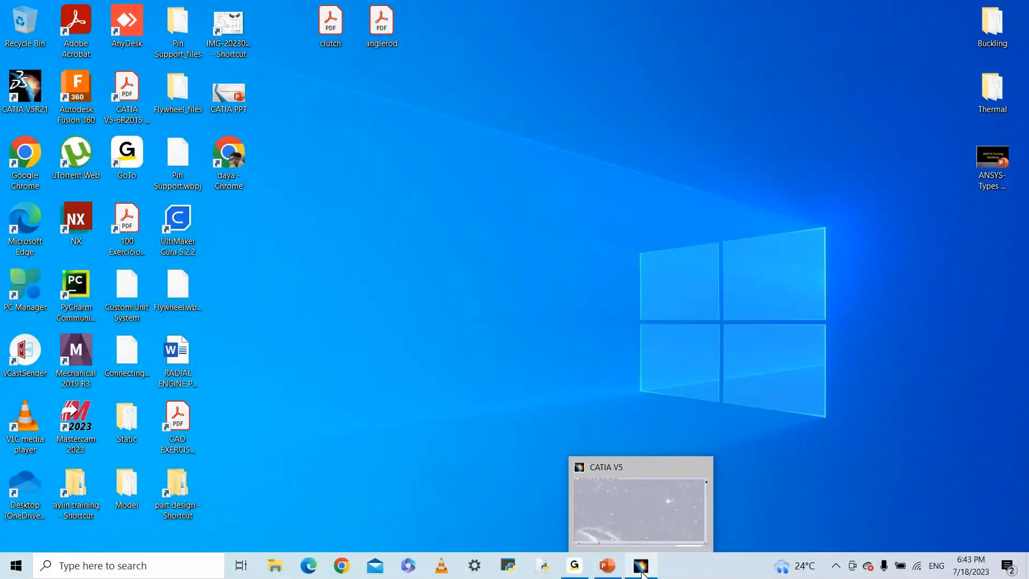
pyautogui.click(641, 569)
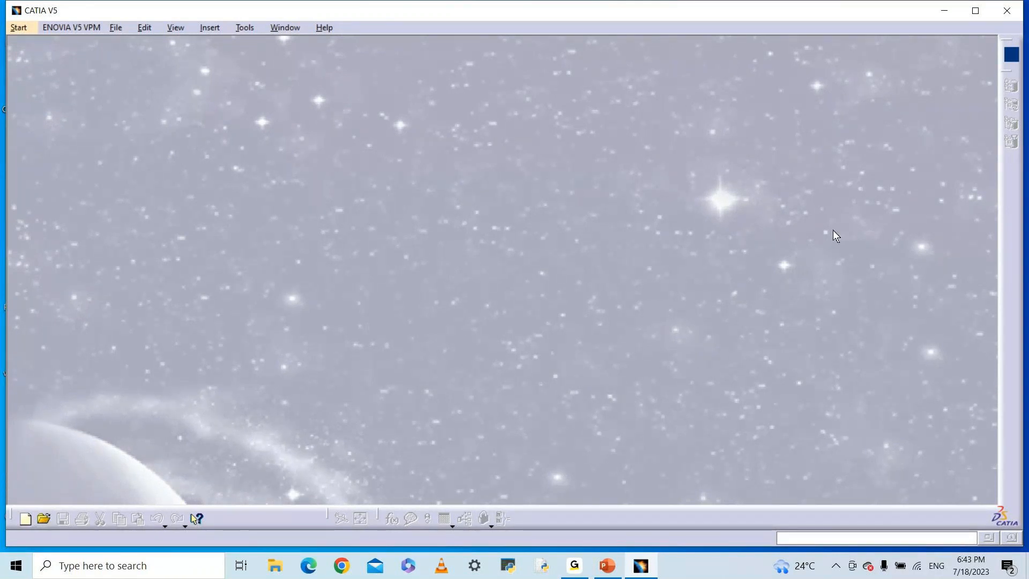
# Start the Sketcher workbench from the Mechanical Design group to begin a new part.
pyautogui.click(19, 28)
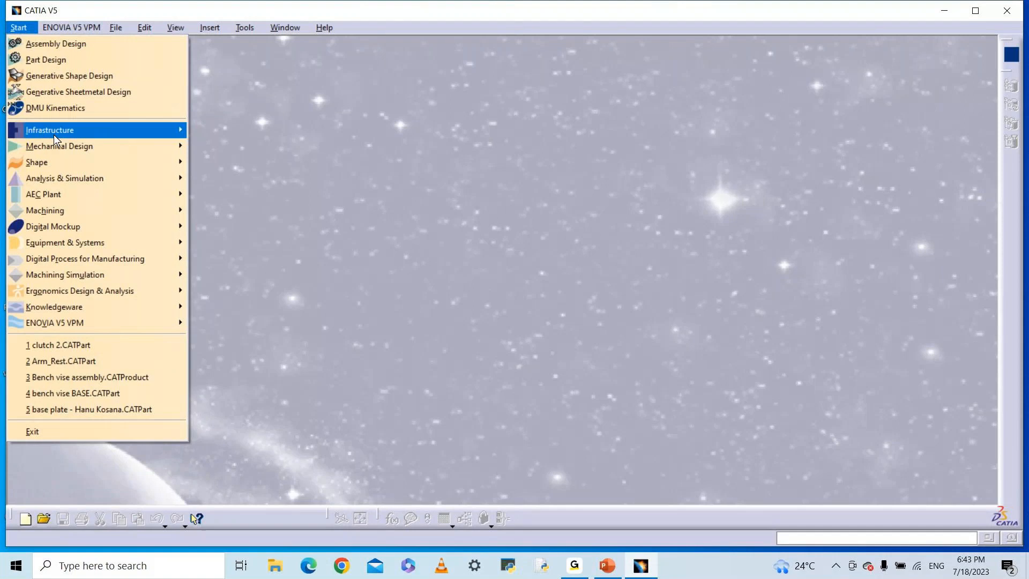
pyautogui.moveTo(81, 146)
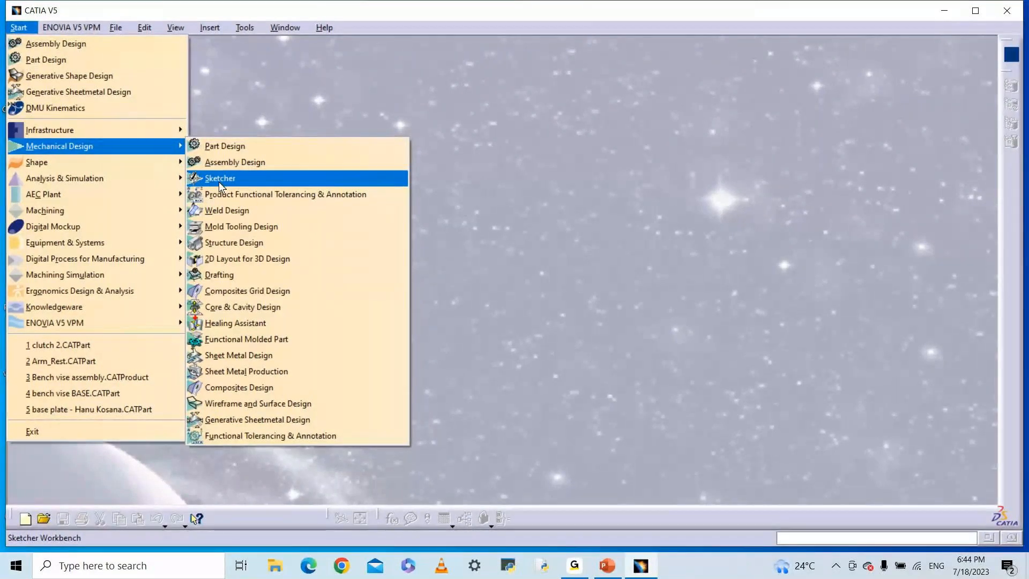
pyautogui.click(220, 182)
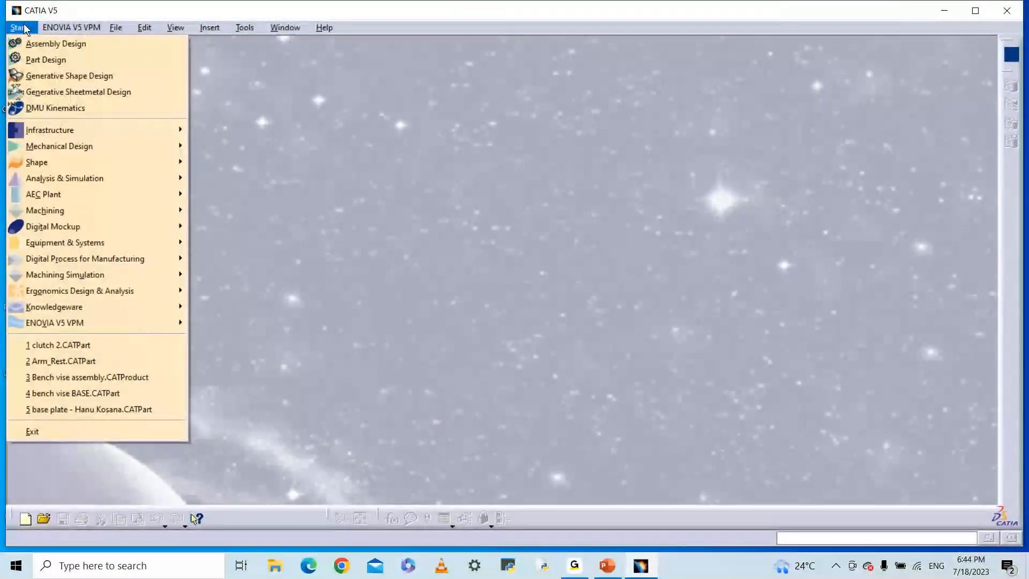
pyautogui.moveTo(53, 144)
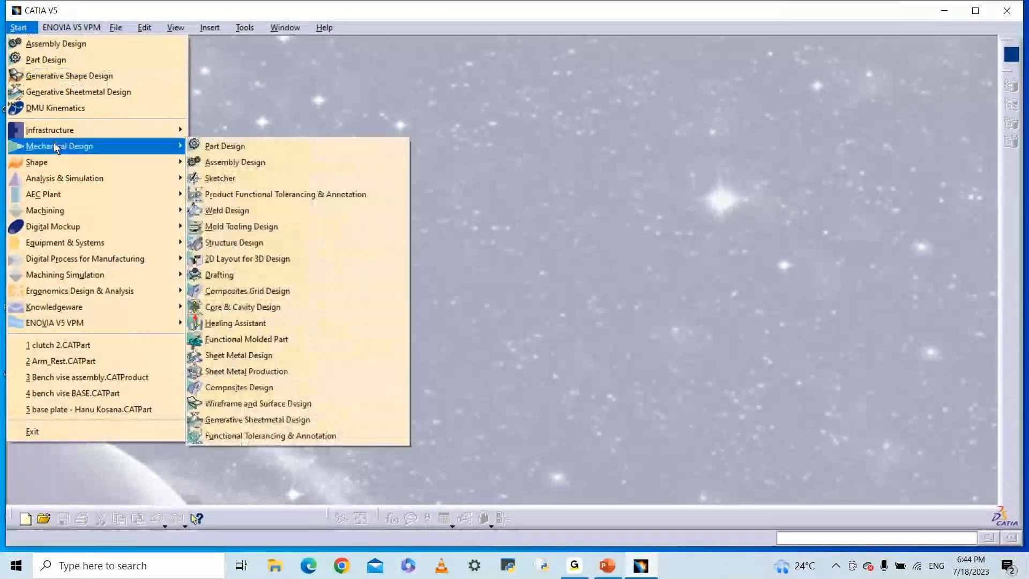
pyautogui.click(219, 179)
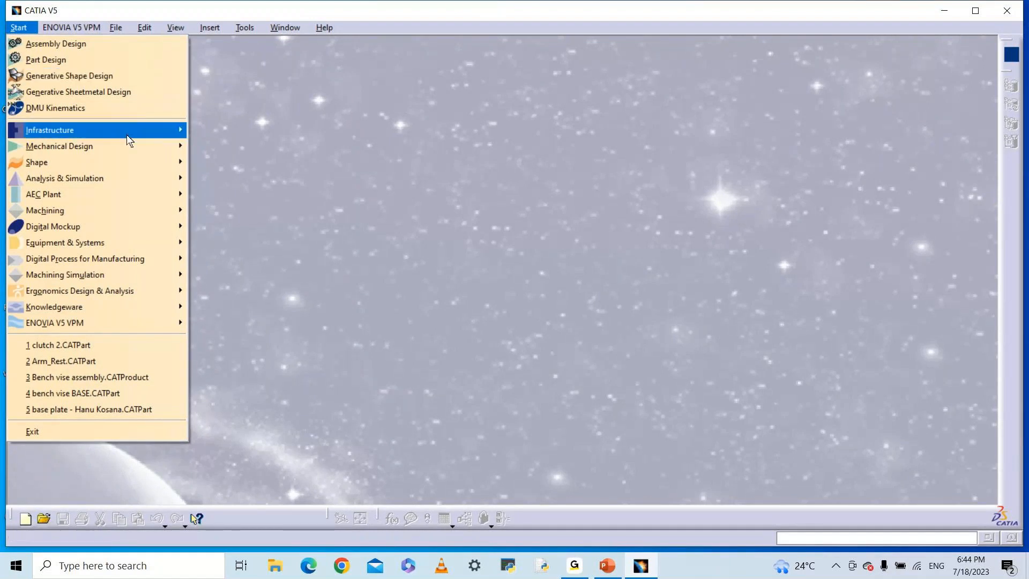
pyautogui.moveTo(129, 153)
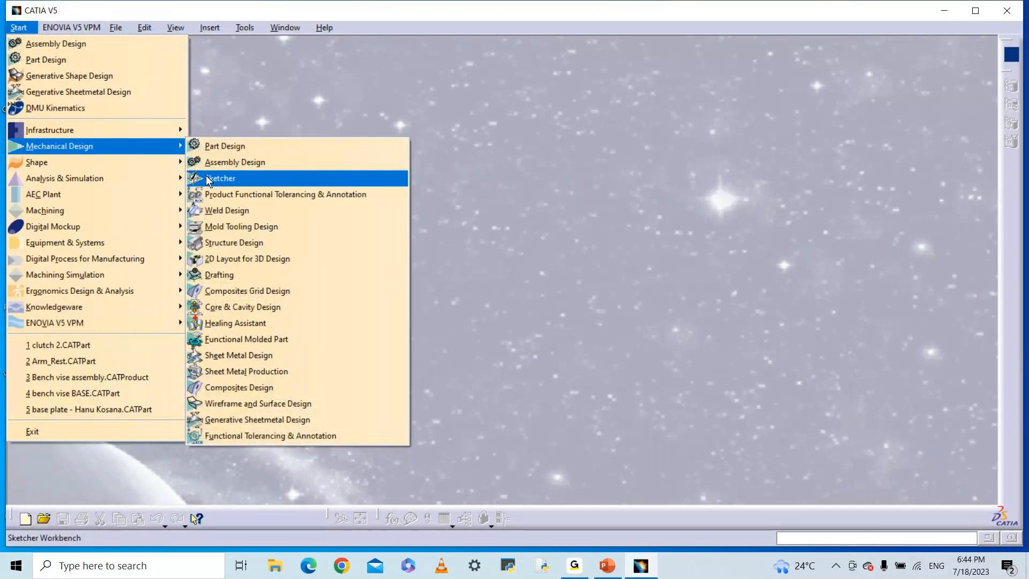
pyautogui.click(209, 182)
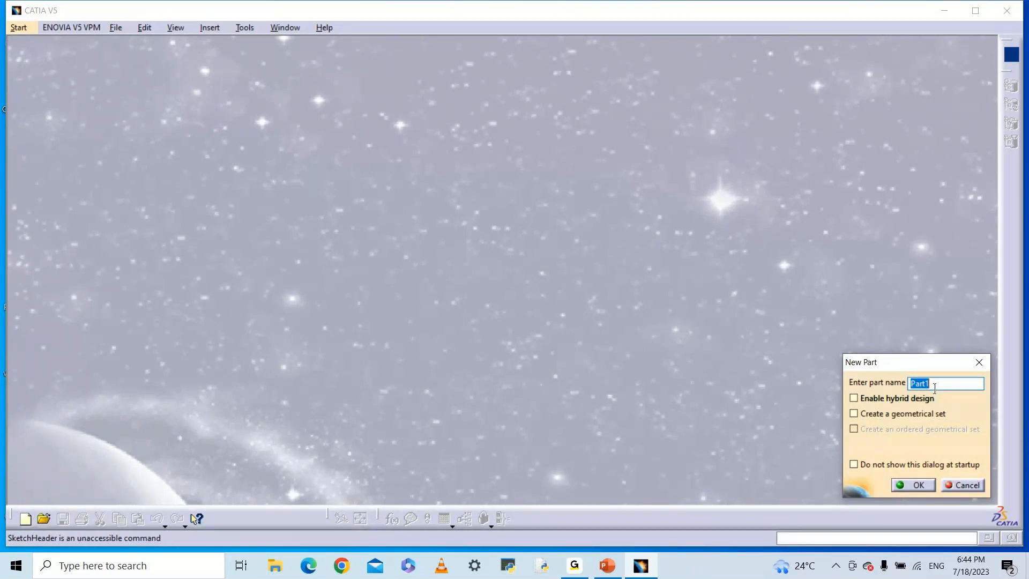
# Name the new part "practice 1" and create it with hybrid design and the geometrical set left disabled.
pyautogui.write('practic')
pyautogui.write('1')
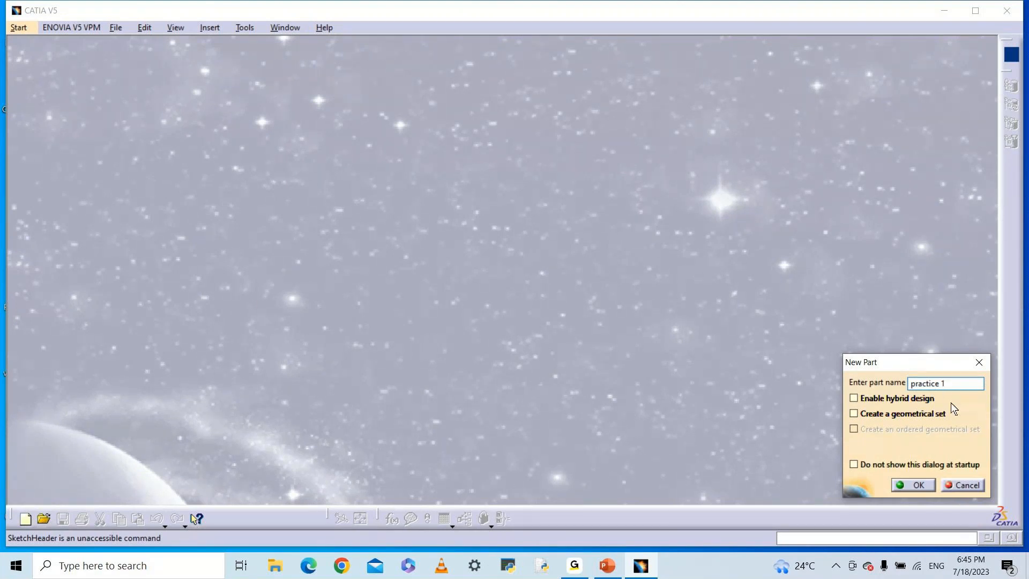
pyautogui.click(914, 486)
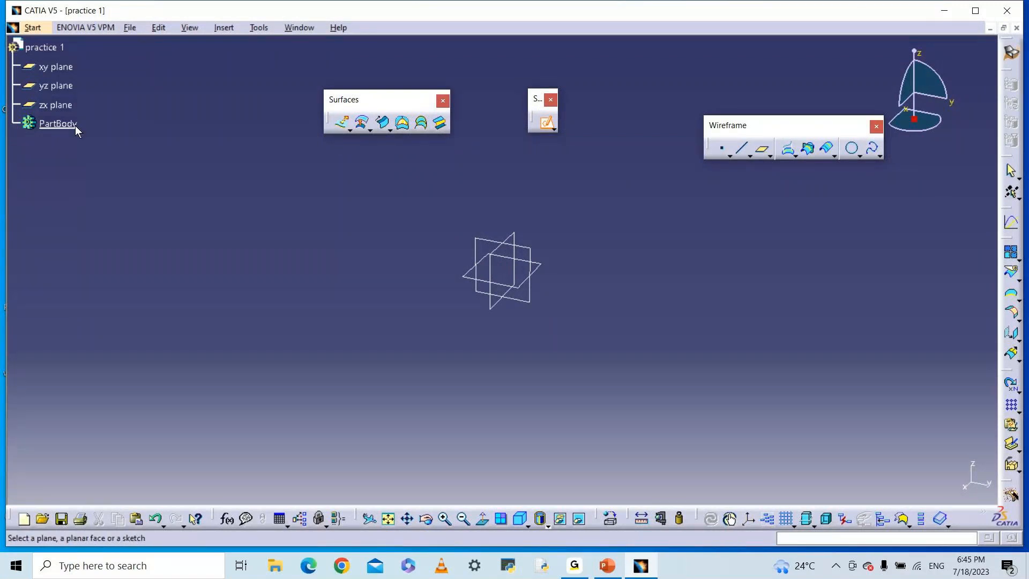
# Open a new sketch on the yz plane.
pyautogui.click(548, 126)
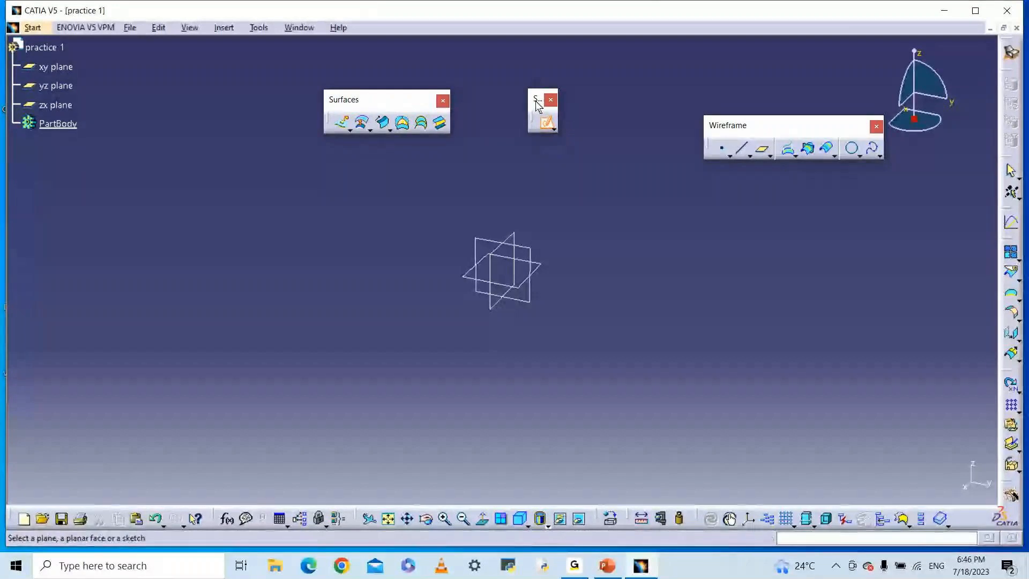
pyautogui.click(547, 123)
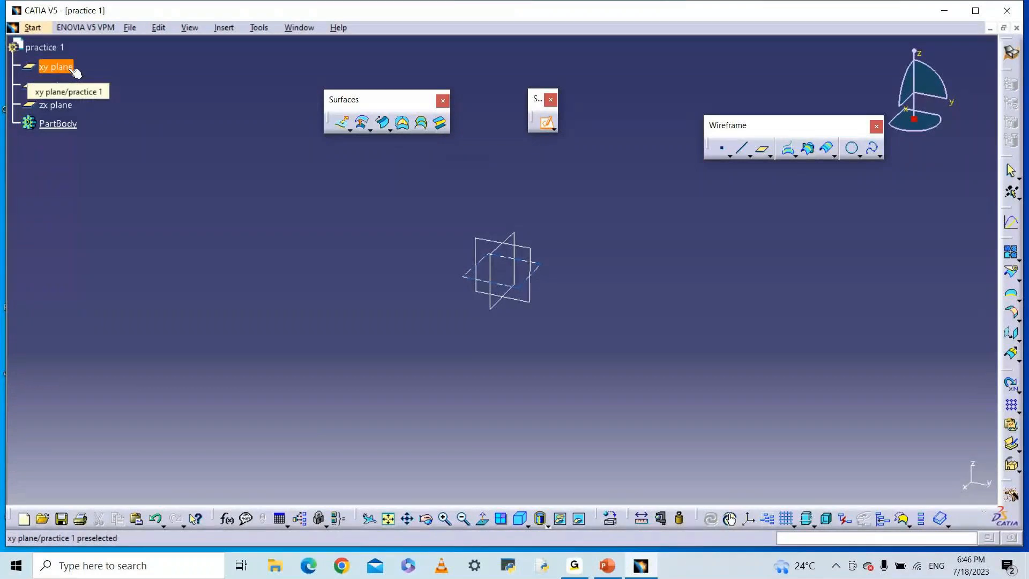
pyautogui.click(537, 256)
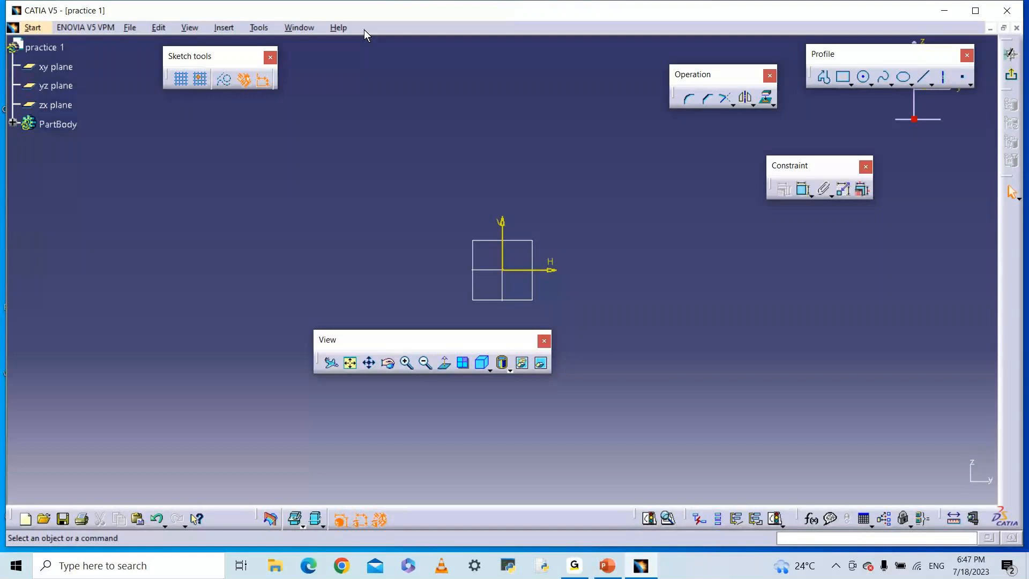
# Open the program options at the units settings of Parameters and Measure.
pyautogui.click(577, 567)
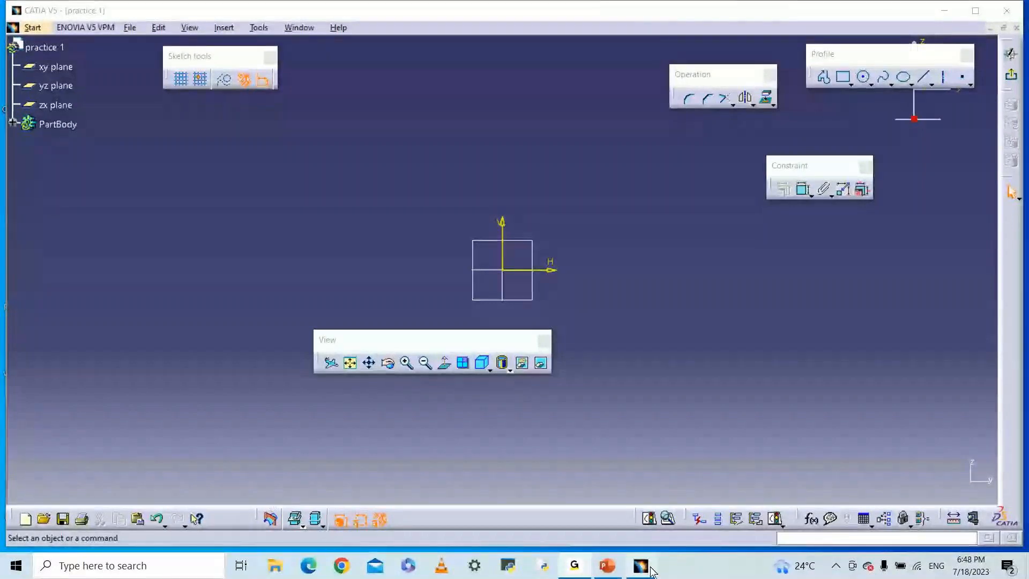
pyautogui.click(651, 570)
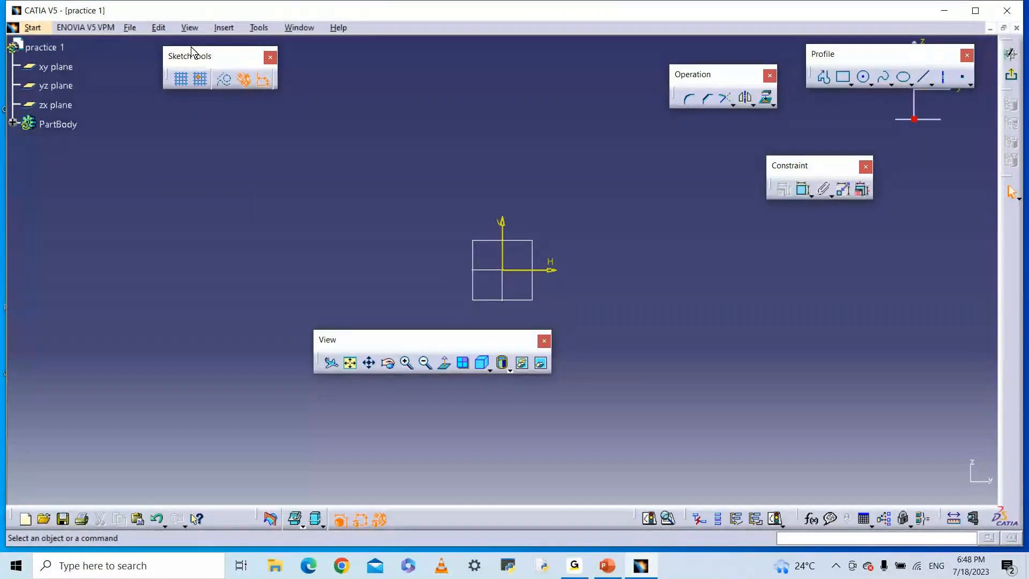
pyautogui.click(259, 28)
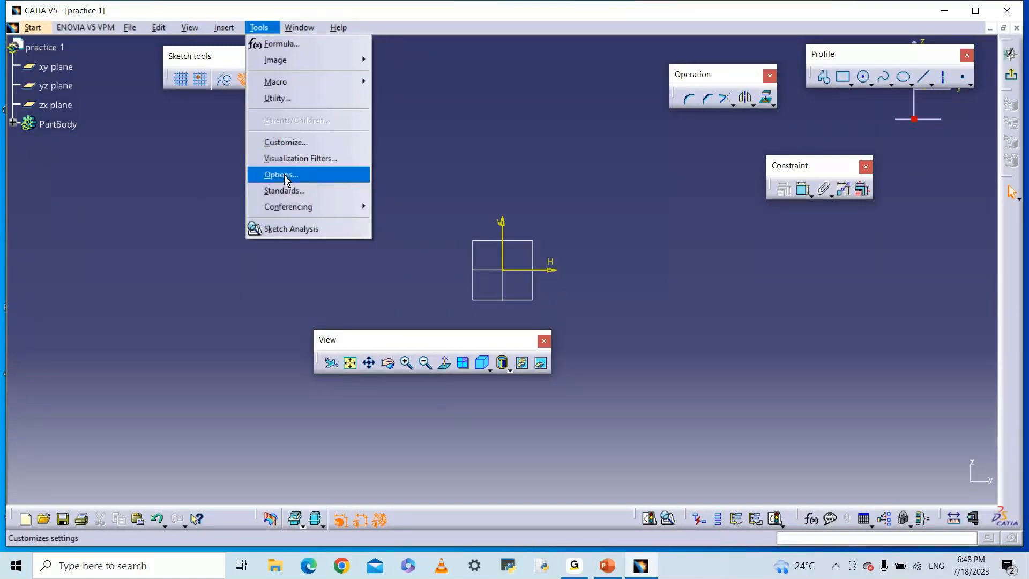
pyautogui.click(284, 175)
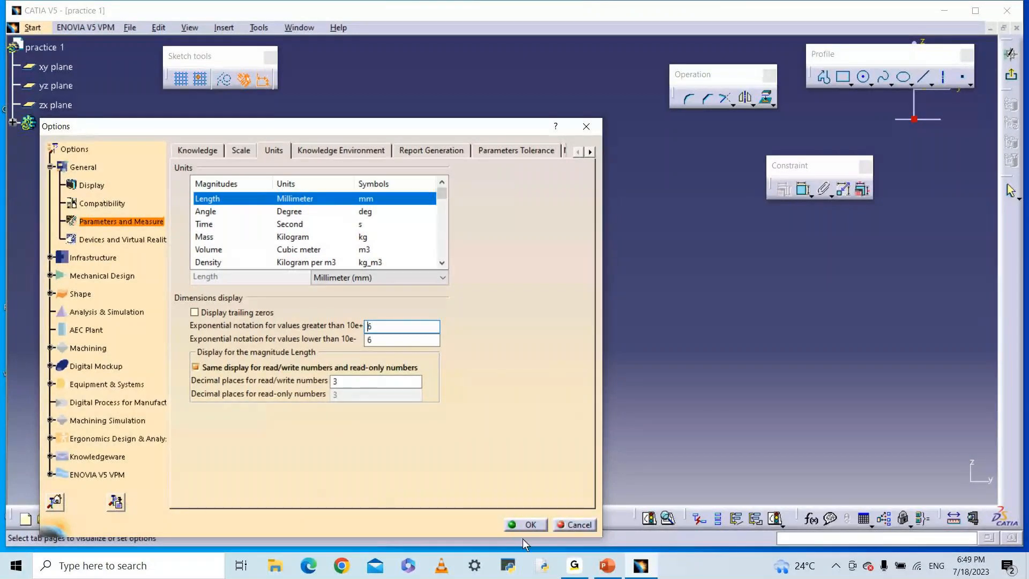
pyautogui.click(568, 569)
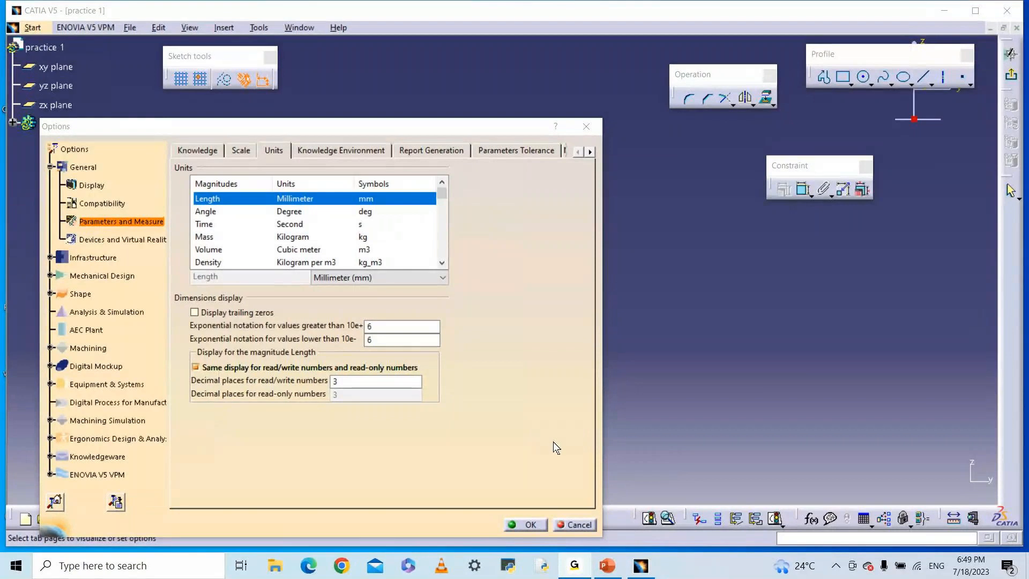
pyautogui.moveTo(642, 572)
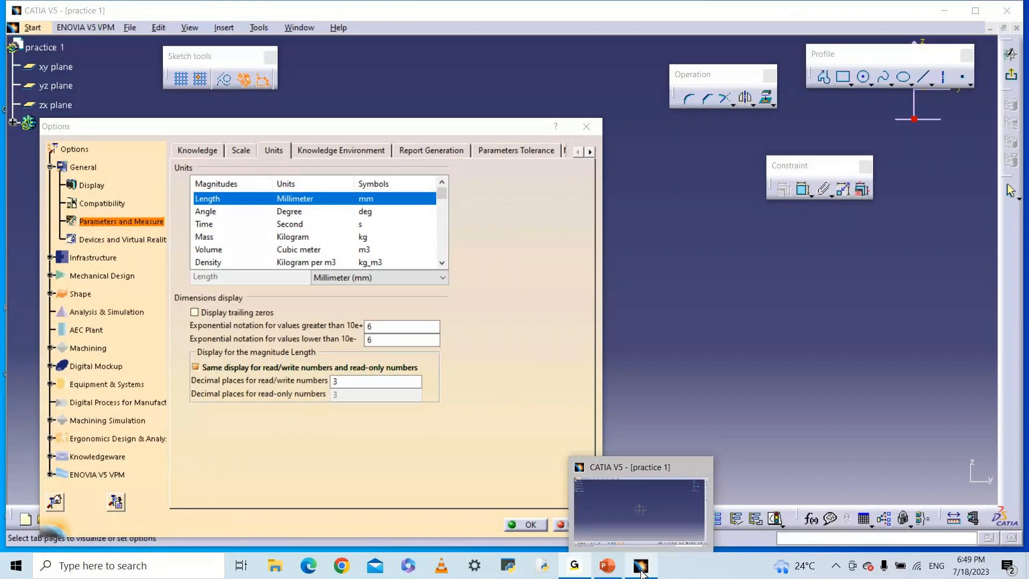
pyautogui.click(642, 572)
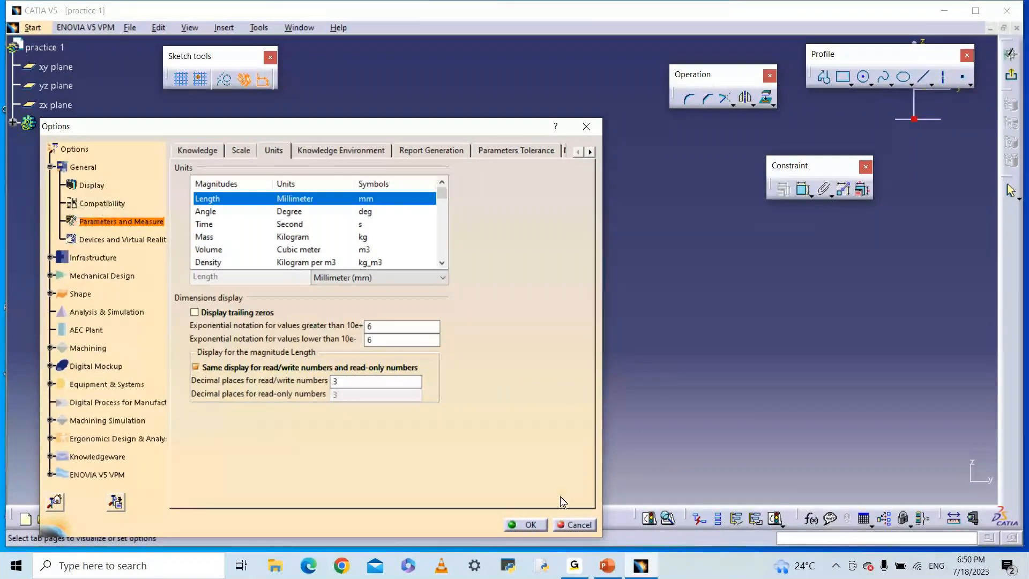
pyautogui.moveTo(644, 569)
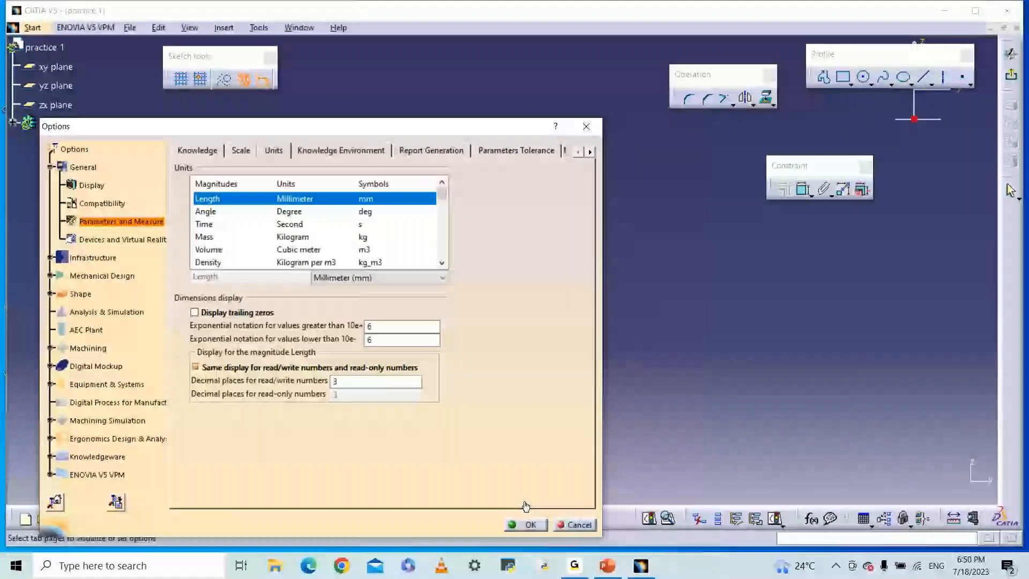
pyautogui.moveTo(642, 567)
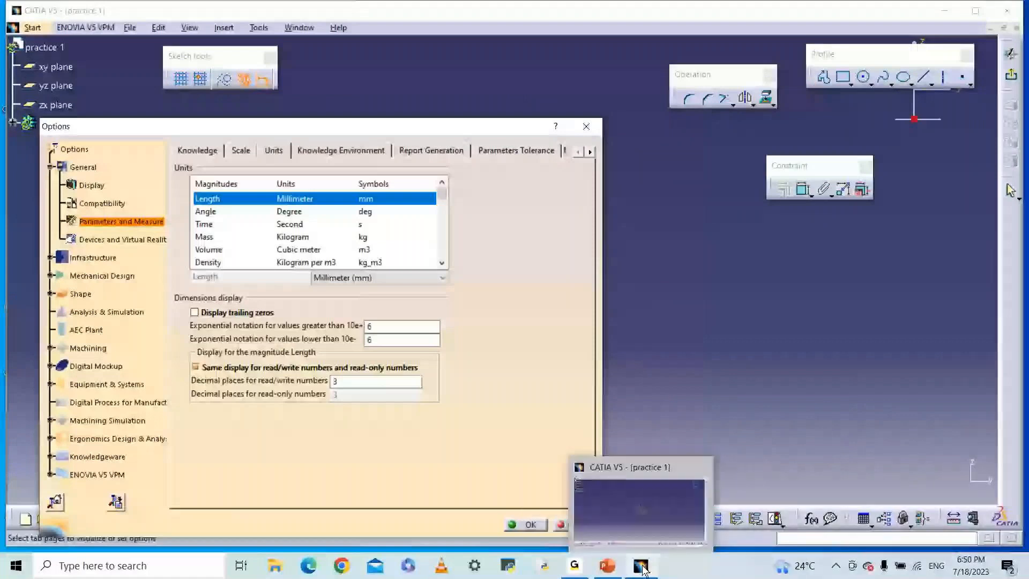
pyautogui.click(643, 566)
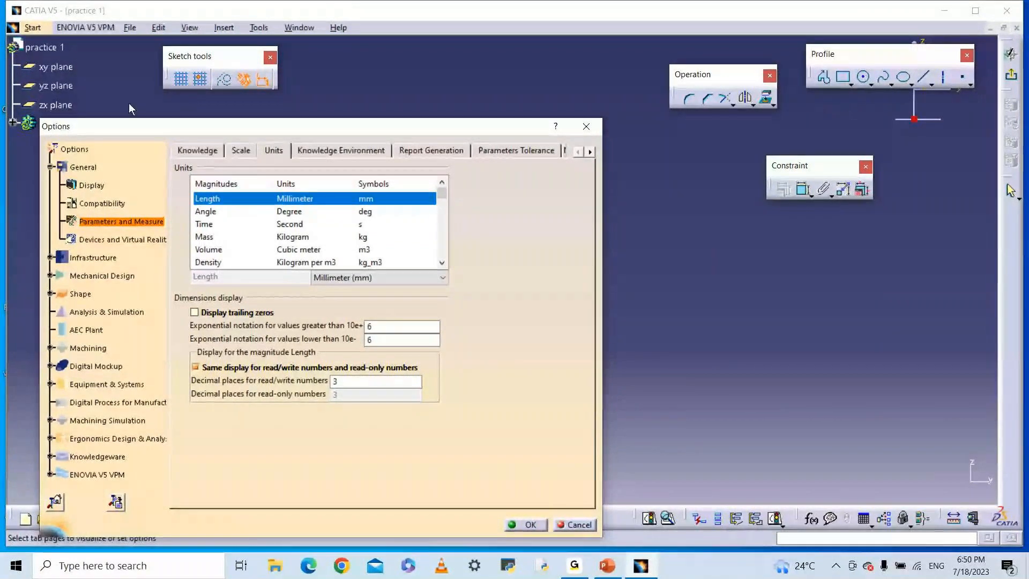
pyautogui.click(262, 27)
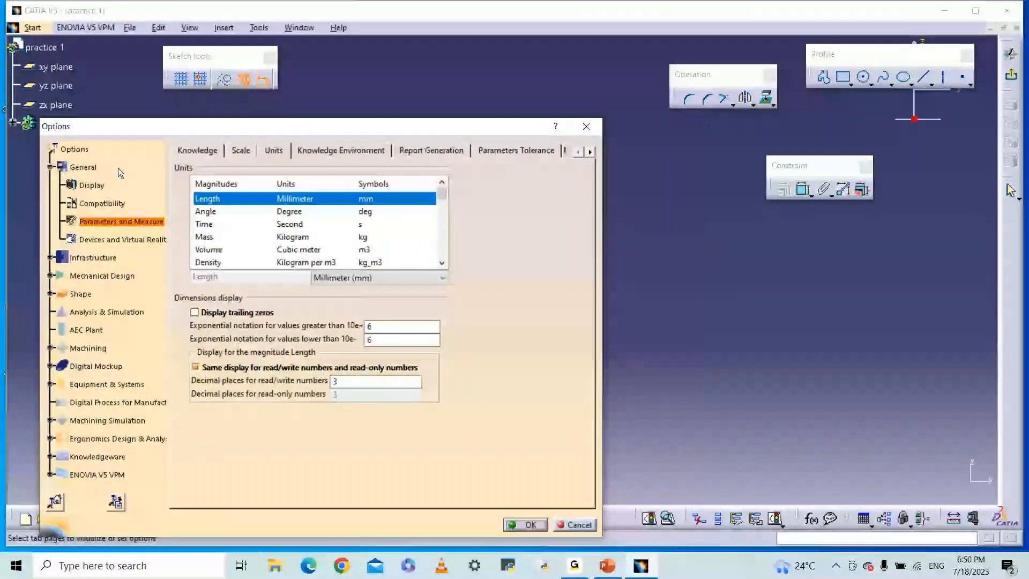
# Set the proportional display accuracy to 0.64 for 3D and 0.49 for 2D in the display performance options.
pyautogui.click(96, 186)
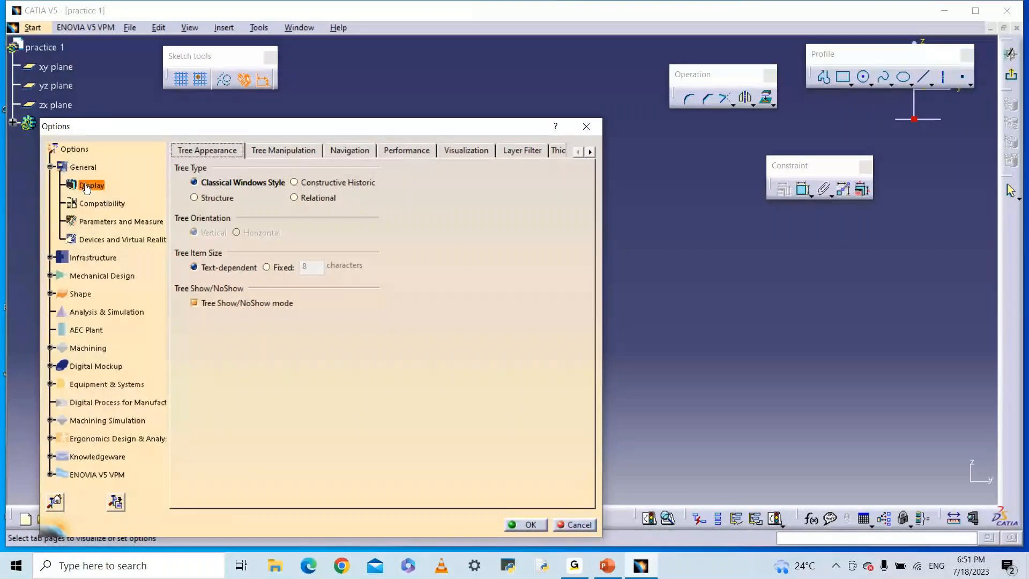
pyautogui.click(420, 150)
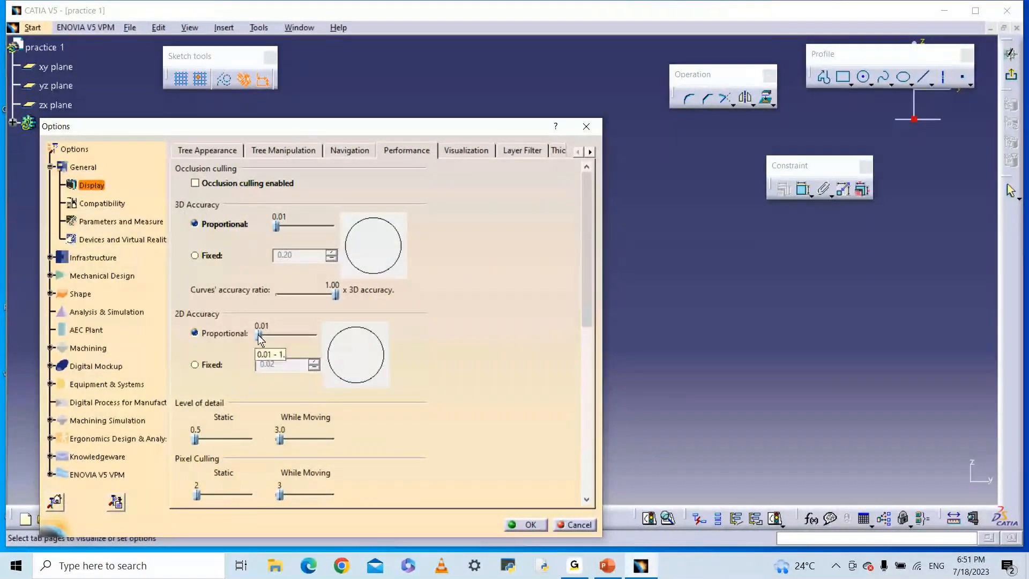
pyautogui.click(276, 226)
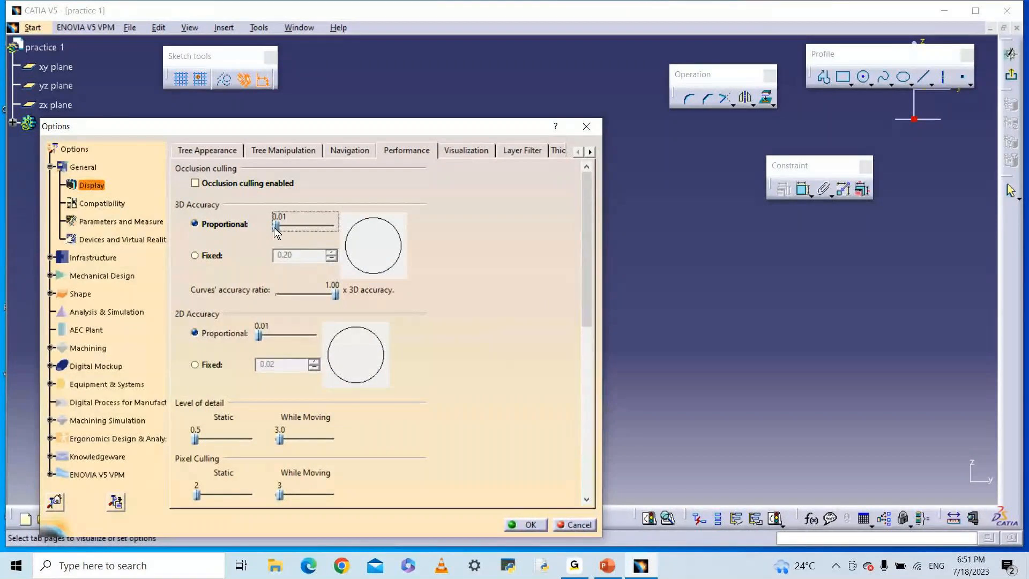
pyautogui.moveTo(274, 226); pyautogui.dragTo(313, 230)
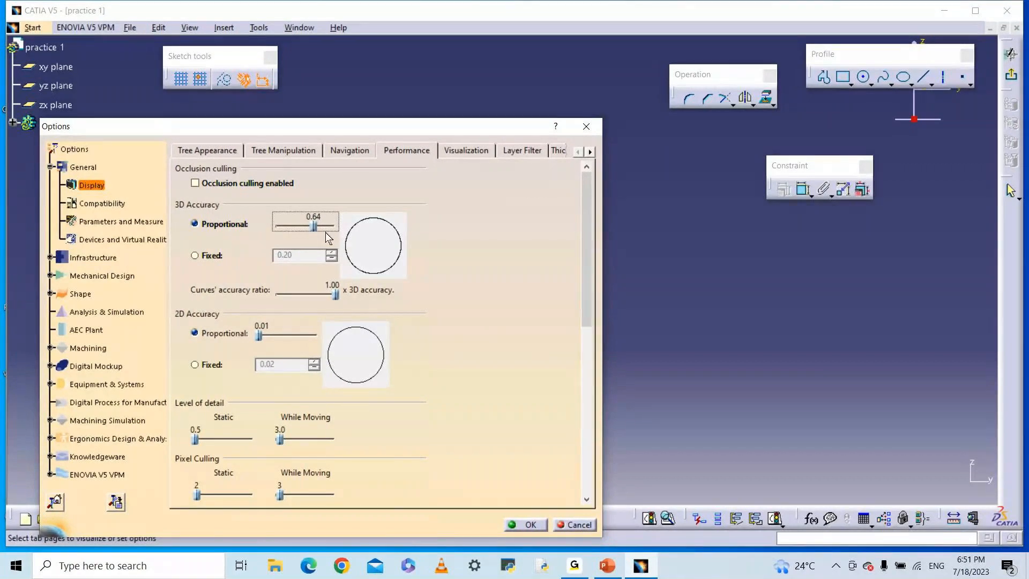
pyautogui.moveTo(259, 335); pyautogui.dragTo(287, 336)
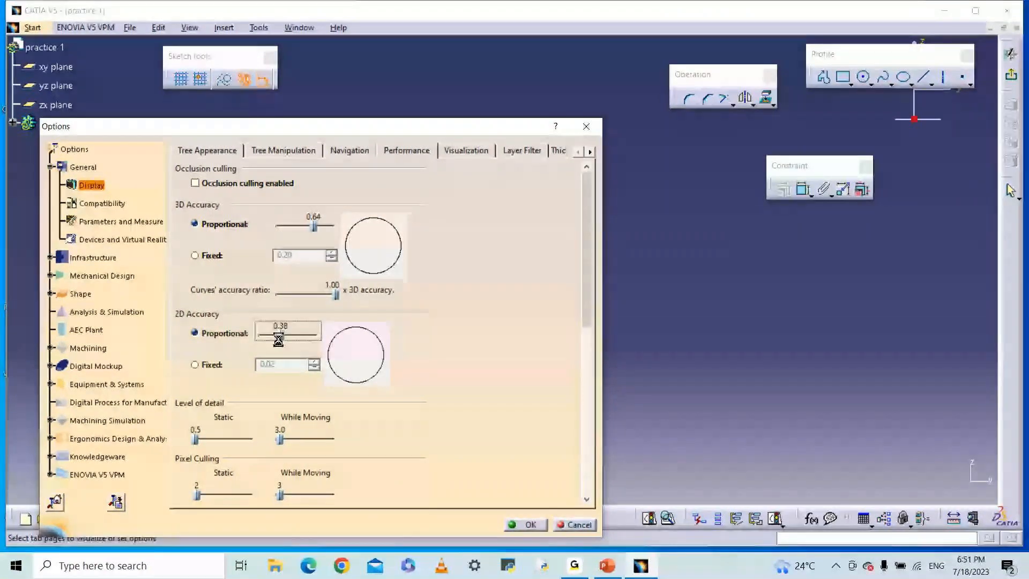
pyautogui.click(519, 523)
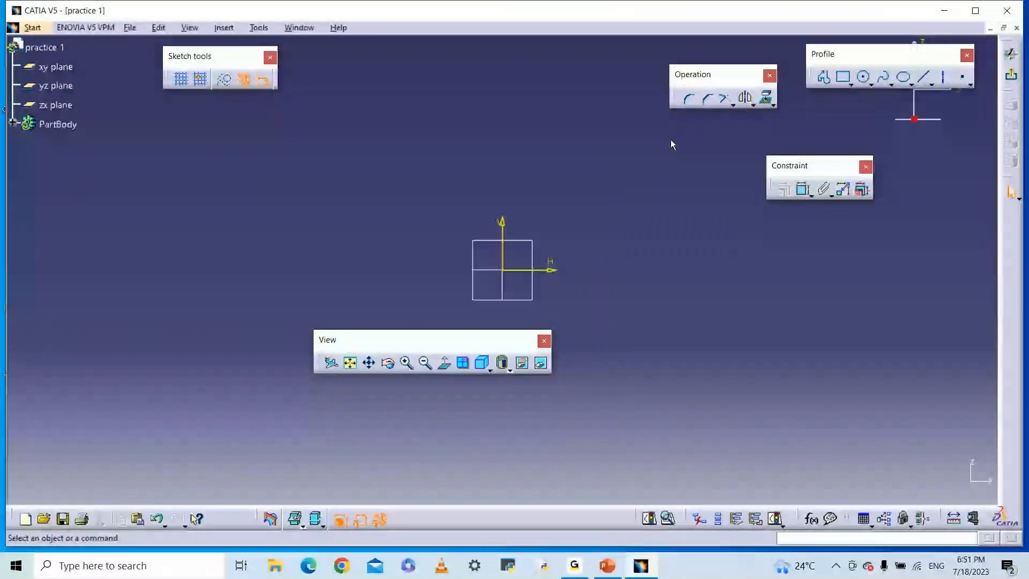
# Draw a circle centred on the sketch origin and inspect the smoothness of its outline.
pyautogui.click(863, 77)
pyautogui.click(503, 270)
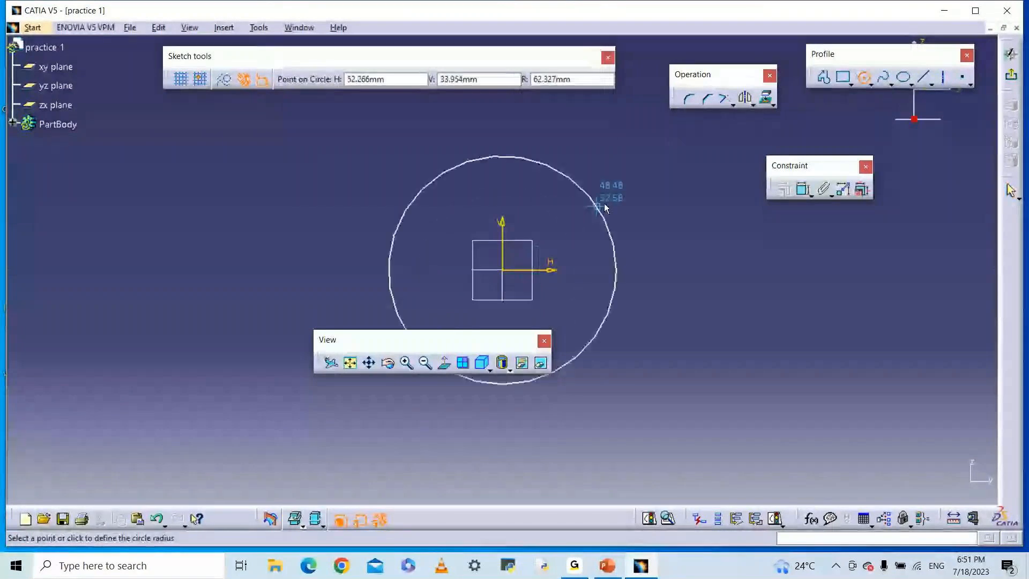
pyautogui.click(605, 204)
pyautogui.click(269, 242)
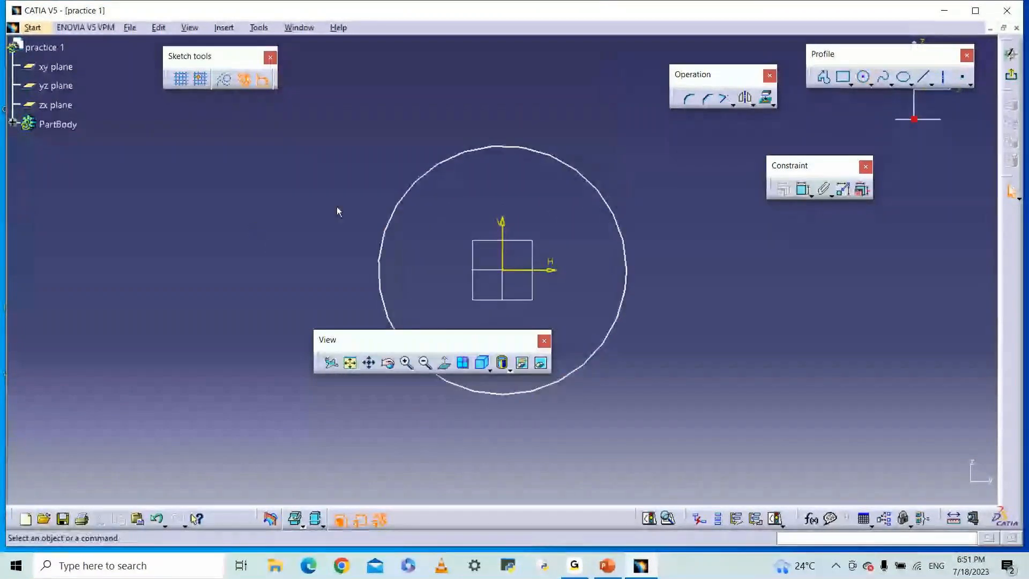
pyautogui.moveTo(337, 205); pyautogui.dragTo(304, 88, button='middle')
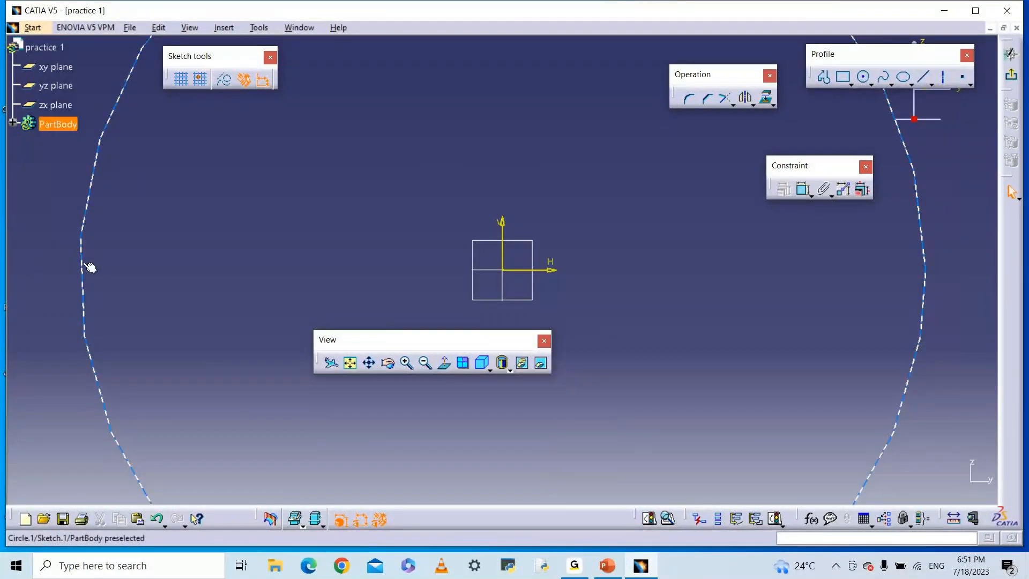
pyautogui.moveTo(83, 263); pyautogui.dragTo(101, 300, button='middle')
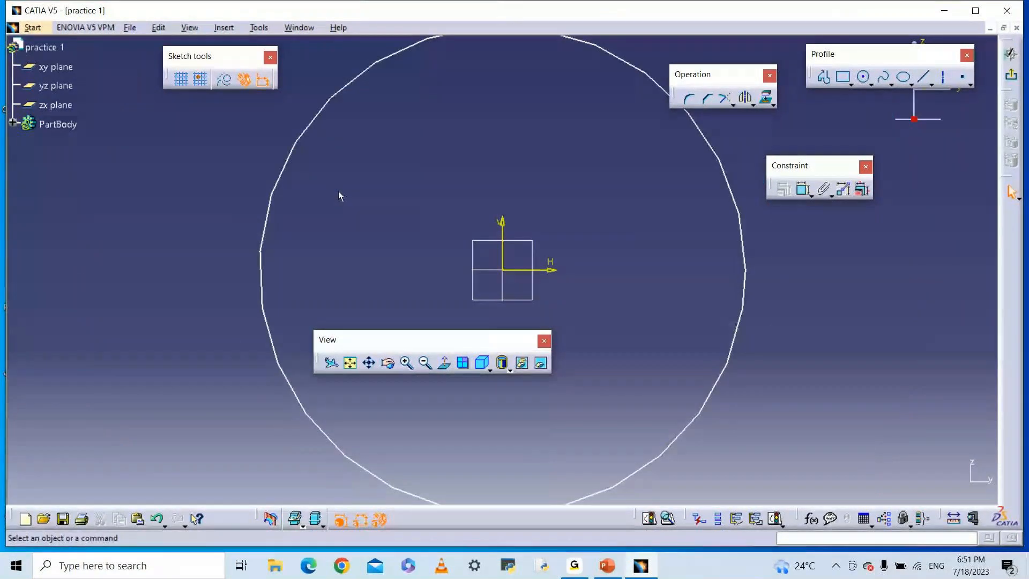
pyautogui.moveTo(322, 271); pyautogui.dragTo(323, 272, button='middle')
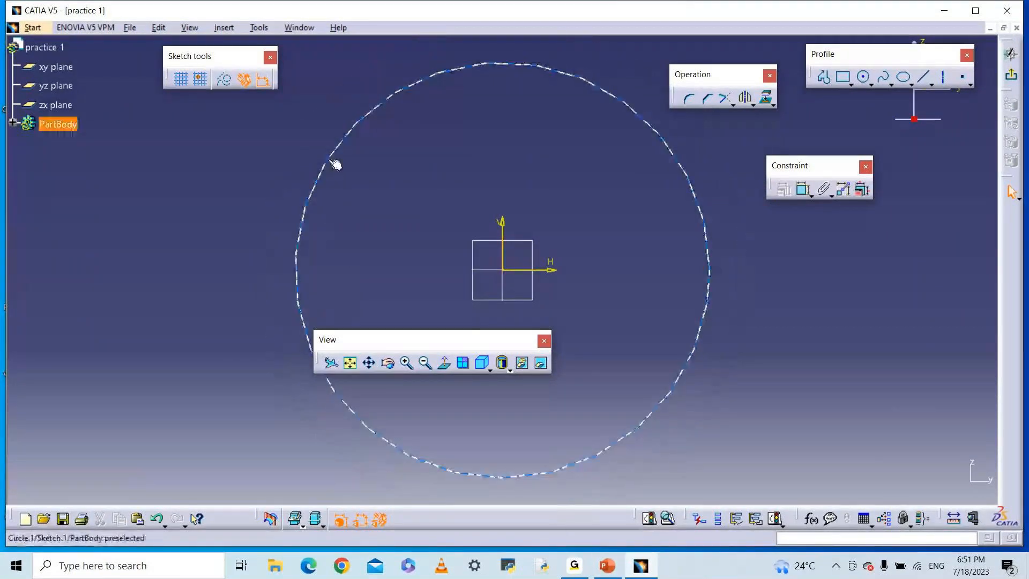
# Set the proportional 3D and 2D display accuracy to 0.01 and check the smoothness of the circle's outline.
pyautogui.click(258, 30)
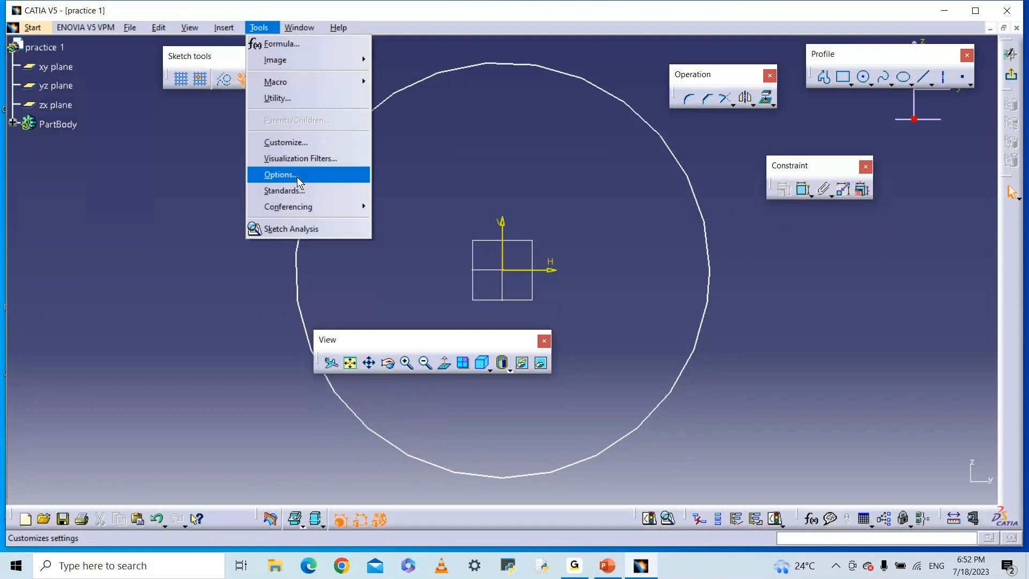
pyautogui.click(269, 175)
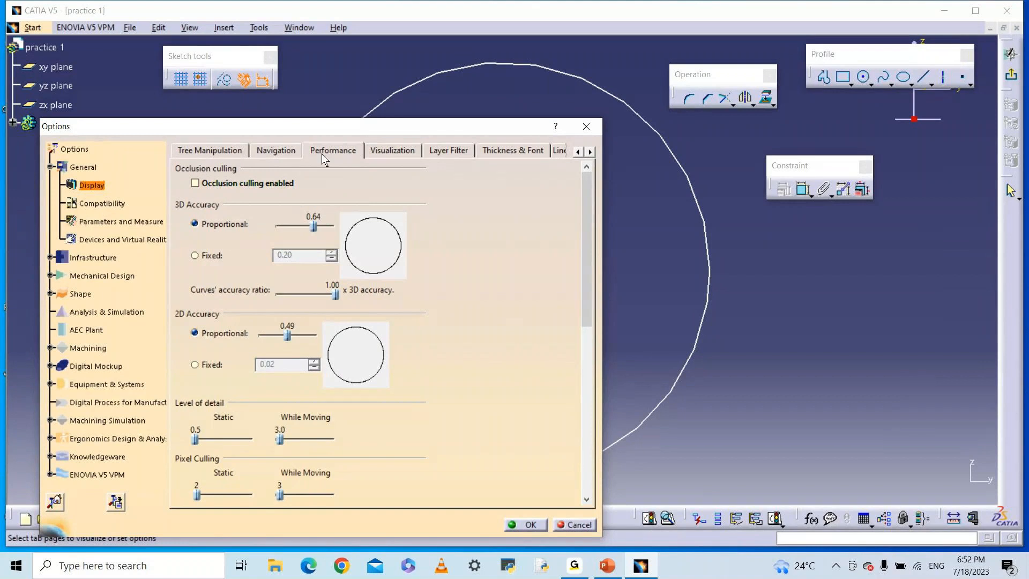
pyautogui.moveTo(316, 228); pyautogui.dragTo(279, 229)
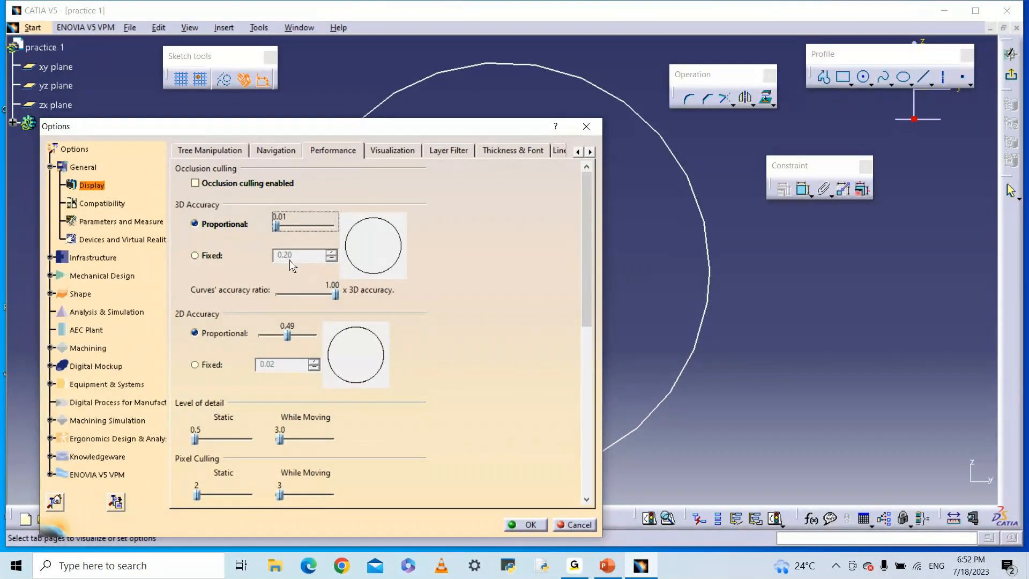
pyautogui.click(272, 334)
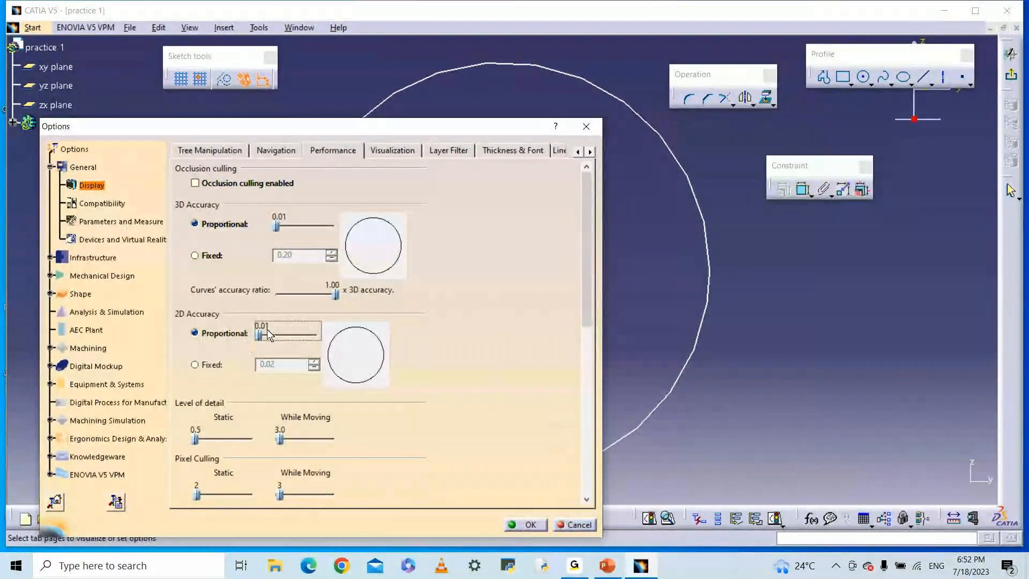
pyautogui.click(526, 524)
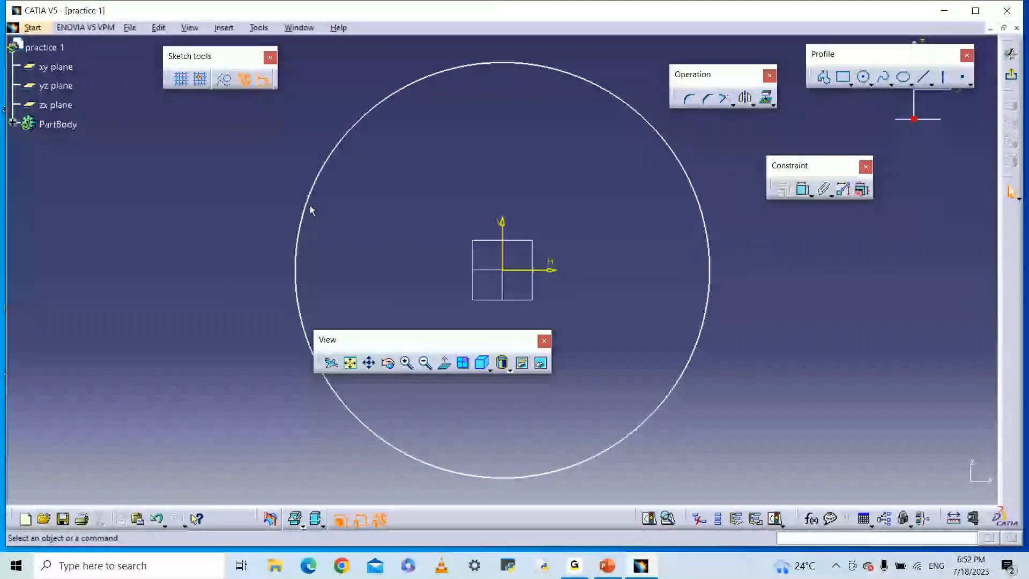
pyautogui.moveTo(333, 188)
pyautogui.mouseDown(button='middle')
pyautogui.moveTo(317, 179)
pyautogui.moveTo(307, 140)
pyautogui.mouseUp(button='middle')
pyautogui.moveTo(123, 345)
pyautogui.mouseDown(button='middle')
pyautogui.moveTo(397, 422)
pyautogui.moveTo(396, 394)
pyautogui.mouseUp(button='middle')
pyautogui.moveTo(143, 294); pyautogui.dragTo(314, 308, button='middle')
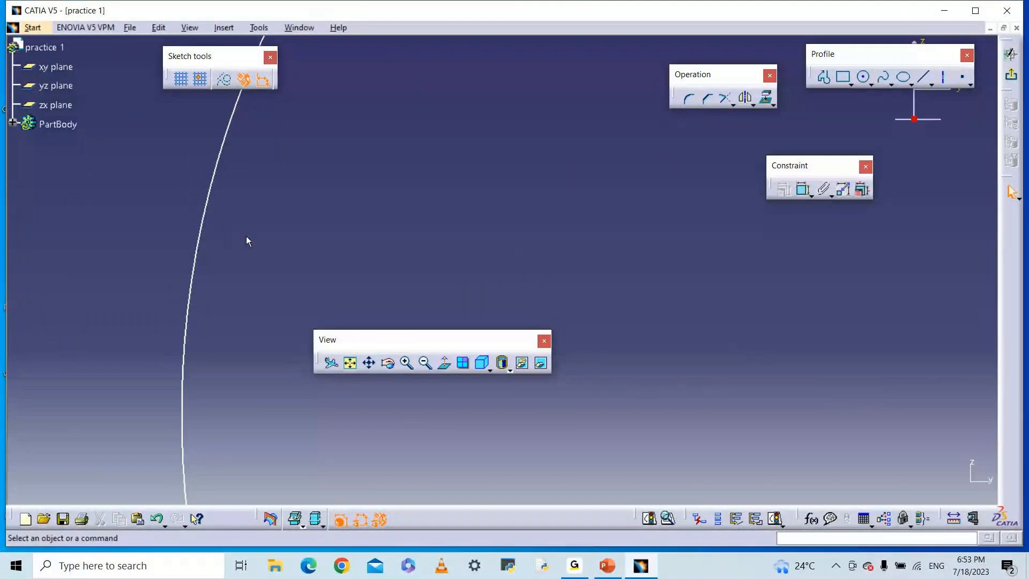
pyautogui.moveTo(243, 239); pyautogui.dragTo(248, 335, button='middle')
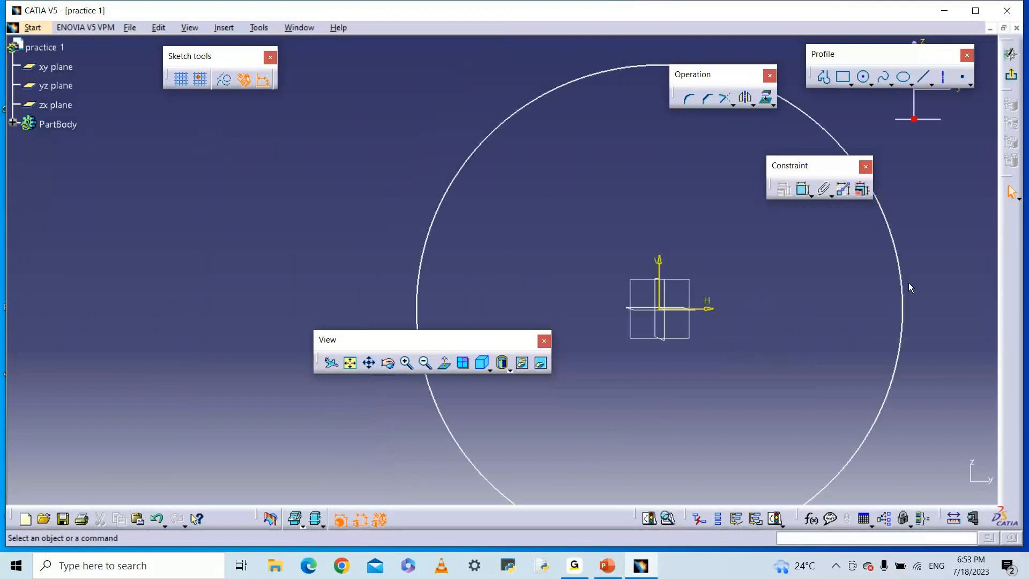
pyautogui.moveTo(526, 243)
pyautogui.mouseDown(button='middle')
pyautogui.moveTo(398, 244)
pyautogui.moveTo(362, 225)
pyautogui.mouseUp(button='middle')
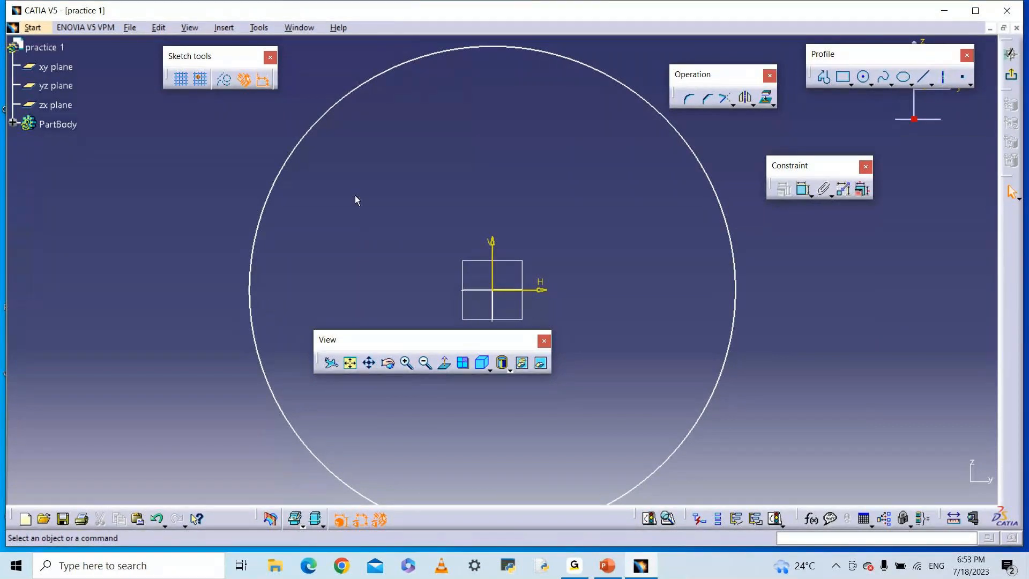
# Choose Millimeter (mm) as the length unit in the Parameters and Measure options and apply it.
pyautogui.click(259, 28)
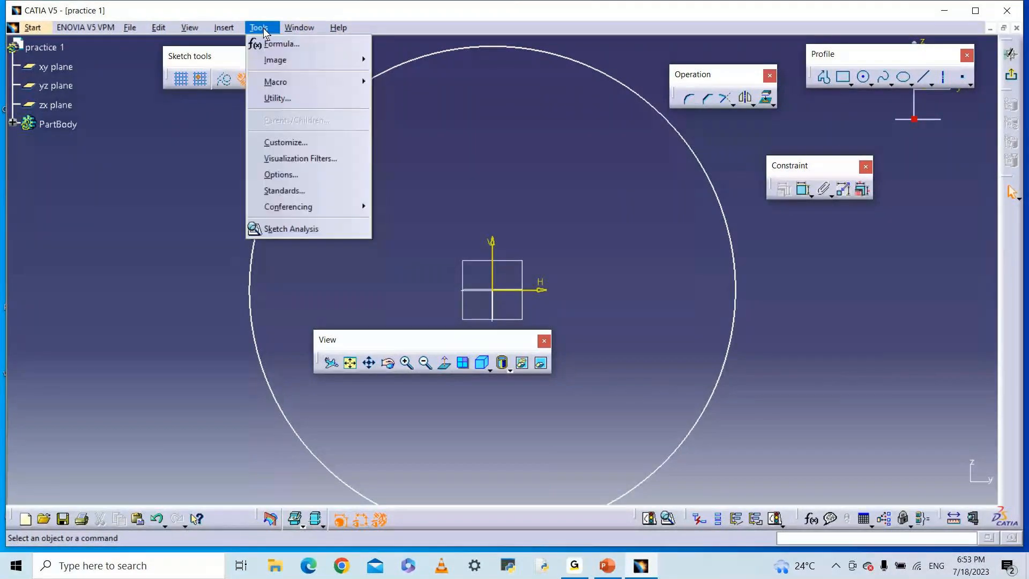
pyautogui.click(285, 176)
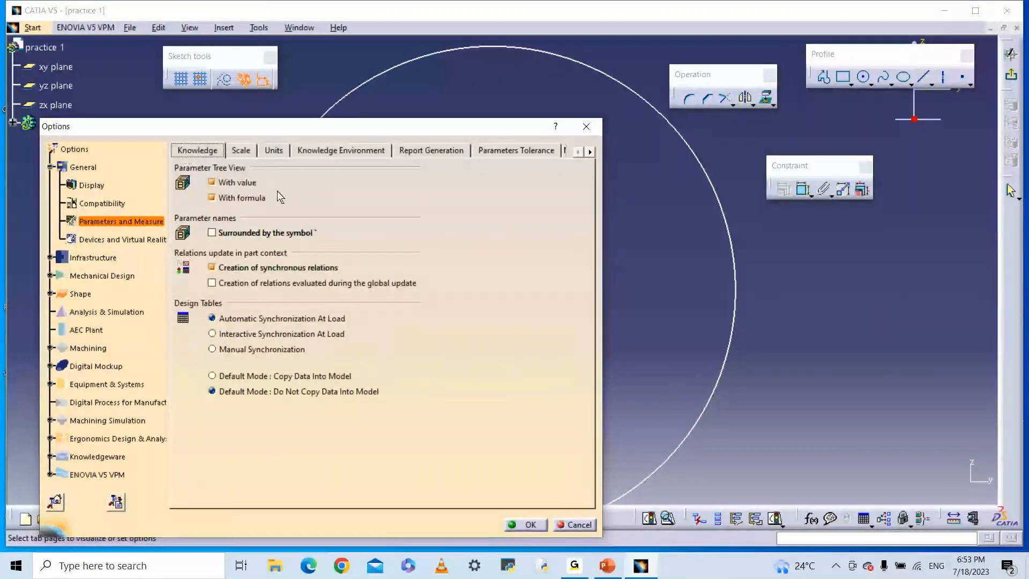
pyautogui.click(274, 155)
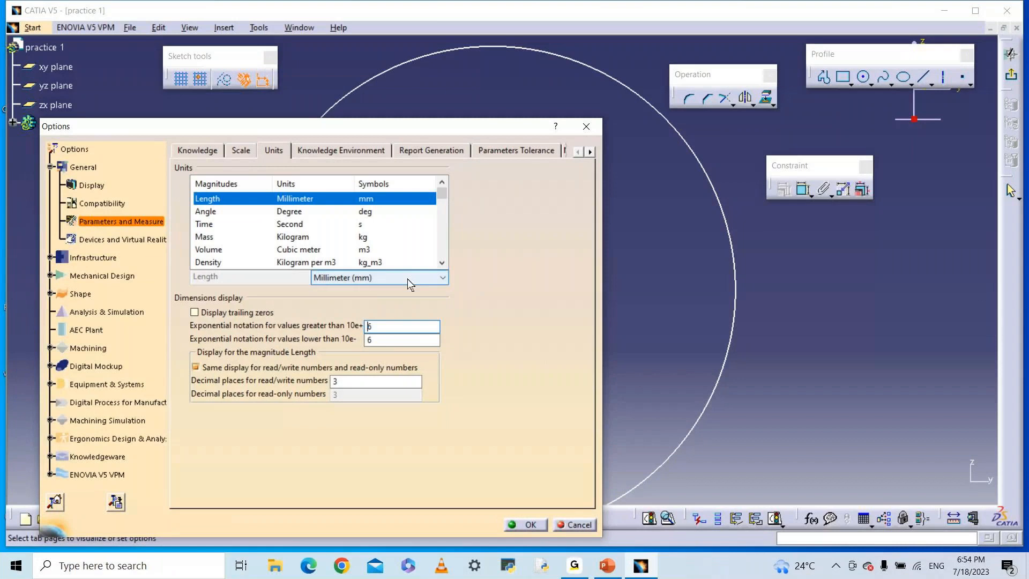
pyautogui.click(434, 277)
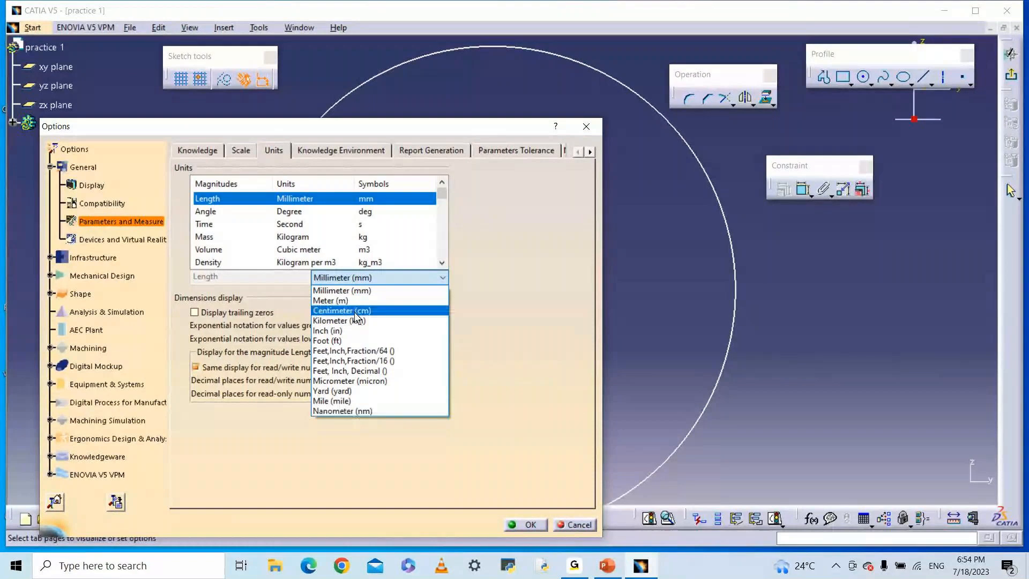
pyautogui.click(391, 292)
pyautogui.click(533, 524)
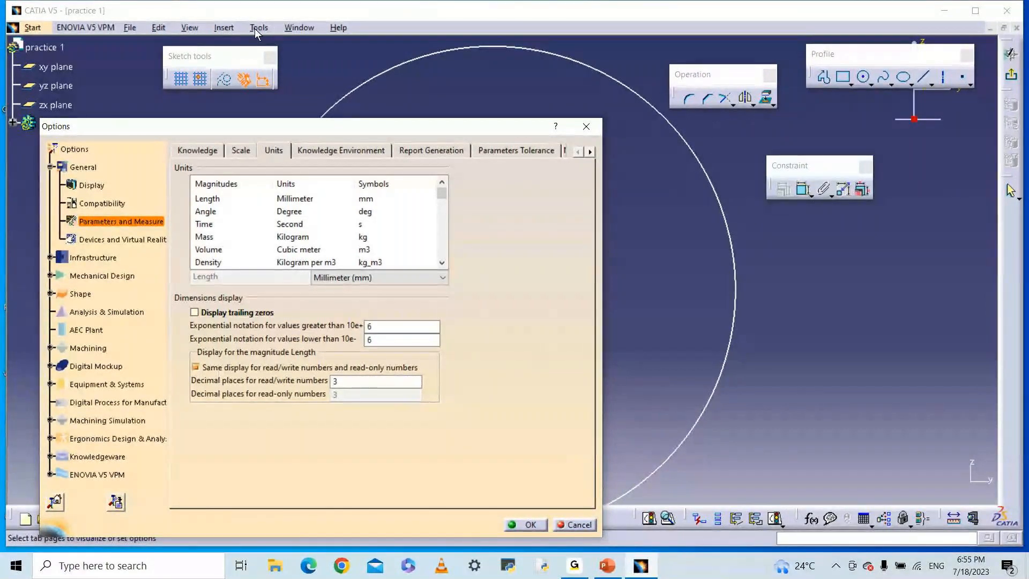
# Review the Part Infrastructure document and display options, trying an axis system display size of 15 mm without applying it.
pyautogui.click(100, 258)
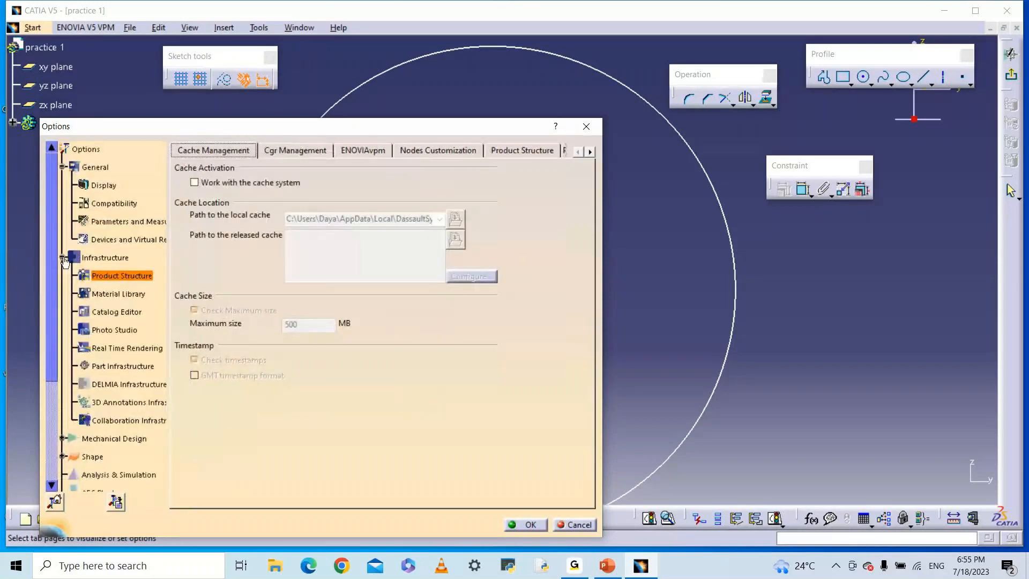
pyautogui.click(62, 167)
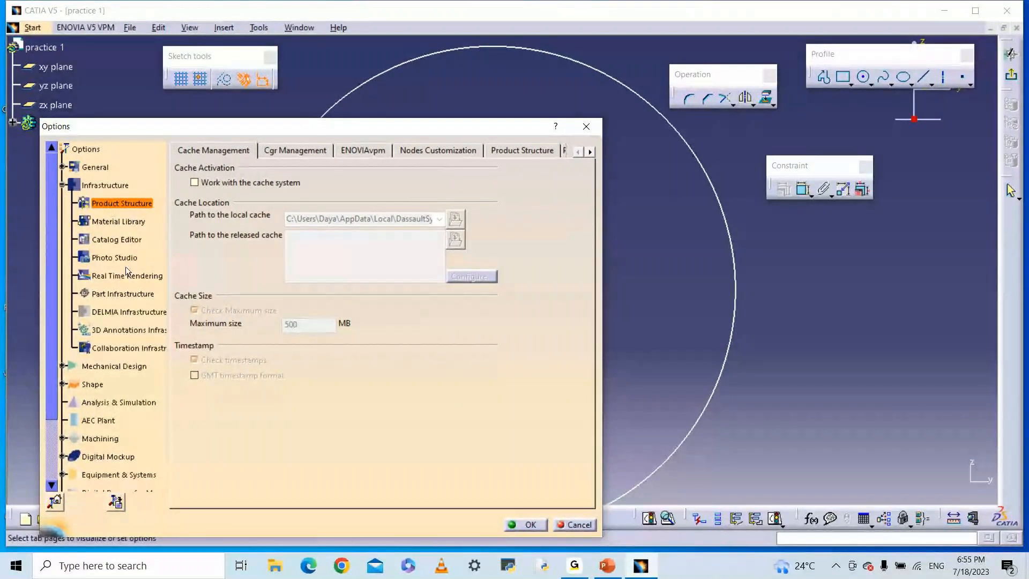
pyautogui.click(125, 295)
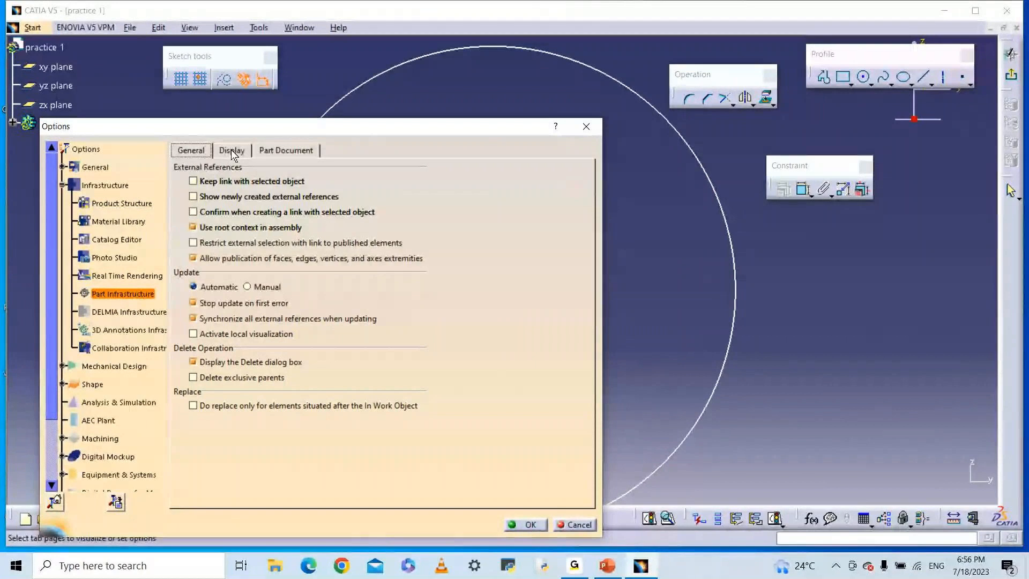
pyautogui.click(279, 150)
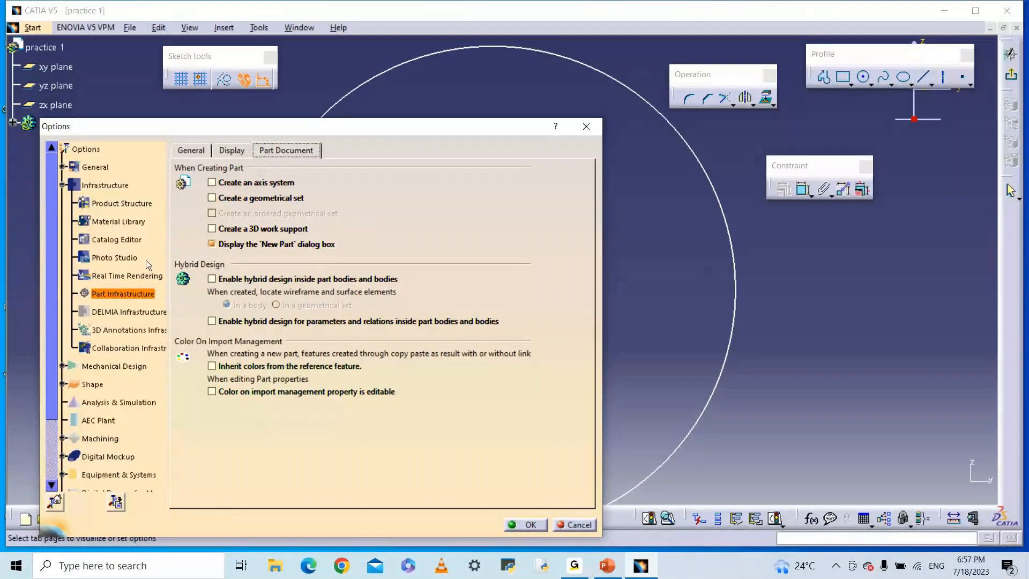
pyautogui.click(234, 151)
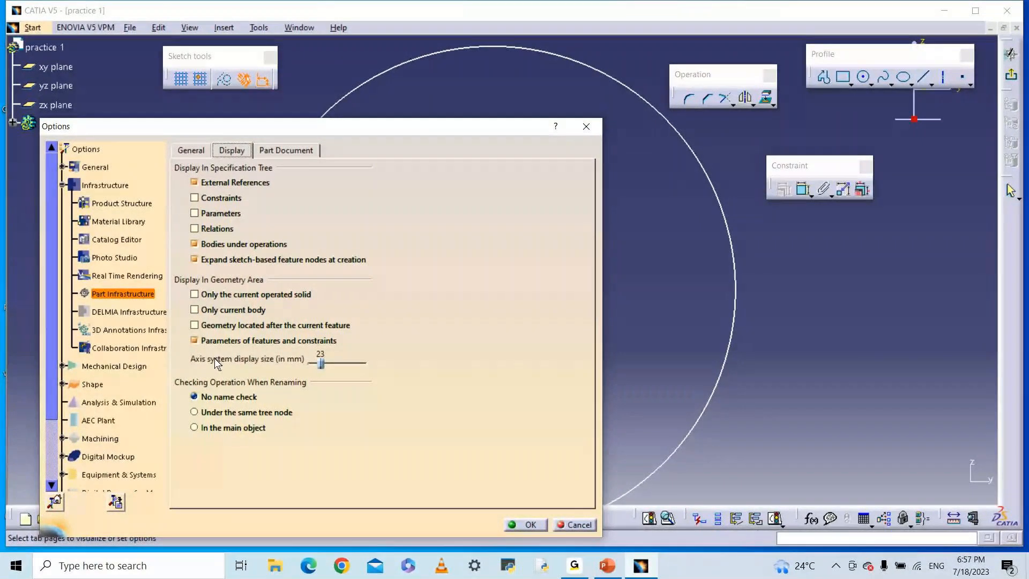
pyautogui.moveTo(321, 363); pyautogui.dragTo(317, 365)
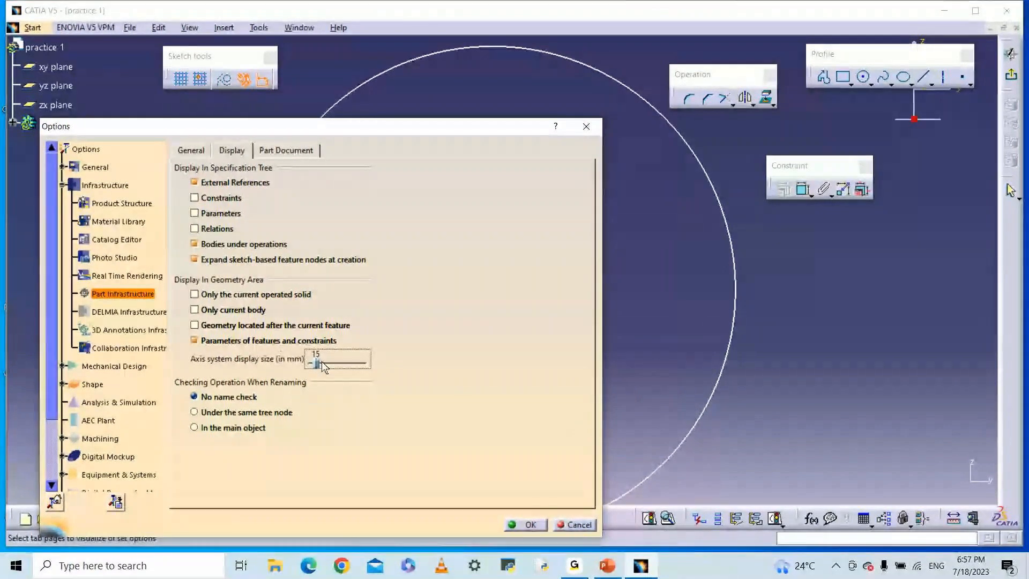
pyautogui.click(586, 126)
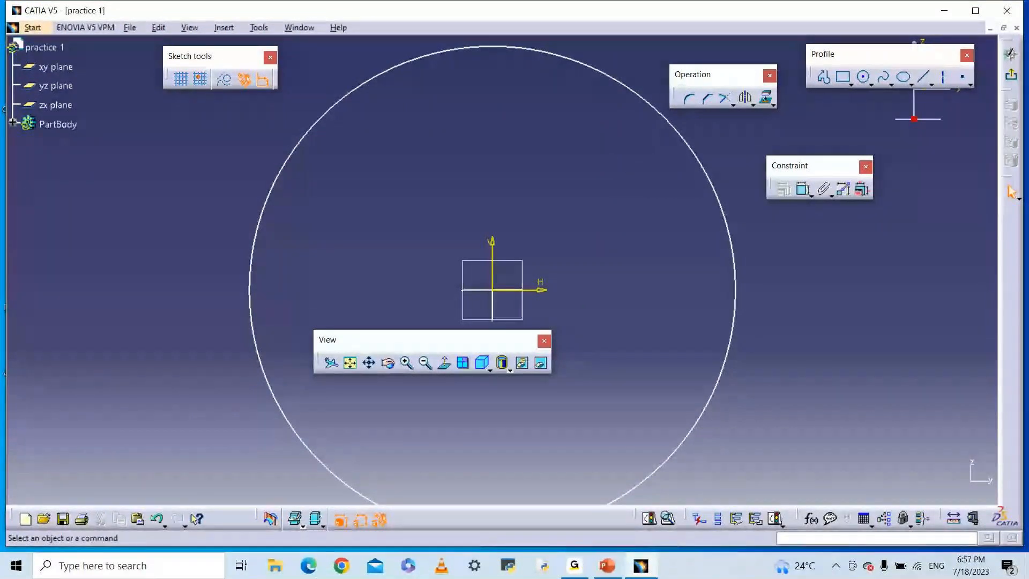
# Close the Operation toolbar and open the toolbar settings of the Customize dialog.
pyautogui.click(769, 75)
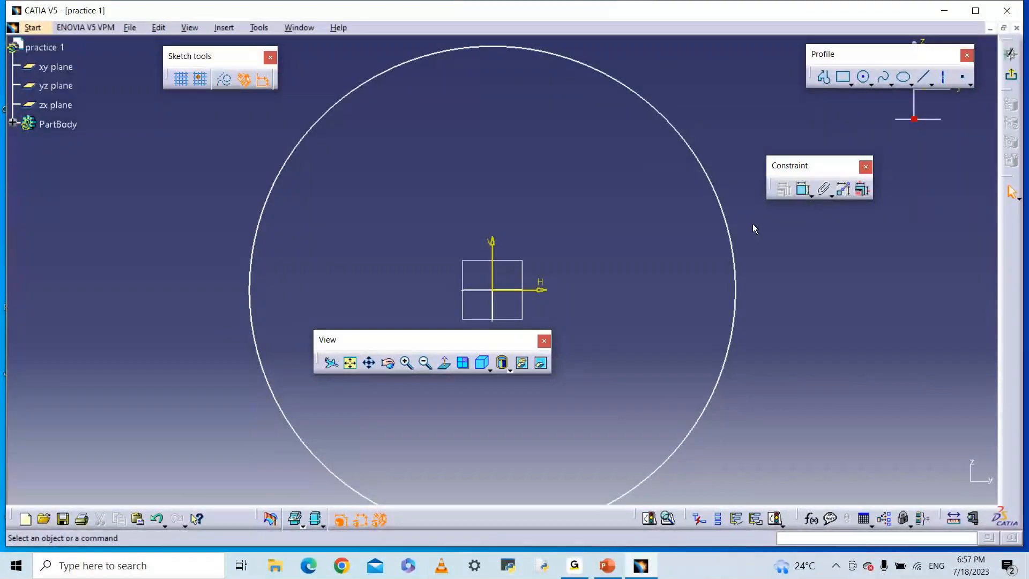
pyautogui.click(225, 28)
pyautogui.moveTo(262, 27)
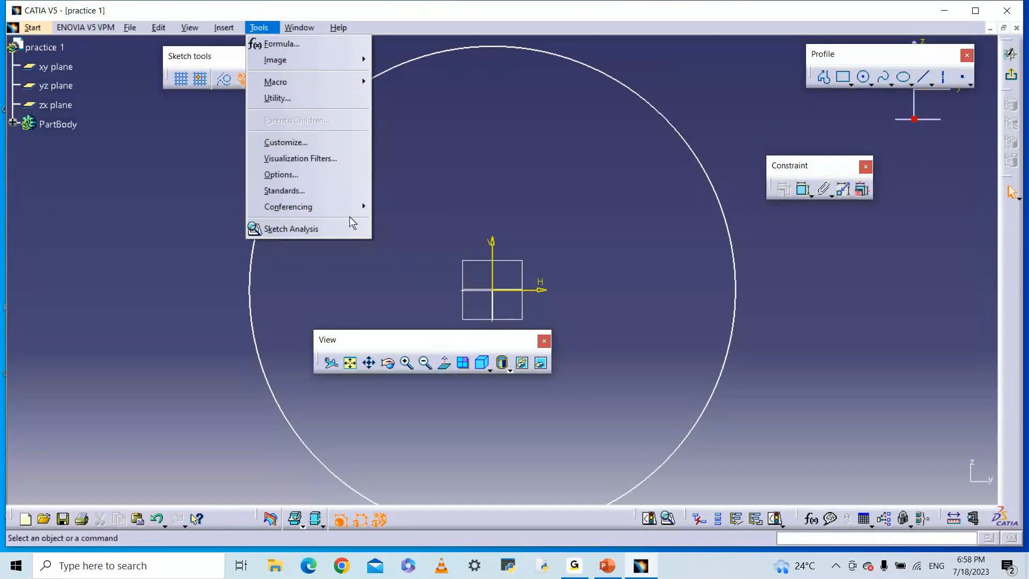
pyautogui.rightClick(1023, 366)
pyautogui.click(256, 28)
pyautogui.click(285, 142)
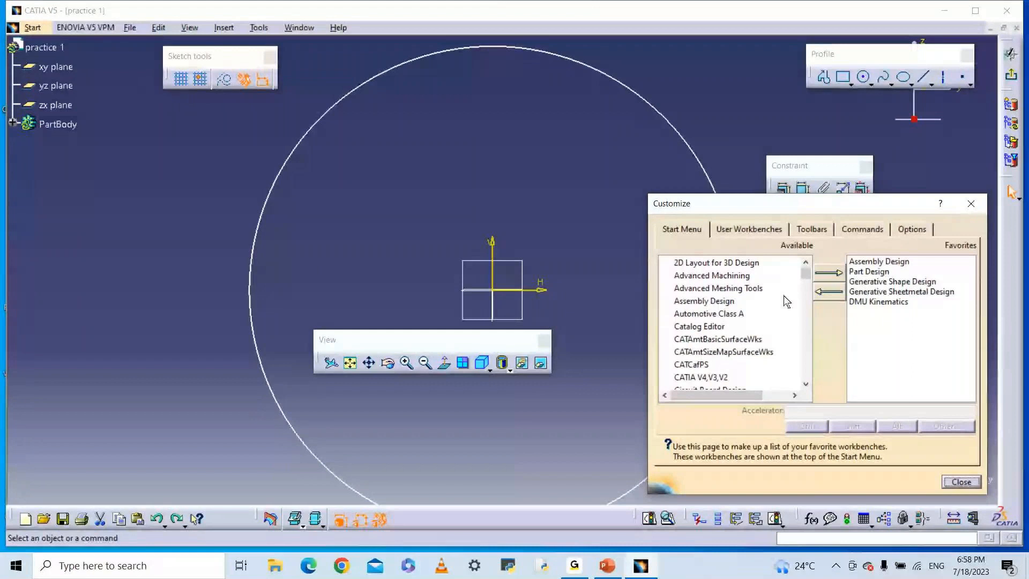
pyautogui.click(802, 230)
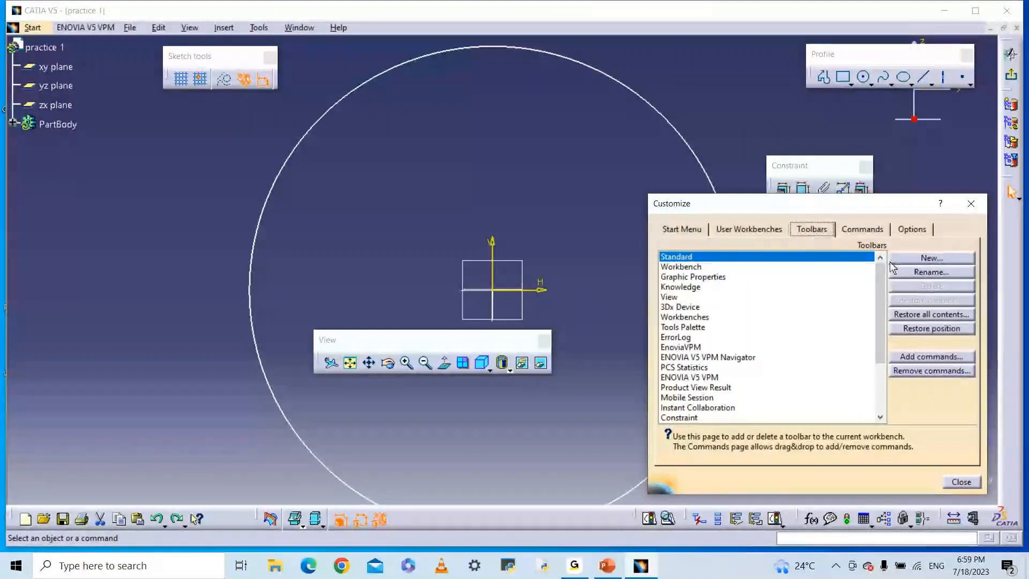
# Restore the contents of all toolbars and their default positions, and close the Customize dialog.
pyautogui.click(923, 316)
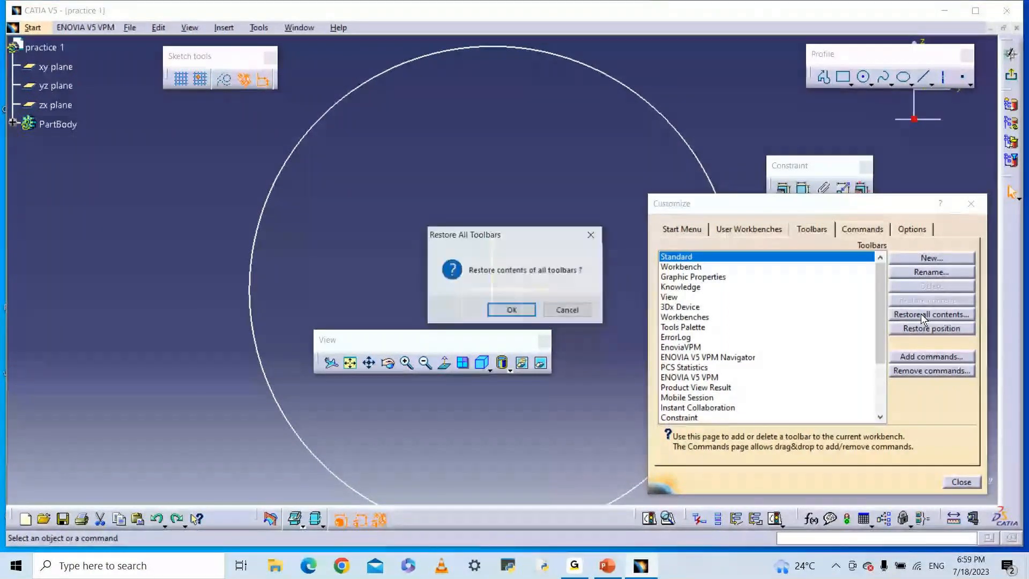
pyautogui.click(518, 310)
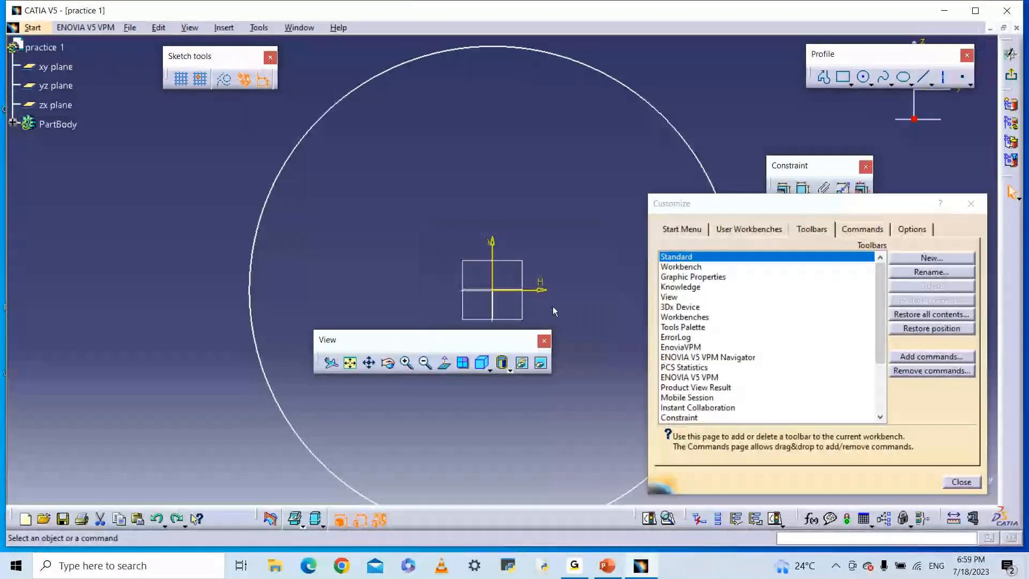
pyautogui.click(920, 330)
pyautogui.click(516, 309)
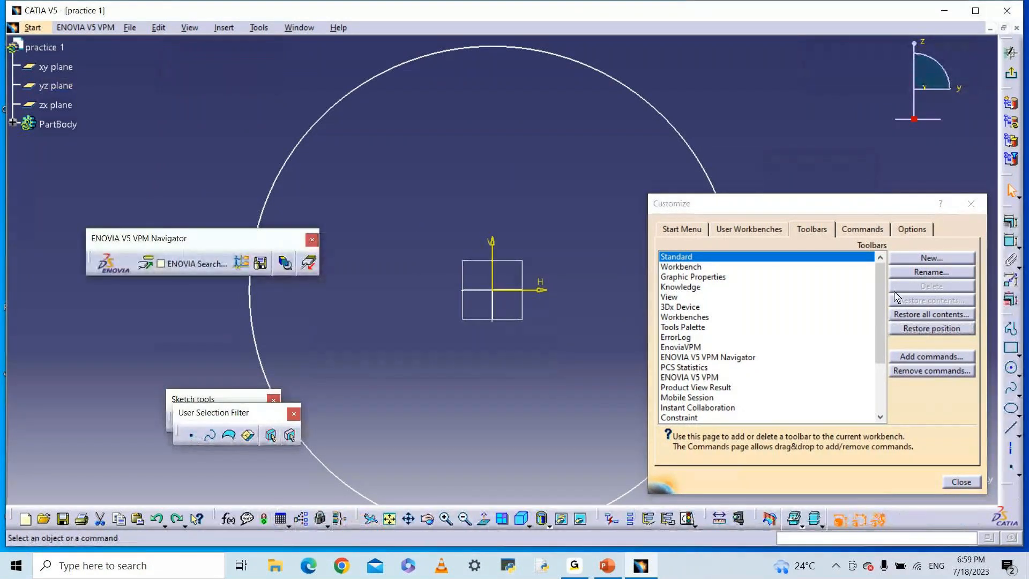
pyautogui.click(971, 203)
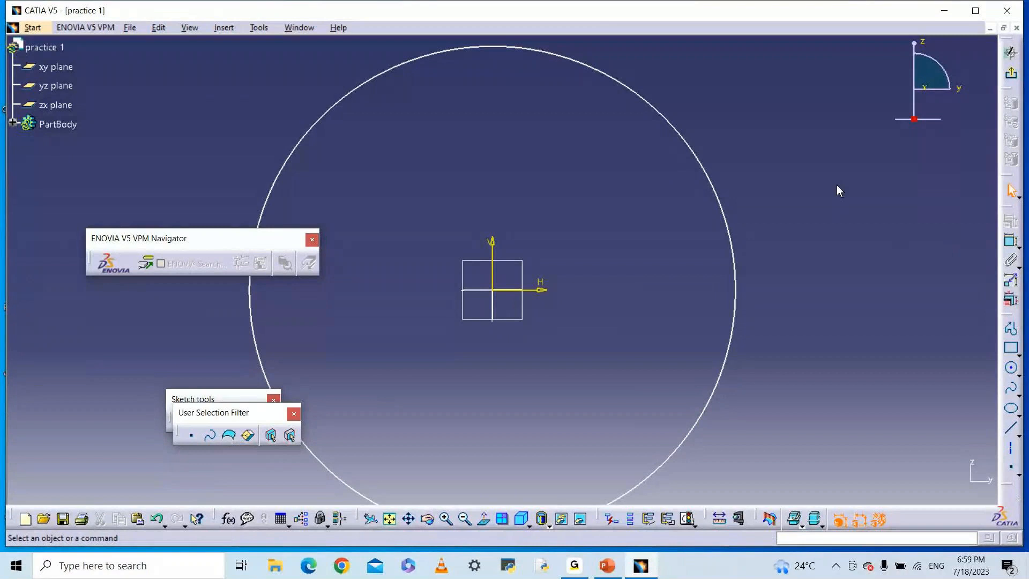
# Undock the Profile toolbar and place it as a horizontal floating bar beside the compass.
pyautogui.moveTo(837, 171); pyautogui.dragTo(843, 152)
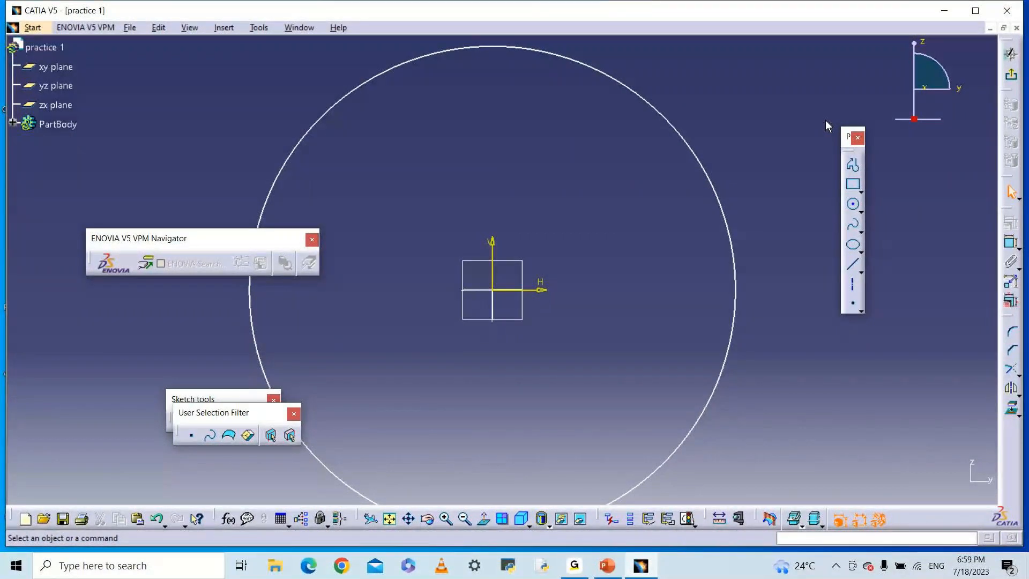
pyautogui.moveTo(848, 136); pyautogui.dragTo(837, 131)
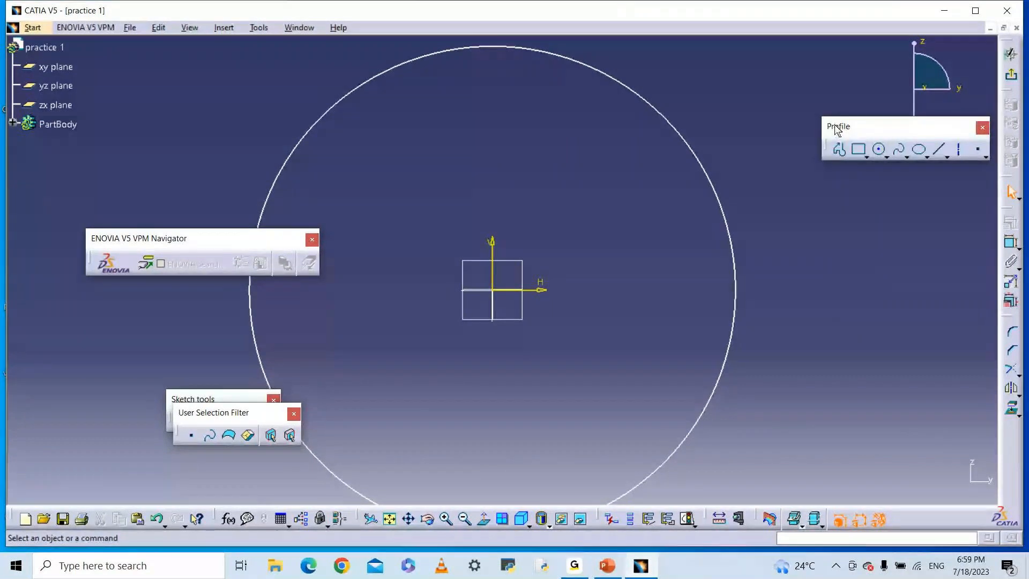
pyautogui.moveTo(841, 130); pyautogui.dragTo(813, 129)
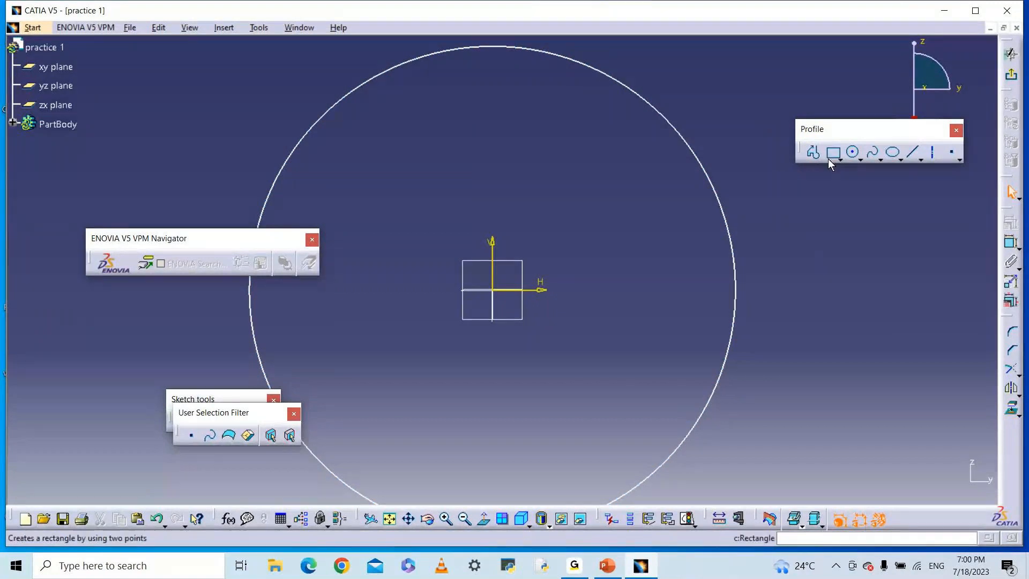
pyautogui.moveTo(818, 126); pyautogui.dragTo(778, 103)
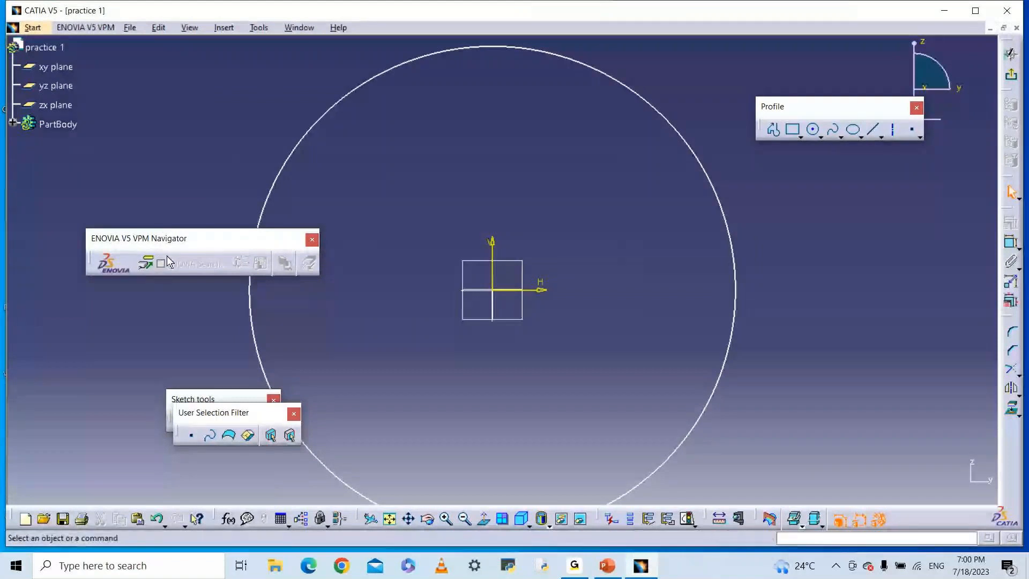
# Close the ENOVIA V5 VPM Navigator toolbar and separate the overlapping User Selection Filter and Sketch tools toolbars outside the circle.
pyautogui.click(313, 242)
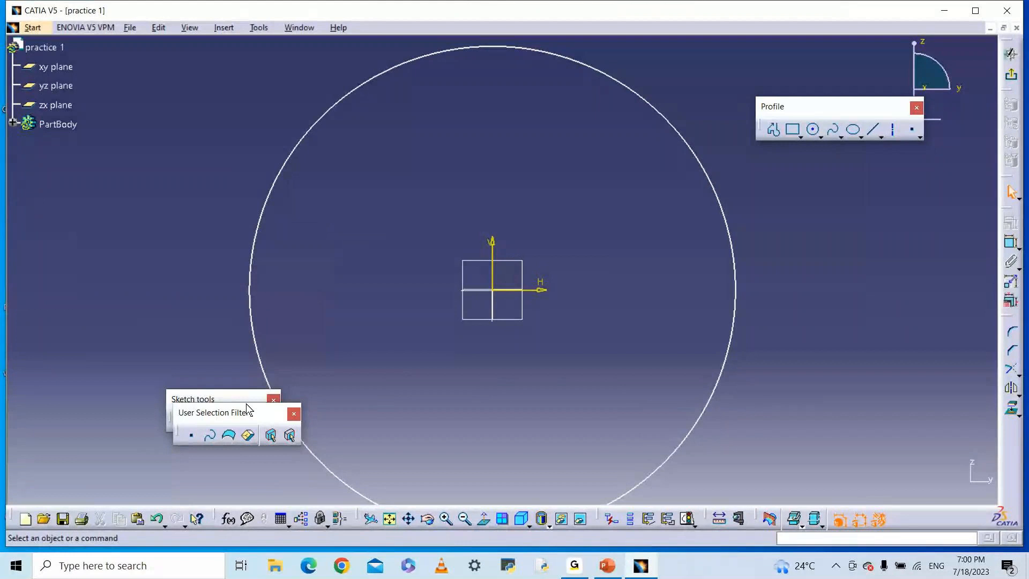
pyautogui.moveTo(246, 408); pyautogui.dragTo(183, 316)
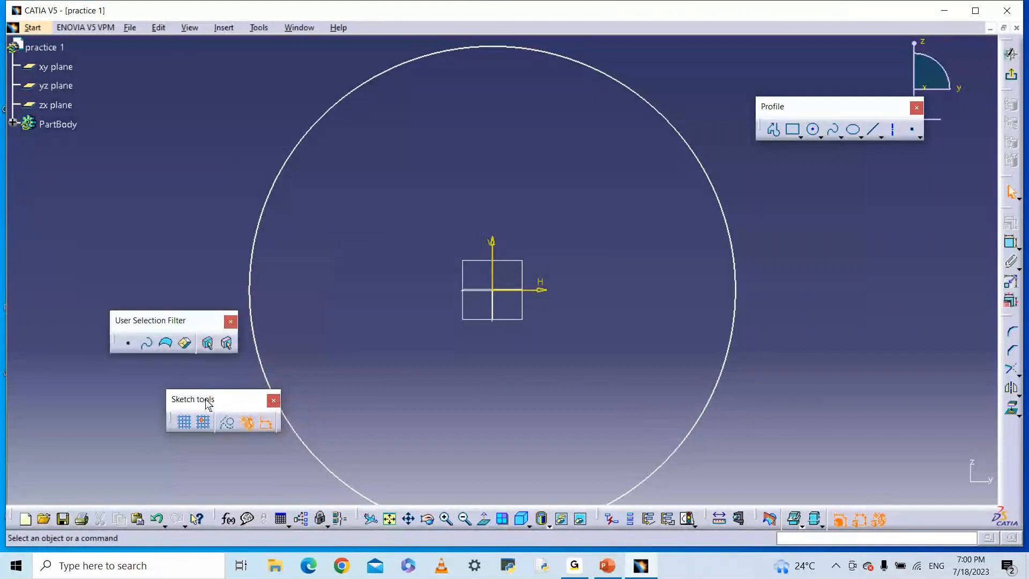
pyautogui.moveTo(206, 401); pyautogui.dragTo(145, 393)
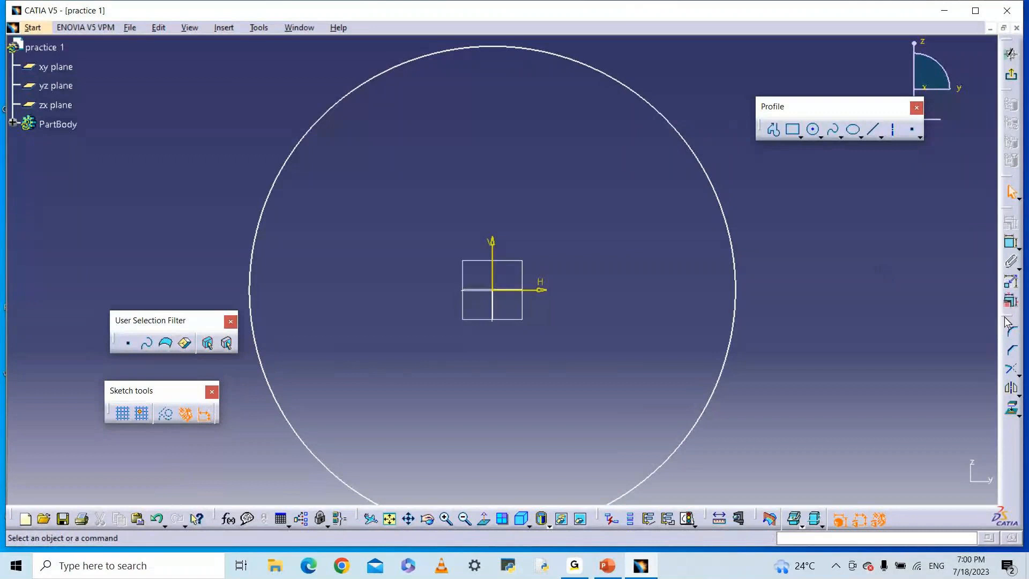
# Undock the Operation, Constraint, View and Visualization toolbars and float them over the sketch area around the circle.
pyautogui.moveTo(915, 275); pyautogui.dragTo(915, 276)
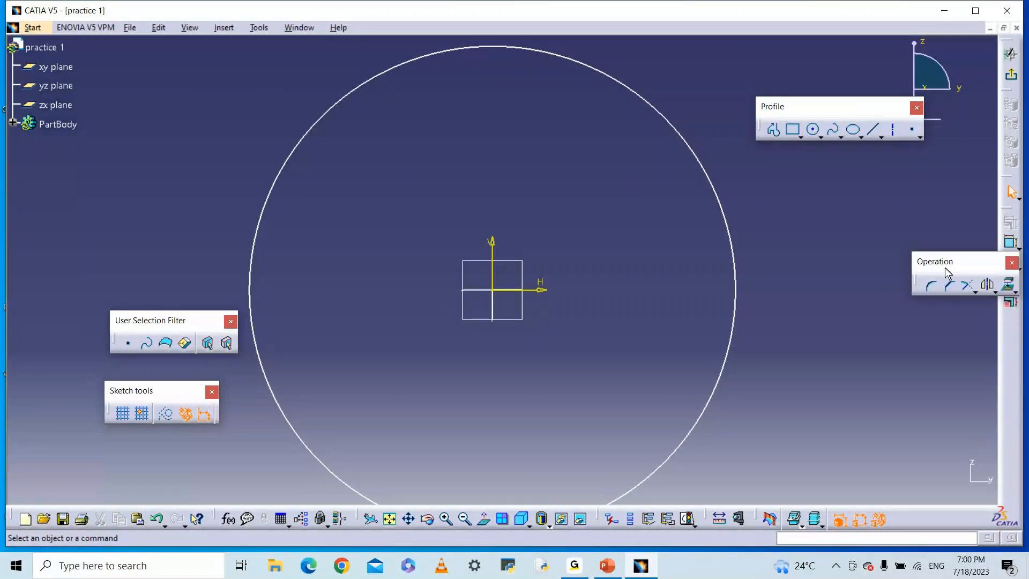
pyautogui.moveTo(963, 262); pyautogui.dragTo(901, 230)
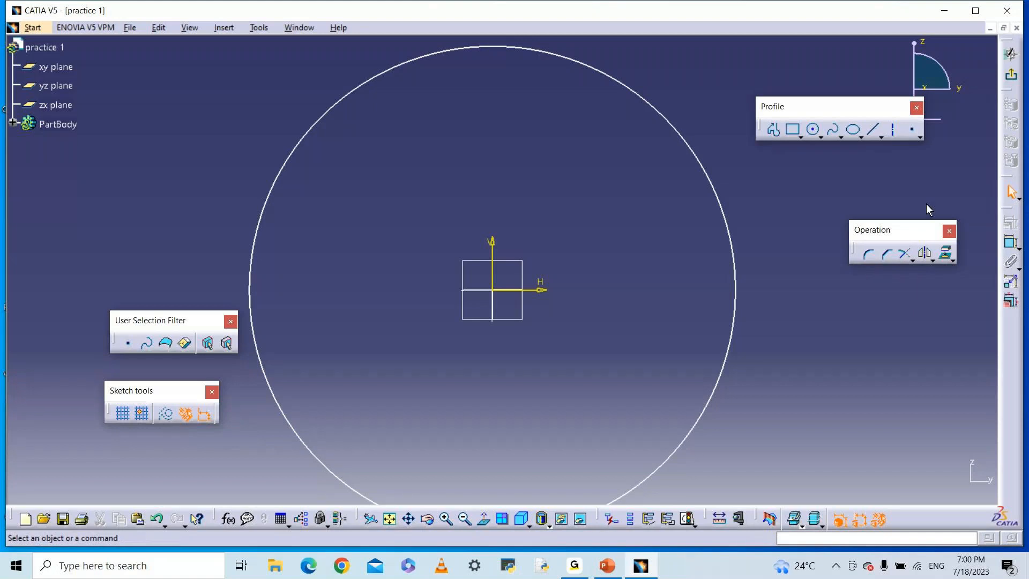
pyautogui.moveTo(1010, 215); pyautogui.dragTo(854, 184)
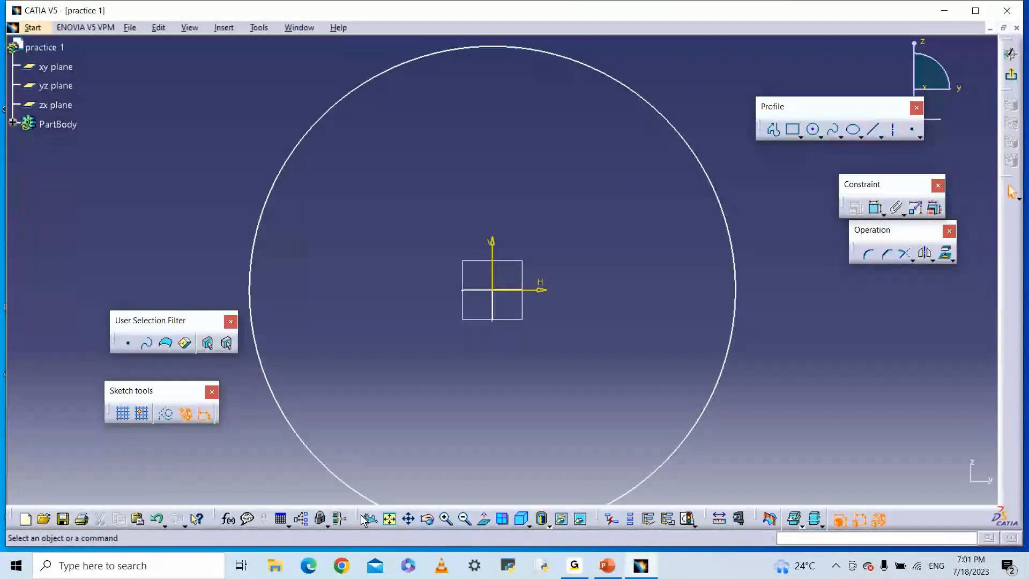
pyautogui.moveTo(361, 510); pyautogui.dragTo(347, 439)
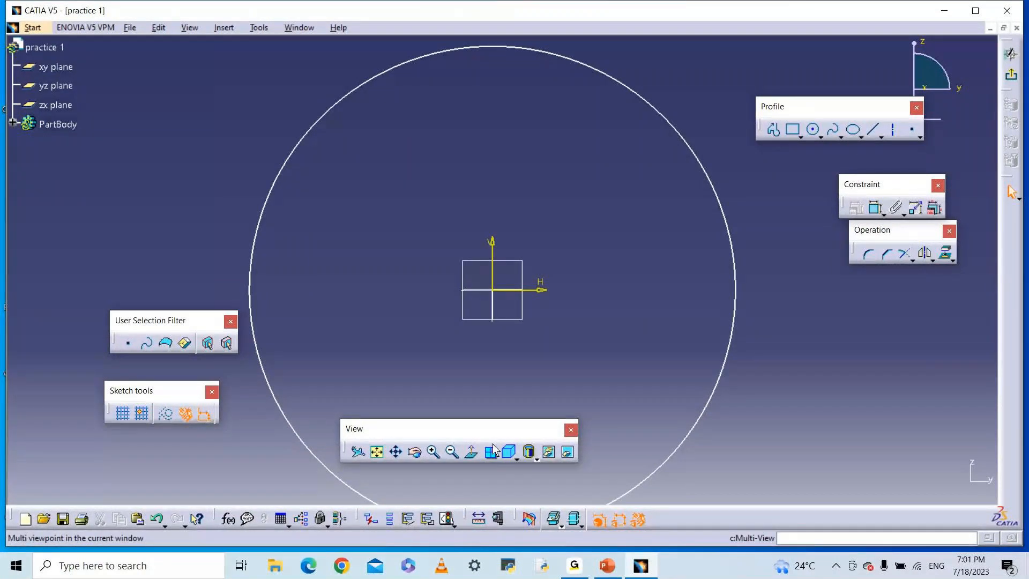
pyautogui.moveTo(590, 516); pyautogui.dragTo(765, 416)
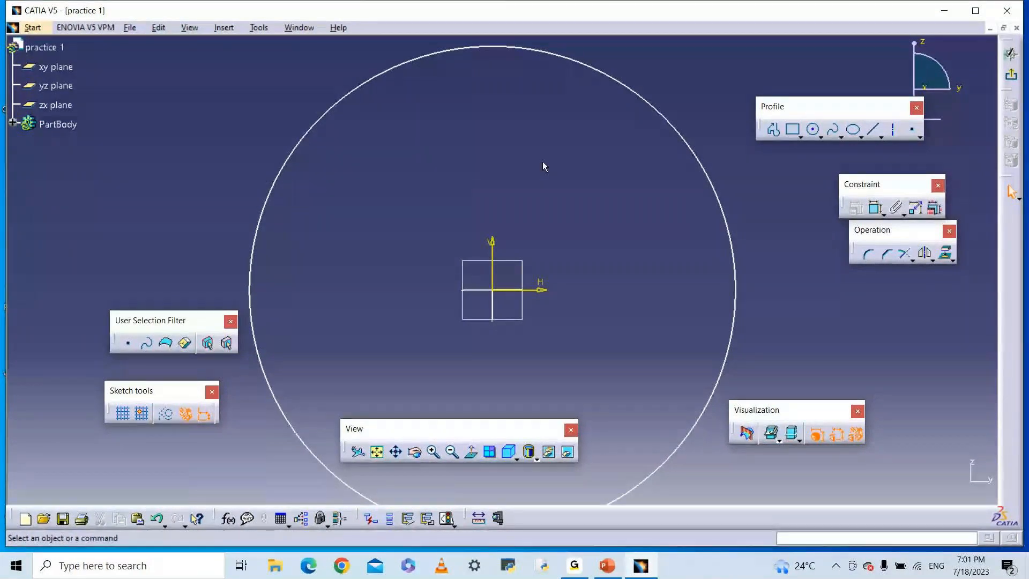
# Draw a second circle of similar size beside the first one, centred at about H 192 mm.
pyautogui.keyDown('ctrl'); pyautogui.moveTo(420, 161); pyautogui.dragTo(427, 202, button='middle'); pyautogui.keyUp('ctrl')
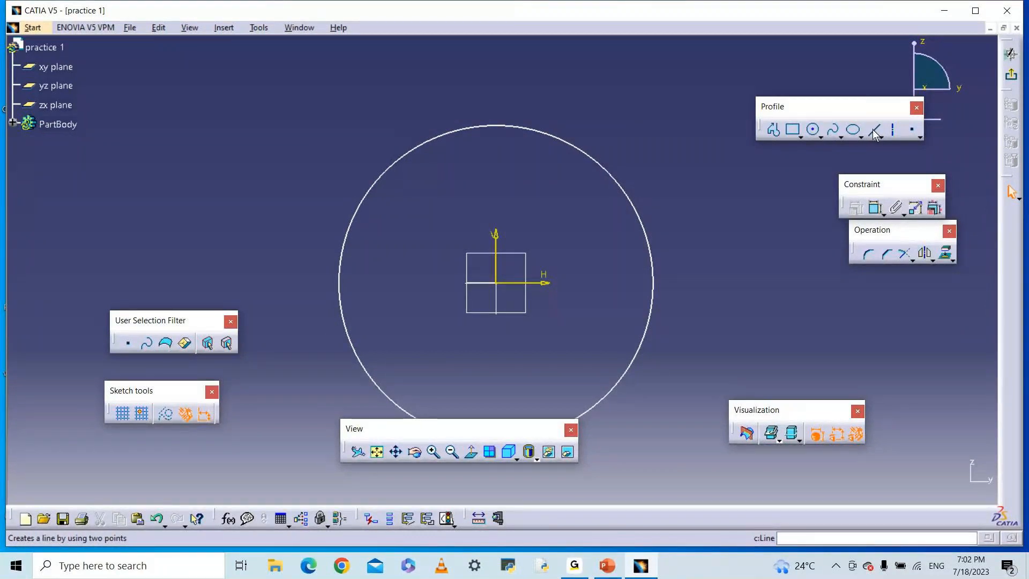
pyautogui.moveTo(548, 219); pyautogui.dragTo(546, 220, button='middle')
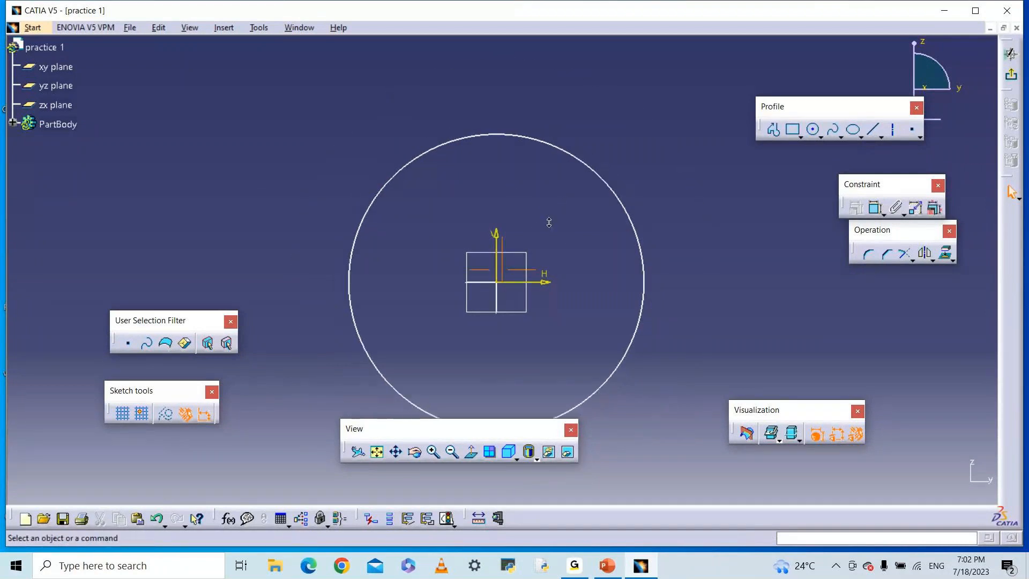
pyautogui.click(813, 130)
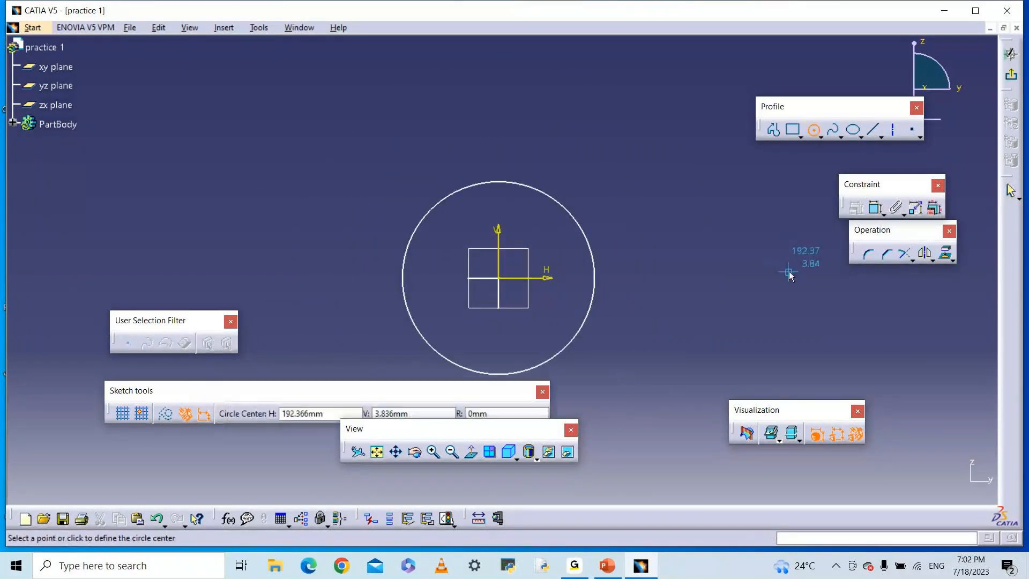
pyautogui.click(788, 265)
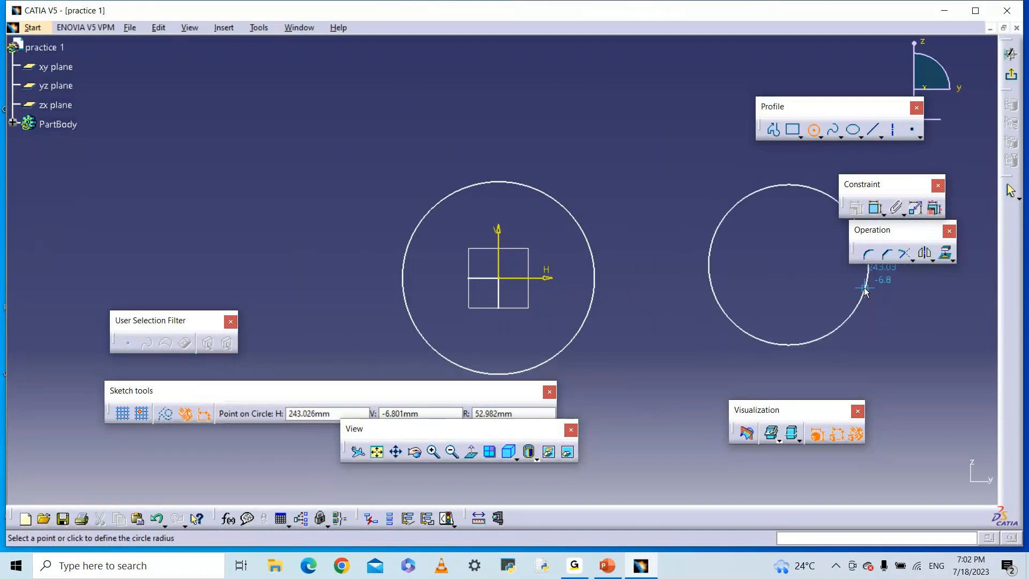
pyautogui.click(879, 237)
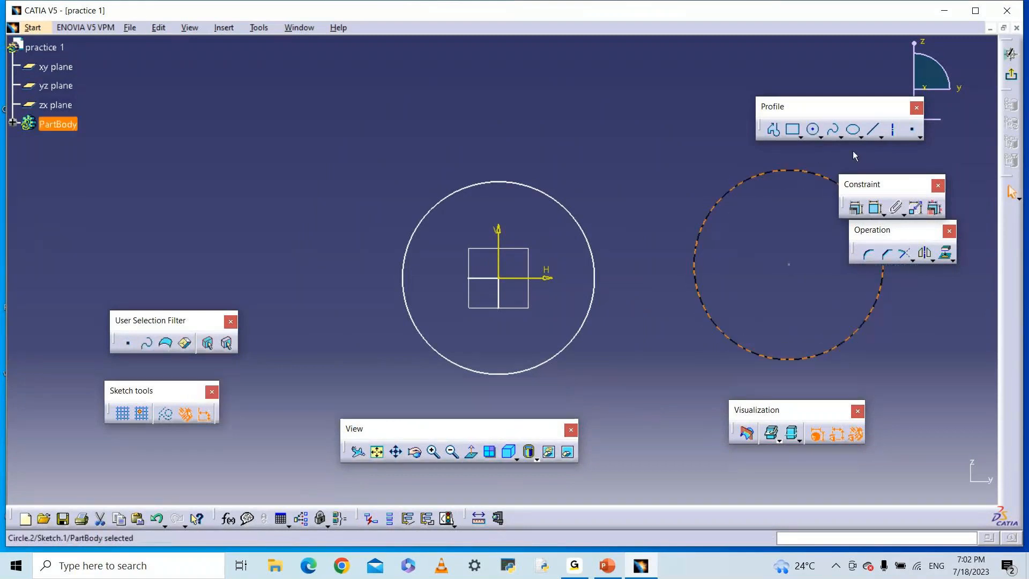
# Draw a bi-tangent line joining the upper sides of the two circles.
pyautogui.click(882, 137)
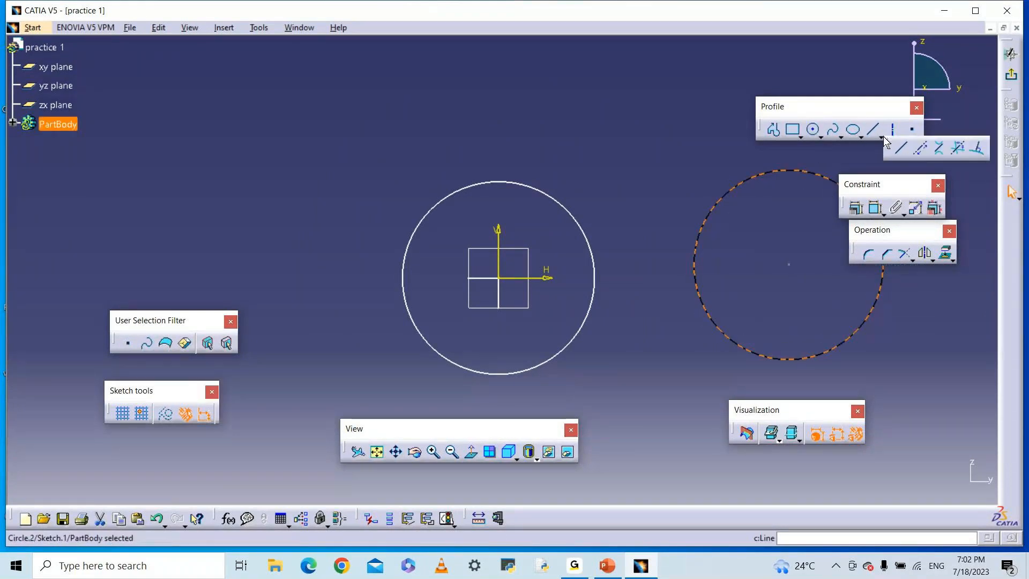
pyautogui.click(953, 150)
pyautogui.click(523, 186)
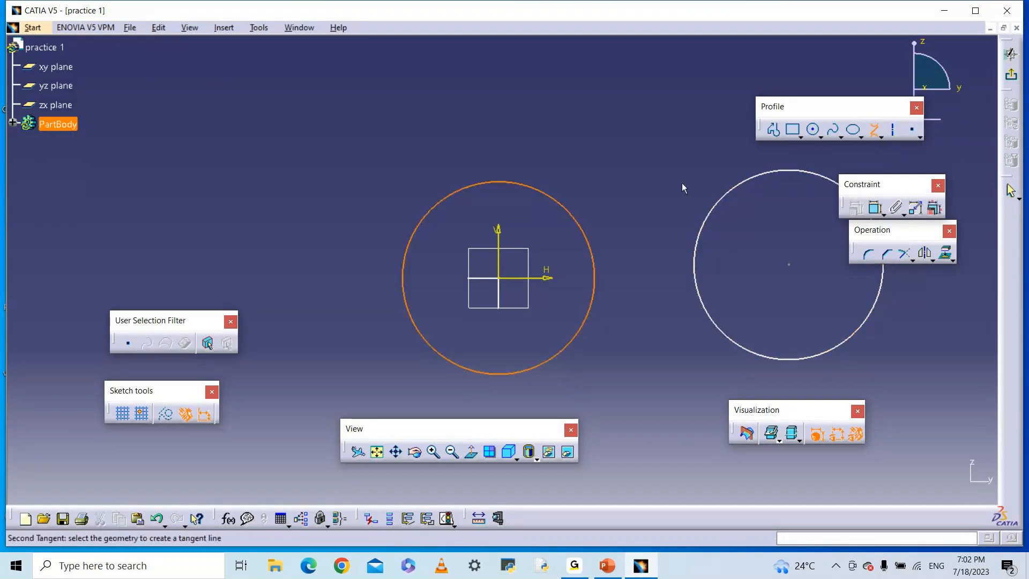
pyautogui.click(774, 173)
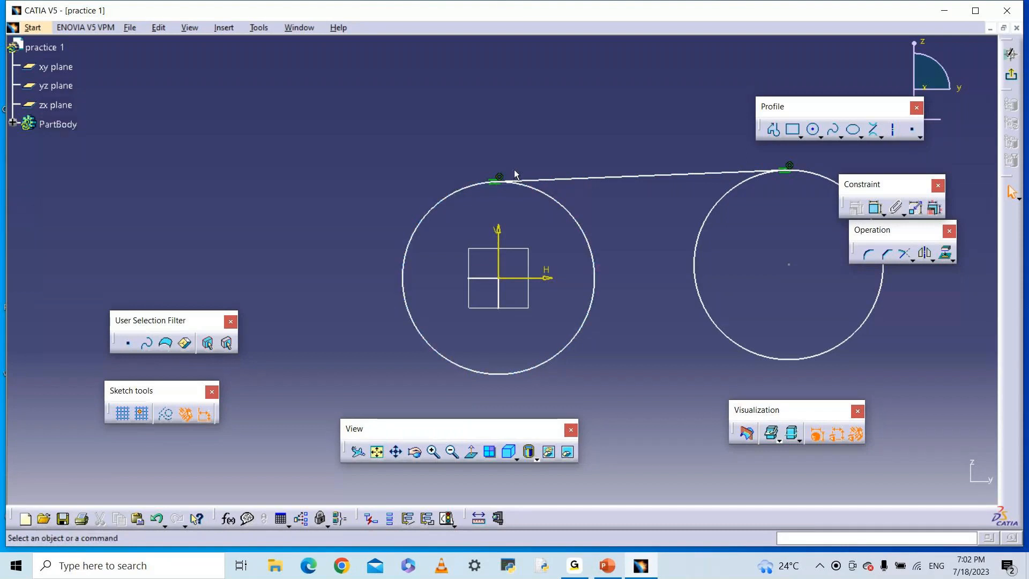
# Inspect the constraint symbols on the bi-tangent line and move the line up and down to test its tangency with both circles.
pyautogui.moveTo(525, 168); pyautogui.dragTo(506, 135, button='middle')
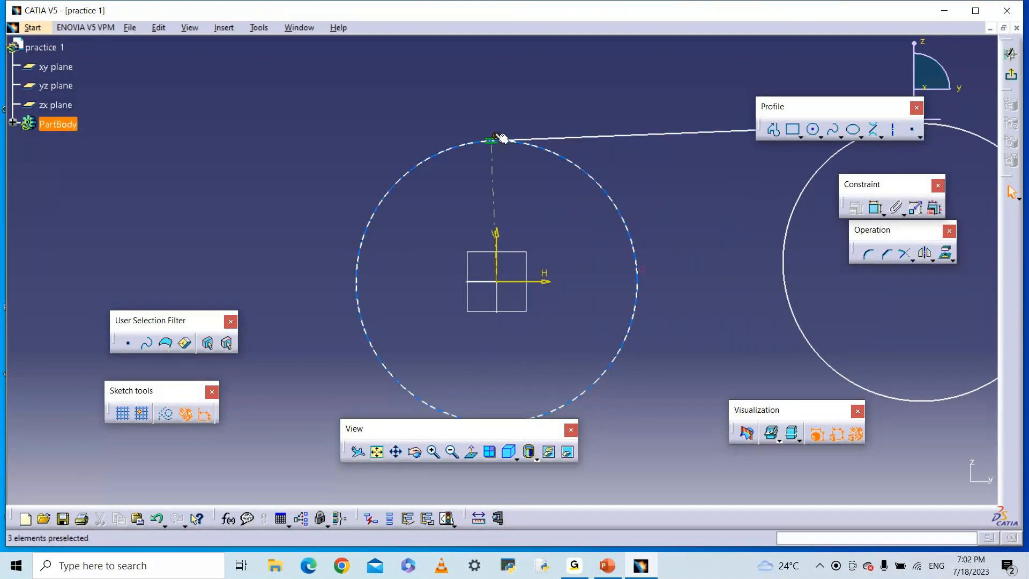
pyautogui.moveTo(513, 130); pyautogui.dragTo(509, 160, button='middle')
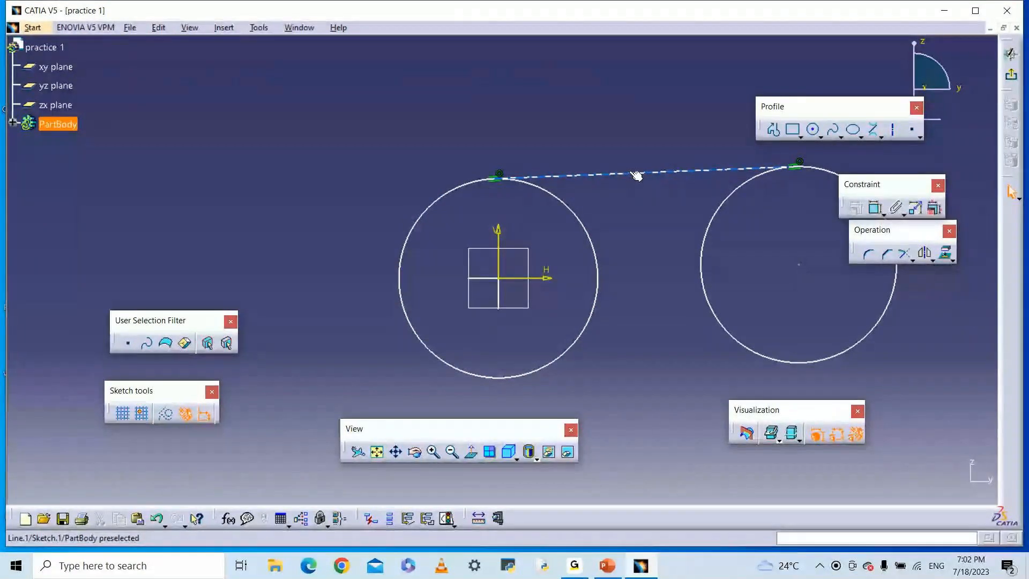
pyautogui.moveTo(637, 176); pyautogui.dragTo(633, 187)
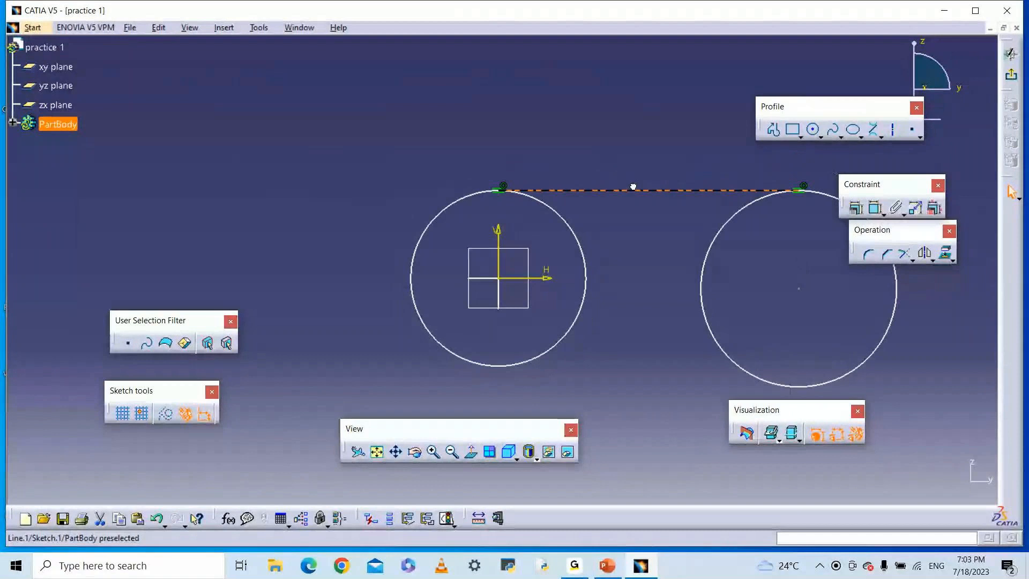
pyautogui.moveTo(633, 187); pyautogui.dragTo(637, 167)
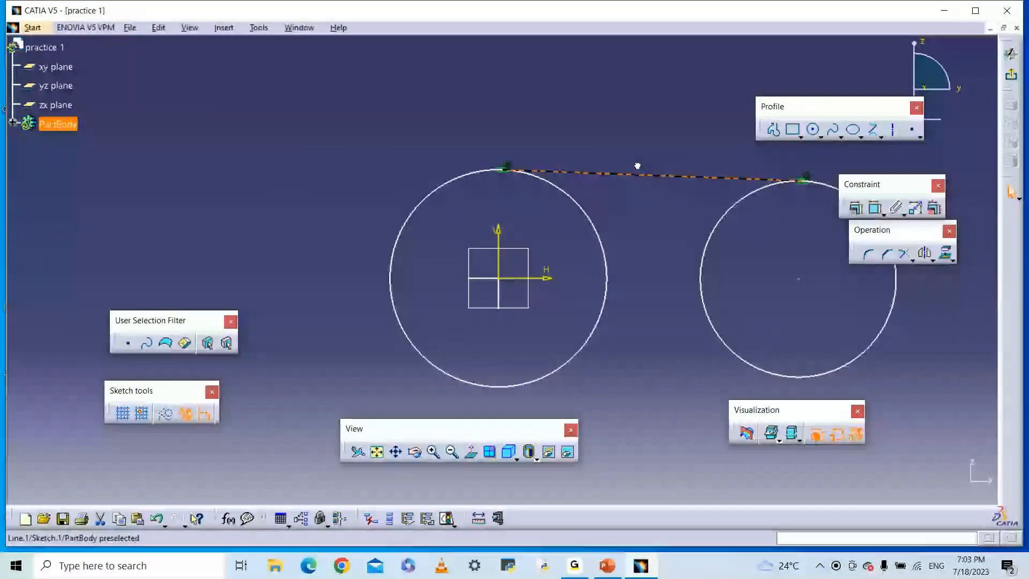
pyautogui.moveTo(637, 166); pyautogui.dragTo(523, 159)
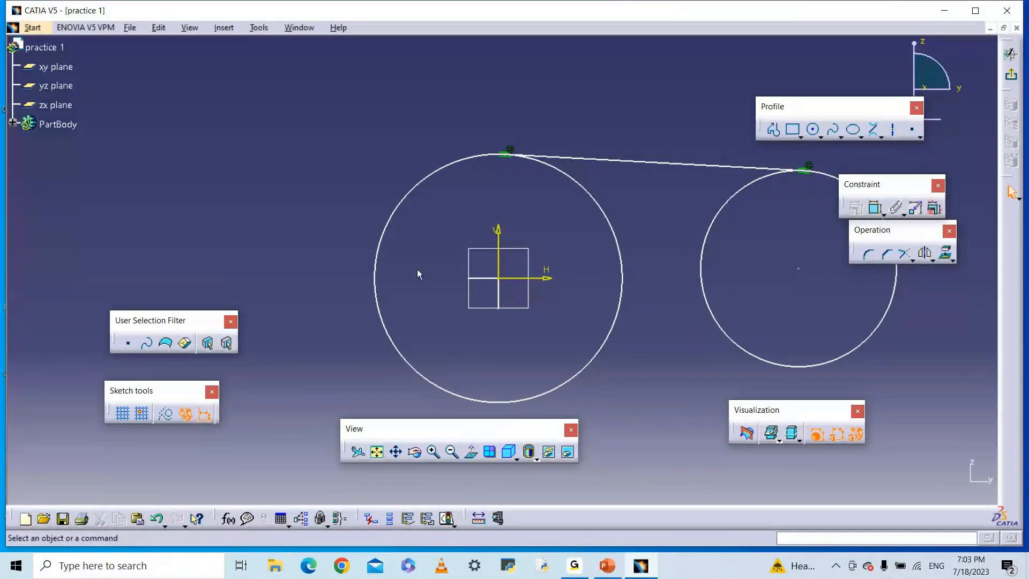
# Turn off the geometrical and dimensional constraints and draw a bi-tangent line joining the lower sides of the two circles.
pyautogui.click(186, 414)
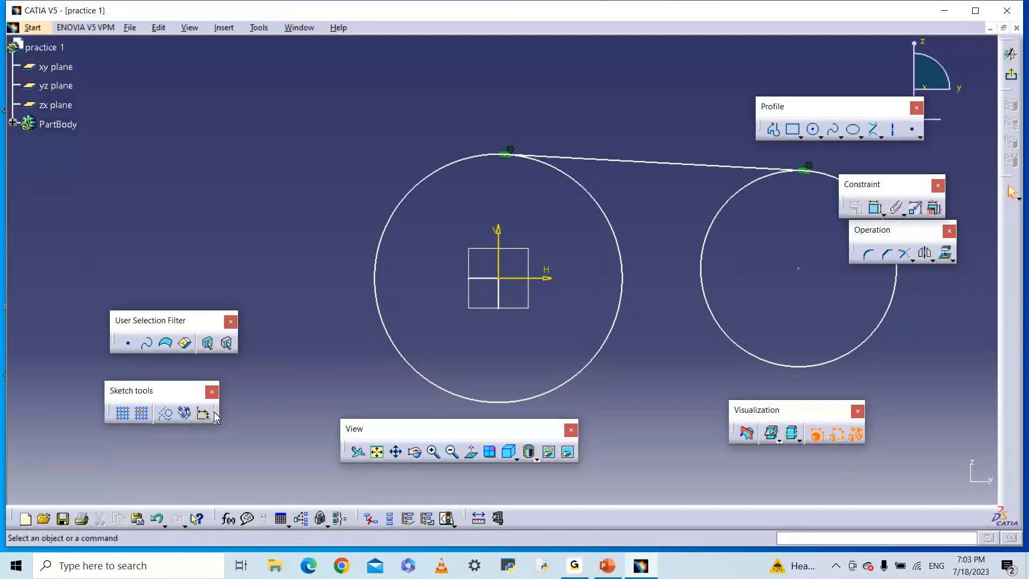
pyautogui.click(875, 132)
pyautogui.click(509, 401)
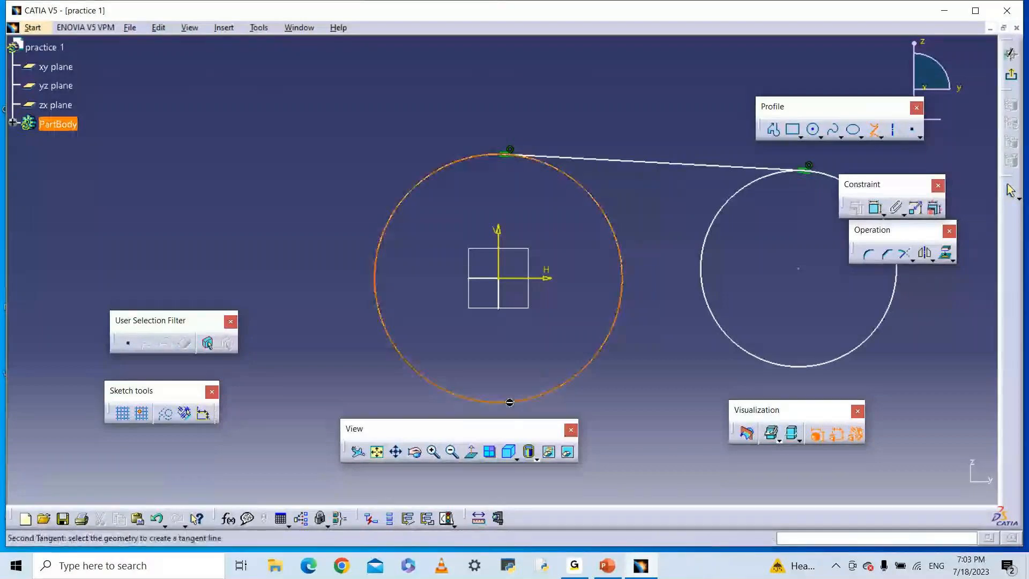
pyautogui.click(833, 365)
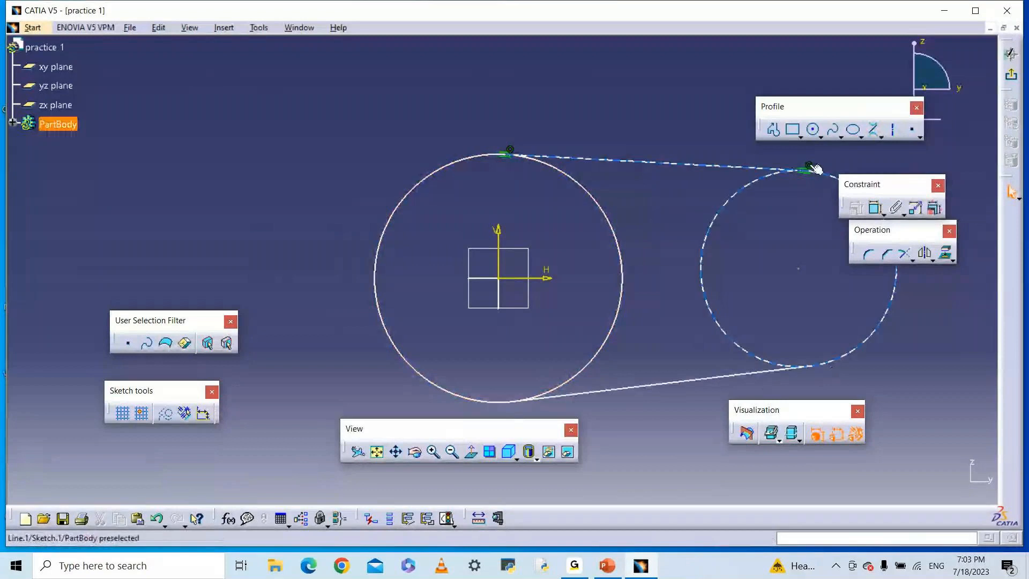
# Move the lower line to test its attachment to the circles, undo the move, and turn the geometrical constraints back on.
pyautogui.moveTo(588, 399); pyautogui.dragTo(590, 400)
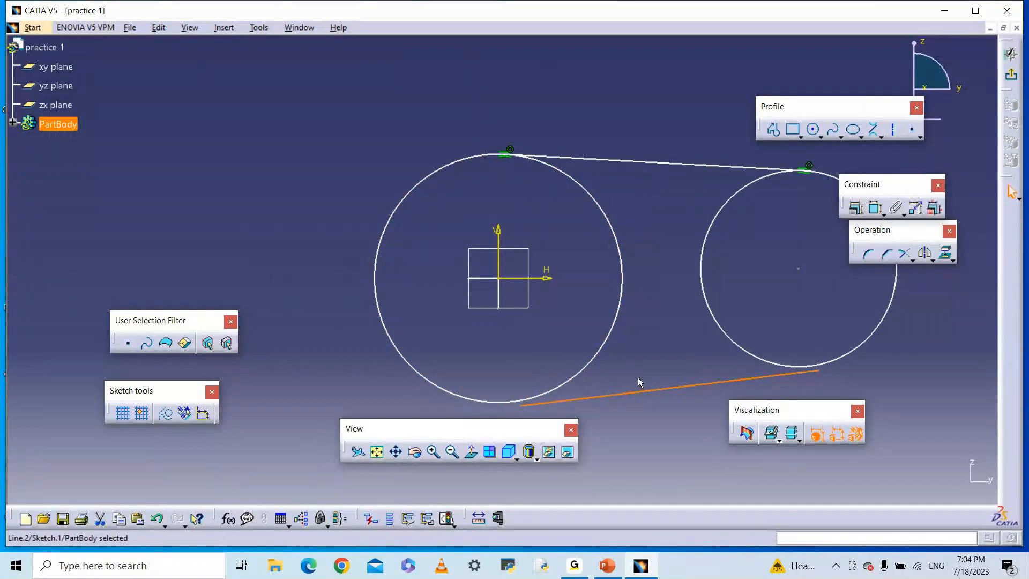
pyautogui.hotkey('ctrl', 'z')
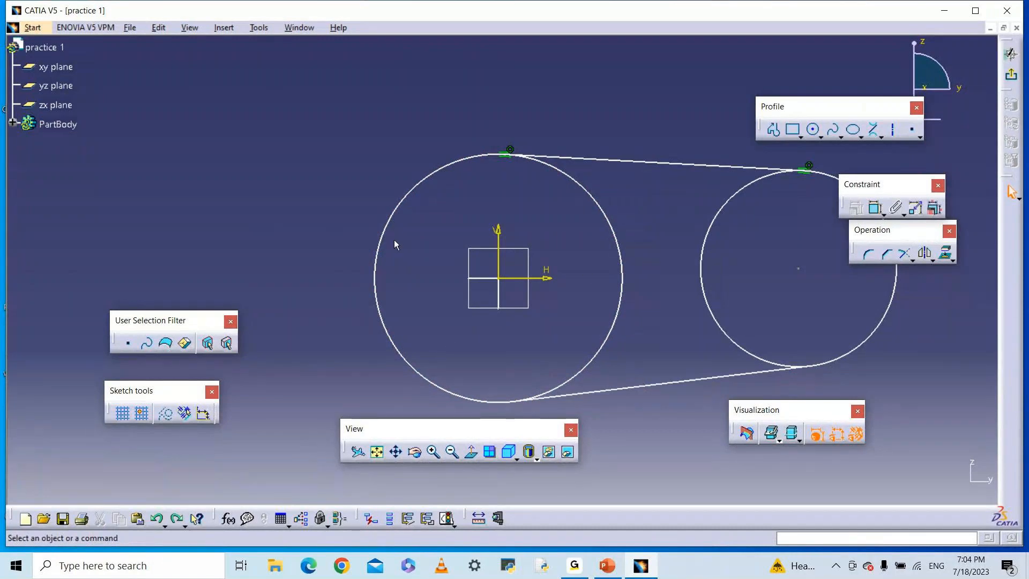
pyautogui.click(186, 414)
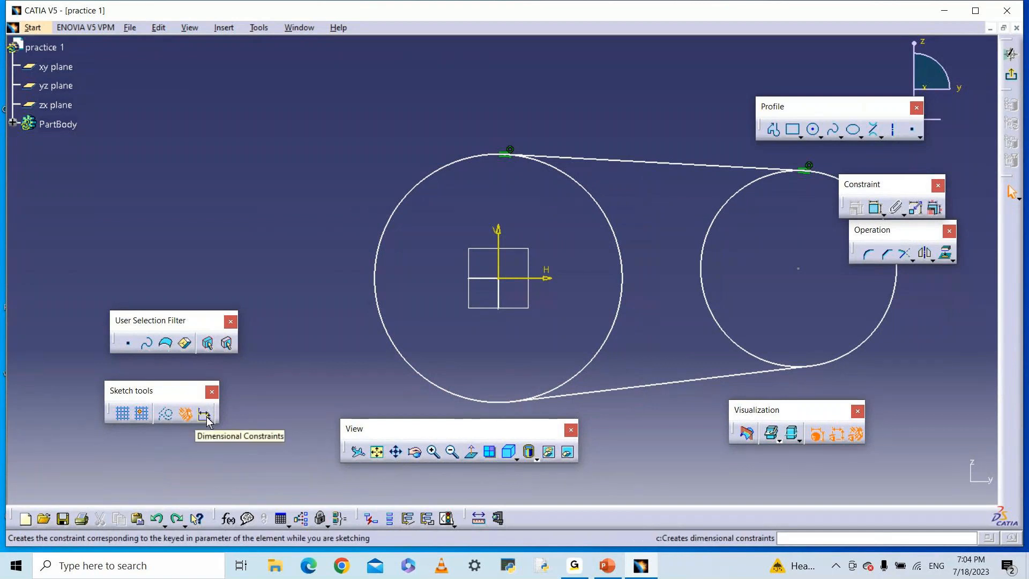
# Turn on dimensional constraints and draw a crossing bi-tangent line from the larger circle's upper side to the smaller circle's lower side.
pyautogui.click(207, 417)
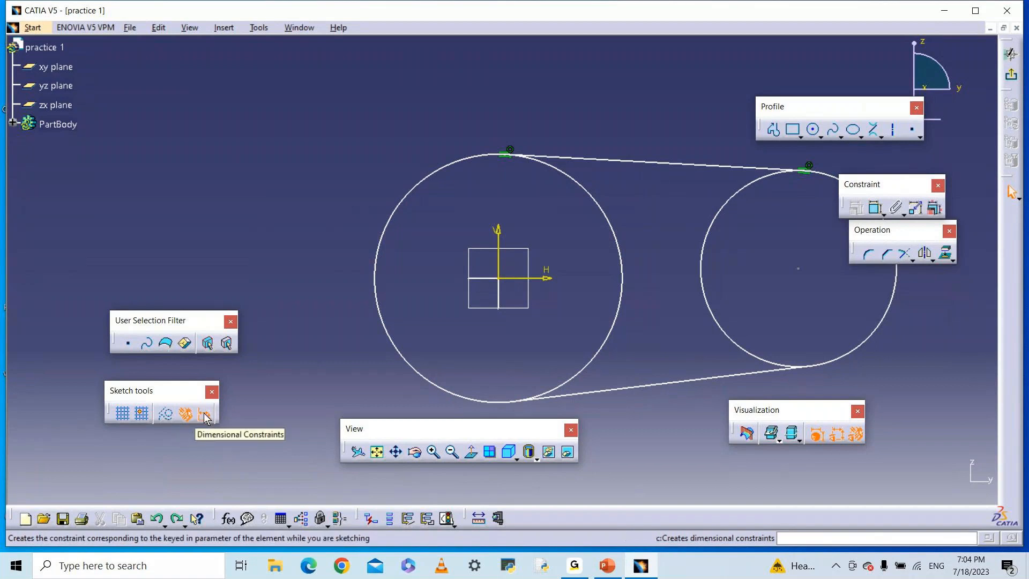
pyautogui.click(875, 130)
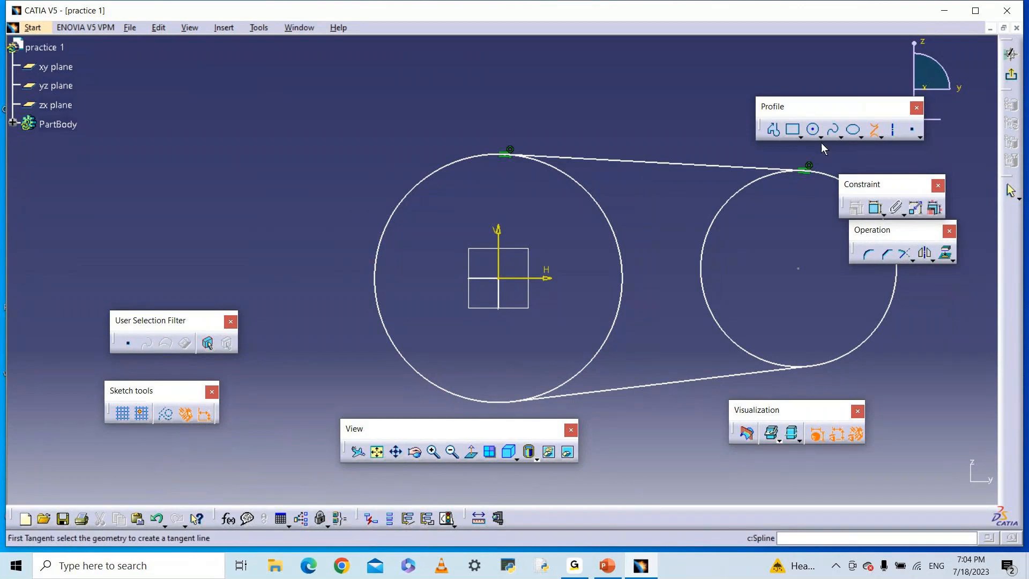
pyautogui.click(599, 207)
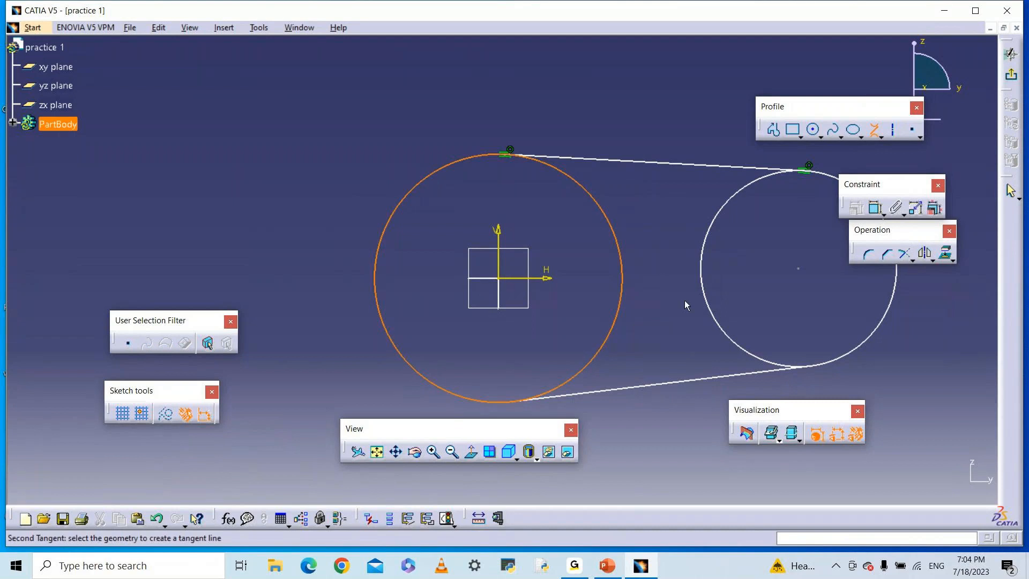
pyautogui.click(760, 362)
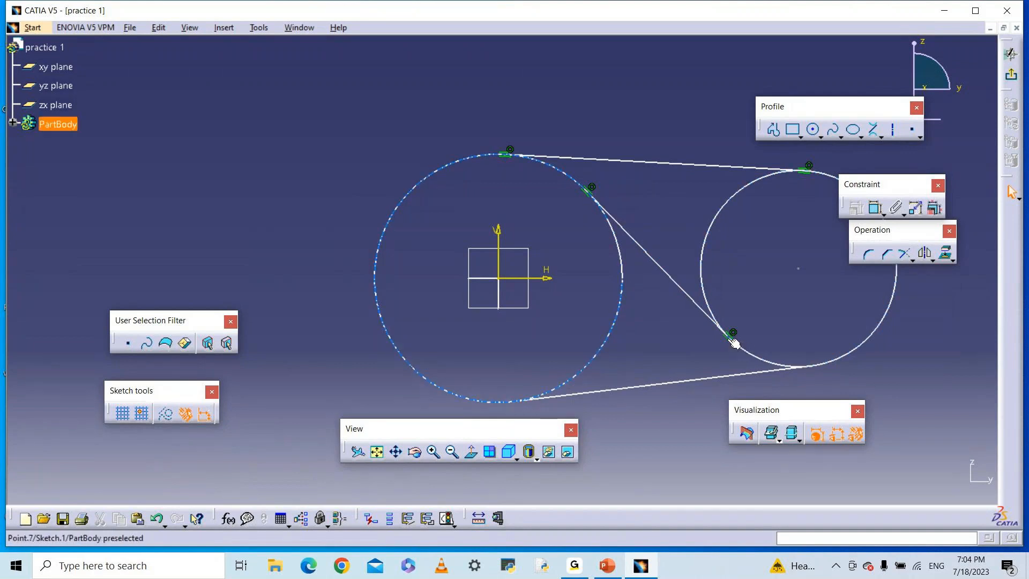
pyautogui.click(496, 338)
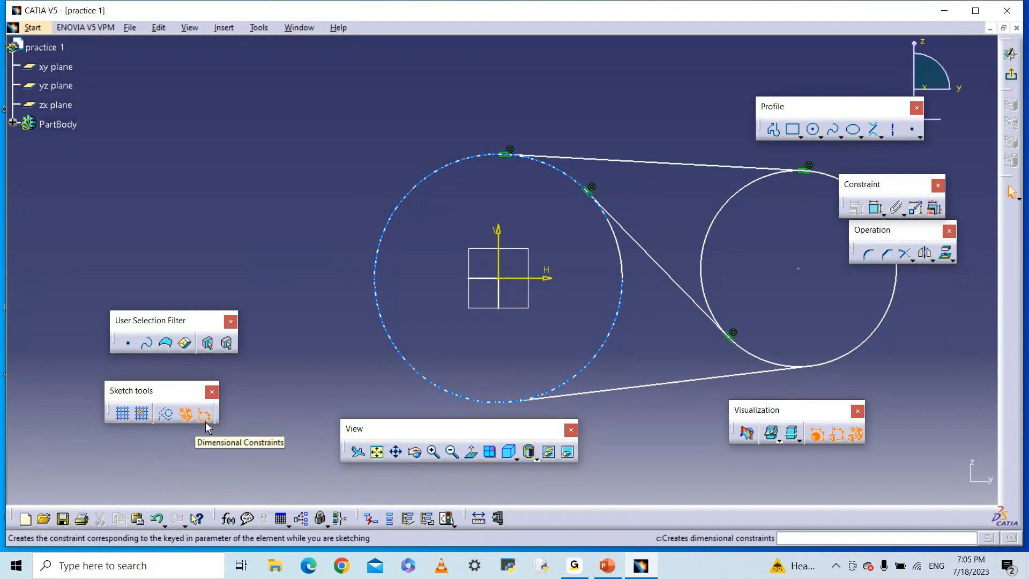
# Dimension the diameters of the larger and the smaller circle.
pyautogui.click(876, 209)
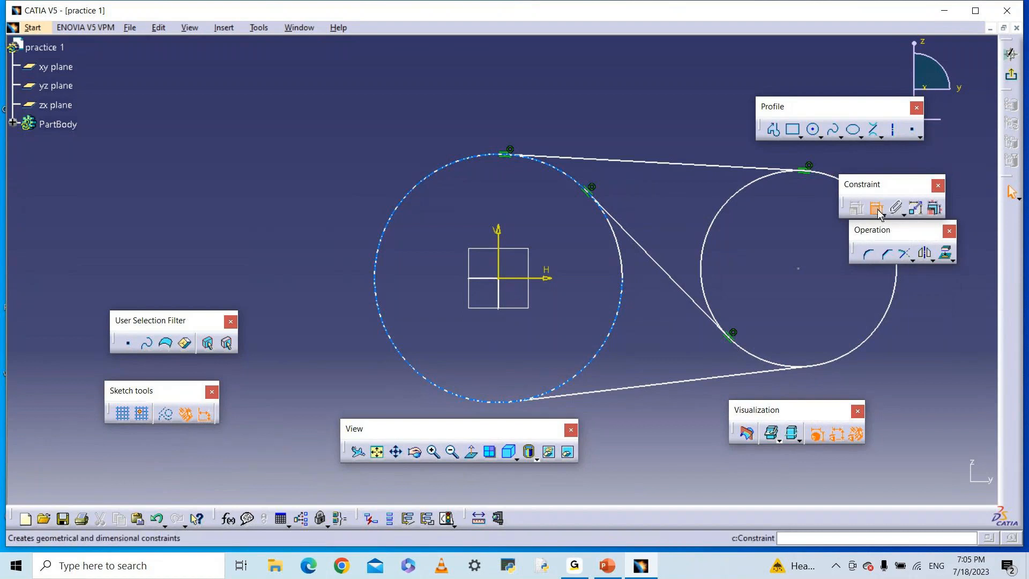
pyautogui.click(423, 186)
pyautogui.click(312, 133)
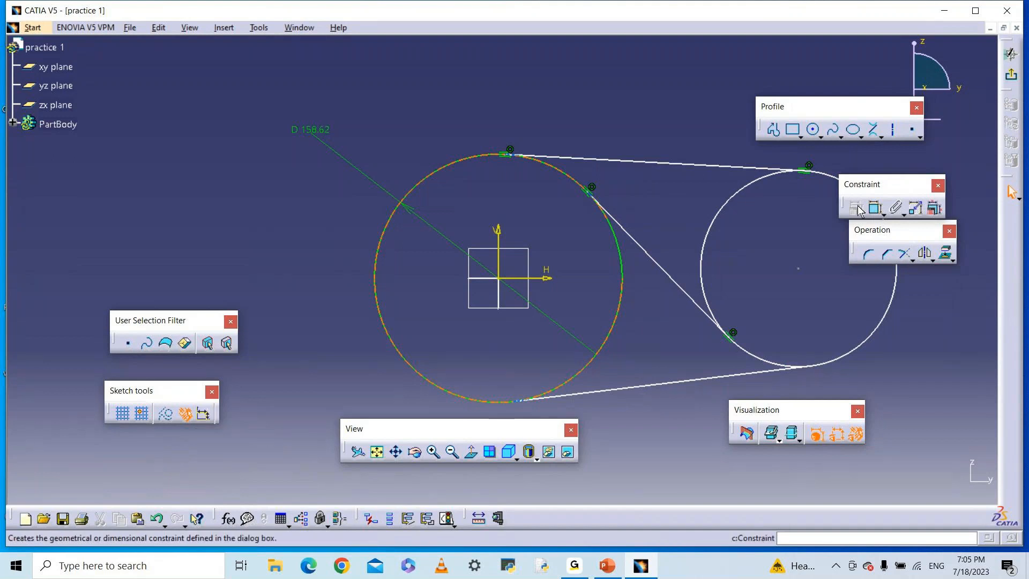
pyautogui.click(875, 207)
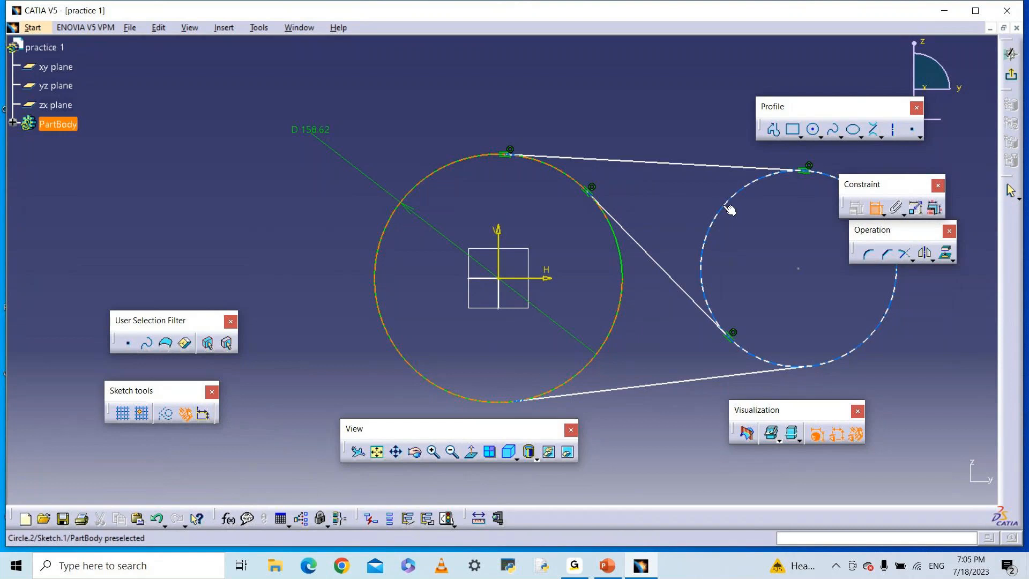
pyautogui.click(723, 208)
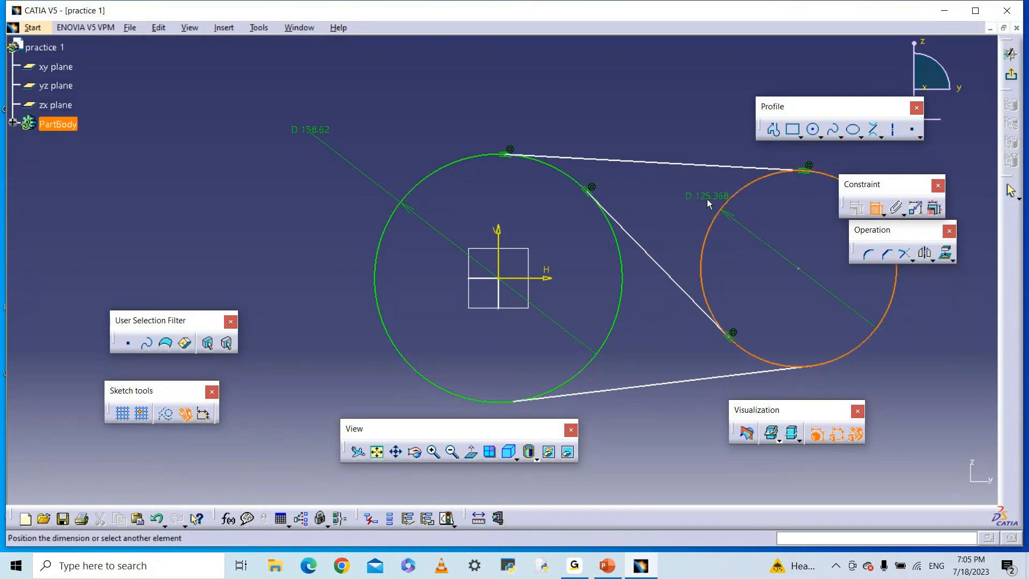
pyautogui.click(683, 192)
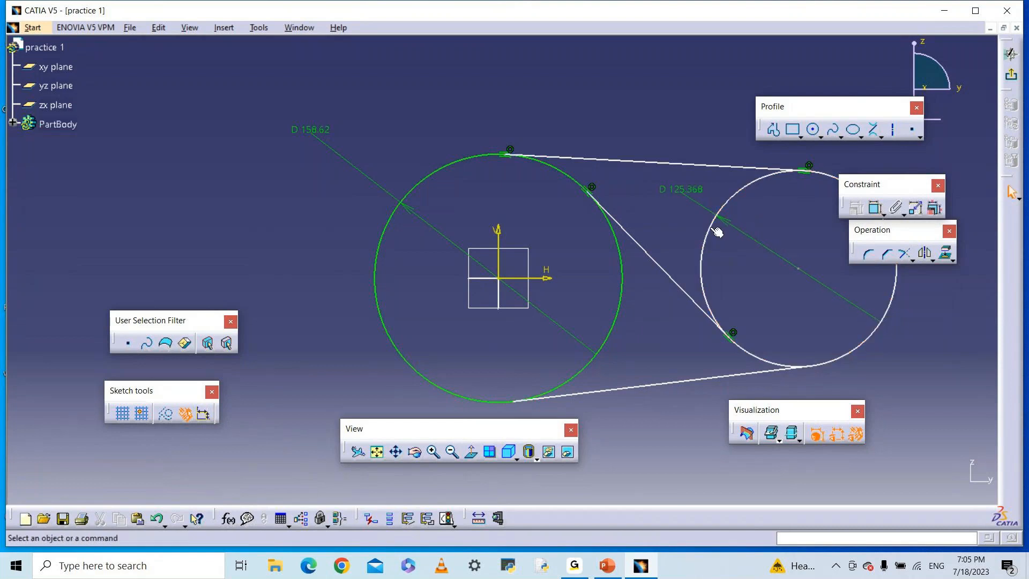
# Dimension the direct distance between the sketch origin and the smaller circle's centre, placing it above the circles.
pyautogui.click(875, 208)
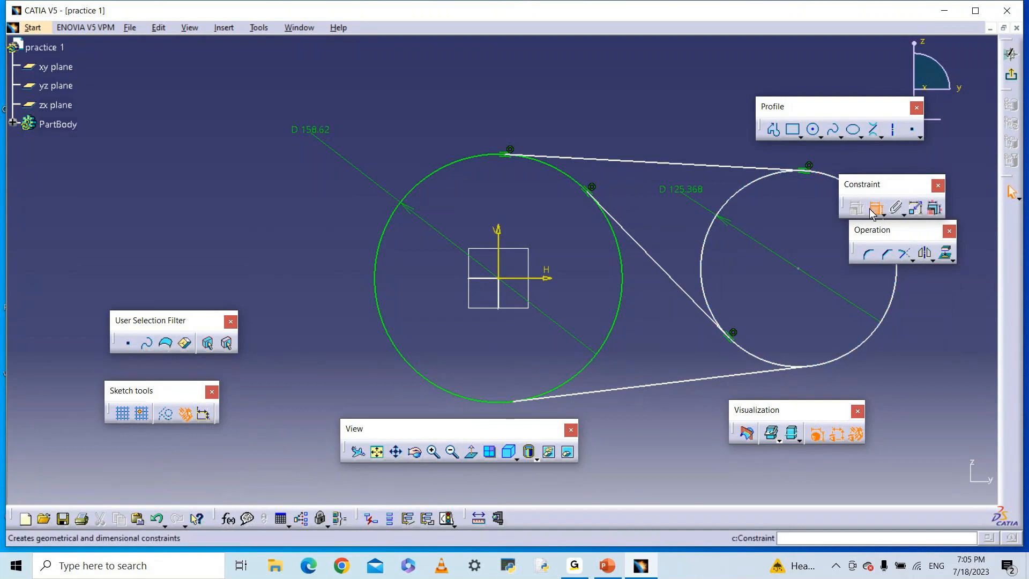
pyautogui.click(505, 283)
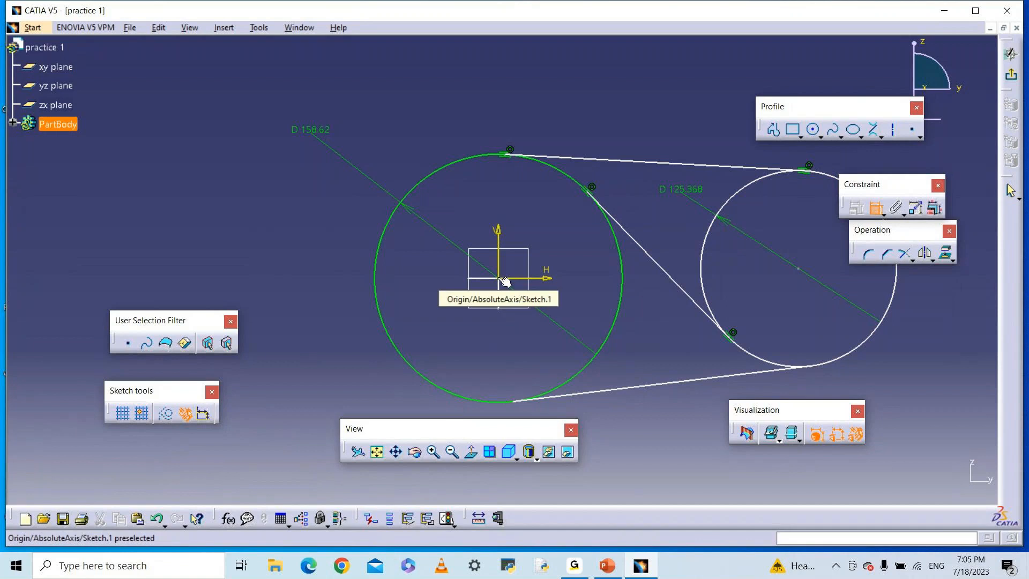
pyautogui.click(802, 270)
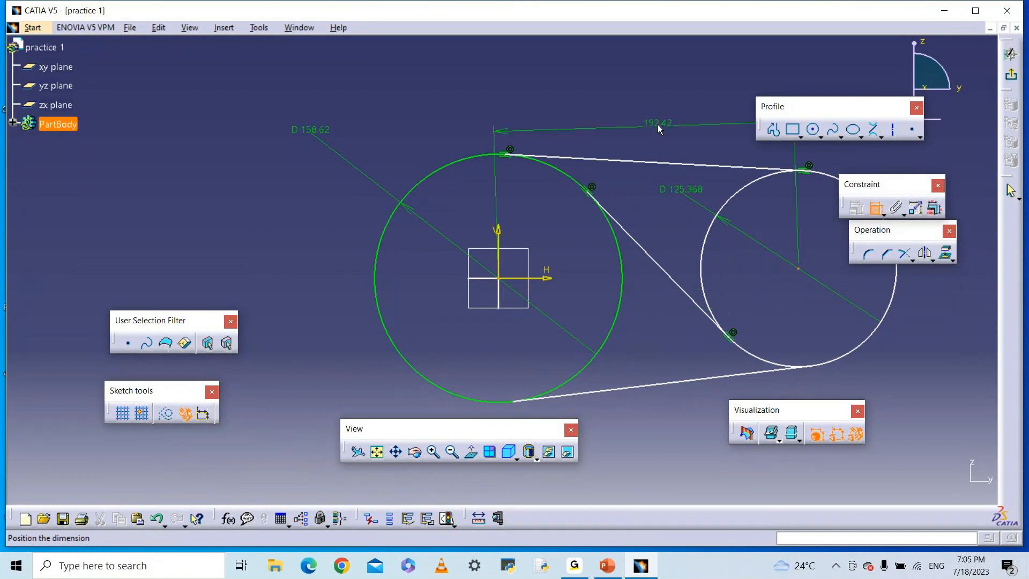
pyautogui.click(657, 113)
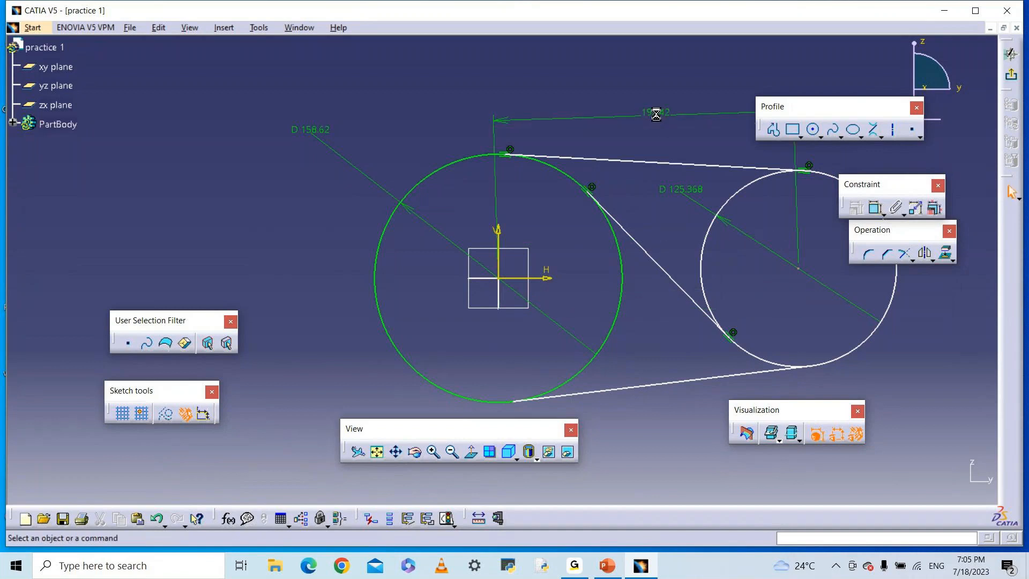
# Dimension the horizontal distance from the vertical axis to the smaller circle's centre and check the smaller circle.
pyautogui.click(876, 209)
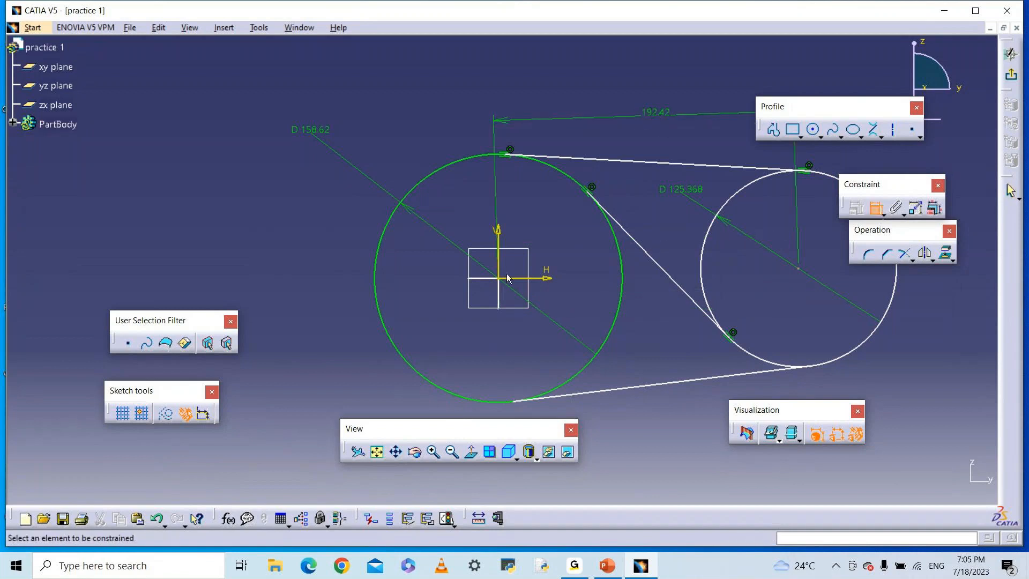
pyautogui.click(506, 233)
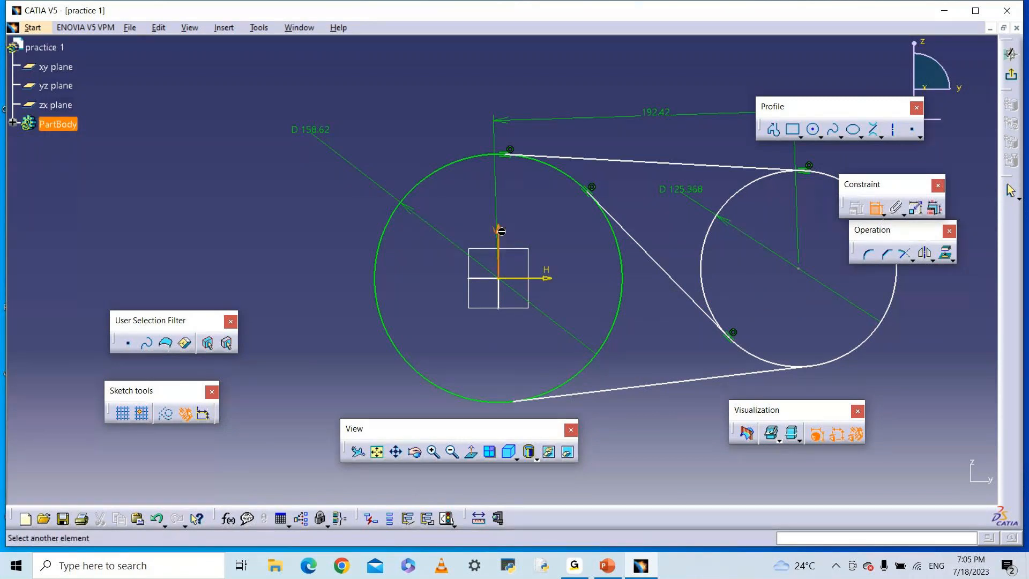
pyautogui.click(799, 271)
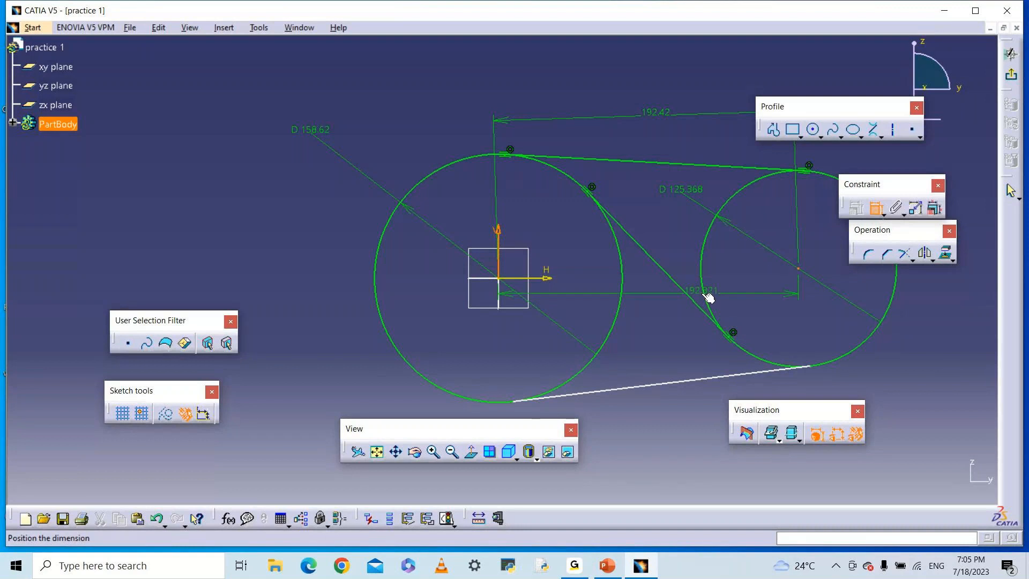
pyautogui.click(689, 345)
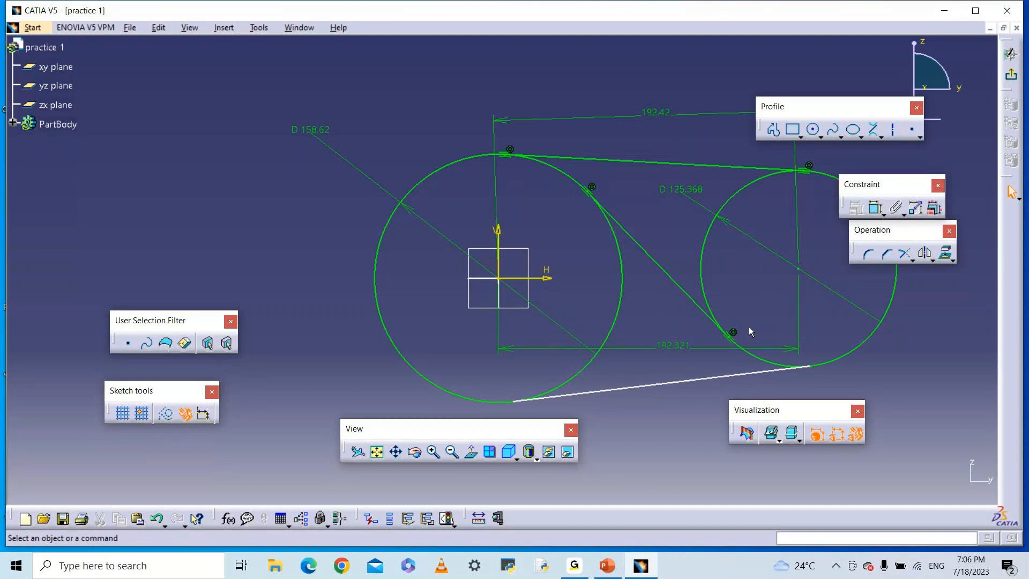
pyautogui.click(722, 231)
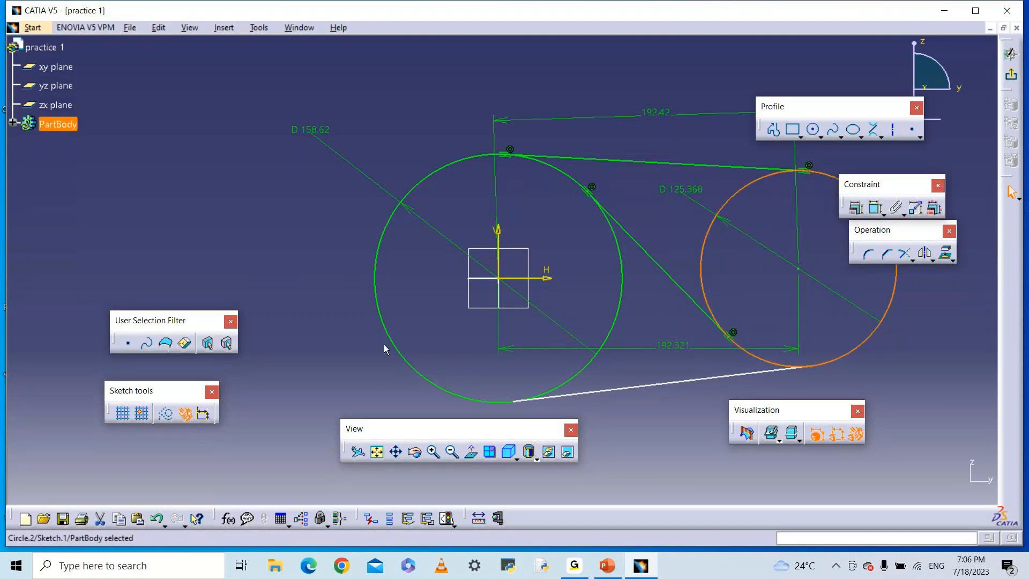
pyautogui.click(857, 278)
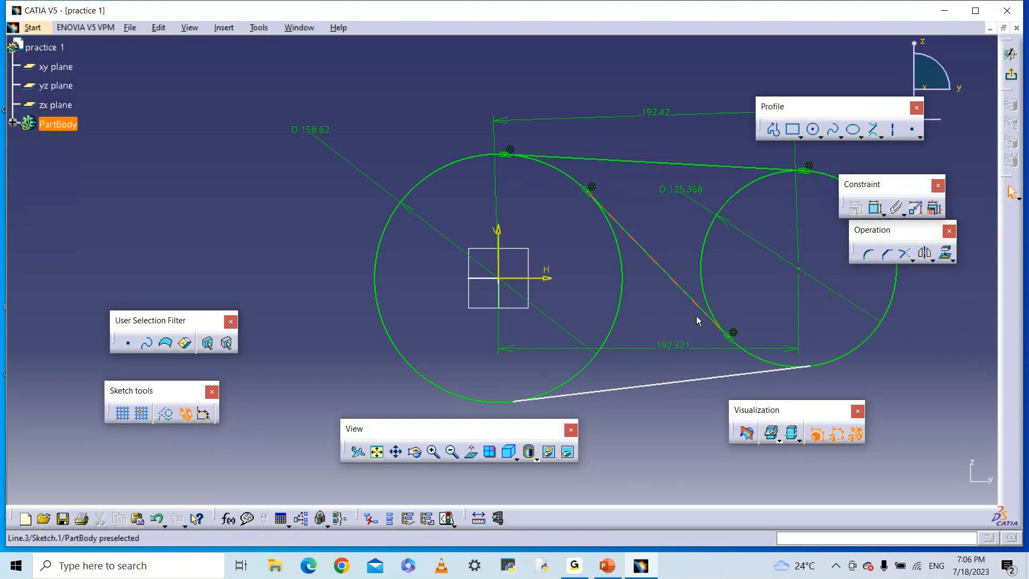
# Draw a second crossing bi-tangent line from the larger circle's lower side to the smaller circle's upper side.
pyautogui.click(876, 131)
pyautogui.click(579, 383)
pyautogui.click(737, 197)
# Replace the lower tangent line with a new bi-tangent line drawn with geometrical constraints turned off.
pyautogui.click(186, 417)
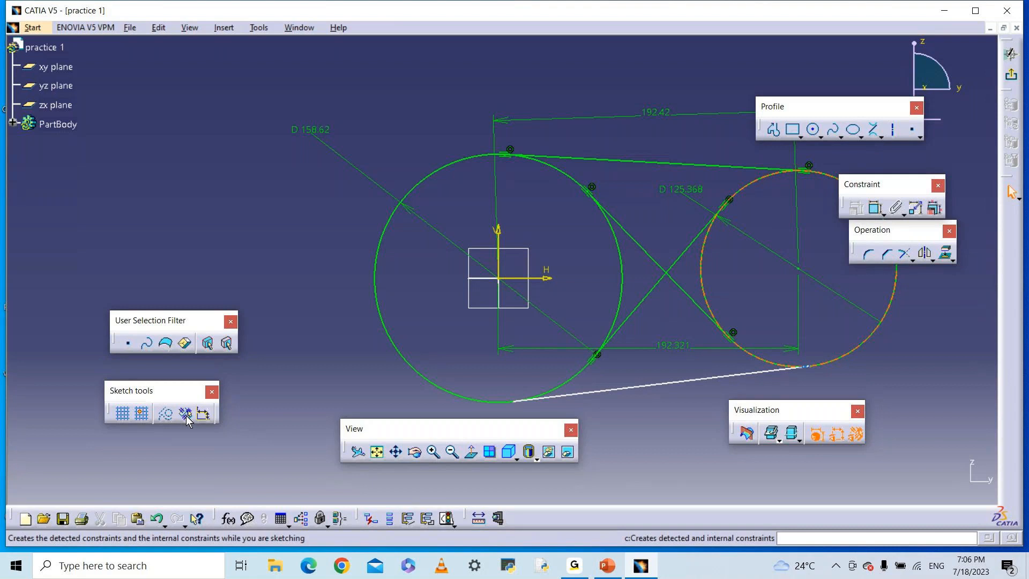
pyautogui.click(656, 389)
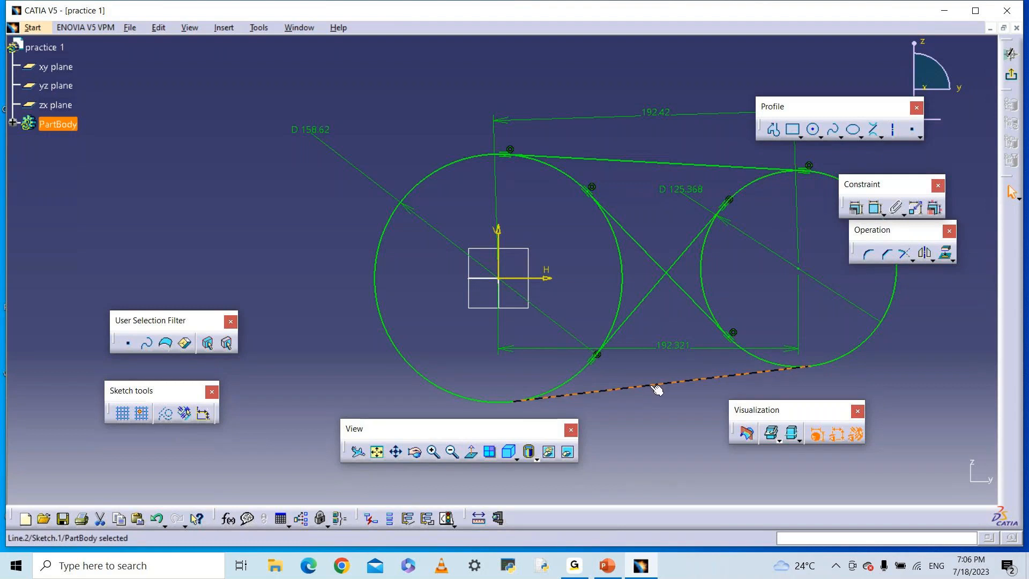
pyautogui.rightClick(668, 386)
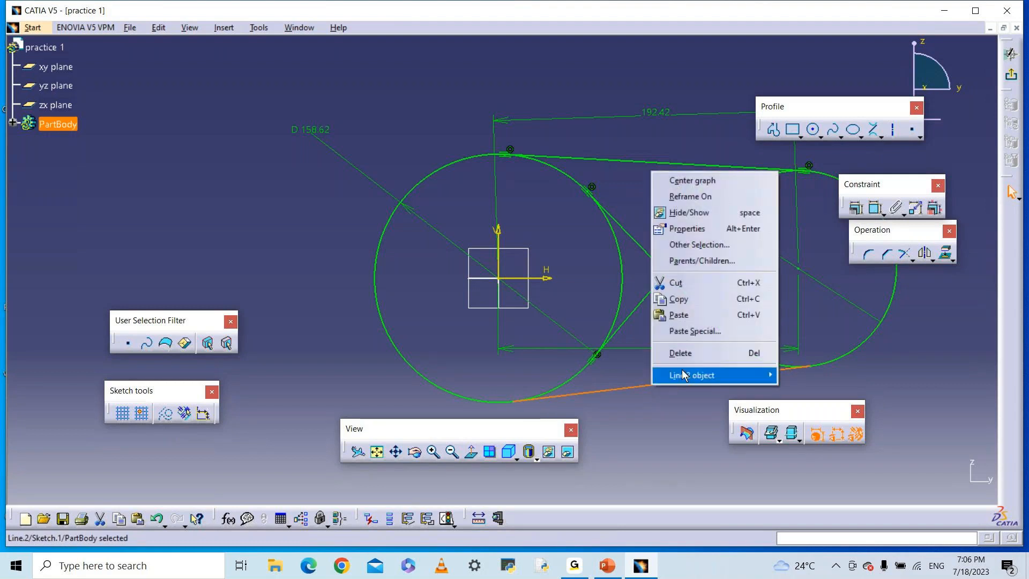
pyautogui.click(683, 352)
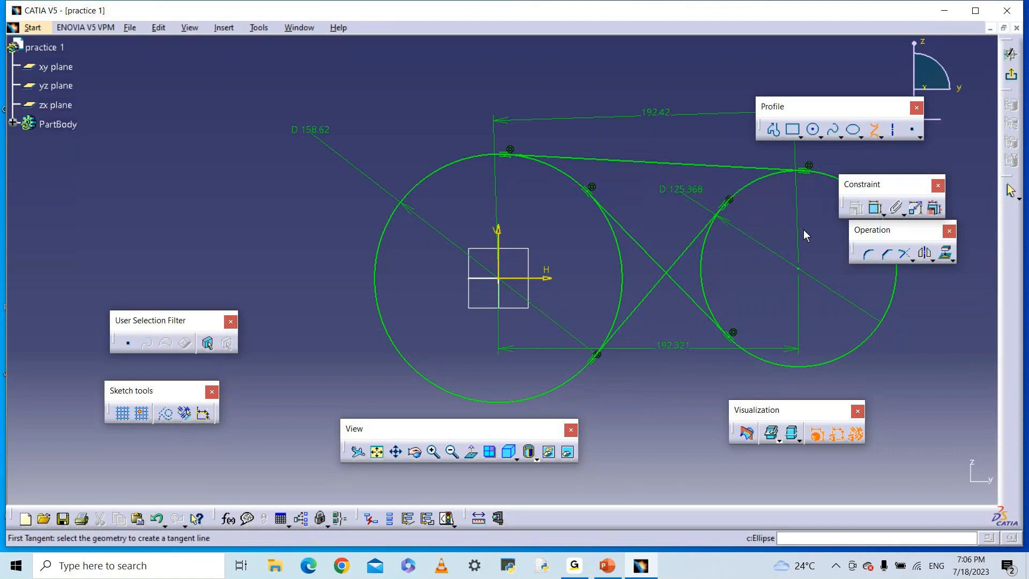
pyautogui.click(549, 394)
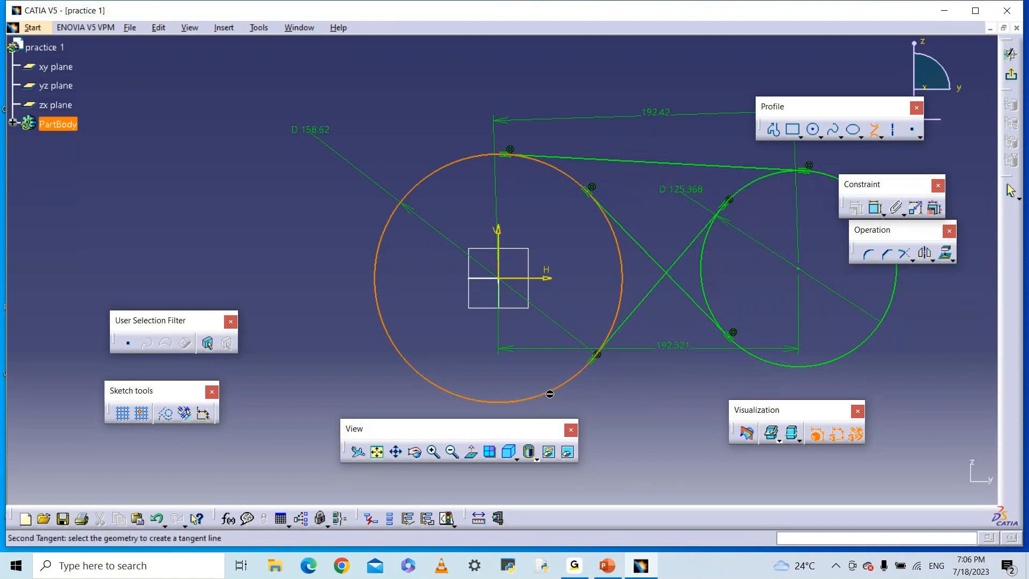
pyautogui.click(835, 367)
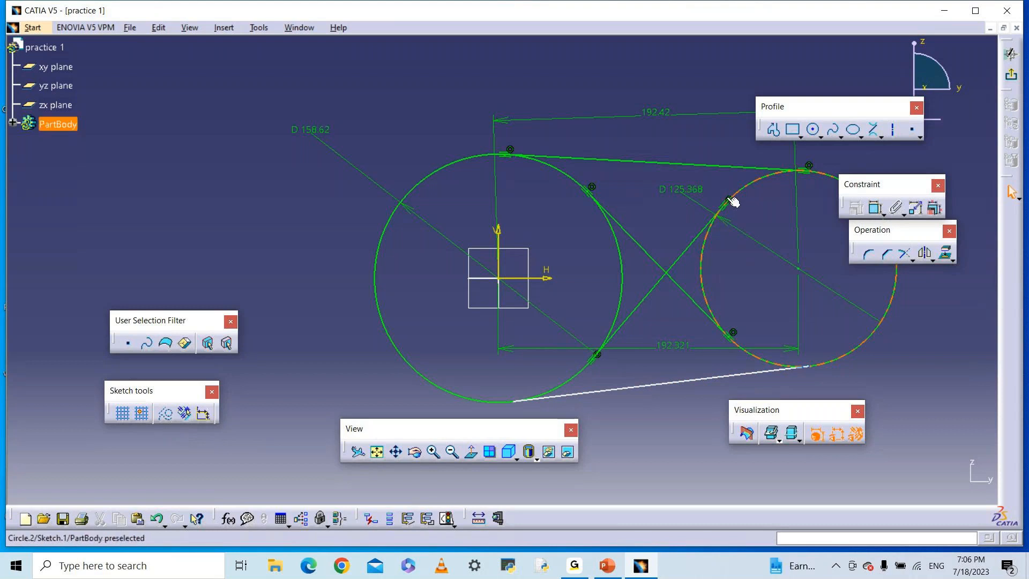
pyautogui.click(732, 201)
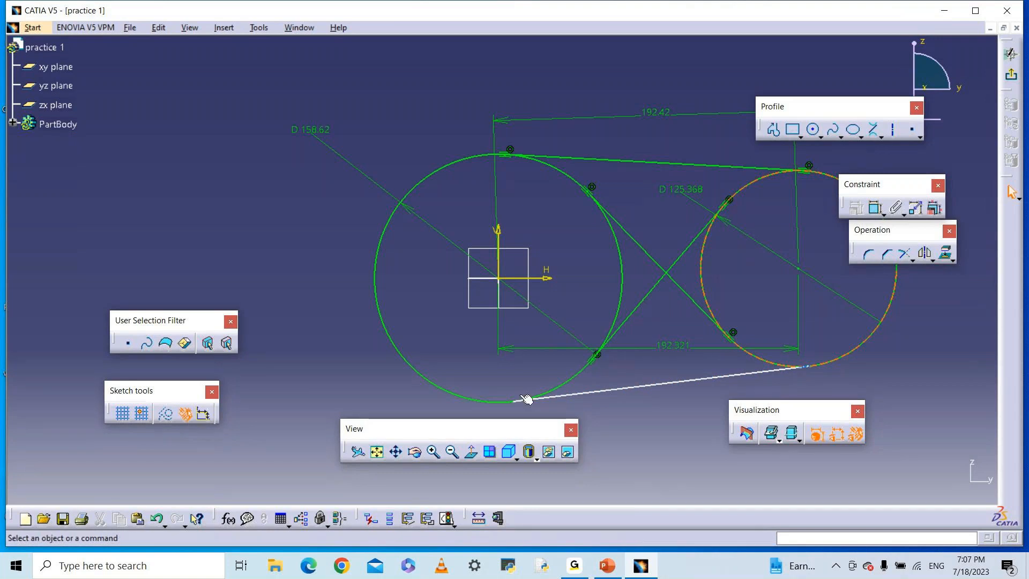
# Delete the unconstrained lower line and redraw it as a bi-tangent line with geometrical constraints turned on.
pyautogui.rightClick(614, 390)
pyautogui.click(645, 355)
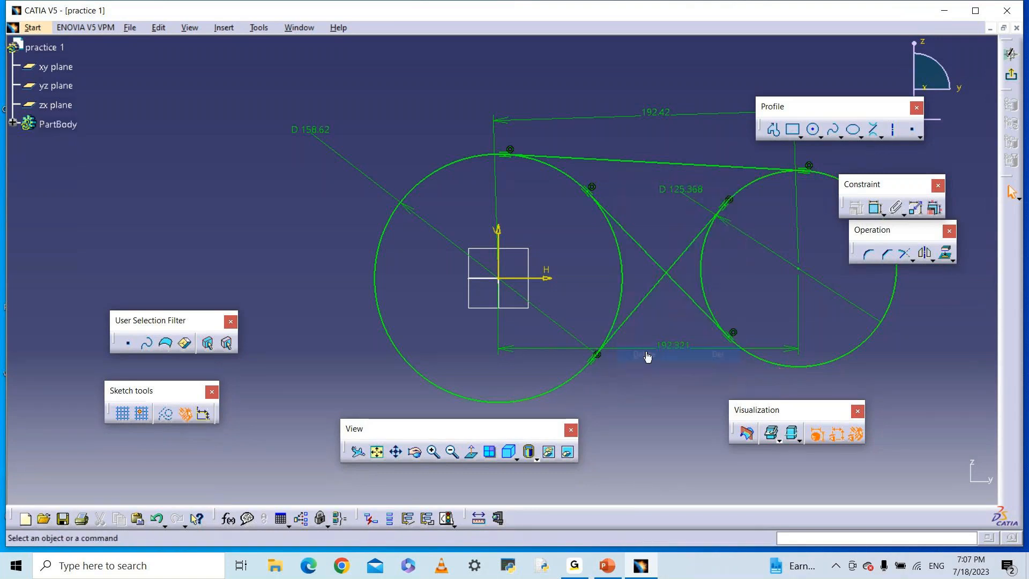
pyautogui.click(874, 135)
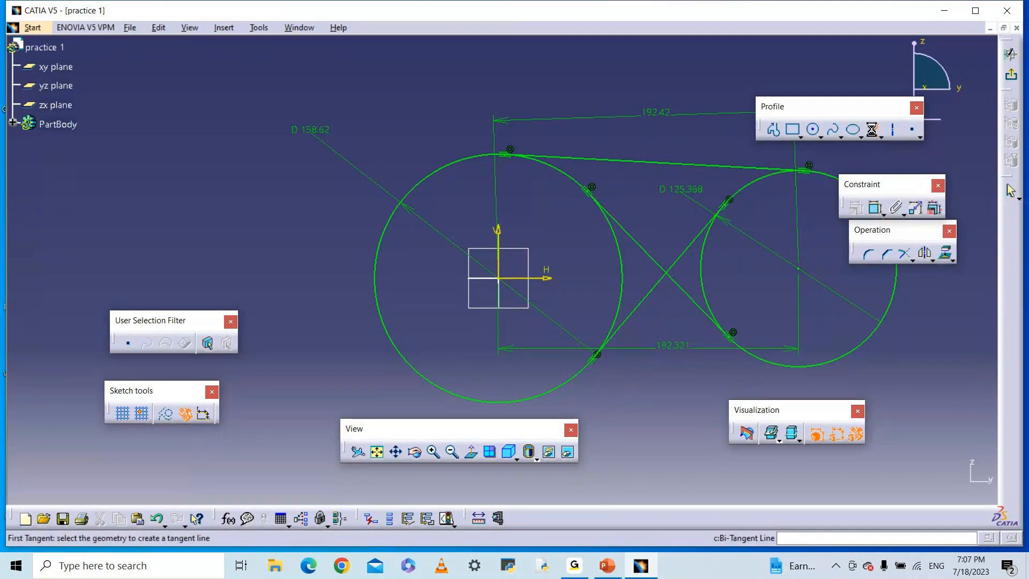
pyautogui.click(545, 400)
pyautogui.click(807, 372)
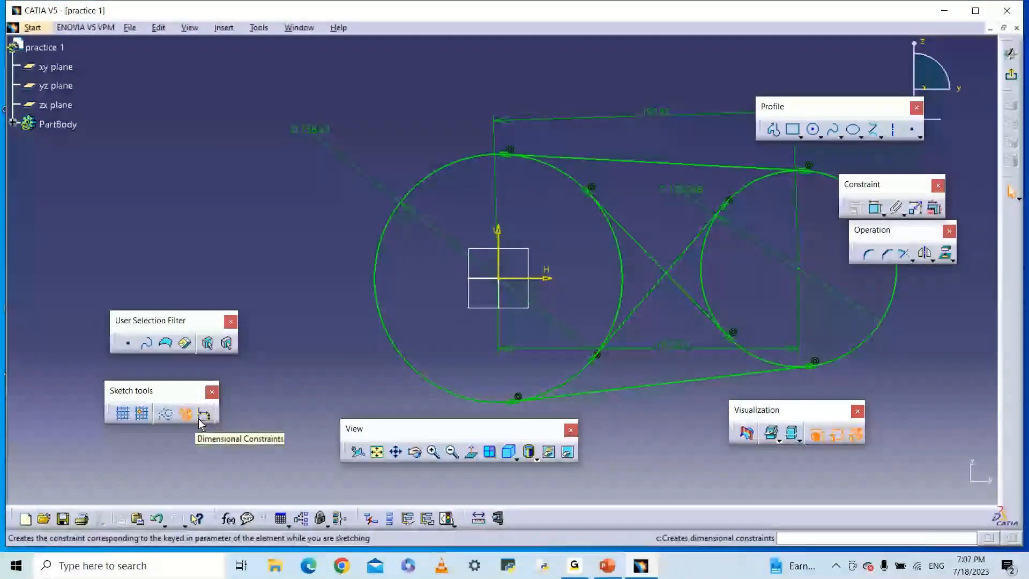
# Delete the horizontal distance dimension between the vertical axis and the smaller circle's centre.
pyautogui.rightClick(670, 349)
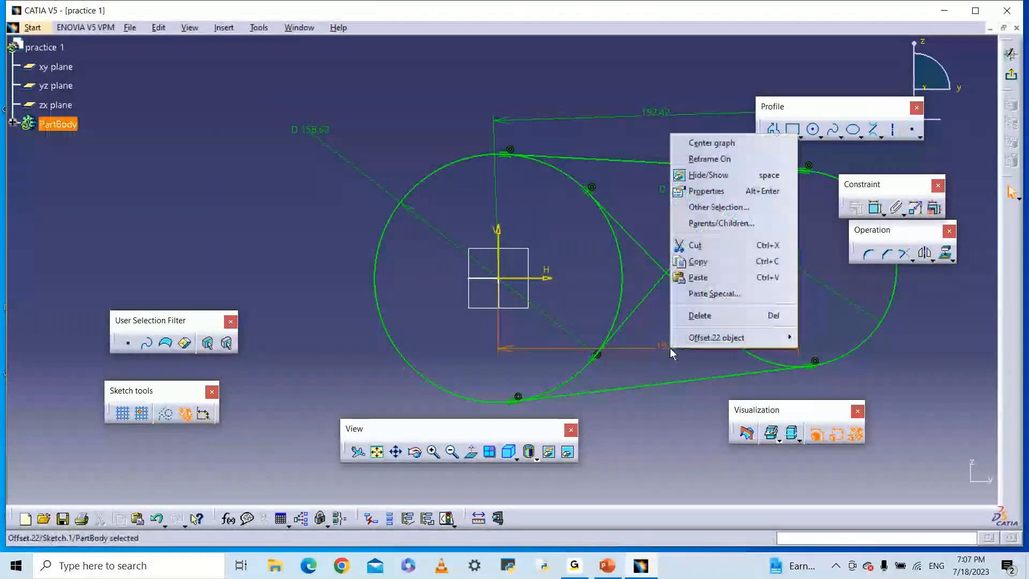
pyautogui.click(718, 312)
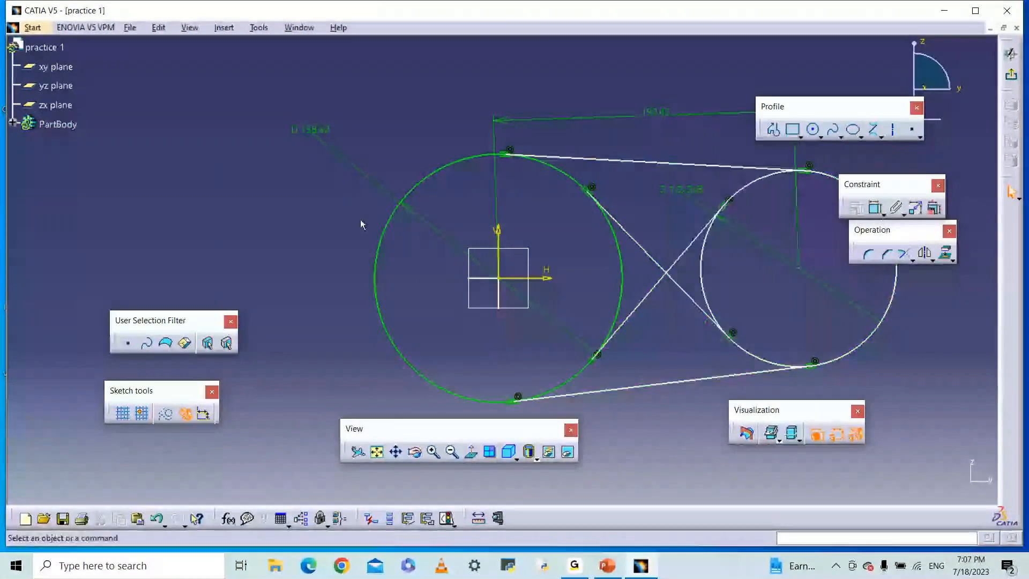
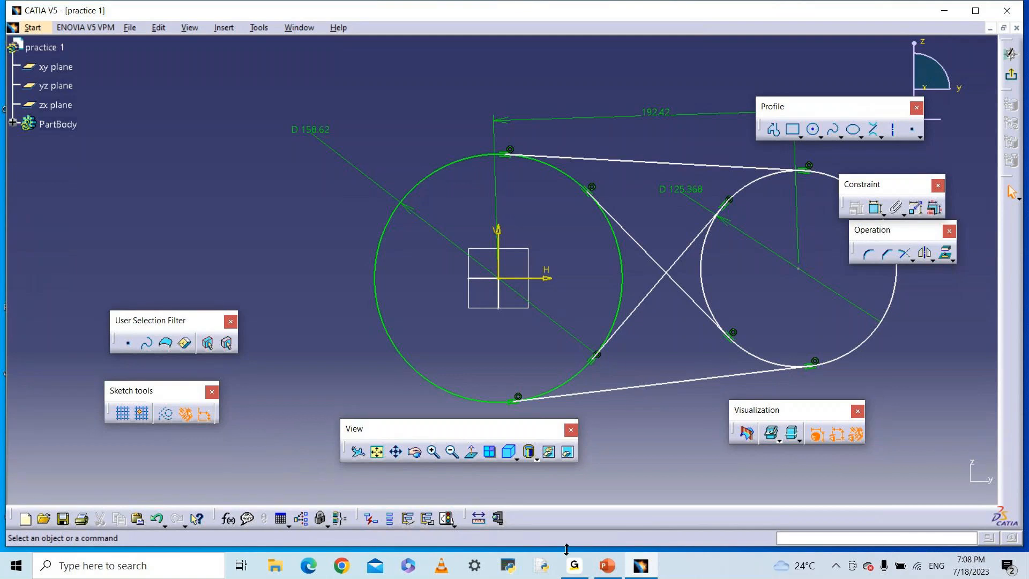
pyautogui.click(575, 566)
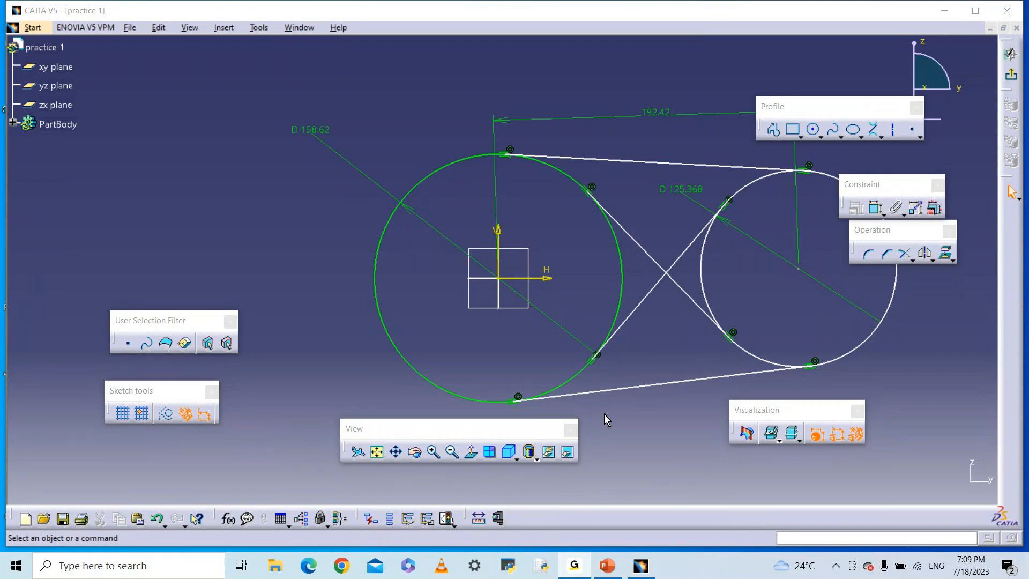
pyautogui.click(639, 572)
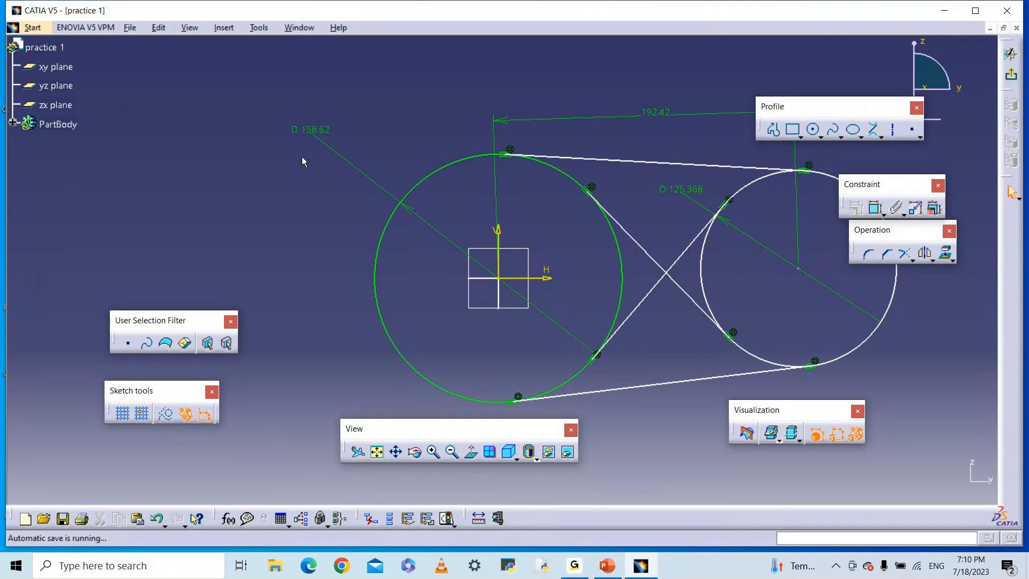
pyautogui.moveTo(268, 102)
pyautogui.mouseDown()
pyautogui.moveTo(922, 360)
pyautogui.moveTo(997, 408)
pyautogui.moveTo(995, 431)
pyautogui.mouseUp()
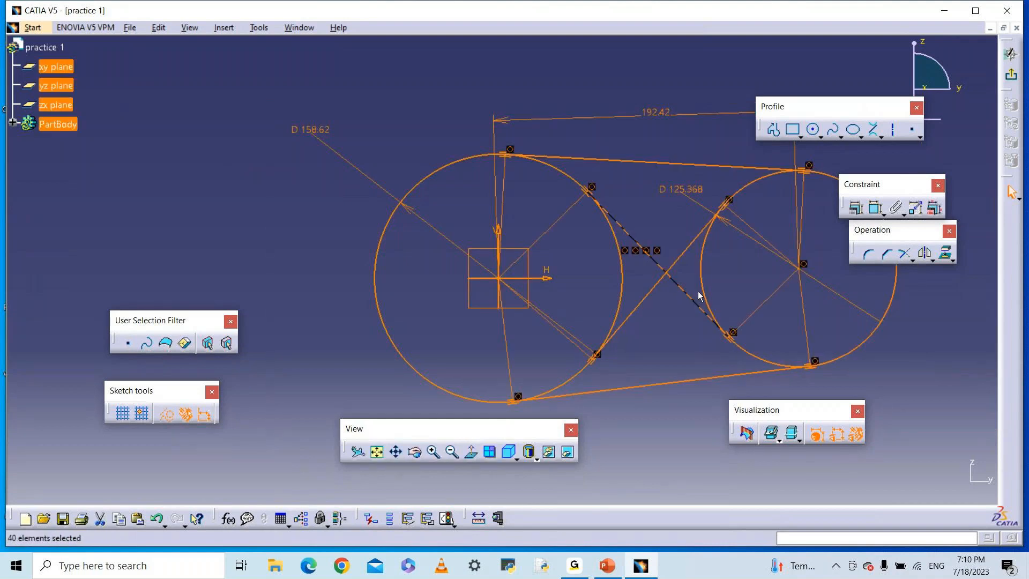
pyautogui.click(657, 173)
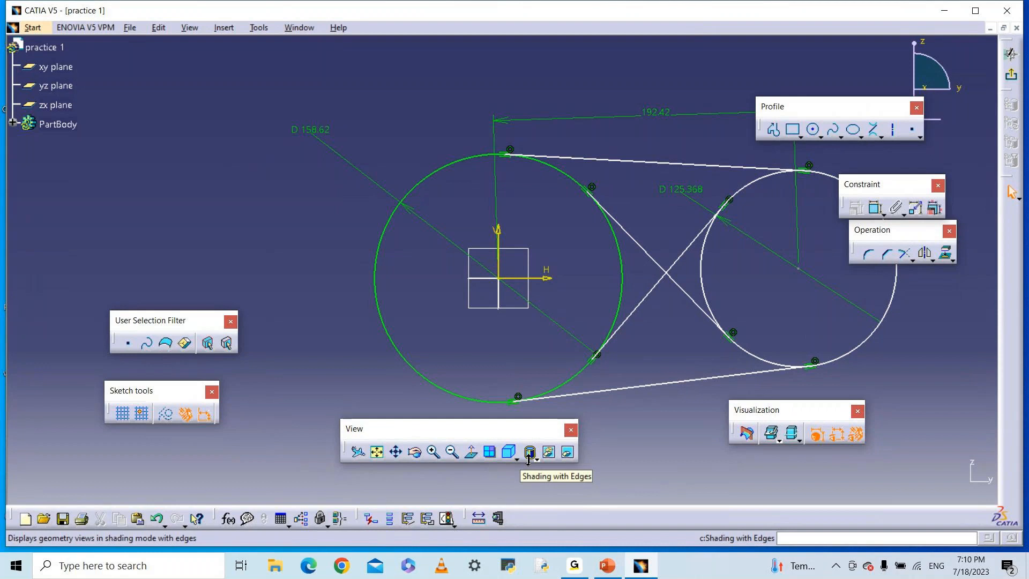
pyautogui.click(568, 454)
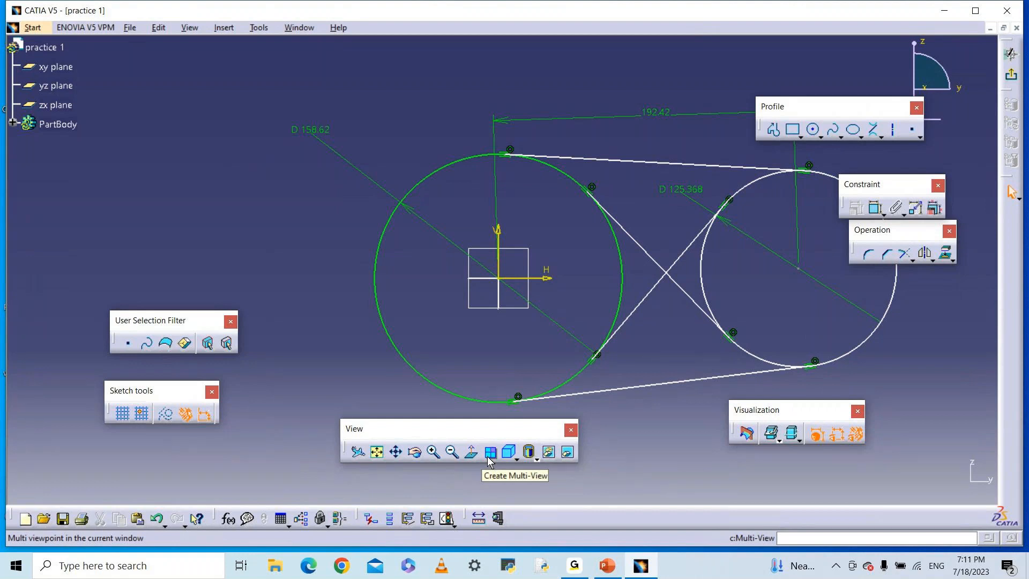
pyautogui.click(516, 459)
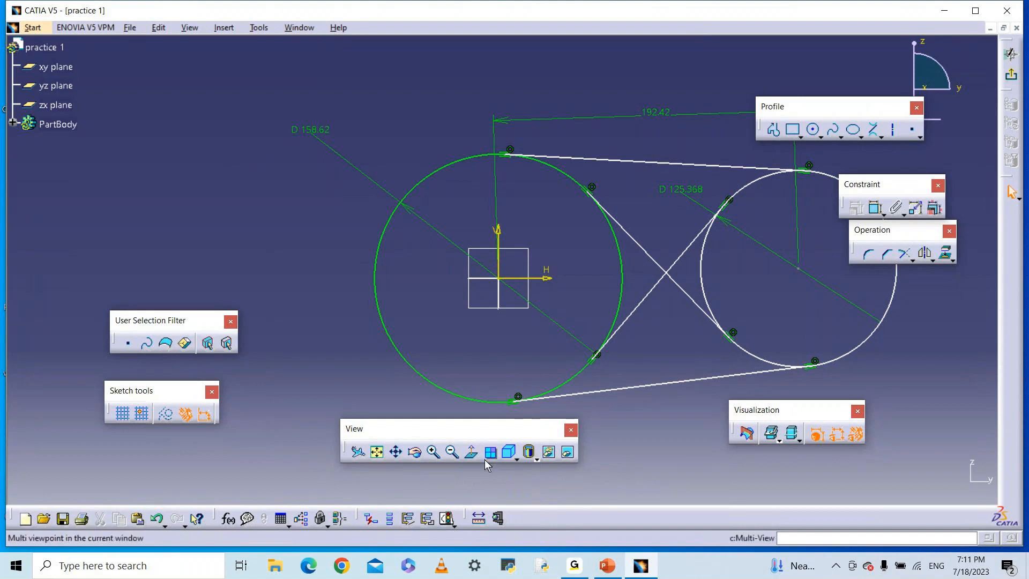
pyautogui.click(535, 456)
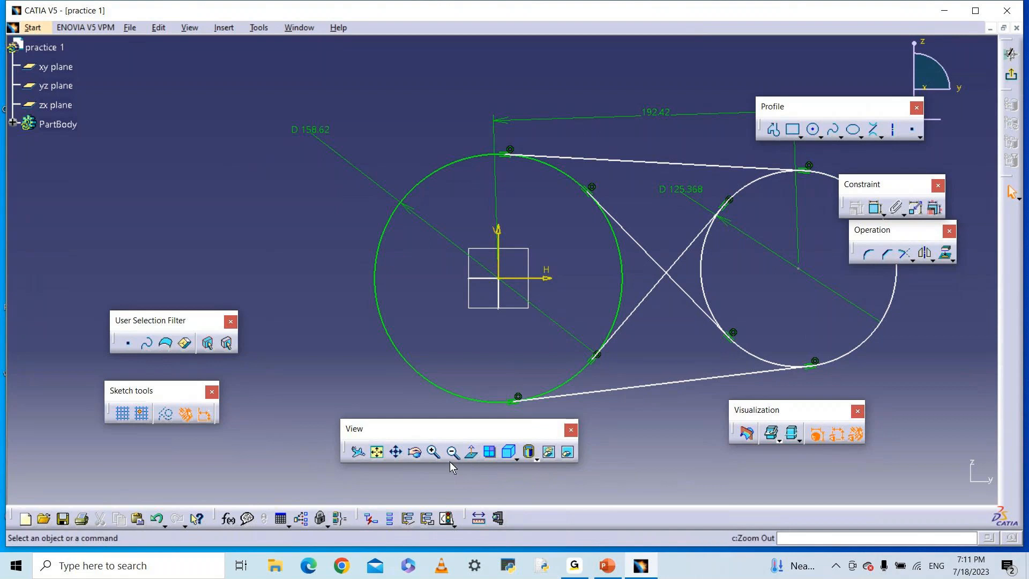
# Draw a horizontal ellipse with a major radius of about 98 mm in the empty area beyond the smaller circle.
pyautogui.click(378, 452)
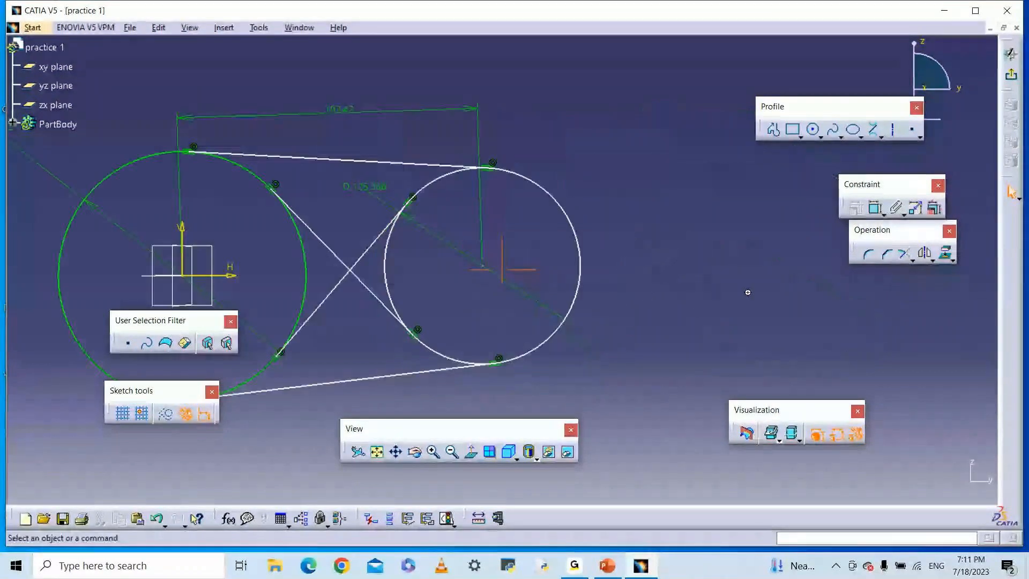
pyautogui.click(853, 129)
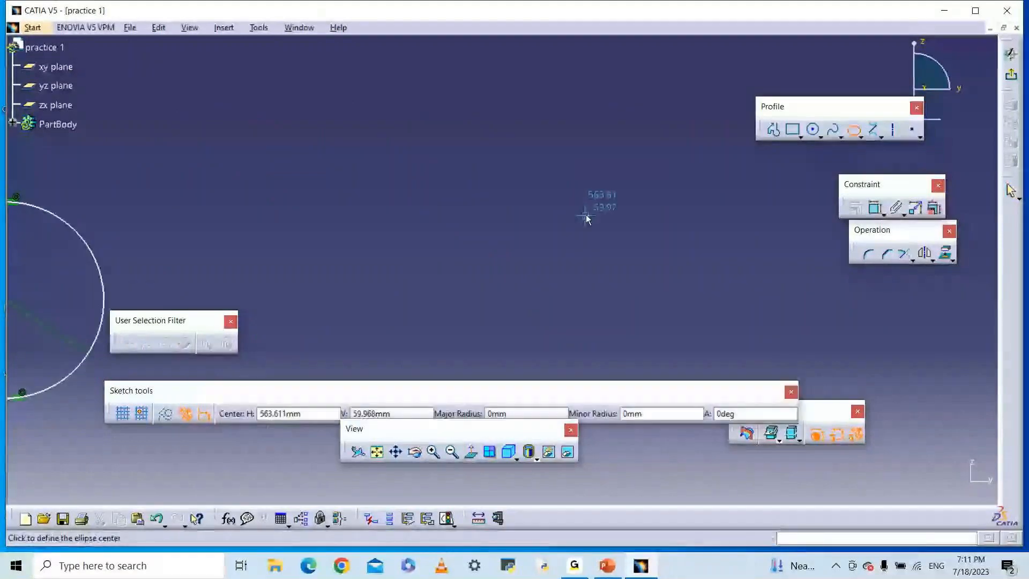
pyautogui.click(625, 230)
pyautogui.click(775, 235)
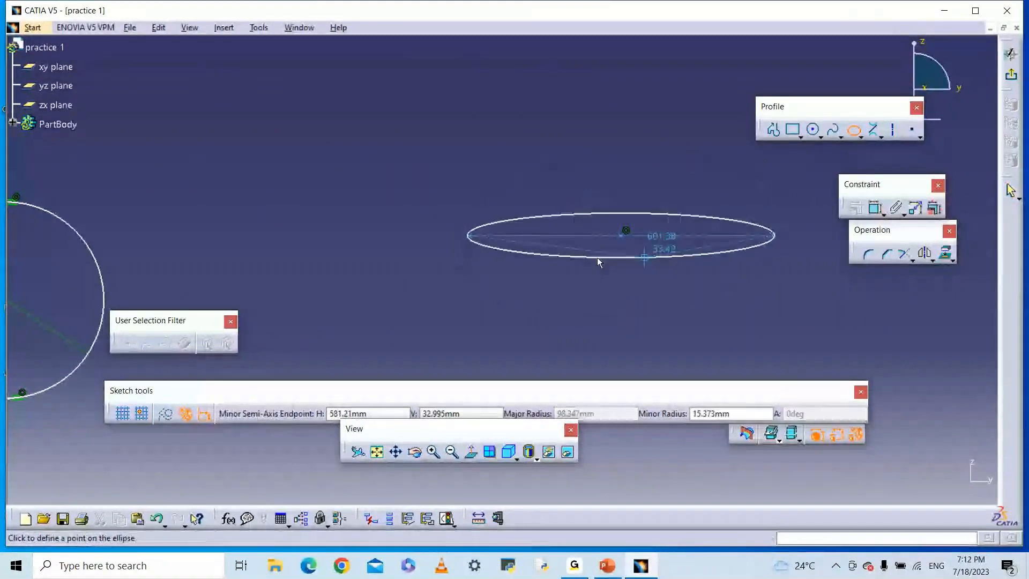
pyautogui.click(626, 306)
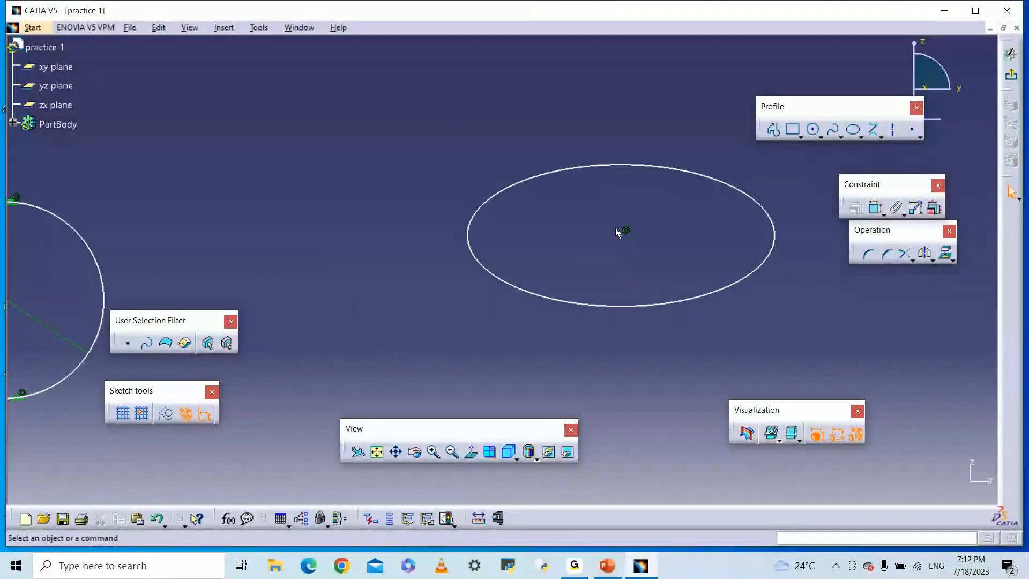
# Fit all the sketch geometry in the window and pan it until the ellipse is centred.
pyautogui.moveTo(568, 234); pyautogui.dragTo(556, 182, button='middle')
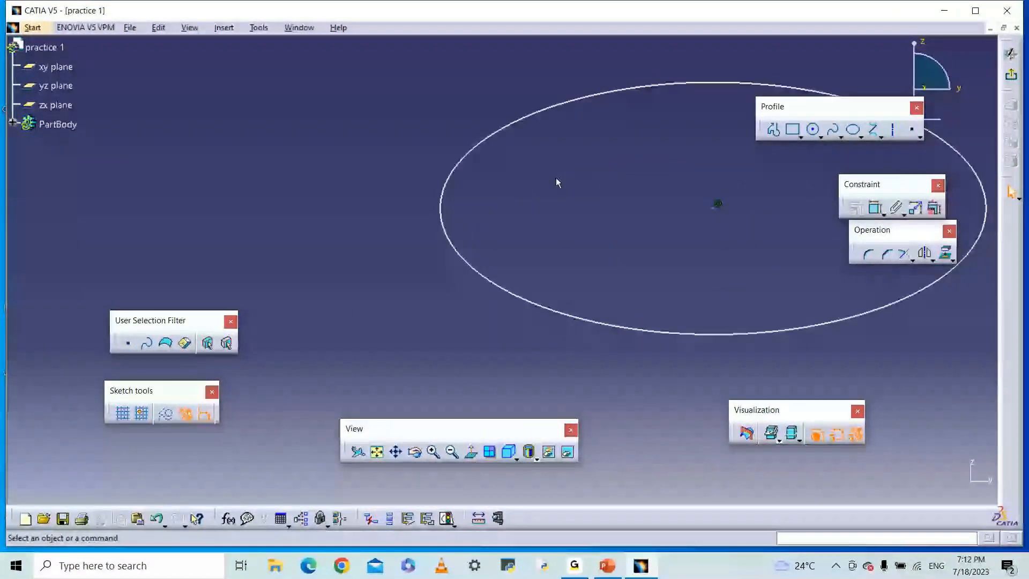
pyautogui.moveTo(632, 214); pyautogui.dragTo(448, 267, button='middle')
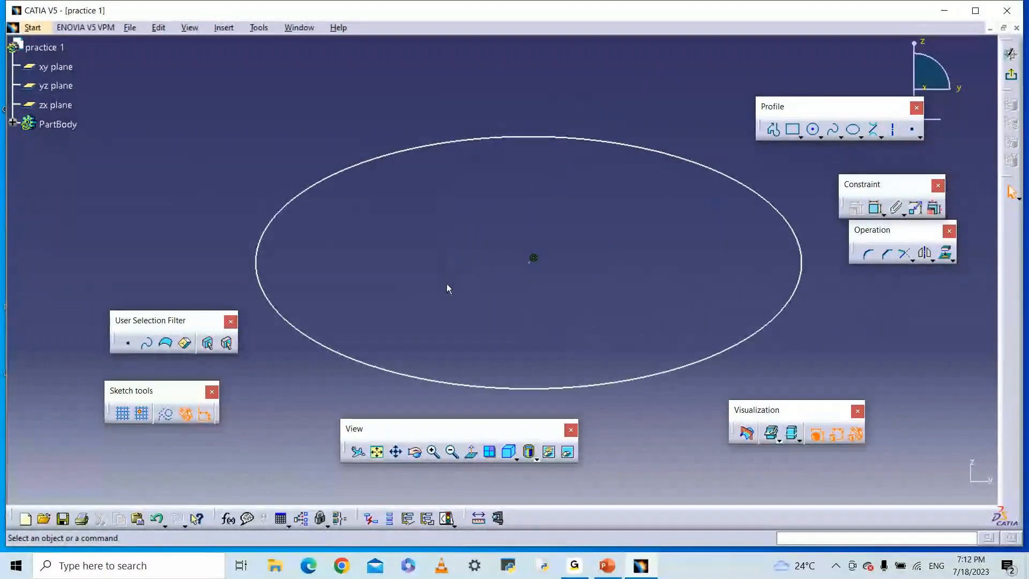
pyautogui.click(378, 454)
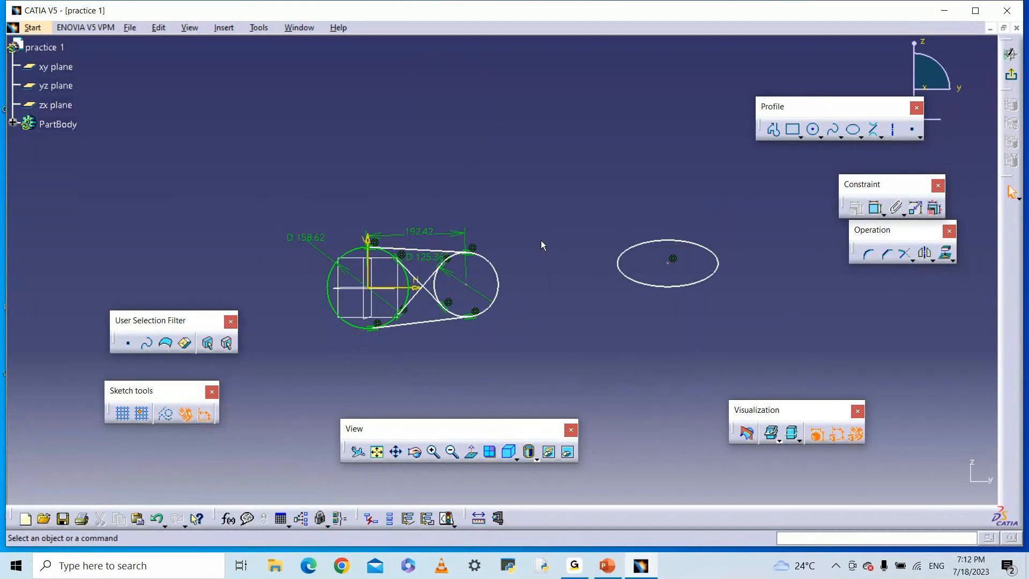
pyautogui.click(399, 453)
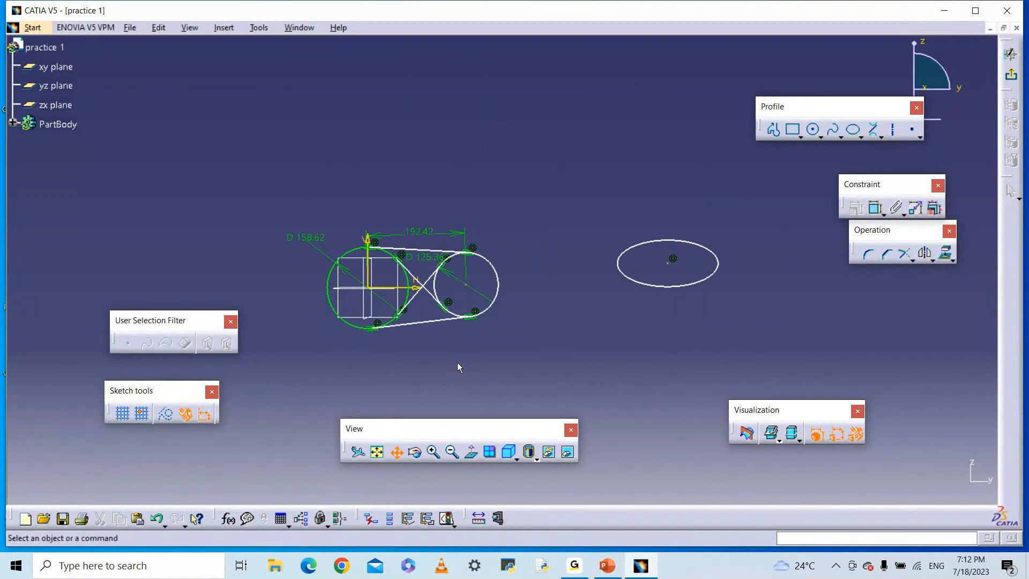
pyautogui.moveTo(457, 368)
pyautogui.mouseDown()
pyautogui.moveTo(594, 356)
pyautogui.moveTo(471, 354)
pyautogui.moveTo(530, 349)
pyautogui.mouseUp()
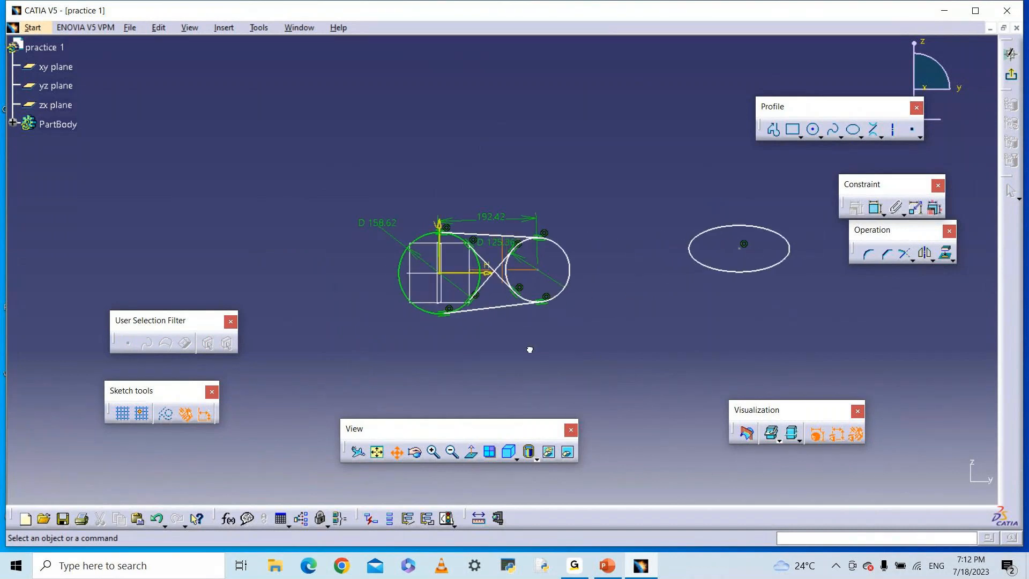
pyautogui.moveTo(530, 350)
pyautogui.mouseDown()
pyautogui.moveTo(484, 356)
pyautogui.moveTo(575, 323)
pyautogui.moveTo(567, 334)
pyautogui.mouseUp()
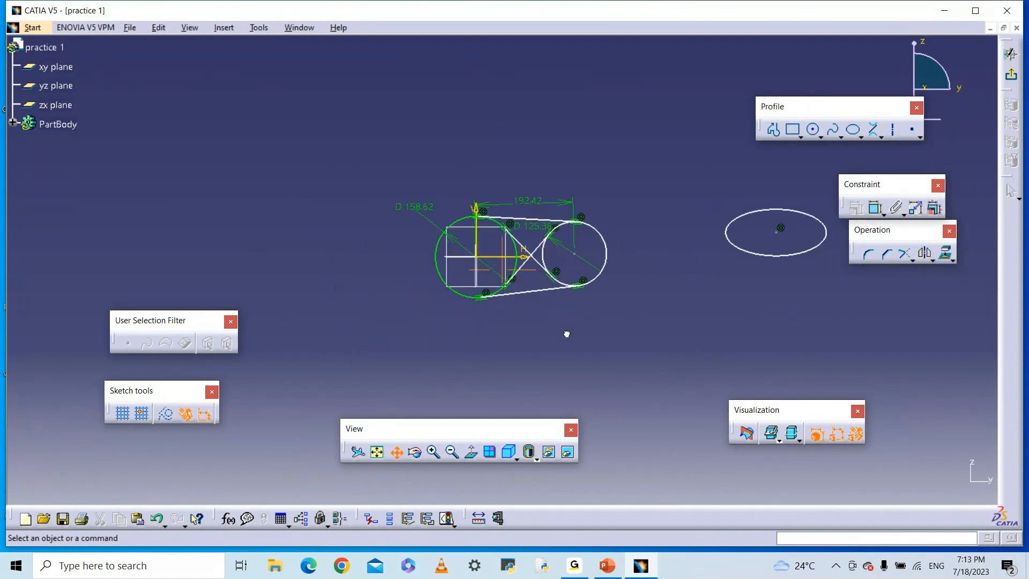
pyautogui.press('Escape')
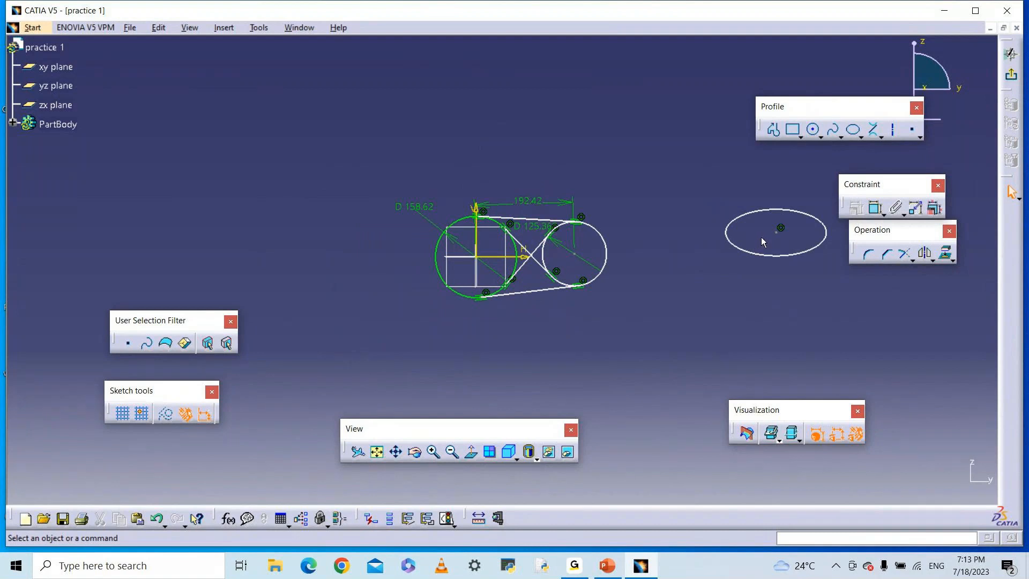
pyautogui.click(397, 453)
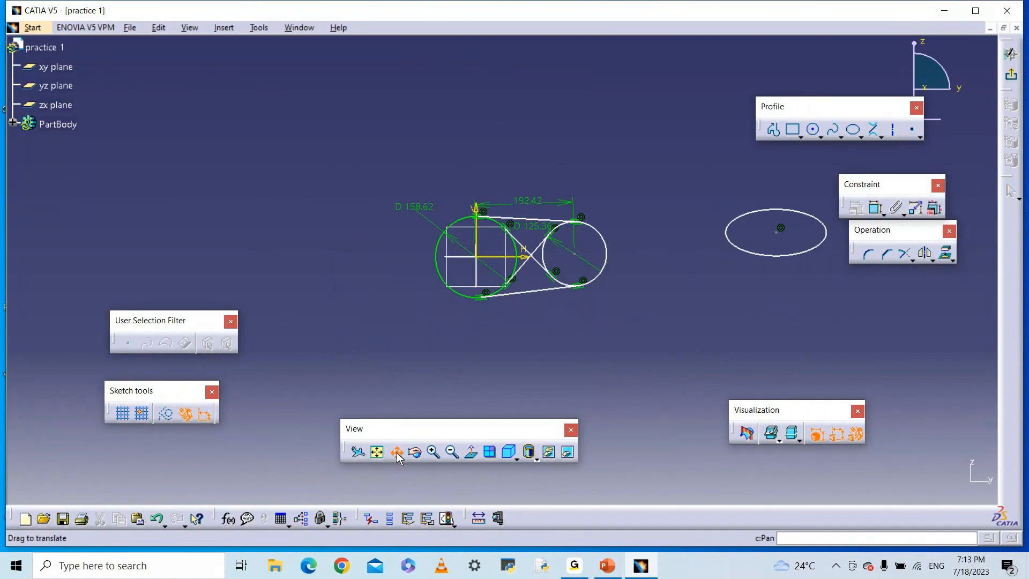
pyautogui.moveTo(552, 326); pyautogui.dragTo(553, 328)
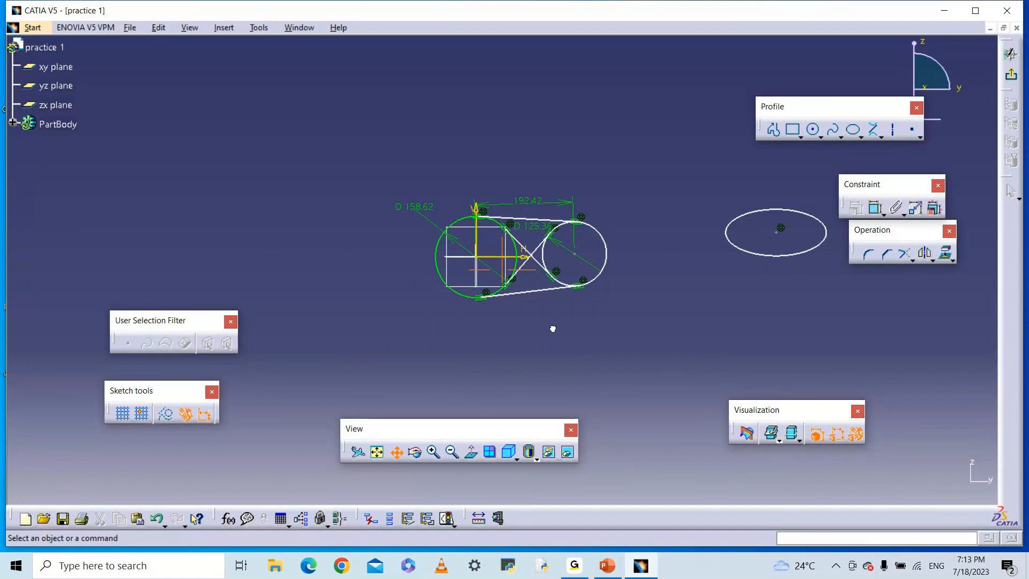
pyautogui.moveTo(552, 328)
pyautogui.mouseDown()
pyautogui.moveTo(340, 335)
pyautogui.moveTo(281, 350)
pyautogui.moveTo(275, 365)
pyautogui.mouseUp()
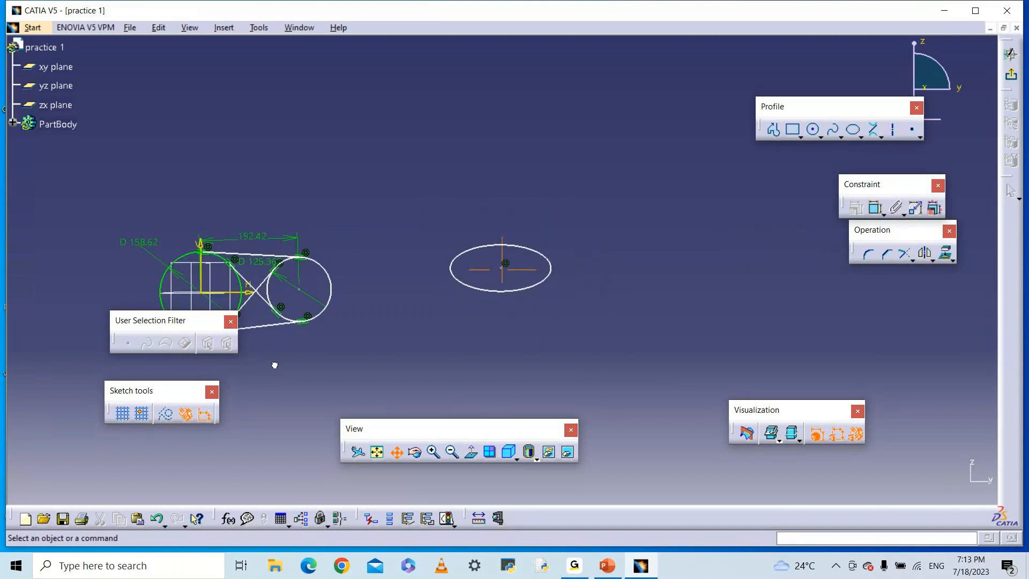
# Zoom in on the ellipse in increments and pan it out of view.
pyautogui.click(433, 452)
pyautogui.click(433, 452)
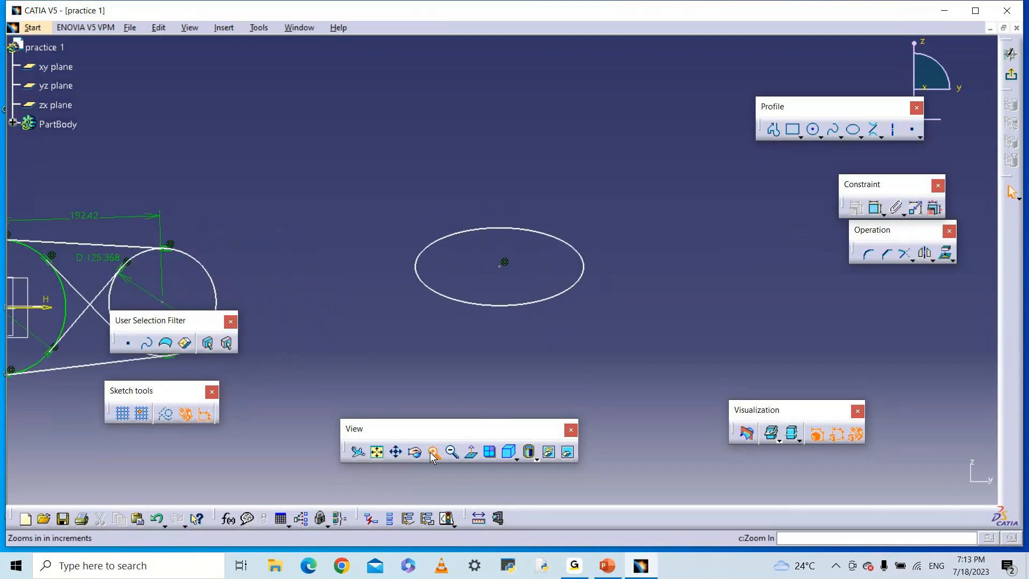
pyautogui.click(432, 453)
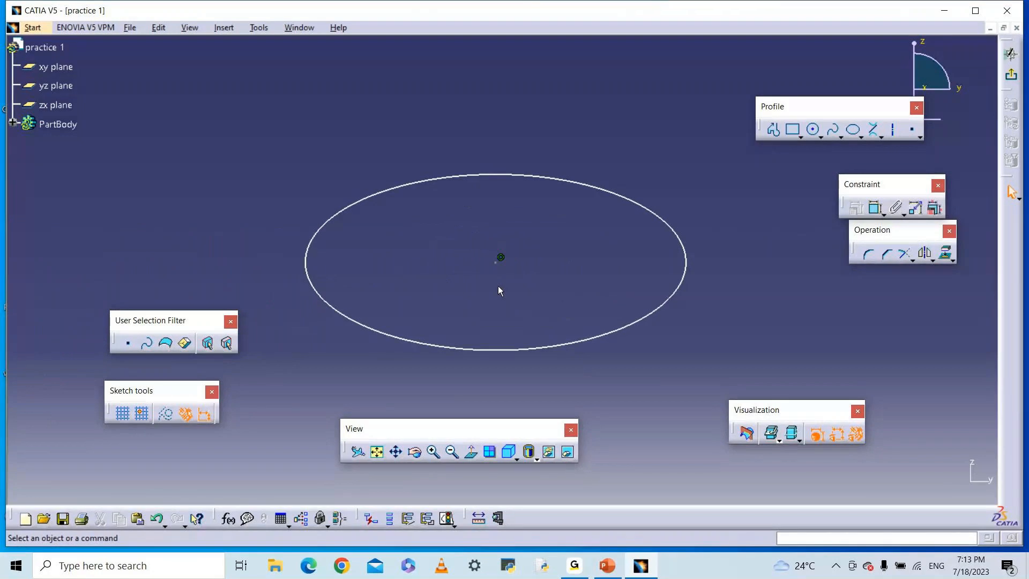
pyautogui.click(396, 453)
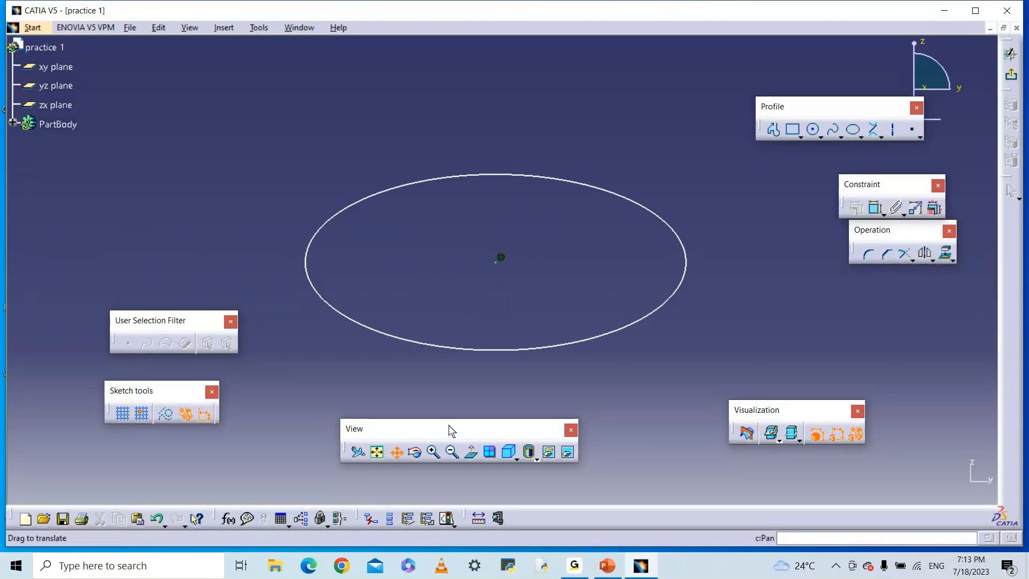
pyautogui.moveTo(812, 285); pyautogui.dragTo(27, 346)
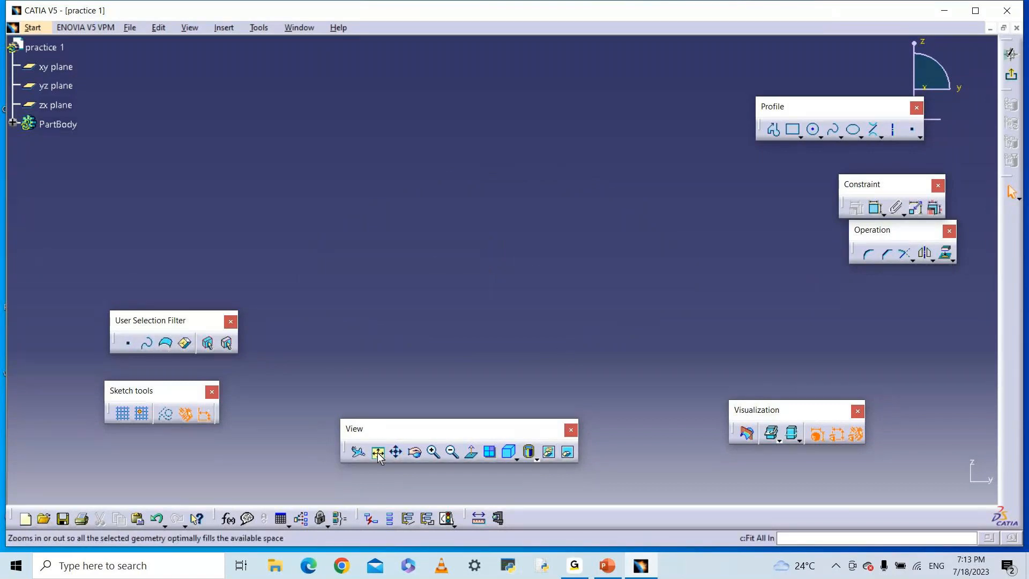
# Pan back past the ellipse to the circles and zoom out until both circles and the ellipse are in view.
pyautogui.click(395, 457)
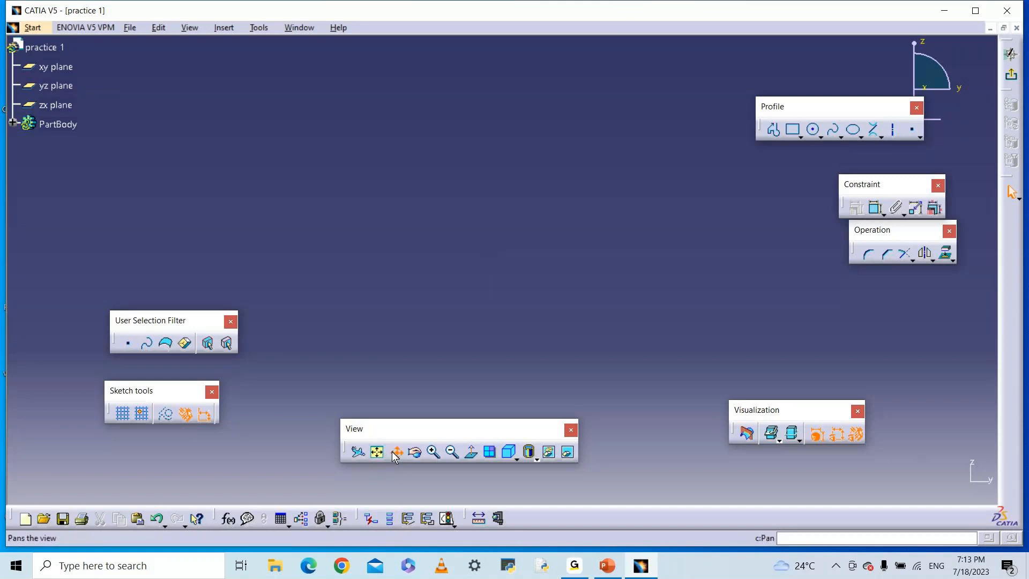
pyautogui.moveTo(353, 317); pyautogui.dragTo(1017, 254)
pyautogui.moveTo(481, 310); pyautogui.dragTo(664, 309)
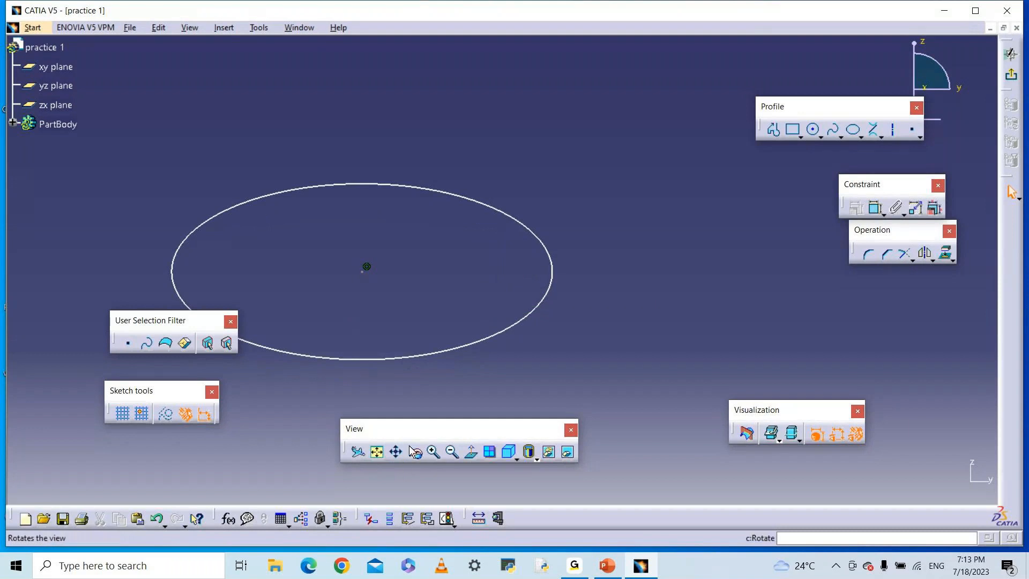
pyautogui.click(397, 453)
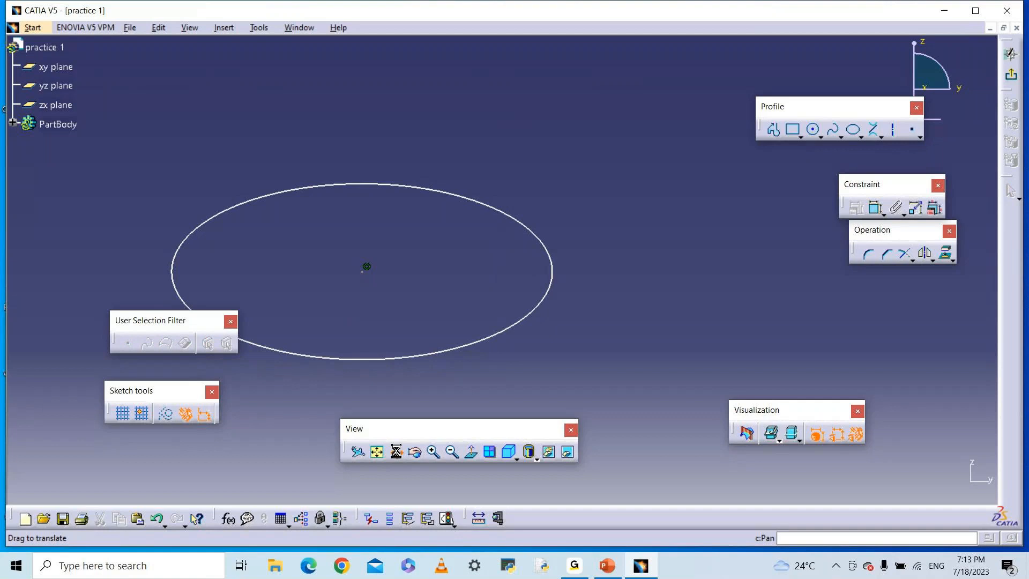
pyautogui.click(397, 454)
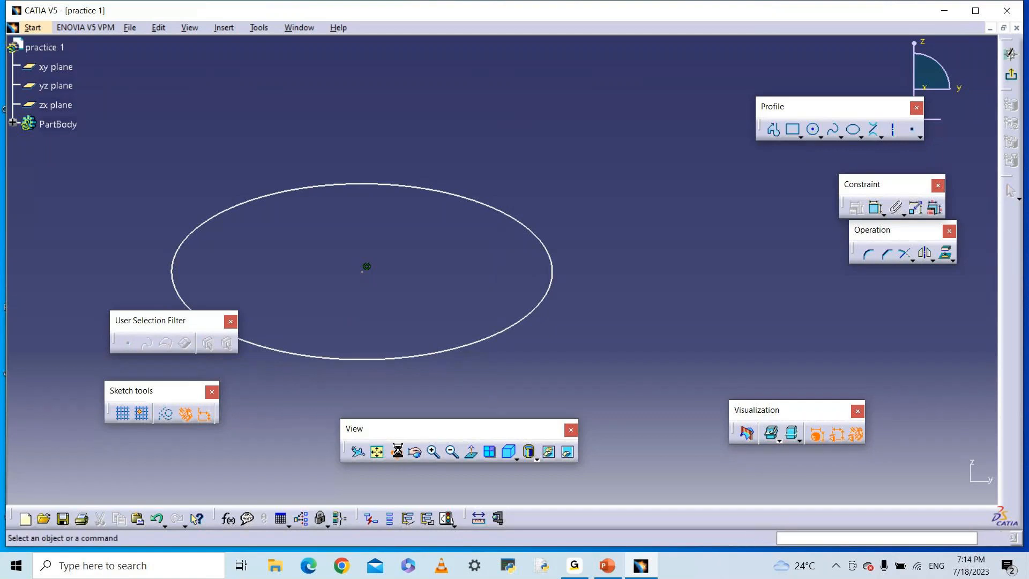
pyautogui.click(398, 451)
pyautogui.moveTo(413, 400)
pyautogui.mouseDown()
pyautogui.moveTo(634, 372)
pyautogui.moveTo(992, 352)
pyautogui.moveTo(1018, 335)
pyautogui.mouseUp()
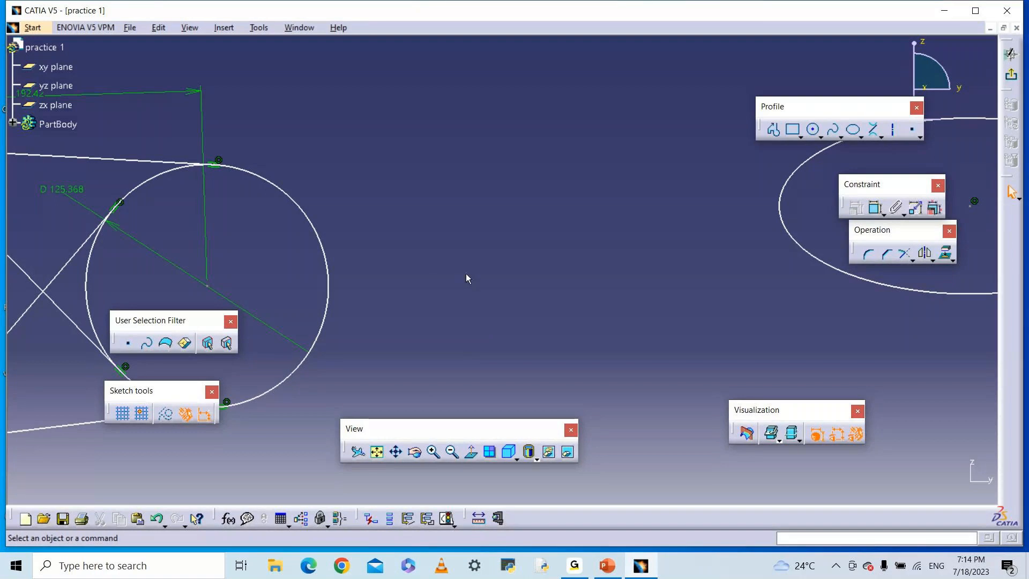
pyautogui.moveTo(465, 278); pyautogui.dragTo(359, 274, button='middle')
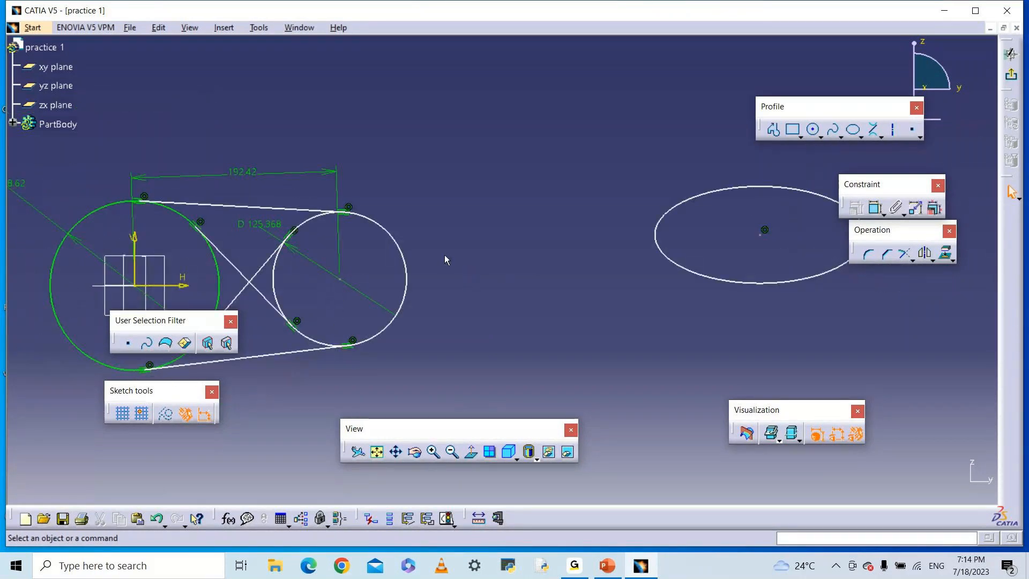
# Tilt the sketch with Rotate, and use Normal View to square it to the sketch plane and flip it to the opposite side and back.
pyautogui.click(415, 453)
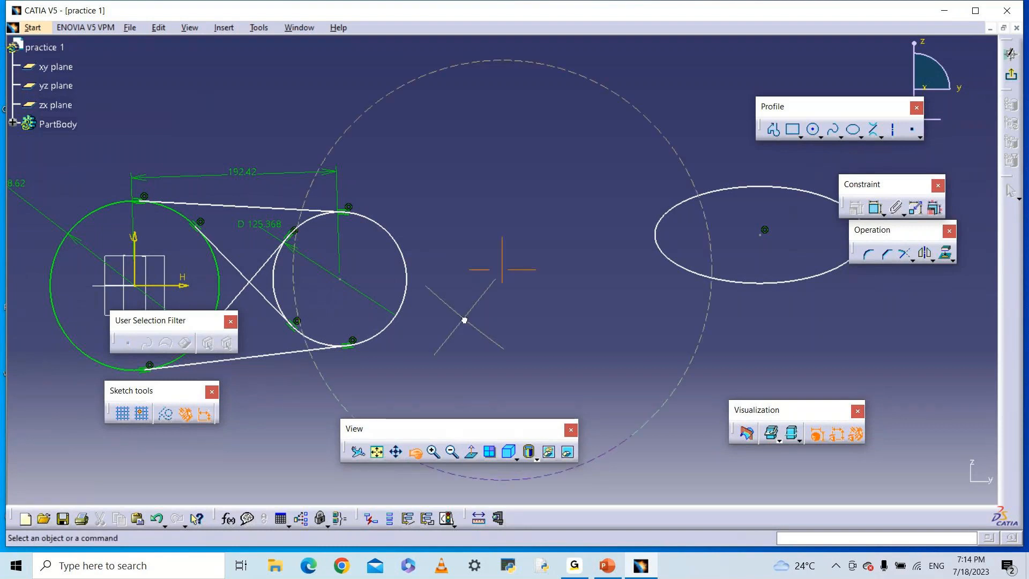
pyautogui.moveTo(464, 320)
pyautogui.mouseDown()
pyautogui.moveTo(696, 287)
pyautogui.moveTo(546, 301)
pyautogui.moveTo(661, 340)
pyautogui.moveTo(518, 339)
pyautogui.moveTo(264, 365)
pyautogui.moveTo(747, 285)
pyautogui.moveTo(424, 343)
pyautogui.moveTo(280, 356)
pyautogui.moveTo(457, 320)
pyautogui.mouseUp()
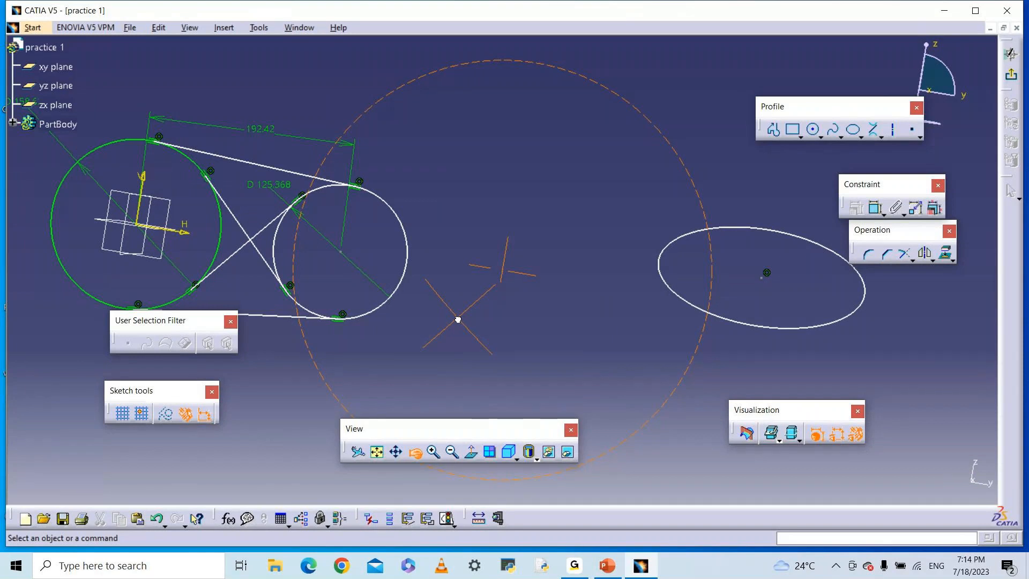
pyautogui.moveTo(457, 320); pyautogui.dragTo(457, 320)
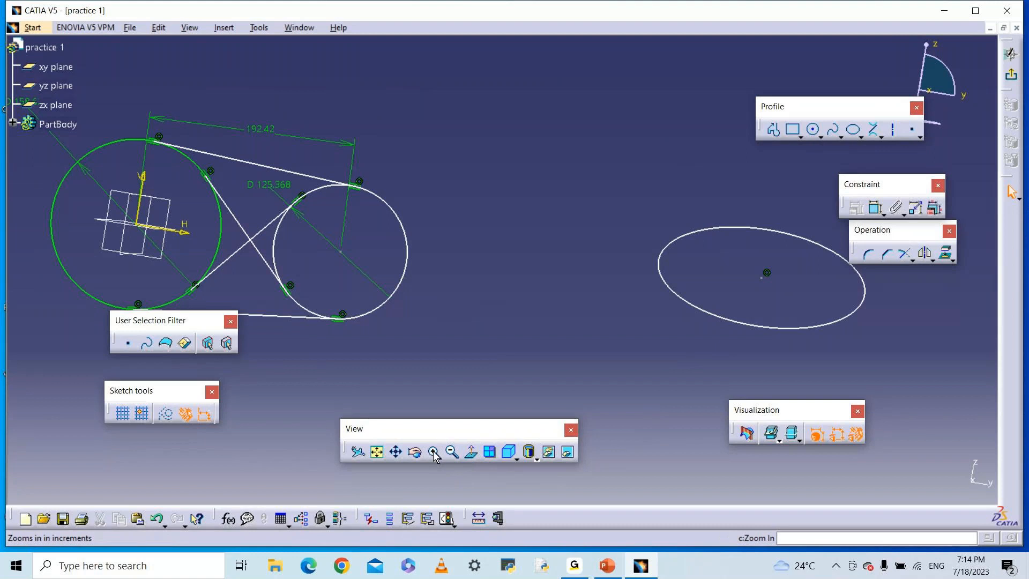
pyautogui.click(472, 455)
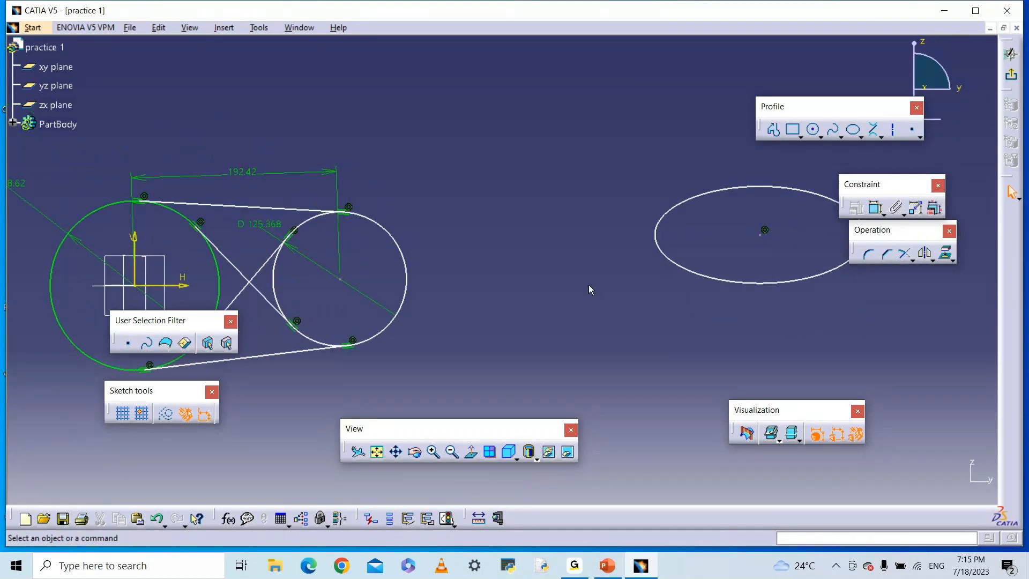
pyautogui.click(472, 454)
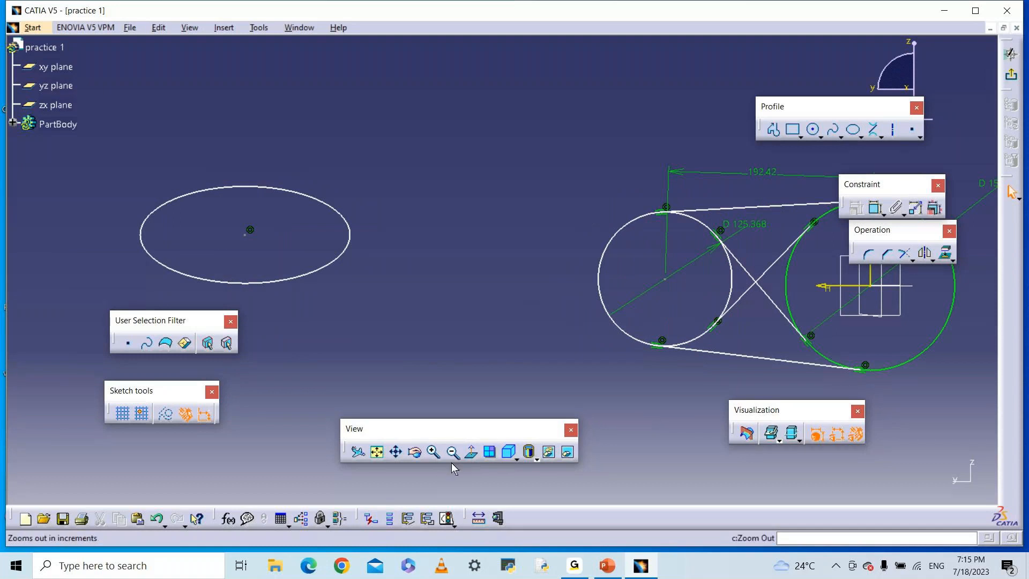
pyautogui.click(471, 454)
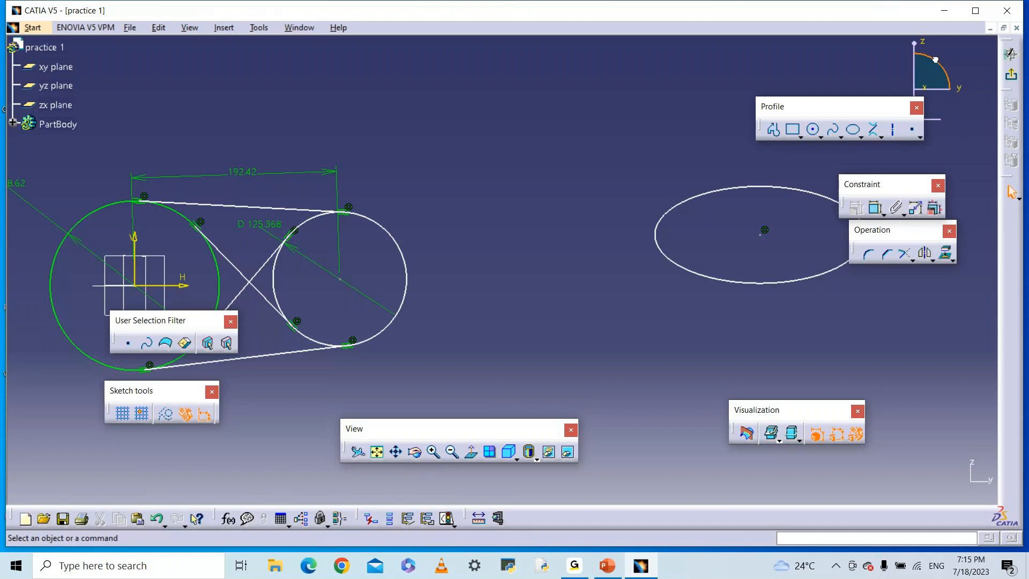
# Rotate and move the sketch view with the compass handles, shifting the Profile toolbar clear of the compass base.
pyautogui.moveTo(935, 63)
pyautogui.mouseDown()
pyautogui.moveTo(943, 80)
pyautogui.moveTo(1002, 100)
pyautogui.moveTo(940, 96)
pyautogui.mouseUp()
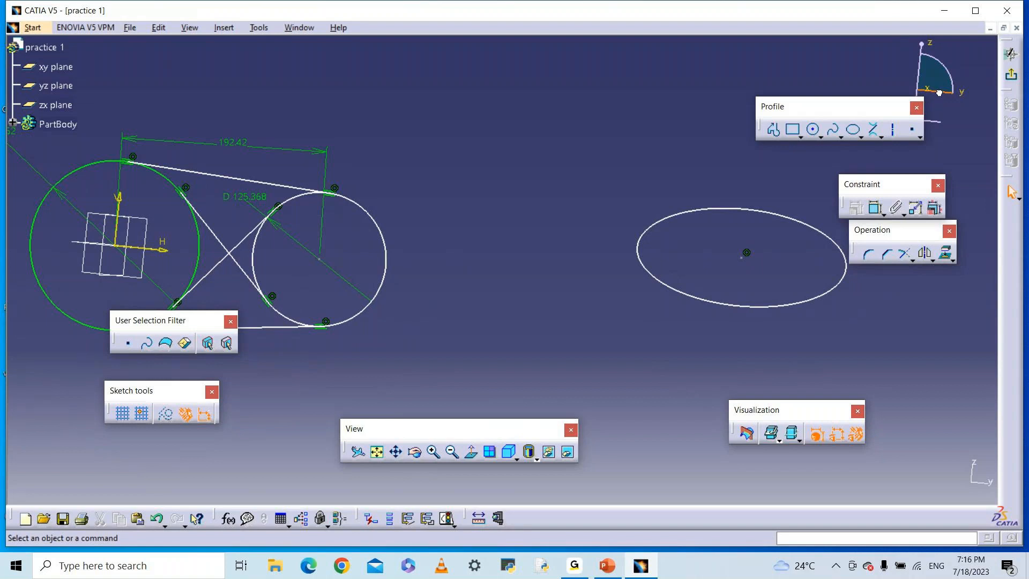
pyautogui.moveTo(938, 93)
pyautogui.mouseDown()
pyautogui.moveTo(1002, 94)
pyautogui.moveTo(937, 93)
pyautogui.moveTo(951, 93)
pyautogui.mouseUp()
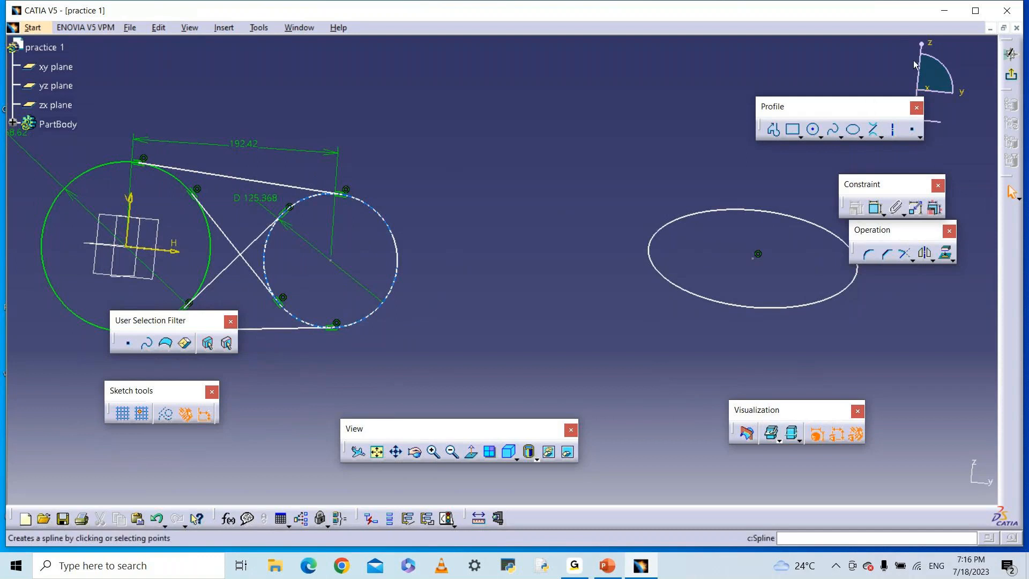
pyautogui.moveTo(920, 67)
pyautogui.mouseDown()
pyautogui.moveTo(909, 111)
pyautogui.moveTo(914, 81)
pyautogui.mouseUp()
pyautogui.moveTo(932, 123); pyautogui.dragTo(958, 127)
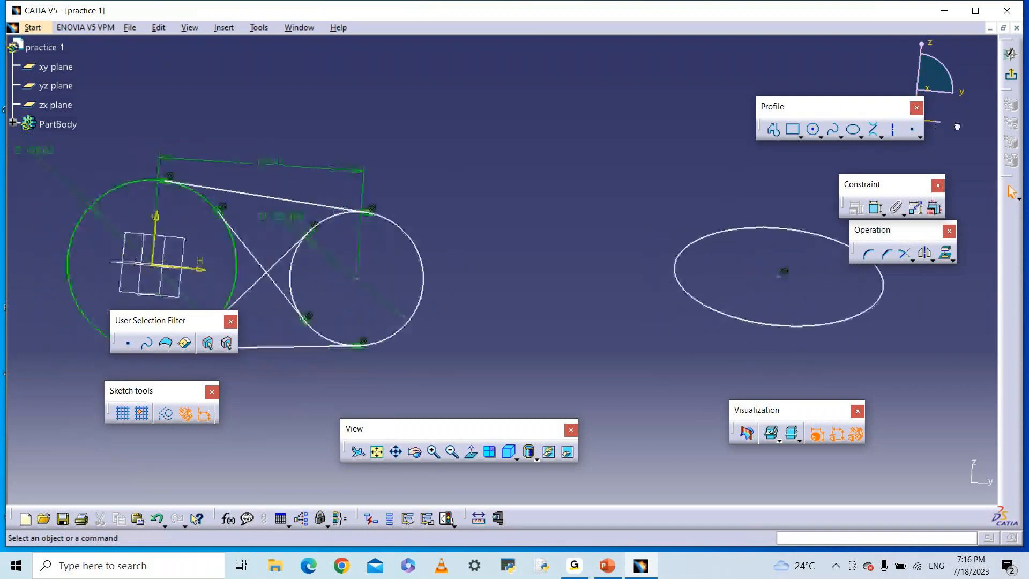
pyautogui.moveTo(868, 107); pyautogui.dragTo(650, 119)
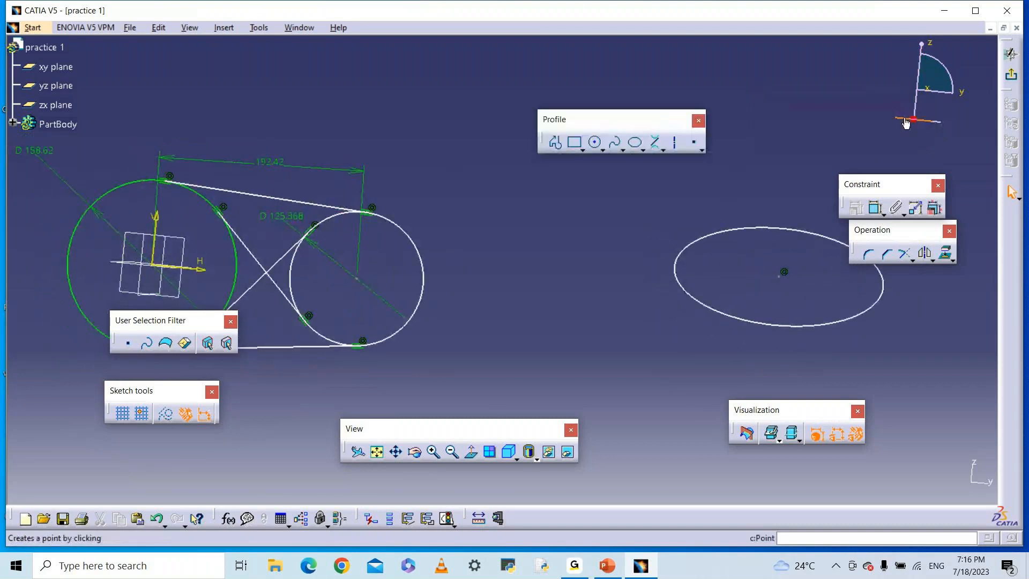
pyautogui.moveTo(905, 121)
pyautogui.mouseDown()
pyautogui.moveTo(843, 120)
pyautogui.moveTo(935, 134)
pyautogui.mouseUp()
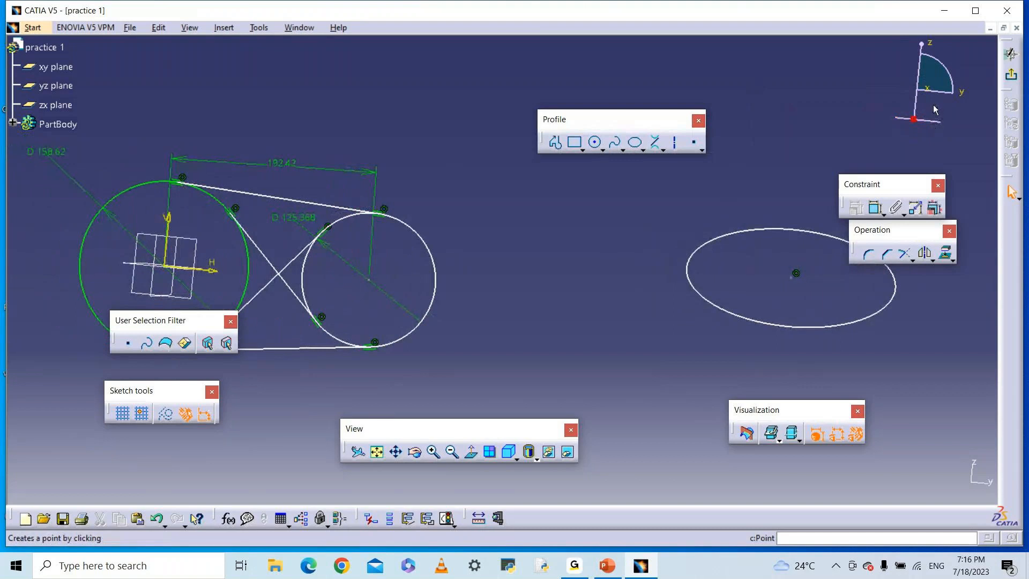
pyautogui.moveTo(937, 105); pyautogui.dragTo(929, 110, button='middle')
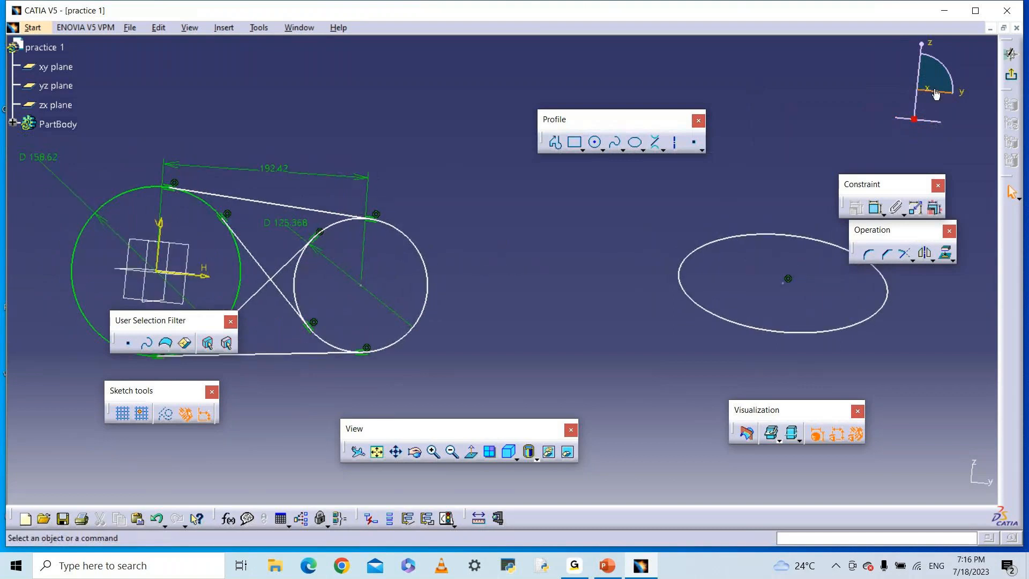
pyautogui.moveTo(937, 63); pyautogui.dragTo(918, 117)
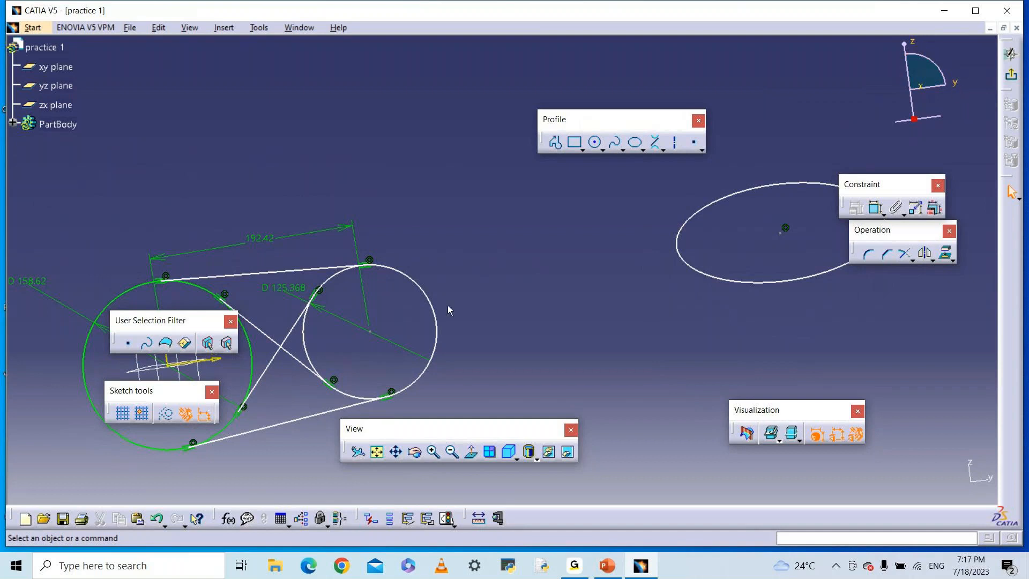
# Zoom in on the two circles, flip the sketch with Normal View and back, and zoom out to include the ellipse.
pyautogui.moveTo(501, 299); pyautogui.dragTo(694, 254, button='middle')
pyautogui.keyDown('ctrl'); pyautogui.moveTo(381, 284); pyautogui.dragTo(375, 259, button='middle'); pyautogui.keyUp('ctrl')
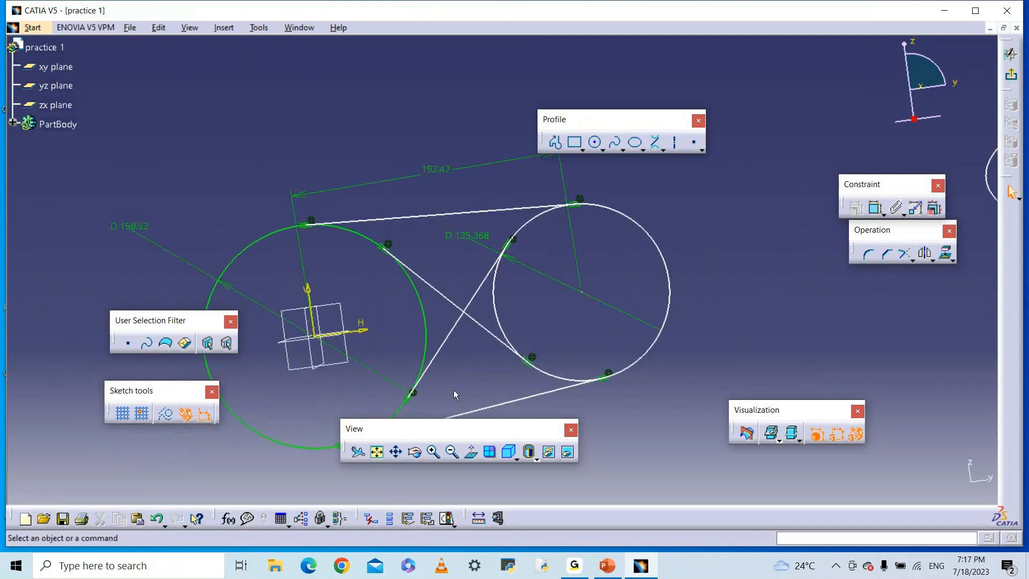
pyautogui.click(472, 456)
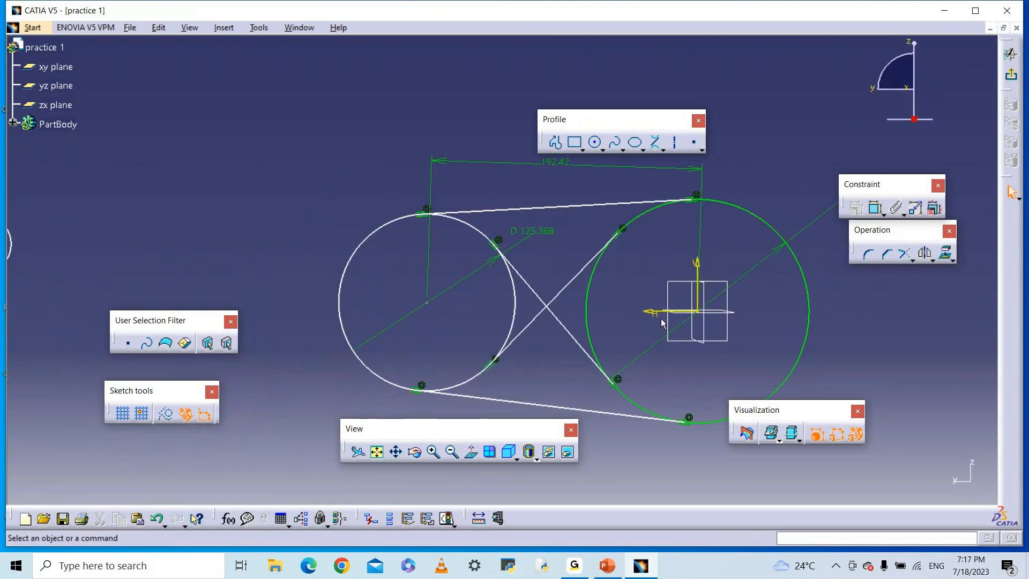
pyautogui.click(472, 454)
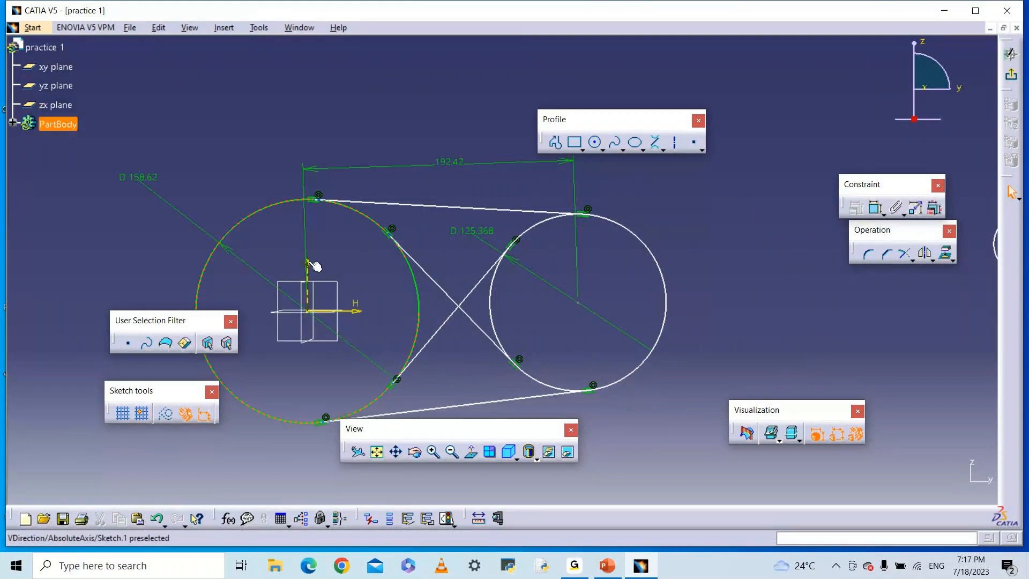
pyautogui.moveTo(348, 297)
pyautogui.mouseDown(button='middle')
pyautogui.moveTo(344, 229)
pyautogui.moveTo(340, 286)
pyautogui.mouseUp(button='middle')
pyautogui.click(349, 297)
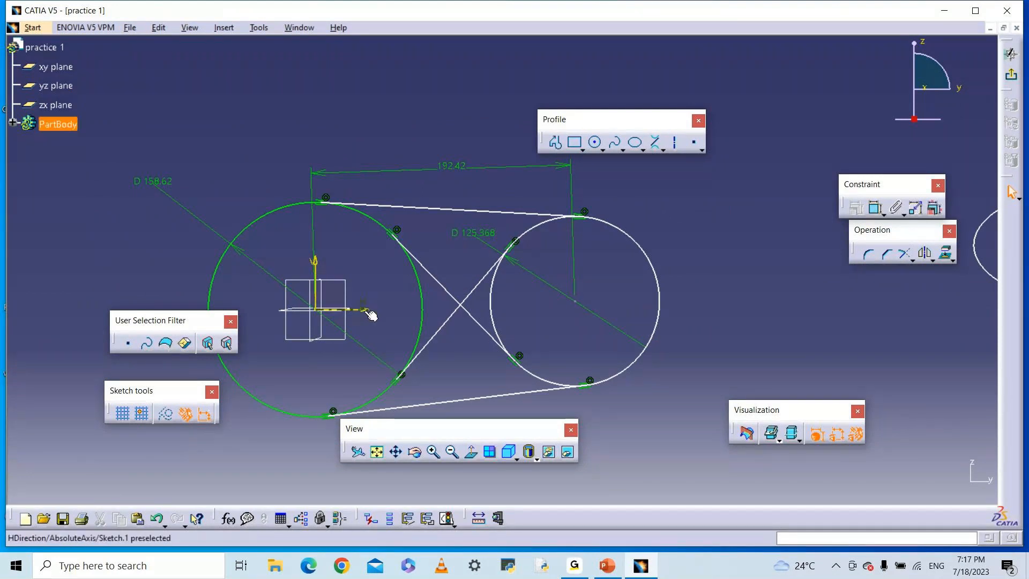
pyautogui.scroll(-1, 390, 316)
pyautogui.moveTo(391, 315); pyautogui.dragTo(388, 375, button='middle')
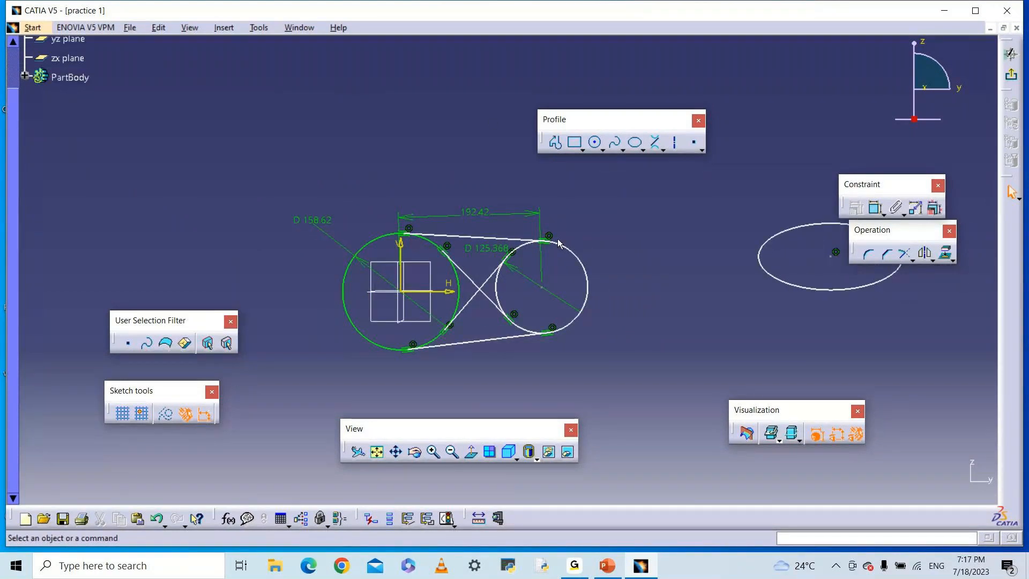
# Expand PartBody to examine the geometry elements listed under Sketch.1 in the specification tree, and collapse the branches again.
pyautogui.scroll(1, 209, 229)
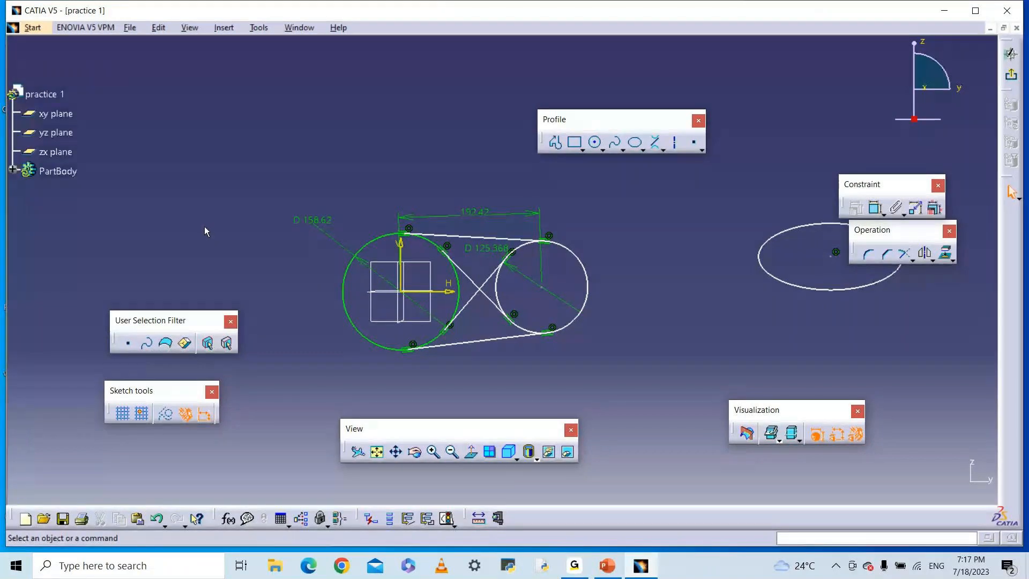
pyautogui.click(13, 169)
pyautogui.click(27, 191)
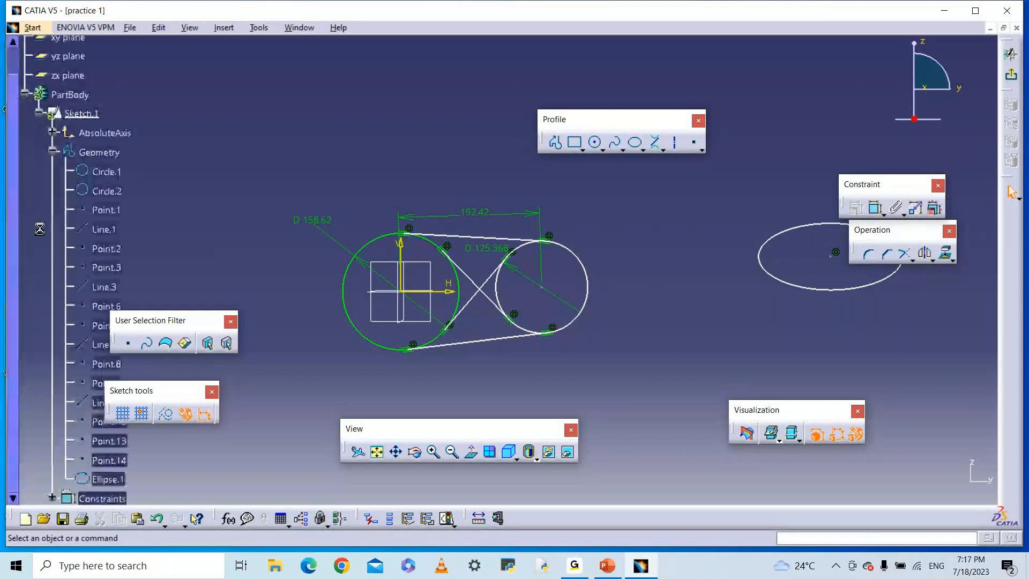
pyautogui.click(128, 342)
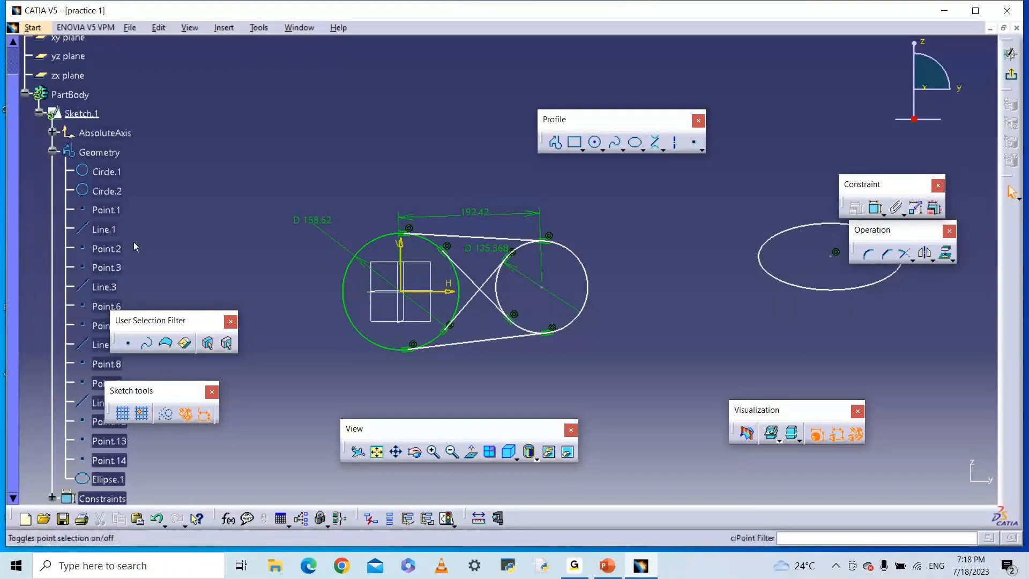
pyautogui.click(52, 152)
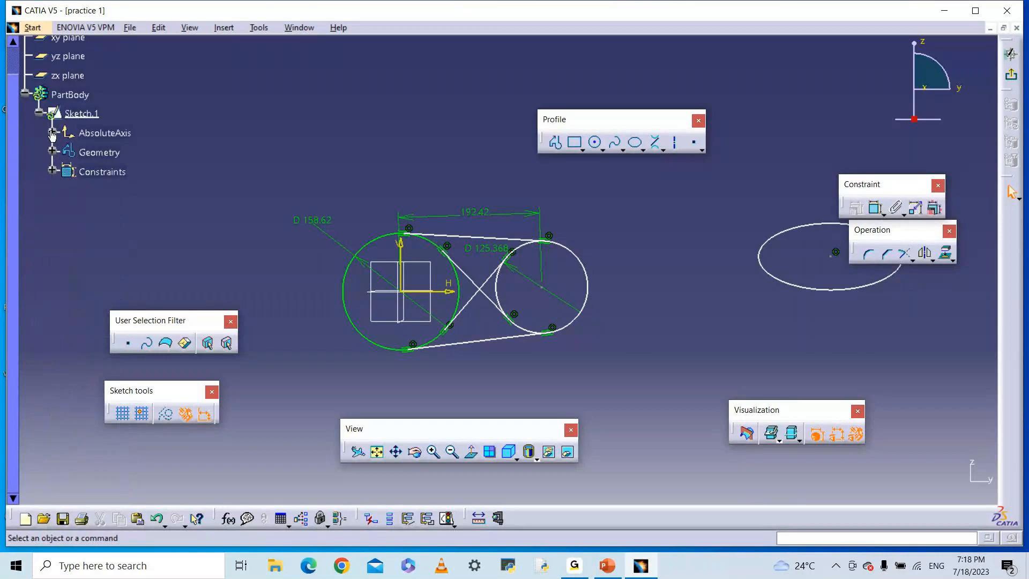
pyautogui.click(39, 113)
pyautogui.click(25, 94)
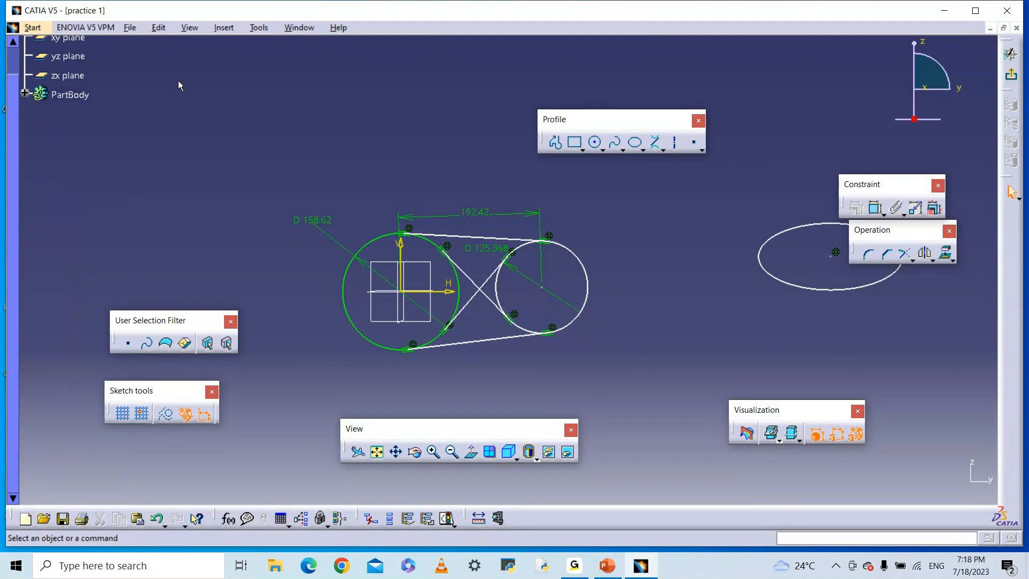
# Select all the circles, lines, ellipse and constraints in the sketch and delete them.
pyautogui.moveTo(178, 81); pyautogui.dragTo(181, 85, button='middle')
pyautogui.moveTo(181, 85)
pyautogui.mouseDown()
pyautogui.moveTo(597, 363)
pyautogui.moveTo(873, 429)
pyautogui.moveTo(957, 478)
pyautogui.mouseUp()
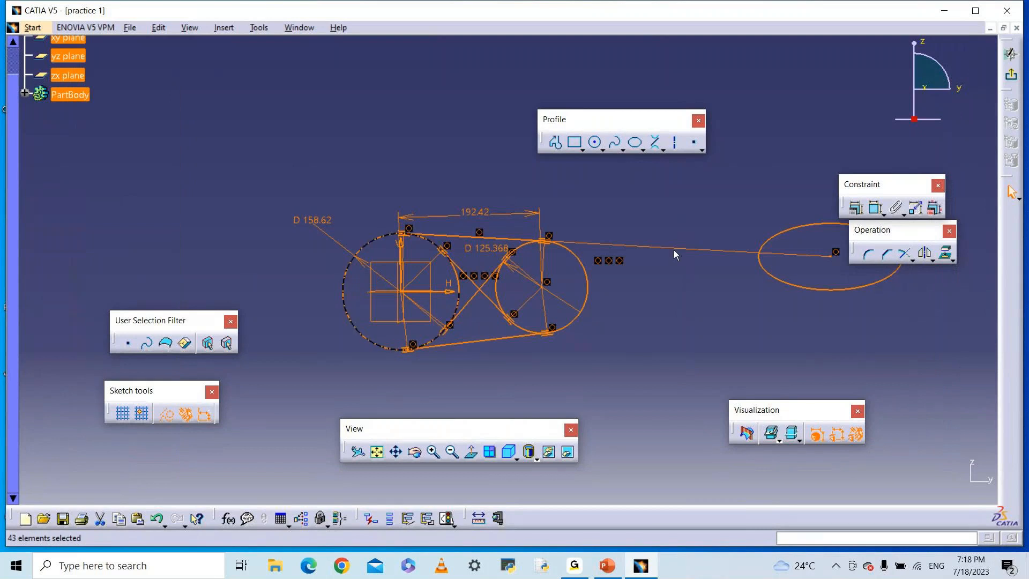
pyautogui.rightClick(771, 274)
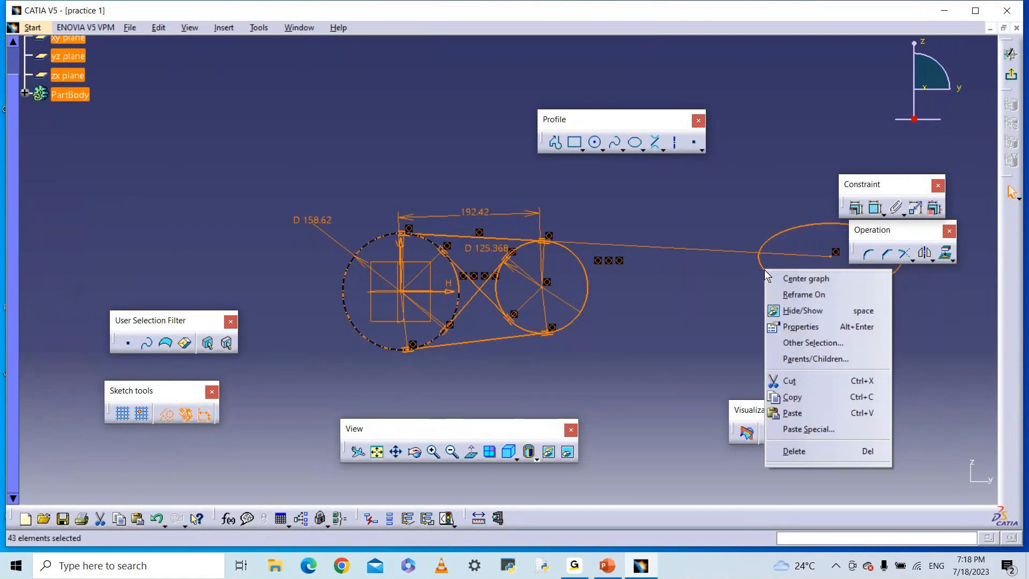
pyautogui.click(809, 451)
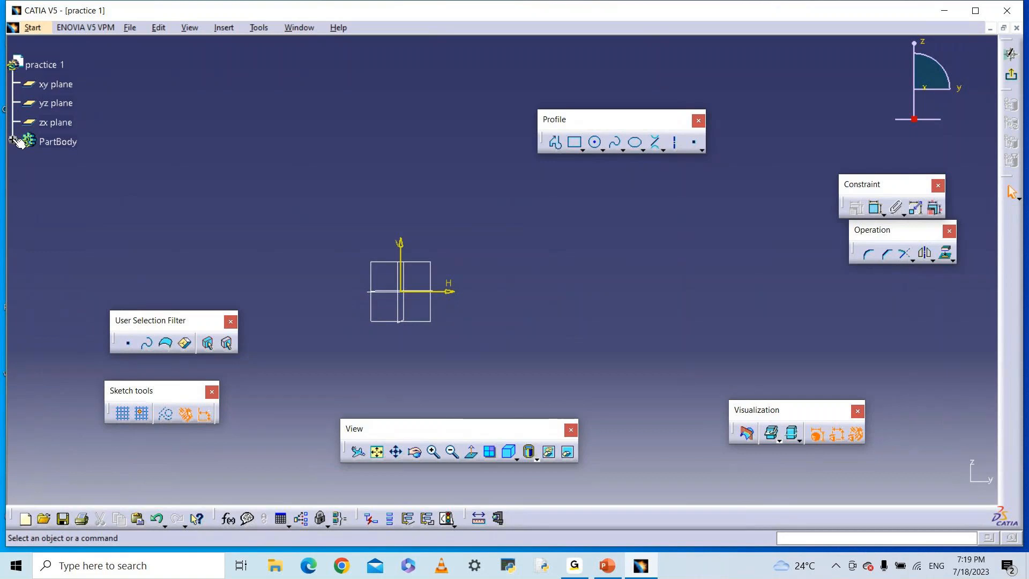
# Expand PartBody, Sketch.1 and AbsoluteAxis in the specification tree down to the origin and the H and V directions.
pyautogui.click(14, 140)
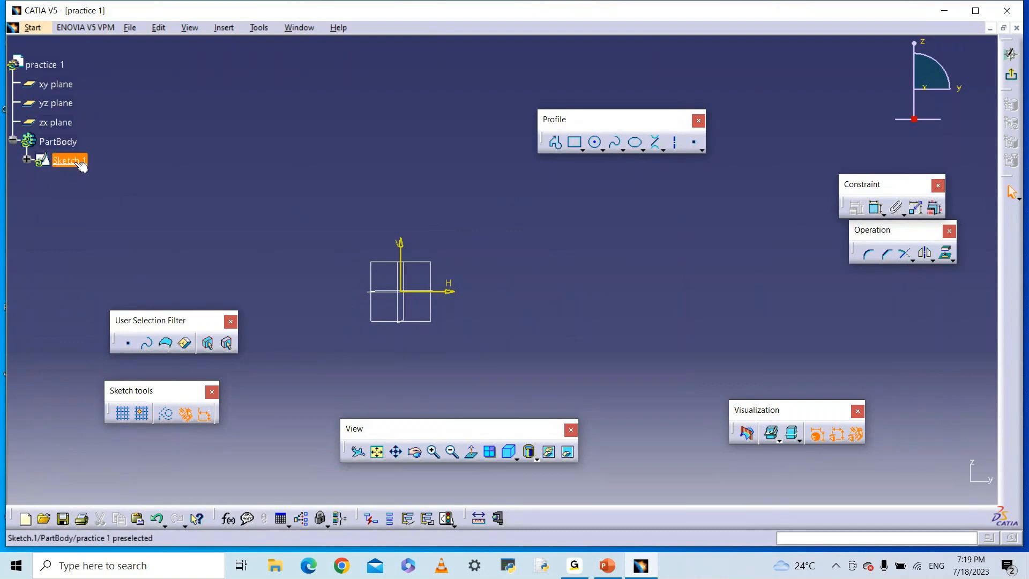
pyautogui.click(27, 160)
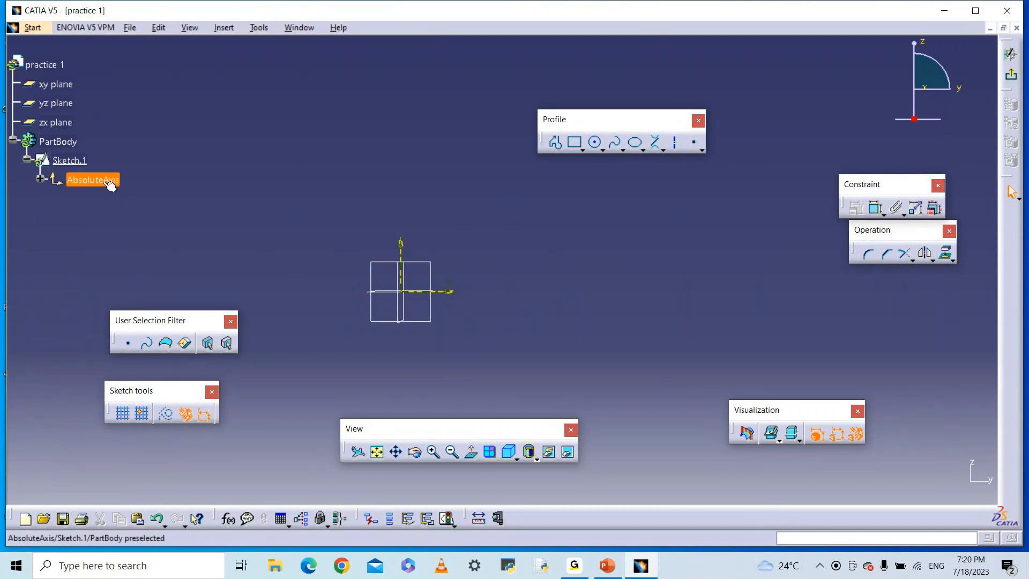
pyautogui.click(40, 180)
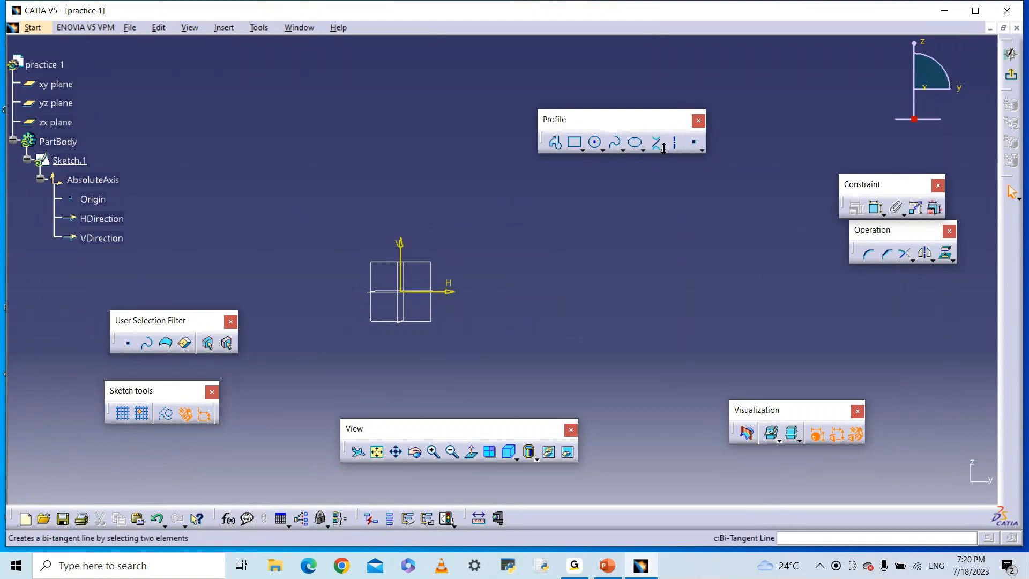
# Draw a circle of about 205 mm radius centred on the sketch origin, and expand the Geometry branch of the specification tree.
pyautogui.click(595, 142)
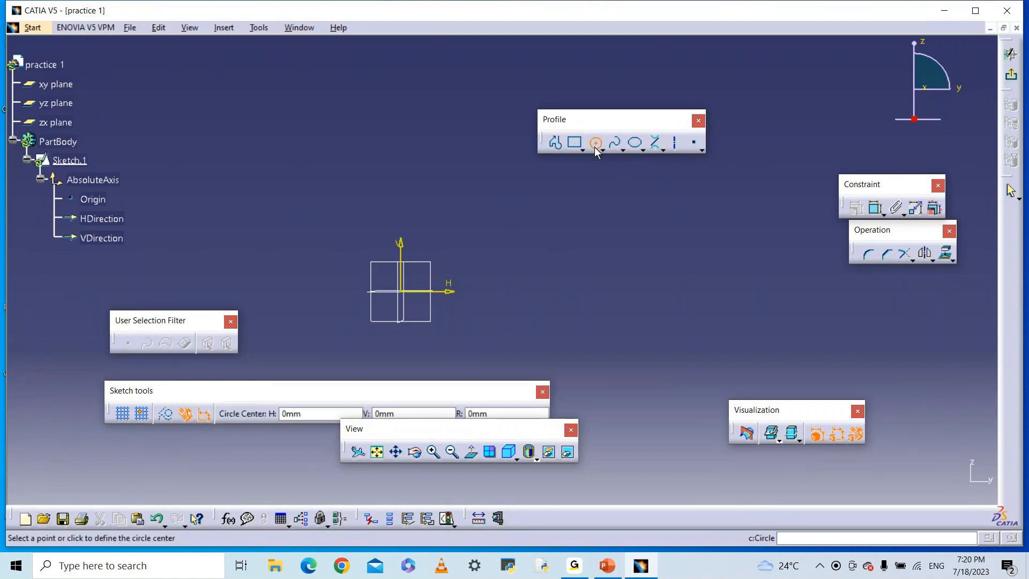
pyautogui.click(402, 291)
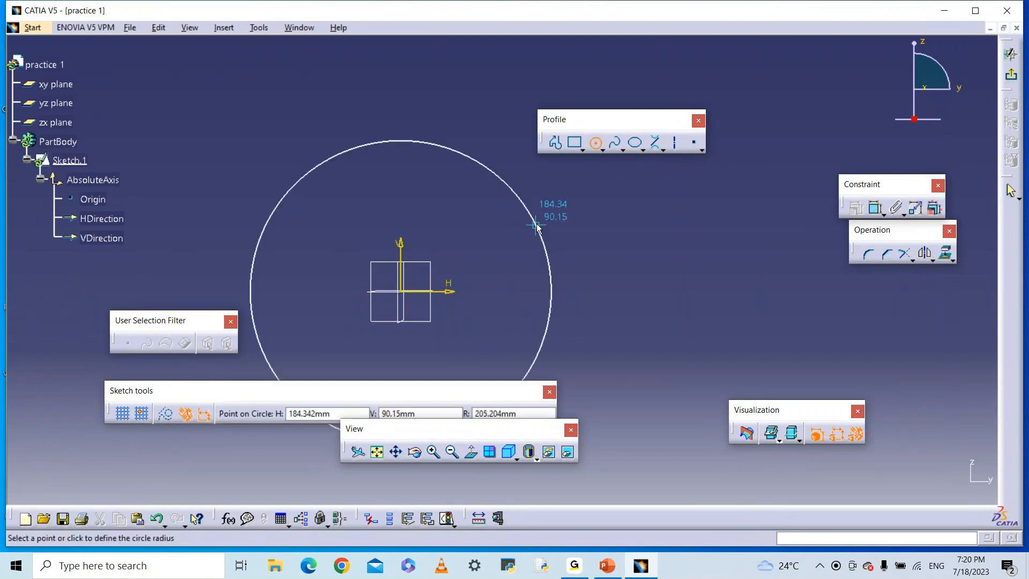
pyautogui.click(538, 228)
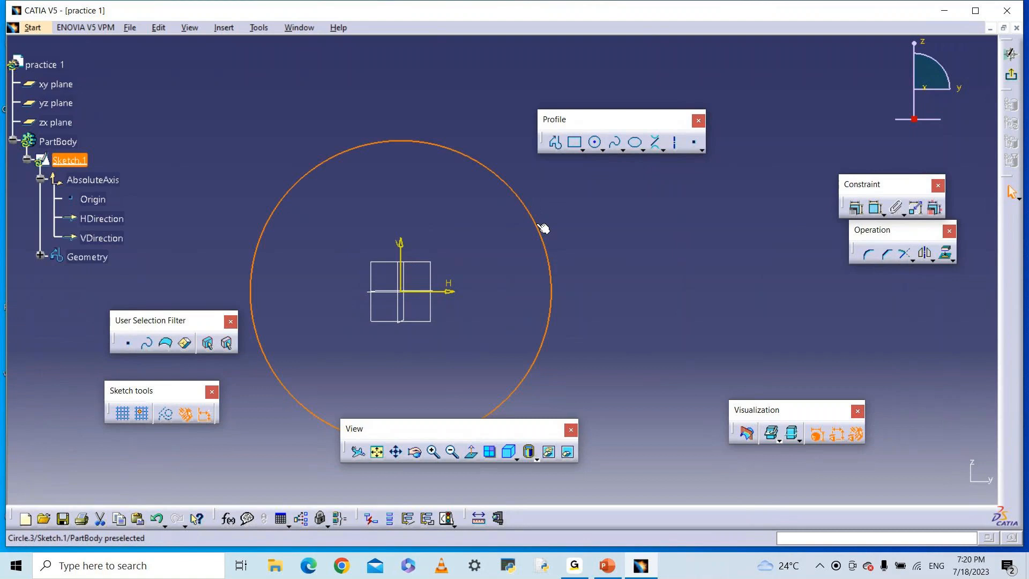
pyautogui.click(543, 228)
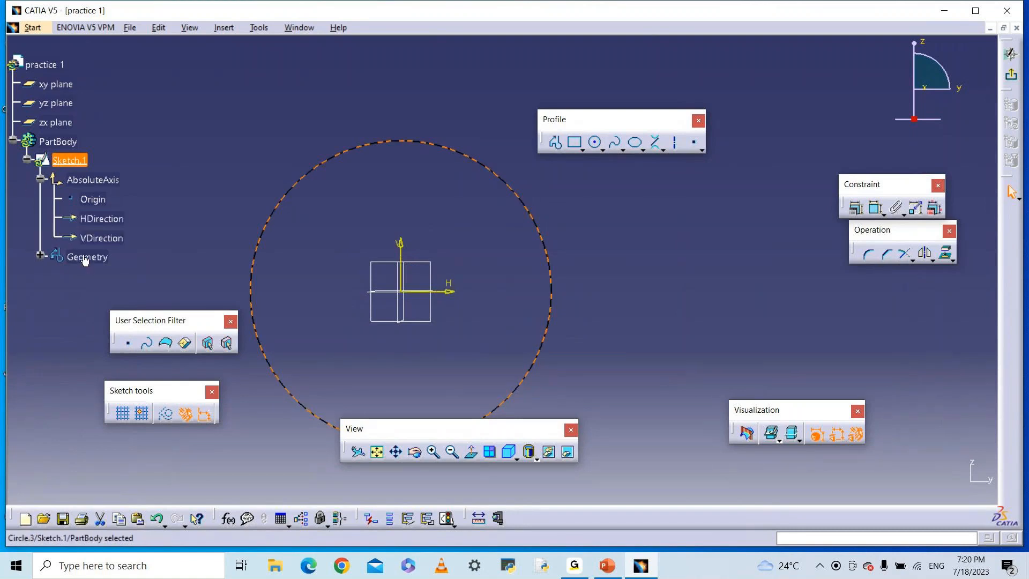
pyautogui.click(40, 257)
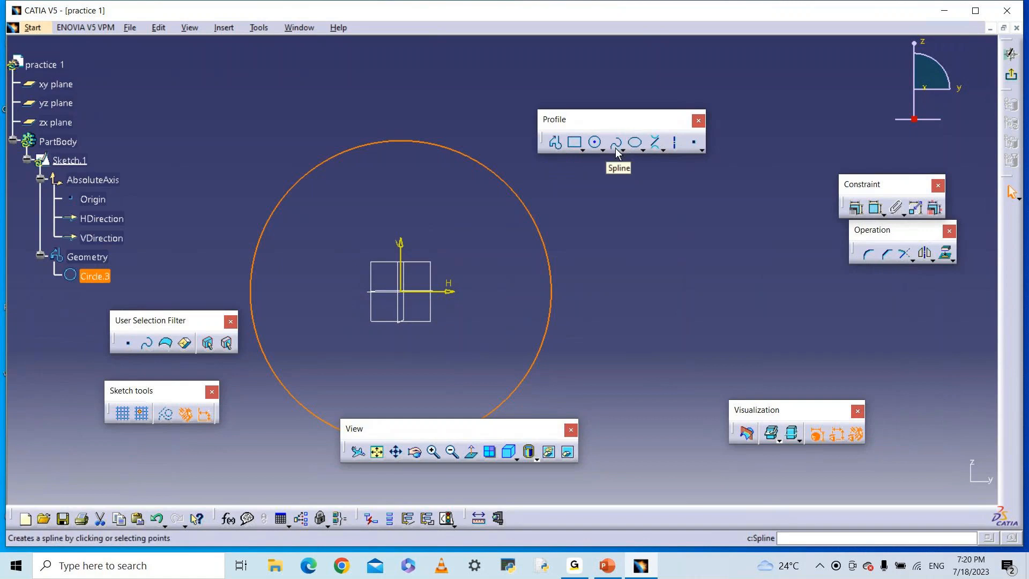
# Draw a two-point line from just beside the sketch origin, sloping upward to a point outside the circle.
pyautogui.click(654, 149)
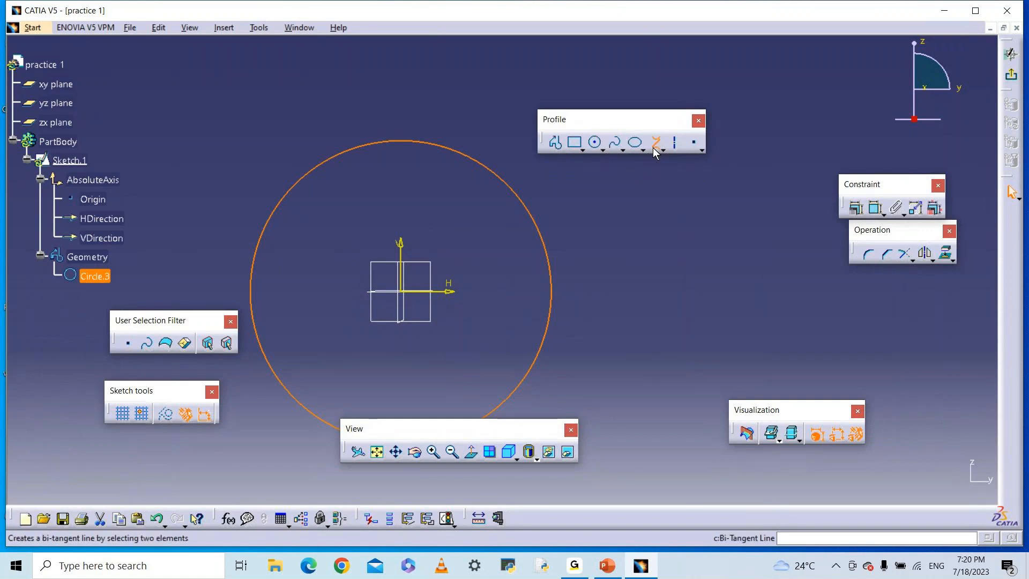
pyautogui.click(663, 151)
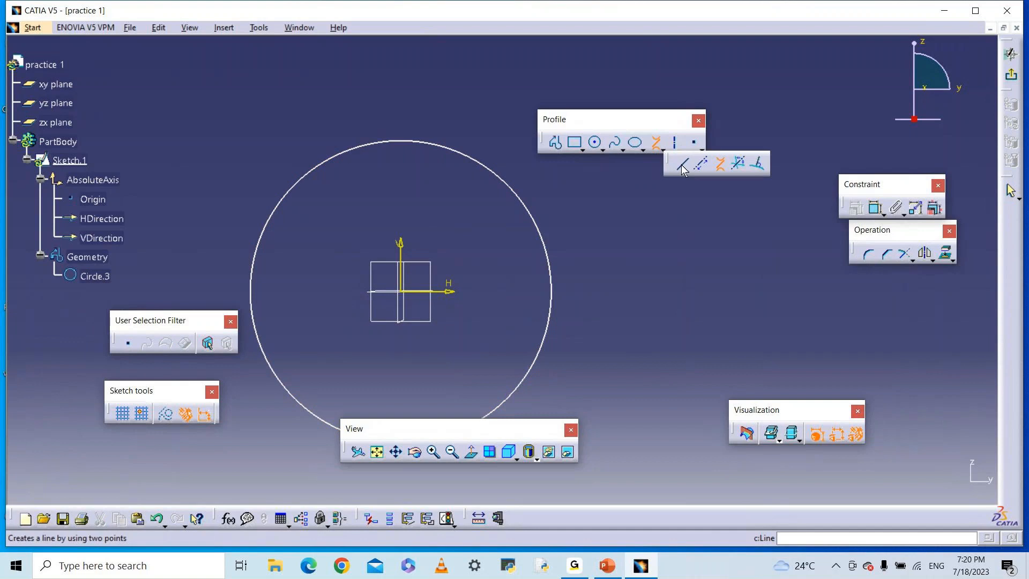
pyautogui.click(680, 163)
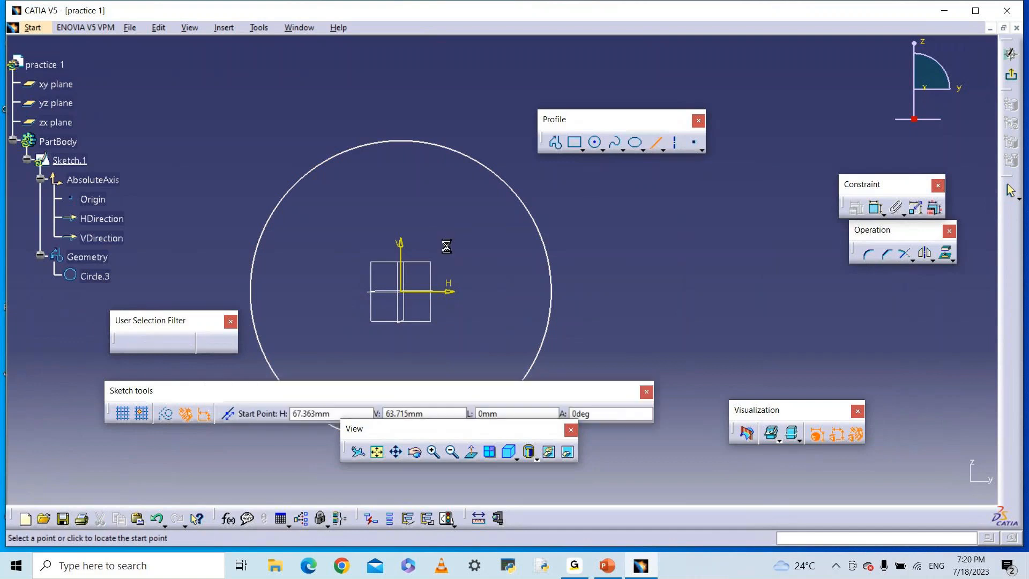
pyautogui.click(405, 292)
pyautogui.click(695, 190)
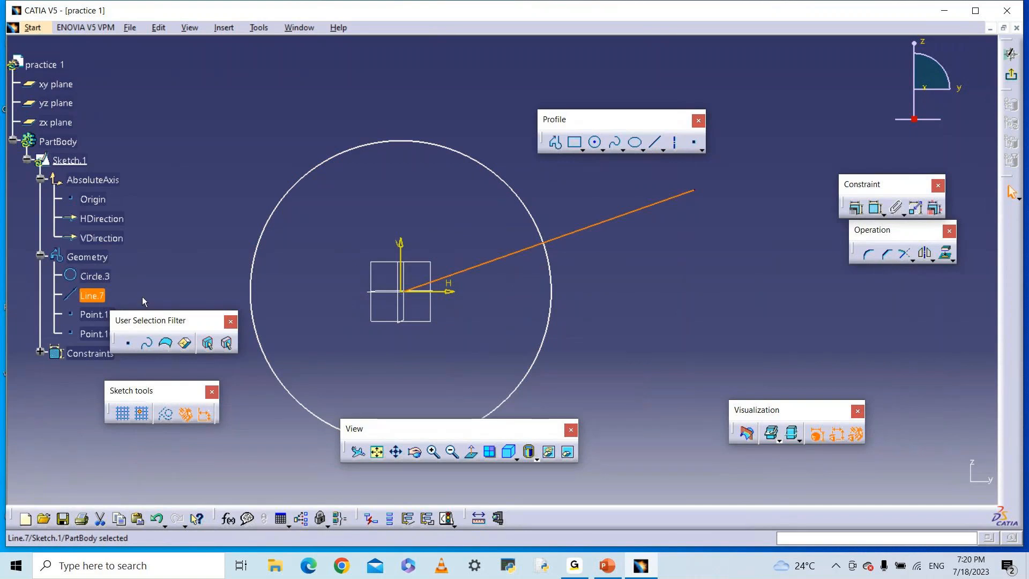
# Examine the new line and its end points in the specification tree, and clear the selection.
pyautogui.scroll(-2, 134, 230)
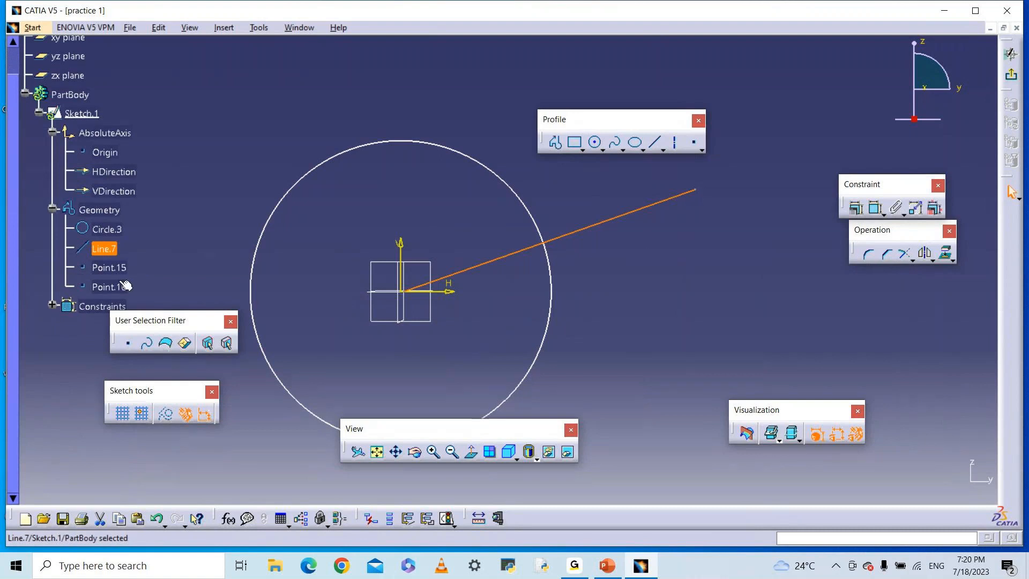
pyautogui.click(105, 248)
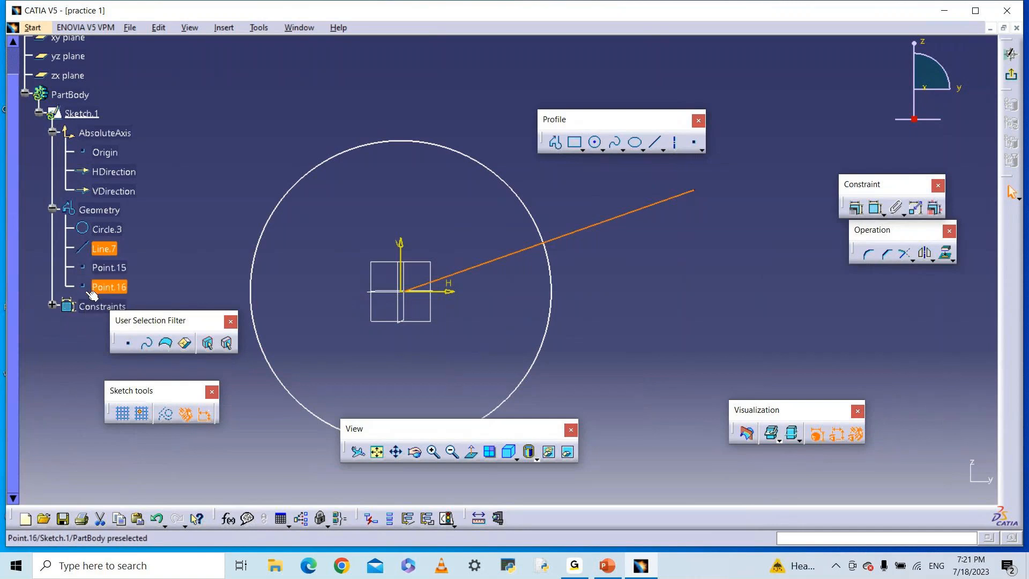
pyautogui.click(226, 246)
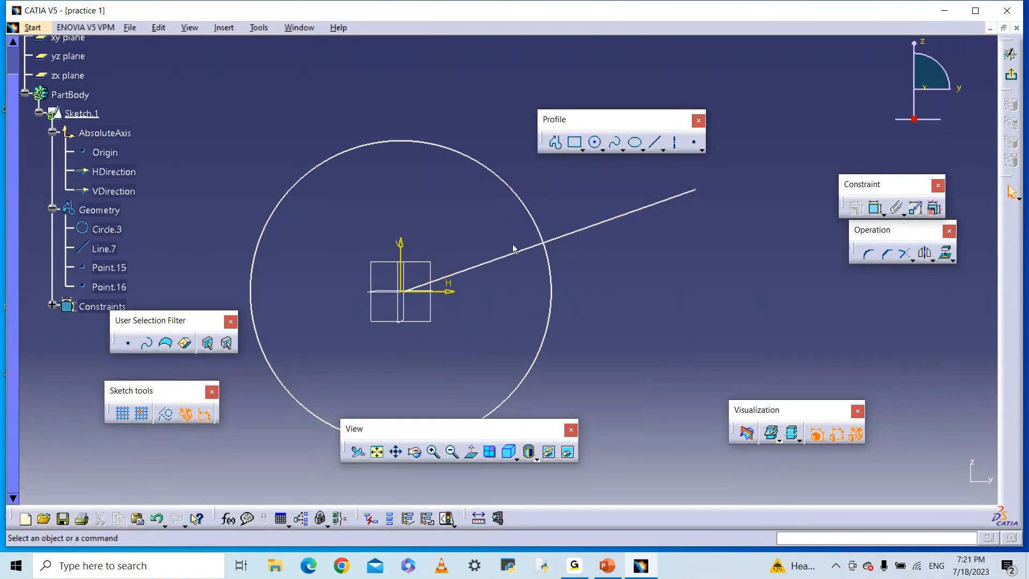
# Expand the Constraints branch of the specification tree and delete the coincidence constraint between the line's start point and the H direction.
pyautogui.click(52, 306)
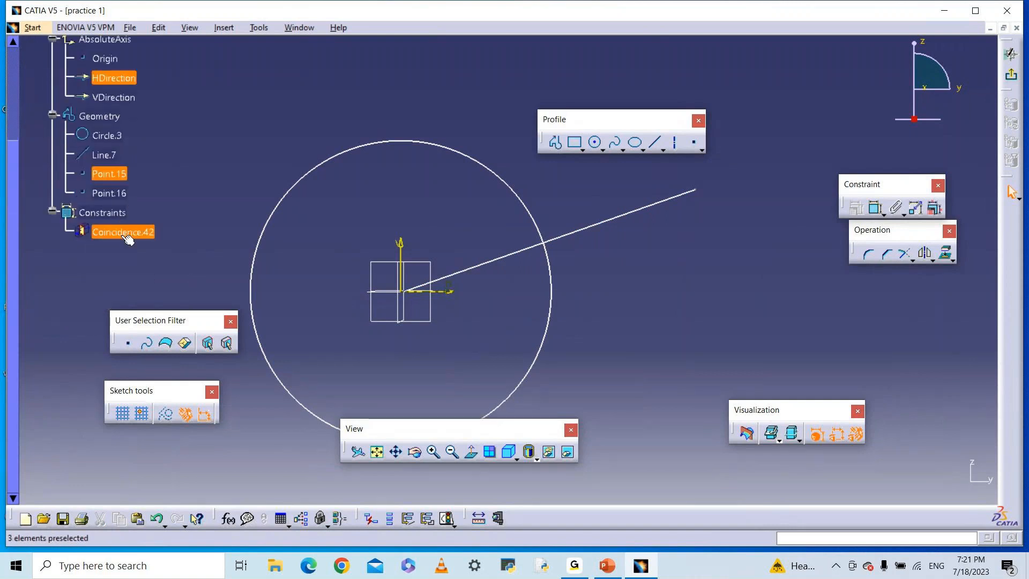
pyautogui.click(128, 236)
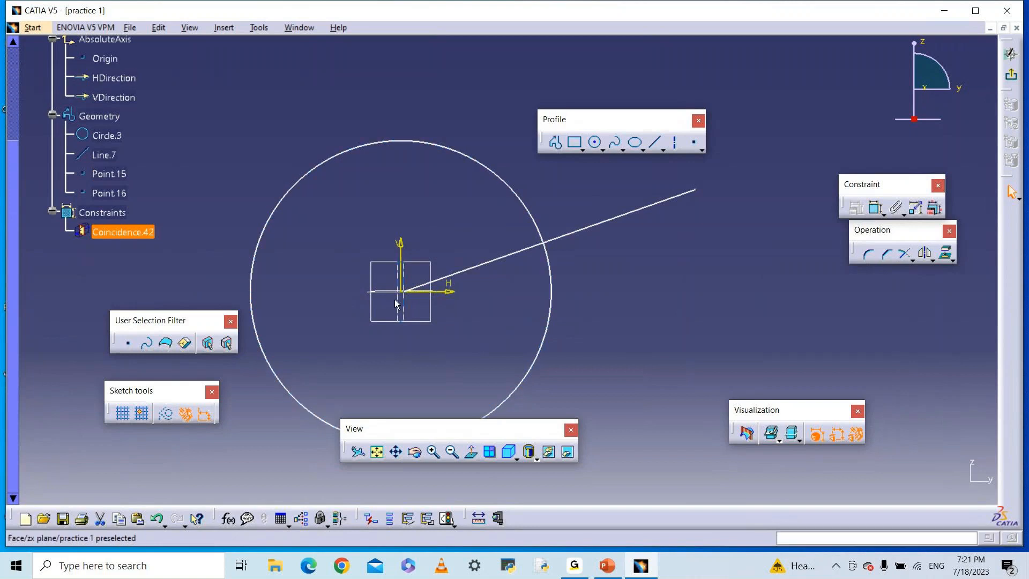
pyautogui.scroll(-1, 445, 312)
pyautogui.moveTo(445, 312); pyautogui.dragTo(427, 270, button='middle')
pyautogui.click(445, 313)
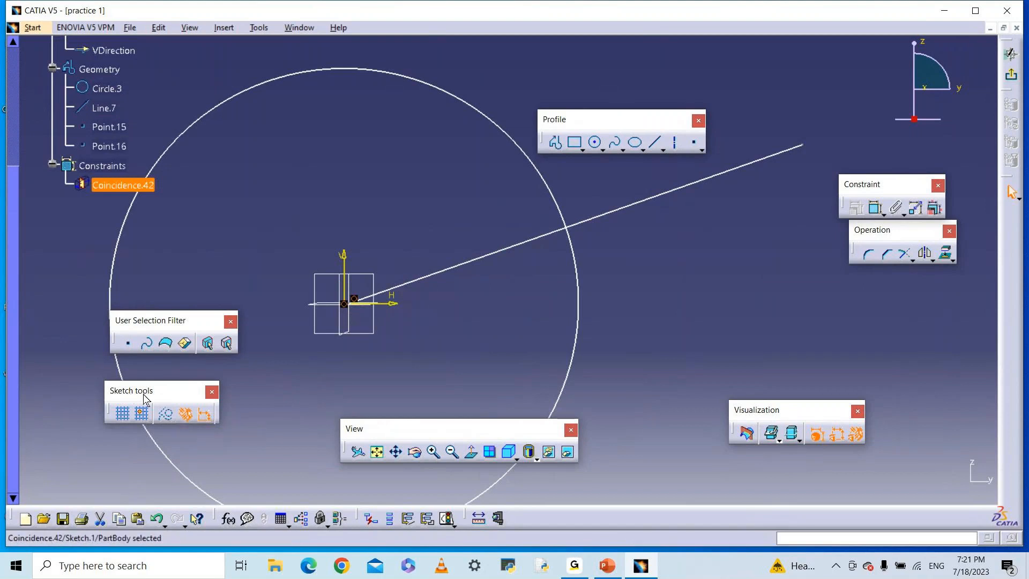
pyautogui.click(202, 417)
pyautogui.rightClick(125, 188)
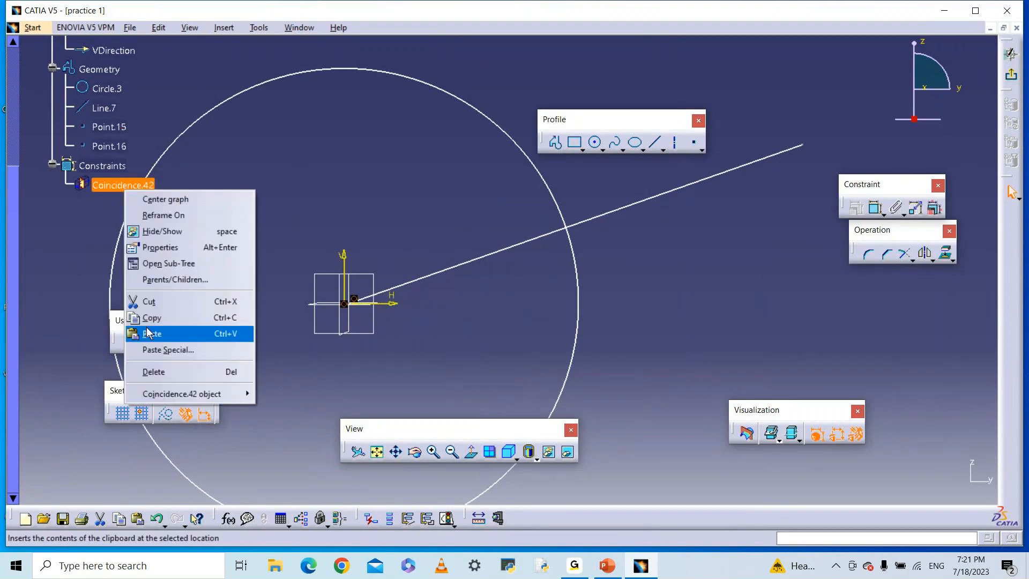
pyautogui.click(153, 372)
# Turn off automatic geometrical and dimensional constraints, and draw a second line from just beside the origin, steeply upward to outside the circle.
pyautogui.click(184, 414)
pyautogui.click(203, 414)
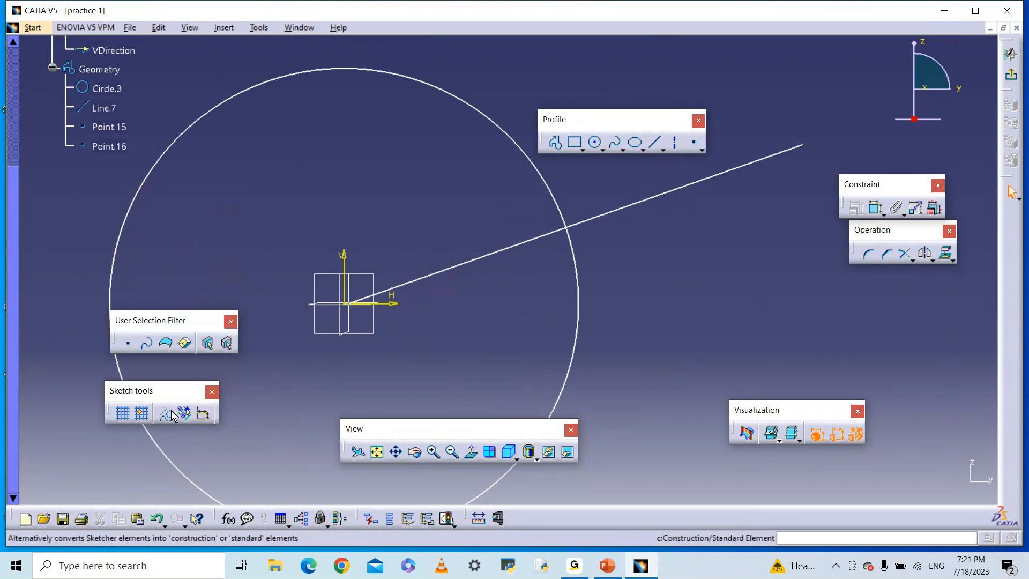
pyautogui.click(655, 145)
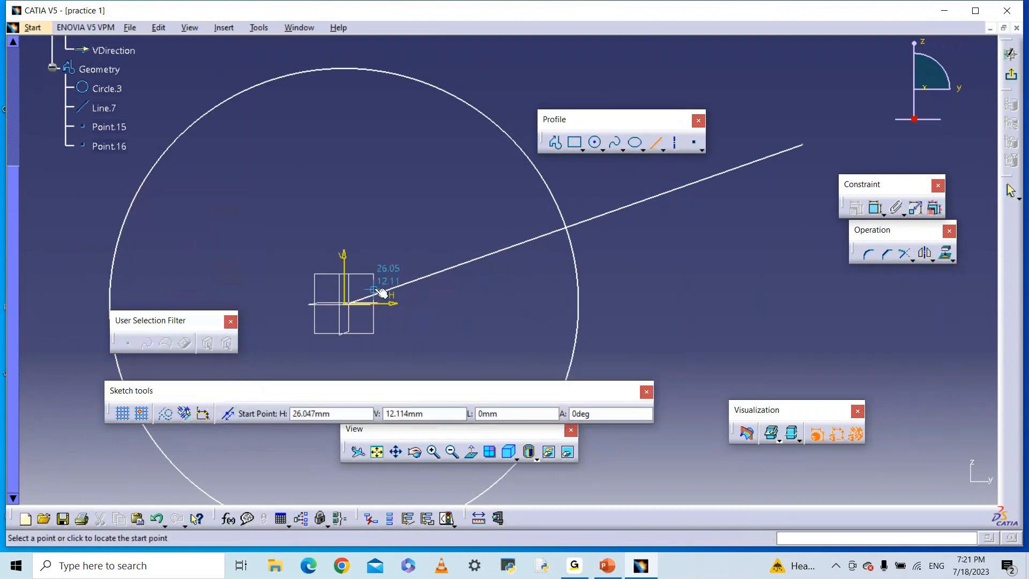
pyautogui.click(360, 296)
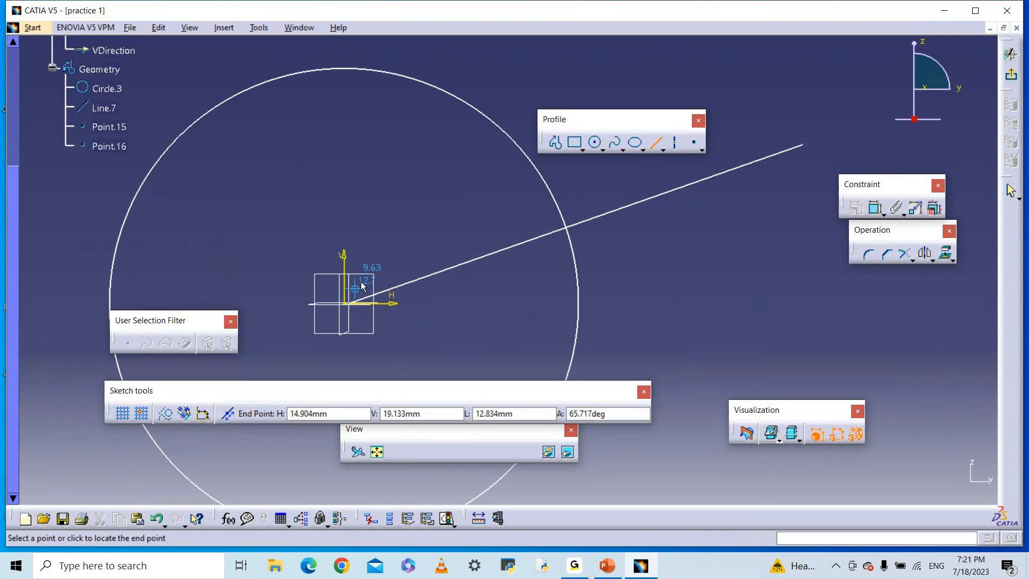
pyautogui.click(490, 92)
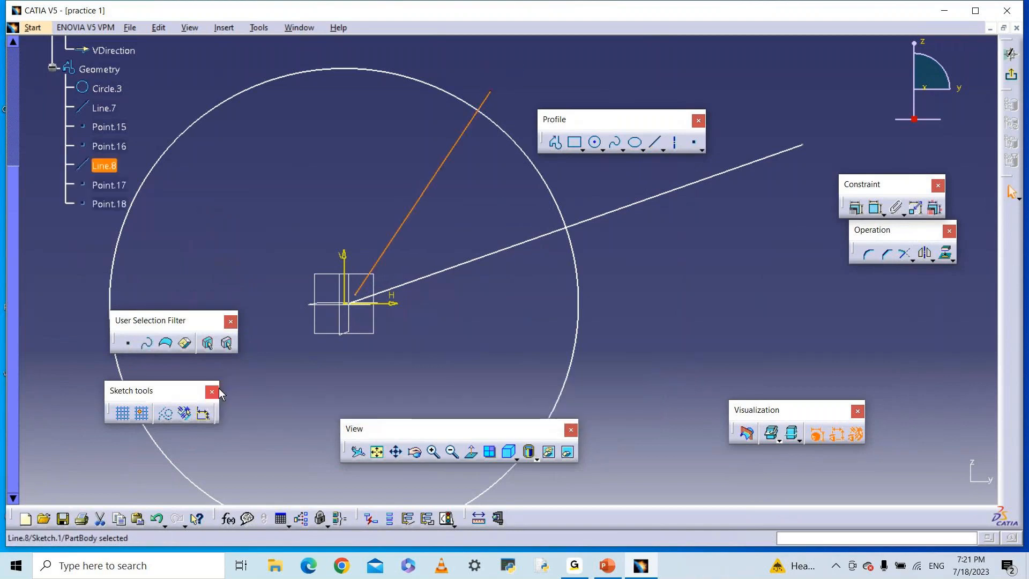
pyautogui.click(136, 357)
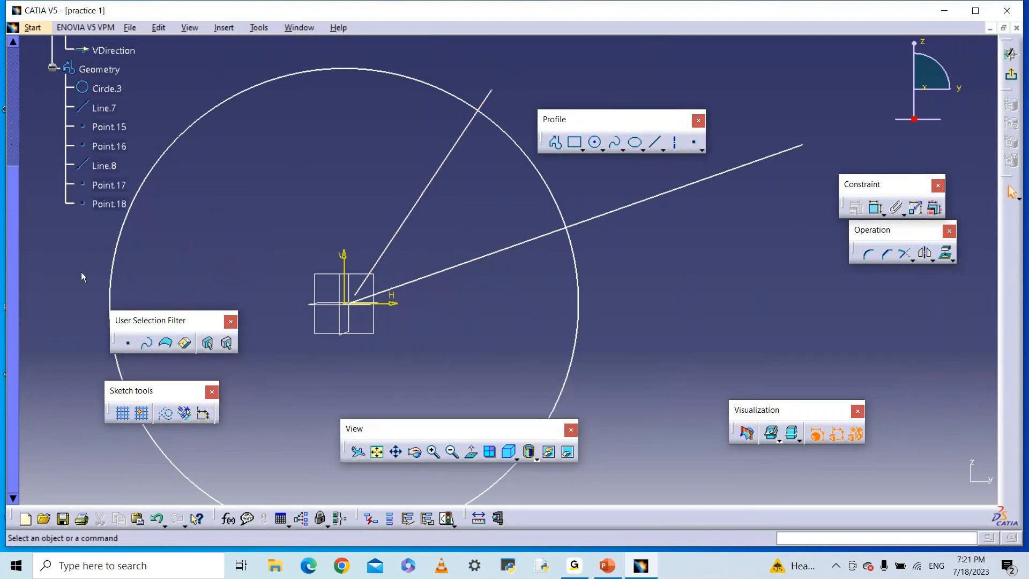
pyautogui.scroll(3, 81, 277)
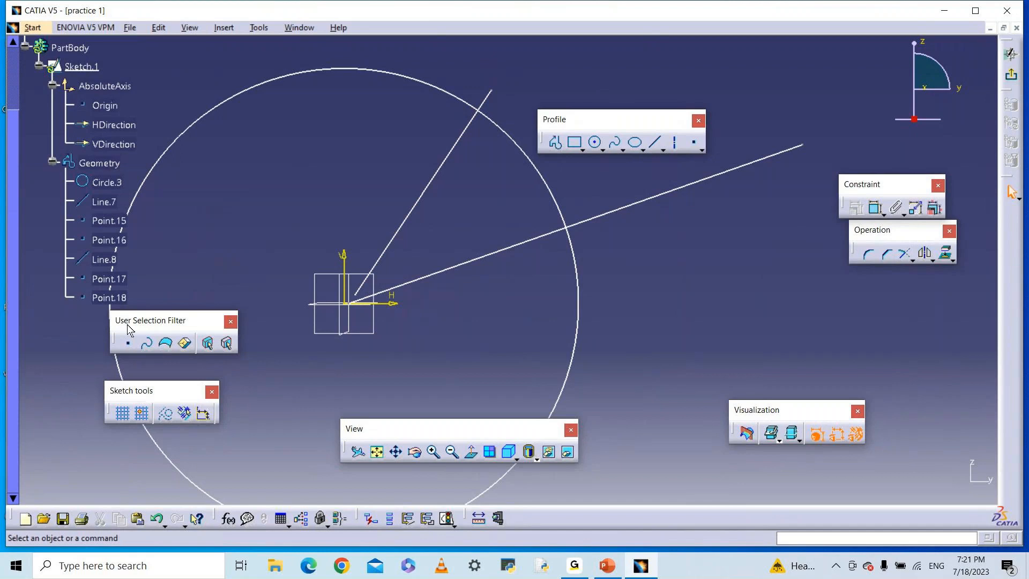
# Turn automatic constraints back on and draw a third line from the first line's start point, sloping downward to just outside the circle.
pyautogui.click(184, 414)
pyautogui.click(655, 143)
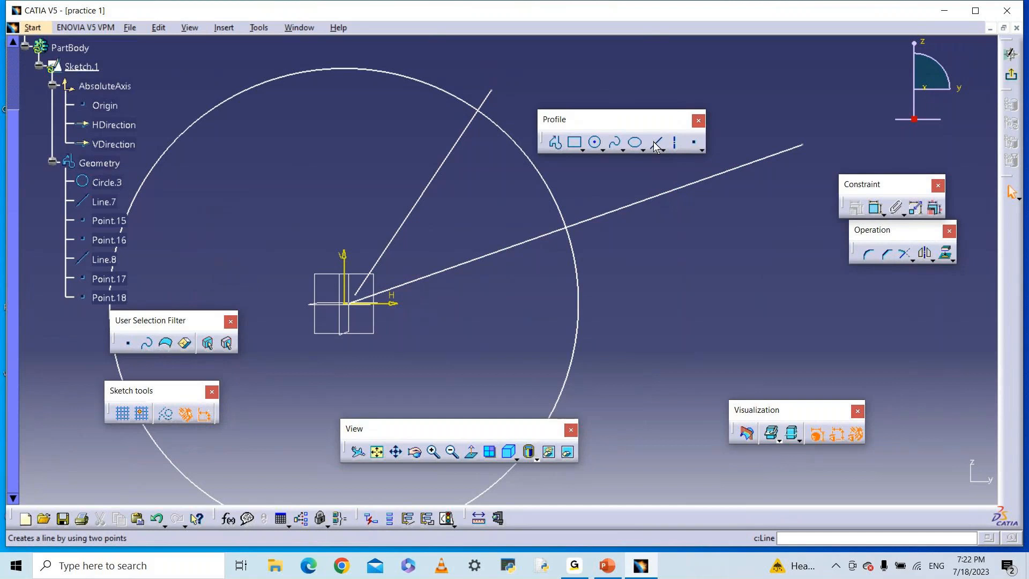
pyautogui.click(352, 305)
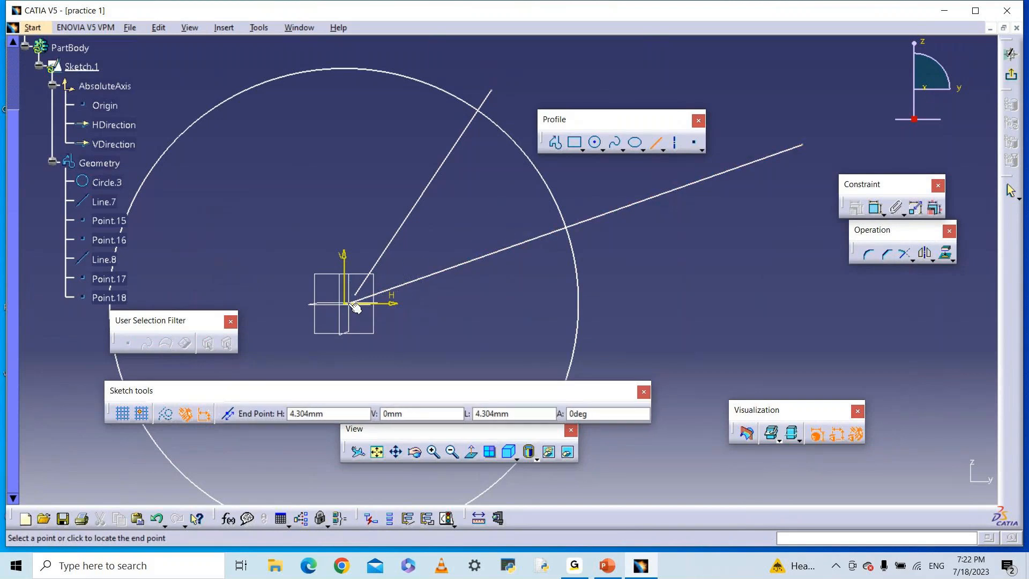
pyautogui.click(627, 351)
pyautogui.click(393, 351)
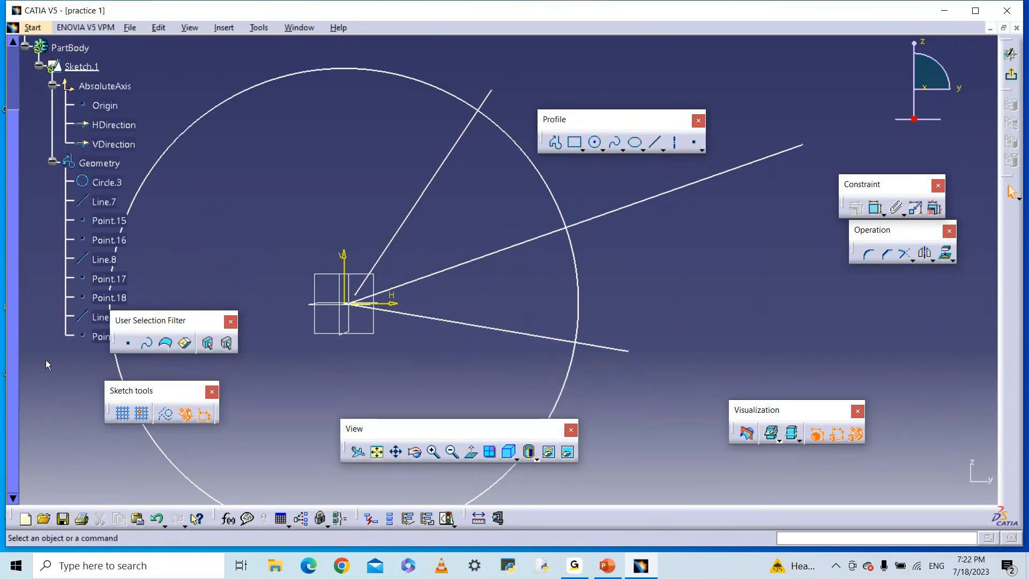
# Dimension the circle's diameter, placing the dimension text above the circle.
pyautogui.moveTo(45, 360); pyautogui.dragTo(53, 402, button='middle')
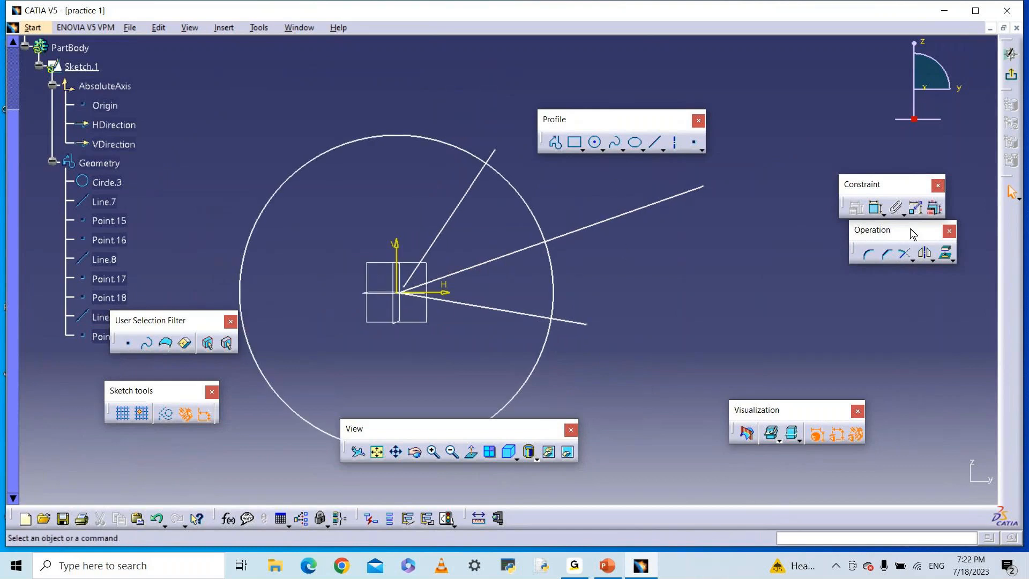
pyautogui.click(878, 210)
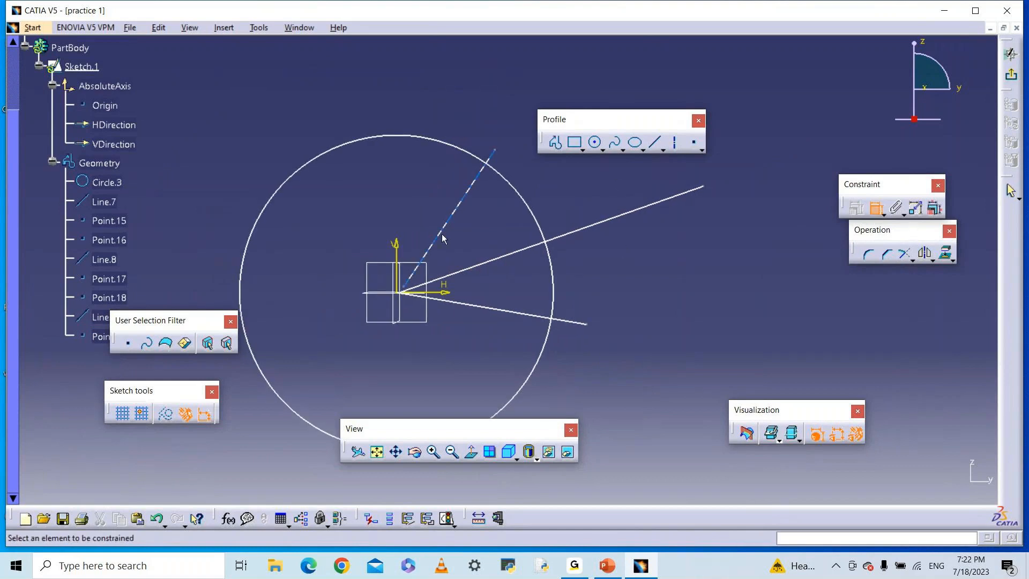
pyautogui.click(533, 212)
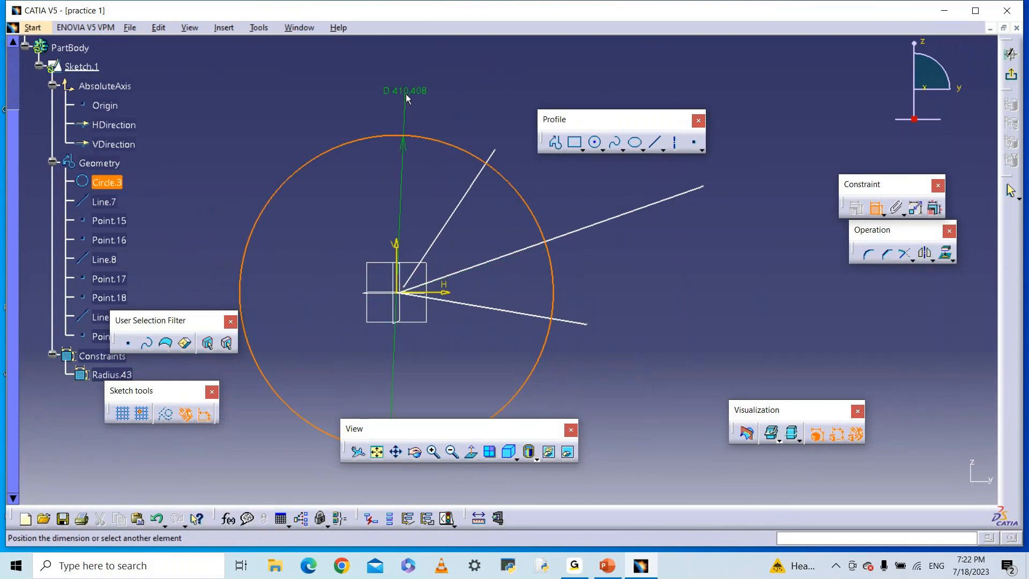
pyautogui.click(418, 87)
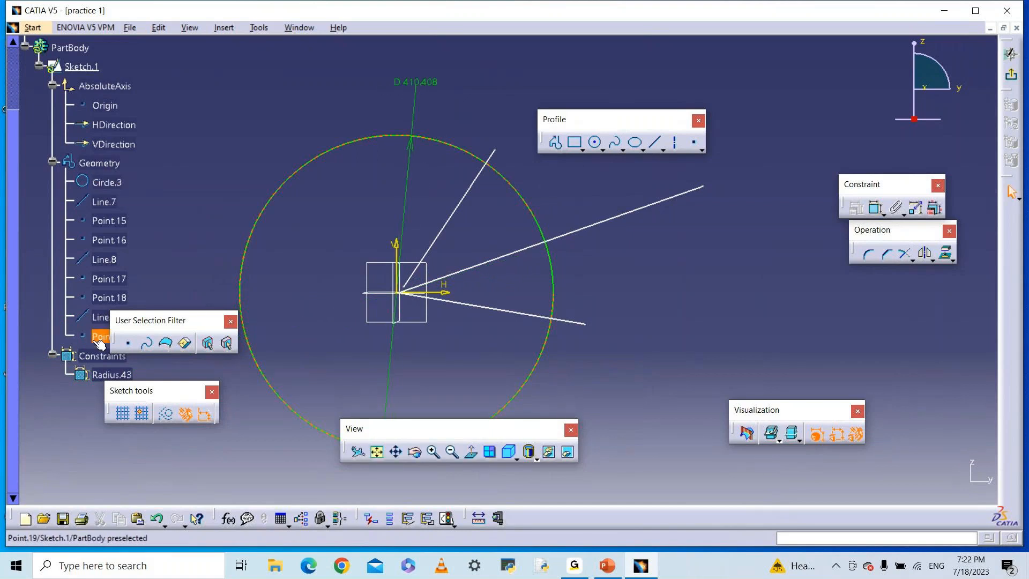
# Place a point on the circle's edge, between the ends of the two upward-sloping lines.
pyautogui.scroll(-2, 72, 369)
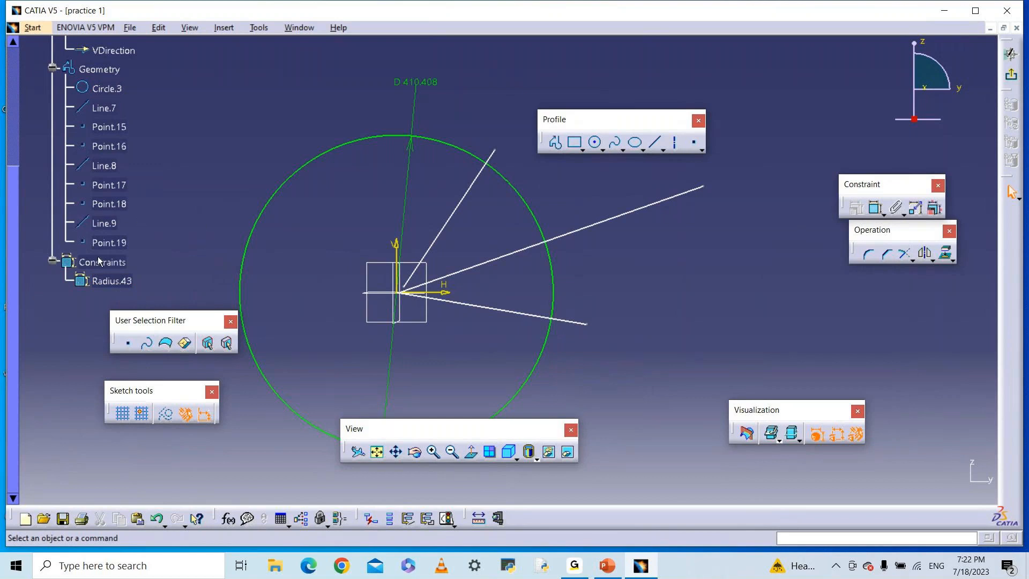
pyautogui.scroll(1, 17, 287)
pyautogui.scroll(2, 18, 286)
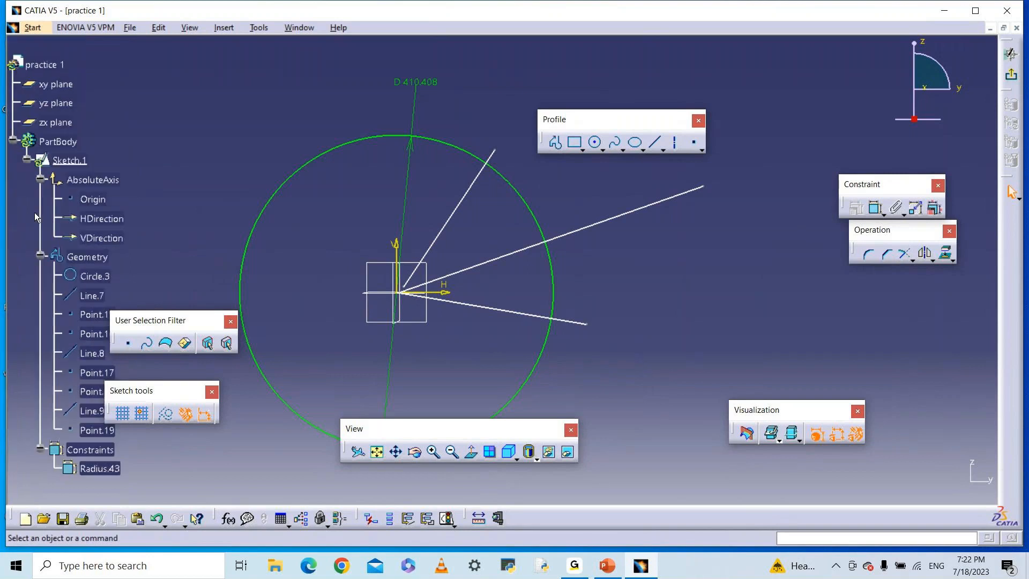
pyautogui.scroll(-1, 34, 212)
pyautogui.scroll(1, 34, 213)
pyautogui.scroll(-1, 56, 205)
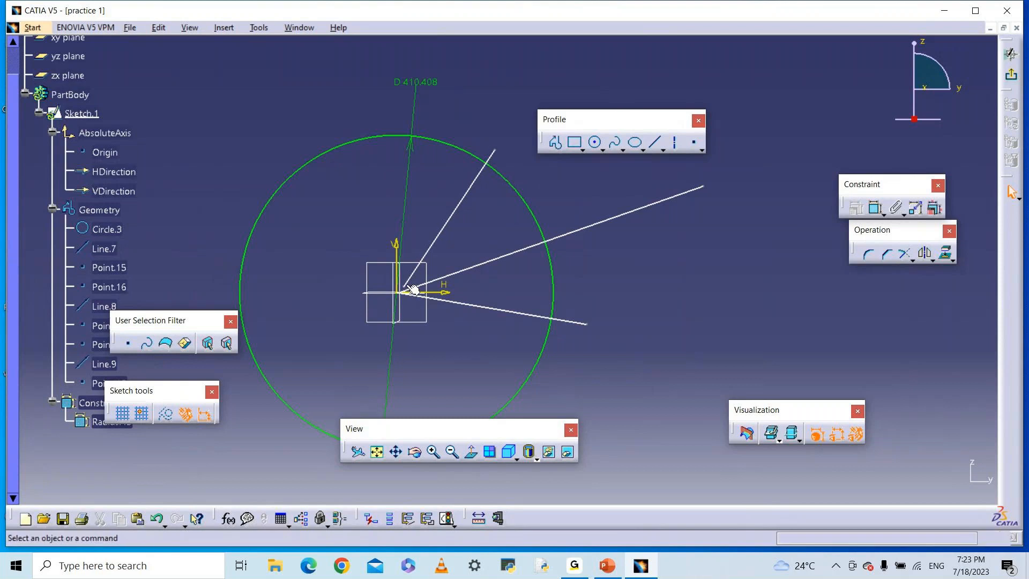
pyautogui.click(694, 142)
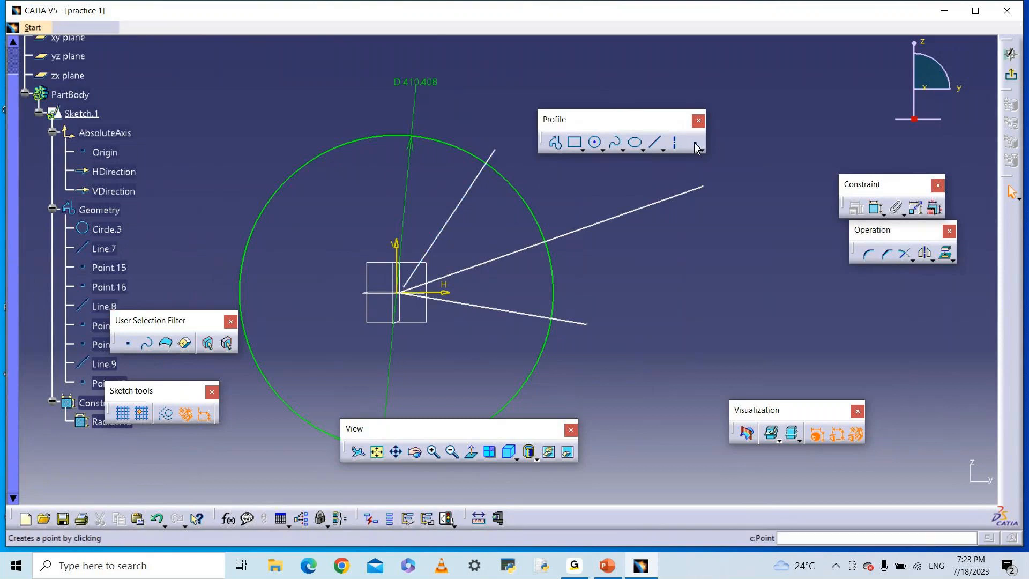
pyautogui.click(519, 195)
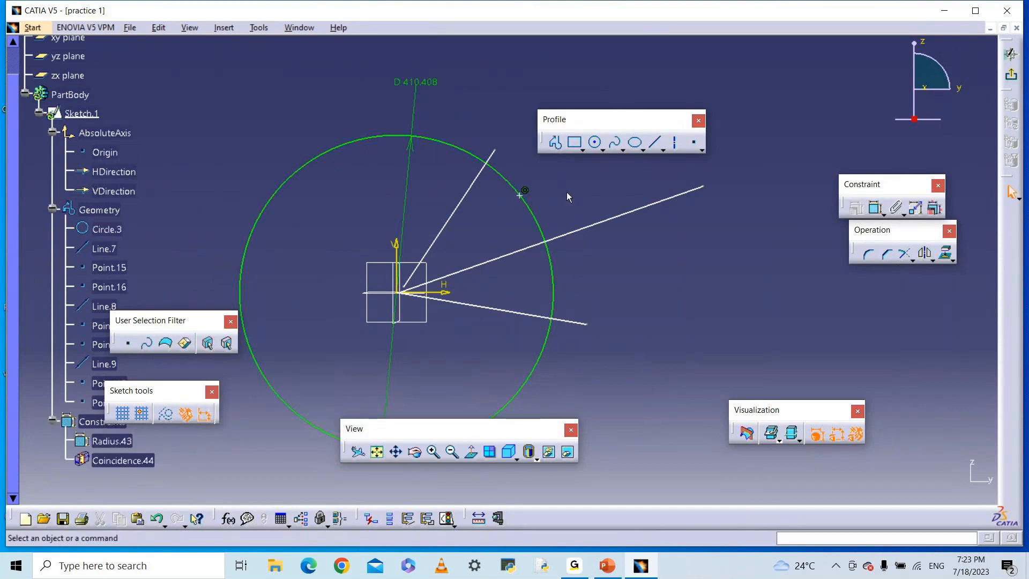
# Draw a second circle centred on the sketch origin and passing through the new point on the first circle.
pyautogui.click(595, 144)
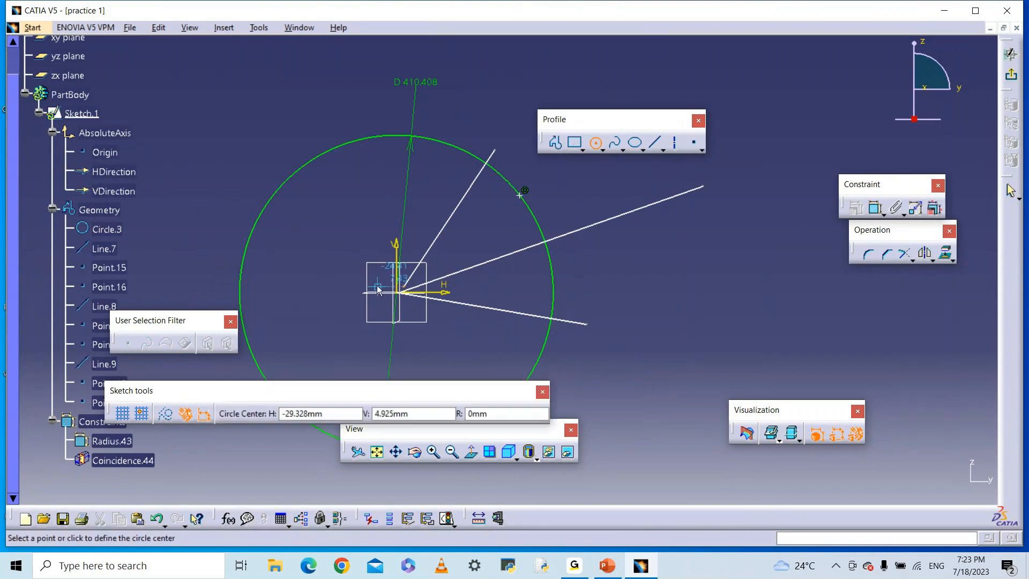
pyautogui.click(400, 292)
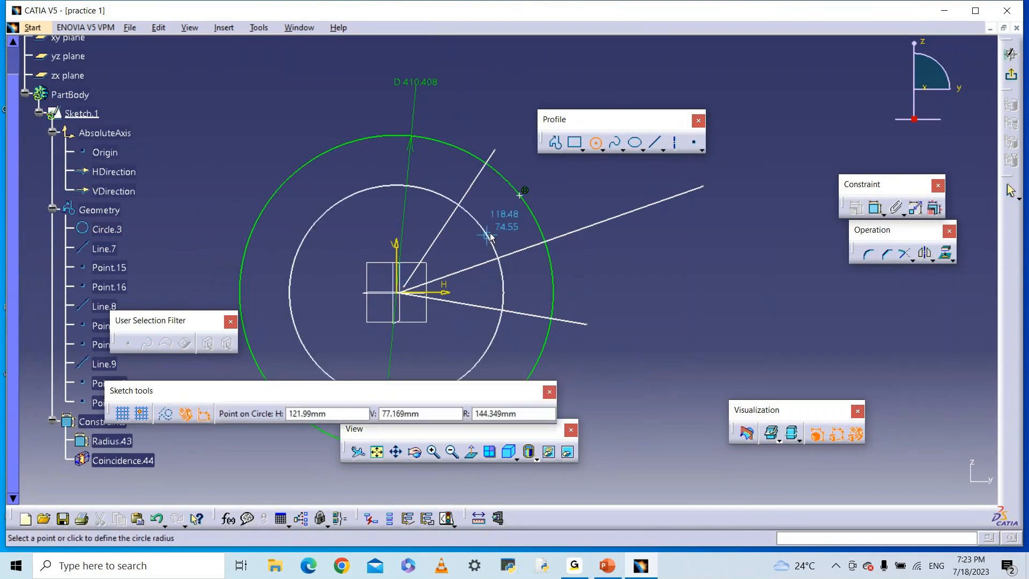
pyautogui.click(520, 196)
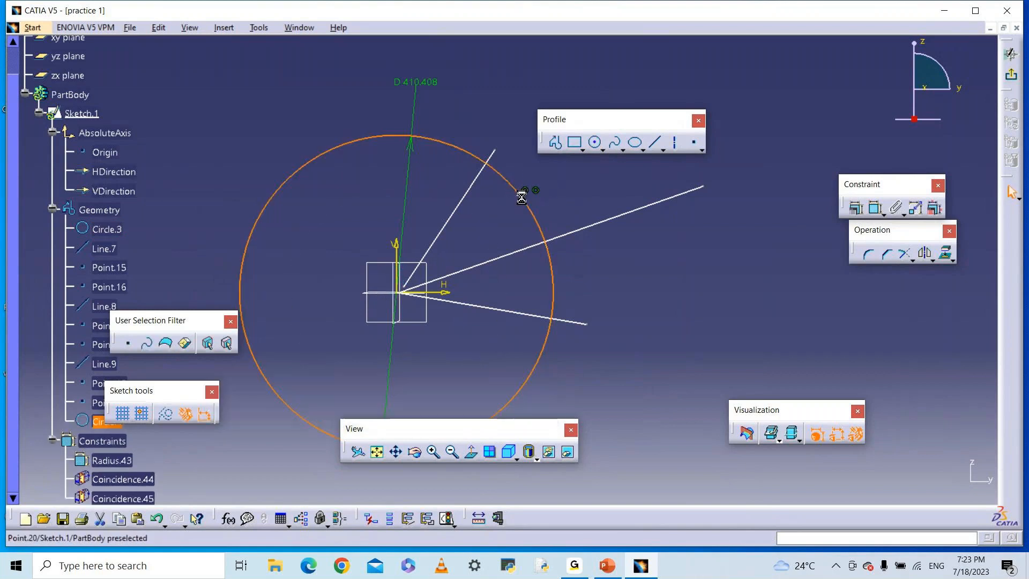
pyautogui.click(572, 201)
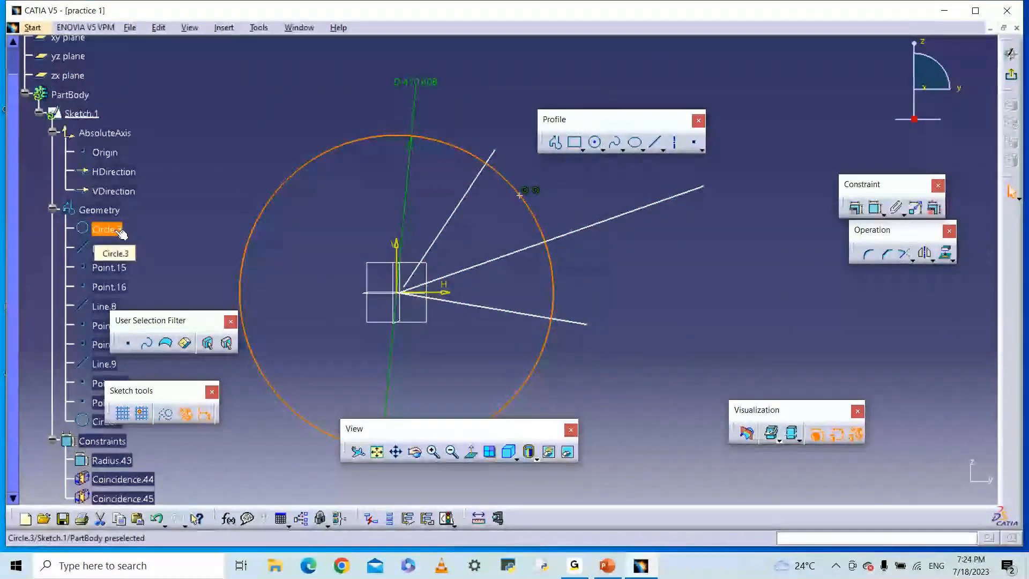
# Select the first circle in the specification tree, and collapse the Geometry, Sketch.1 and PartBody branches.
pyautogui.click(120, 232)
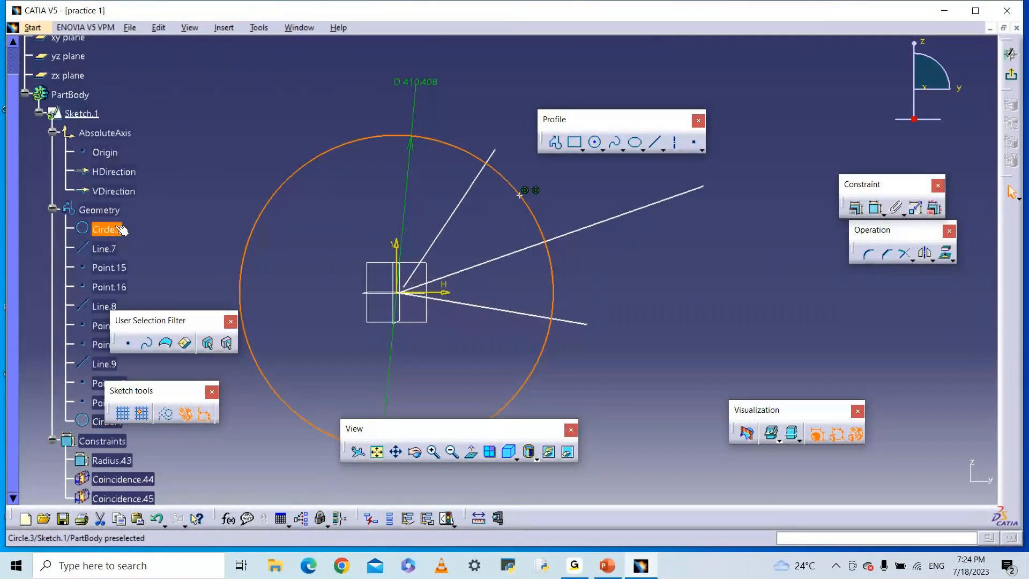
pyautogui.click(51, 209)
pyautogui.click(39, 112)
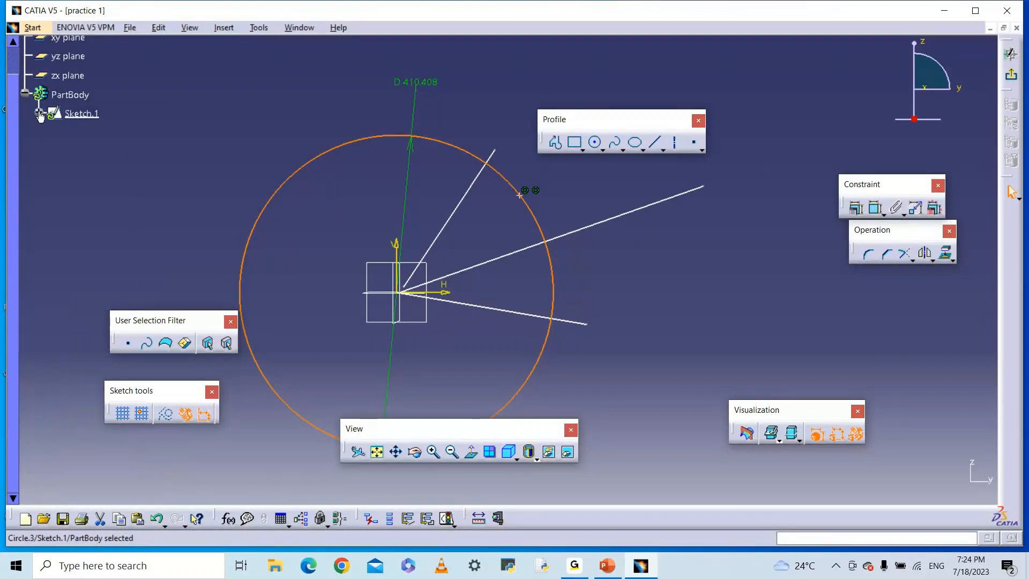
pyautogui.click(25, 93)
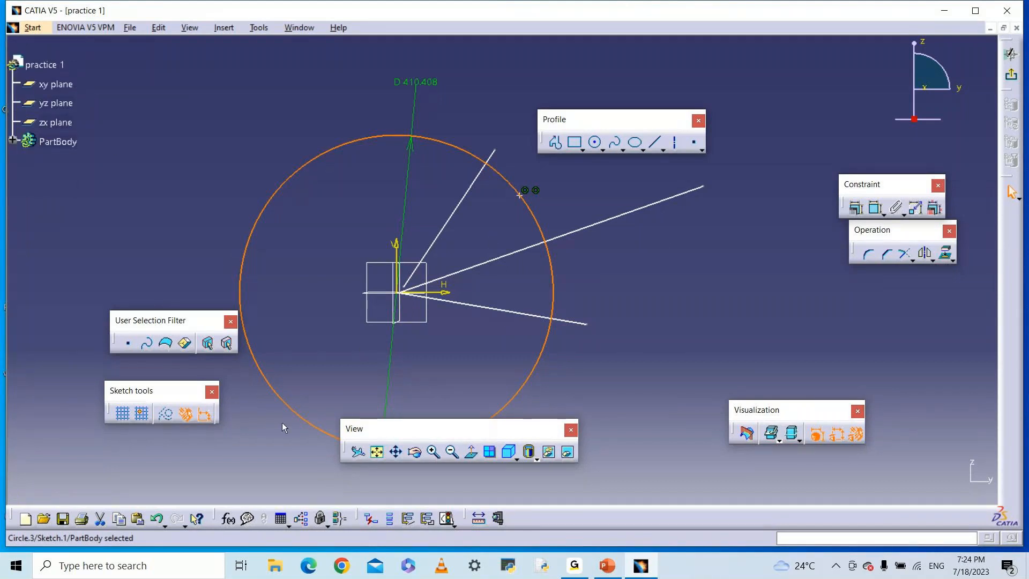
# Show the part in four simultaneous viewpoints, and return to a single view that shows the circle edge-on in the xz orientation.
pyautogui.click(490, 454)
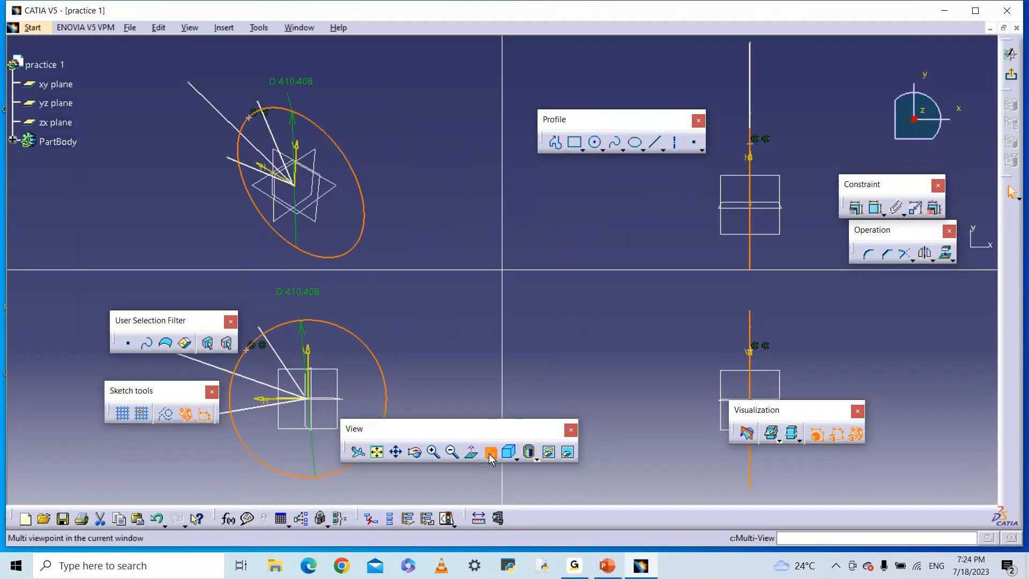
pyautogui.moveTo(556, 315); pyautogui.dragTo(558, 326, button='middle')
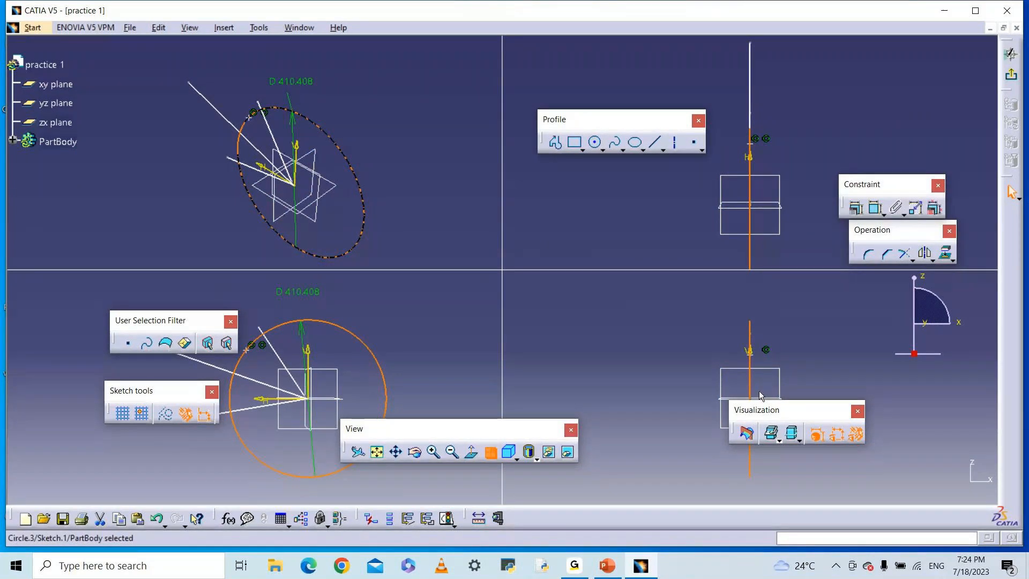
pyautogui.click(491, 455)
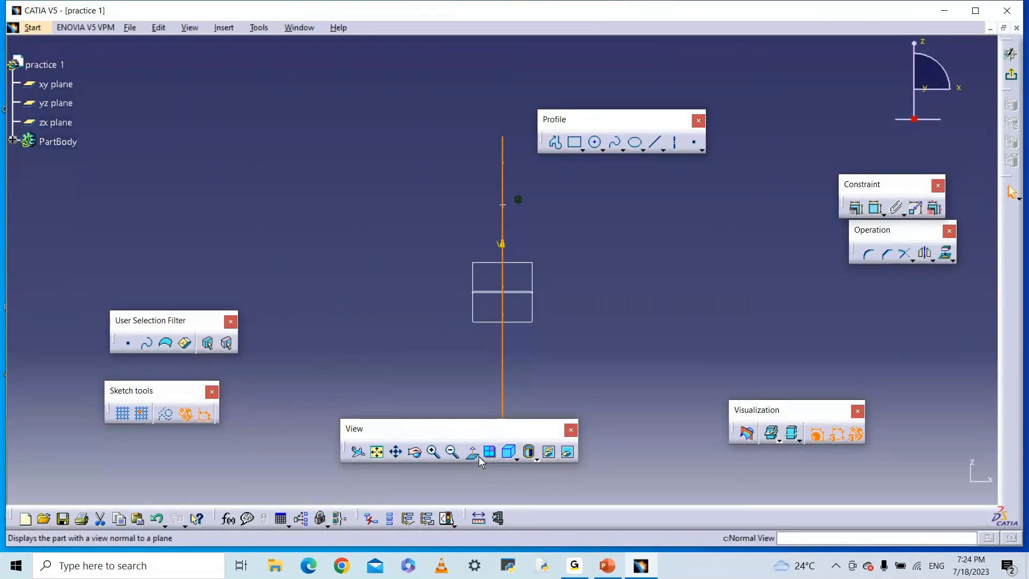
# Show the four viewpoints again, clear the selection, and return to a single view that shows the circle face-on in the yz orientation.
pyautogui.click(488, 454)
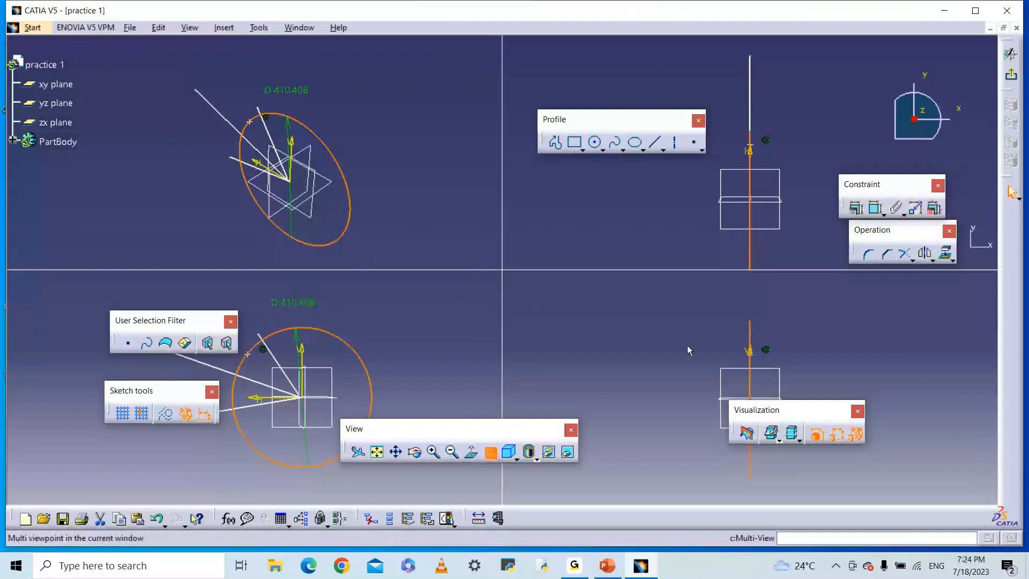
pyautogui.click(367, 193)
pyautogui.click(404, 347)
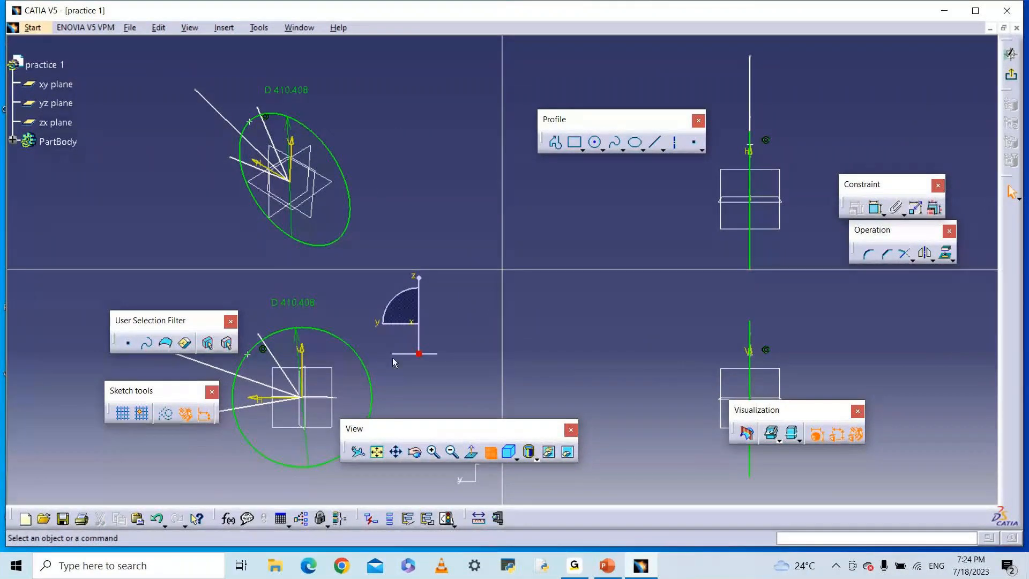
pyautogui.click(489, 456)
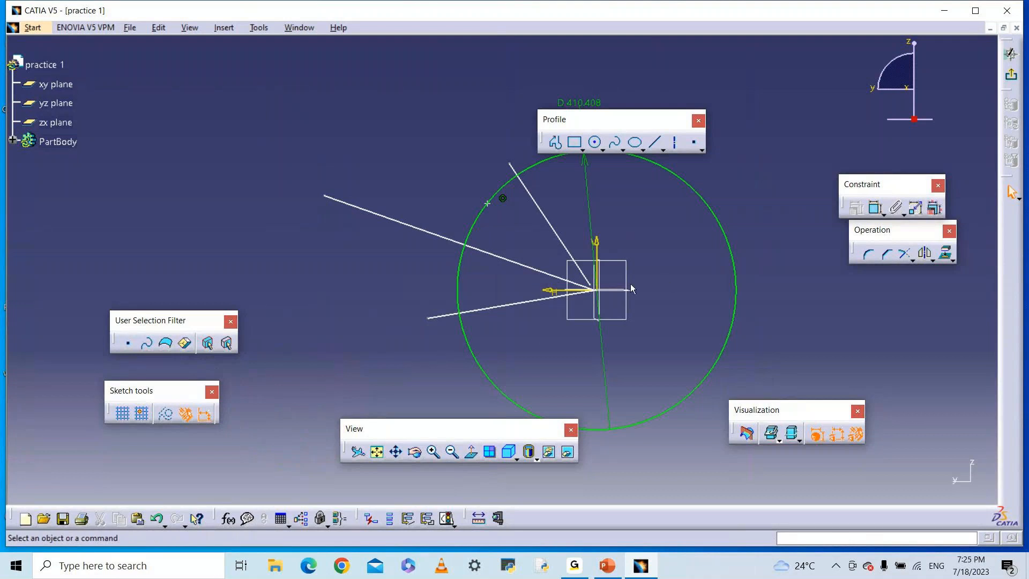
# Delete the coincidence constraint beside the point on the circle, and delete the point as well.
pyautogui.click(471, 453)
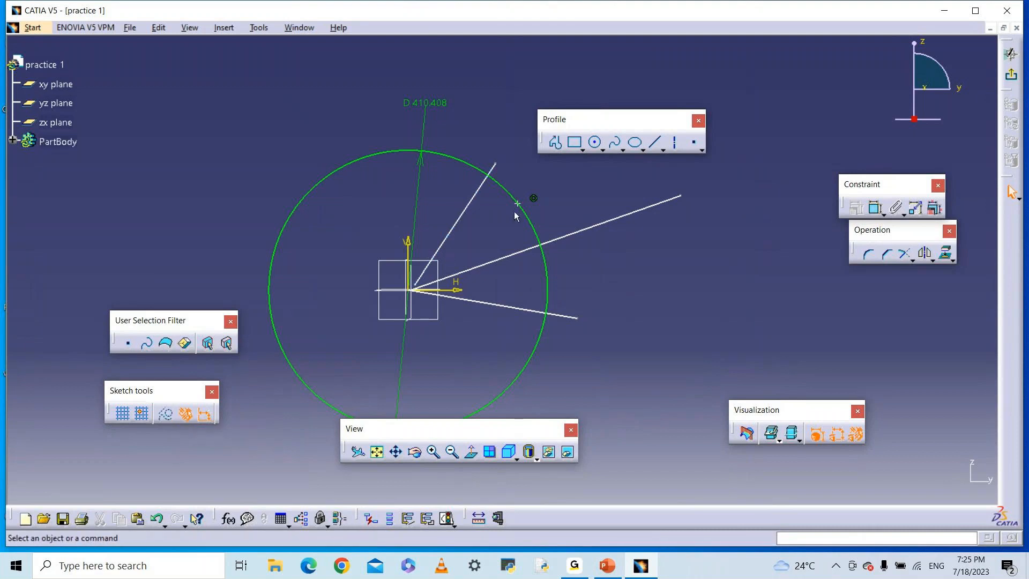
pyautogui.click(534, 203)
pyautogui.rightClick(535, 204)
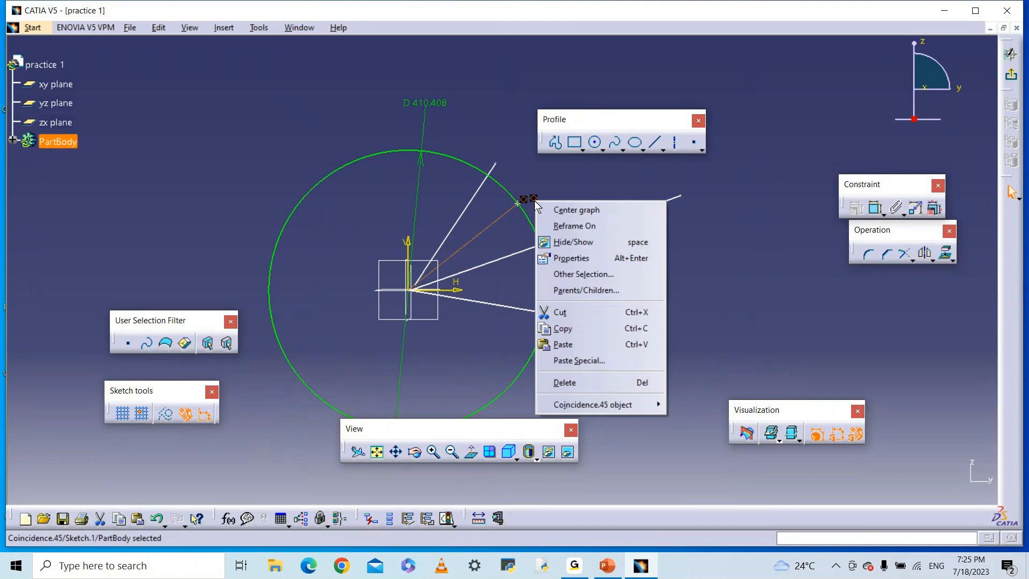
pyautogui.click(572, 384)
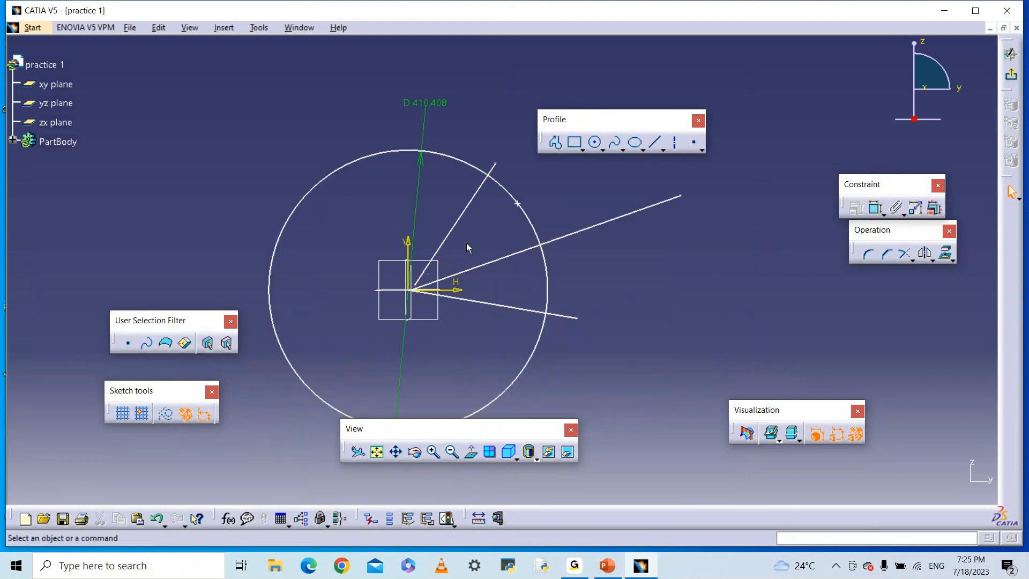
pyautogui.rightClick(524, 209)
pyautogui.click(558, 387)
# Select all the remaining sketch geometry, including the circle and the three lines, and delete it.
pyautogui.moveTo(142, 98)
pyautogui.mouseDown()
pyautogui.moveTo(597, 409)
pyautogui.moveTo(696, 454)
pyautogui.mouseUp()
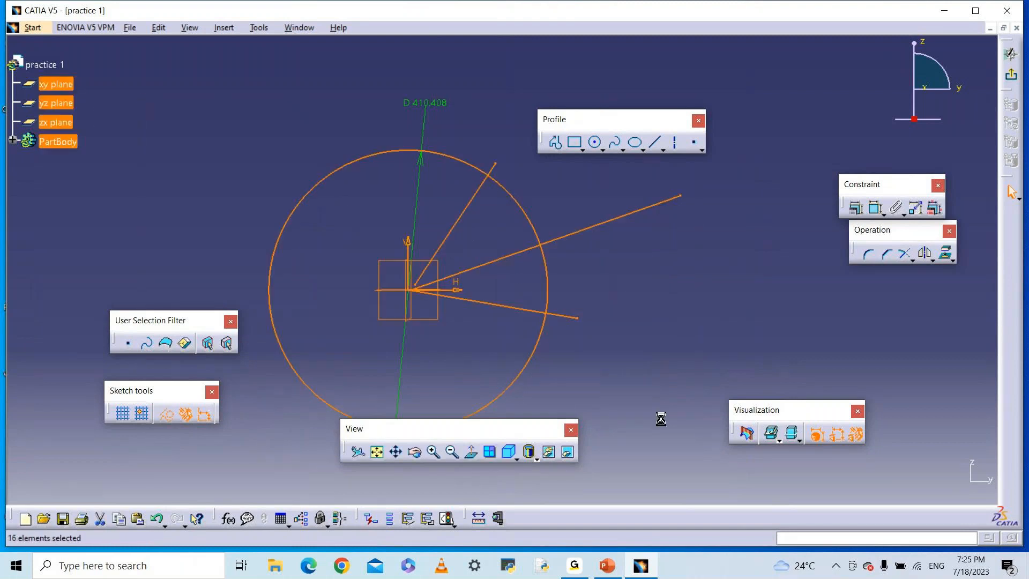
pyautogui.rightClick(538, 238)
pyautogui.click(569, 416)
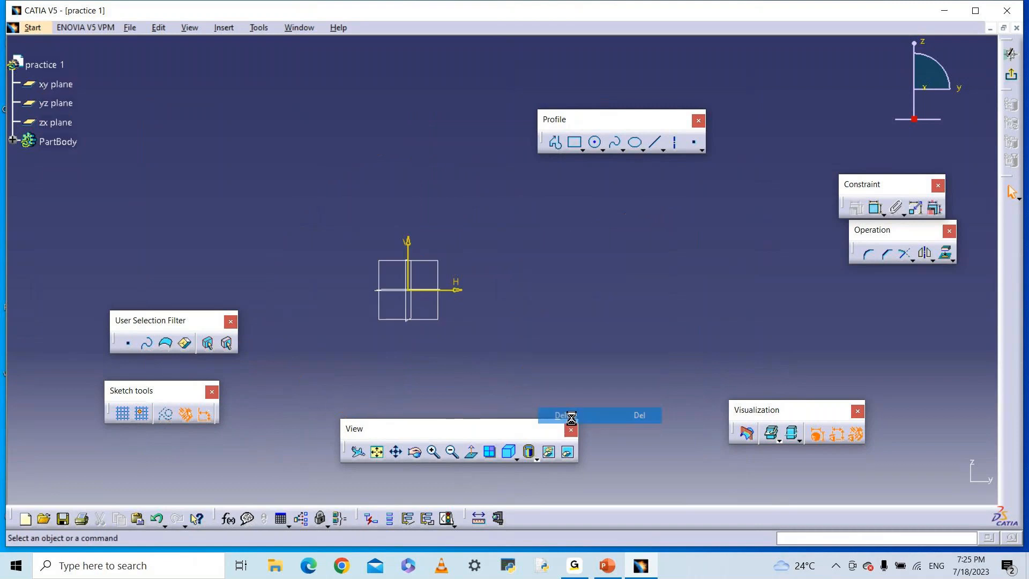
# View the empty sketch from its reverse side, return to the front side, and fit the sketch axes in the view.
pyautogui.click(476, 456)
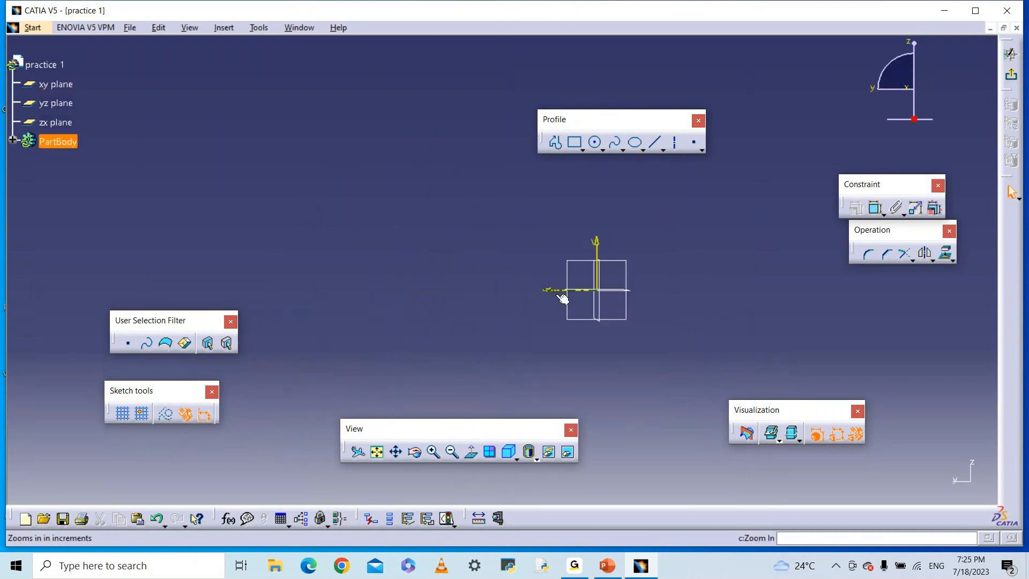
pyautogui.click(471, 452)
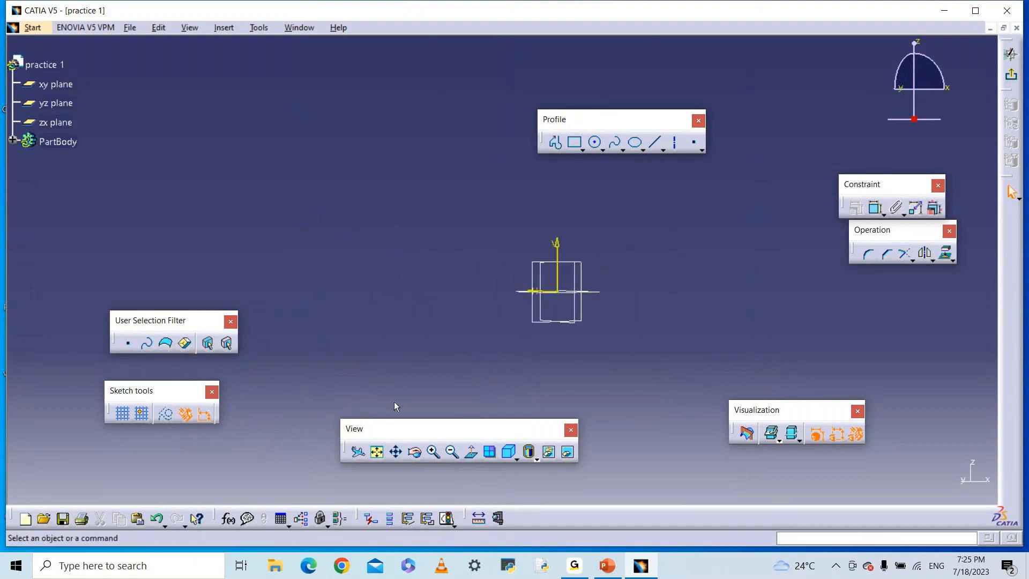
pyautogui.scroll(-2, 450, 317)
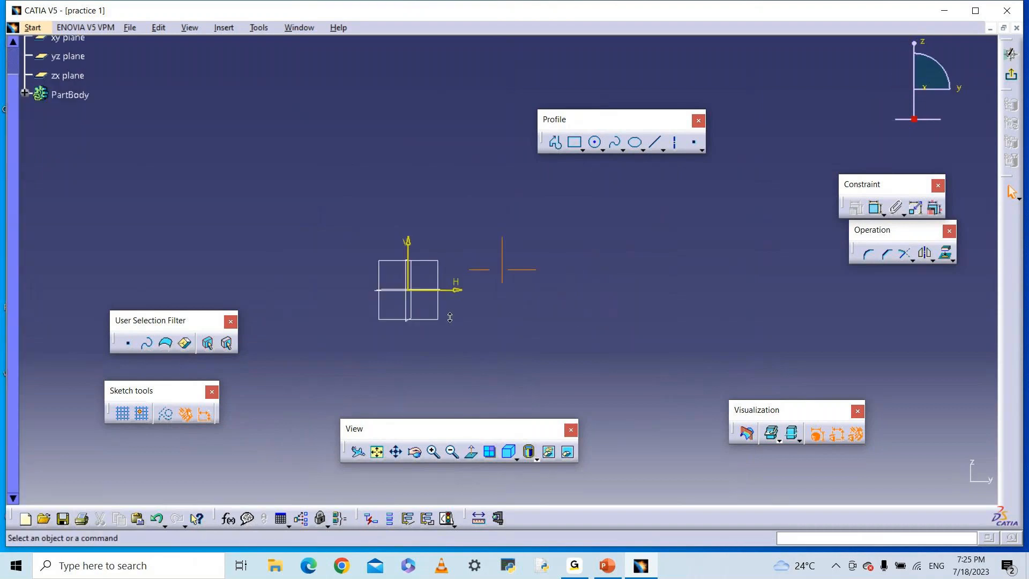
pyautogui.moveTo(449, 317); pyautogui.dragTo(393, 330, button='middle')
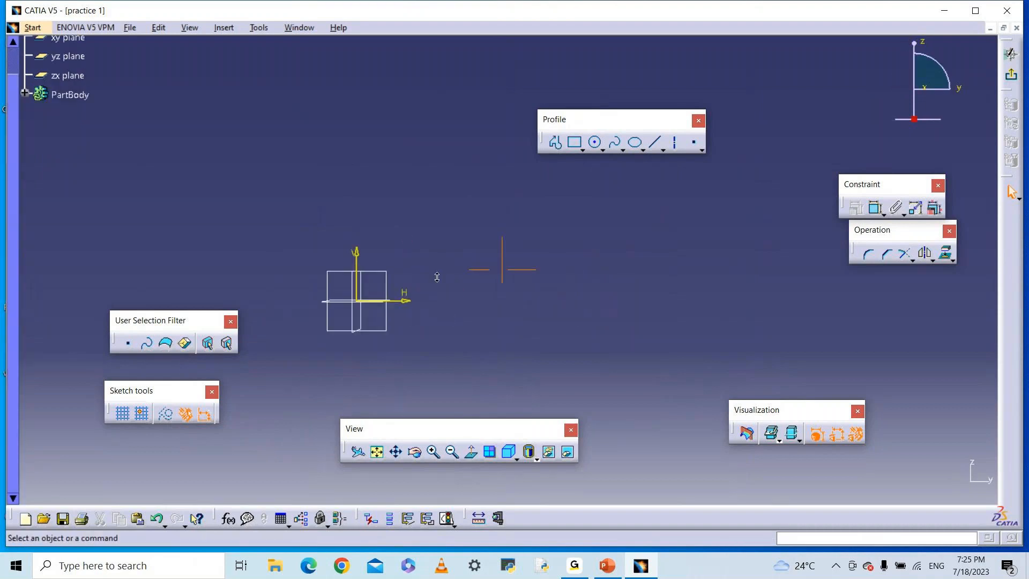
pyautogui.click(378, 452)
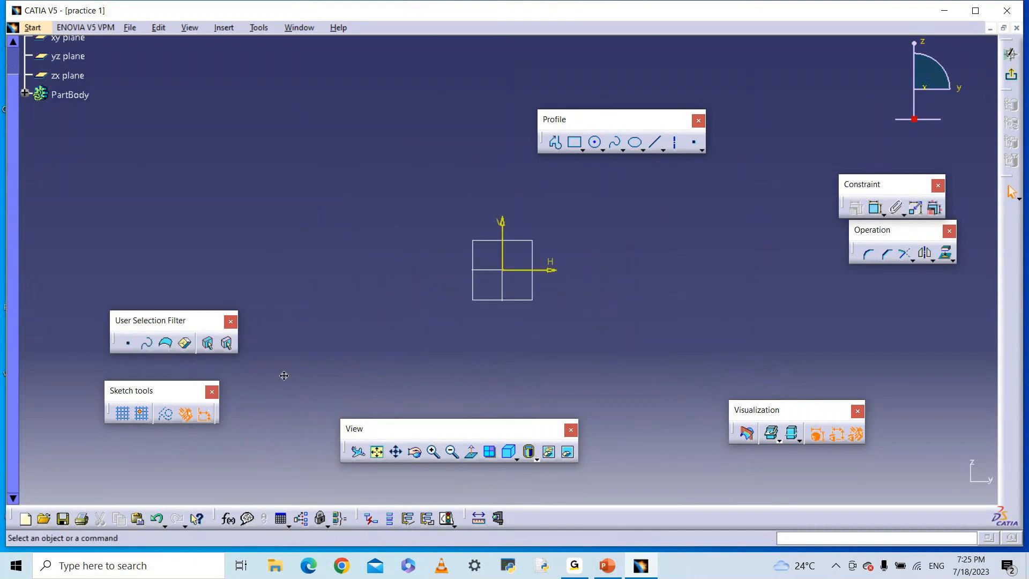
# Turn off automatic geometrical and dimensional constraints, and draw a centered rectangle about 44.8 by 16 mm at the sketch origin.
pyautogui.click(185, 417)
pyautogui.click(205, 413)
pyautogui.click(582, 150)
pyautogui.click(732, 162)
pyautogui.click(503, 270)
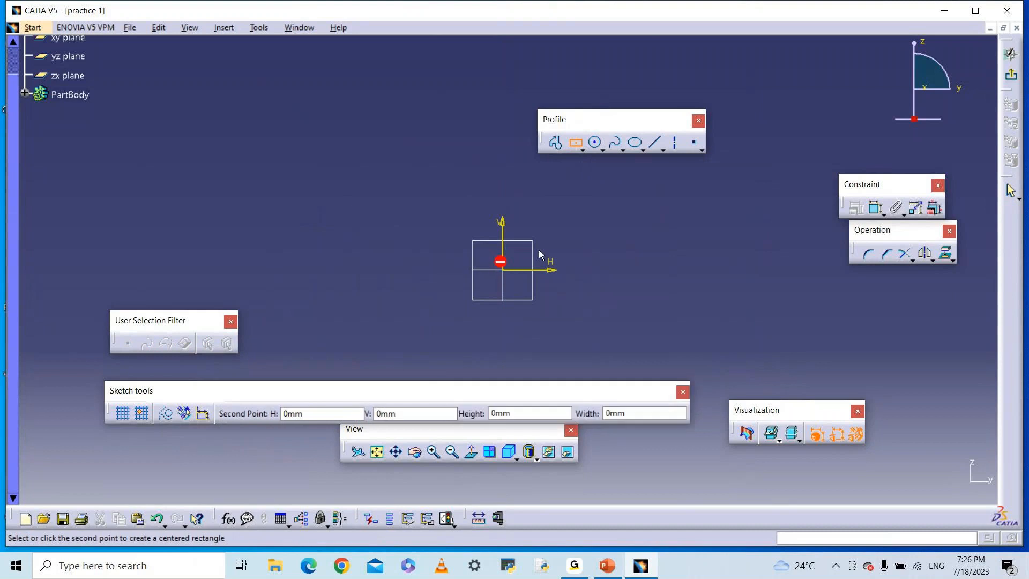
pyautogui.click(710, 196)
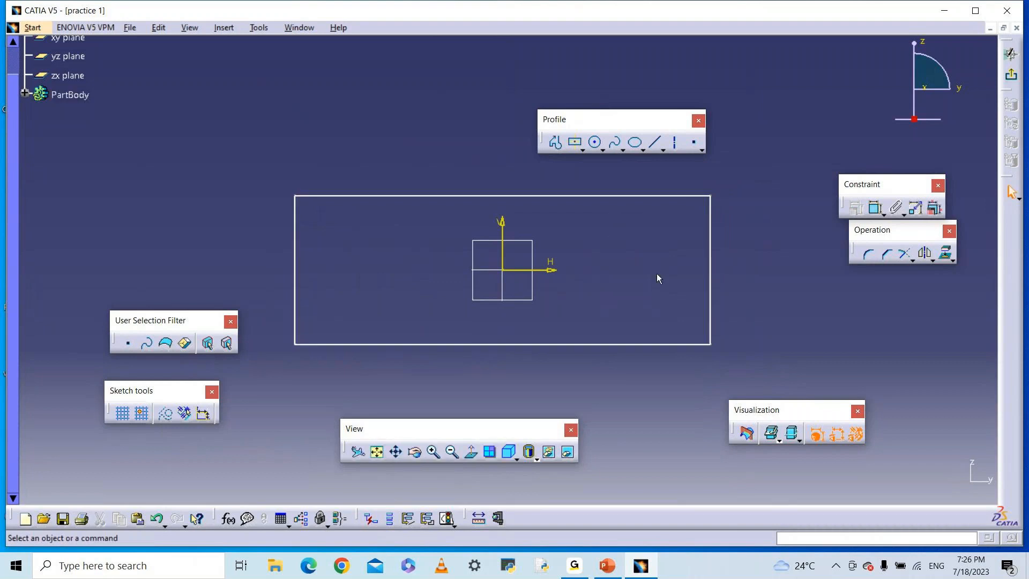
# Dimension the length of the rectangle's bottom edge and the height of its right edge.
pyautogui.click(876, 208)
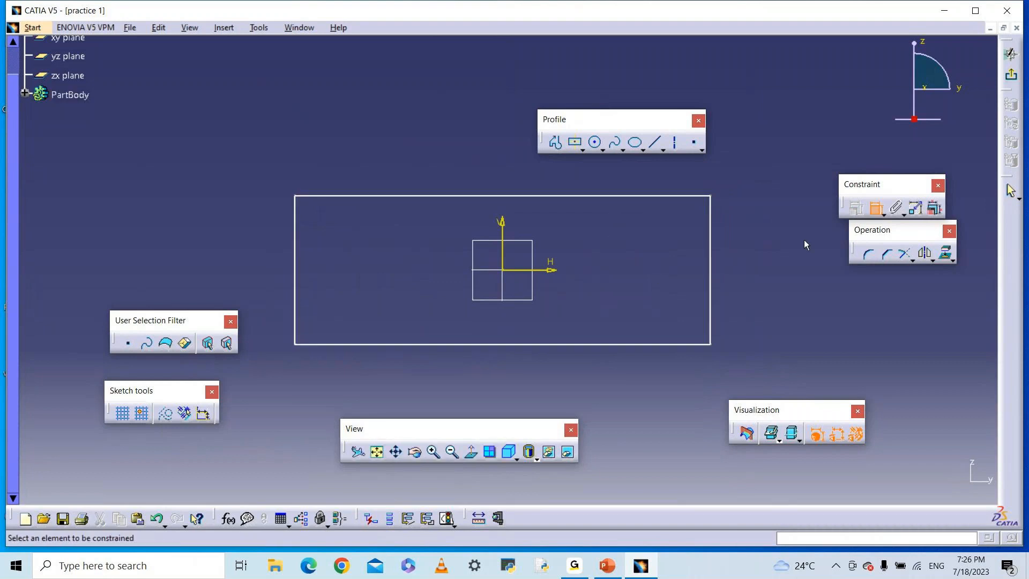
pyautogui.click(533, 344)
pyautogui.click(534, 374)
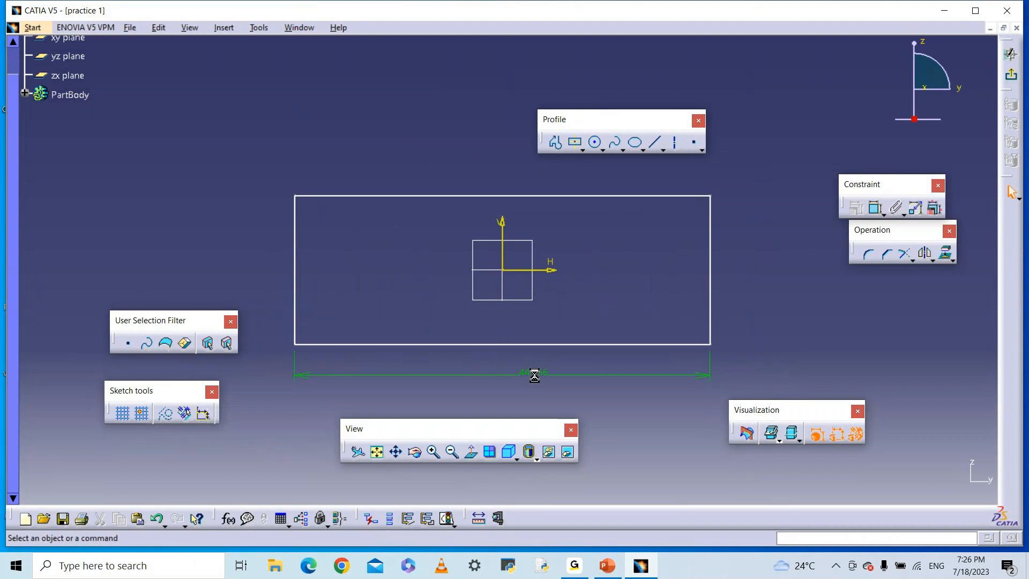
pyautogui.click(876, 208)
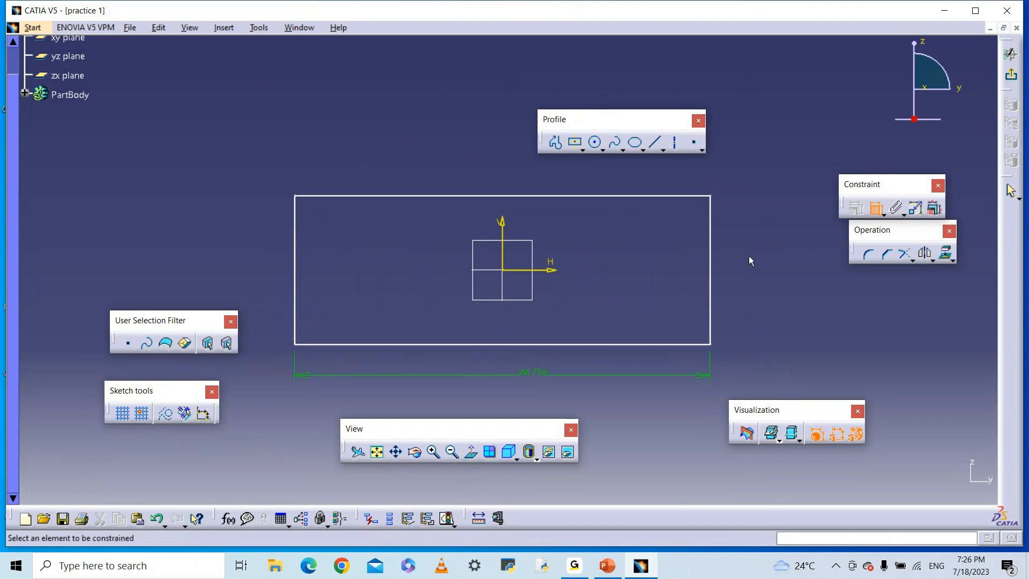
pyautogui.click(714, 267)
pyautogui.click(778, 267)
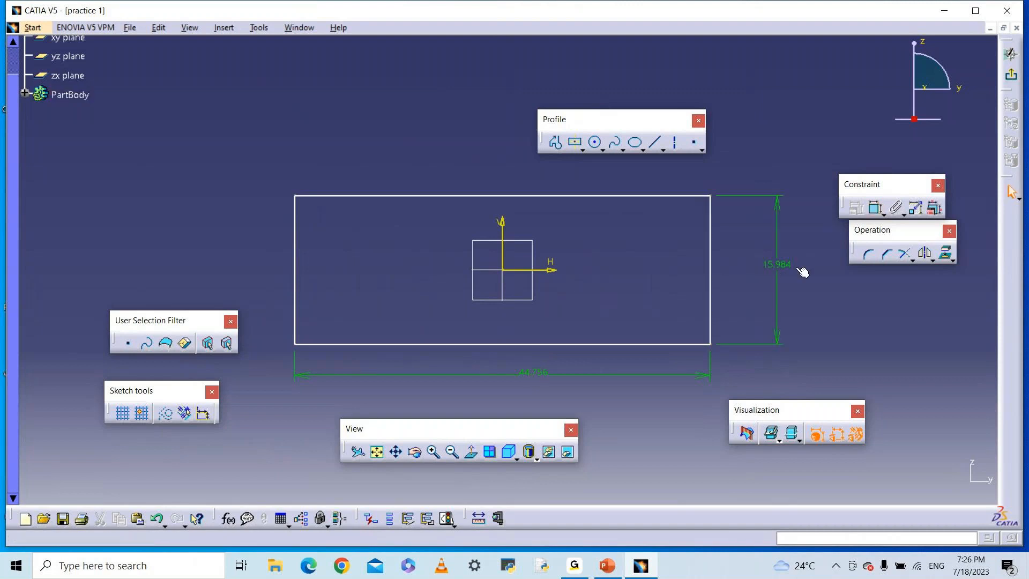
# Dimension the length of the rectangle's top edge and the height of its left edge.
pyautogui.click(876, 209)
pyautogui.click(566, 196)
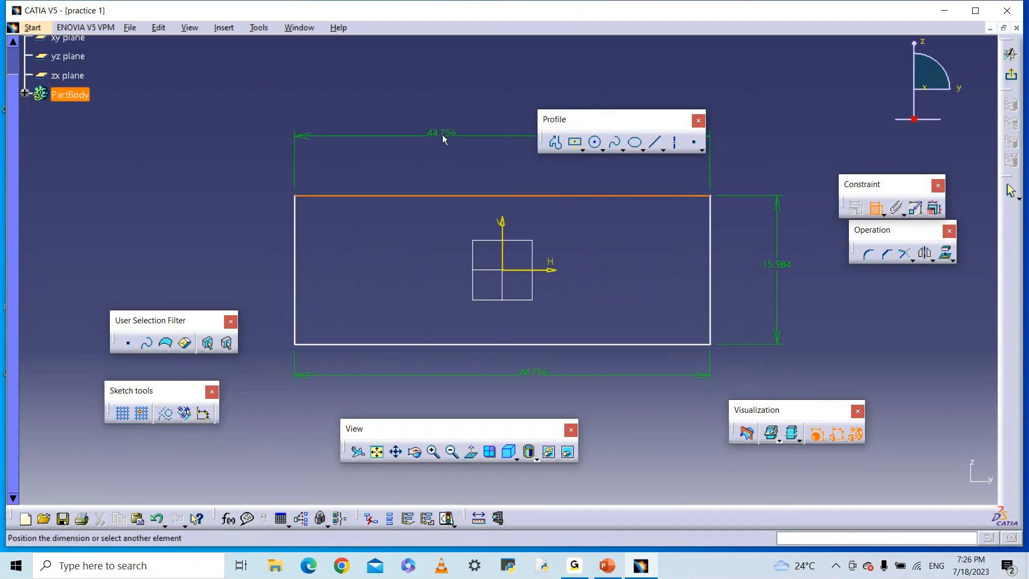
pyautogui.click(442, 136)
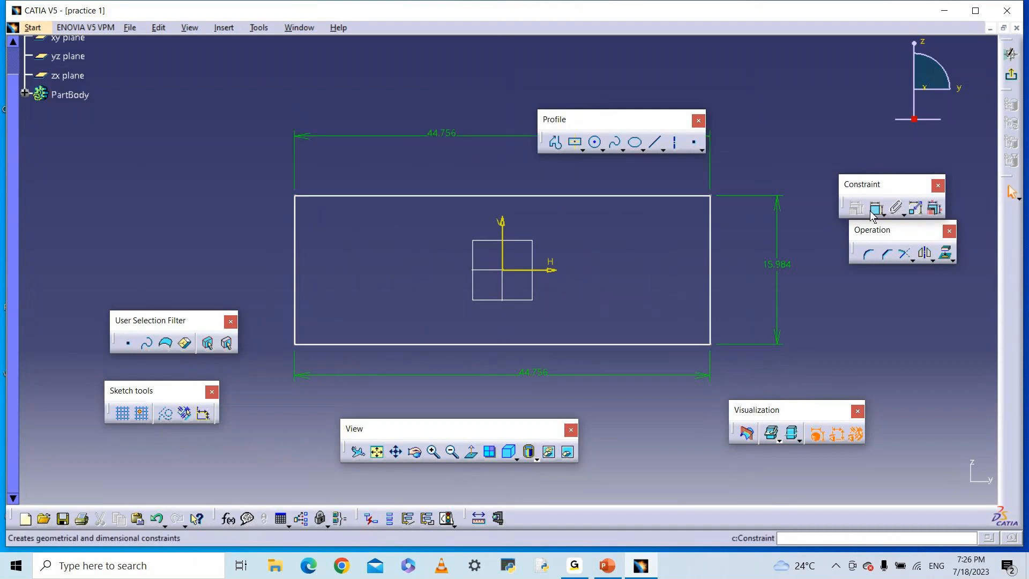
pyautogui.click(295, 294)
pyautogui.click(251, 275)
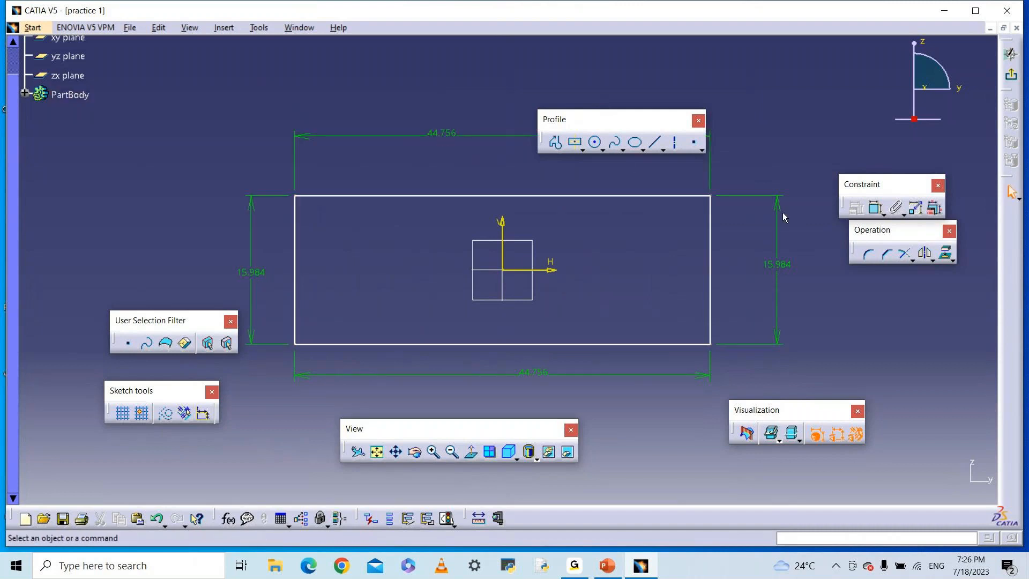
pyautogui.click(876, 209)
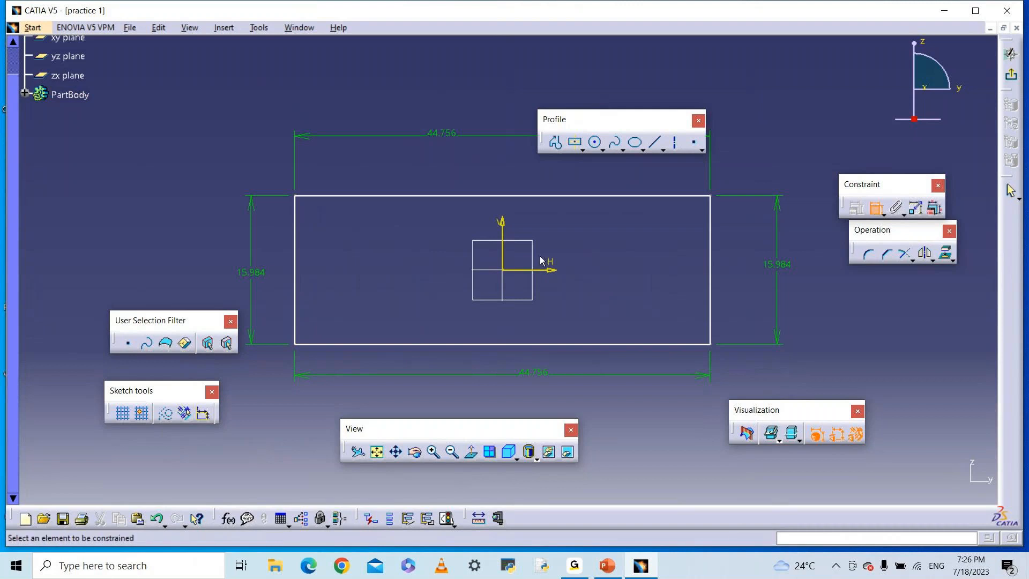
pyautogui.click(509, 256)
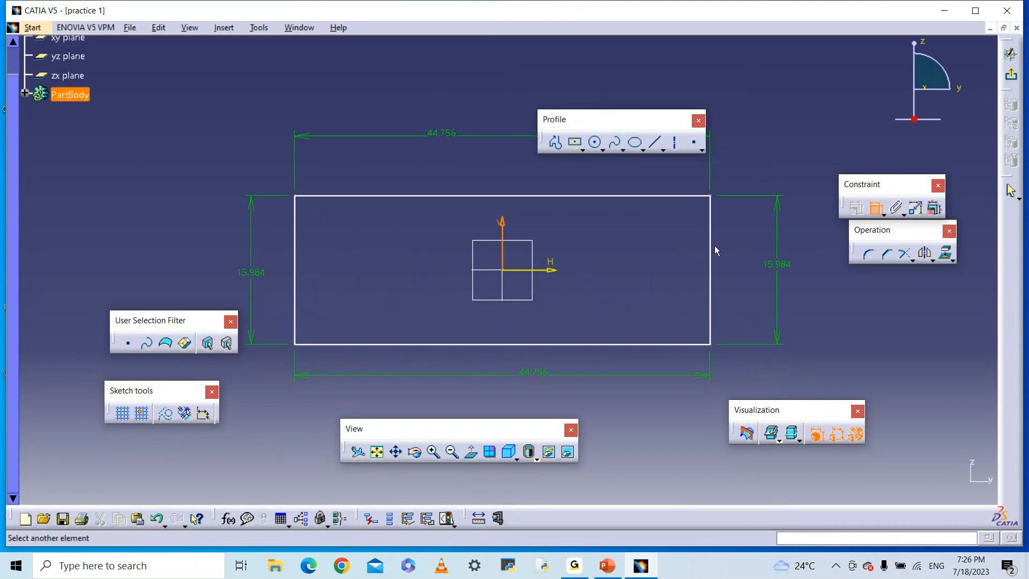
pyautogui.click(712, 252)
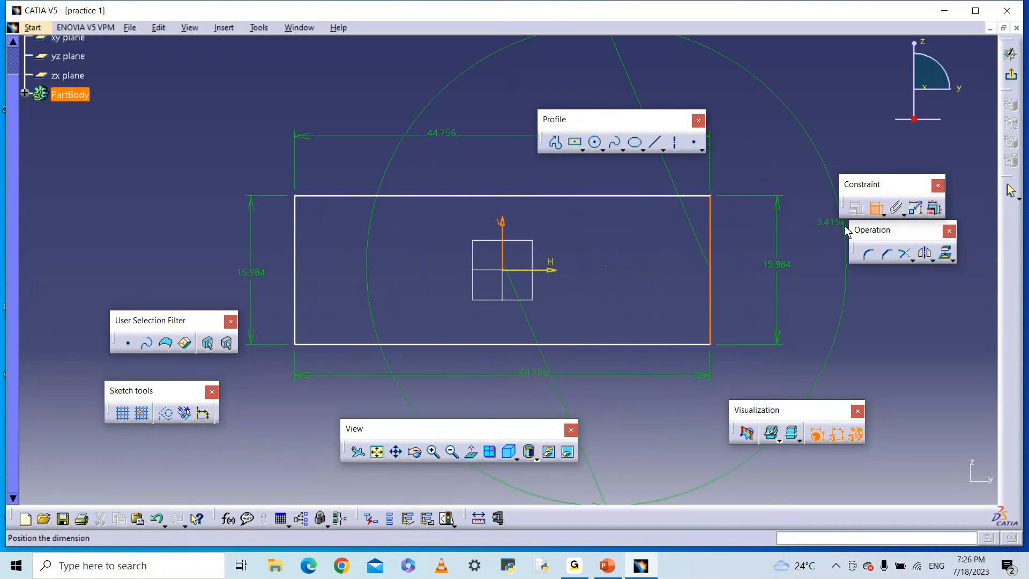
pyautogui.click(877, 209)
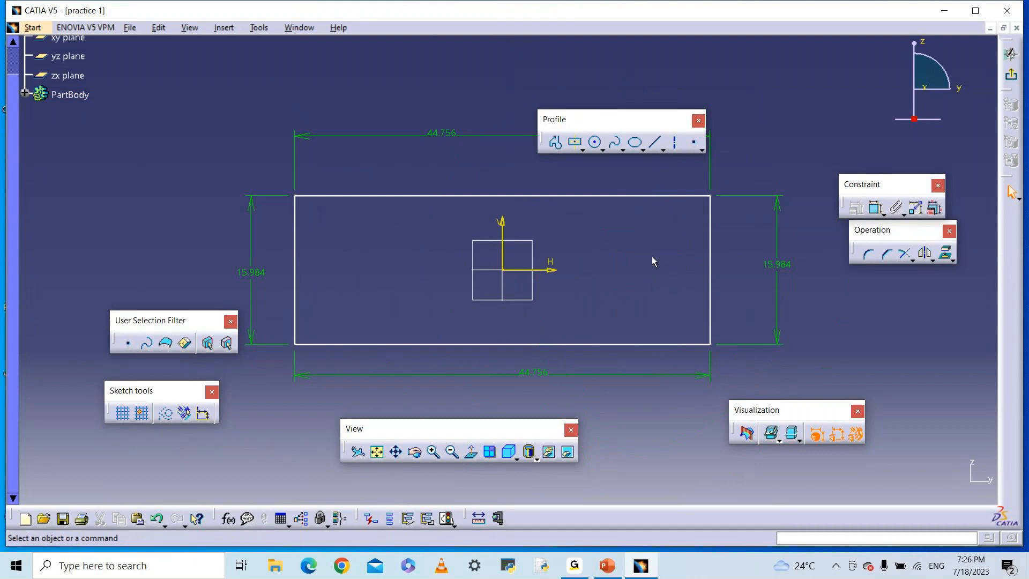
# Add an angle constraint between the vertical axis and the rectangle's right edge, placing it inside the rectangle.
pyautogui.click(876, 209)
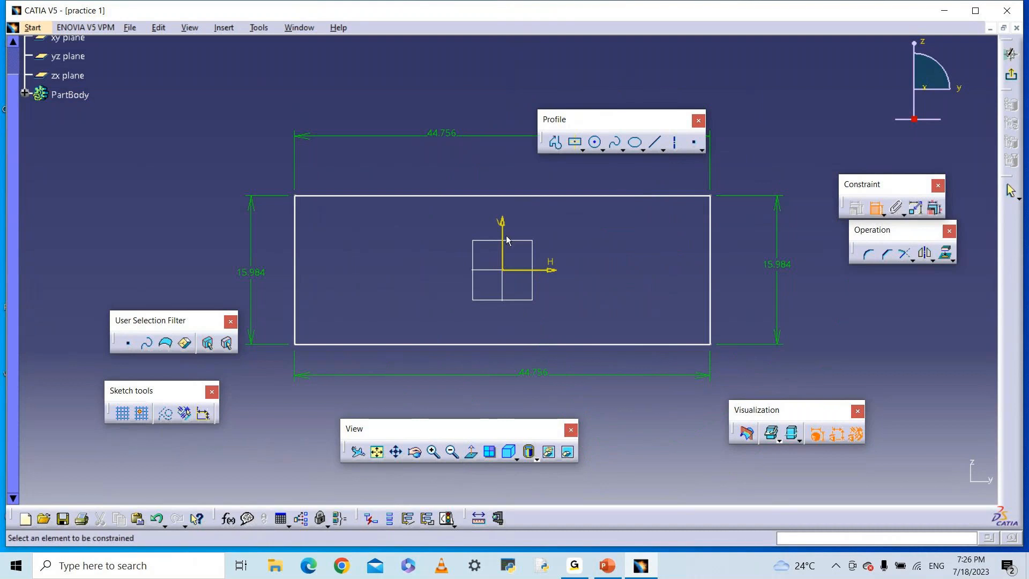
pyautogui.click(712, 241)
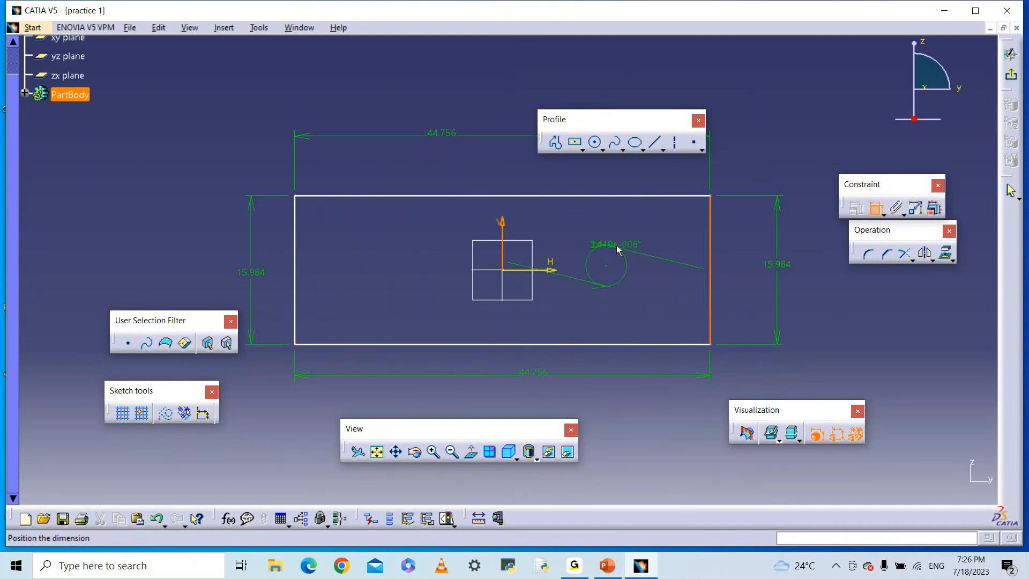
pyautogui.click(623, 223)
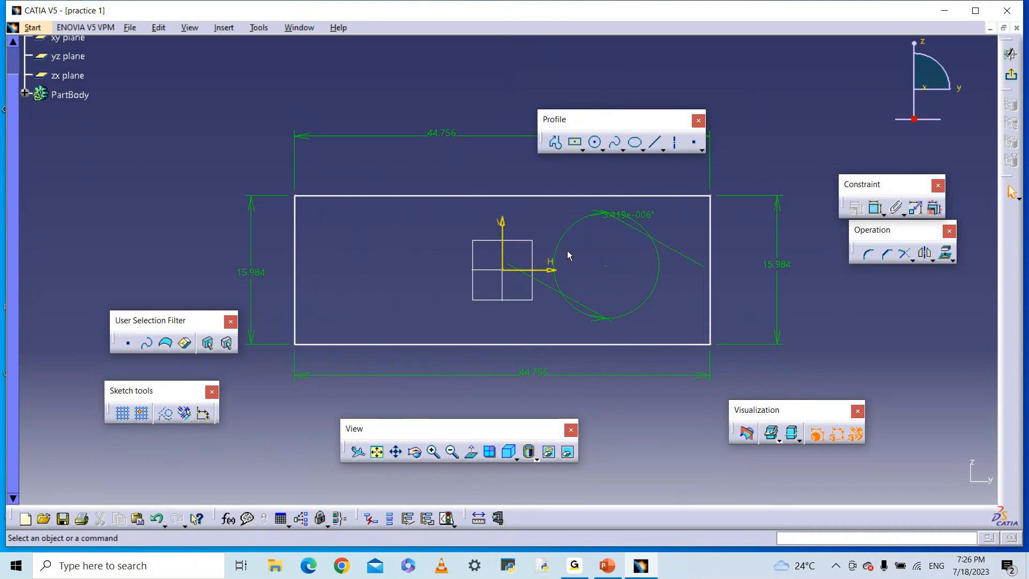
pyautogui.click(877, 209)
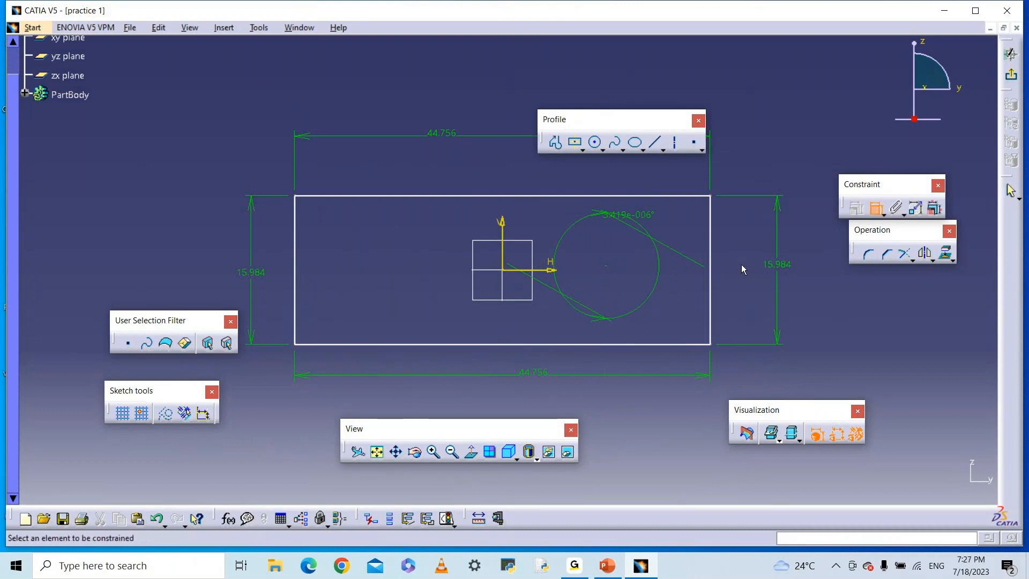
pyautogui.click(709, 289)
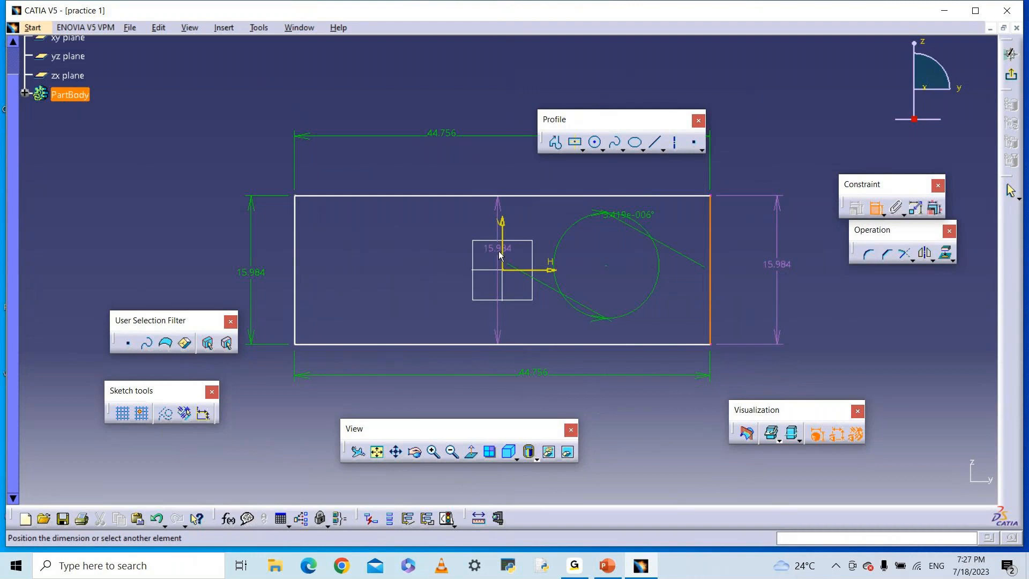
pyautogui.click(508, 224)
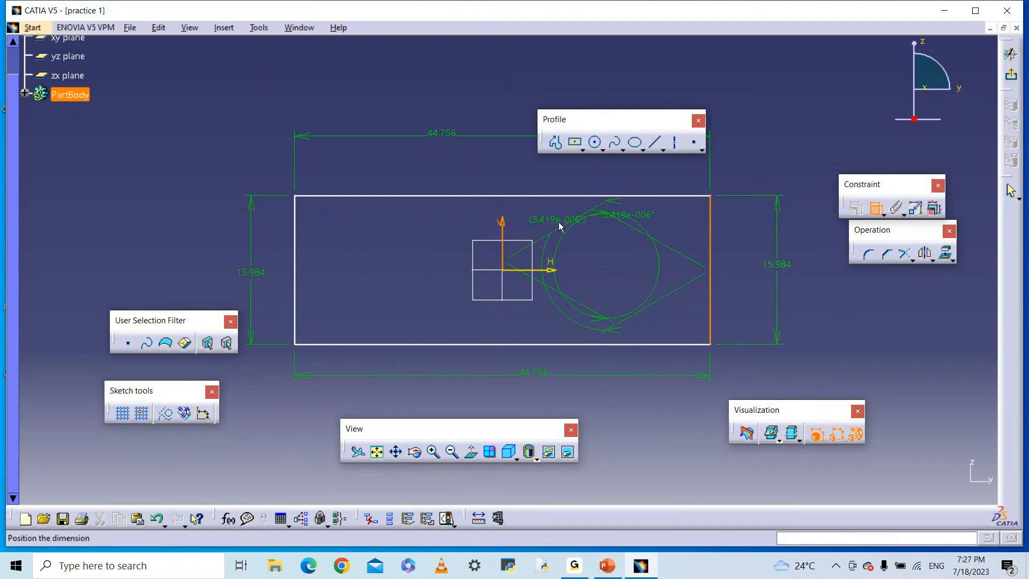
# Dimension the distance from the horizontal axis to the rectangle's top edge, placing it inside the left part of the rectangle.
pyautogui.click(874, 215)
pyautogui.click(547, 270)
pyautogui.click(549, 196)
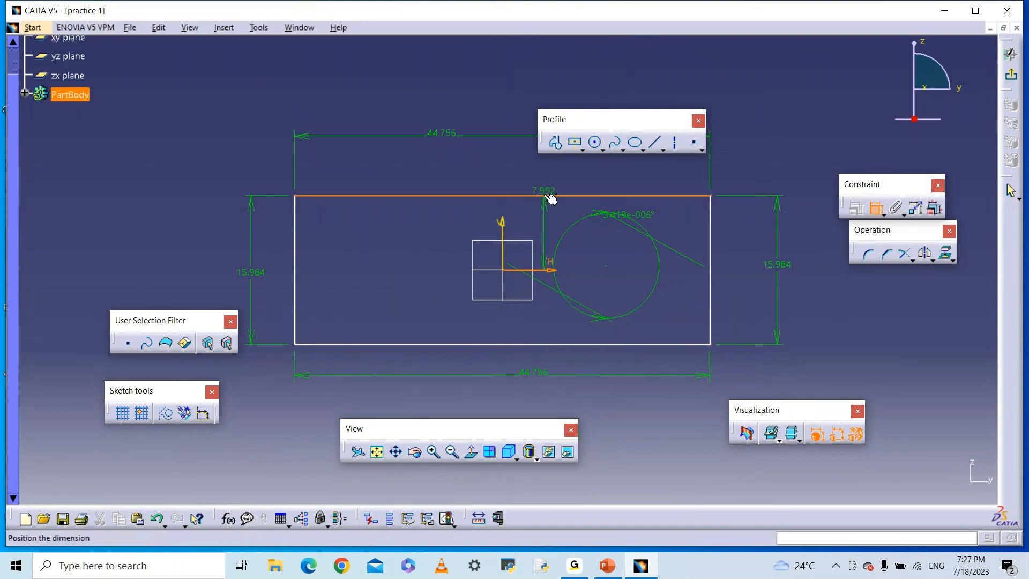
pyautogui.click(348, 225)
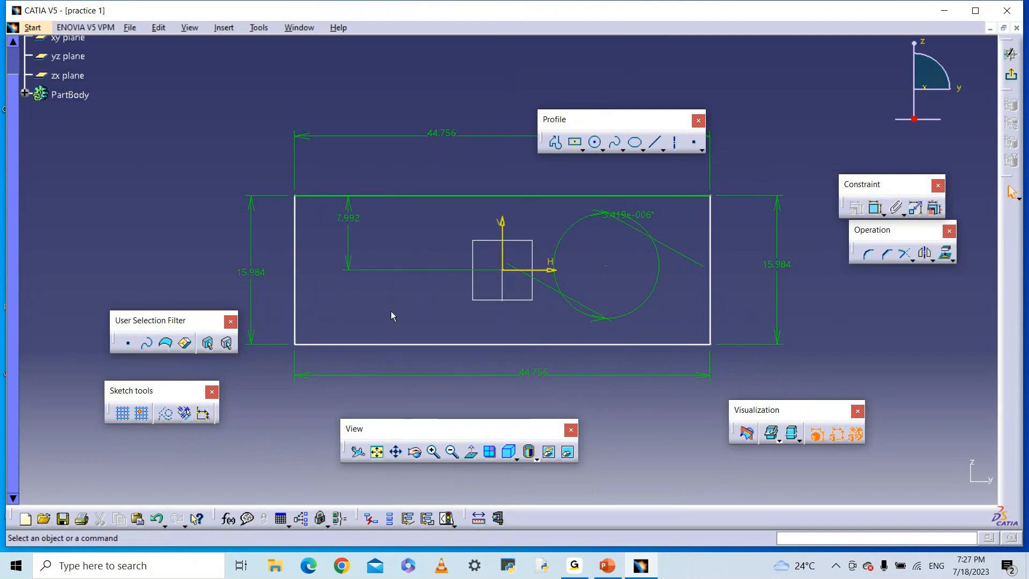
# Turn on automatic geometrical constraints, and draw a smaller centered rectangle at the sketch origin inside the large one.
pyautogui.click(187, 414)
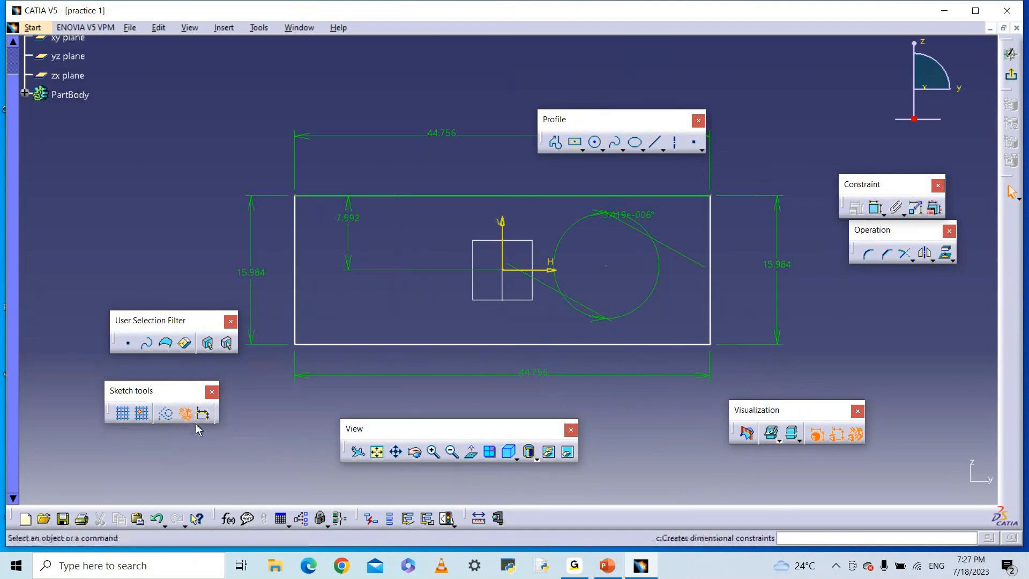
pyautogui.click(577, 143)
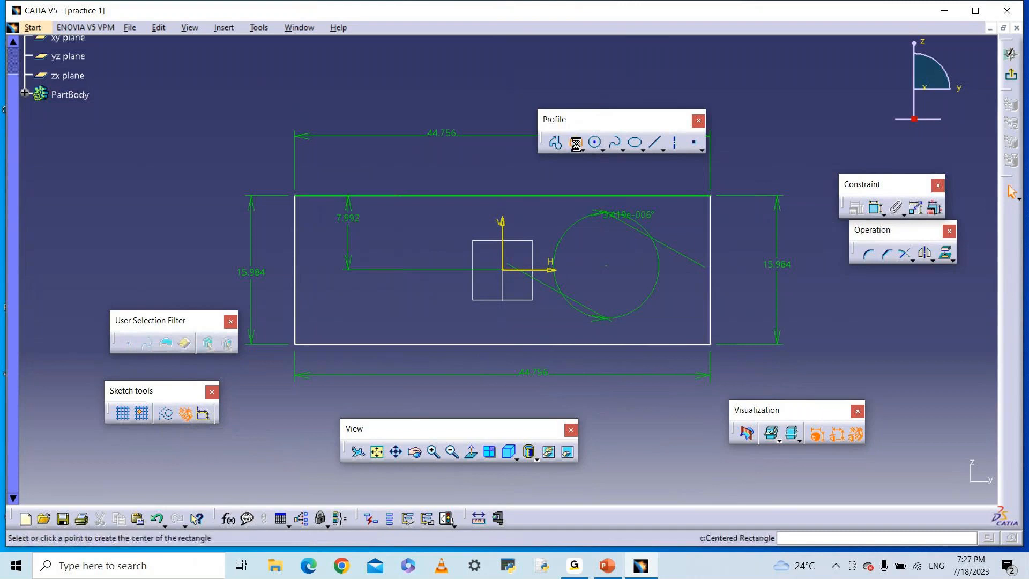
pyautogui.click(498, 275)
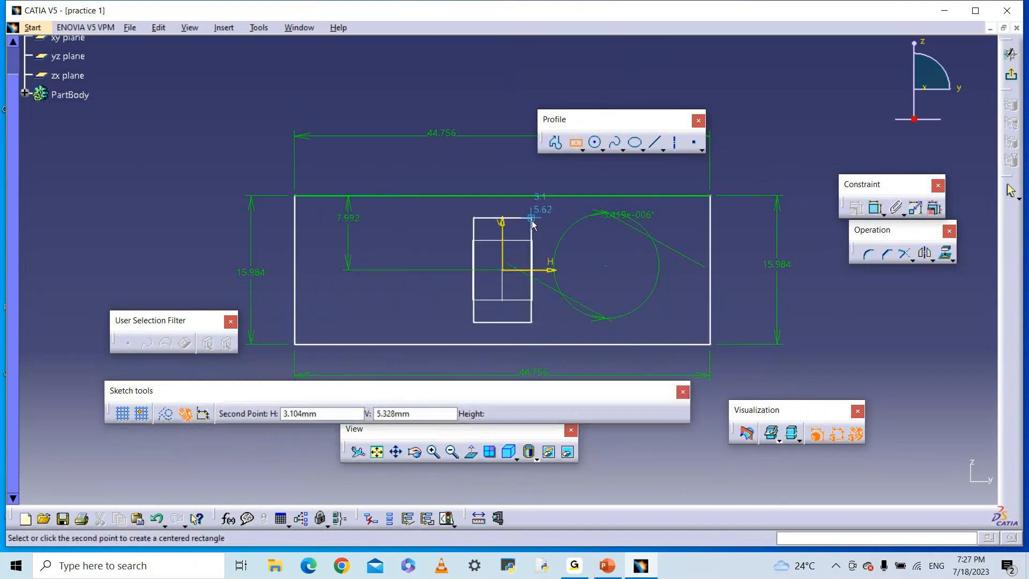
pyautogui.click(550, 226)
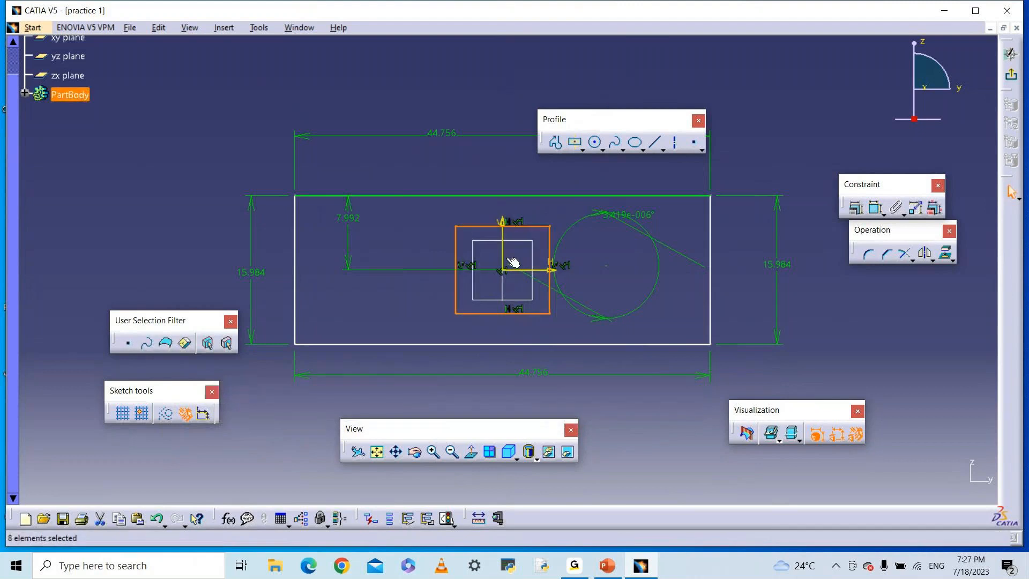
# Inspect the equidistance constraints created automatically between the smaller rectangle's opposite edges and the sketch origin.
pyautogui.click(426, 243)
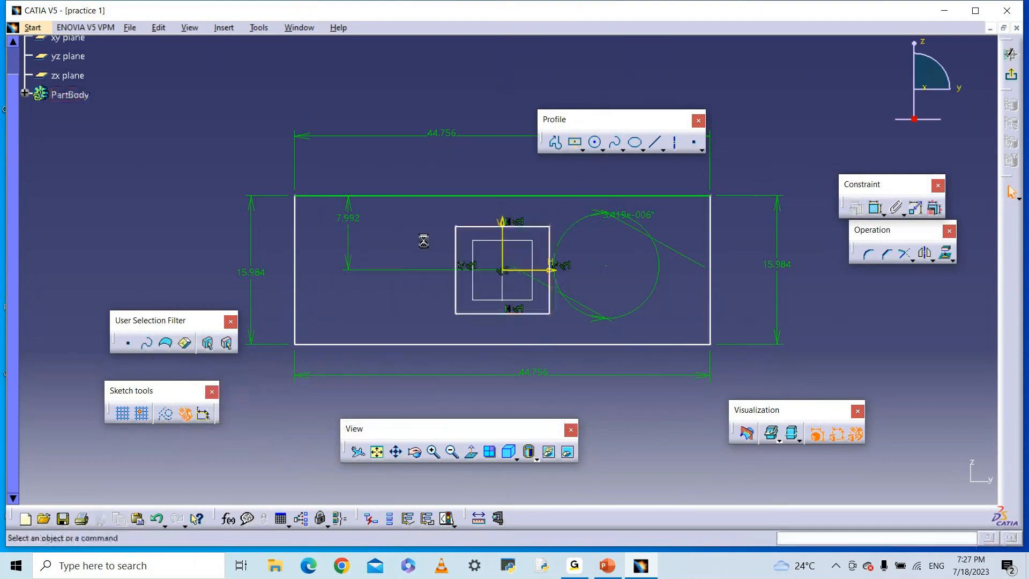
pyautogui.click(526, 223)
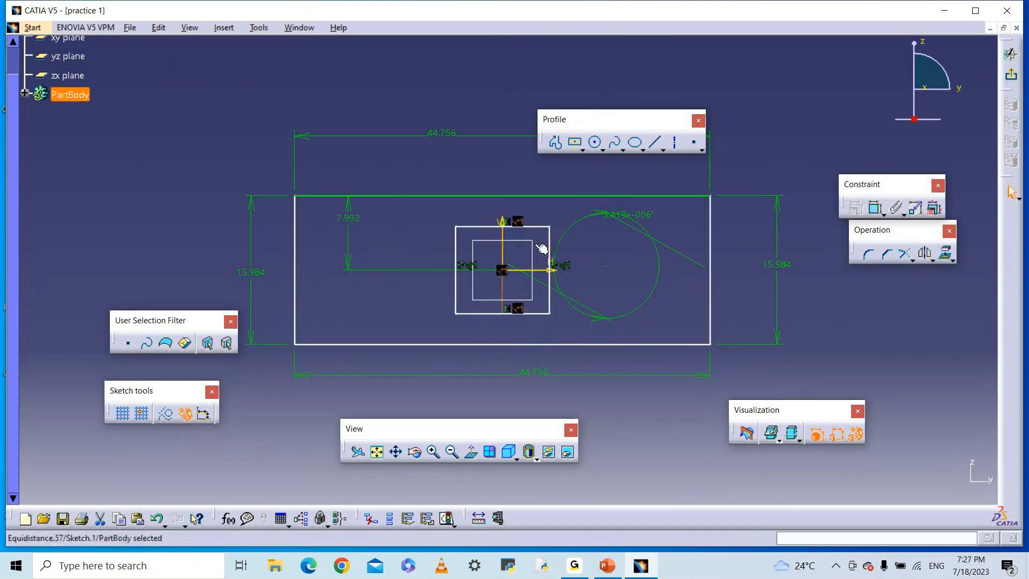
pyautogui.click(504, 272)
pyautogui.click(467, 265)
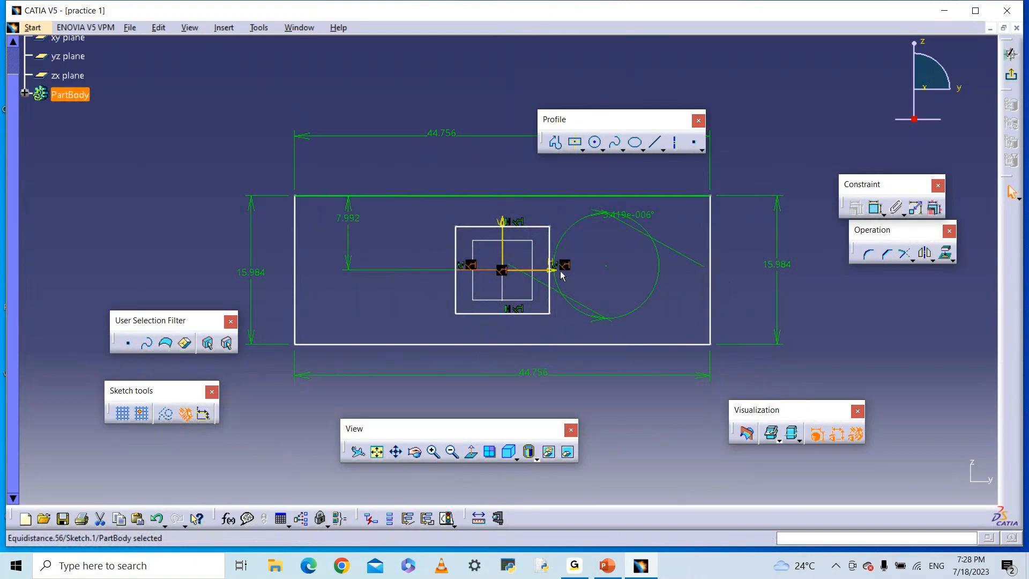
# Turn on automatic dimensional constraints, and hide the angle constraint between the vertical axis and the large rectangle's right edge.
pyautogui.click(204, 415)
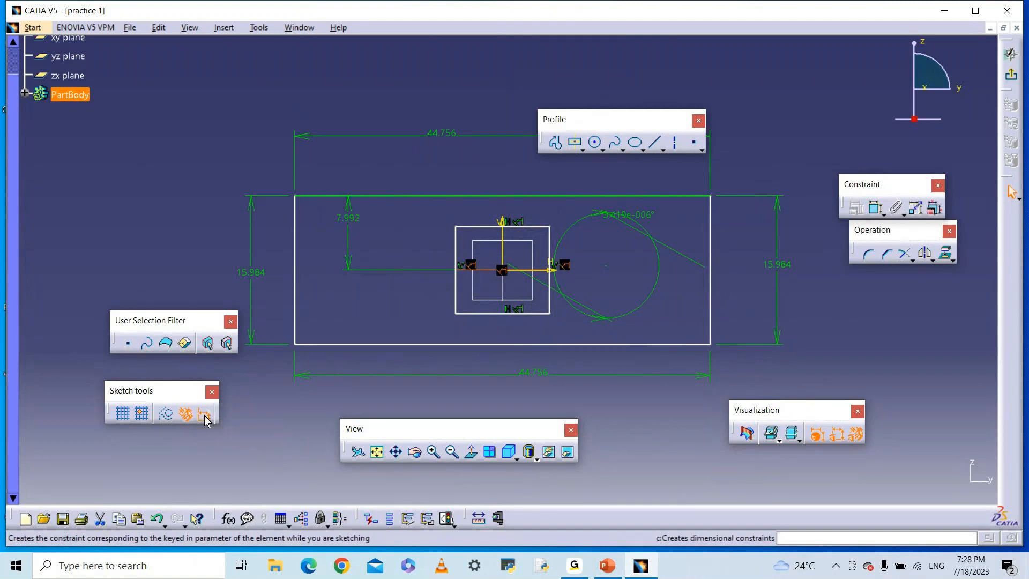
pyautogui.click(532, 226)
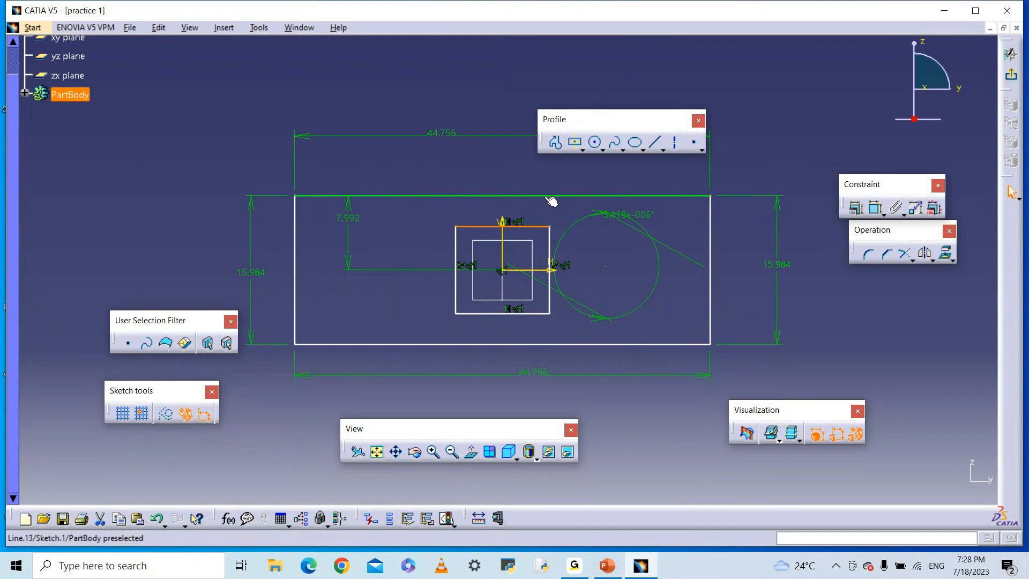
pyautogui.click(578, 362)
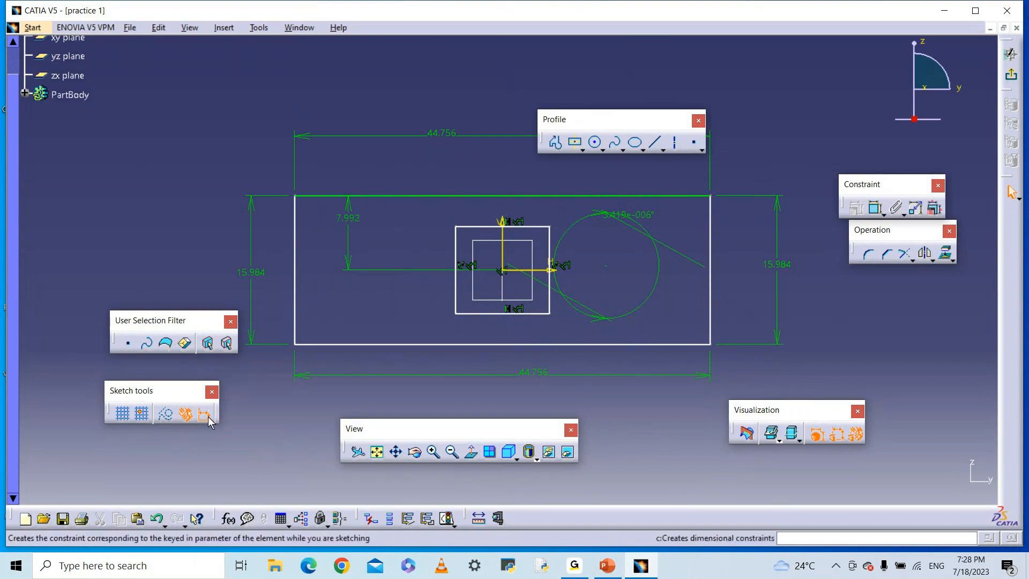
pyautogui.rightClick(666, 248)
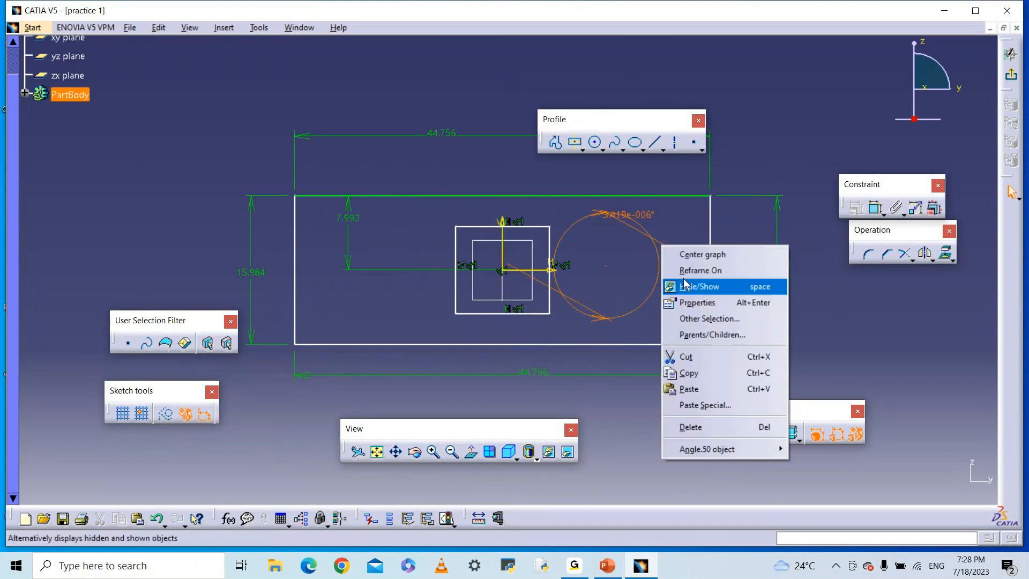
pyautogui.click(685, 285)
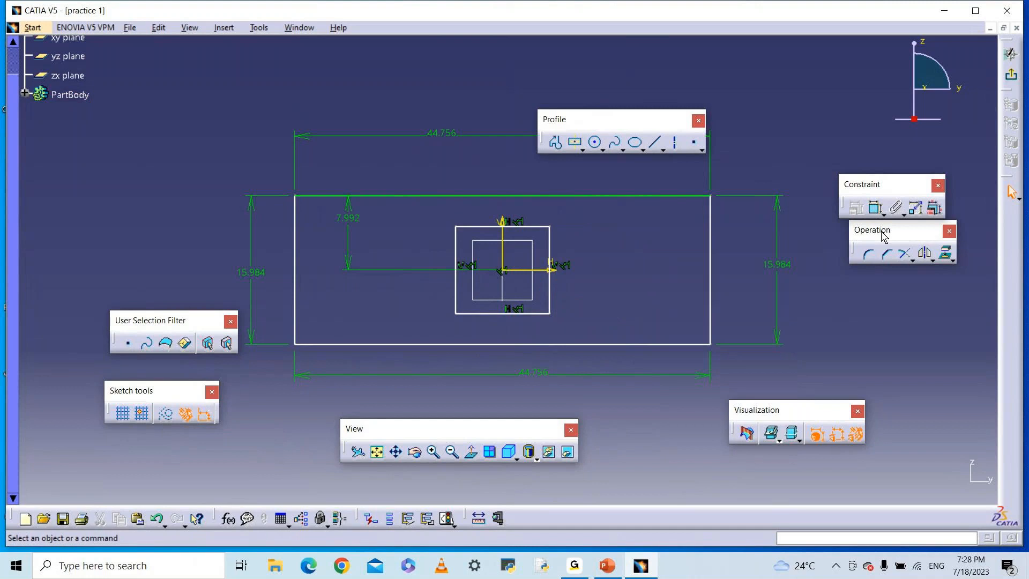
pyautogui.click(876, 208)
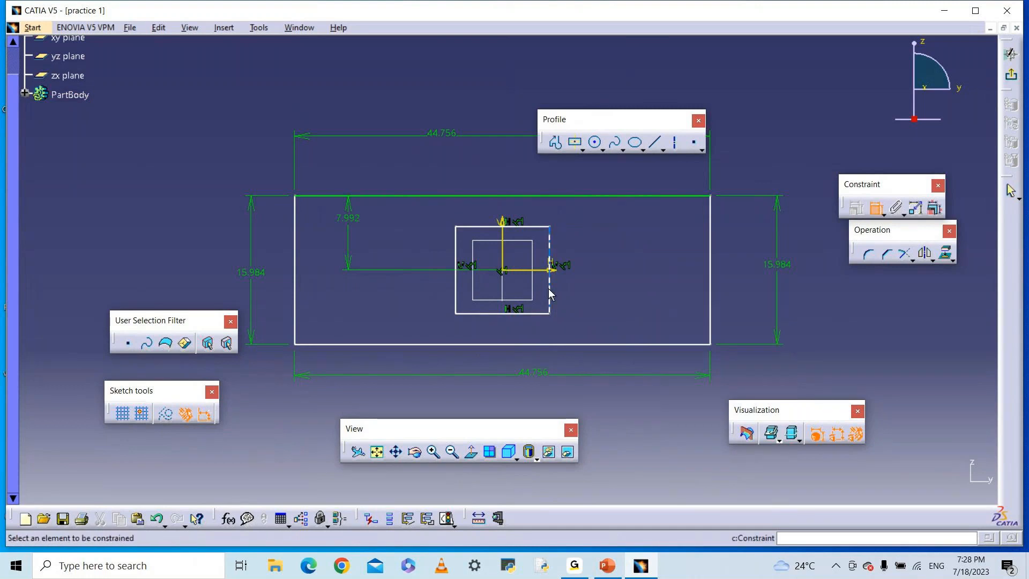
pyautogui.click(503, 254)
pyautogui.click(709, 256)
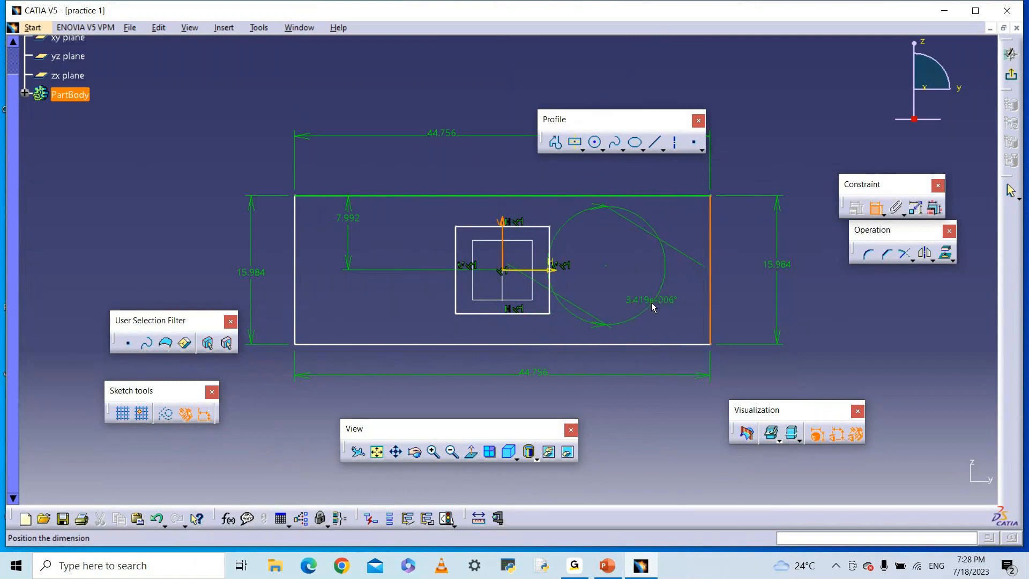
# Dimension the distance from the sketch origin to the large rectangle's right edge, placing it inside the rectangle.
pyautogui.click(876, 208)
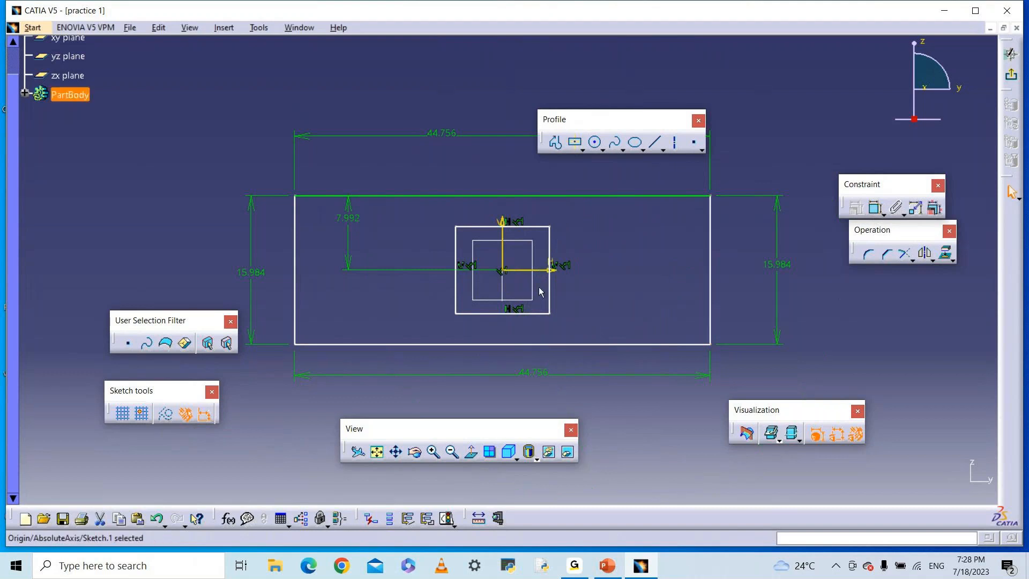
pyautogui.click(709, 287)
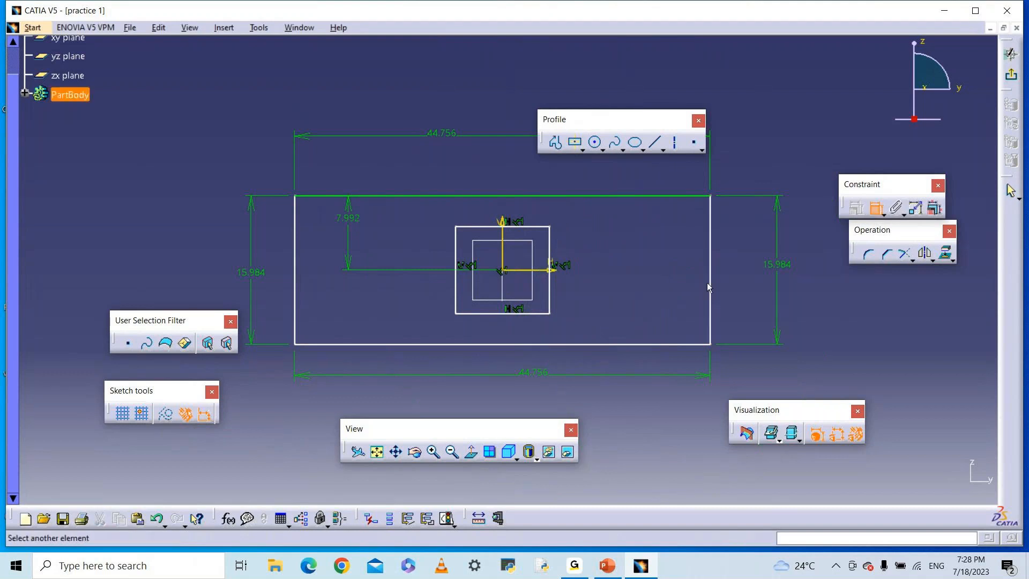
pyautogui.click(707, 283)
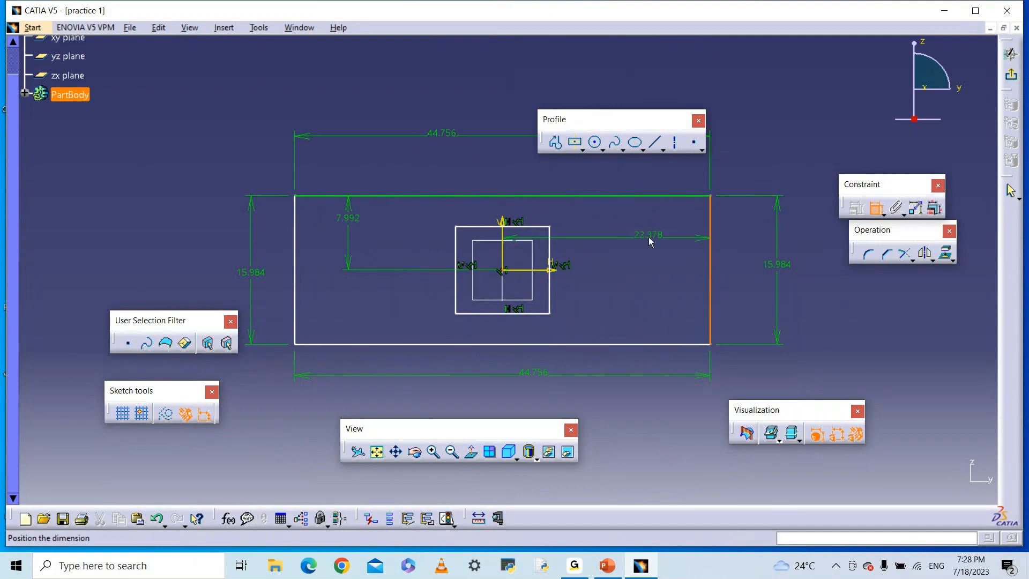
pyautogui.click(648, 249)
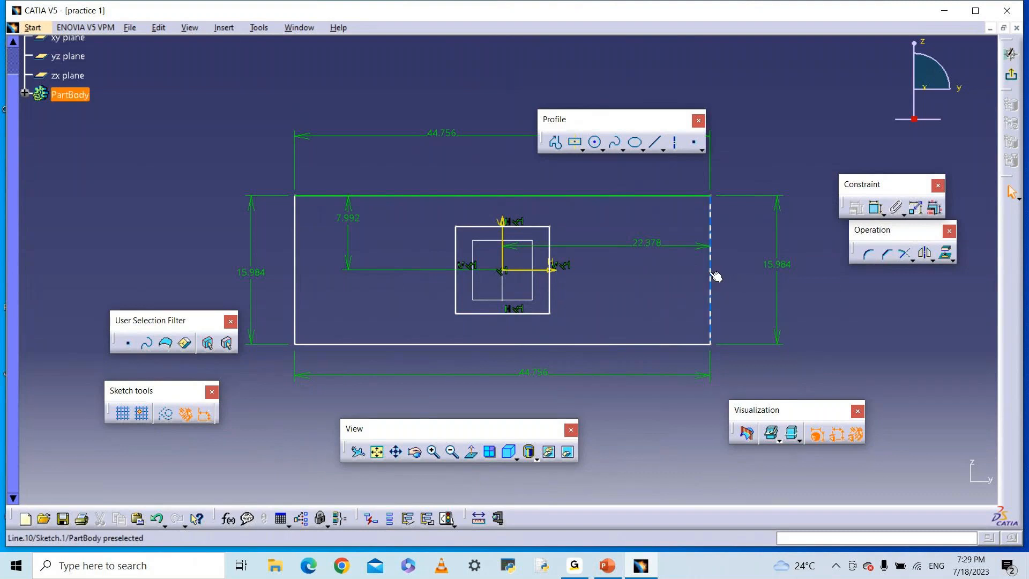
# Try an angle constraint between the vertical axis and the large rectangle's right edge, and delete it.
pyautogui.click(876, 208)
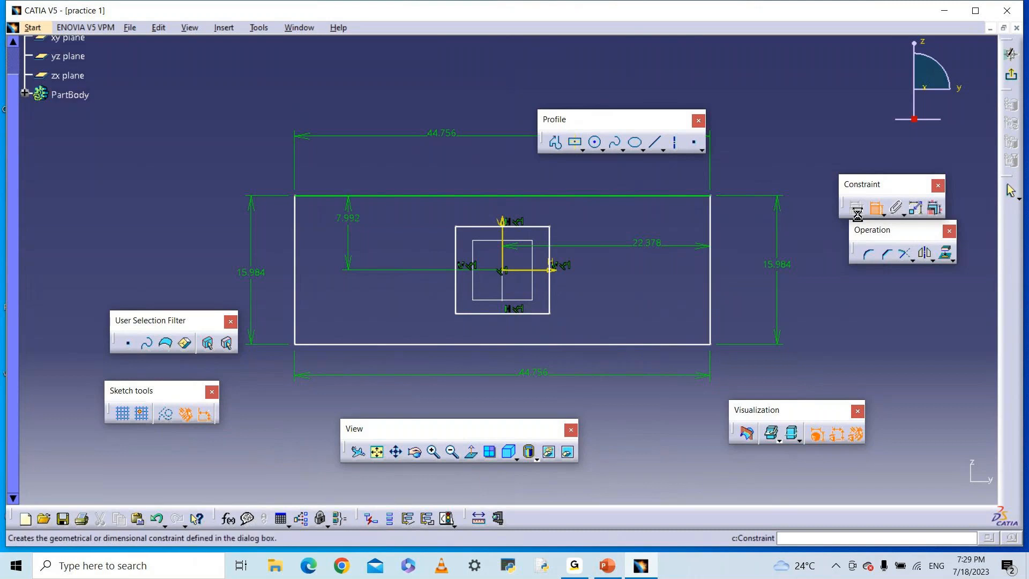
pyautogui.click(504, 256)
pyautogui.click(711, 286)
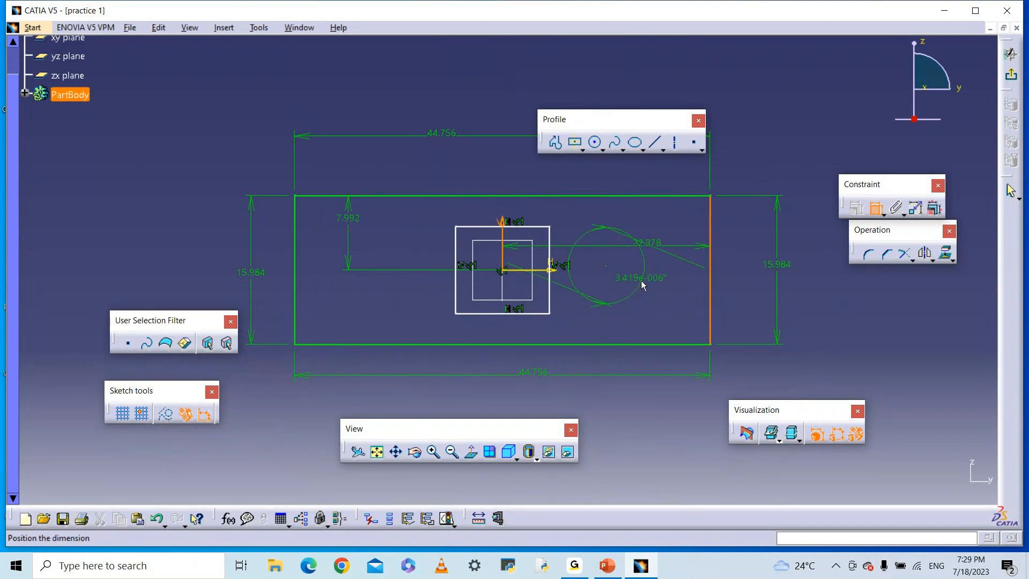
pyautogui.click(640, 281)
pyautogui.rightClick(641, 281)
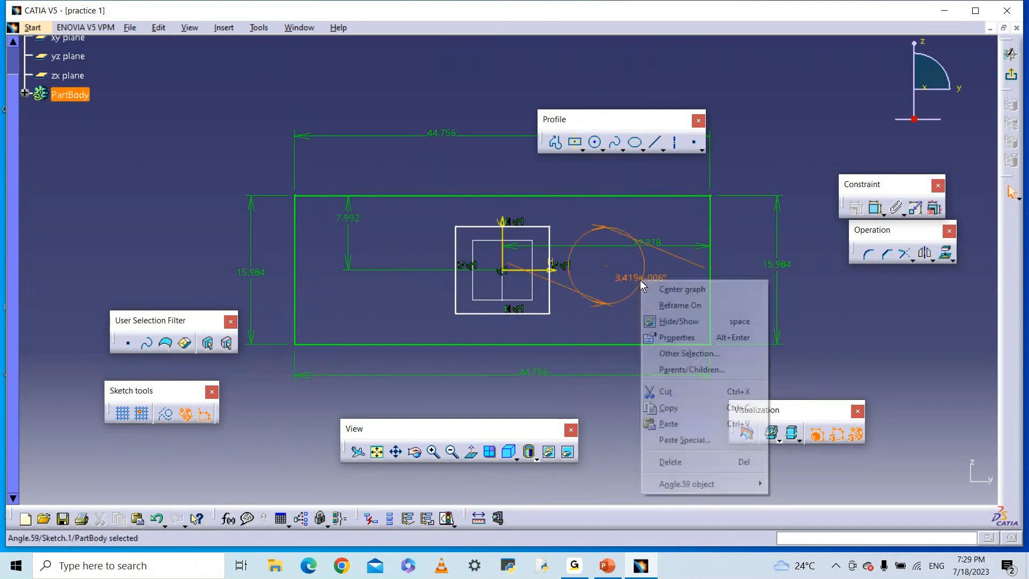
pyautogui.click(661, 462)
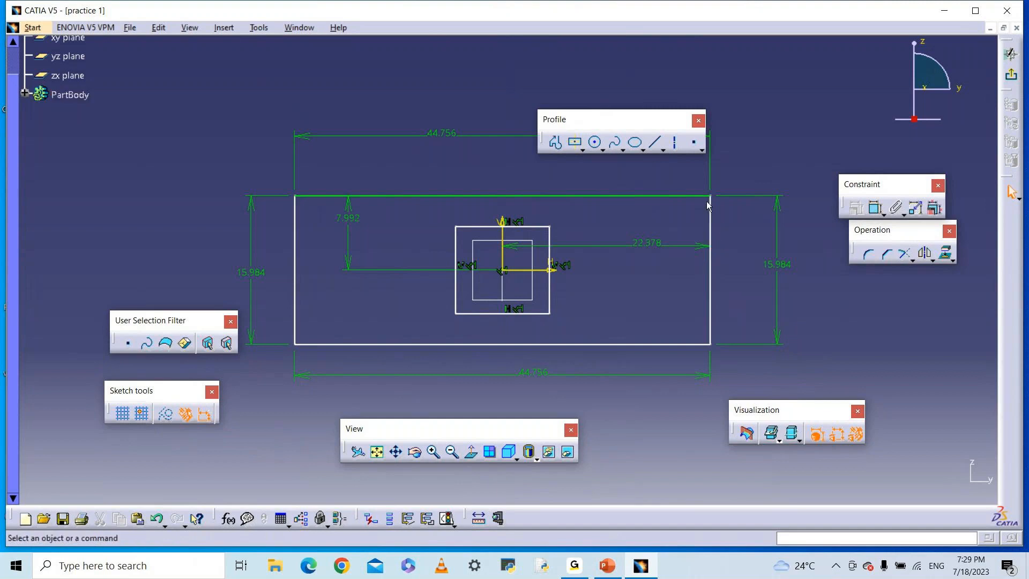
# Apply a vertical constraint to the large rectangle's right edge.
pyautogui.click(711, 278)
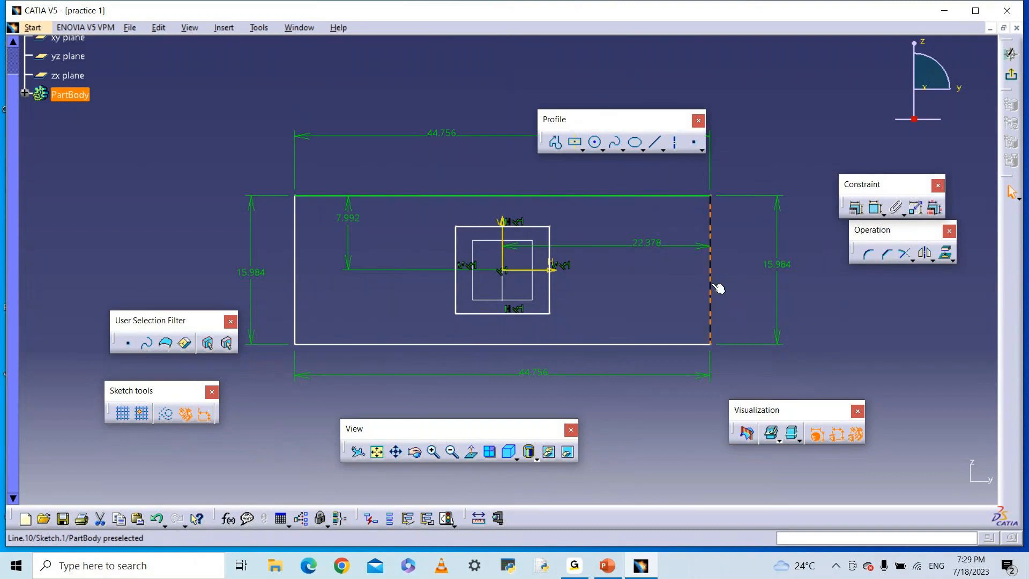
pyautogui.rightClick(712, 285)
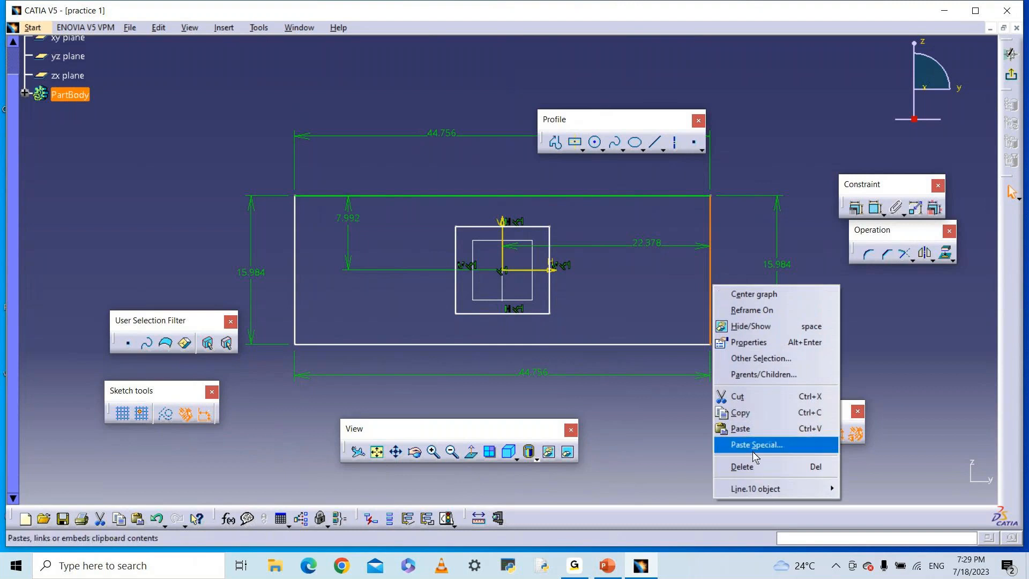
pyautogui.moveTo(759, 489)
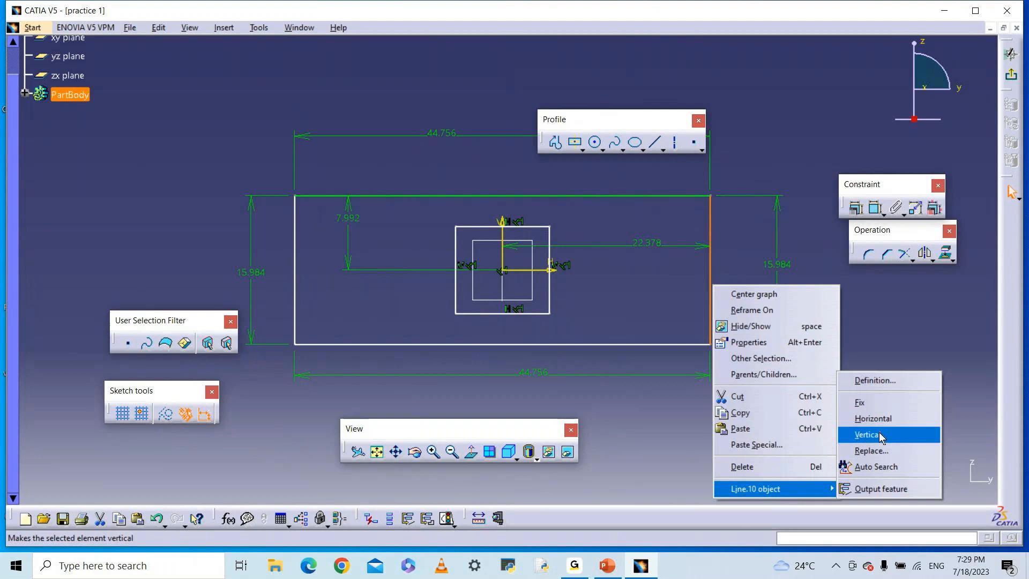
pyautogui.moveTo(809, 487)
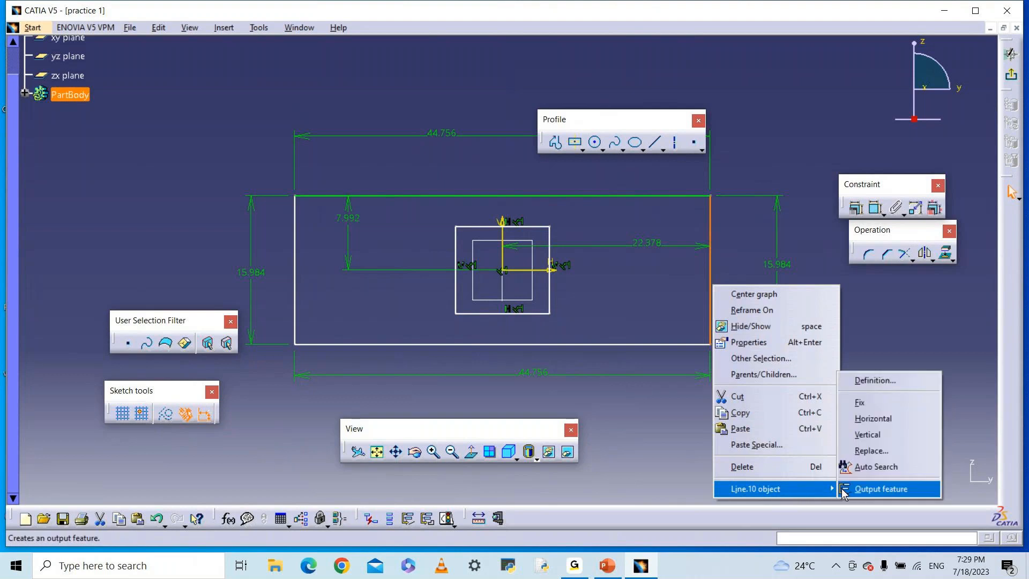
pyautogui.click(863, 439)
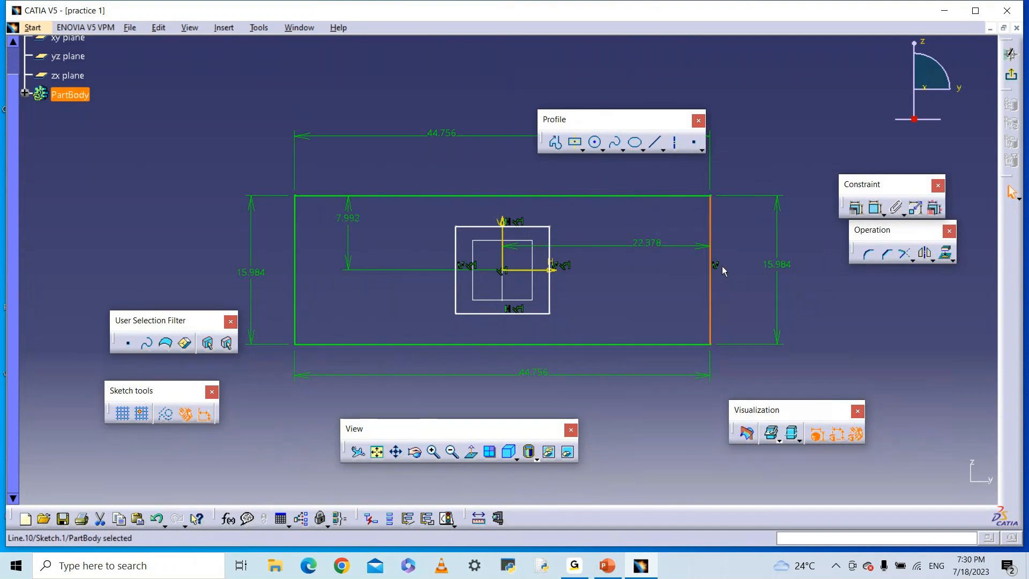
pyautogui.click(945, 336)
# Replace the right edge's distance dimension from the origin with one measured from the vertical axis, placed inside the large rectangle.
pyautogui.rightClick(661, 248)
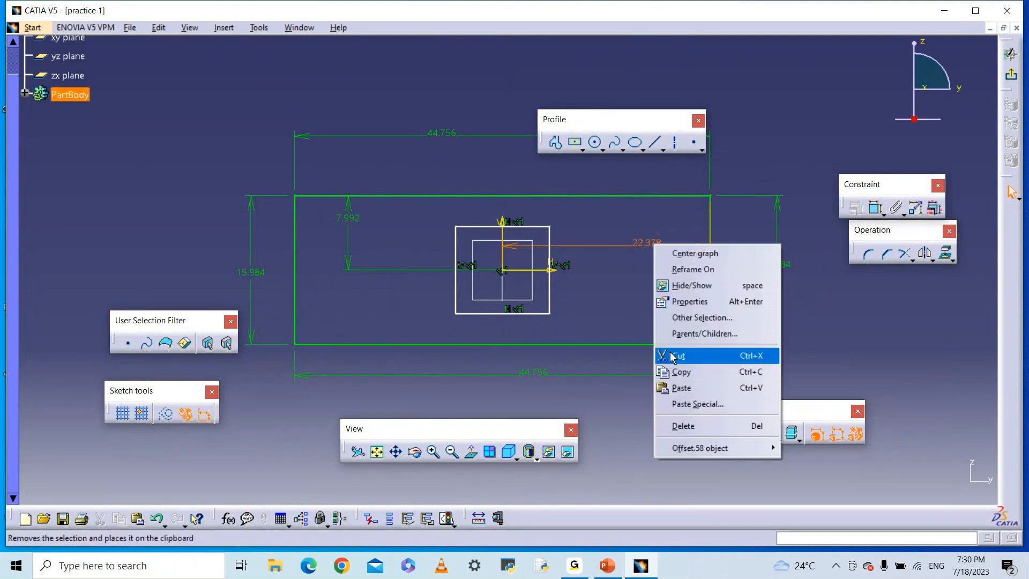
pyautogui.click(686, 418)
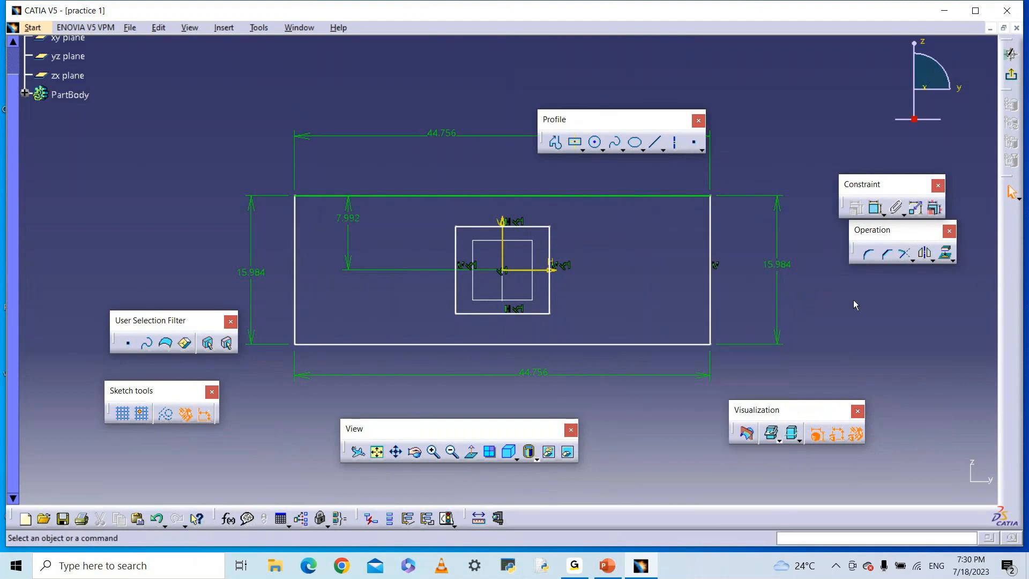
pyautogui.click(875, 207)
pyautogui.click(502, 252)
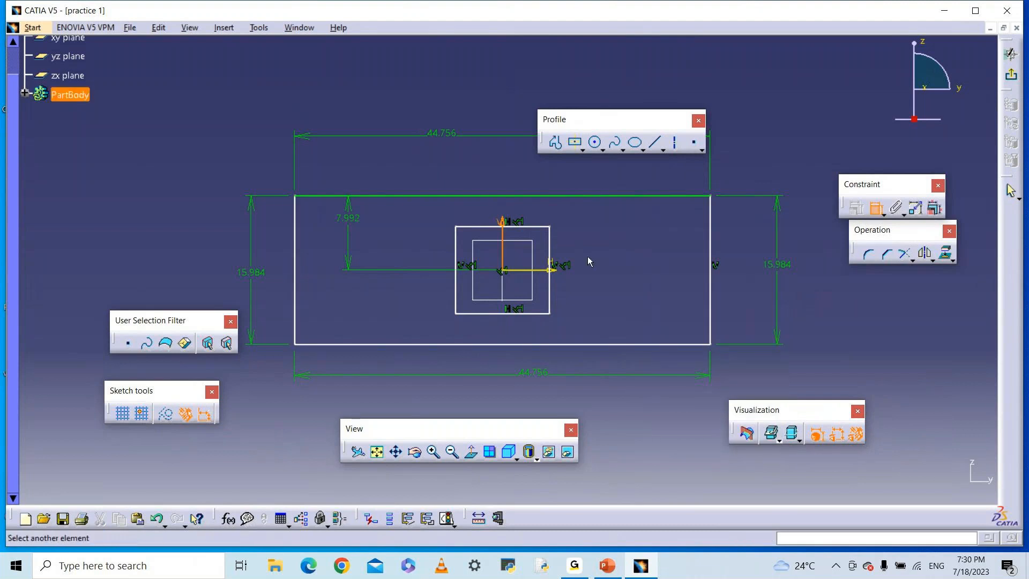
pyautogui.click(714, 254)
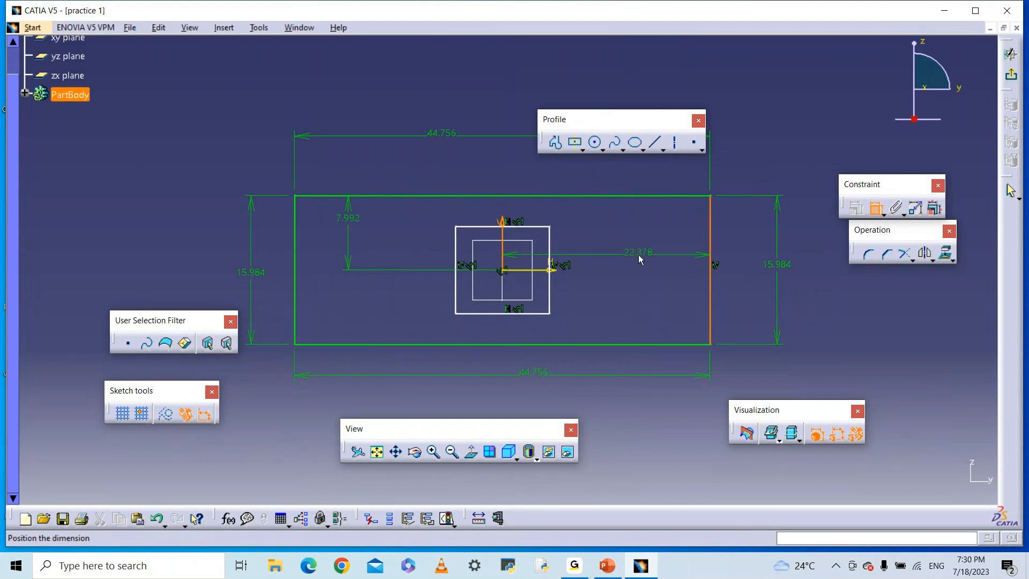
pyautogui.click(642, 250)
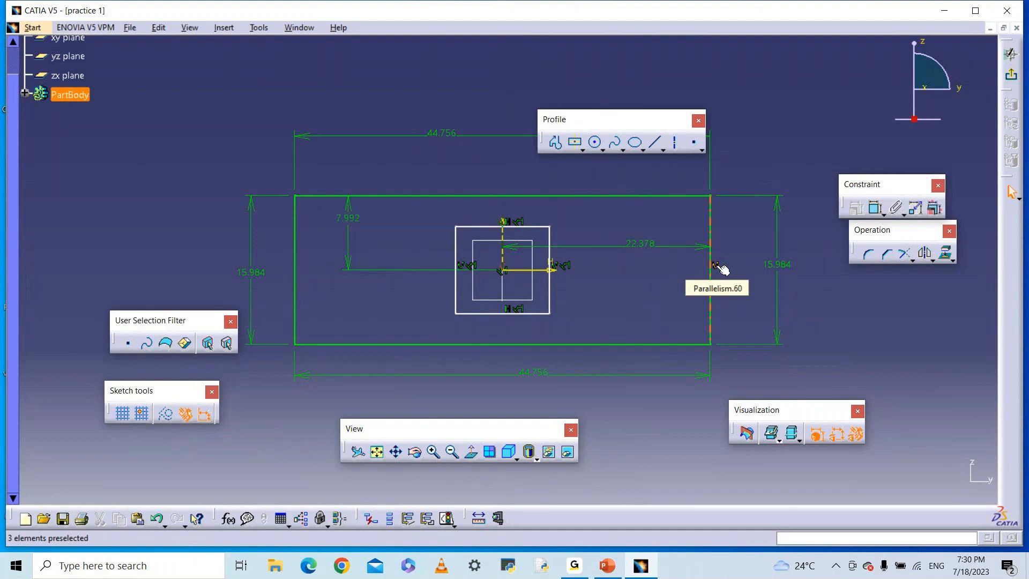
# Examine the vertical constraint symbol on the large rectangle's right edge up close, and fit the whole sketch in view.
pyautogui.moveTo(718, 268); pyautogui.dragTo(708, 238, button='middle')
pyautogui.moveTo(754, 285); pyautogui.dragTo(572, 289, button='middle')
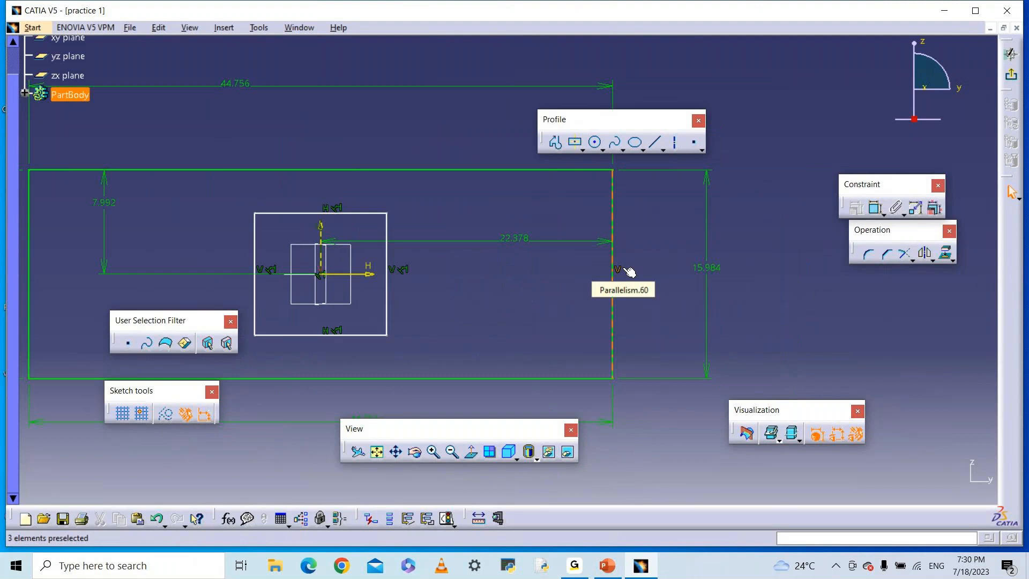
pyautogui.click(621, 270)
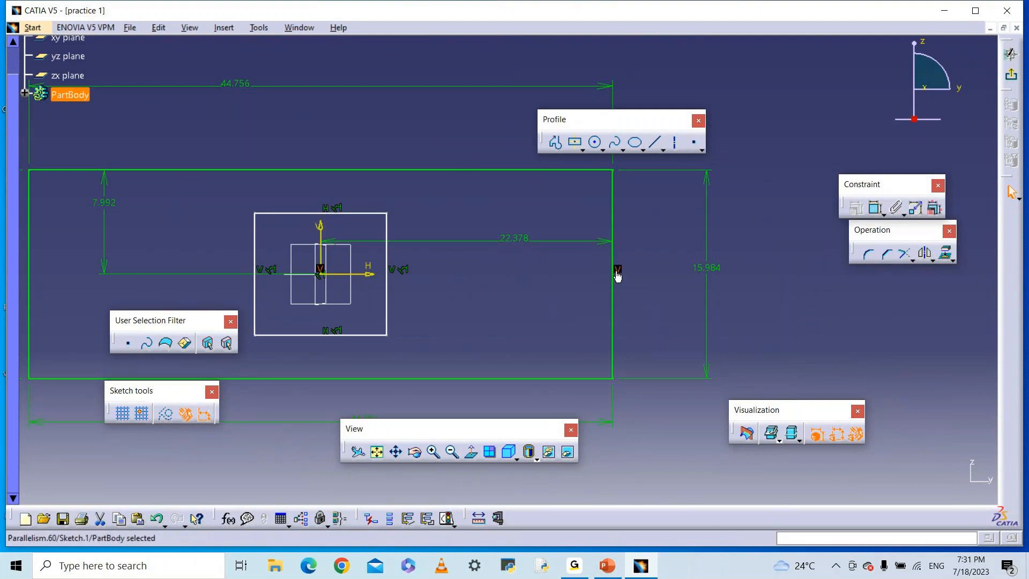
pyautogui.moveTo(458, 292)
pyautogui.mouseDown(button='middle')
pyautogui.moveTo(480, 341)
pyautogui.moveTo(473, 332)
pyautogui.mouseUp(button='middle')
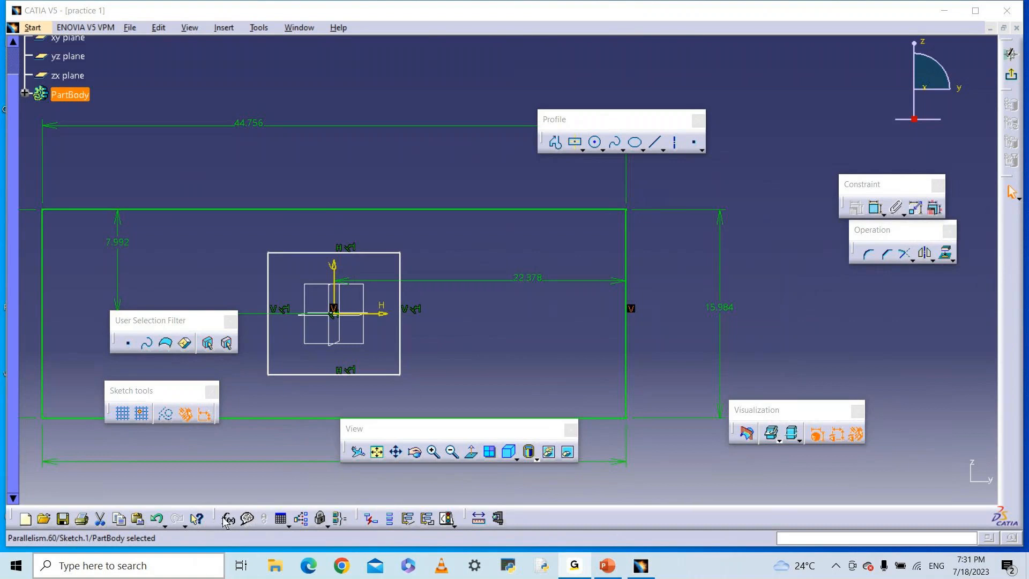
pyautogui.click(636, 570)
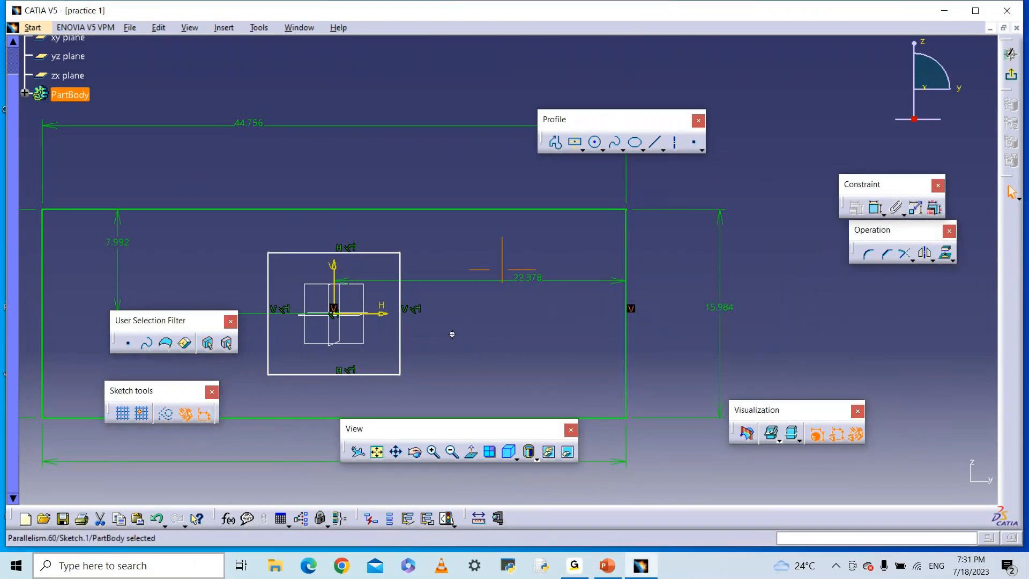
pyautogui.moveTo(451, 334); pyautogui.dragTo(460, 360, button='middle')
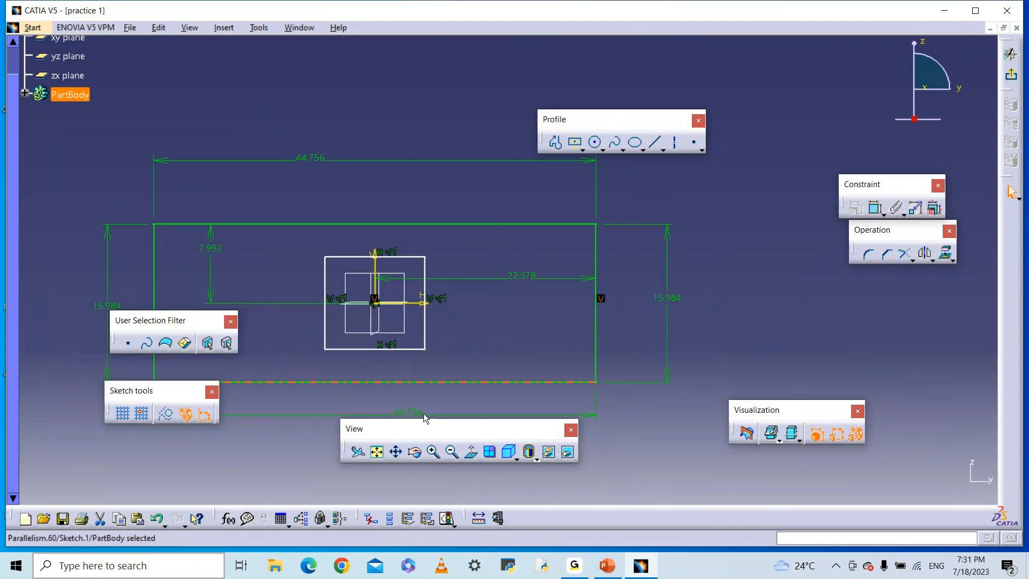
pyautogui.click(378, 452)
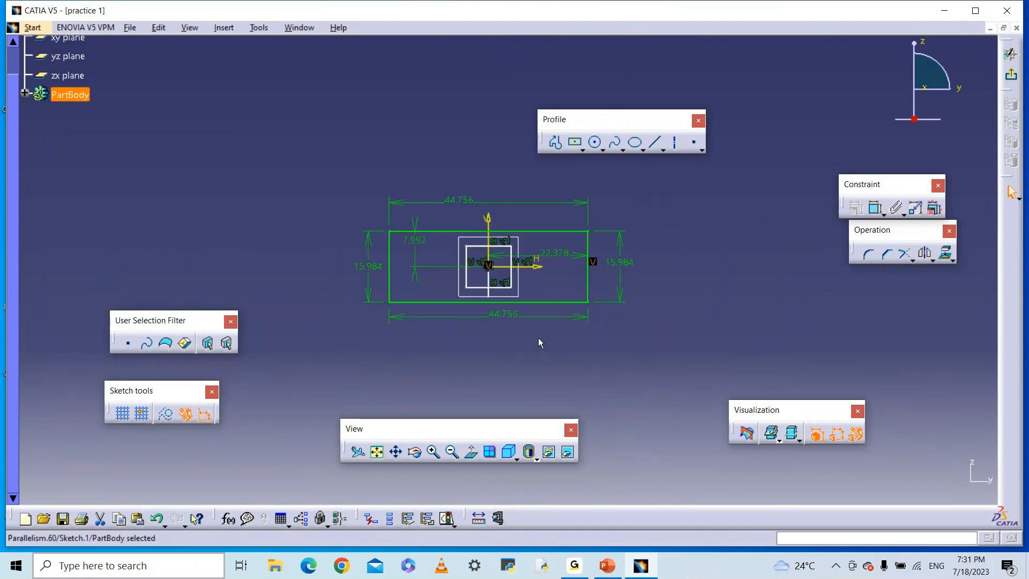
pyautogui.moveTo(534, 338); pyautogui.dragTo(537, 278, button='middle')
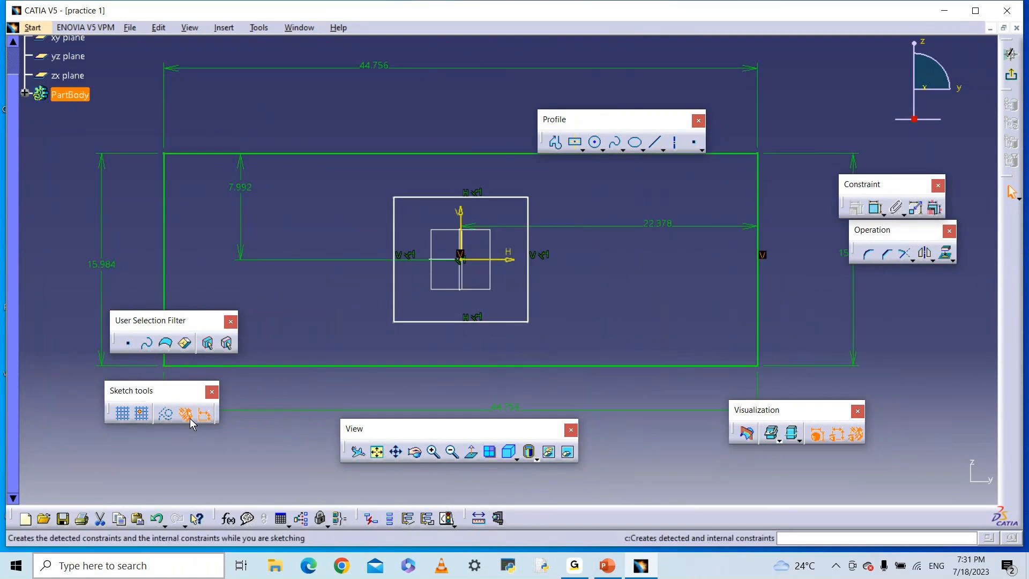
# Display the sketch grid and turn on snapping to grid points.
pyautogui.click(124, 414)
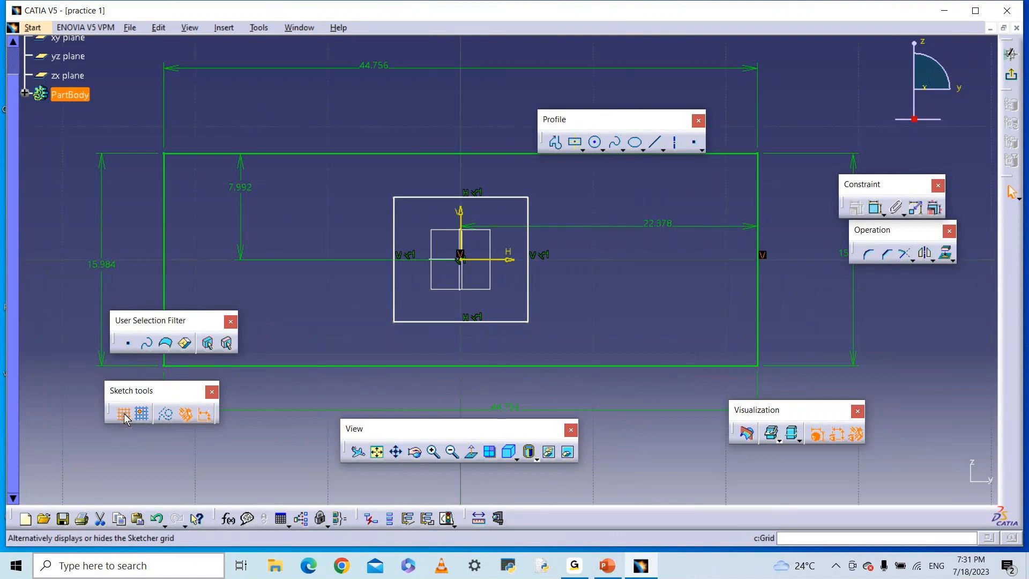
pyautogui.keyDown('ctrl'); pyautogui.moveTo(277, 390); pyautogui.dragTo(284, 448, button='middle'); pyautogui.keyUp('ctrl')
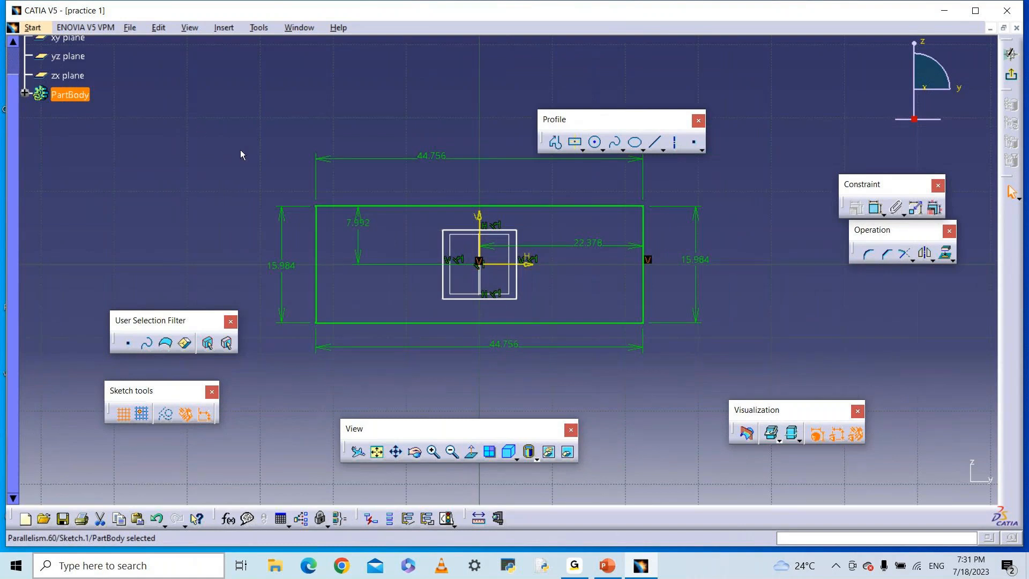
pyautogui.keyDown('ctrl'); pyautogui.moveTo(256, 149); pyautogui.dragTo(250, 205, button='middle'); pyautogui.keyUp('ctrl')
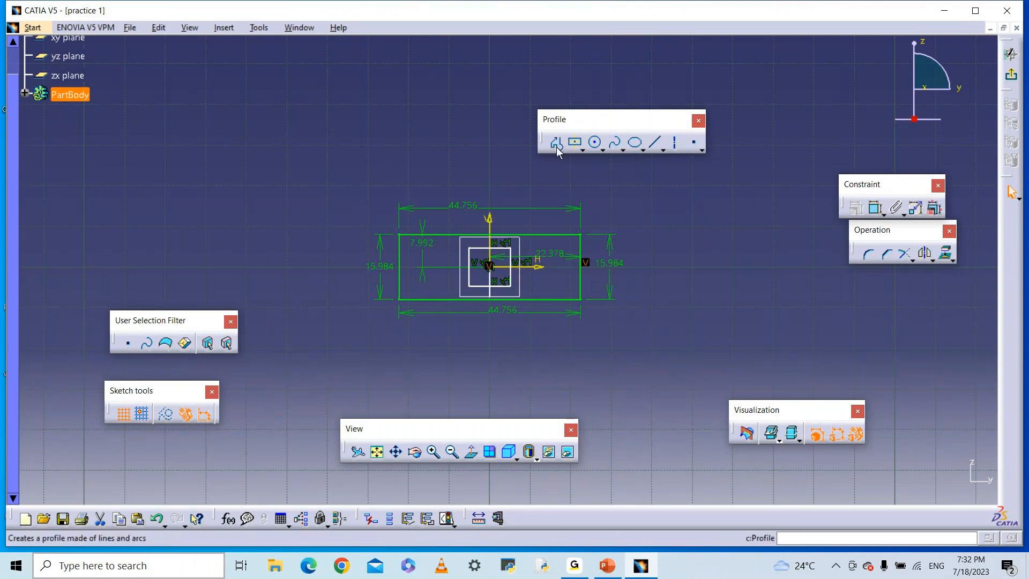
pyautogui.click(144, 415)
# Draw a horizontal line about 50 mm long above the large rectangle, starting at the grid point H -20 mm, V 40 mm.
pyautogui.click(658, 145)
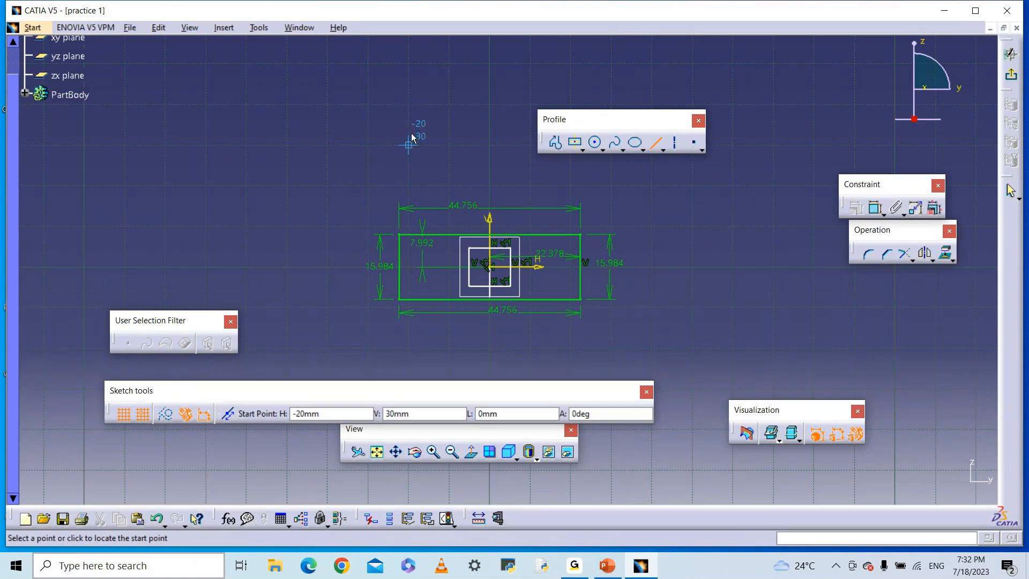
pyautogui.click(409, 104)
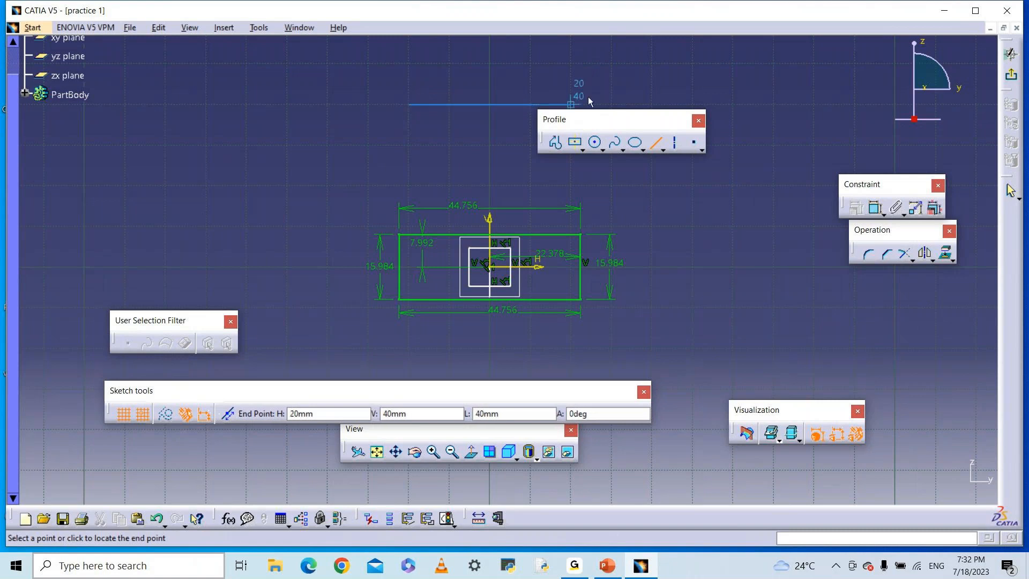
pyautogui.click(610, 103)
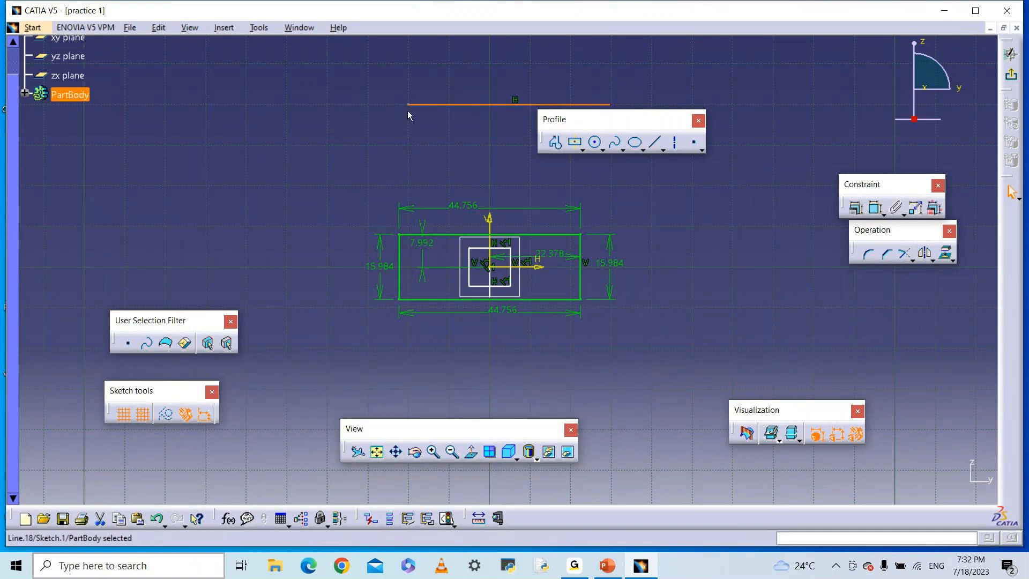
pyautogui.click(504, 104)
# Turn off grid snapping and draw a free horizontal line about 50 mm long at V about 35 mm, mostly left of the first line.
pyautogui.click(656, 144)
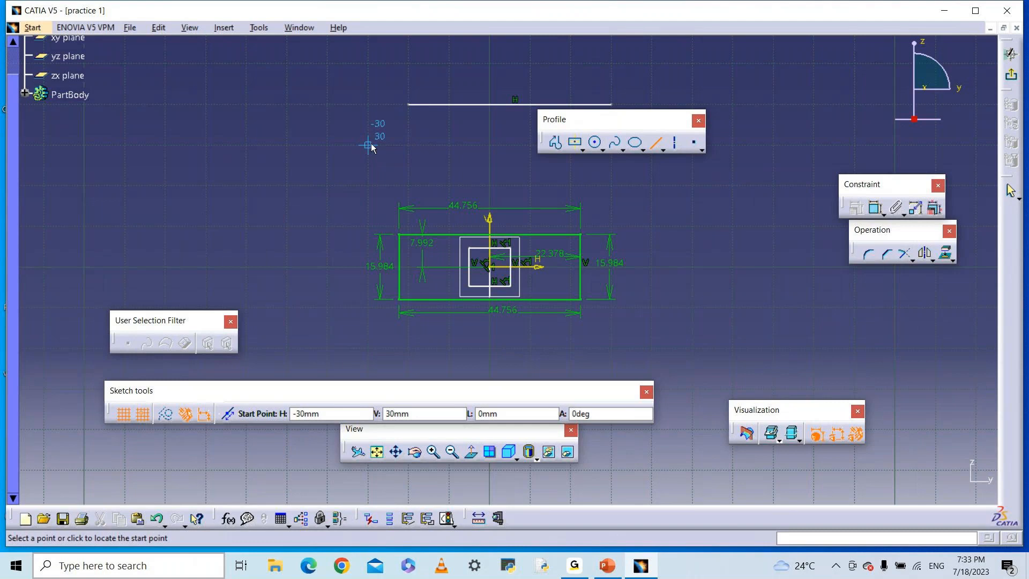
pyautogui.click(143, 414)
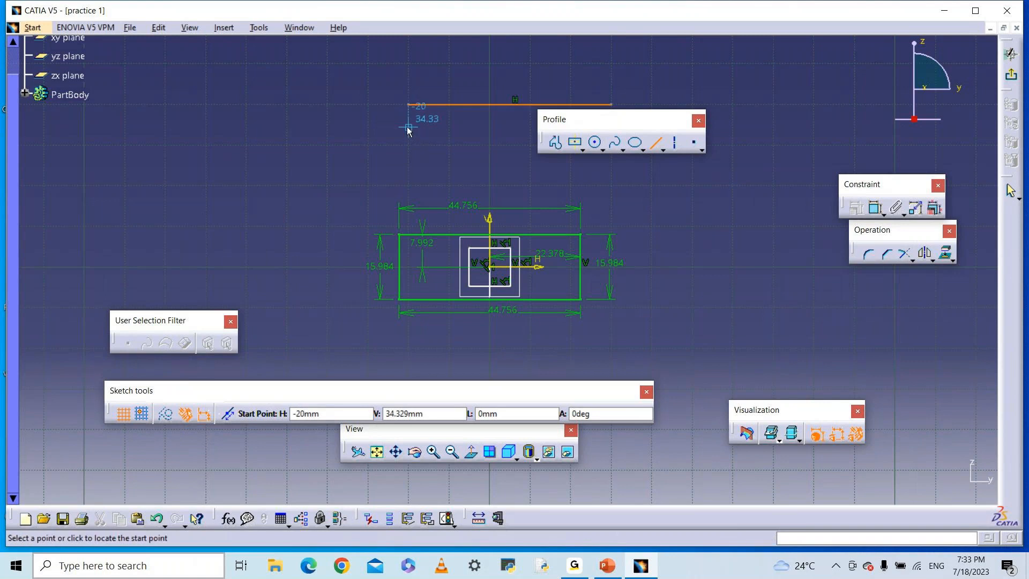
pyautogui.click(244, 125)
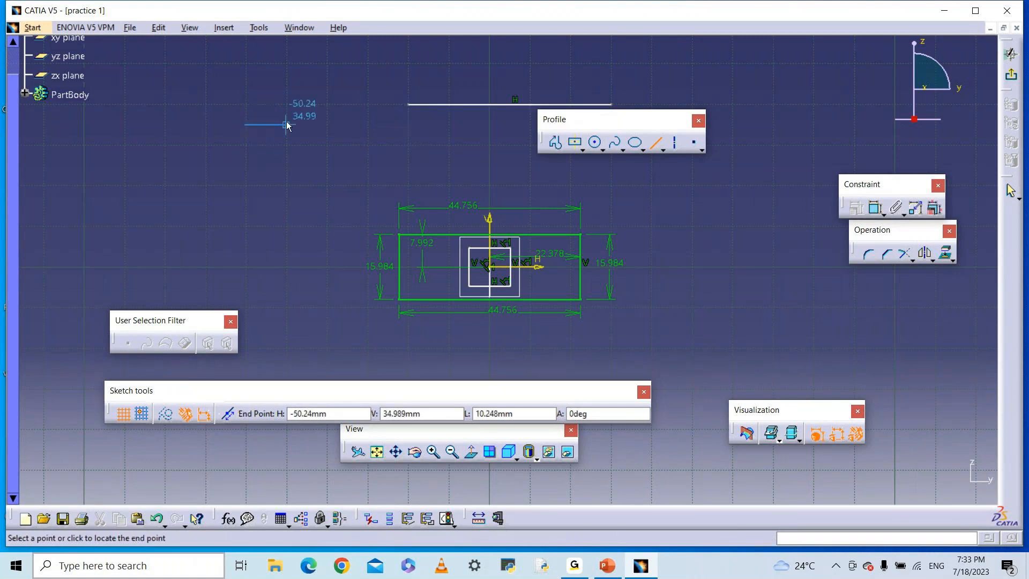
pyautogui.click(449, 125)
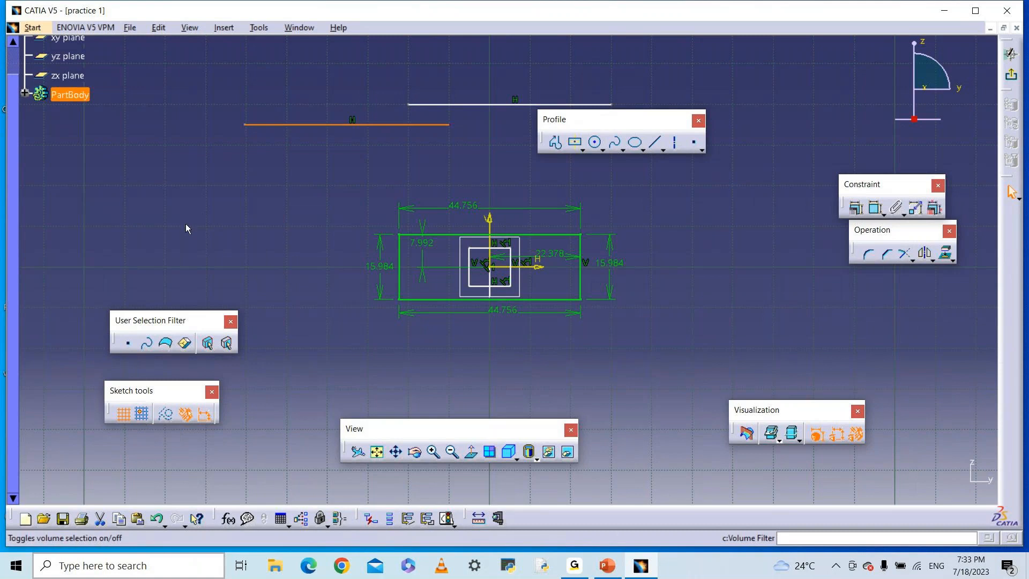
pyautogui.click(266, 127)
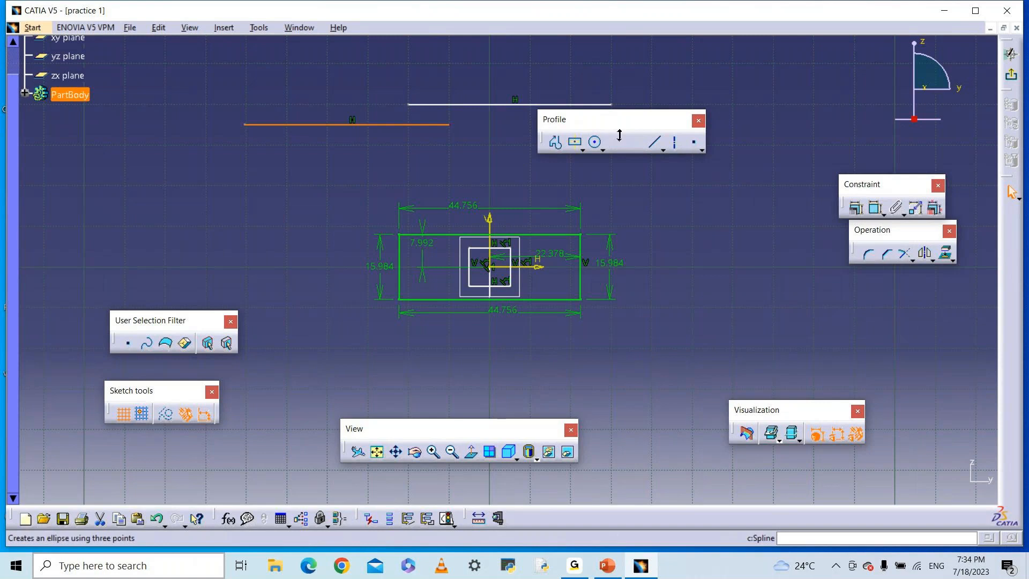
# Draw a third horizontal line about 46 mm long at V about 17.5 mm, above and to the right of the large rectangle.
pyautogui.click(654, 143)
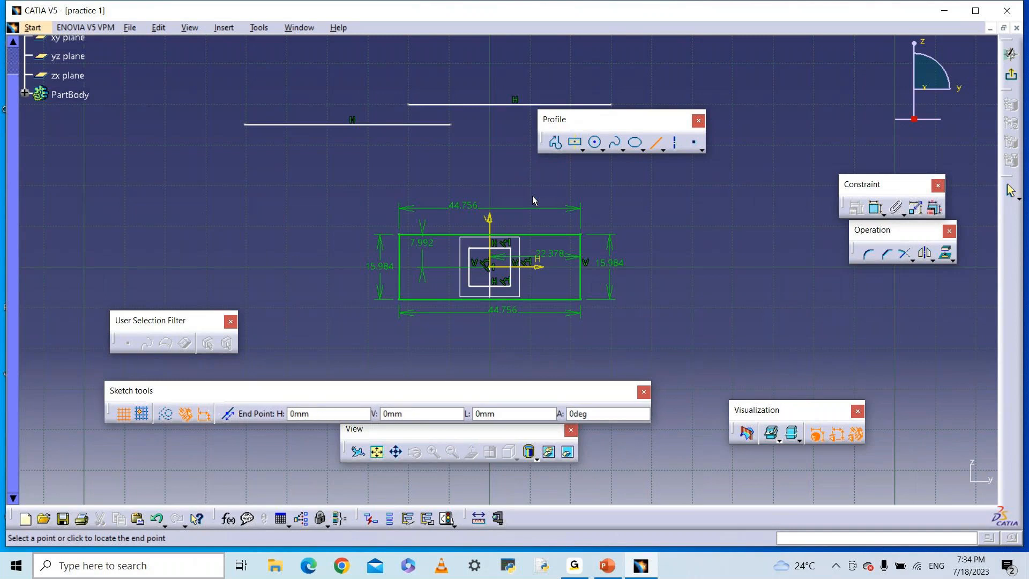
pyautogui.click(532, 195)
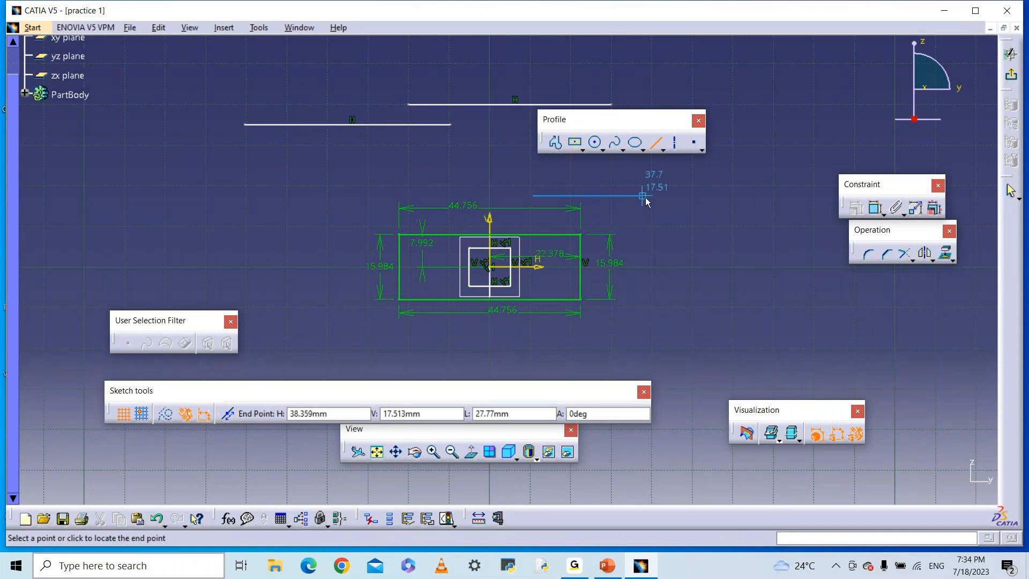
pyautogui.click(722, 197)
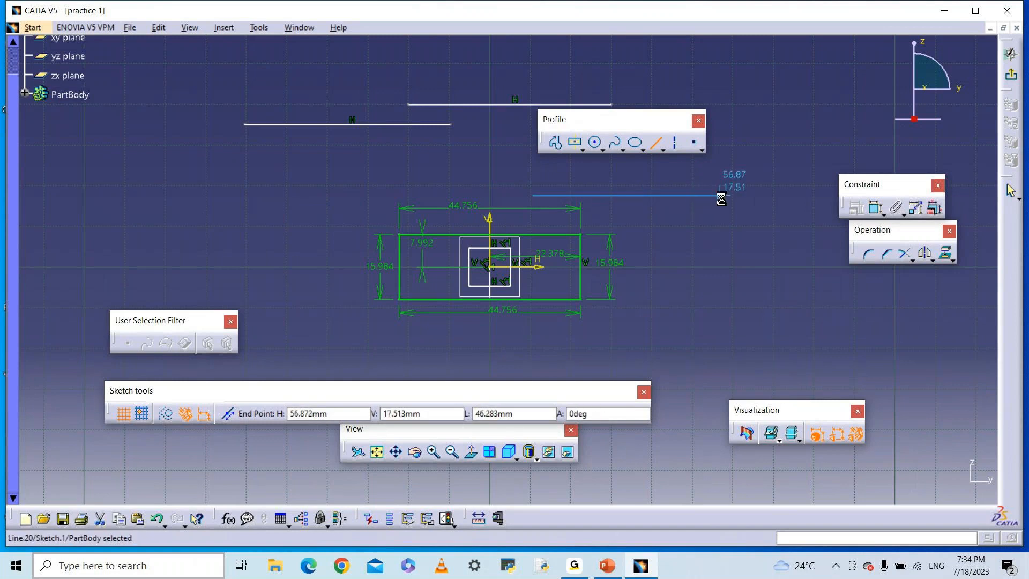
# Dimension the distance from the third line to the horizontal axis, placing the dimension beyond the line's right end.
pyautogui.click(874, 209)
pyautogui.click(724, 200)
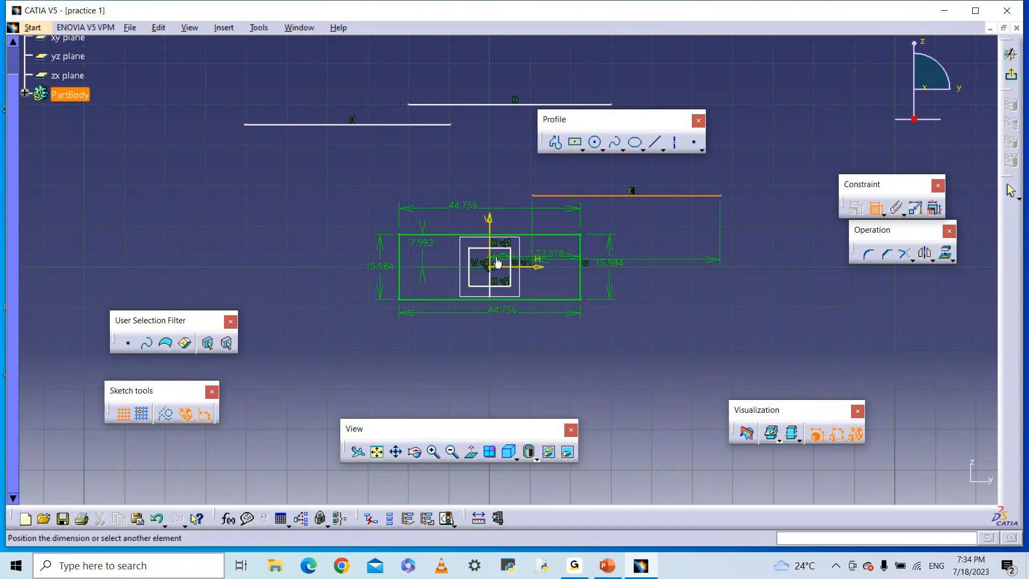
pyautogui.click(542, 265)
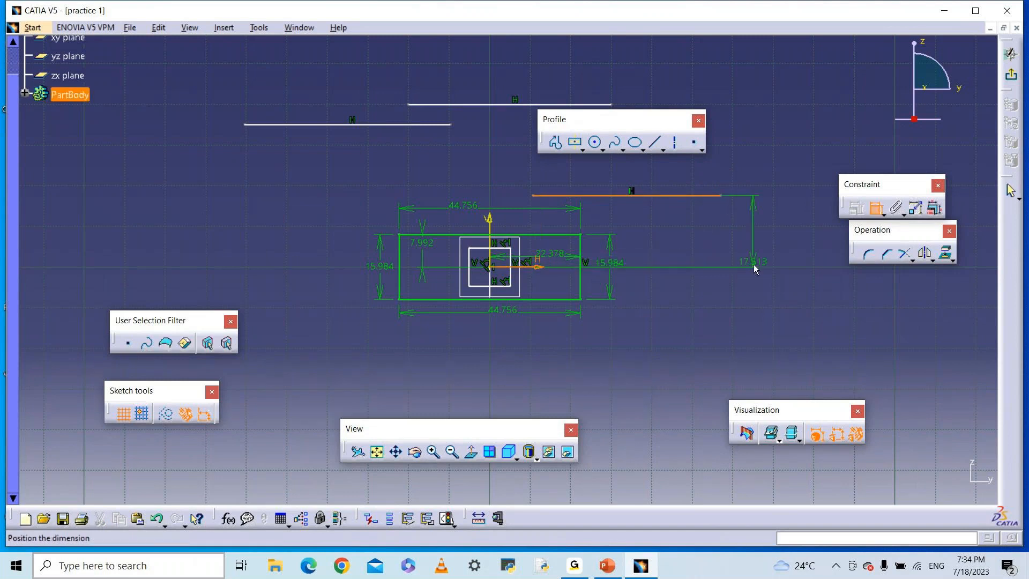
pyautogui.click(786, 230)
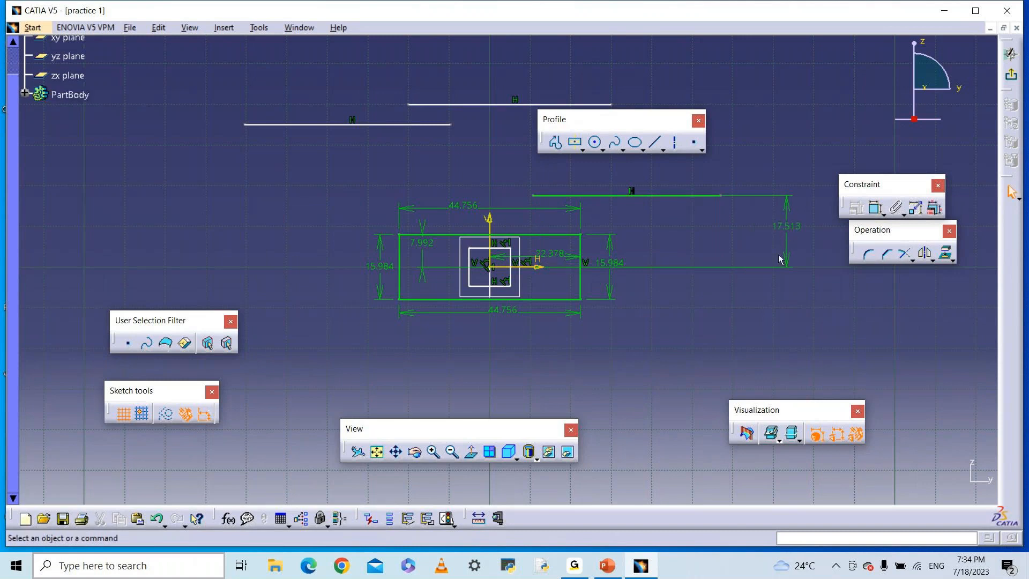
# Hide the sketch grid.
pyautogui.moveTo(748, 245)
pyautogui.mouseDown(button='middle')
pyautogui.moveTo(741, 224)
pyautogui.moveTo(551, 253)
pyautogui.moveTo(537, 213)
pyautogui.mouseUp(button='middle')
pyautogui.click(748, 245)
pyautogui.click(551, 253)
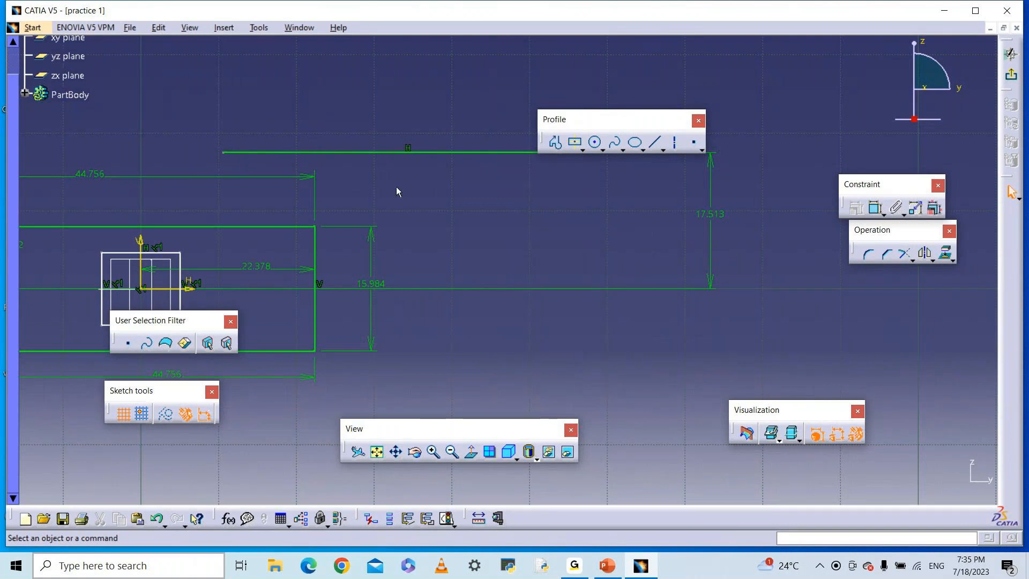
pyautogui.middleClick(455, 198)
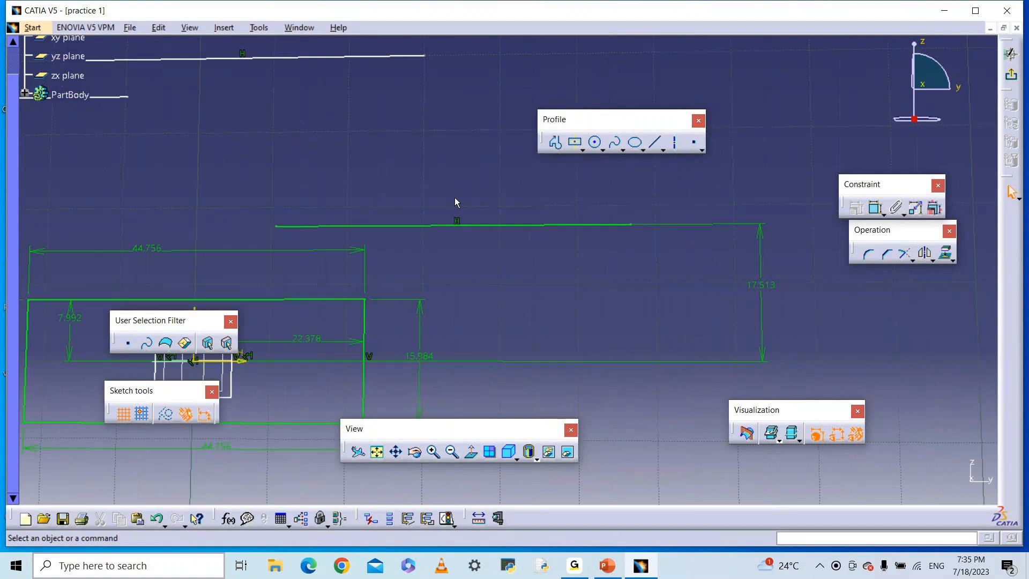
pyautogui.moveTo(355, 170); pyautogui.dragTo(354, 252, button='middle')
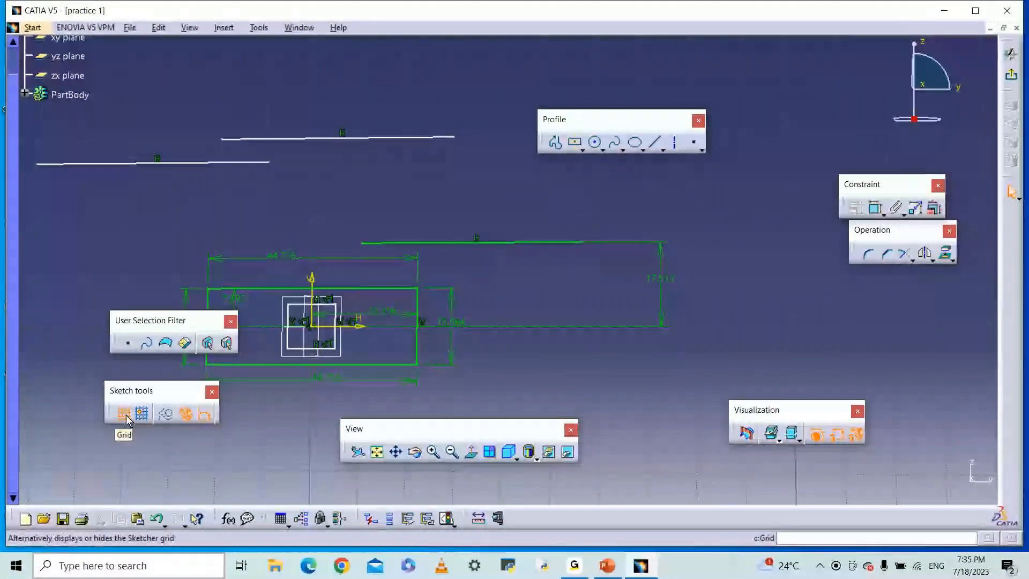
pyautogui.click(125, 415)
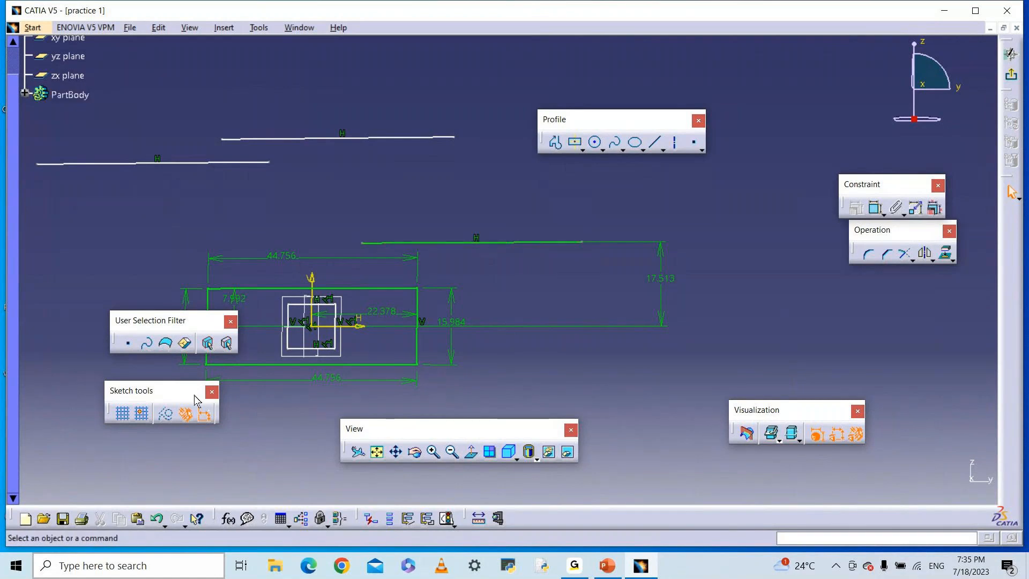
# Convert the dimensioned horizontal line right of the large rectangle into a construction element.
pyautogui.click(168, 415)
pyautogui.click(168, 417)
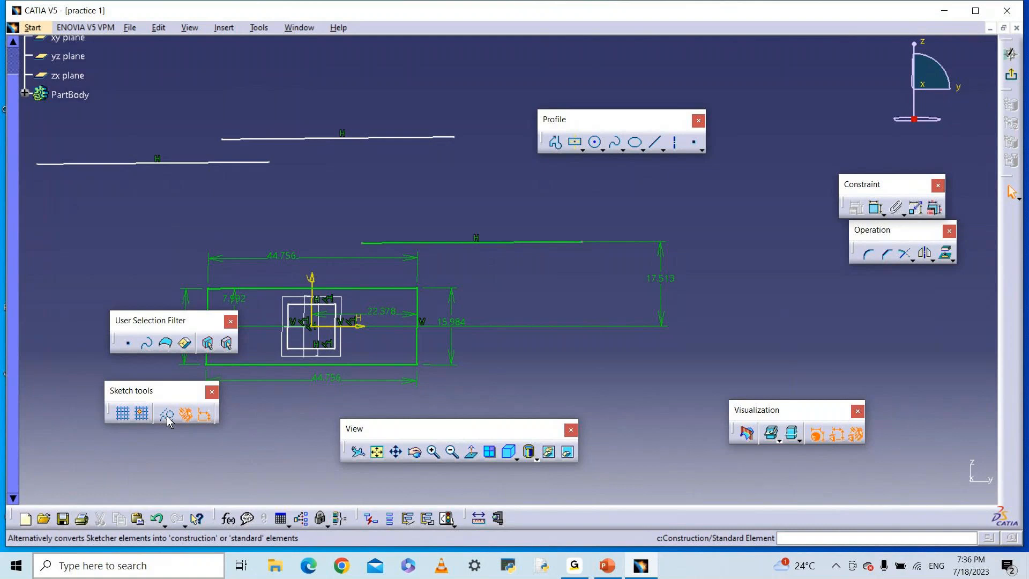
pyautogui.click(502, 244)
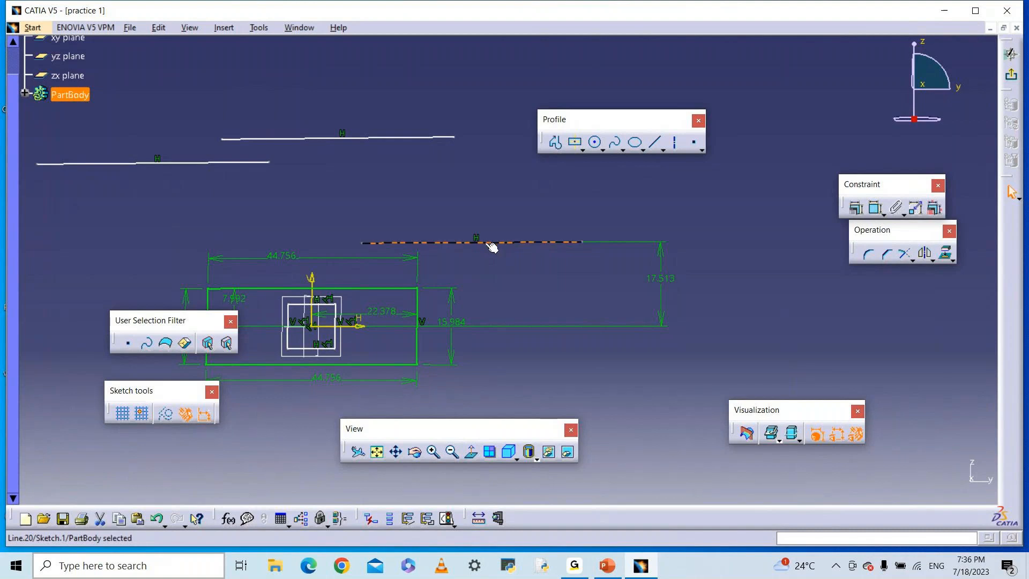
pyautogui.click(167, 415)
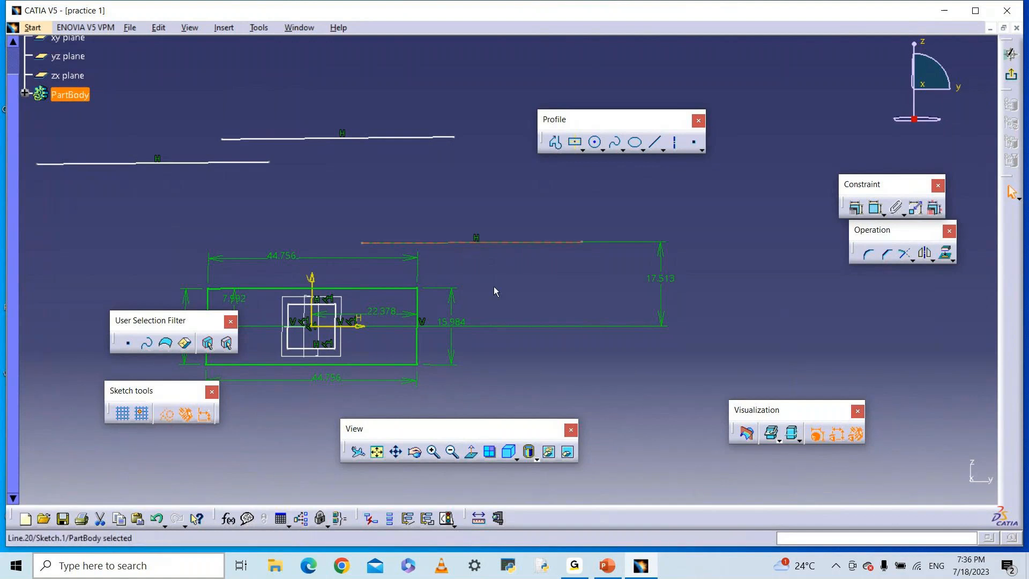
pyautogui.moveTo(493, 286); pyautogui.dragTo(448, 197, button='middle')
pyautogui.click(350, 215)
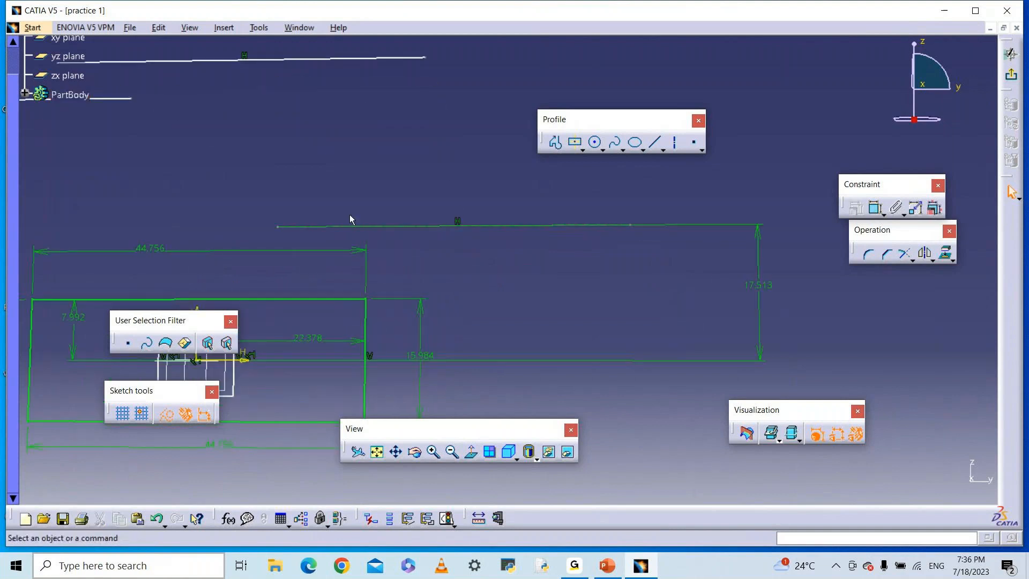
# Delete the distance dimension between the construction line and the horizontal axis.
pyautogui.rightClick(760, 285)
pyautogui.click(774, 474)
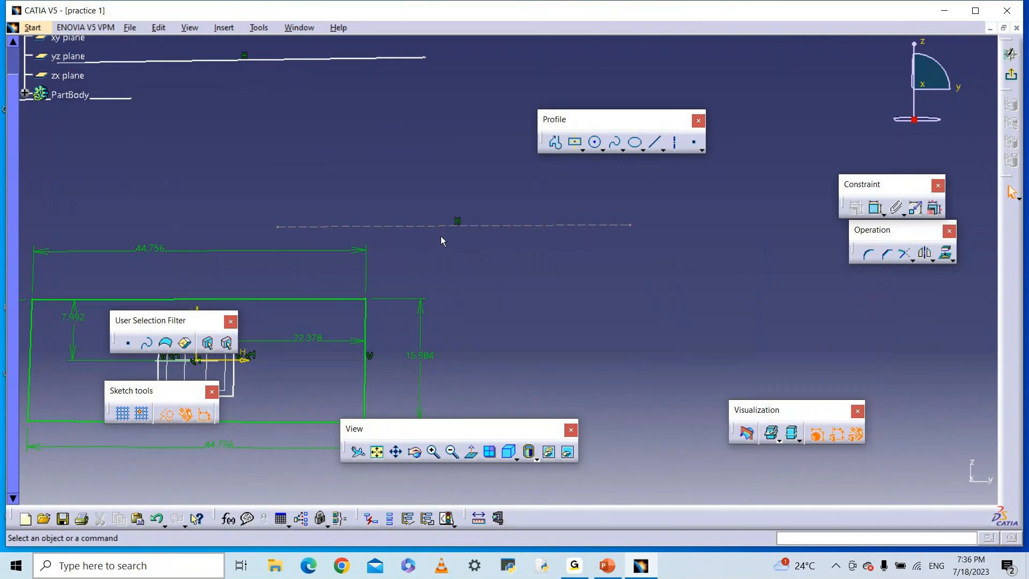
pyautogui.keyDown('ctrl'); pyautogui.moveTo(442, 236); pyautogui.dragTo(430, 196, button='middle'); pyautogui.keyUp('ctrl')
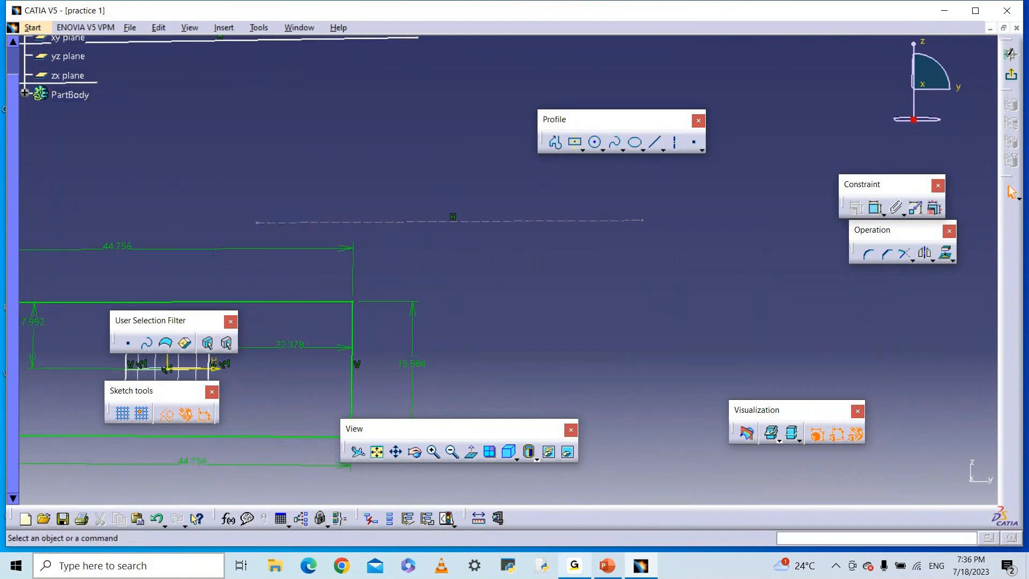
pyautogui.moveTo(581, 568)
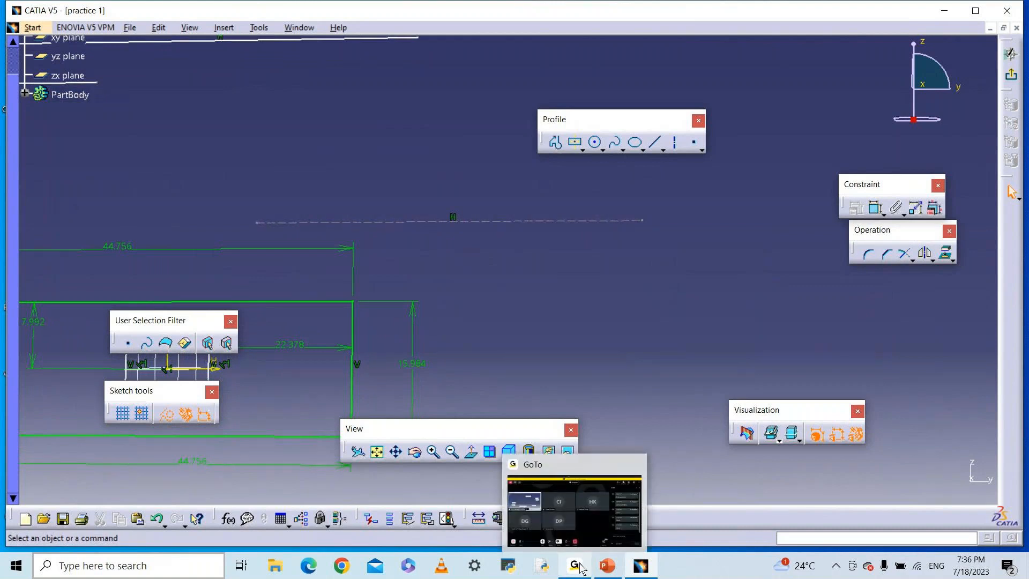
pyautogui.click(575, 566)
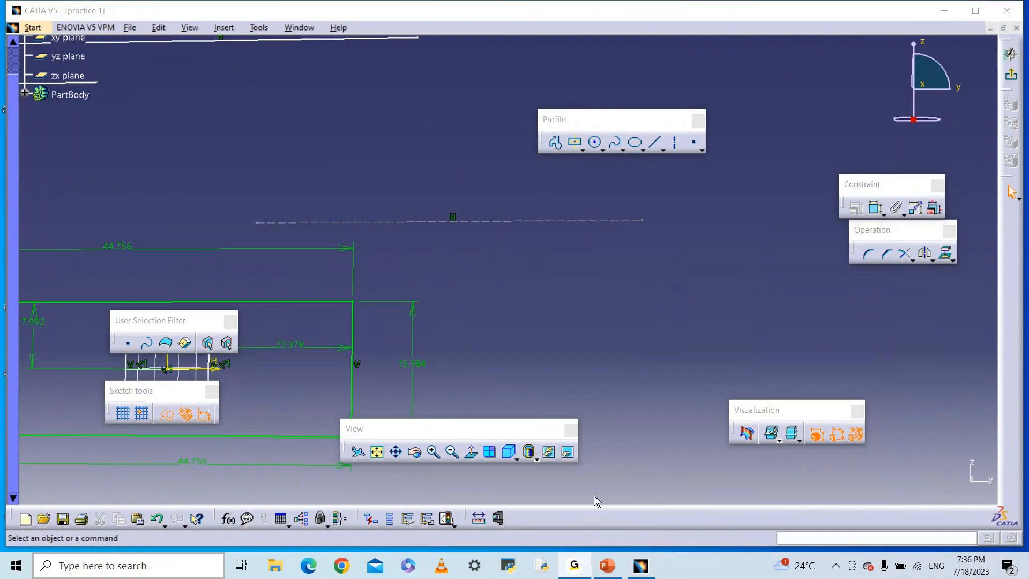
pyautogui.click(642, 569)
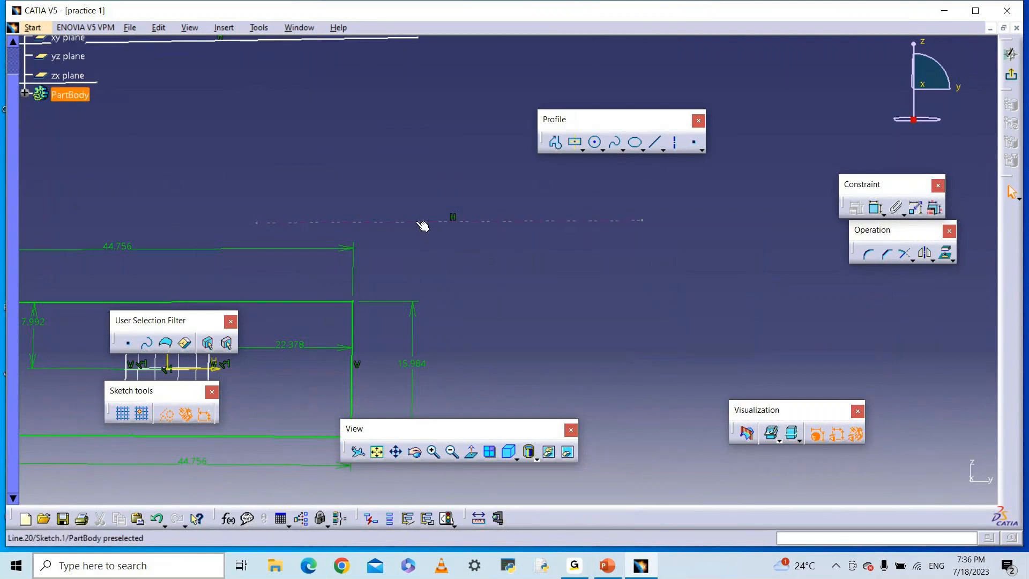
# Exit the sketch and examine in the 3D view which of its lines are displayed.
pyautogui.moveTo(436, 262); pyautogui.dragTo(444, 391, button='middle')
pyautogui.click(1013, 80)
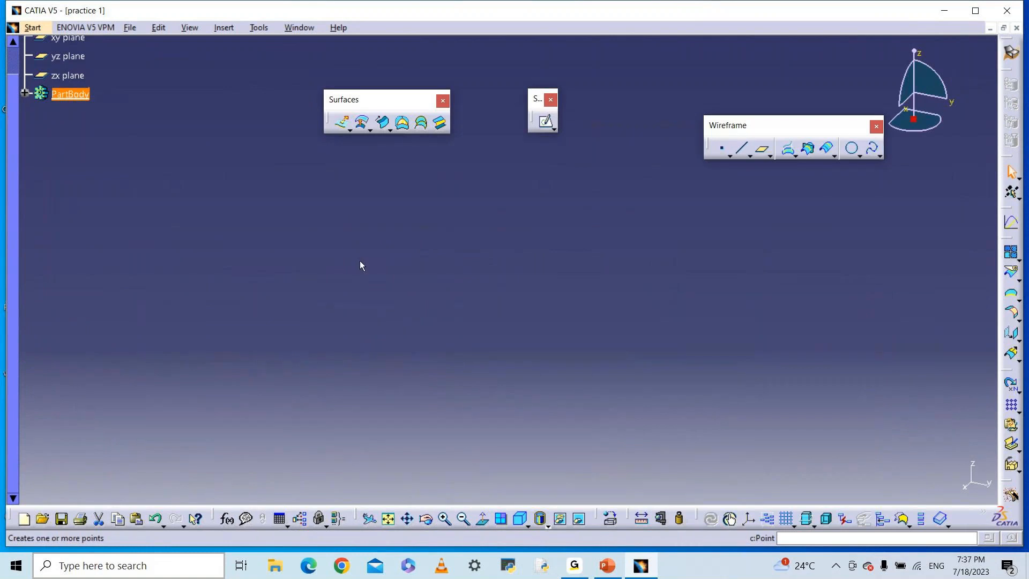
pyautogui.moveTo(360, 261); pyautogui.dragTo(365, 351, button='middle')
pyautogui.moveTo(481, 295); pyautogui.dragTo(418, 375, button='middle')
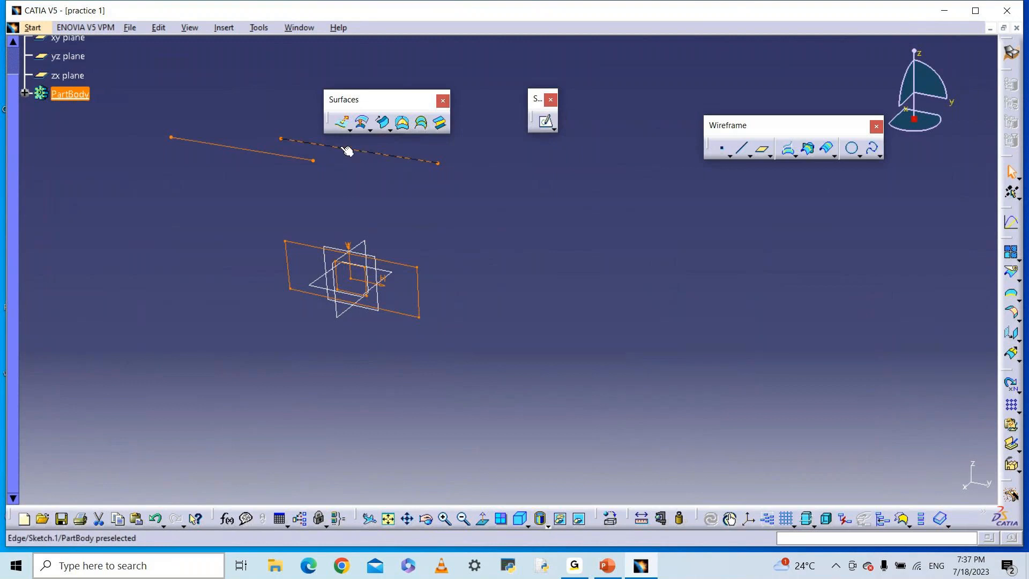
# Reopen the existing sketch for editing.
pyautogui.click(283, 158)
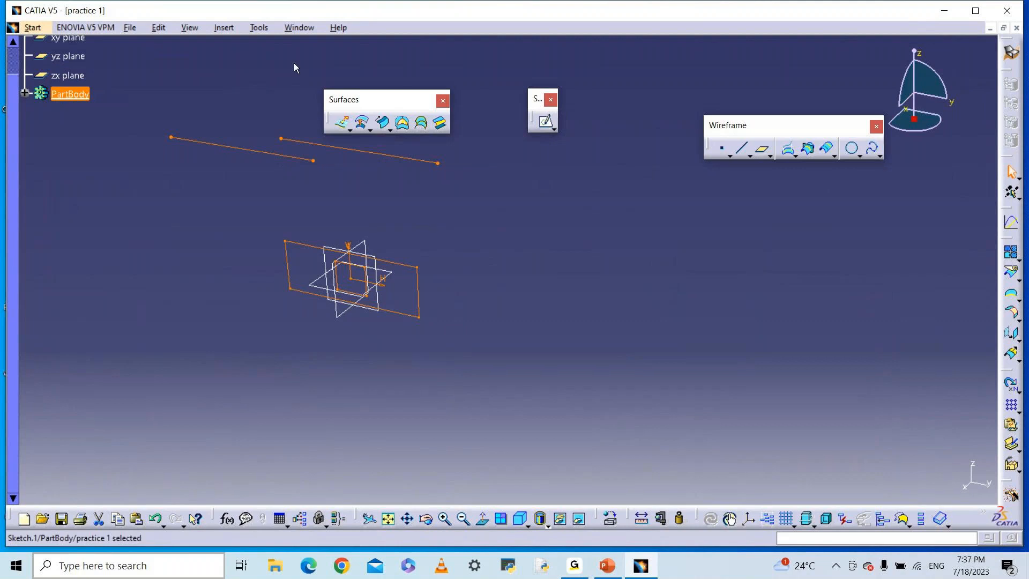
pyautogui.click(546, 122)
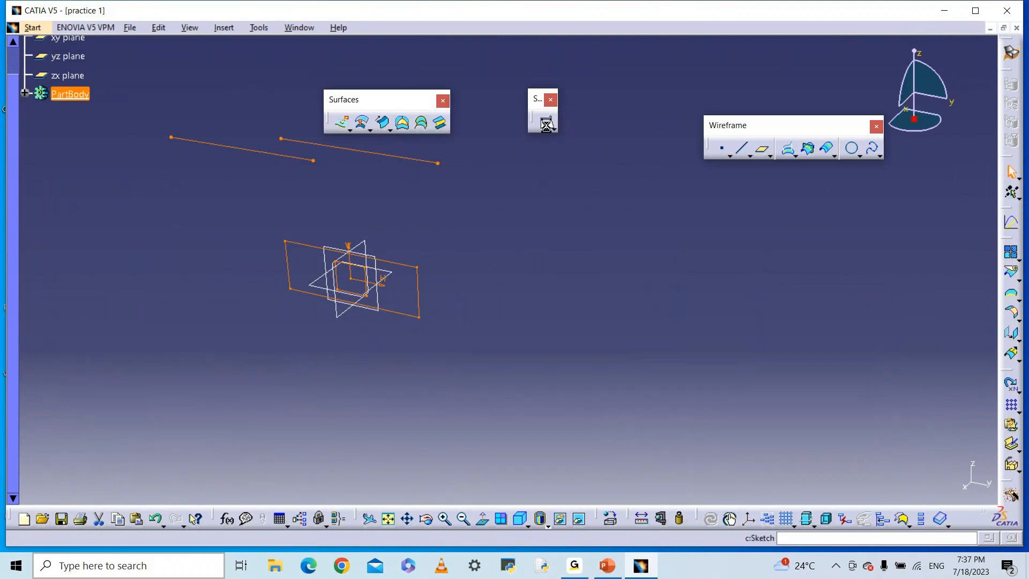
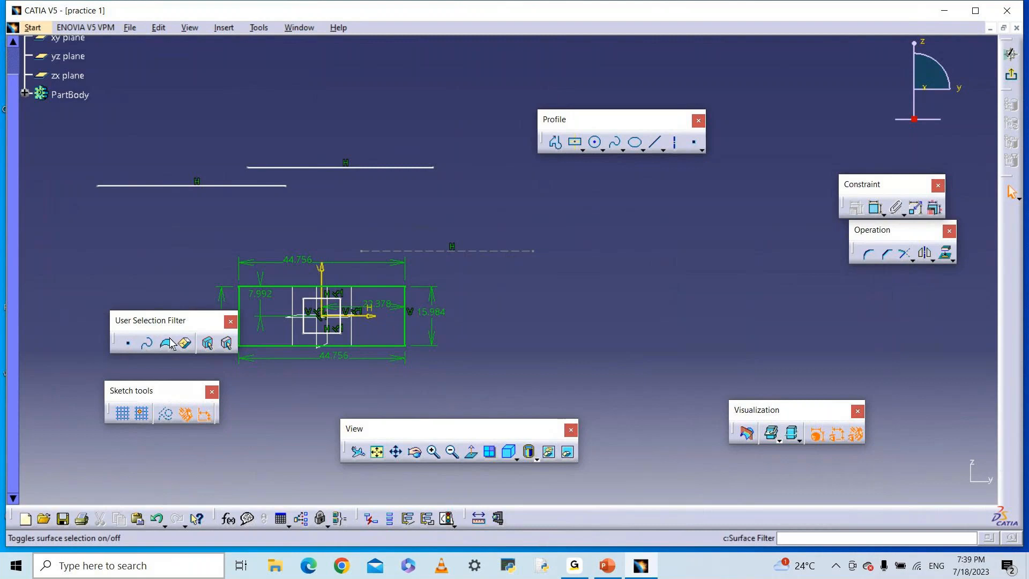
# Close the User Selection Filter toolbar, and hide and redisplay the sketch's dimensional constraints twice.
pyautogui.click(230, 323)
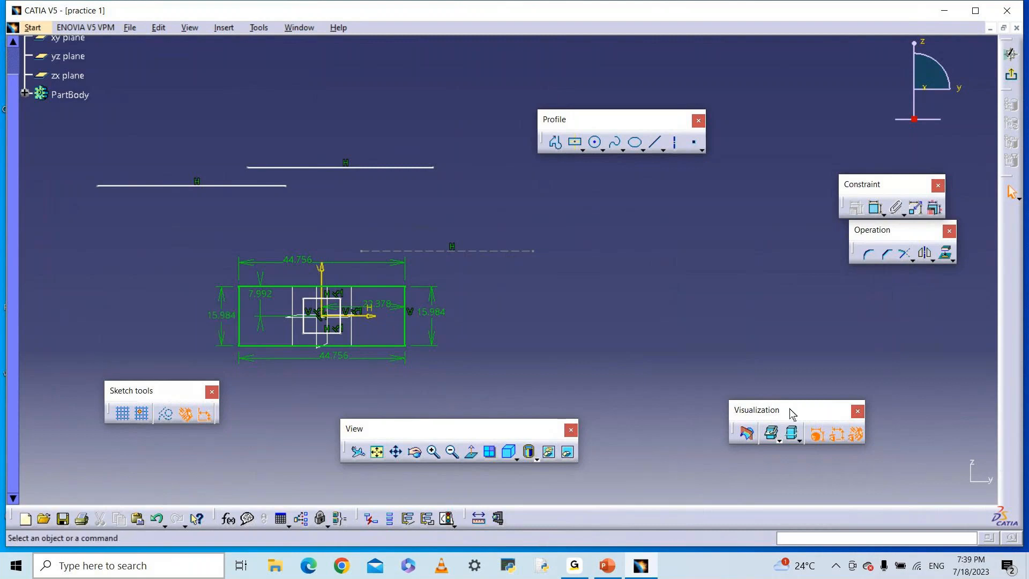
pyautogui.click(834, 442)
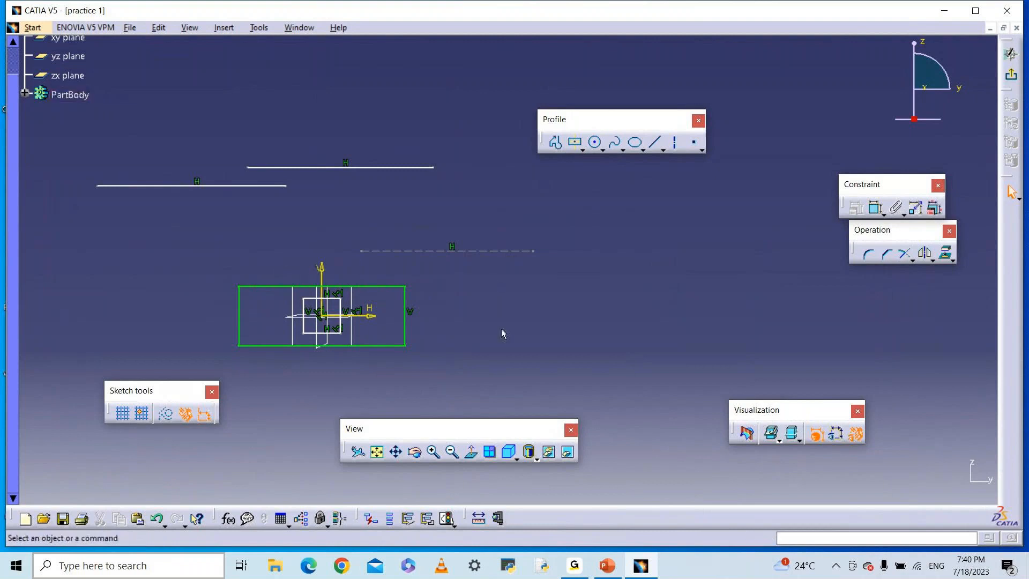
pyautogui.click(838, 435)
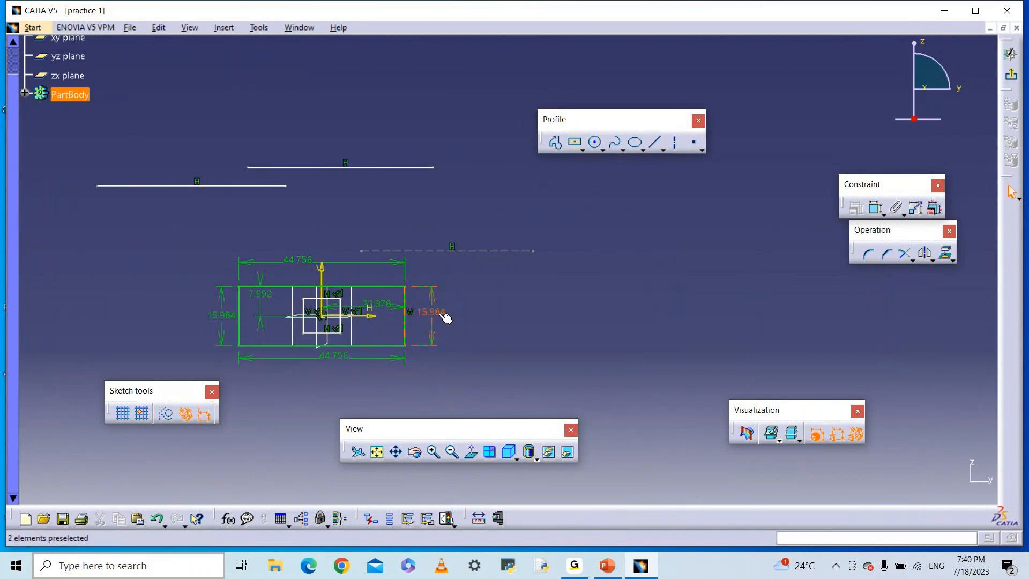
pyautogui.click(838, 434)
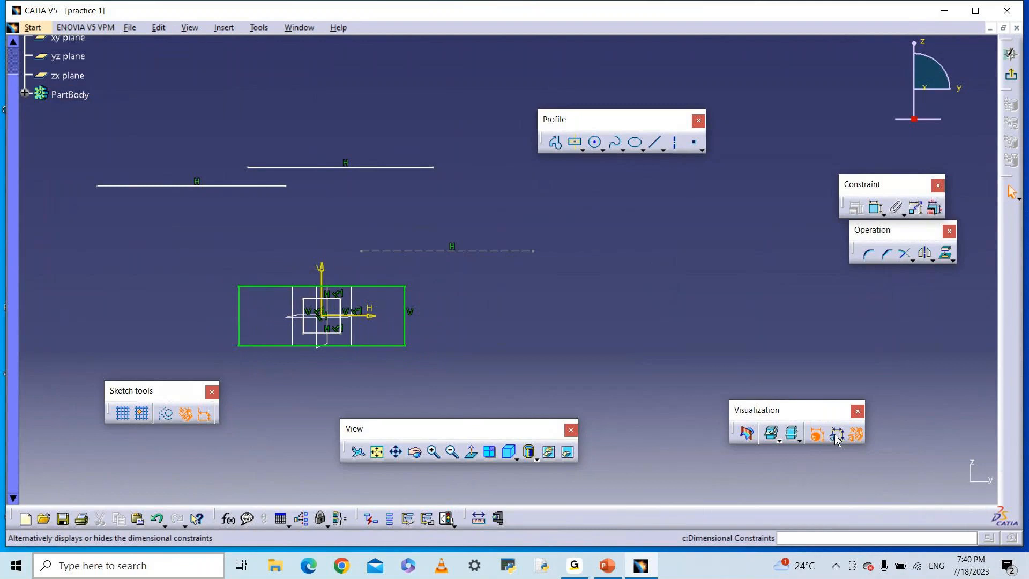
pyautogui.click(837, 435)
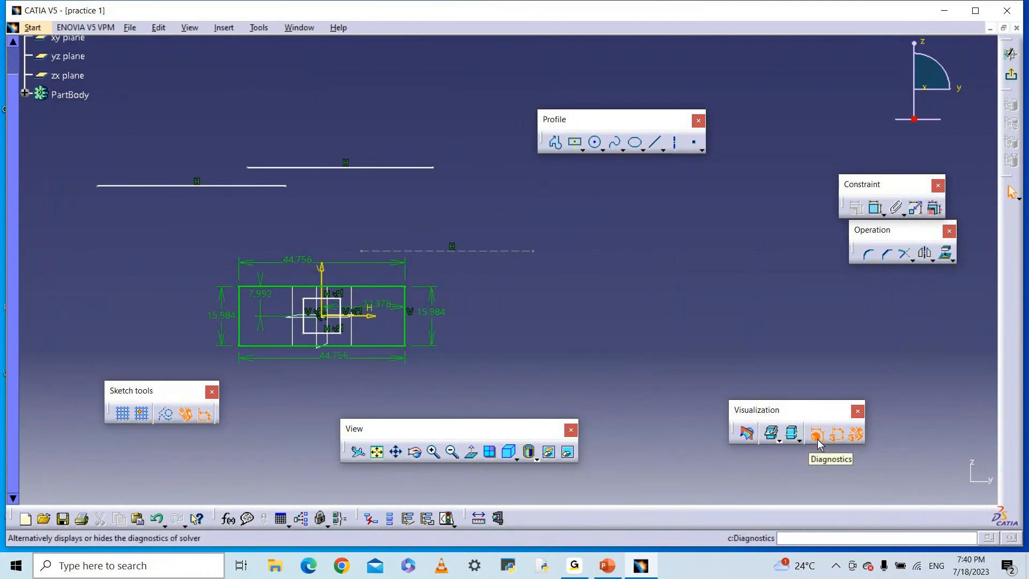
# Switch the solver diagnostics off and on twice, and hide and redisplay the sketch's geometrical constraints.
pyautogui.click(817, 434)
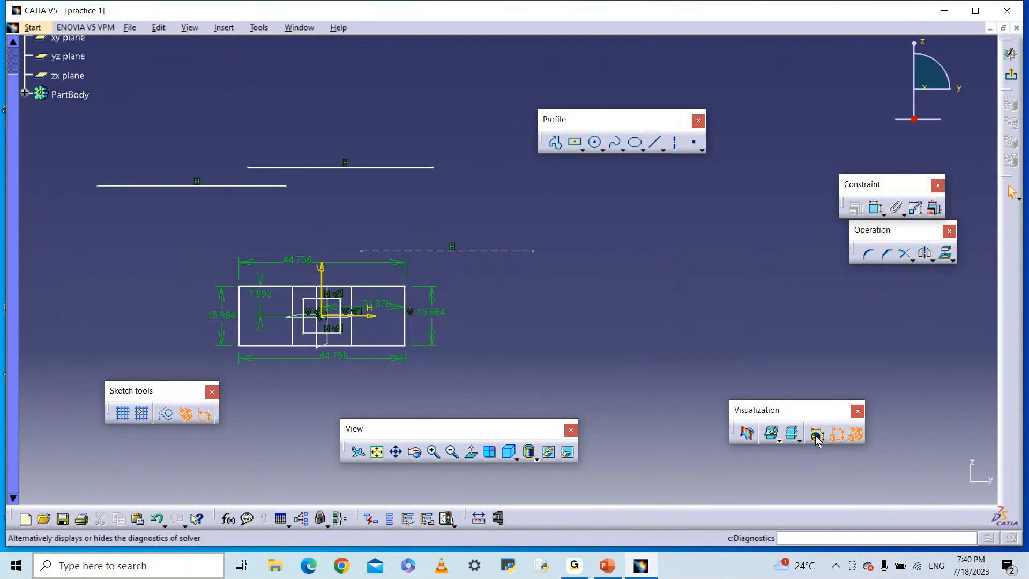
pyautogui.click(816, 435)
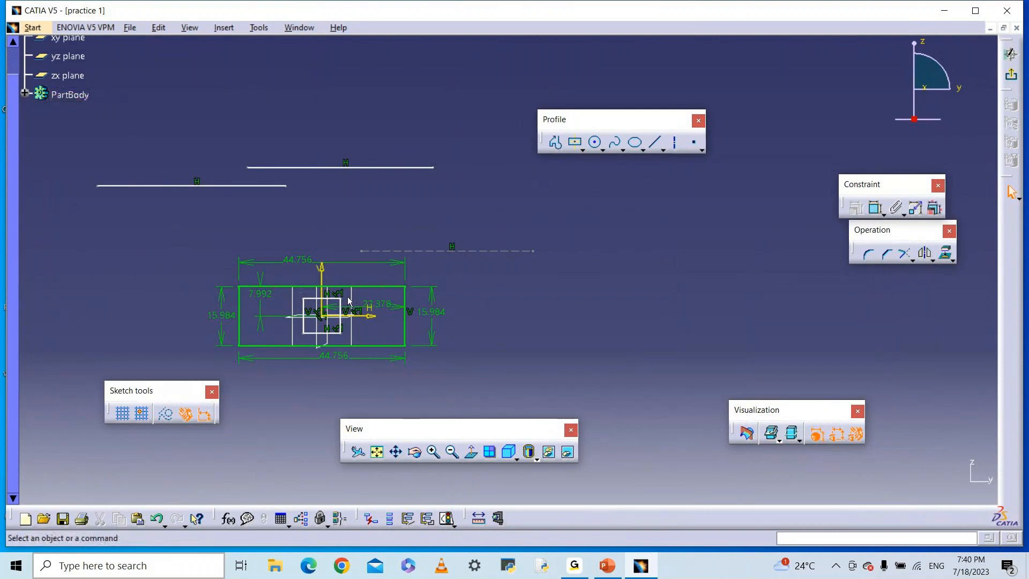
pyautogui.click(815, 436)
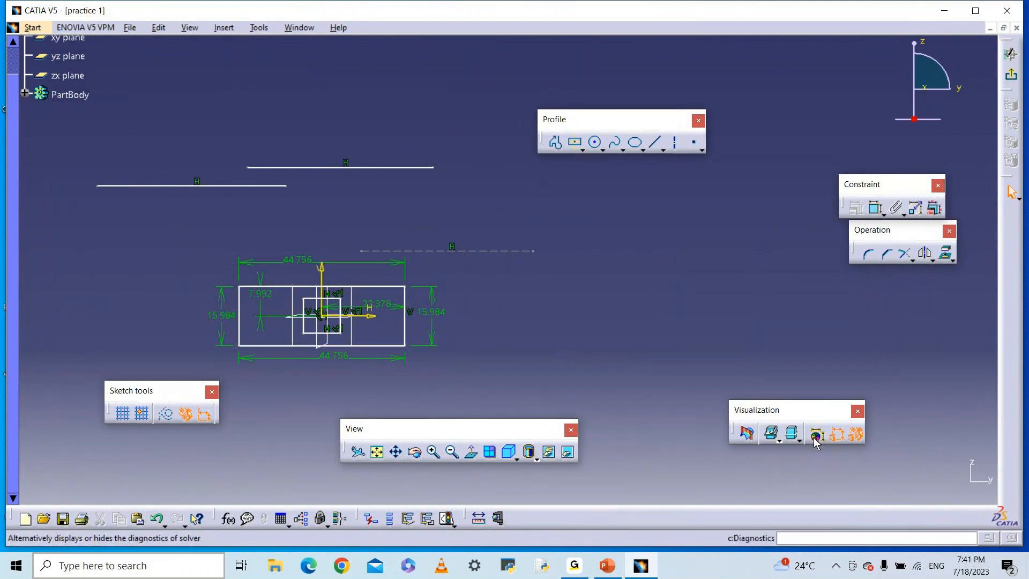
pyautogui.click(815, 436)
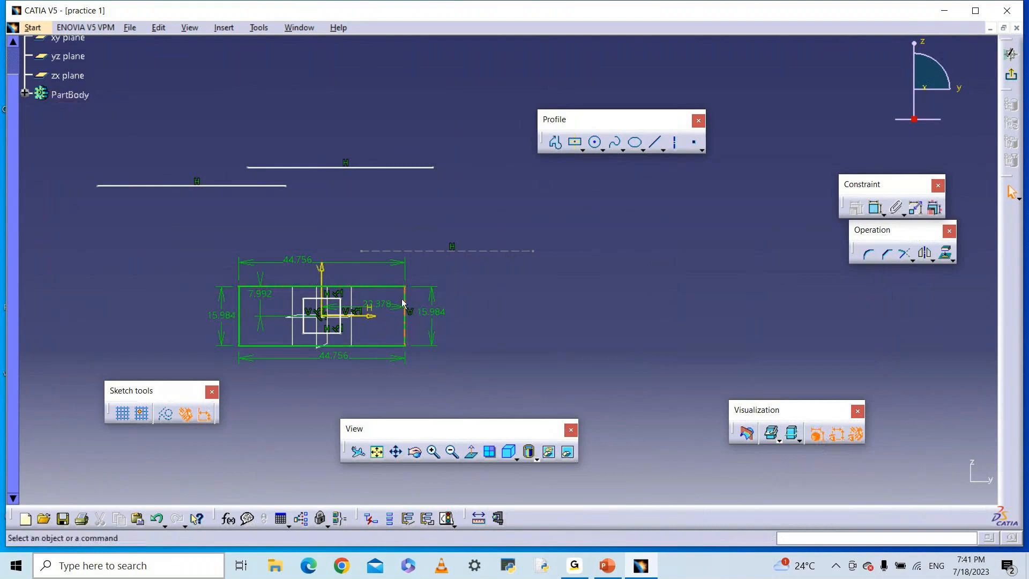
pyautogui.click(856, 436)
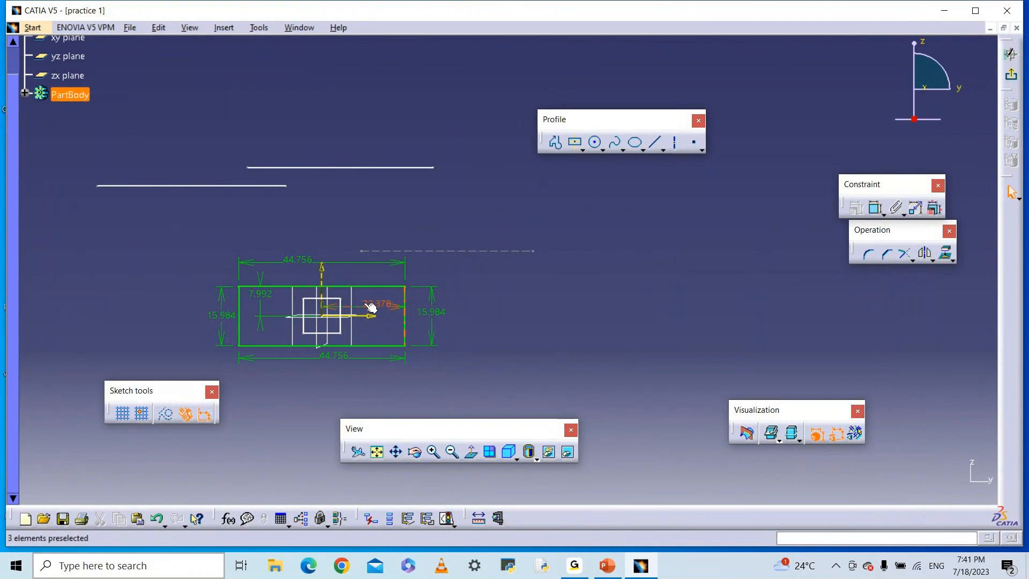
pyautogui.click(856, 434)
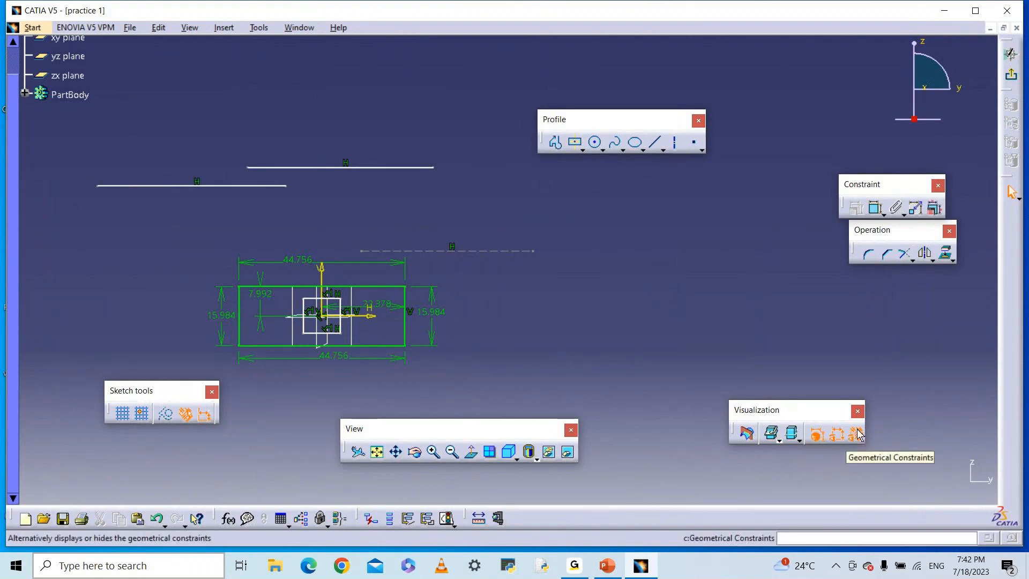
# Toggle cutting the part by the sketch plane on and off, and dock the Visualization toolbar with the standard tools.
pyautogui.click(749, 434)
pyautogui.click(749, 438)
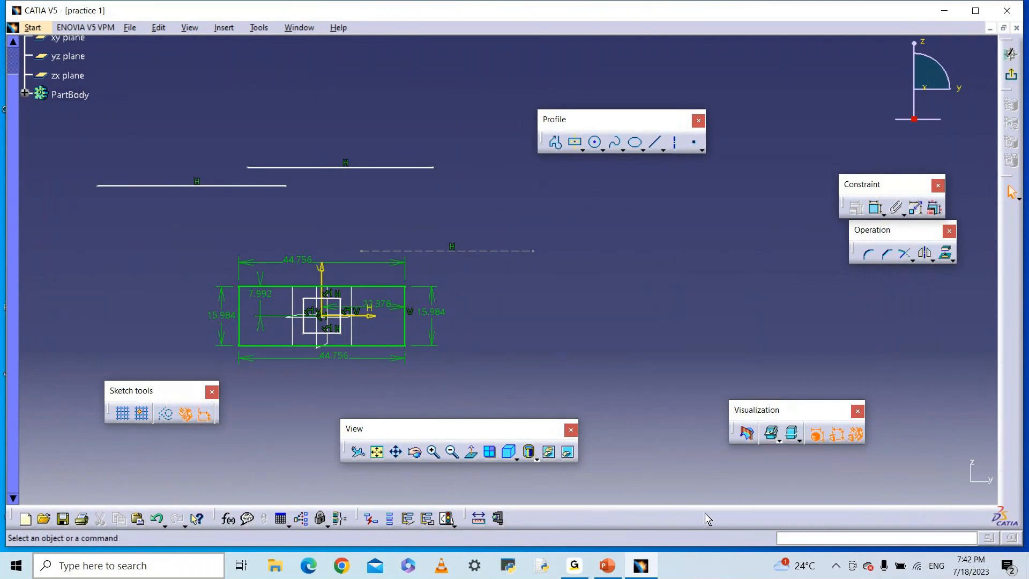
pyautogui.moveTo(712, 500); pyautogui.dragTo(737, 497)
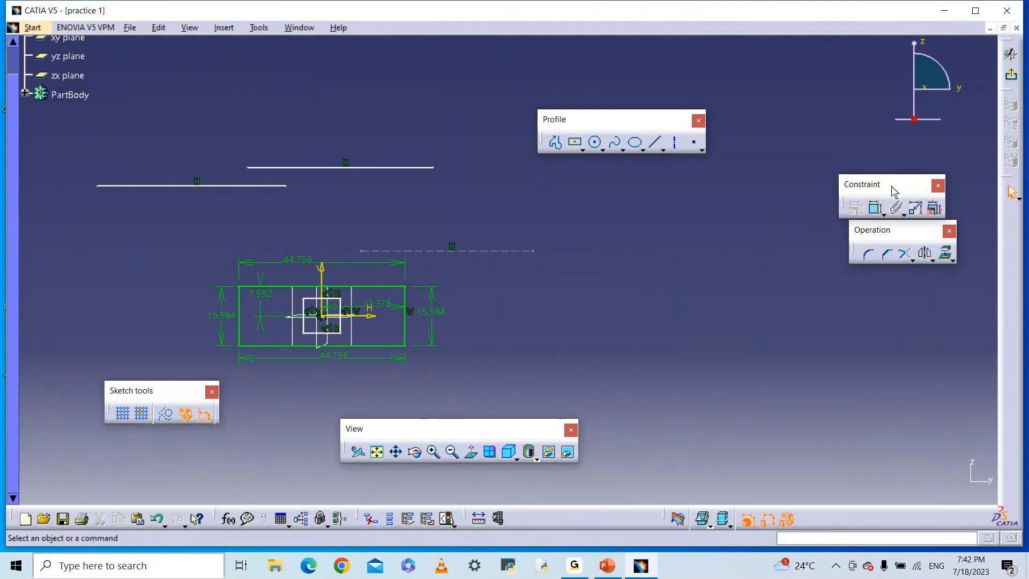
pyautogui.click(883, 213)
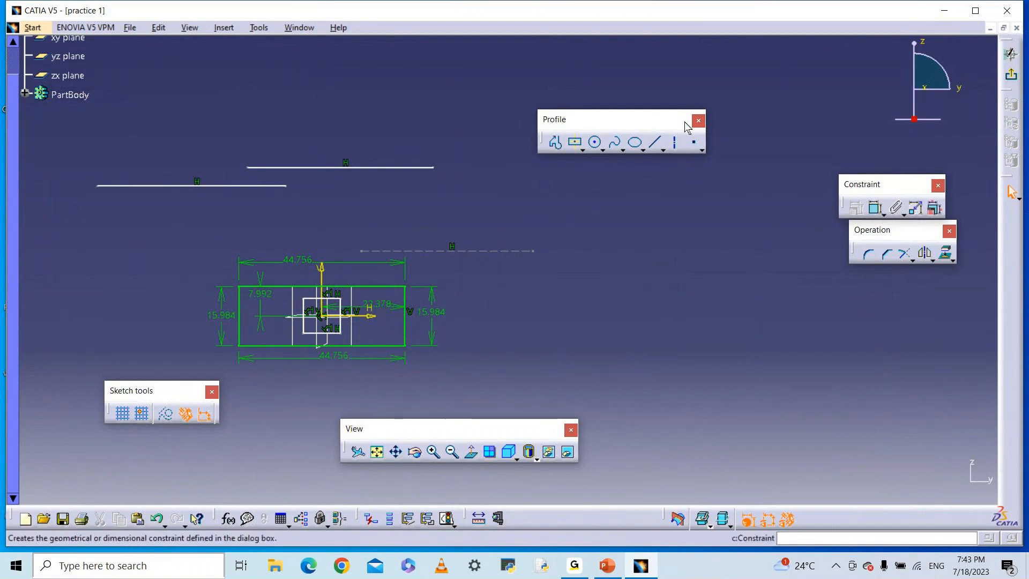
pyautogui.click(656, 142)
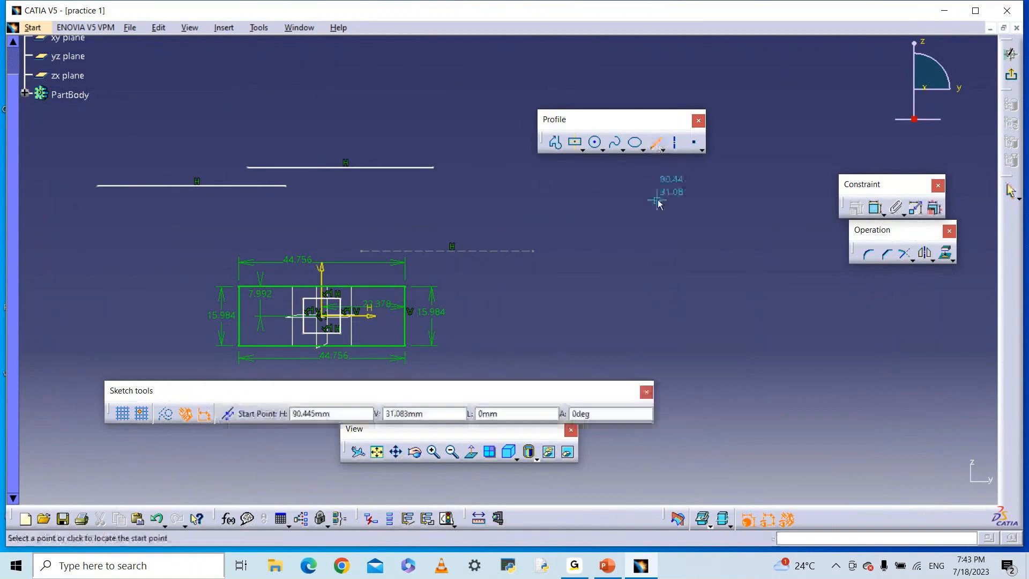
pyautogui.click(657, 142)
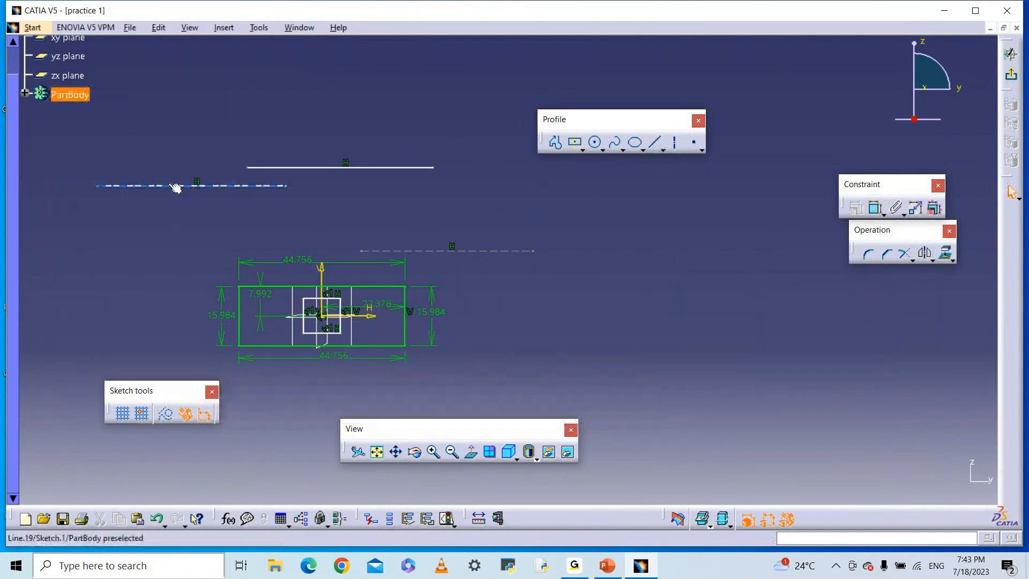
# Shorten the leftmost horizontal line above the large rectangle by moving its right endpoint inward and slightly down.
pyautogui.click(289, 187)
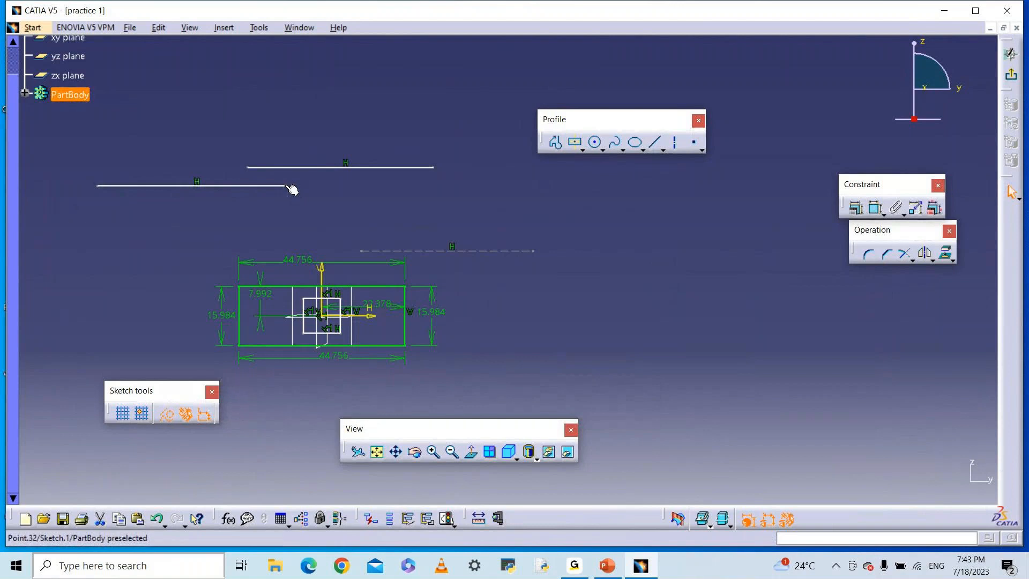
pyautogui.click(201, 203)
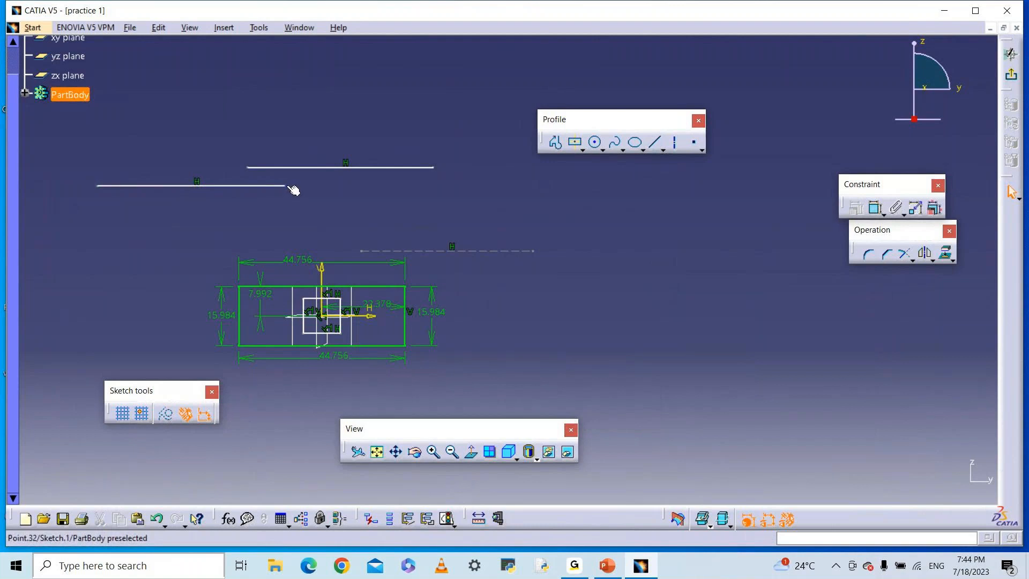
pyautogui.moveTo(292, 188)
pyautogui.mouseDown()
pyautogui.moveTo(282, 167)
pyautogui.moveTo(282, 206)
pyautogui.moveTo(483, 191)
pyautogui.moveTo(271, 192)
pyautogui.mouseUp()
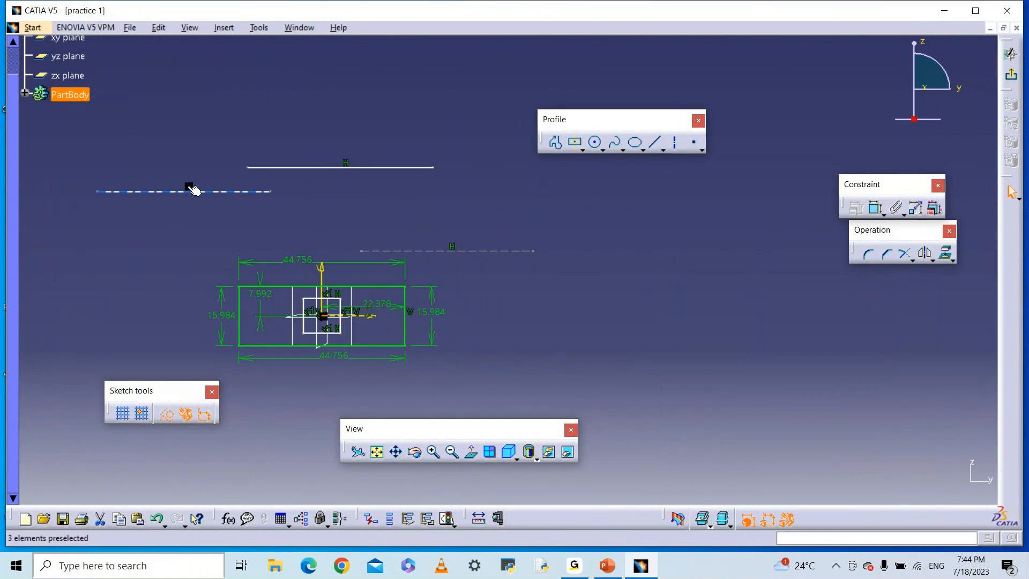
# Delete the horizontal constraint on the left-hand line above the rectangle and tilt the line by moving its right endpoint slightly upward.
pyautogui.rightClick(189, 187)
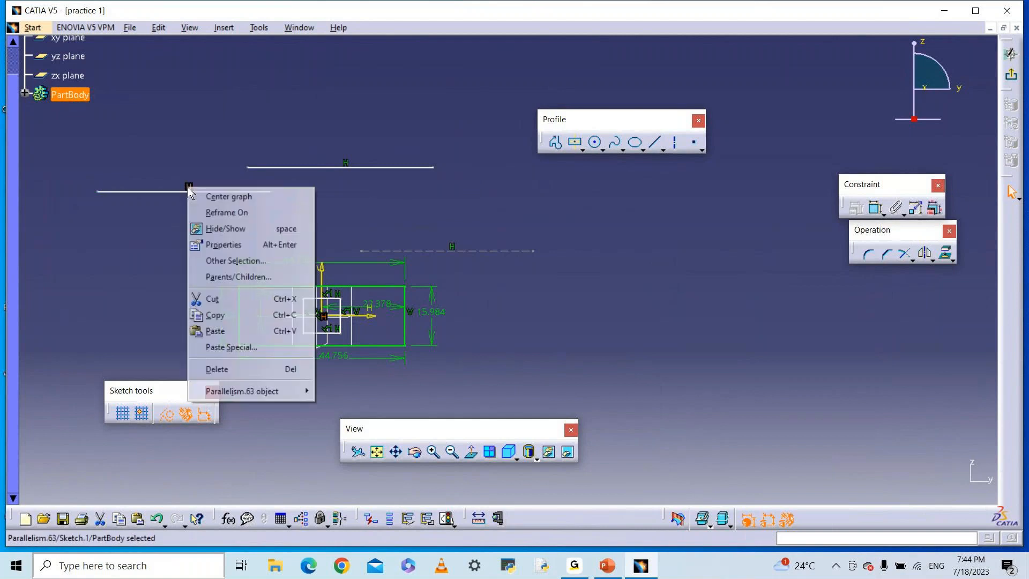
pyautogui.click(244, 369)
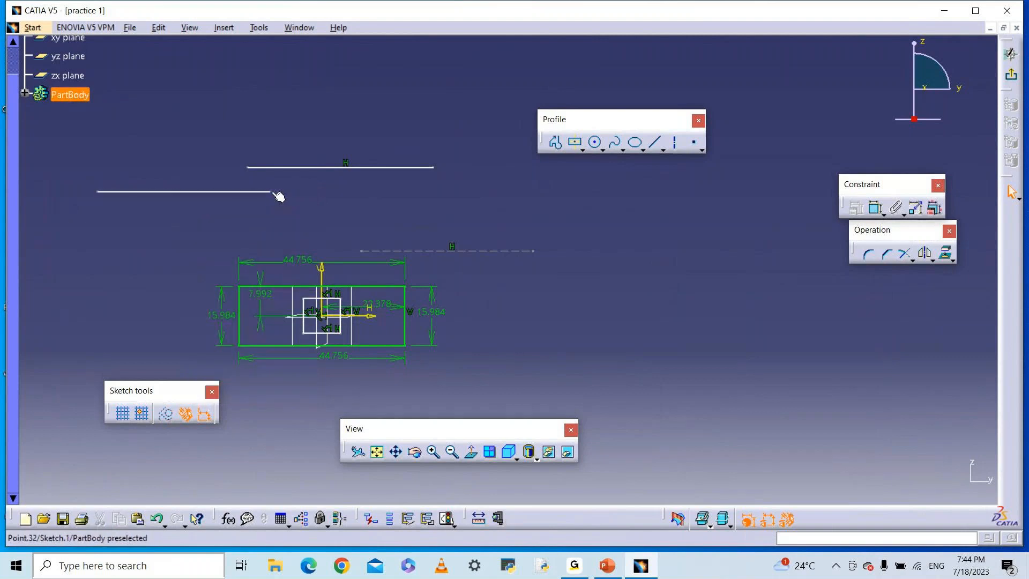
pyautogui.moveTo(271, 192)
pyautogui.mouseDown()
pyautogui.moveTo(253, 156)
pyautogui.moveTo(129, 72)
pyautogui.moveTo(91, 70)
pyautogui.moveTo(252, 196)
pyautogui.moveTo(259, 188)
pyautogui.moveTo(115, 69)
pyautogui.moveTo(268, 199)
pyautogui.moveTo(272, 190)
pyautogui.mouseUp()
# Apply a Horizontal constraint to the tilted left-hand line and reposition its right endpoint slightly lower and inward.
pyautogui.rightClick(249, 189)
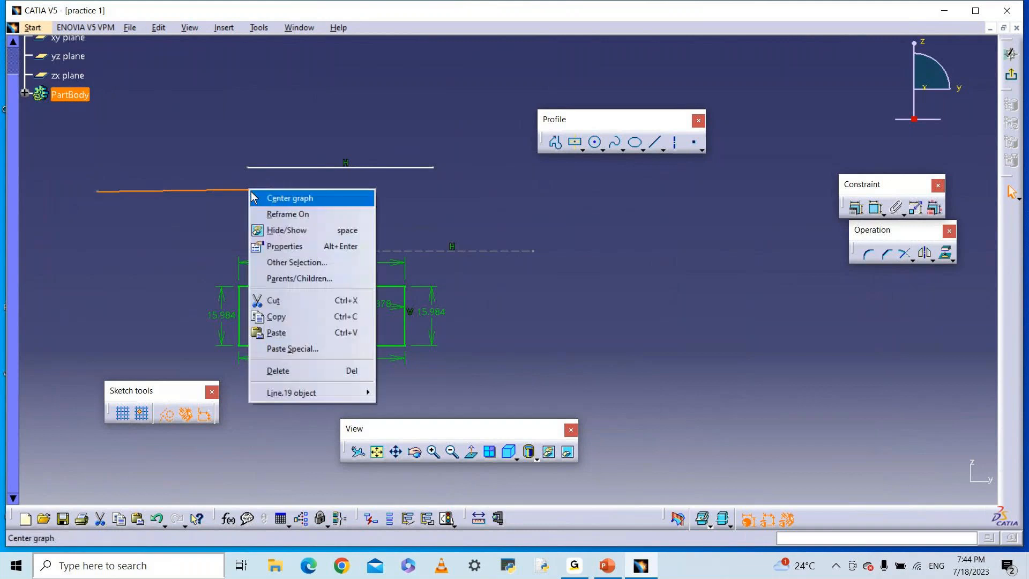
pyautogui.moveTo(372, 393)
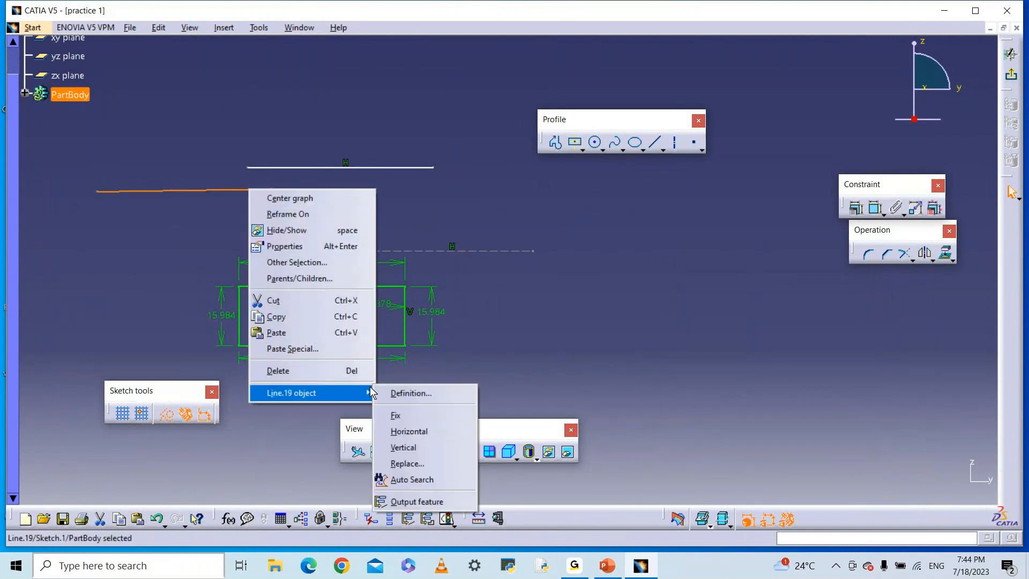
pyautogui.click(408, 431)
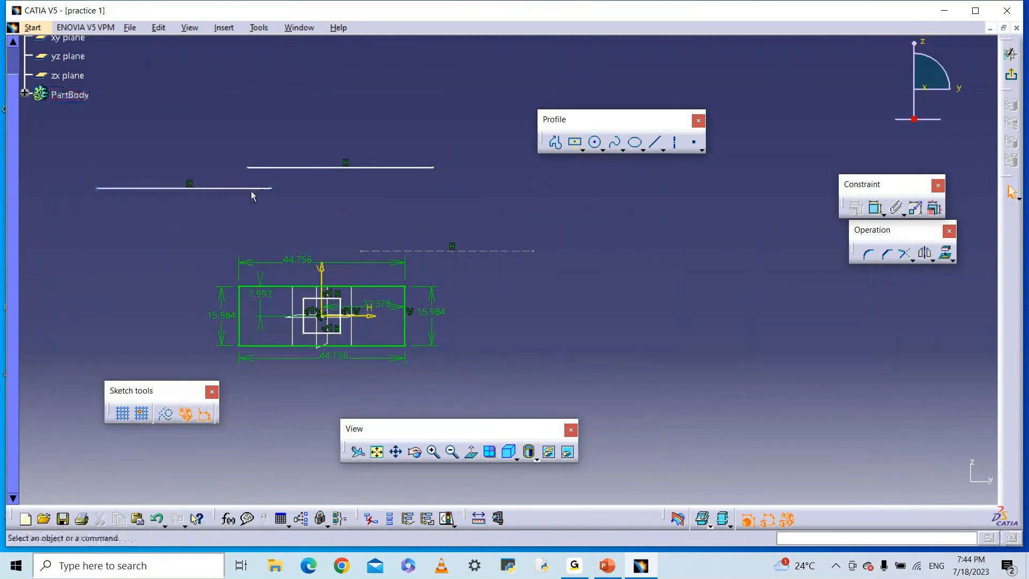
pyautogui.moveTo(271, 188)
pyautogui.mouseDown()
pyautogui.moveTo(254, 146)
pyautogui.moveTo(267, 197)
pyautogui.mouseUp()
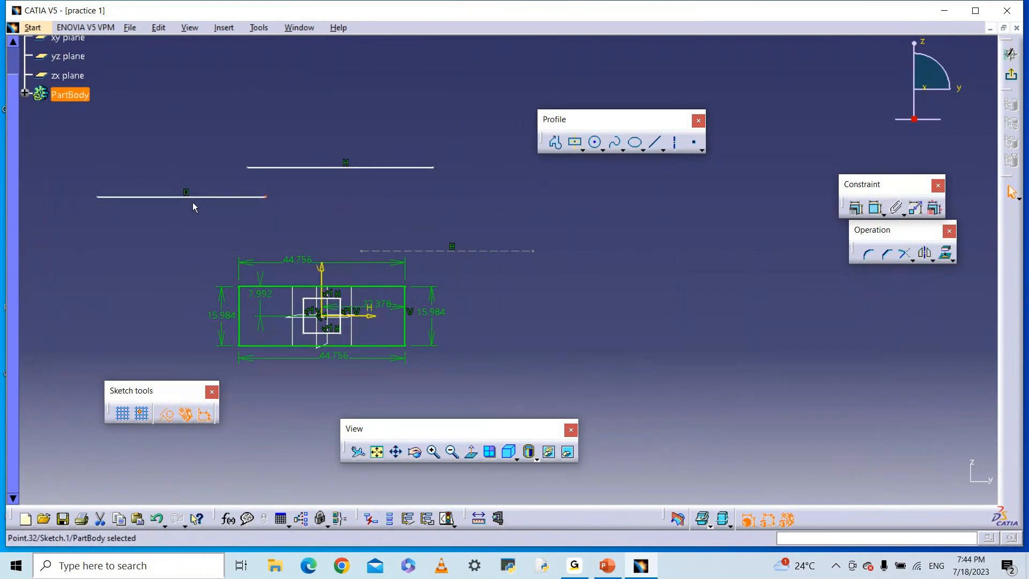
# Dimension the horizontal distance from the left-hand line's left endpoint to the vertical sketch axis, placing the dimension below the rectangle.
pyautogui.click(315, 196)
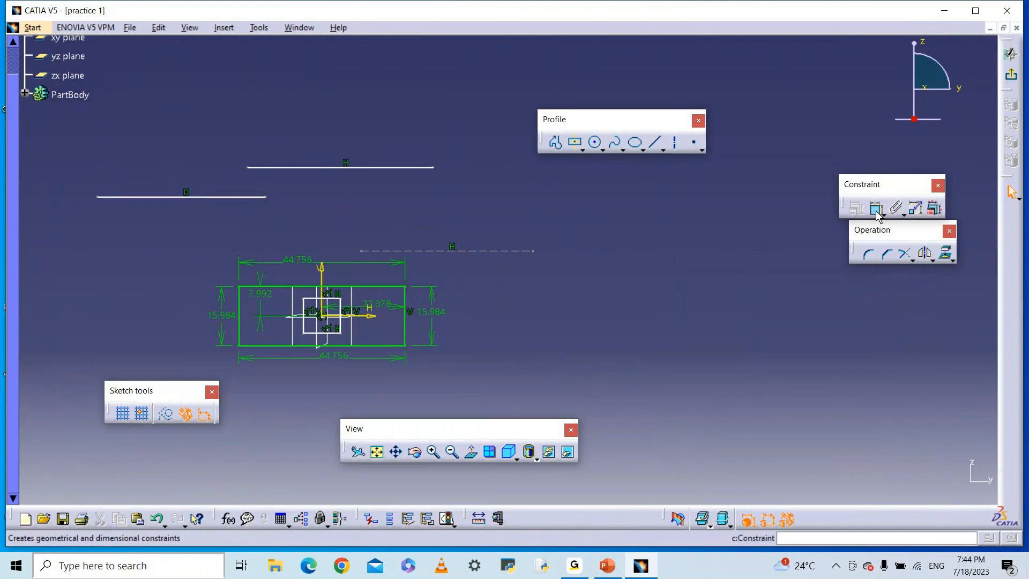
pyautogui.click(100, 198)
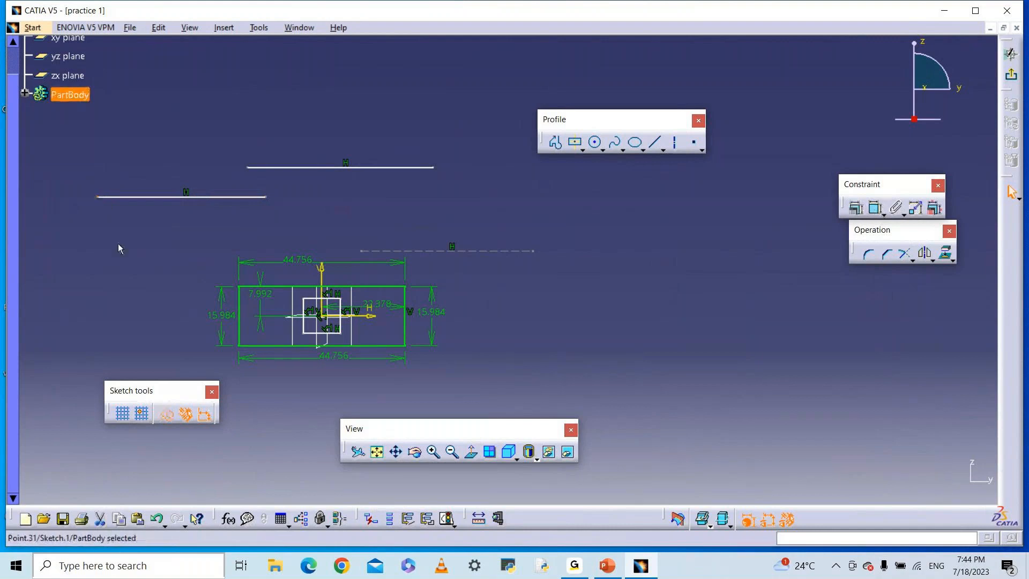
pyautogui.click(875, 209)
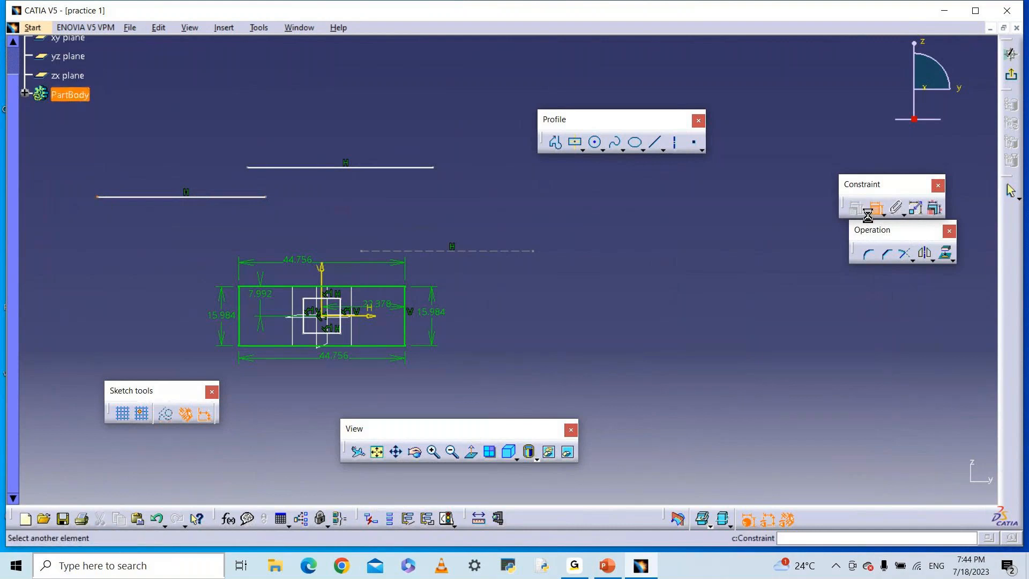
pyautogui.click(329, 285)
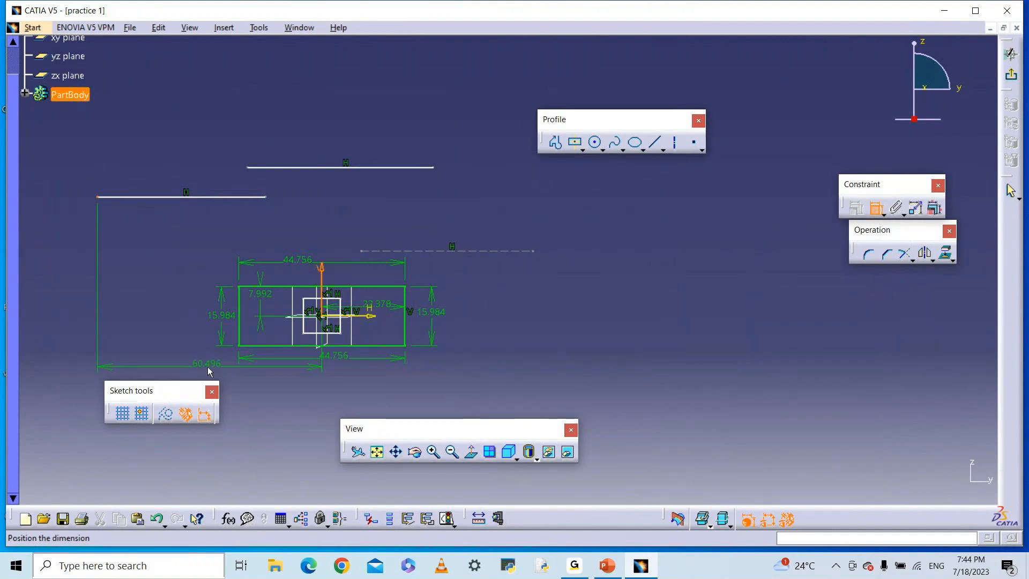
pyautogui.click(214, 369)
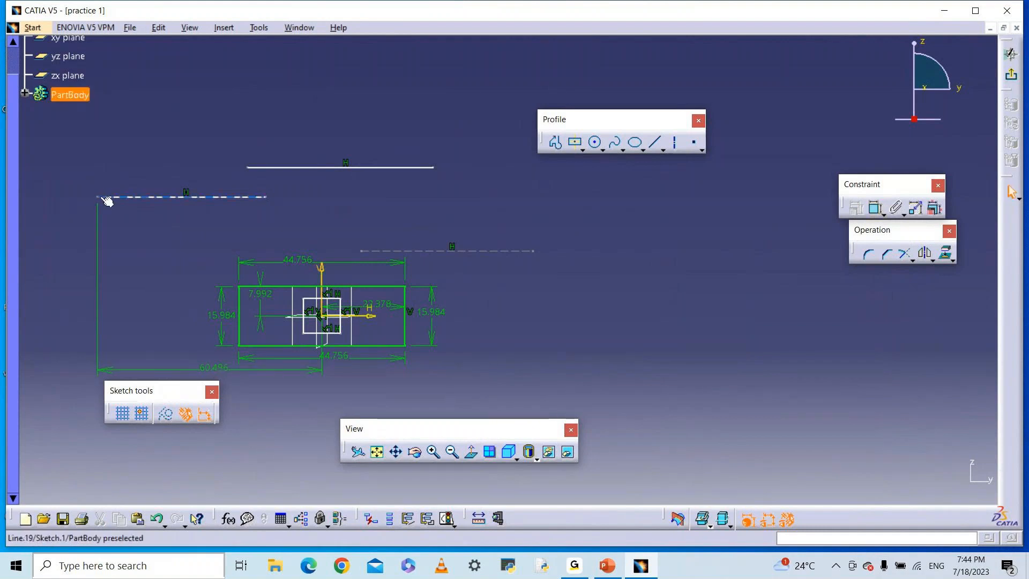
# Try to pull the line's left endpoint farther outward, and delete the offset dimension between that endpoint and the vertical axis.
pyautogui.moveTo(98, 197); pyautogui.dragTo(51, 191)
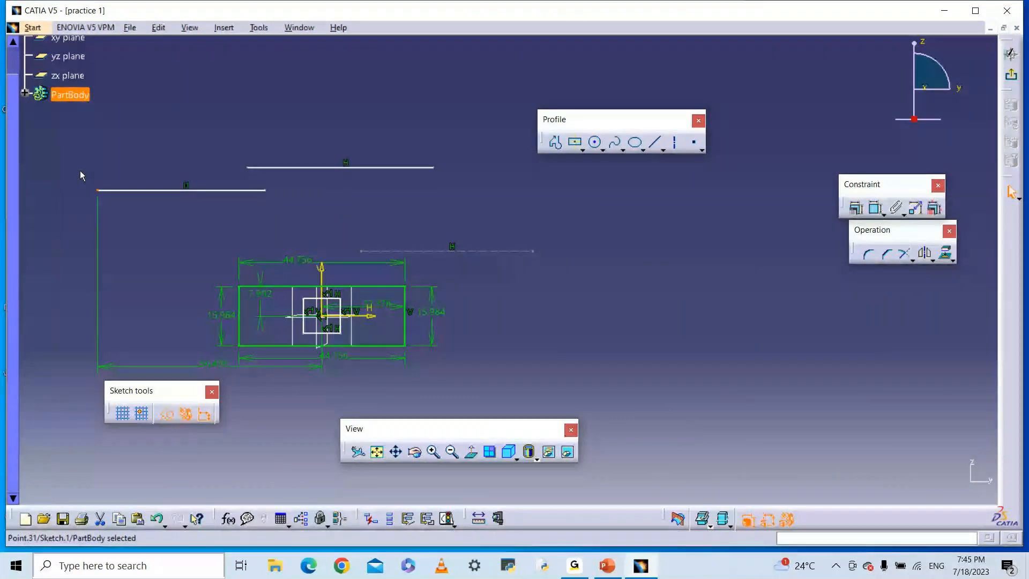
pyautogui.rightClick(216, 150)
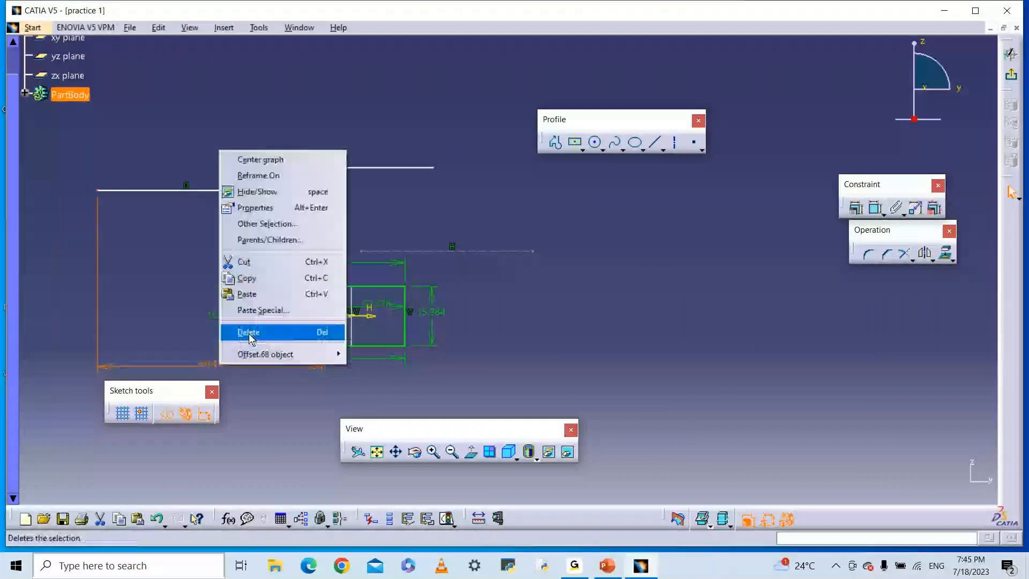
pyautogui.click(248, 336)
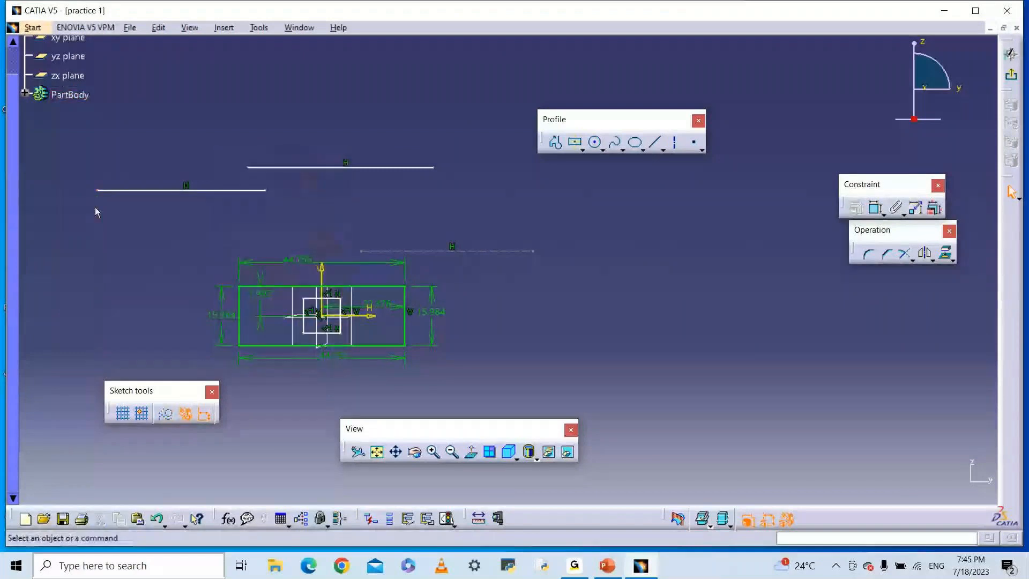
# Move the left endpoint of the left-hand line inward to shorten the line, and adjust its height slightly.
pyautogui.moveTo(97, 189)
pyautogui.mouseDown()
pyautogui.moveTo(53, 195)
pyautogui.moveTo(125, 193)
pyautogui.mouseUp()
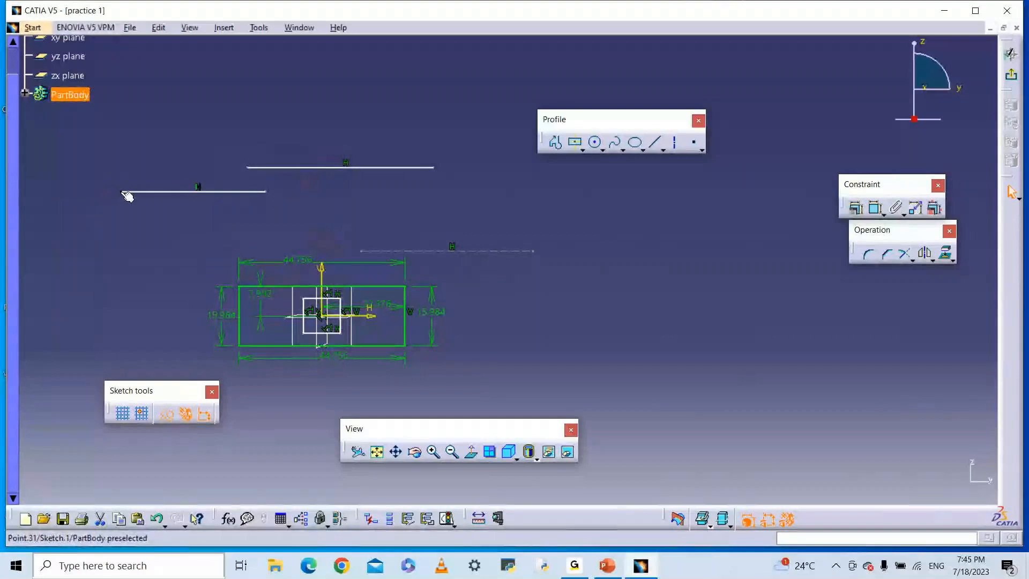
pyautogui.click(120, 214)
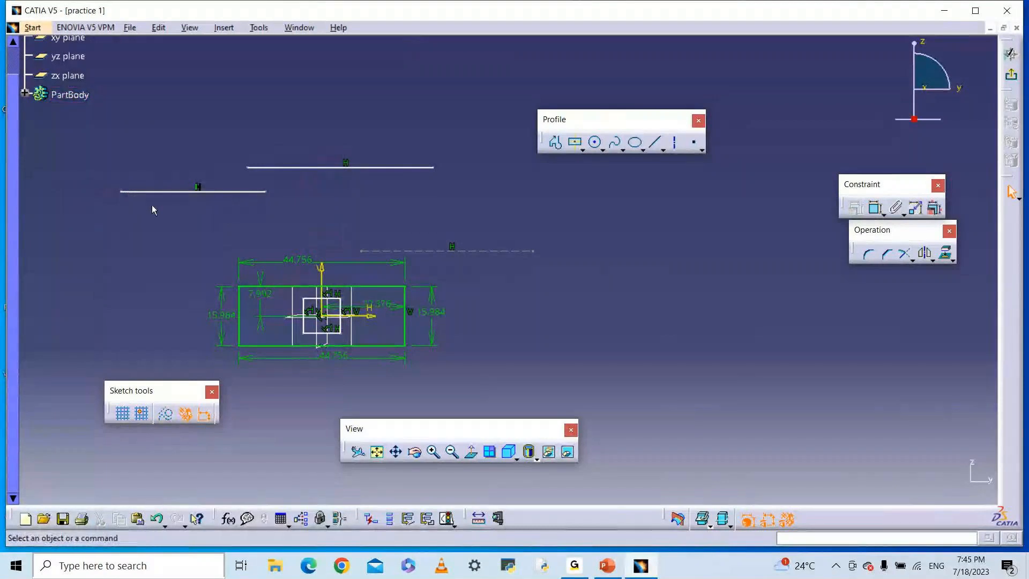
pyautogui.moveTo(127, 198)
pyautogui.mouseDown()
pyautogui.moveTo(89, 197)
pyautogui.moveTo(117, 192)
pyautogui.mouseUp()
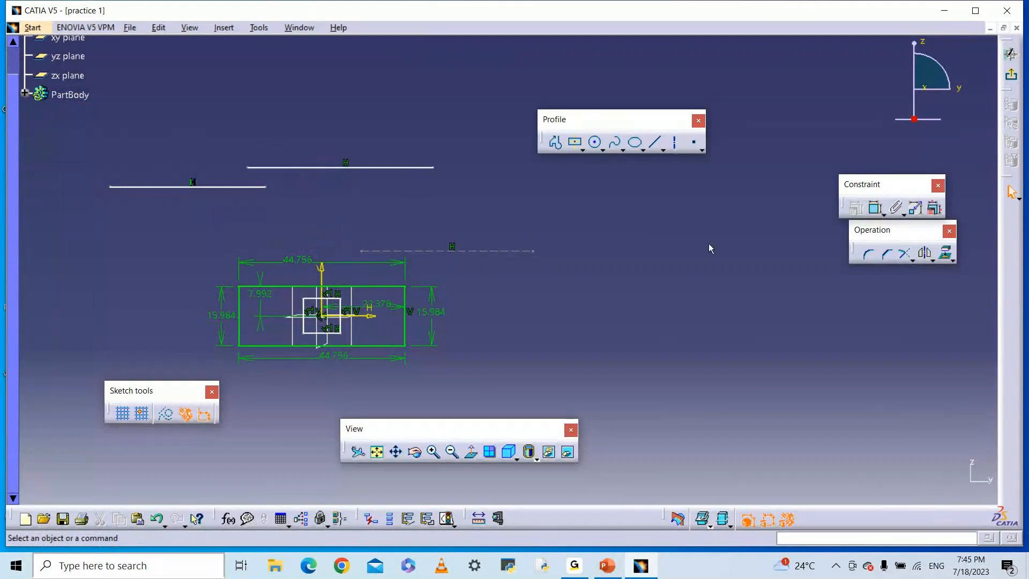
# Dimension the distance from the left-hand line's left endpoint to the vertical sketch axis, placing the dimension level with the rectangle's bottom dimension.
pyautogui.click(875, 210)
pyautogui.click(112, 189)
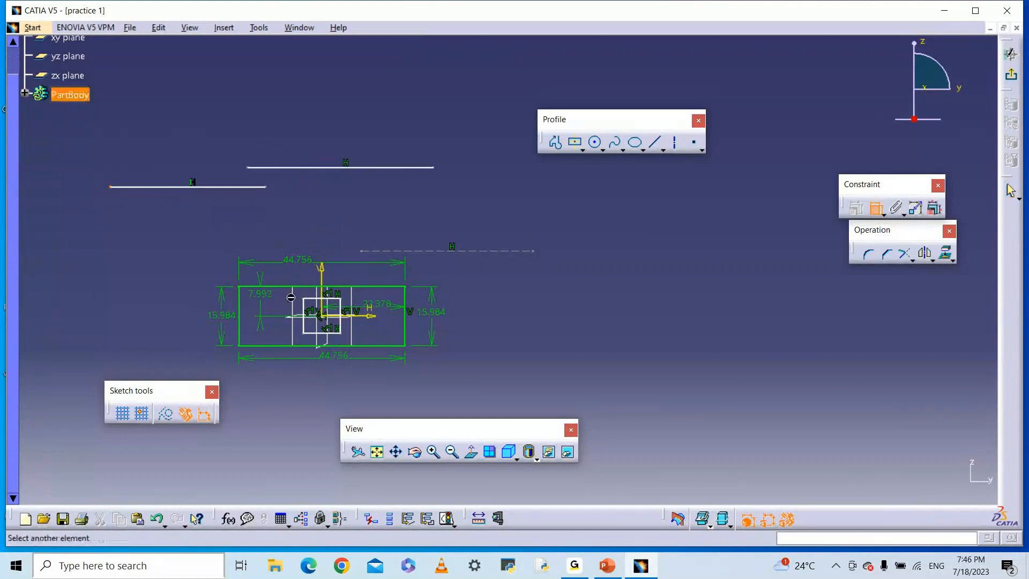
pyautogui.click(326, 296)
pyautogui.click(130, 358)
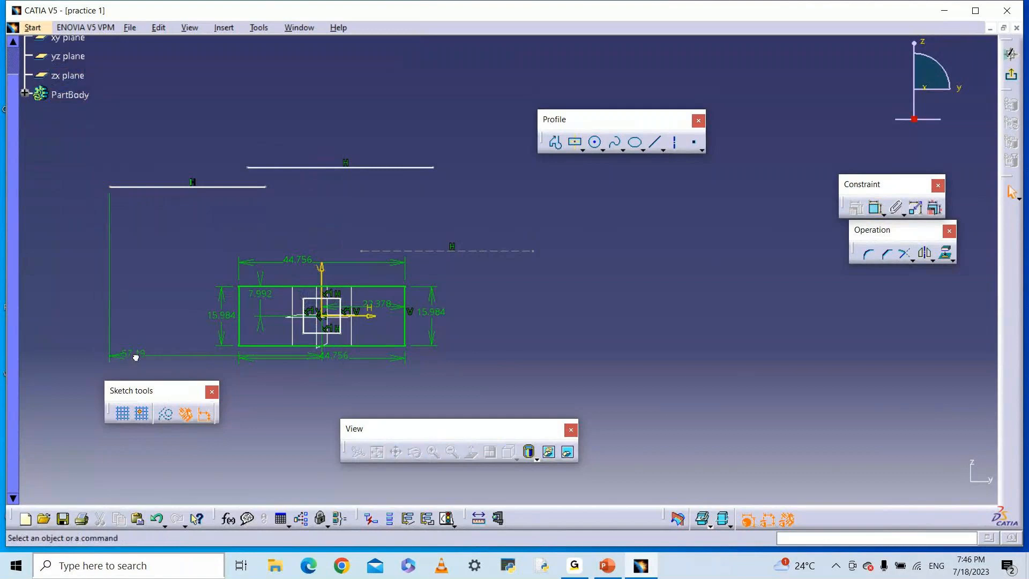
# Dimension the distance from the left-hand line's right endpoint to the vertical sketch axis, placing the dimension just below the line.
pyautogui.click(879, 210)
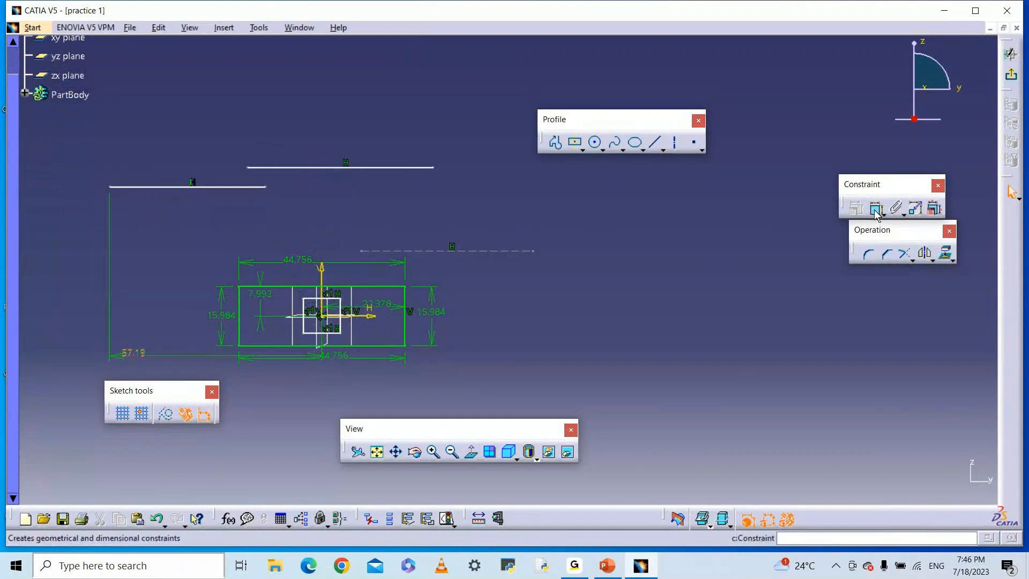
pyautogui.click(272, 188)
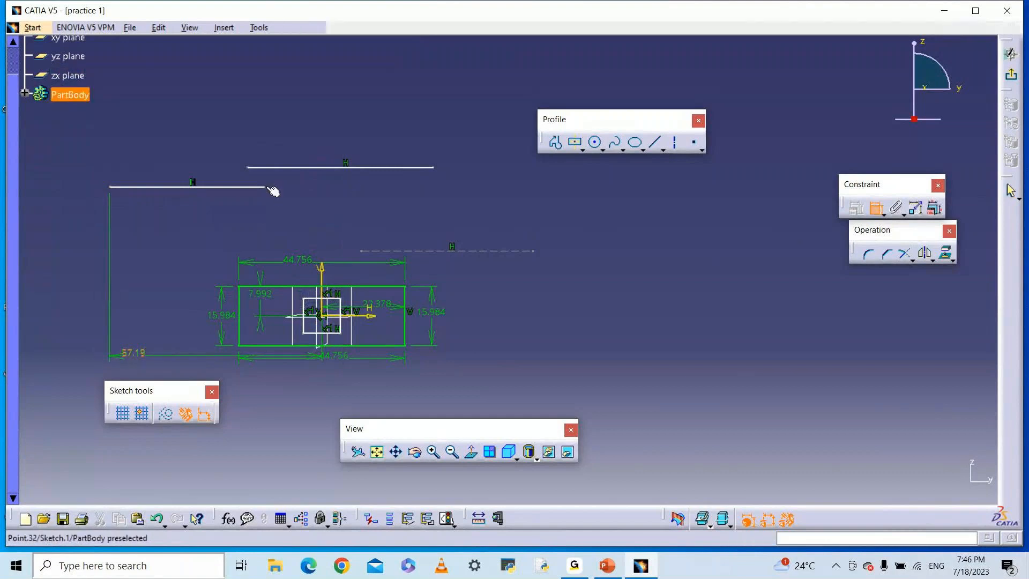
pyautogui.click(325, 271)
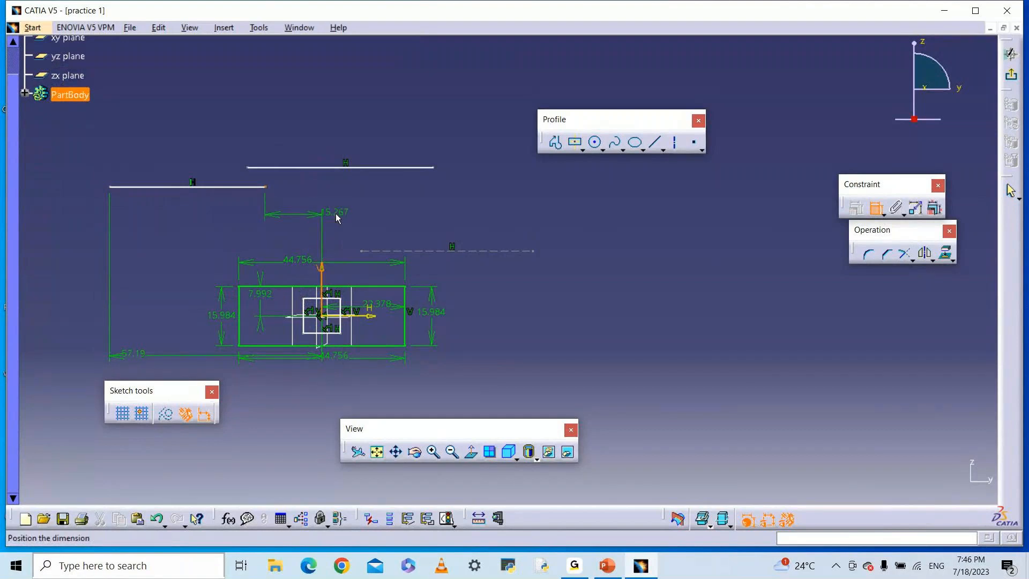
pyautogui.click(336, 213)
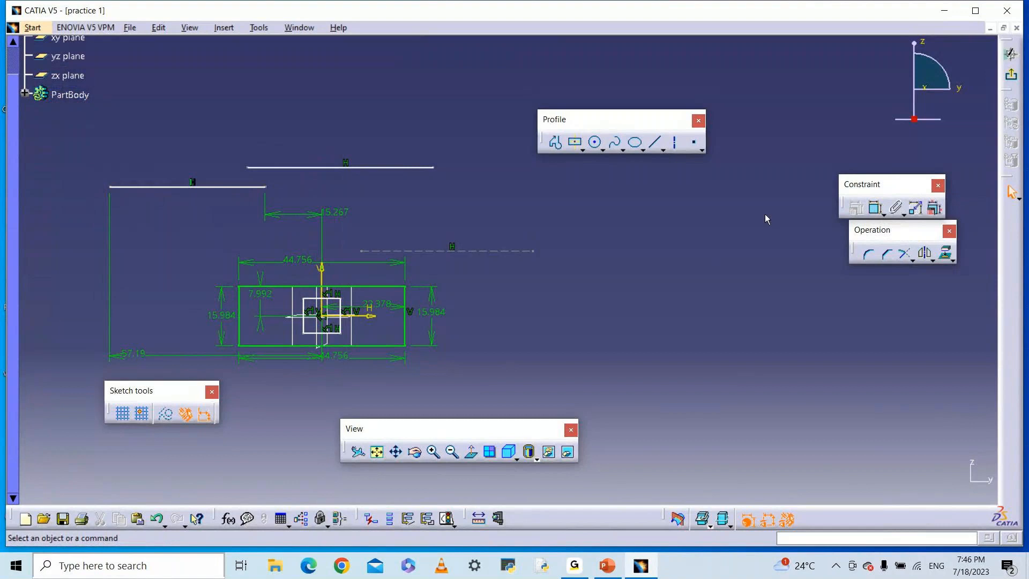
# Dimension the vertical distance between the left-hand line and the horizontal sketch axis, placing the dimension beneath the line.
pyautogui.click(876, 208)
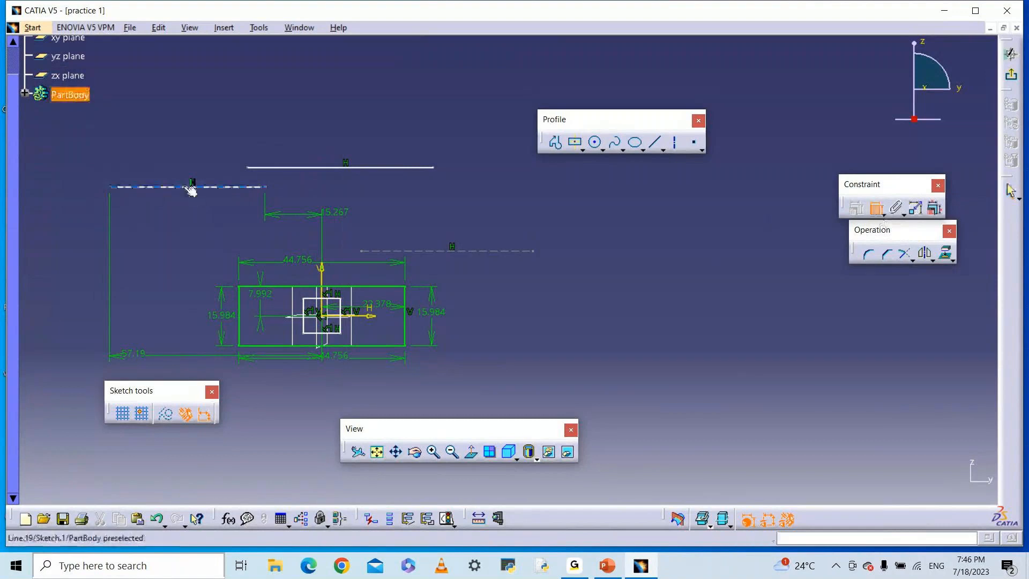
pyautogui.click(190, 187)
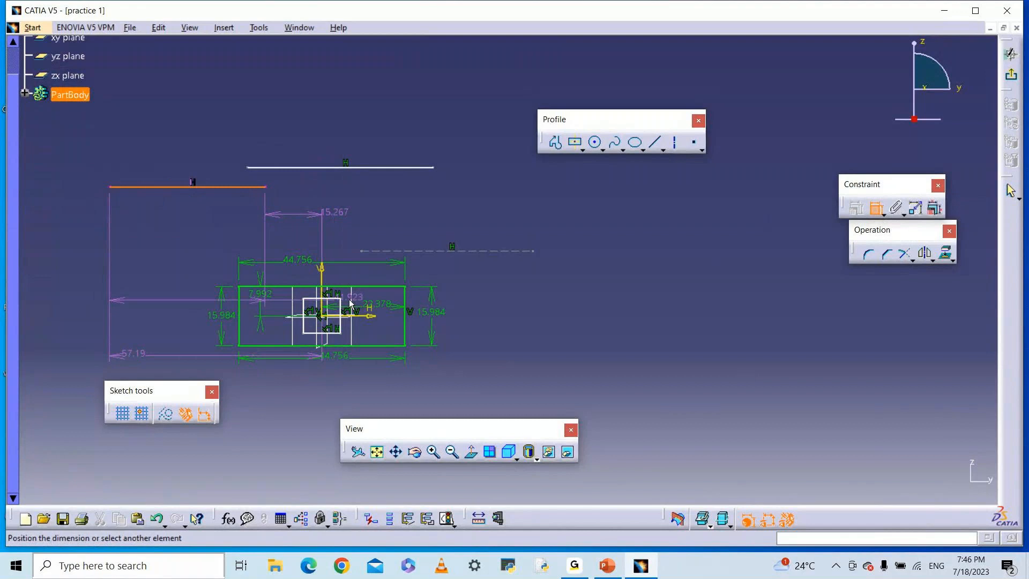
pyautogui.click(374, 316)
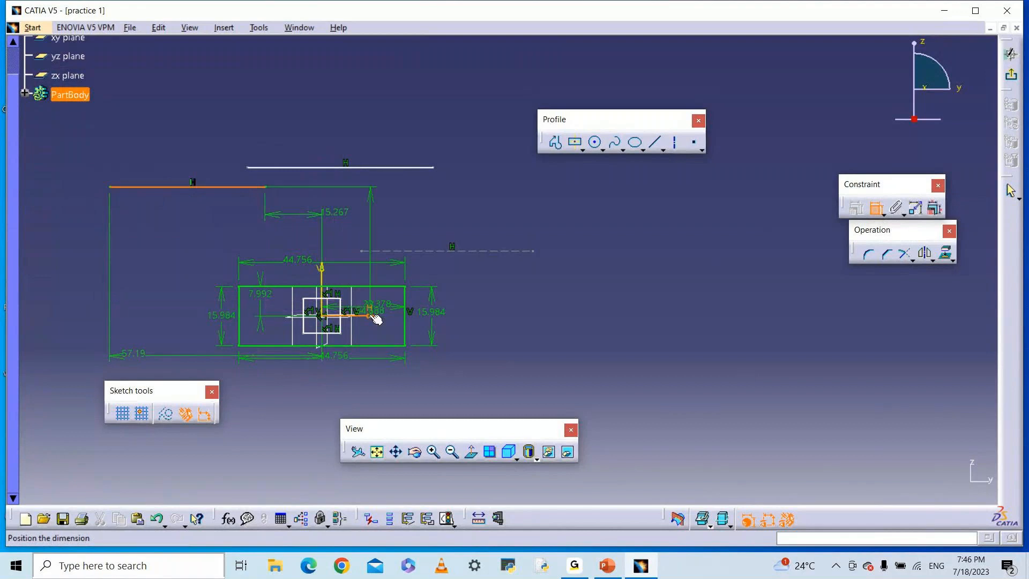
pyautogui.click(168, 242)
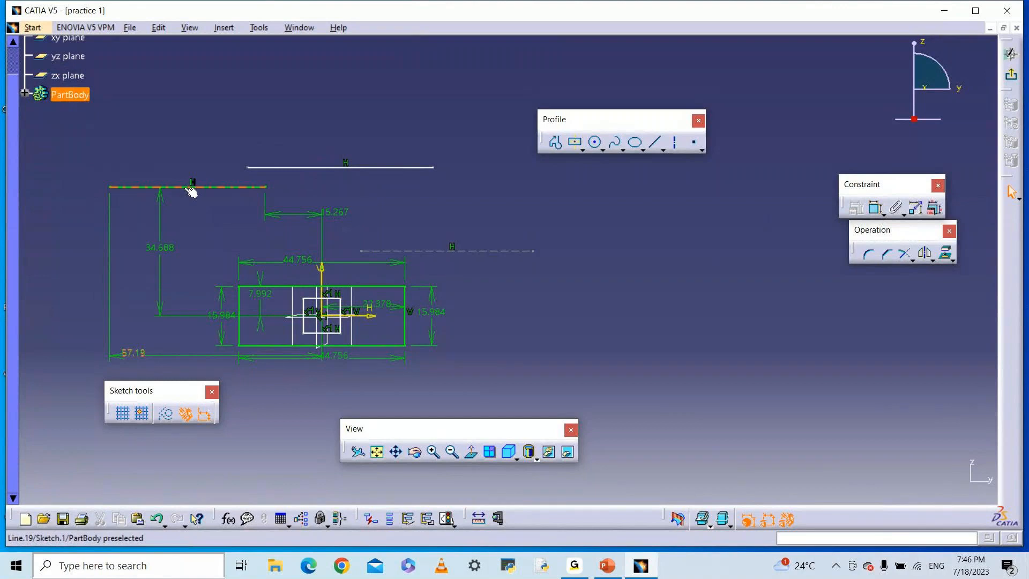
# Try to move the dimensioned left-hand line by its endpoints and its body to test its constraints.
pyautogui.click(110, 187)
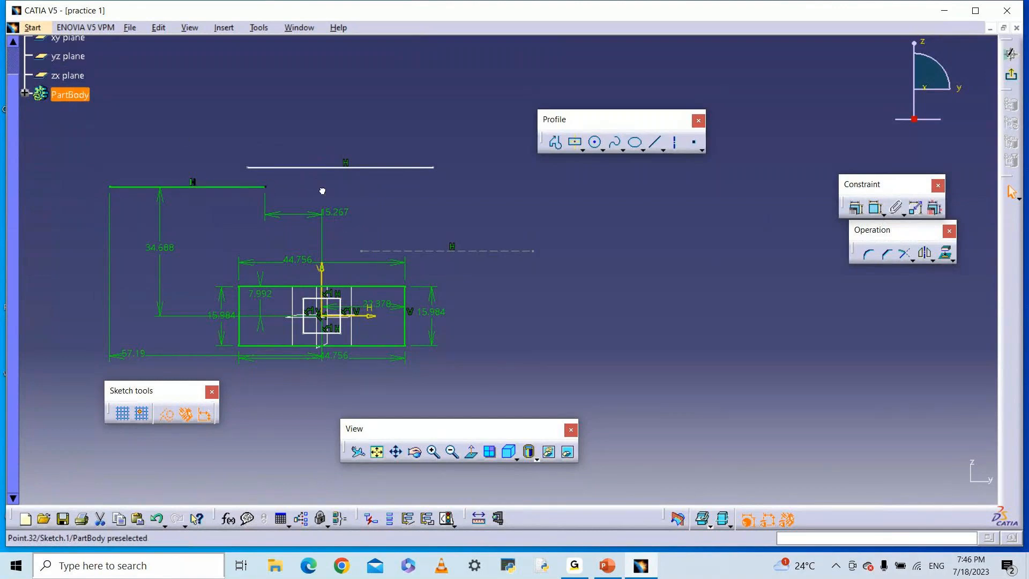
pyautogui.moveTo(322, 190); pyautogui.dragTo(313, 191)
pyautogui.moveTo(220, 187); pyautogui.dragTo(210, 210)
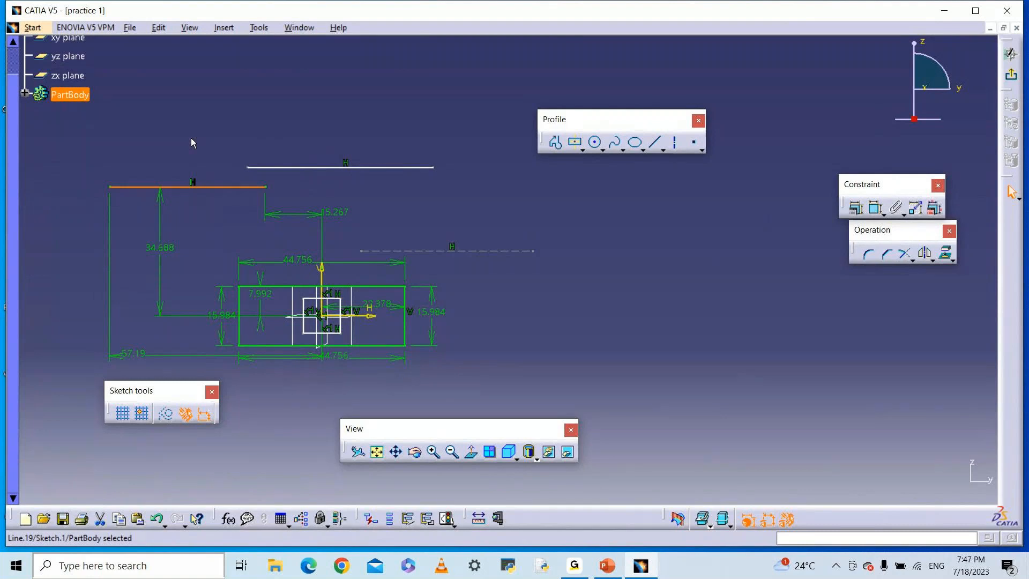
pyautogui.click(434, 167)
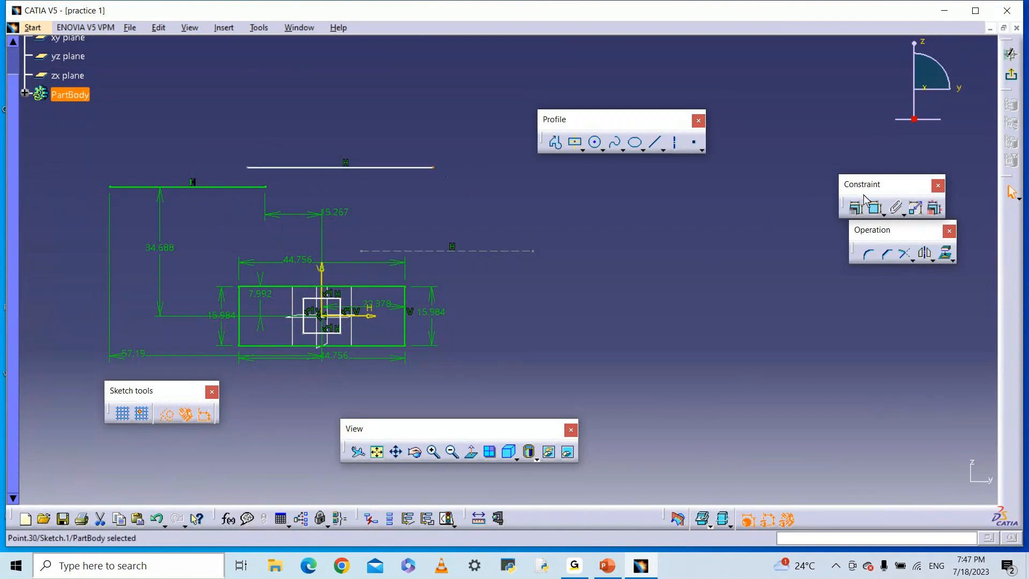
pyautogui.click(857, 209)
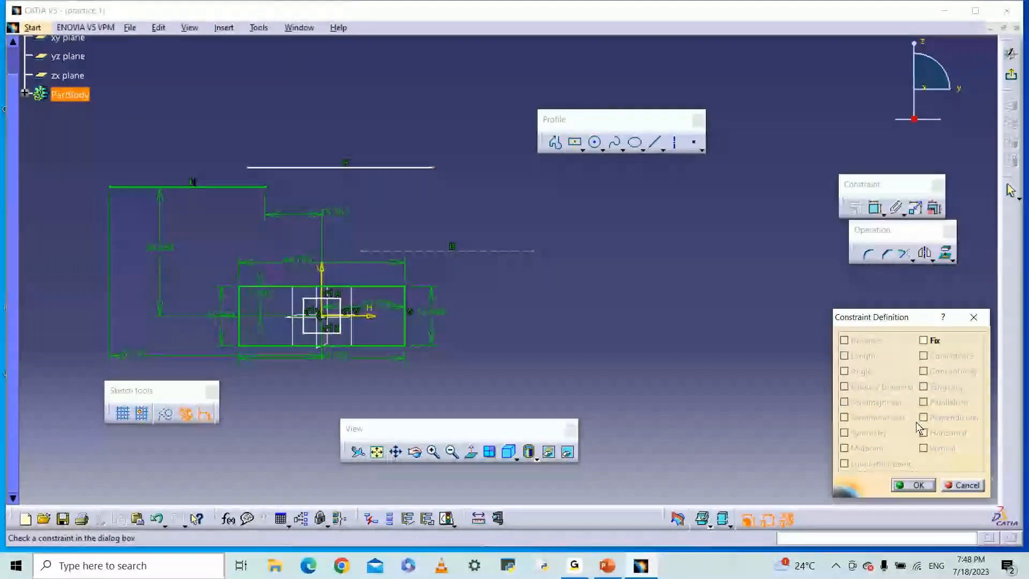
pyautogui.click(973, 319)
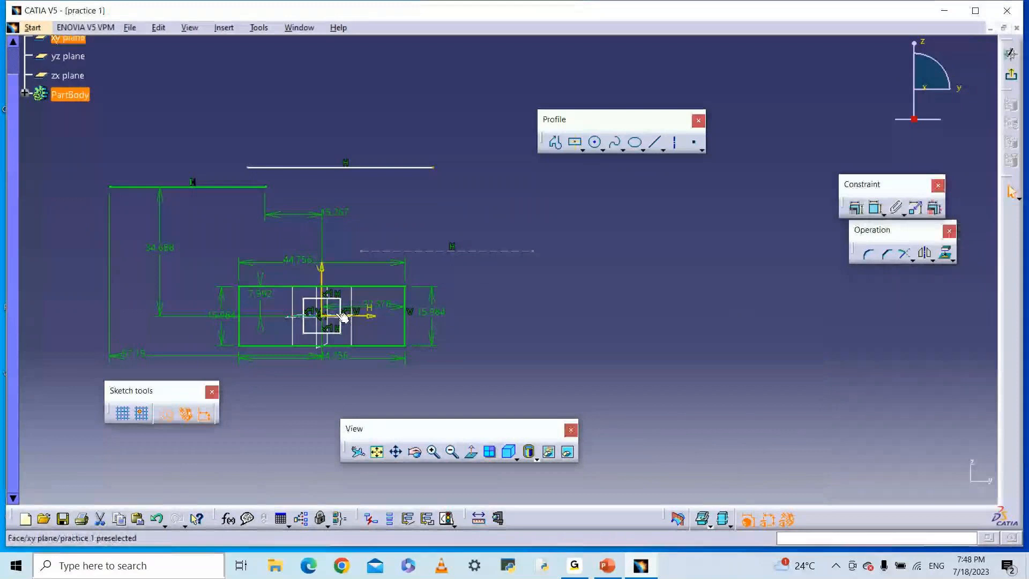
# Try to make the upper horizontal line coincident with the horizontal sketch axis.
pyautogui.click(374, 317)
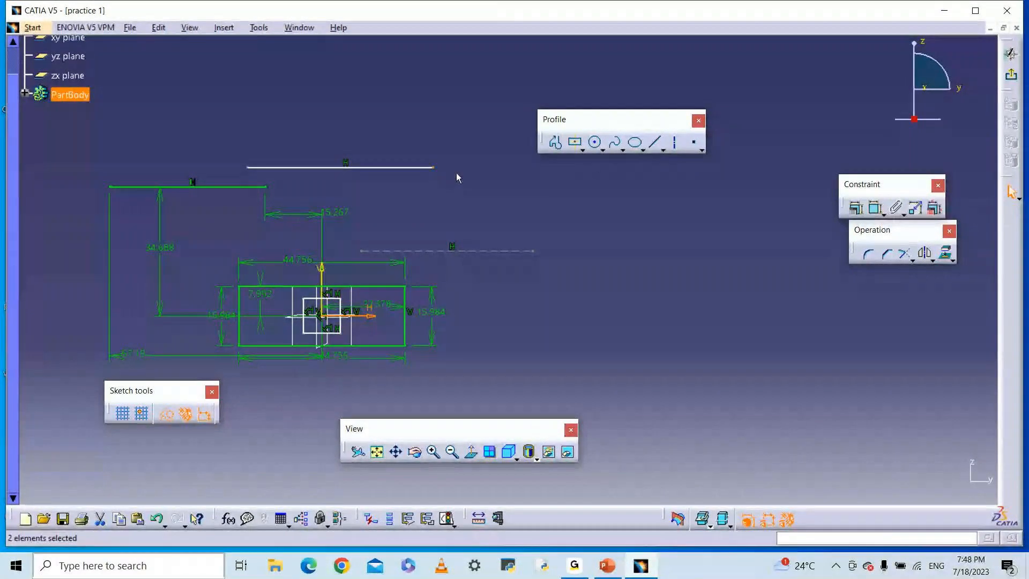
pyautogui.click(852, 208)
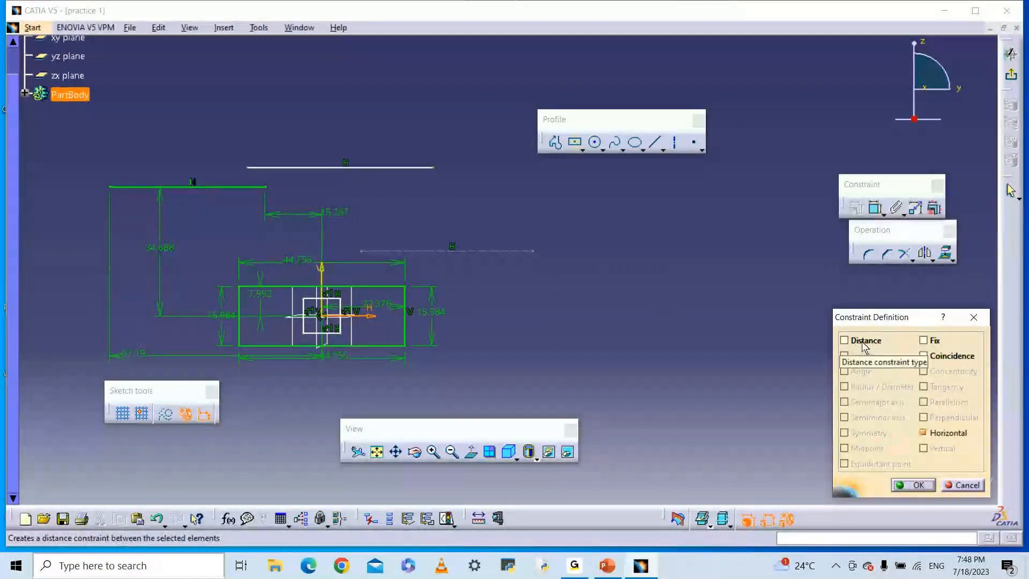
pyautogui.click(923, 356)
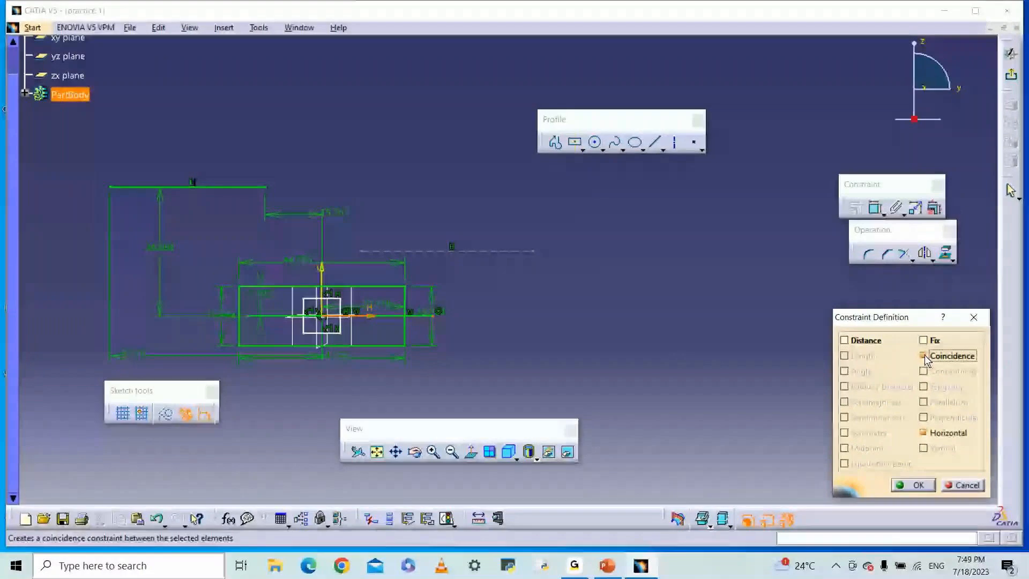
pyautogui.click(912, 484)
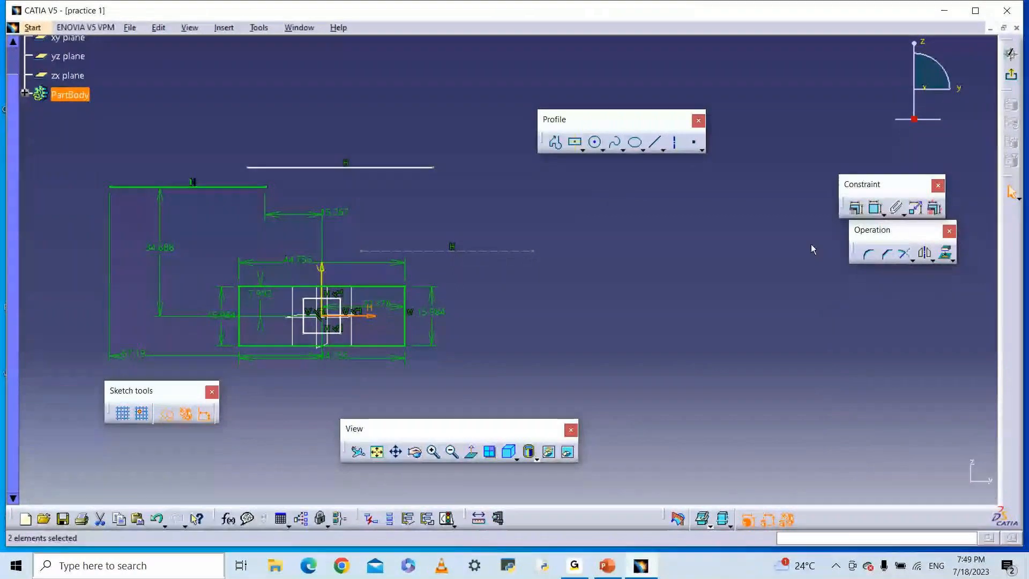
# Try replacing the upper line's horizontal constraint with a distance constraint to the horizontal sketch axis.
pyautogui.click(856, 208)
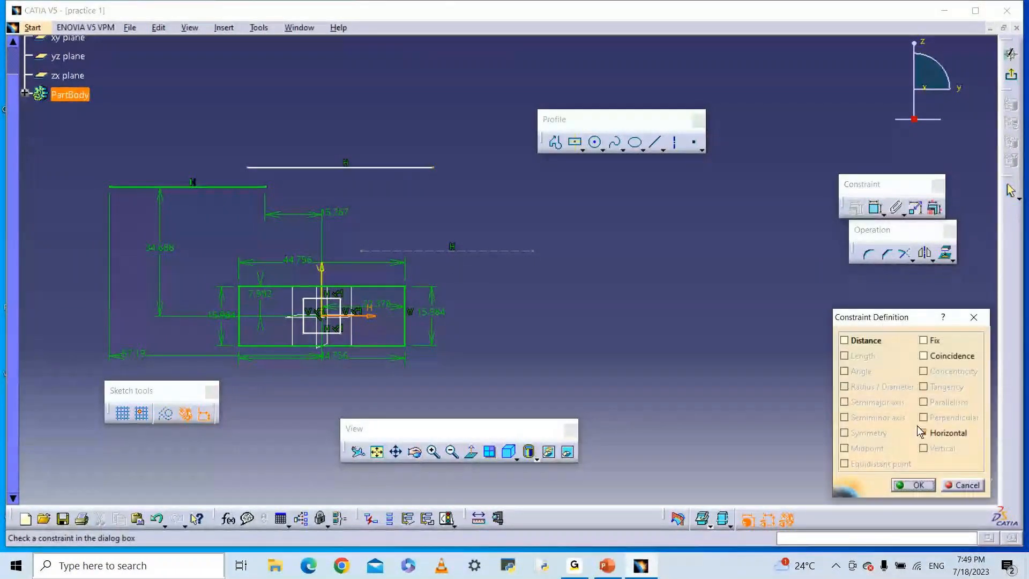
pyautogui.click(923, 433)
pyautogui.click(923, 433)
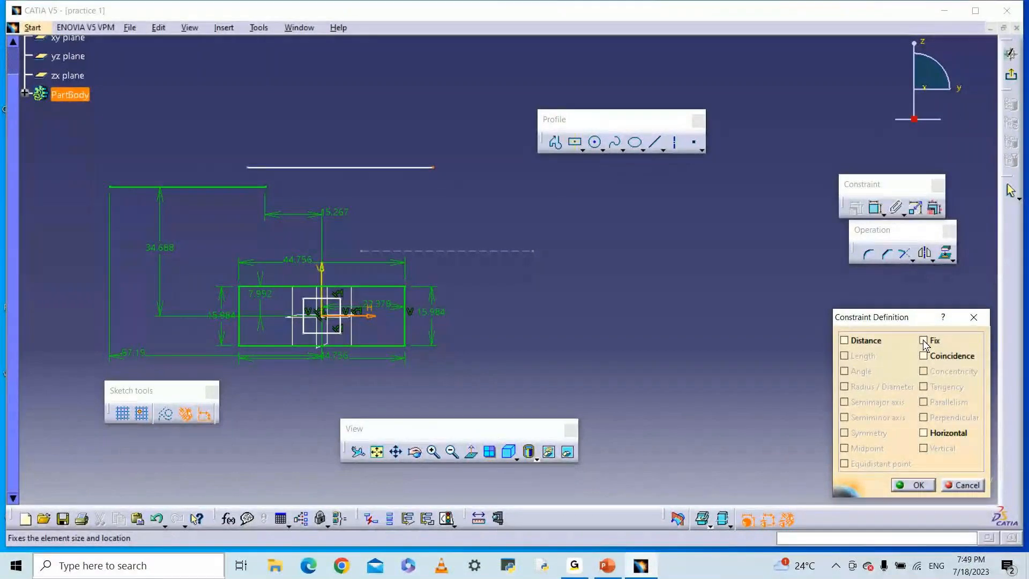
pyautogui.click(846, 340)
pyautogui.click(847, 340)
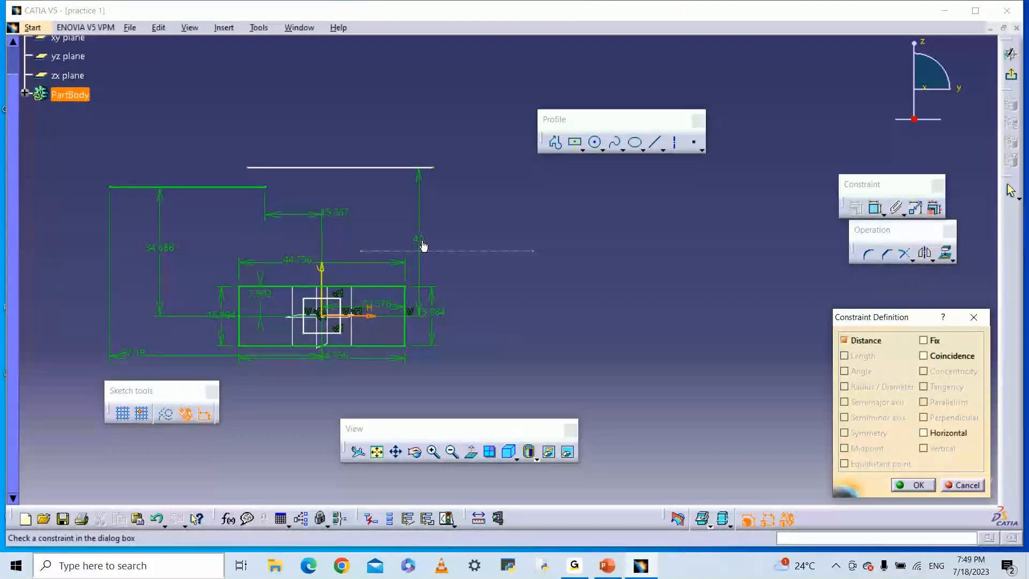
pyautogui.click(844, 340)
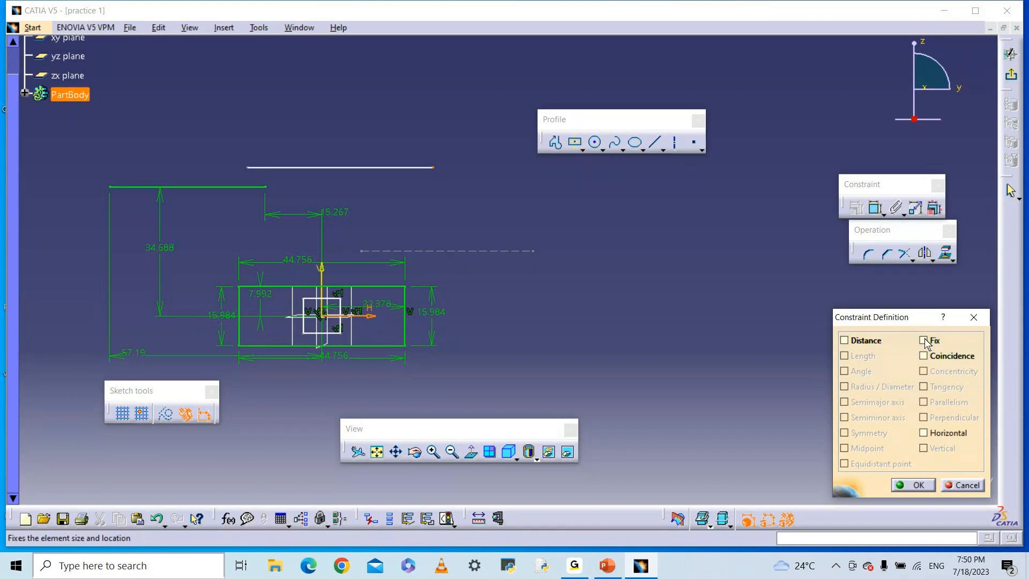
pyautogui.click(973, 318)
# Draw a short vertical line on the vertical sketch axis, starting at V 34.688 mm and running upward across the upper horizontal line.
pyautogui.click(656, 143)
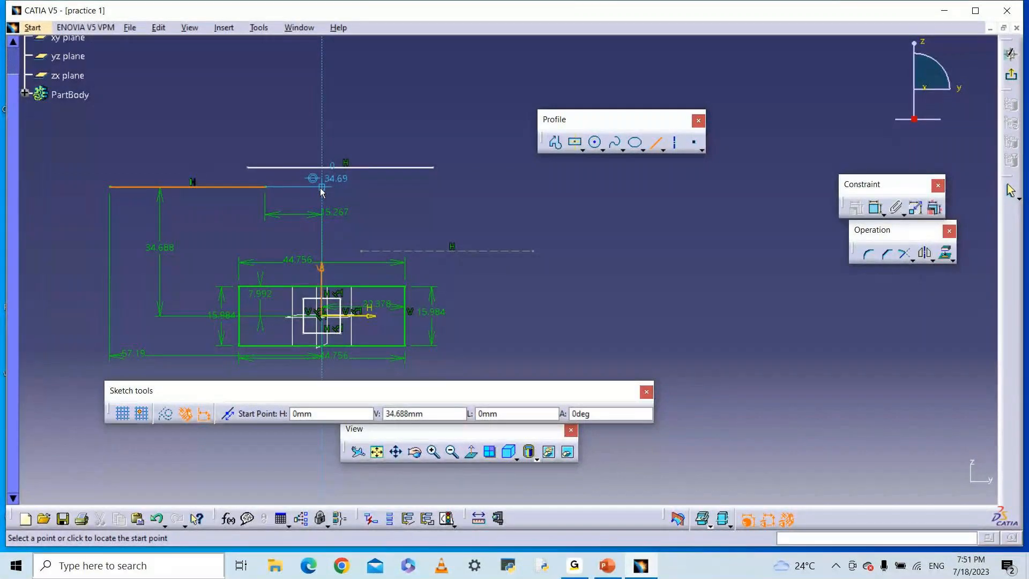
pyautogui.click(321, 189)
pyautogui.click(318, 132)
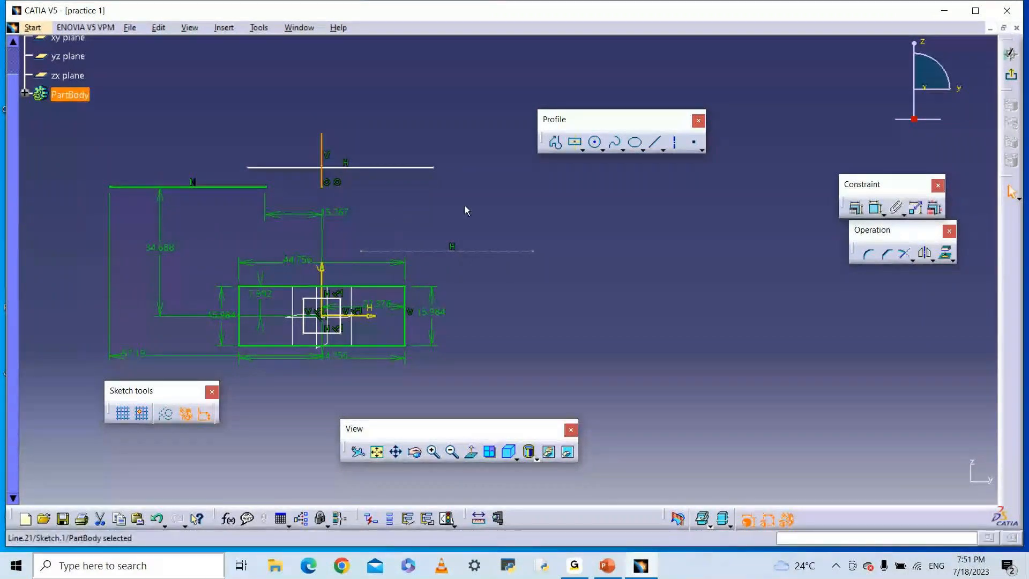
pyautogui.click(474, 217)
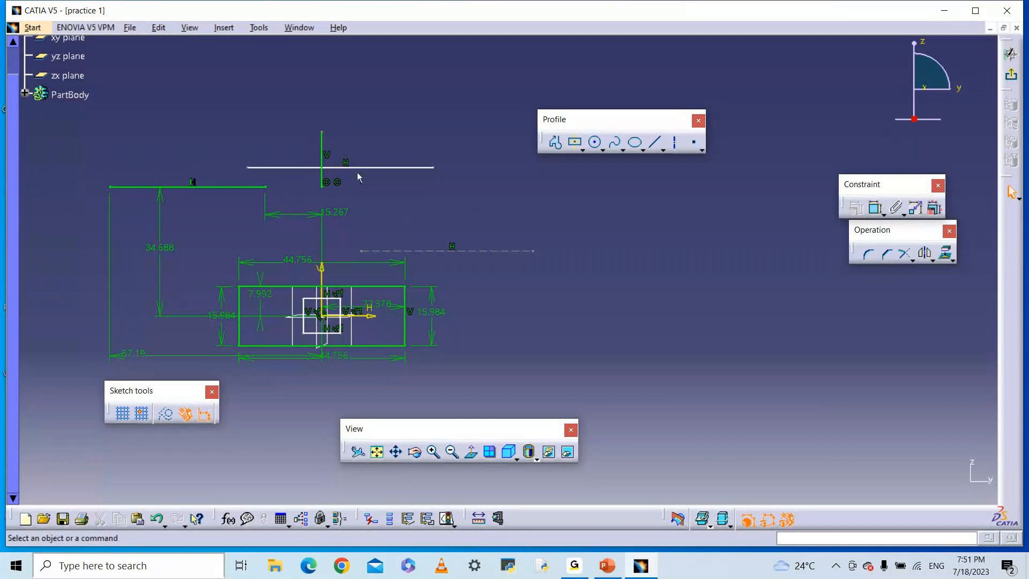
# Try a coincidence constraint between the upper horizontal line and the short vertical line crossing it.
pyautogui.click(378, 169)
pyautogui.keyDown('ctrl'); pyautogui.click(326, 154); pyautogui.keyUp('ctrl')
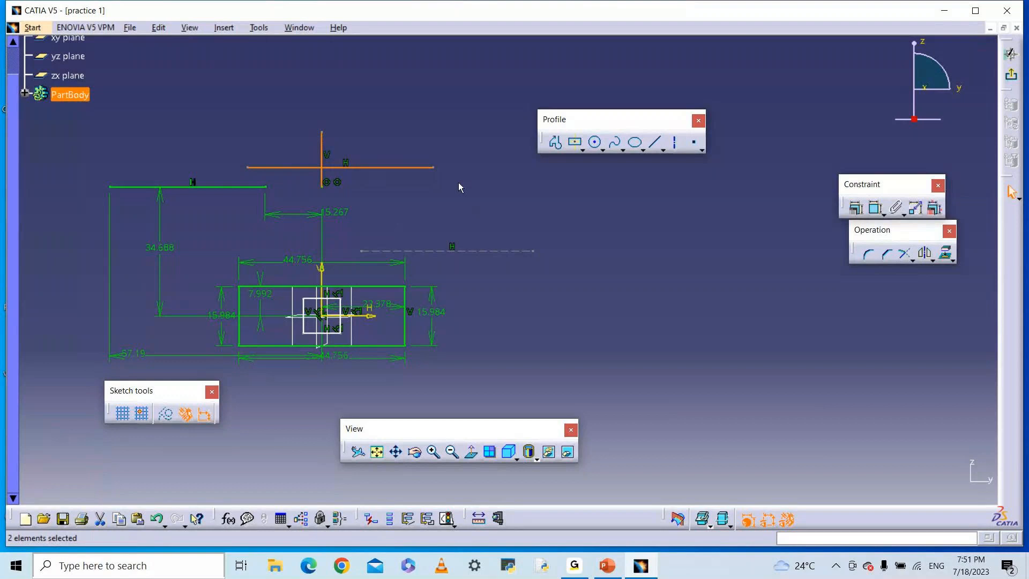
pyautogui.click(855, 214)
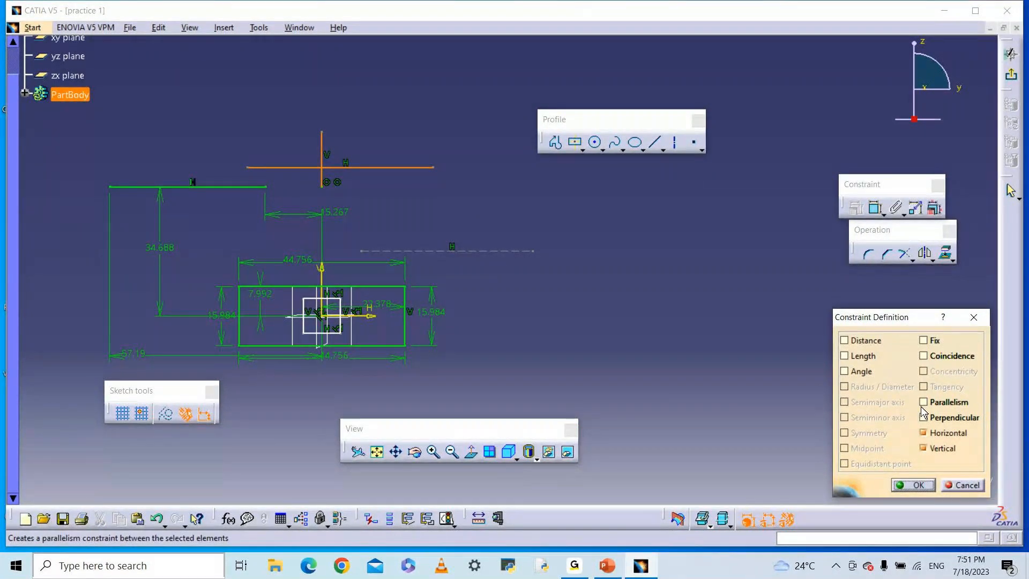
pyautogui.click(923, 356)
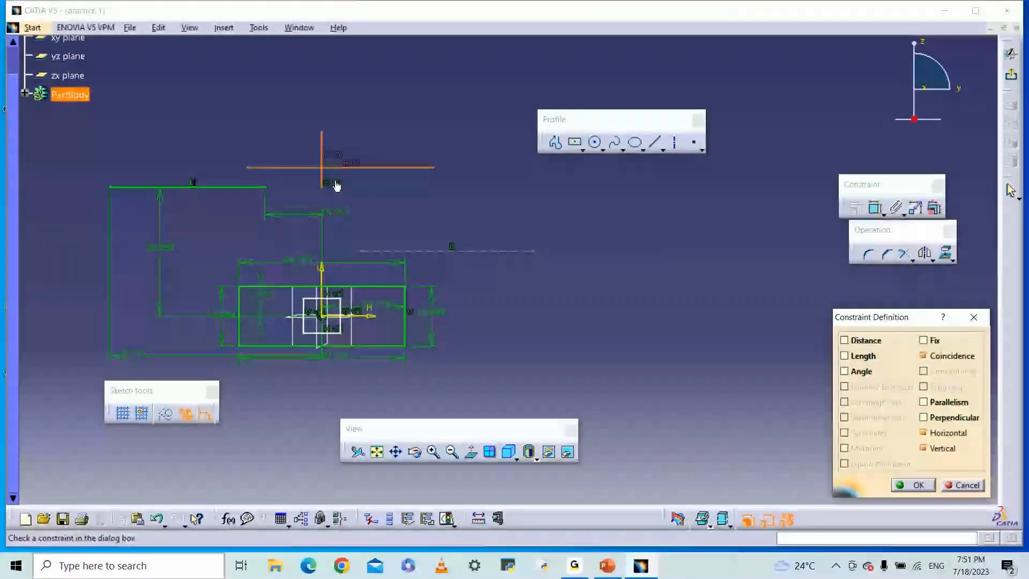
pyautogui.click(969, 322)
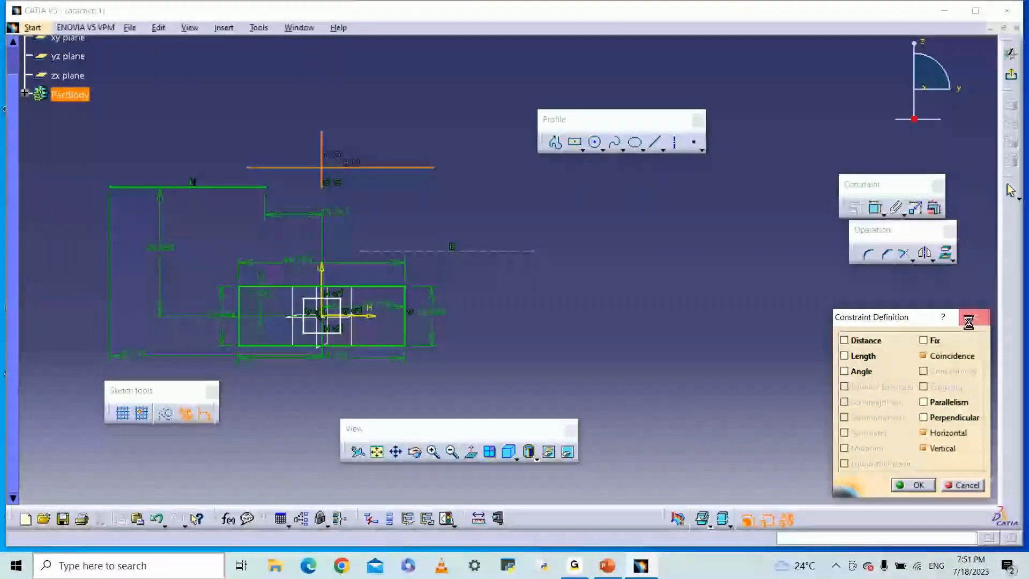
pyautogui.click(316, 149)
pyautogui.click(451, 176)
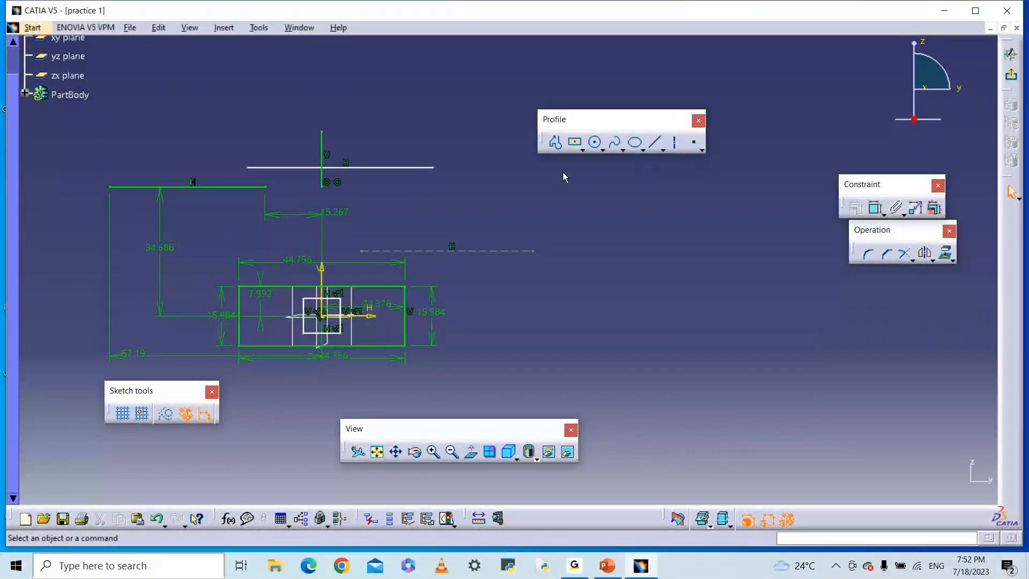
pyautogui.click(660, 142)
pyautogui.click(658, 143)
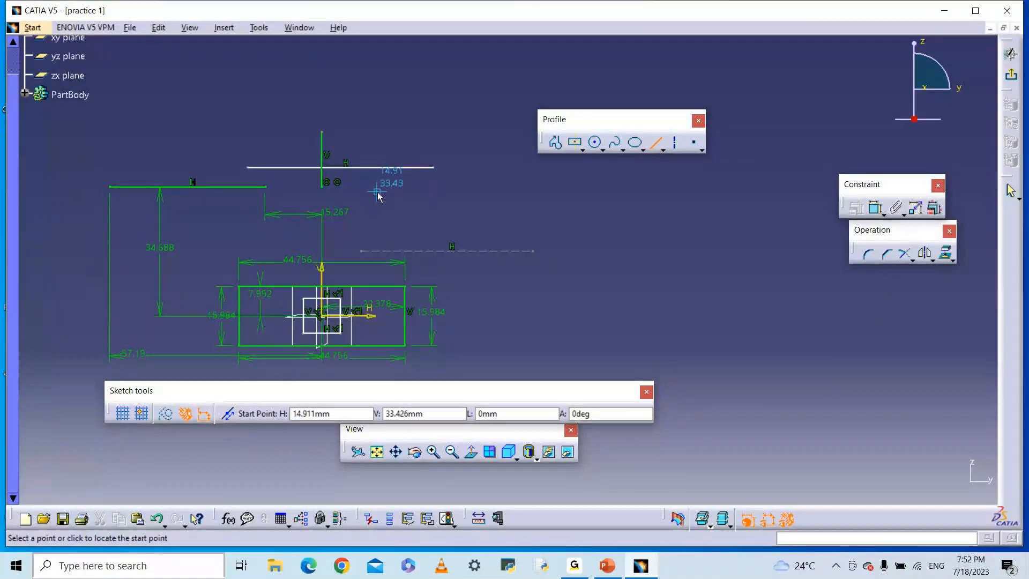
pyautogui.click(565, 569)
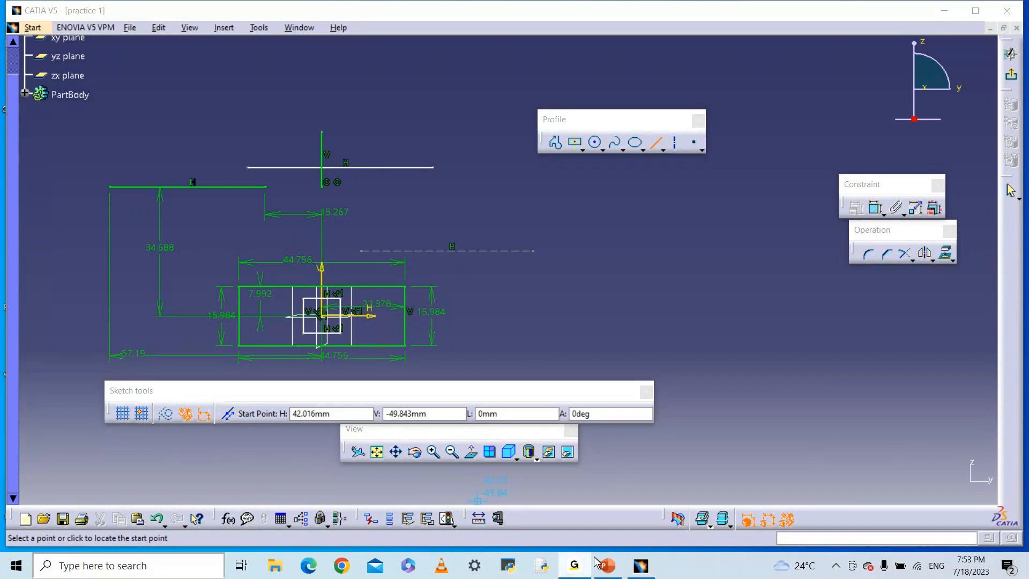
pyautogui.click(646, 571)
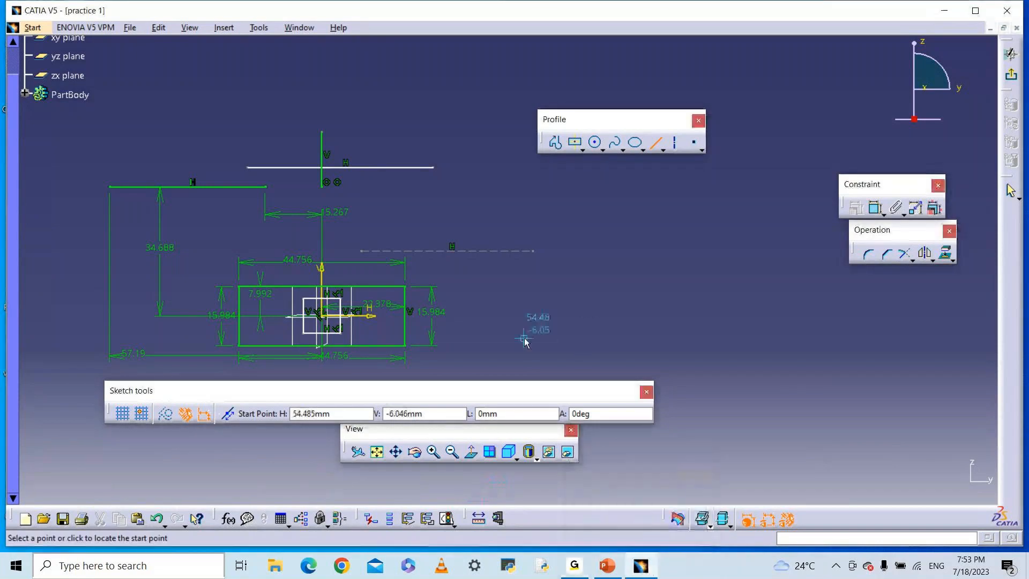
pyautogui.click(655, 143)
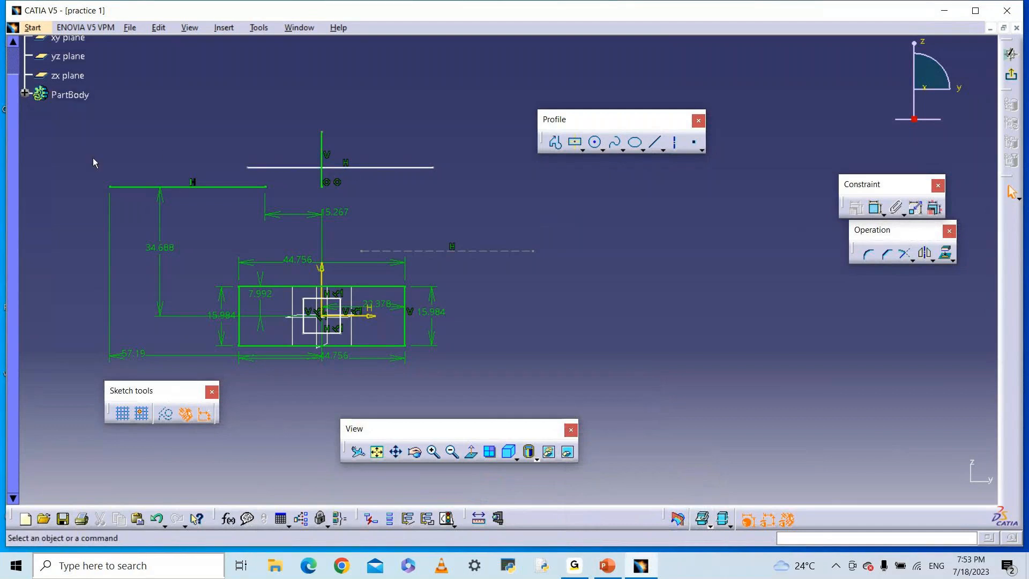
# Delete all the lines, rectangles, dimensions and constraints from the sketch, leaving only the axes and reference planes.
pyautogui.moveTo(38, 133)
pyautogui.mouseDown()
pyautogui.moveTo(257, 244)
pyautogui.moveTo(595, 389)
pyautogui.mouseUp()
pyautogui.press('Escape')
pyautogui.moveTo(55, 113)
pyautogui.mouseDown()
pyautogui.moveTo(282, 161)
pyautogui.moveTo(590, 389)
pyautogui.mouseUp()
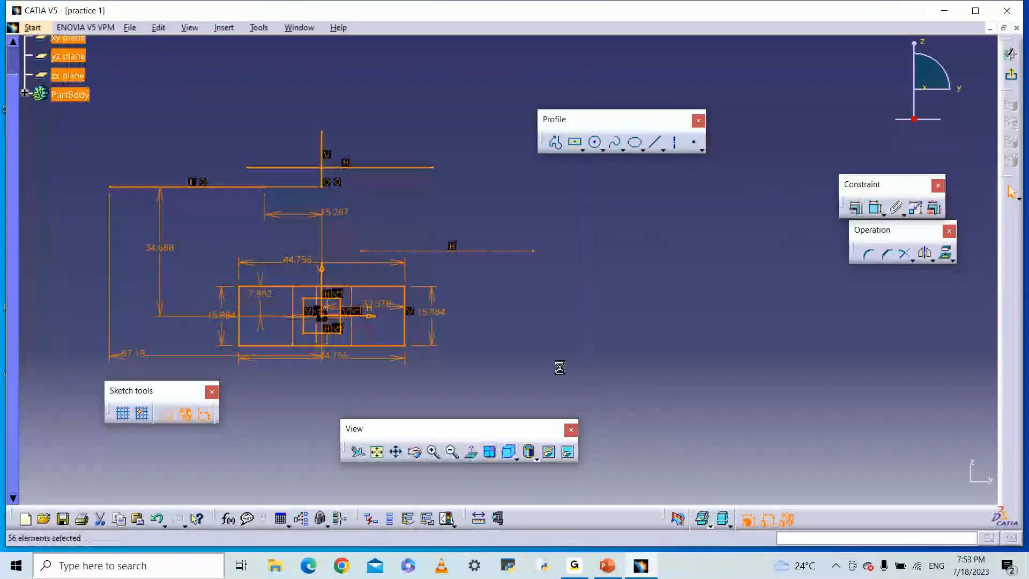
pyautogui.rightClick(402, 169)
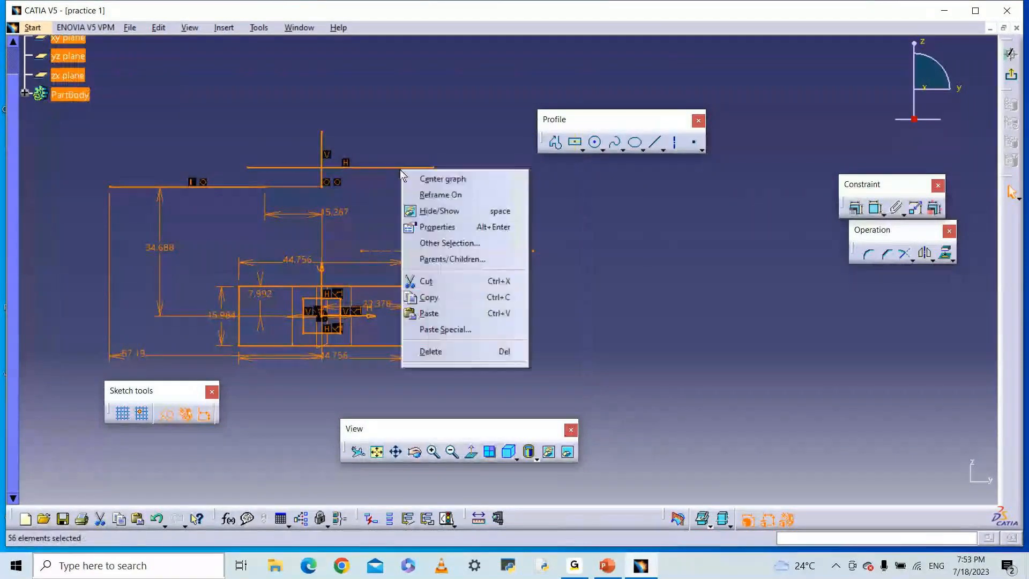
pyautogui.click(460, 351)
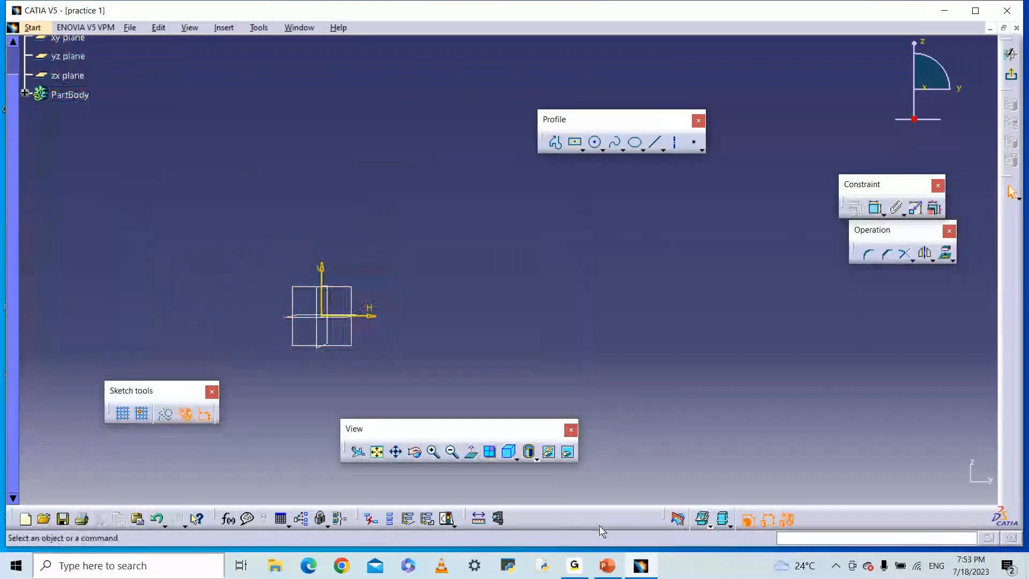
pyautogui.click(576, 572)
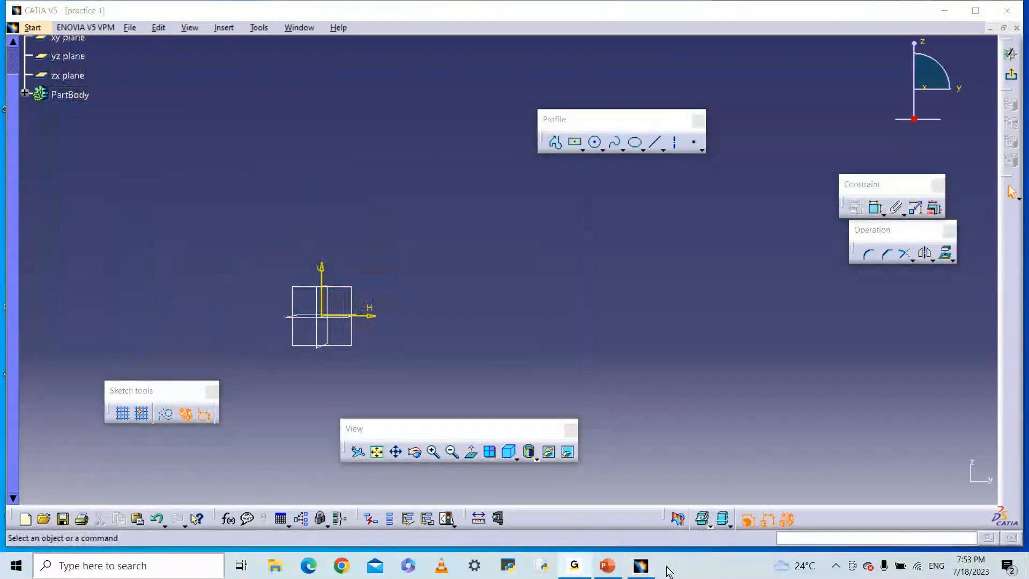
pyautogui.click(587, 199)
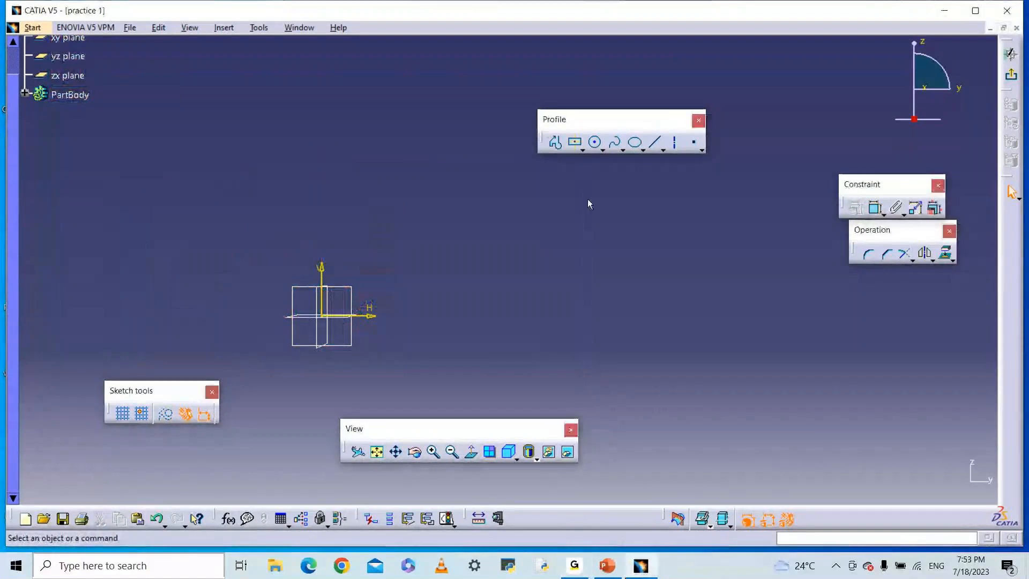
pyautogui.click(583, 150)
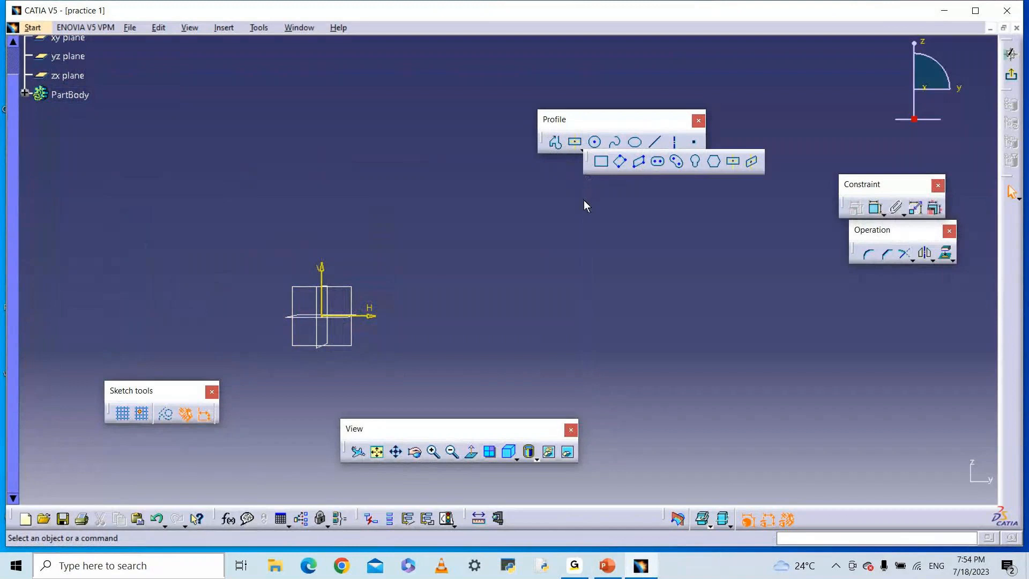
pyautogui.moveTo(587, 159); pyautogui.dragTo(583, 201)
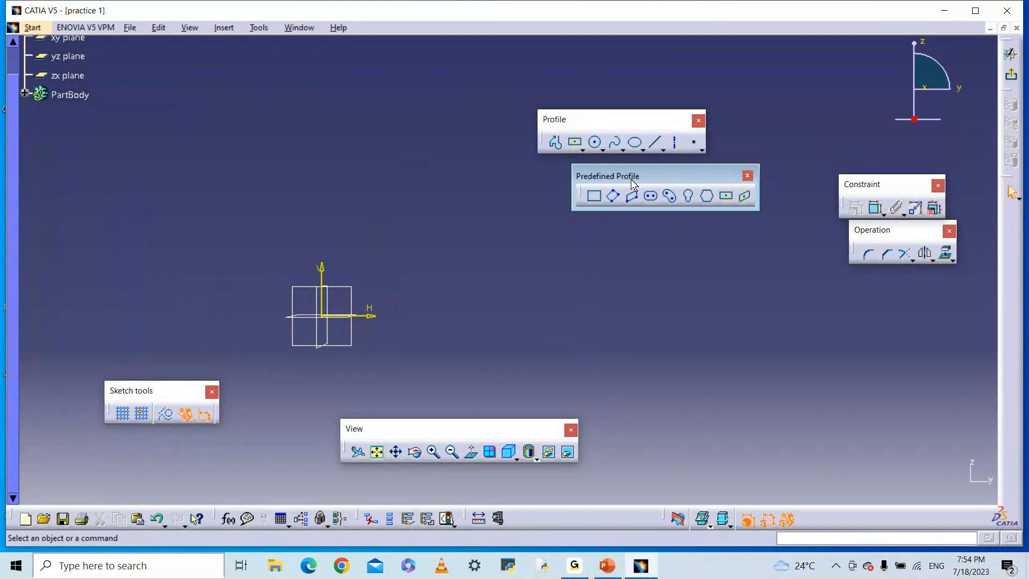
pyautogui.click(576, 143)
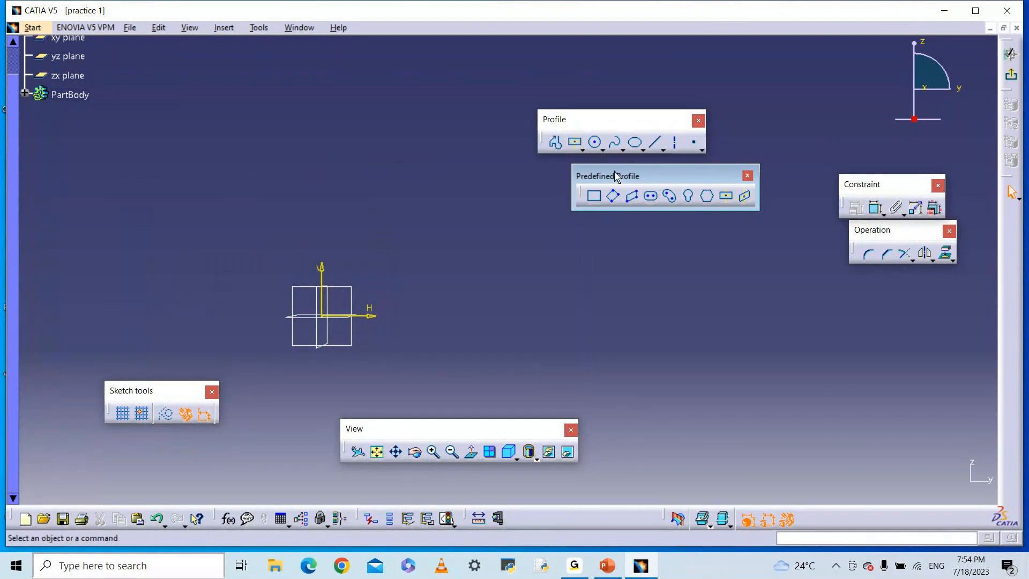
pyautogui.click(748, 176)
# Detach the Predefined Profile tool set as a floating palette just below the Profile tools.
pyautogui.click(583, 151)
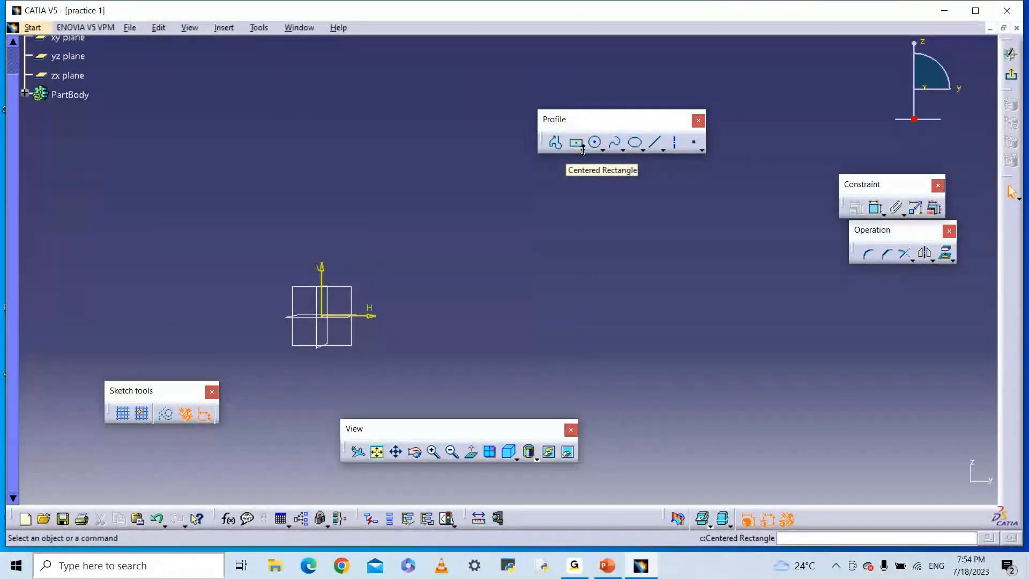
pyautogui.click(582, 150)
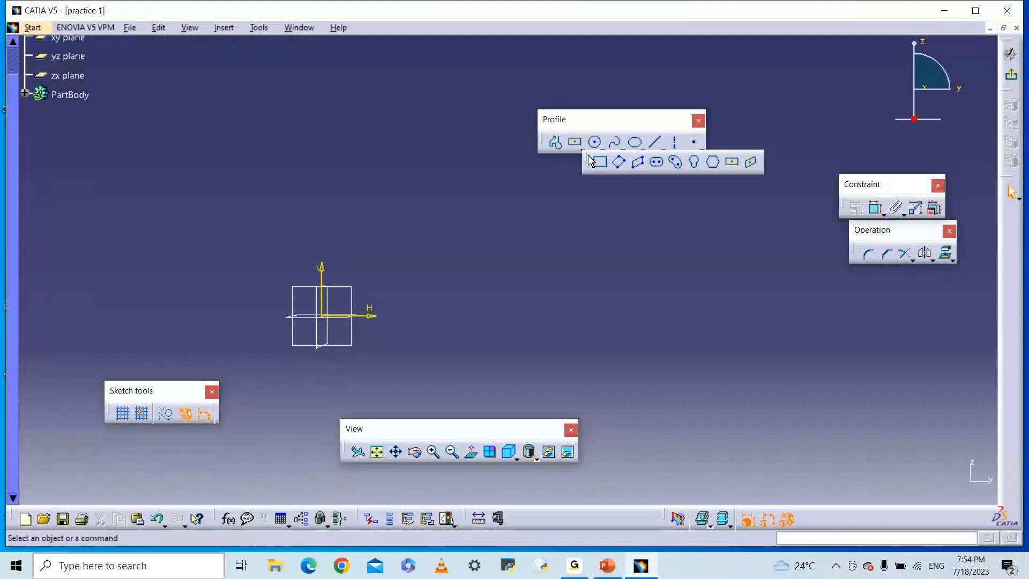
pyautogui.moveTo(587, 155); pyautogui.dragTo(584, 184)
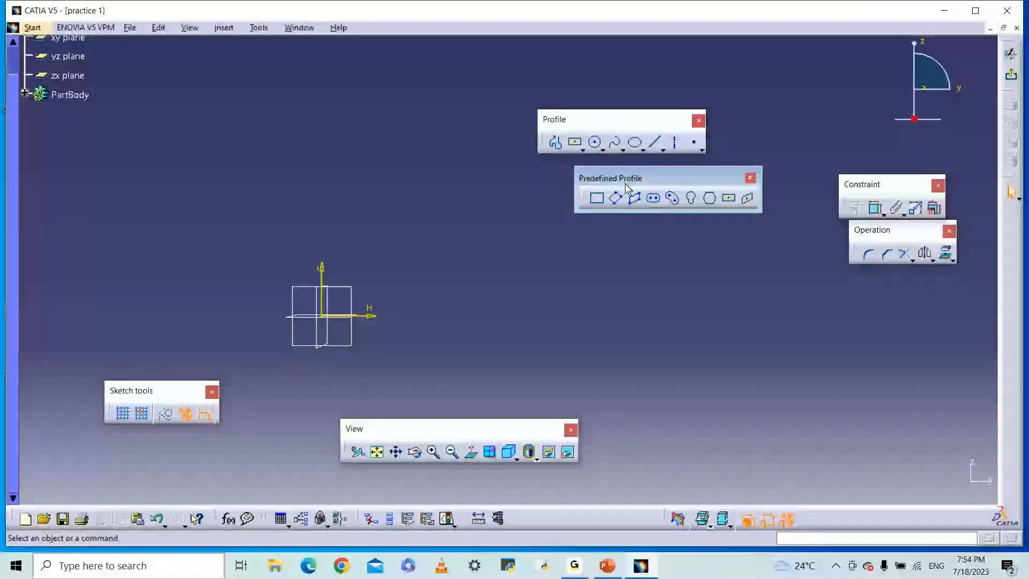
pyautogui.click(599, 199)
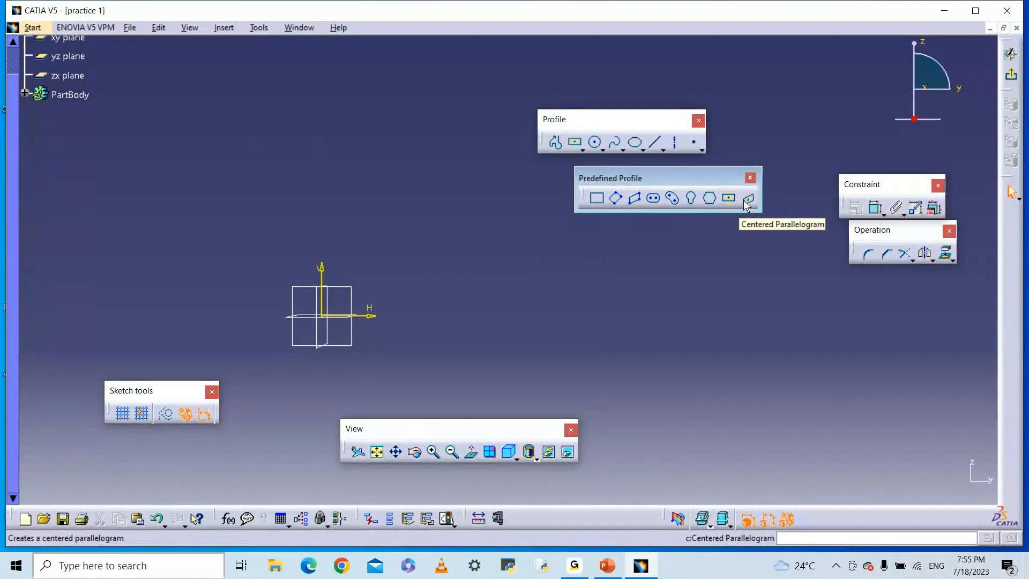
# Detach the Circle and Spline tool sets as floating palettes beneath the Predefined Profile palette.
pyautogui.click(601, 149)
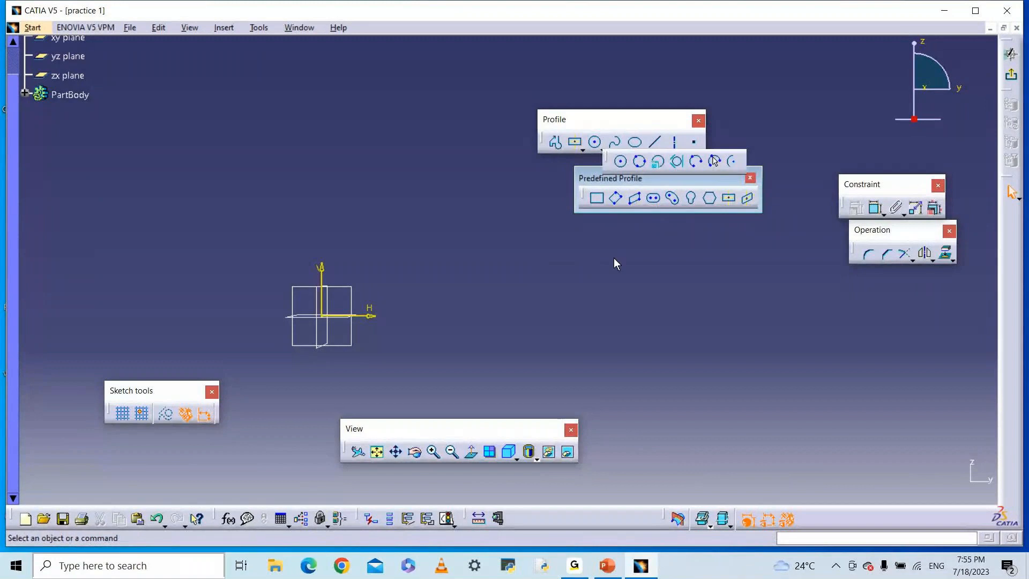
pyautogui.moveTo(614, 259); pyautogui.dragTo(621, 276)
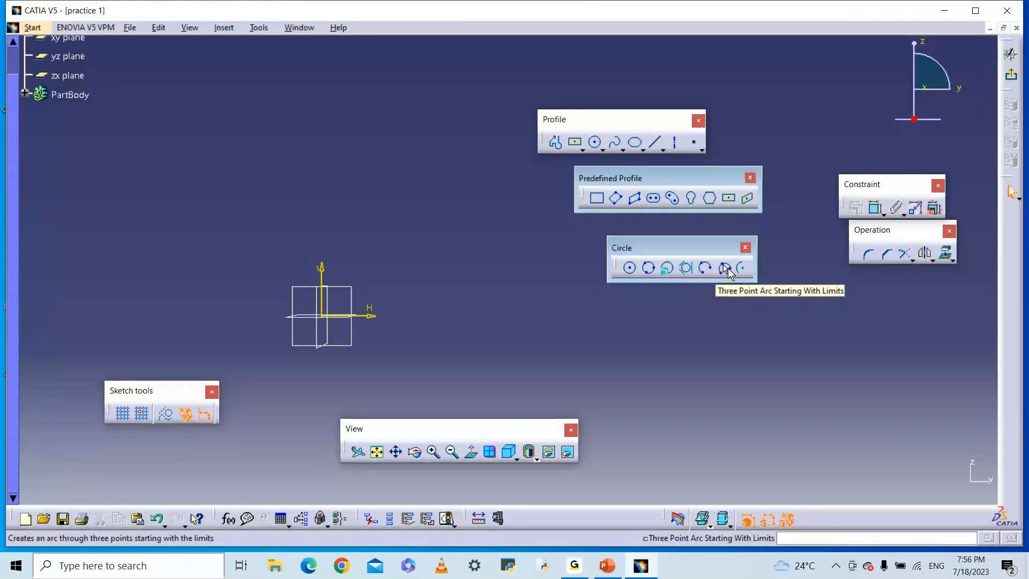
pyautogui.click(623, 152)
pyautogui.moveTo(627, 154); pyautogui.dragTo(643, 291)
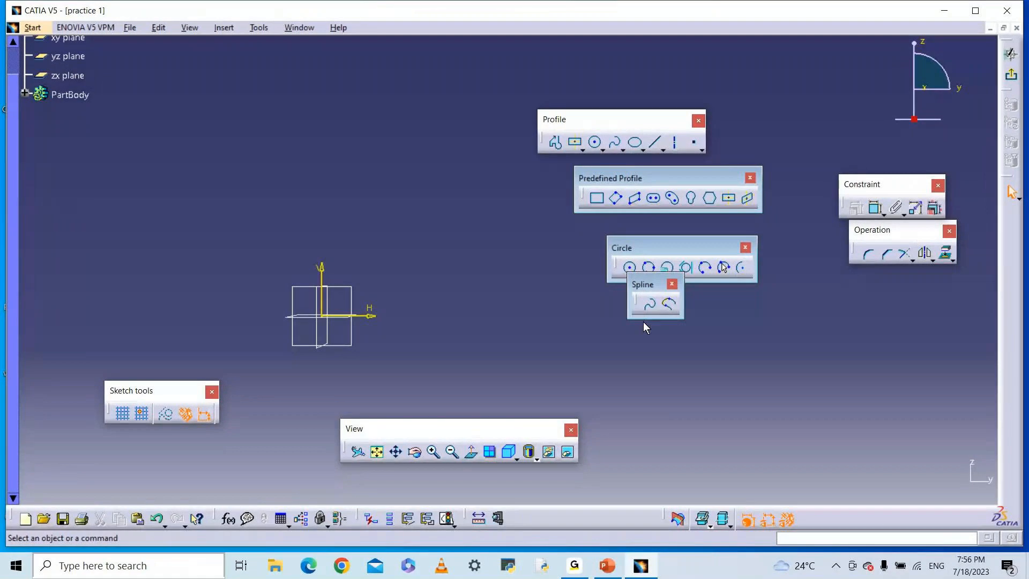
# Move the Spline palette clear of the Circle palette and detach the Conic tool set as a floating palette beside Circle.
pyautogui.moveTo(644, 328); pyautogui.dragTo(645, 327)
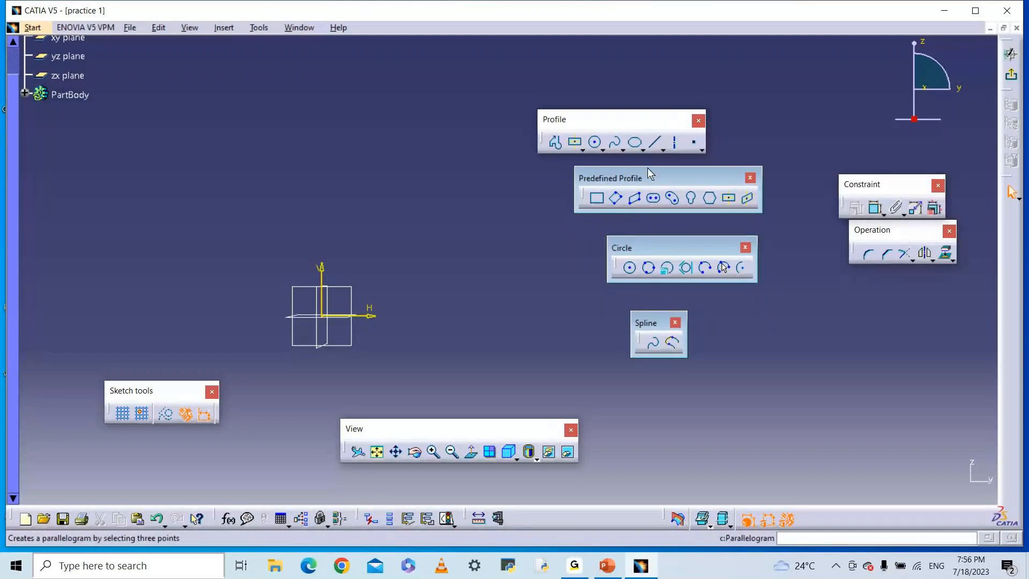
pyautogui.click(643, 150)
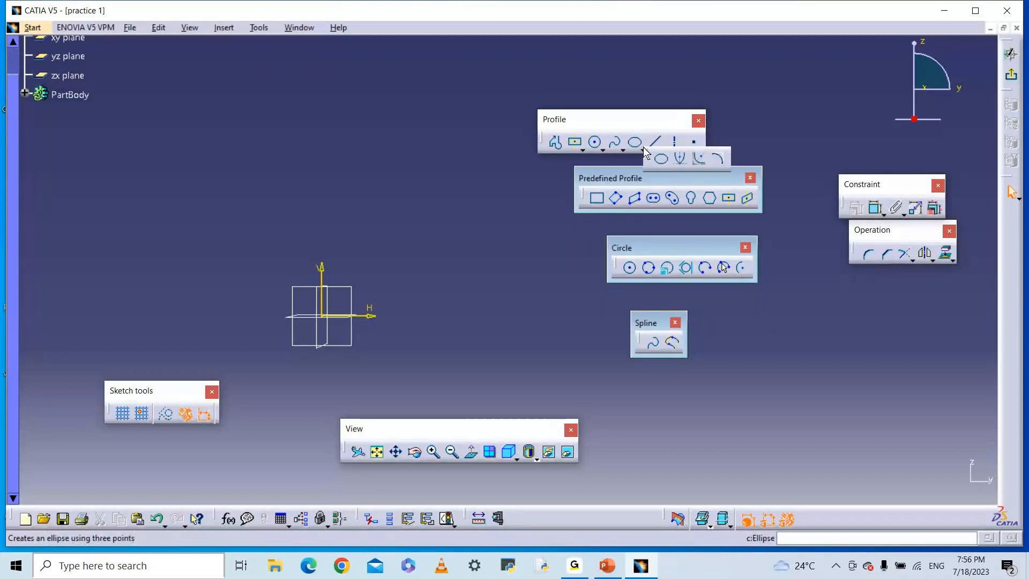
pyautogui.moveTo(497, 275); pyautogui.dragTo(497, 275)
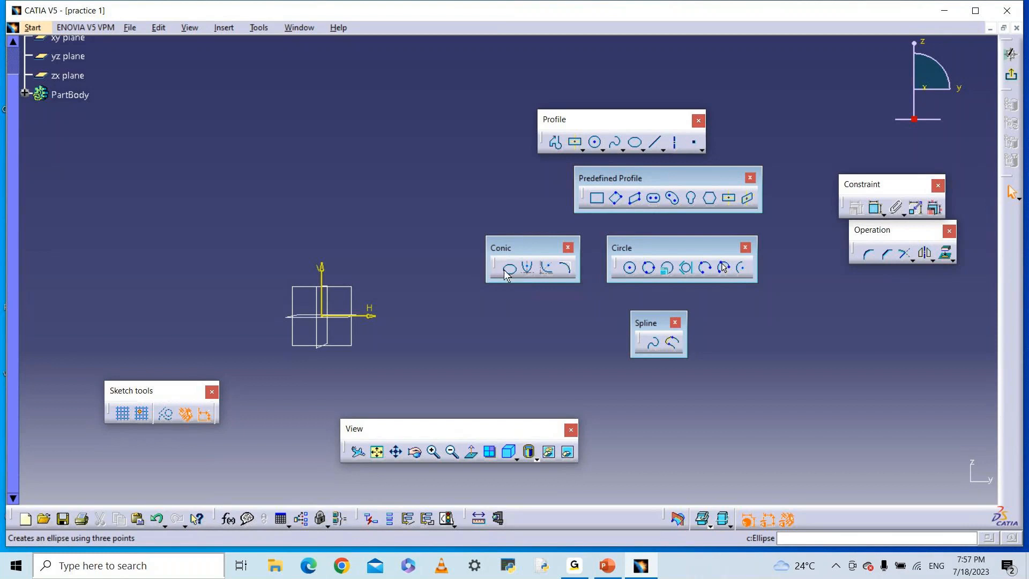
# Detach the Line and Point tool sets as floating palettes, keeping the sketch axes clear of the palettes.
pyautogui.click(377, 451)
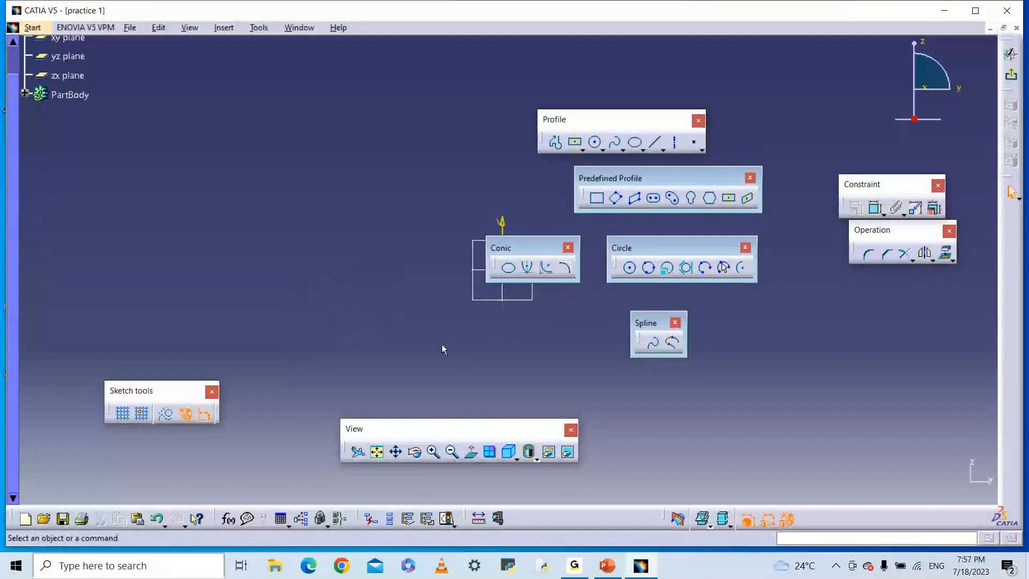
pyautogui.moveTo(458, 324); pyautogui.dragTo(310, 339, button='middle')
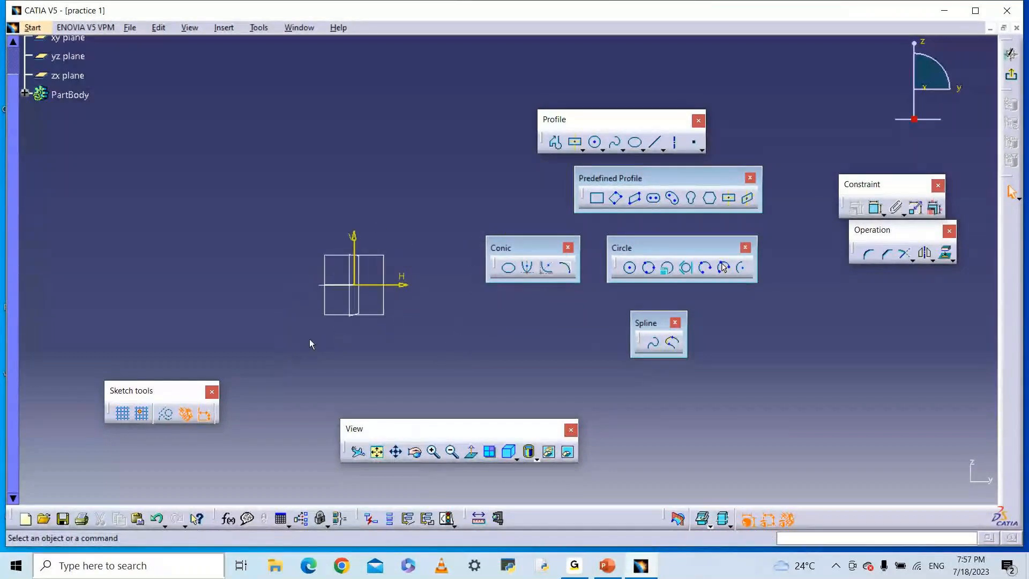
pyautogui.click(663, 147)
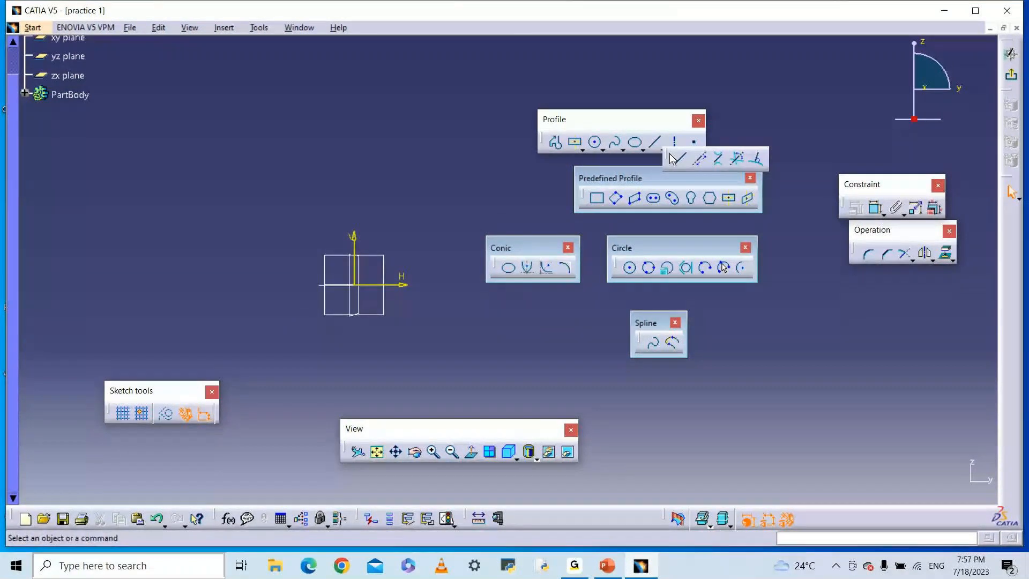
pyautogui.moveTo(672, 159); pyautogui.dragTo(426, 211)
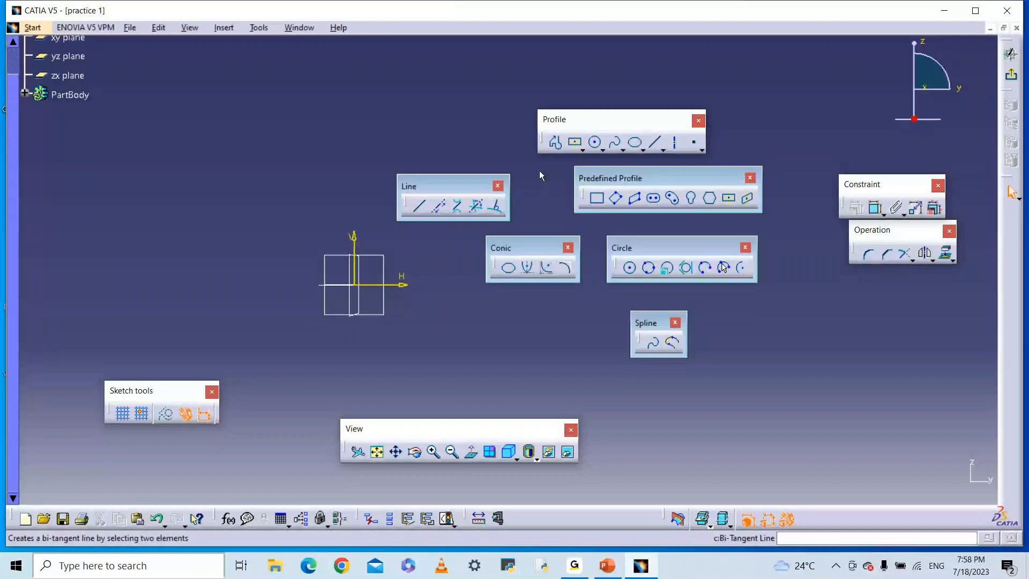
pyautogui.click(702, 151)
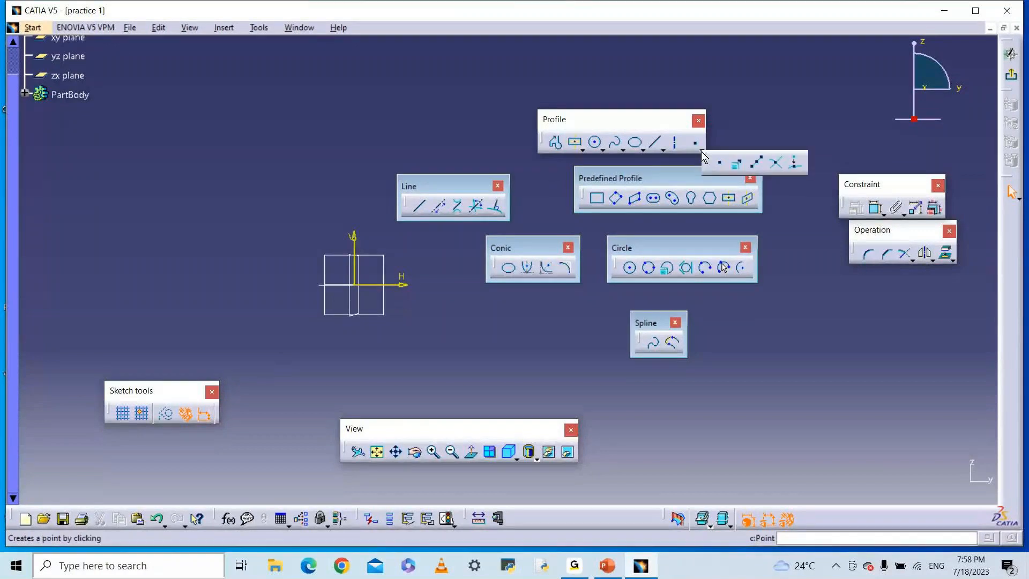
pyautogui.moveTo(703, 156); pyautogui.dragTo(383, 151)
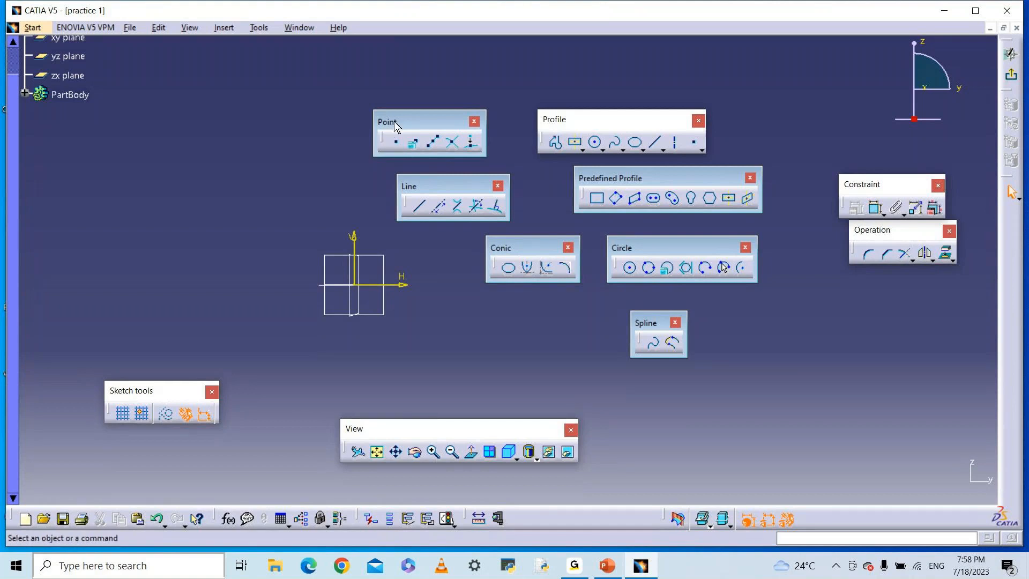
# Close the Line, Predefined Profile, Conic, Circle and Spline palettes, leaving the Point and Profile palettes open.
pyautogui.click(497, 186)
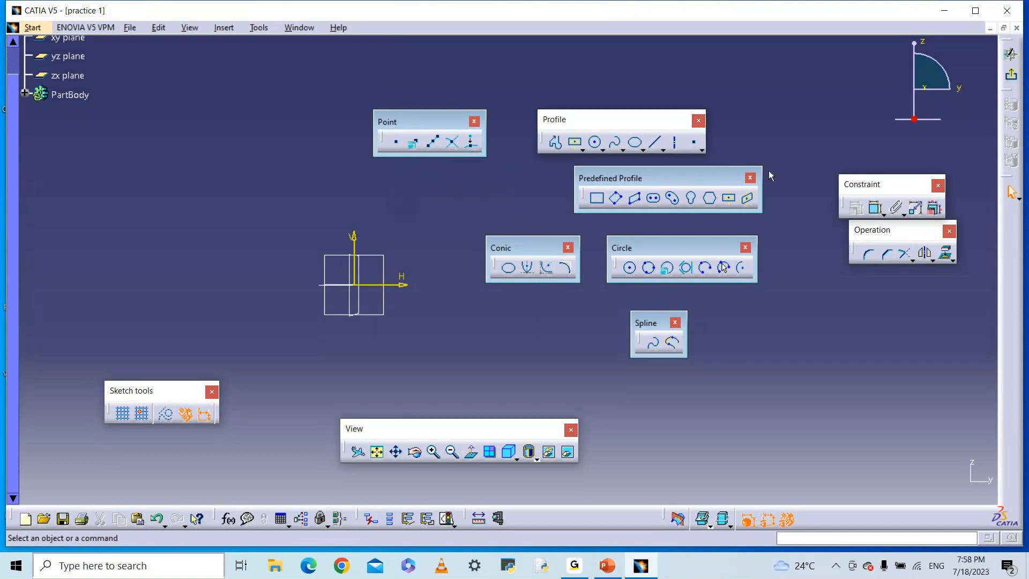
pyautogui.click(749, 177)
pyautogui.click(568, 247)
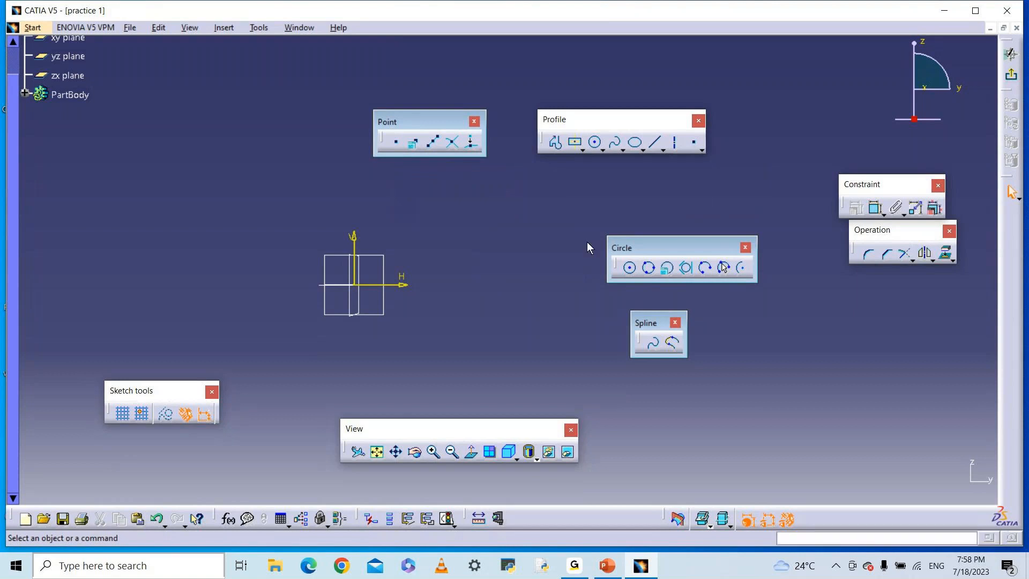
pyautogui.click(744, 247)
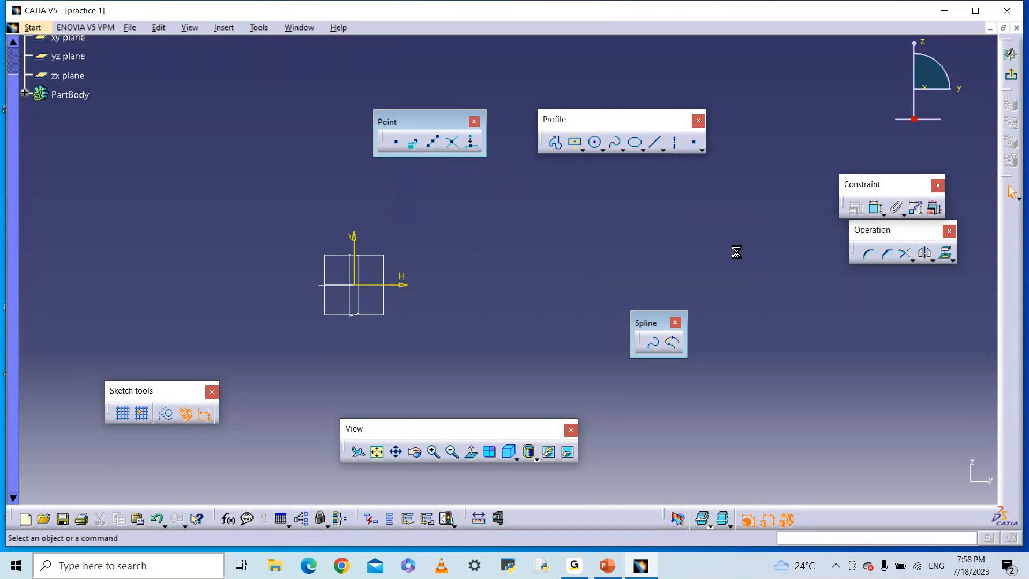
pyautogui.click(676, 323)
# Move the Profile palette away from the sketch area and dock the Constraint toolbar vertically at the window's edge.
pyautogui.moveTo(637, 119); pyautogui.dragTo(822, 74)
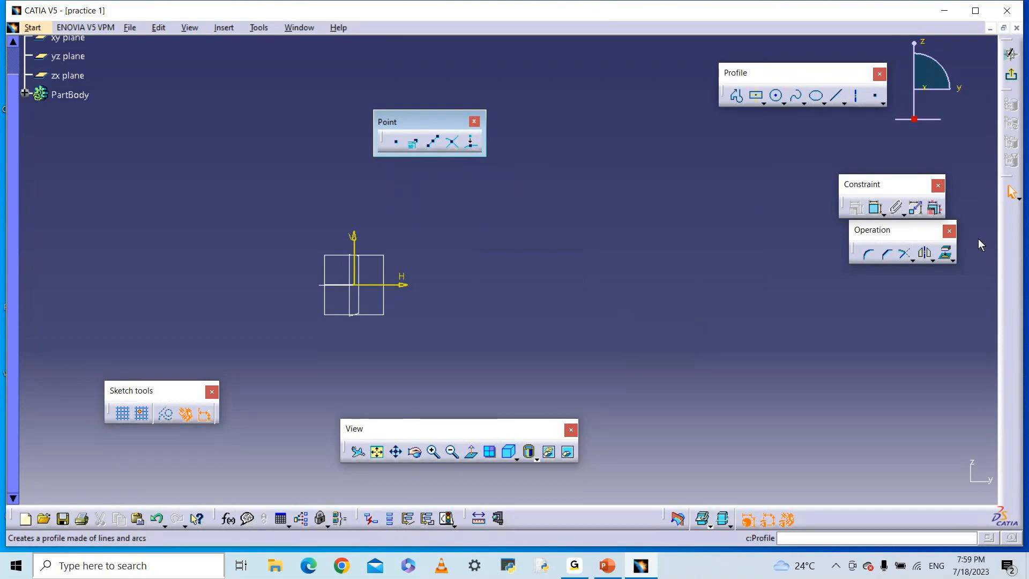
pyautogui.moveTo(892, 188); pyautogui.dragTo(996, 223)
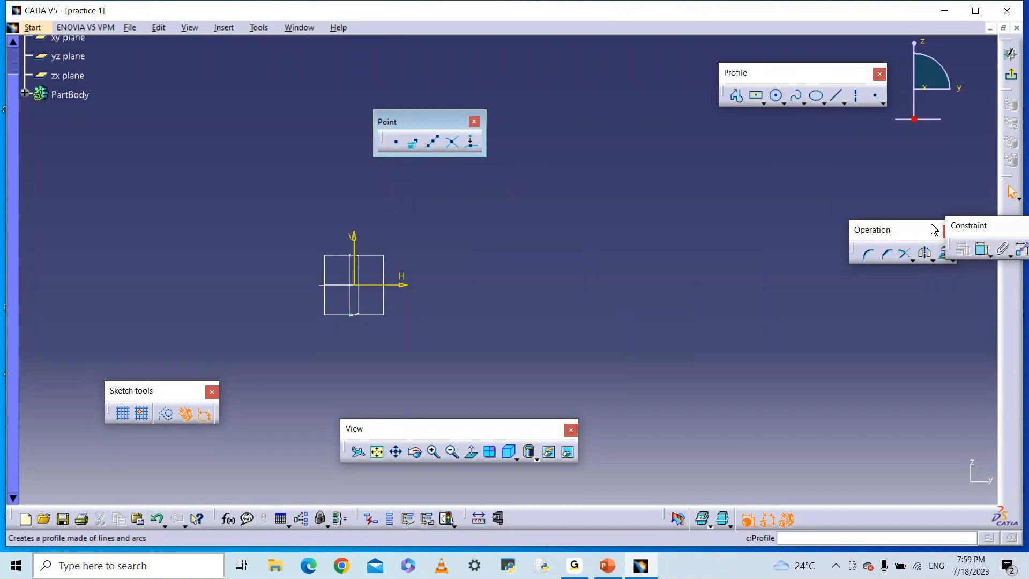
pyautogui.moveTo(931, 224); pyautogui.dragTo(931, 224)
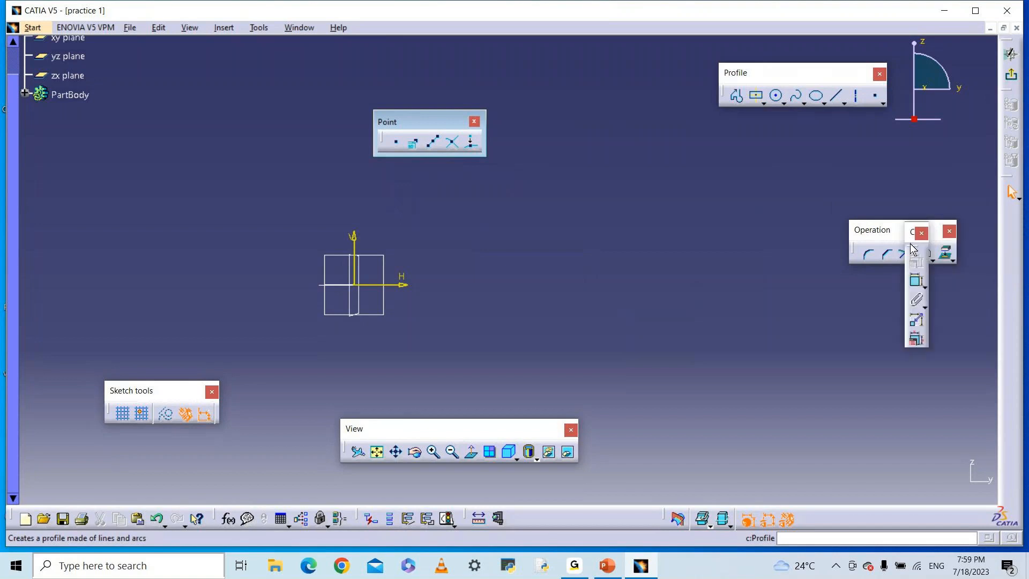
pyautogui.moveTo(948, 249); pyautogui.dragTo(994, 253)
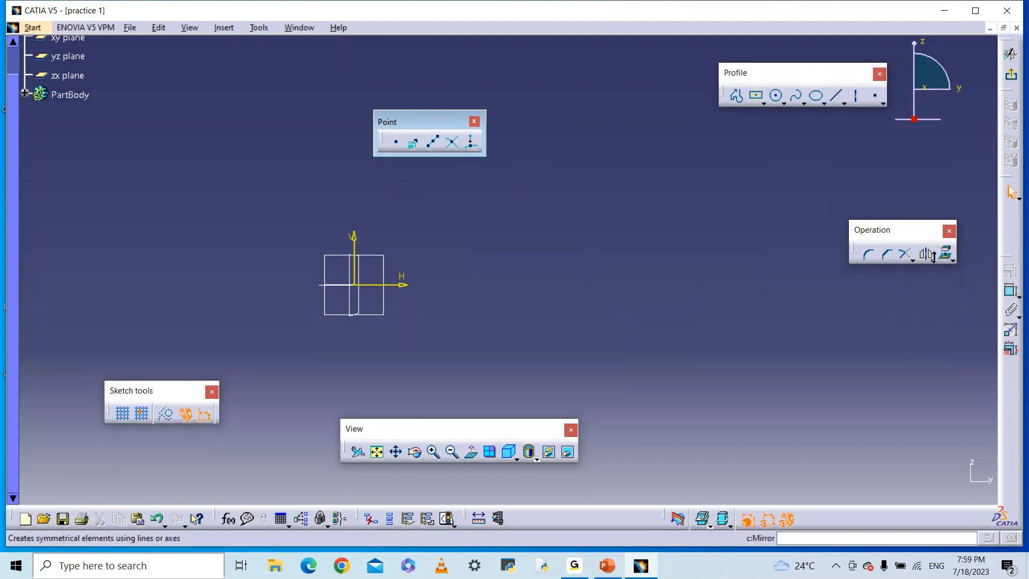
# Dock the Operation toolbar vertically beside the docked Constraint toolbar and place the Point palette beneath the Profile palette.
pyautogui.moveTo(918, 234); pyautogui.dragTo(925, 226)
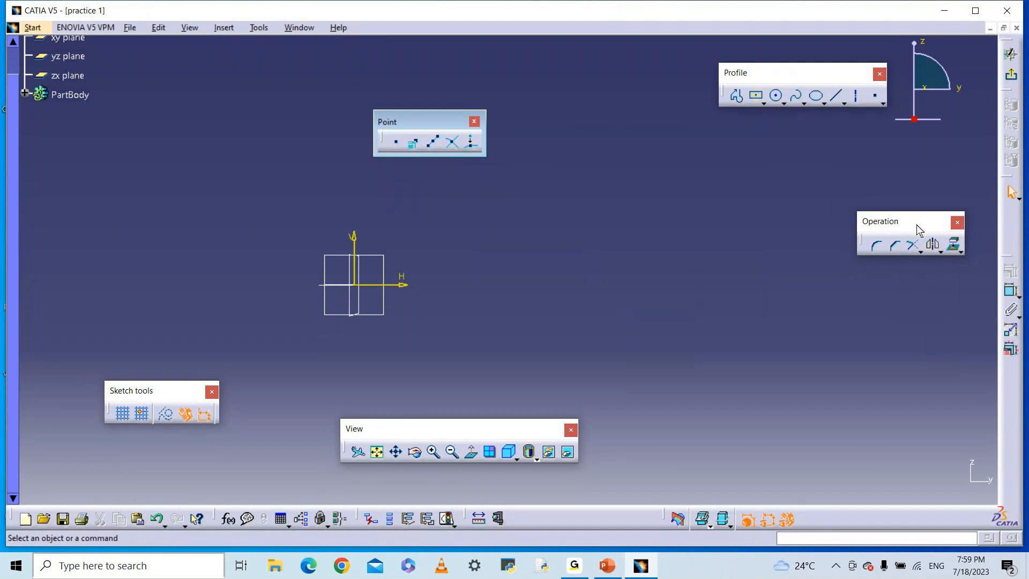
pyautogui.keyDown('shift'); pyautogui.moveTo(926, 202); pyautogui.dragTo(926, 201); pyautogui.keyUp('shift')
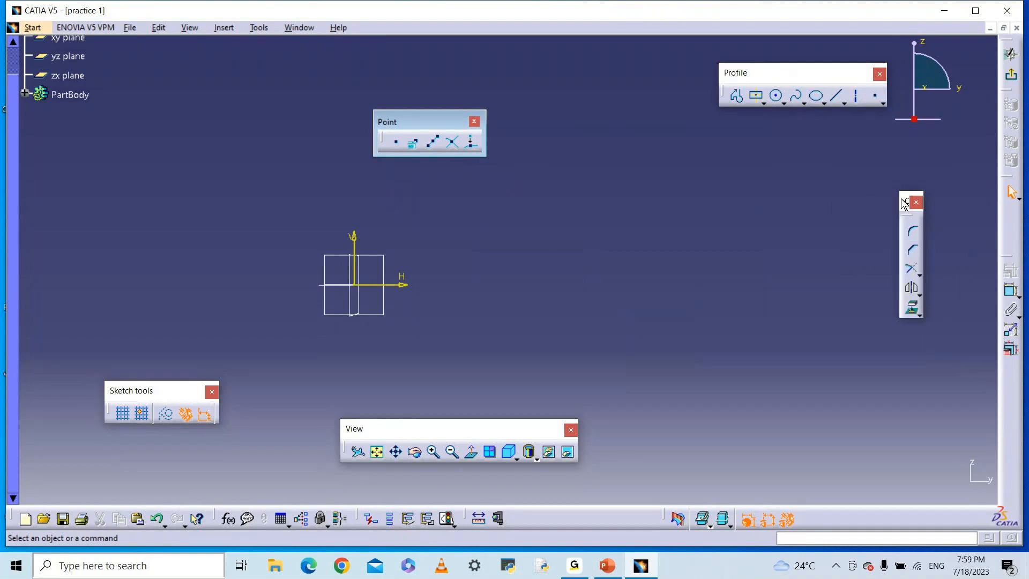
pyautogui.keyDown('shift'); pyautogui.moveTo(990, 240); pyautogui.dragTo(991, 240); pyautogui.keyUp('shift')
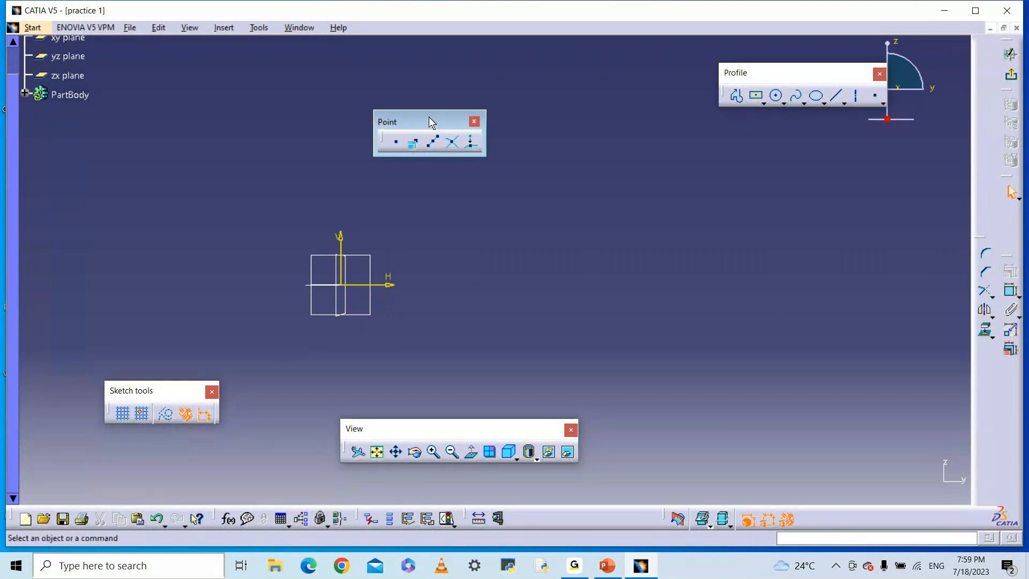
pyautogui.moveTo(428, 117); pyautogui.dragTo(845, 180)
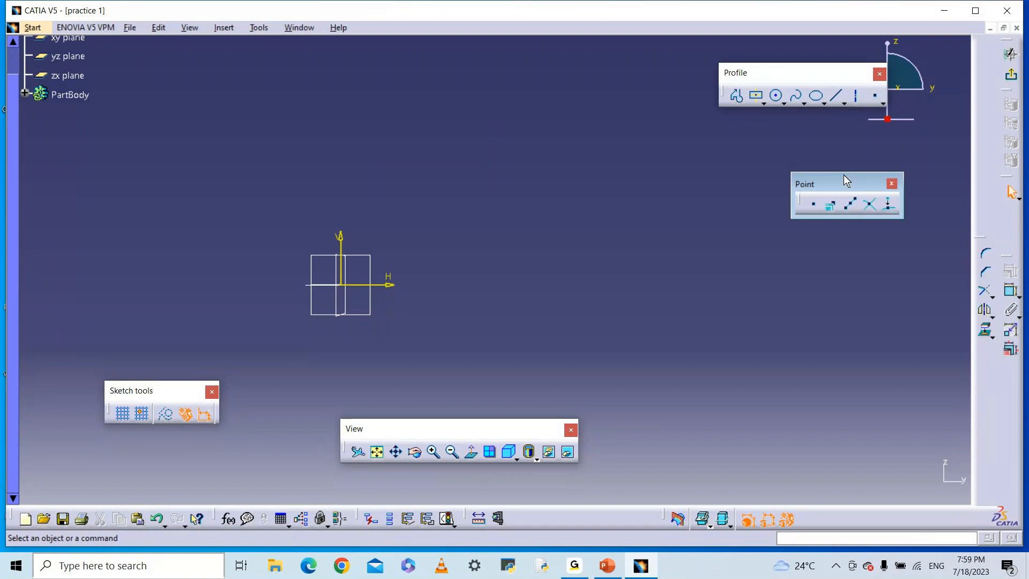
# Create a point by coordinates at H 10 mm and V 10 mm, with the Sketch tools palette moved above the axes.
pyautogui.click(815, 206)
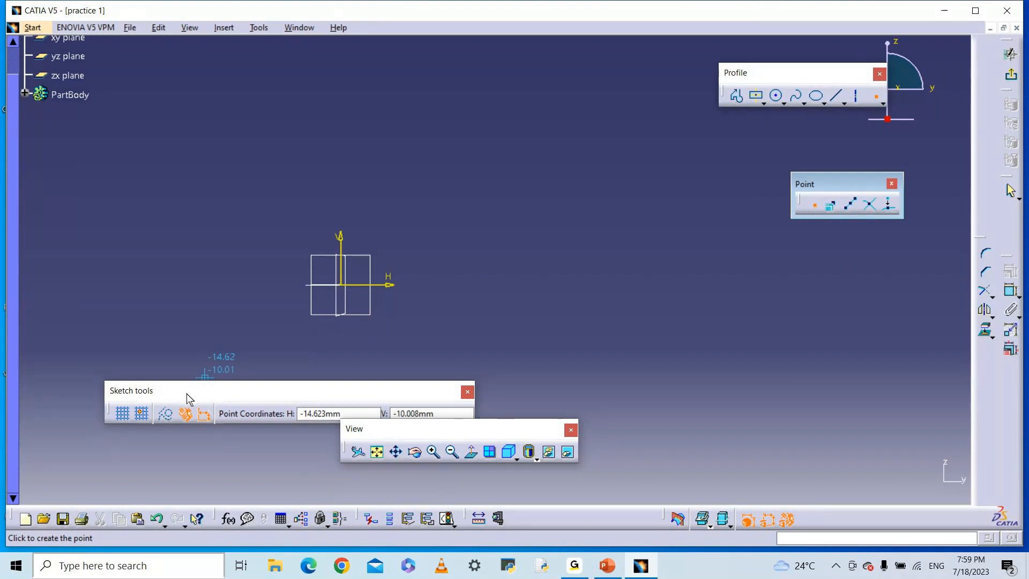
pyautogui.moveTo(191, 240); pyautogui.dragTo(192, 206)
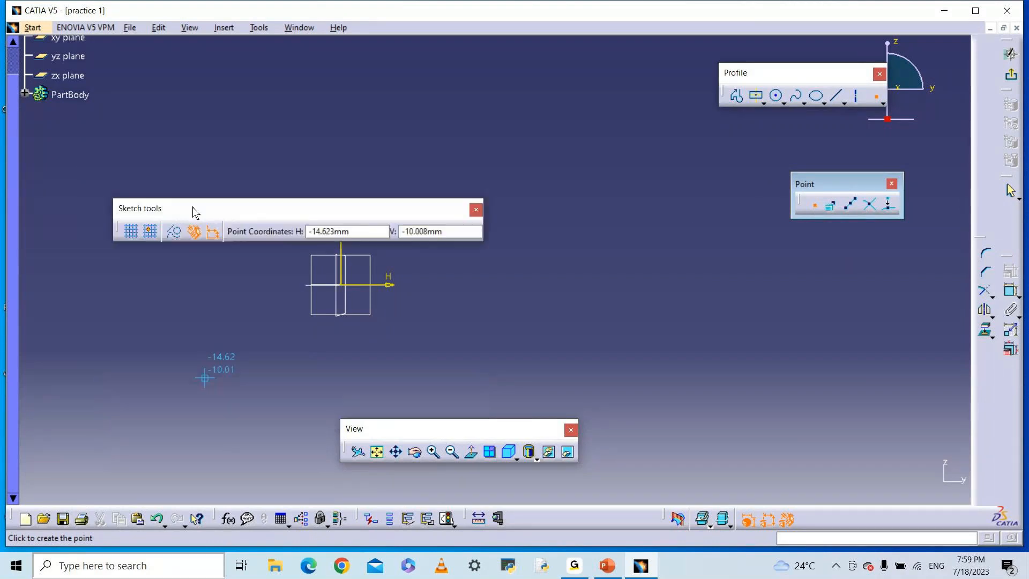
pyautogui.moveTo(256, 208); pyautogui.dragTo(212, 147)
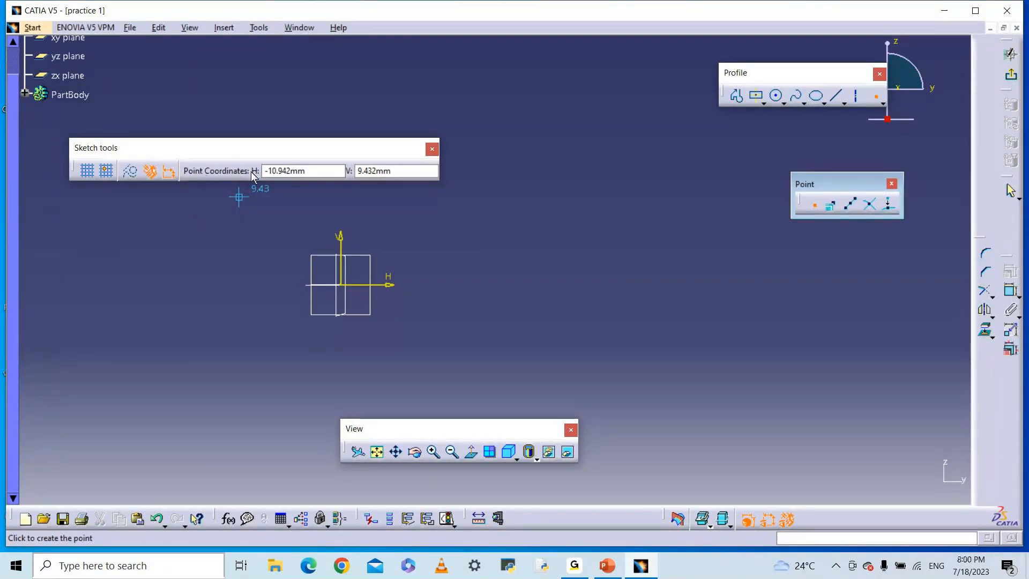
pyautogui.click(325, 171)
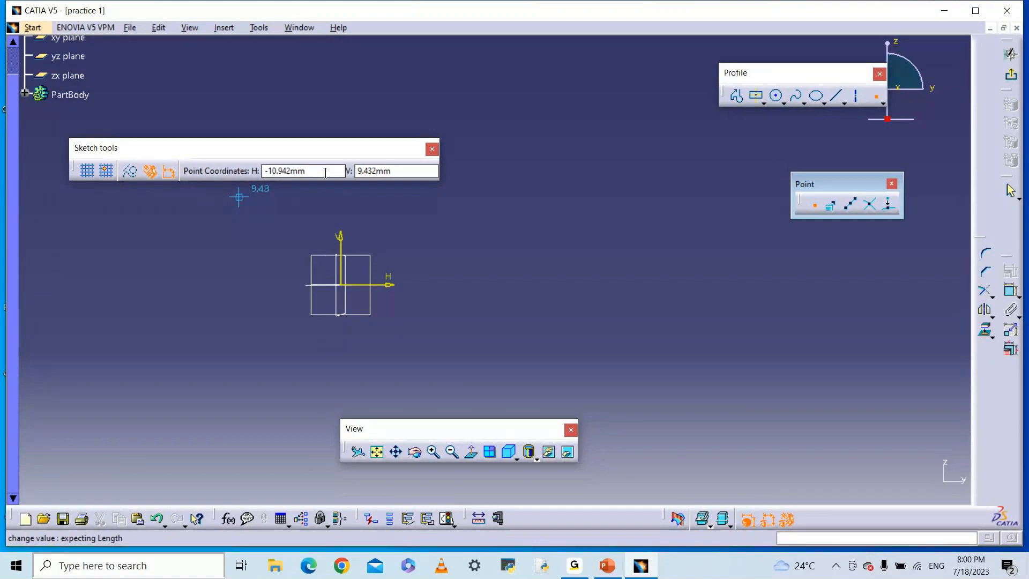
pyautogui.doubleClick(325, 171)
pyautogui.press('BackSpace')
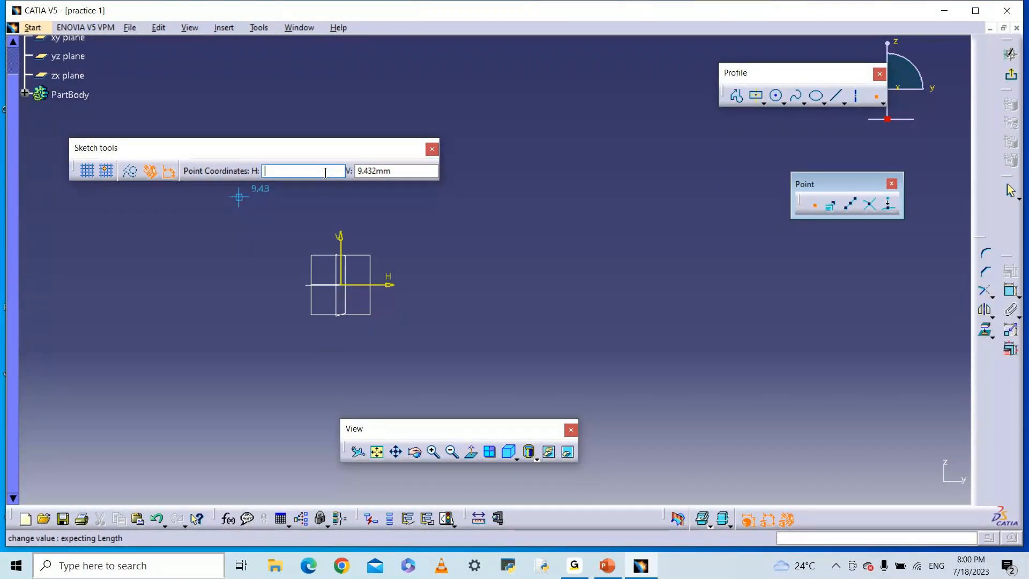
pyautogui.write('10')
pyautogui.press('Tab')
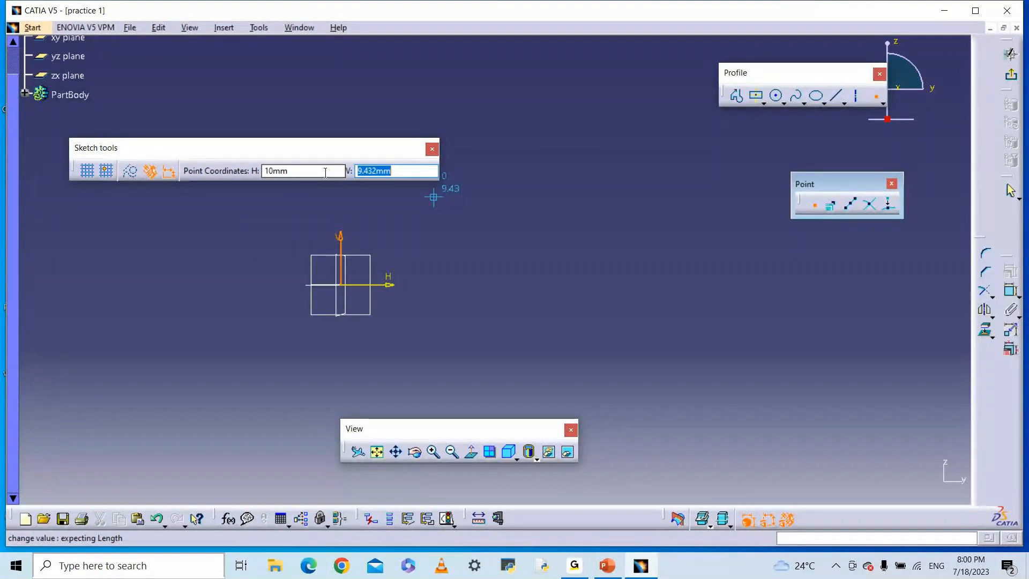
pyautogui.write('10')
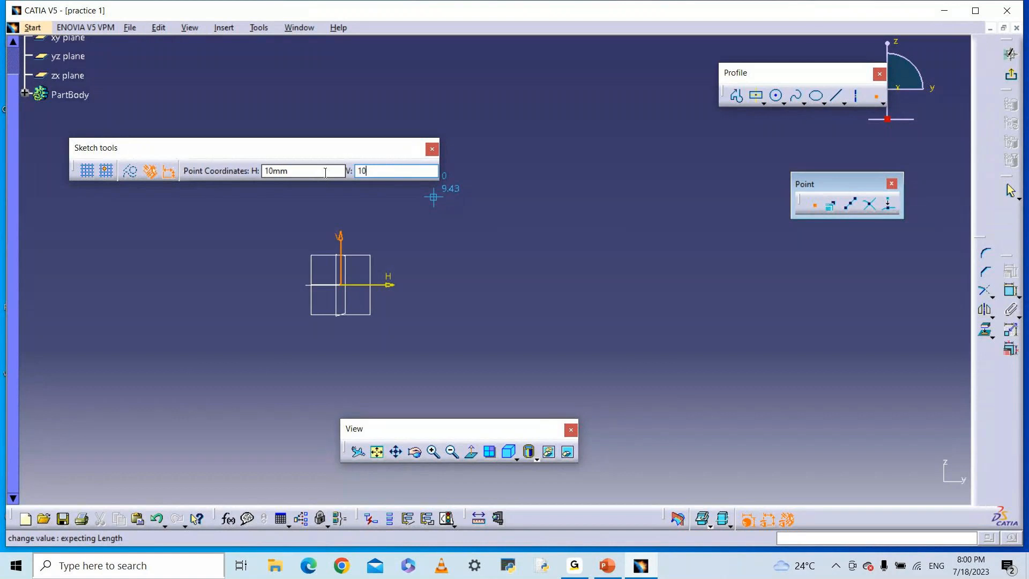
pyautogui.press('Return')
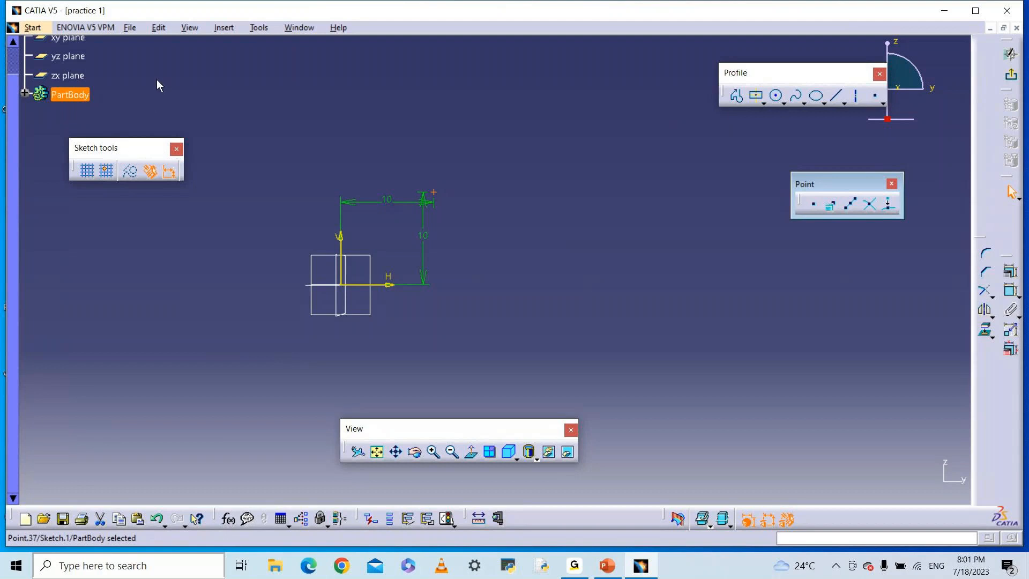
# Create a point by coordinates at H 10 mm and V 20 mm, with the Sketch tools palette moved clear of the sketch.
pyautogui.moveTo(104, 145); pyautogui.dragTo(166, 79)
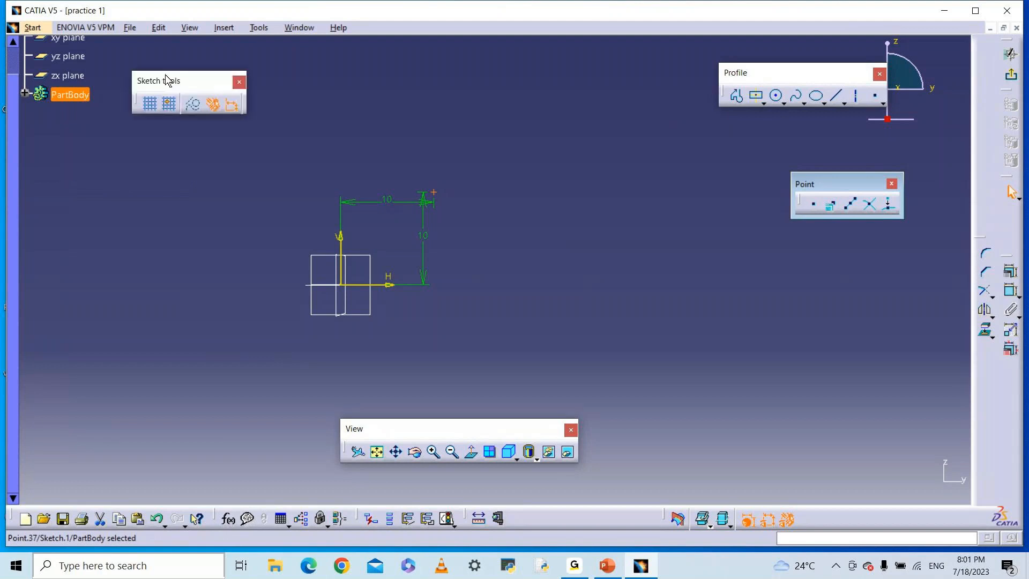
pyautogui.click(814, 205)
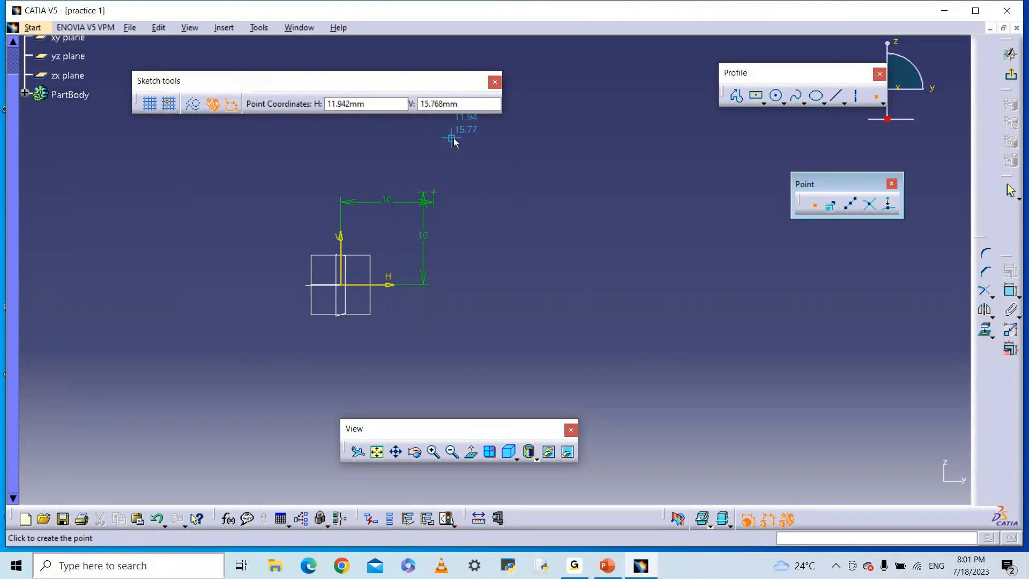
pyautogui.click(371, 103)
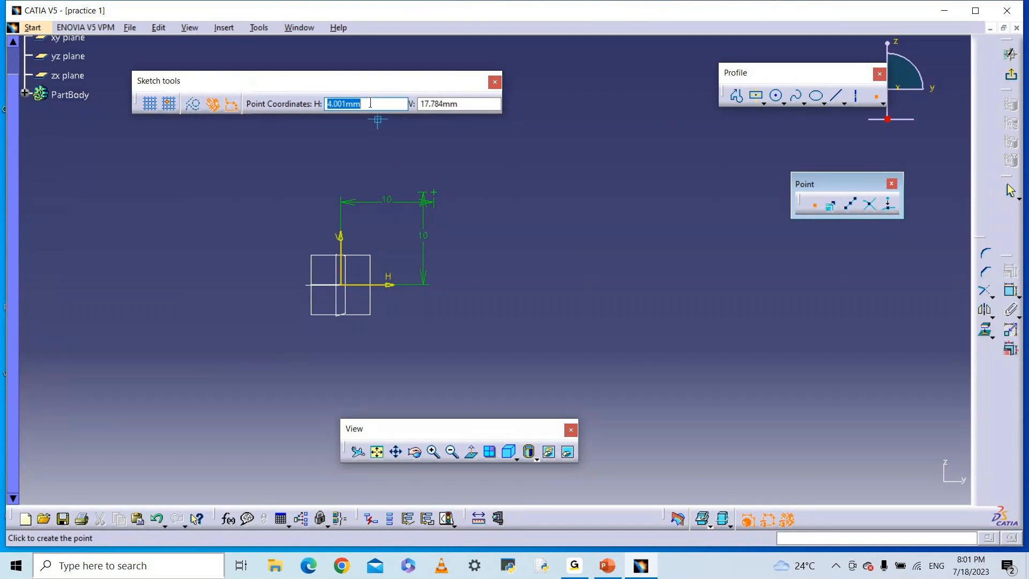
pyautogui.write('10')
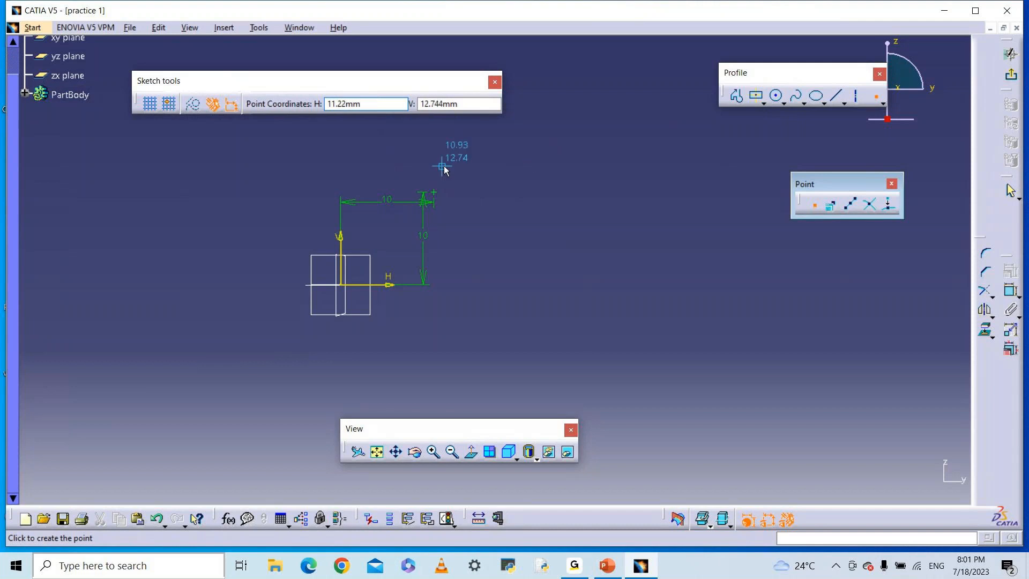
pyautogui.doubleClick(367, 104)
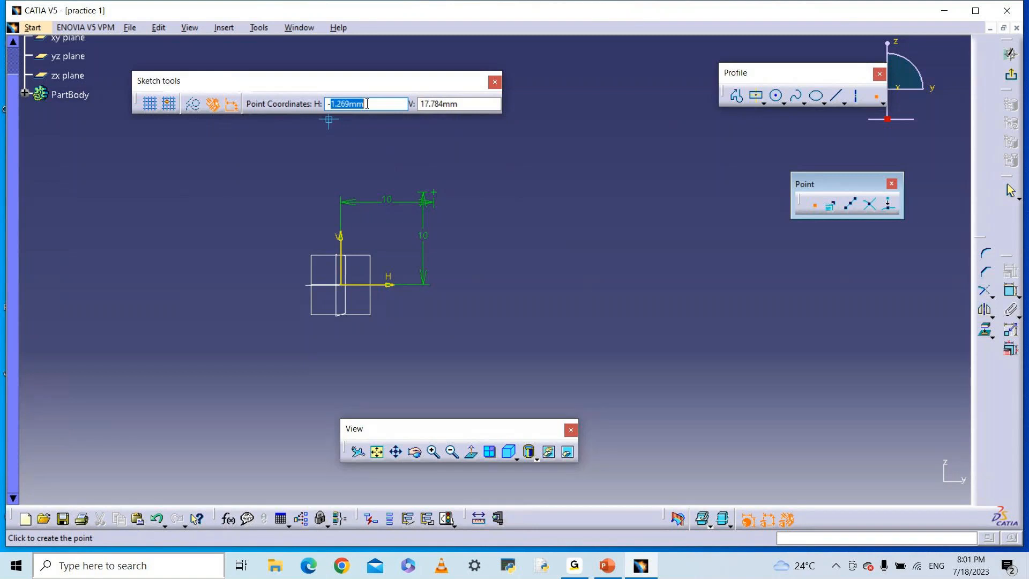
pyautogui.press('BackSpace')
pyautogui.press('BackSpace')
pyautogui.write('10')
pyautogui.press('Tab')
pyautogui.write('10')
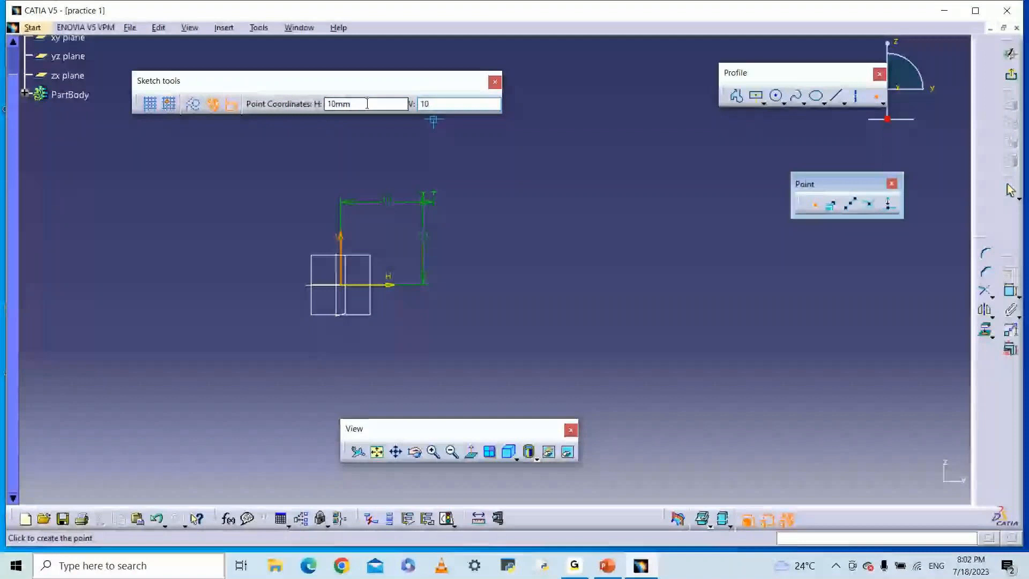
pyautogui.press('BackSpace')
pyautogui.press('BackSpace')
pyautogui.write('20')
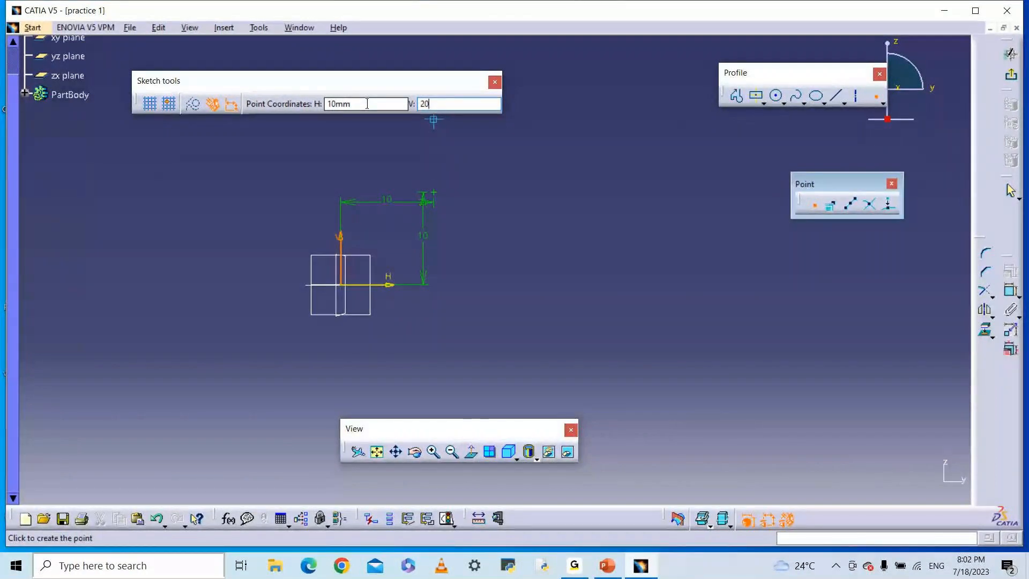
pyautogui.press('Return')
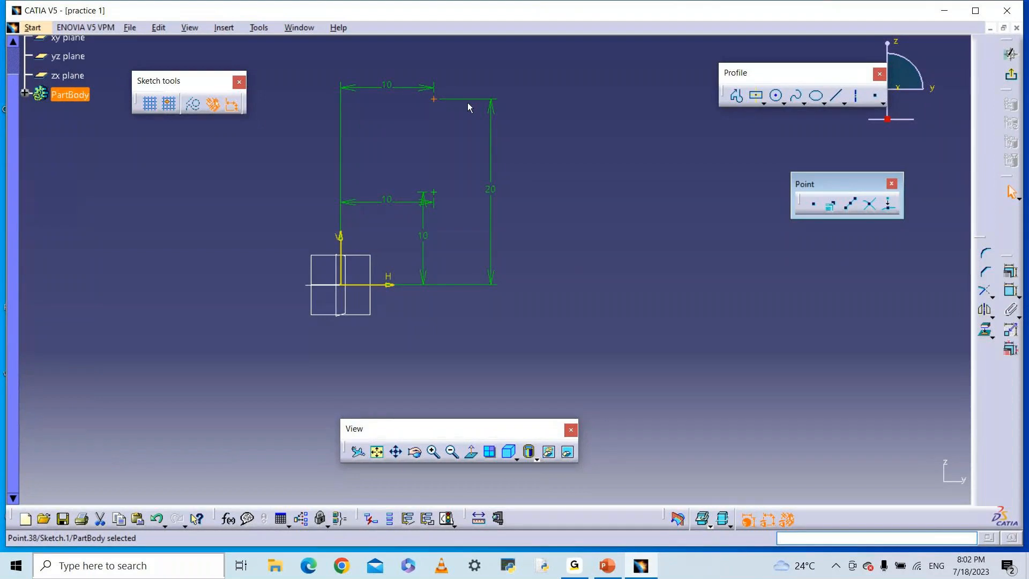
# Create a point using Cartesian coordinates, offset H 10 mm and V 50 mm from the selected upper point.
pyautogui.click(837, 212)
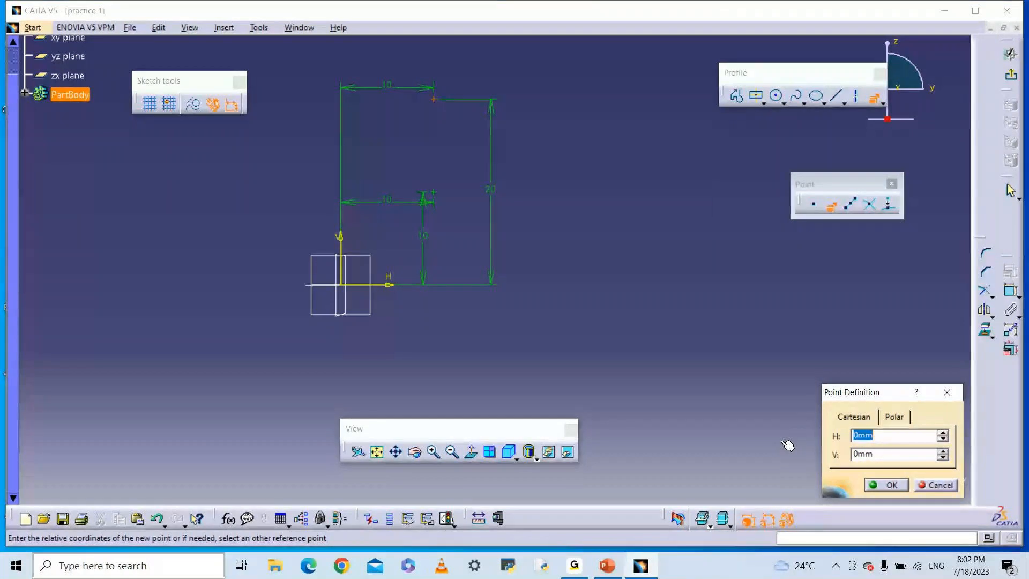
pyautogui.write('10')
pyautogui.press('Tab')
pyautogui.write('5')
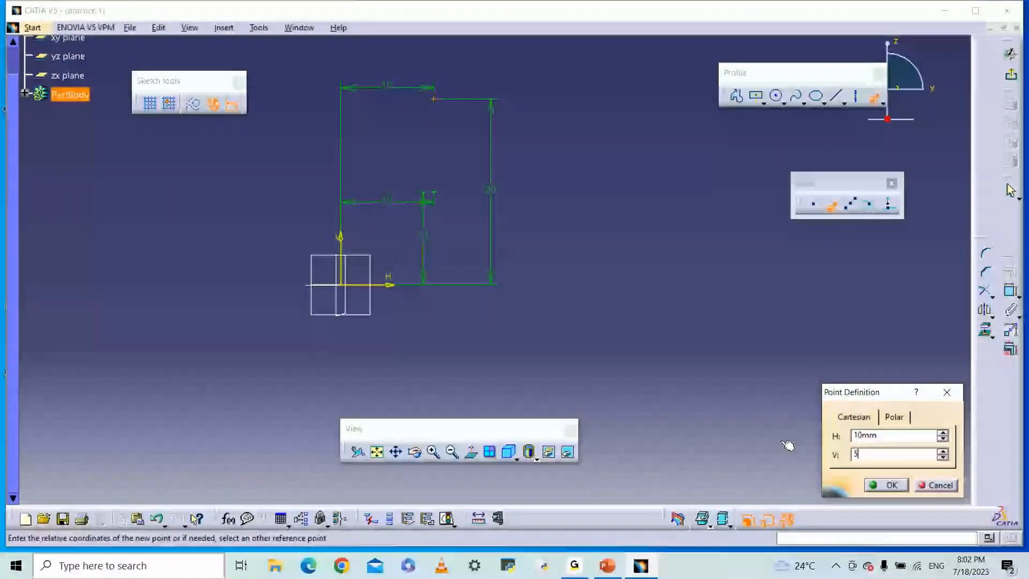
pyautogui.write('0')
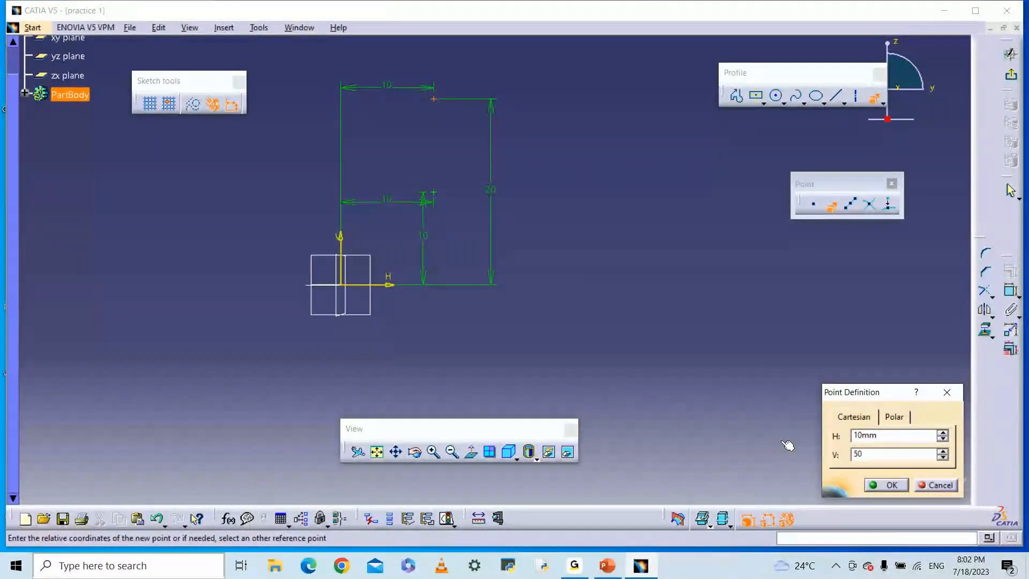
pyautogui.press('Return')
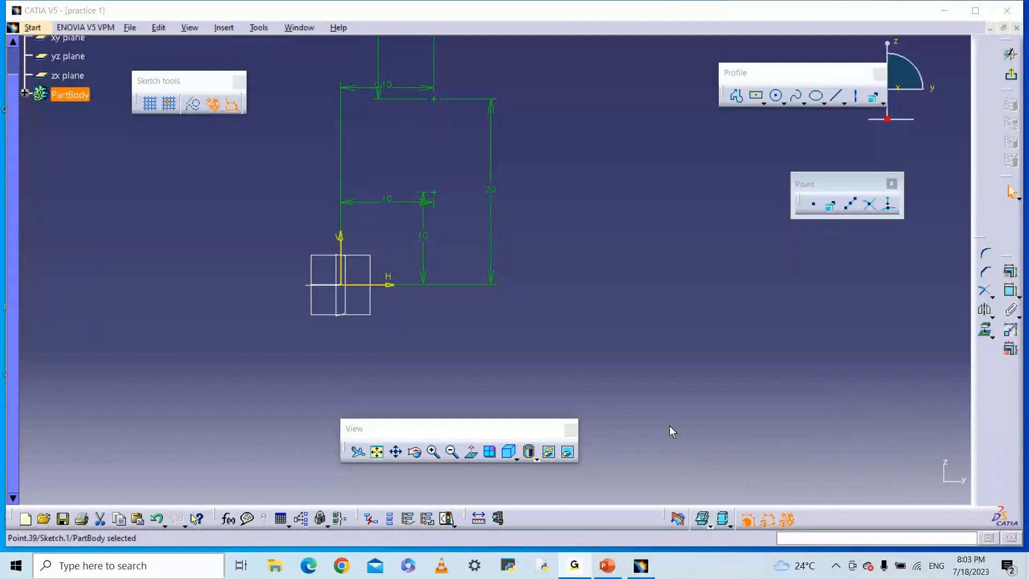
pyautogui.click(642, 565)
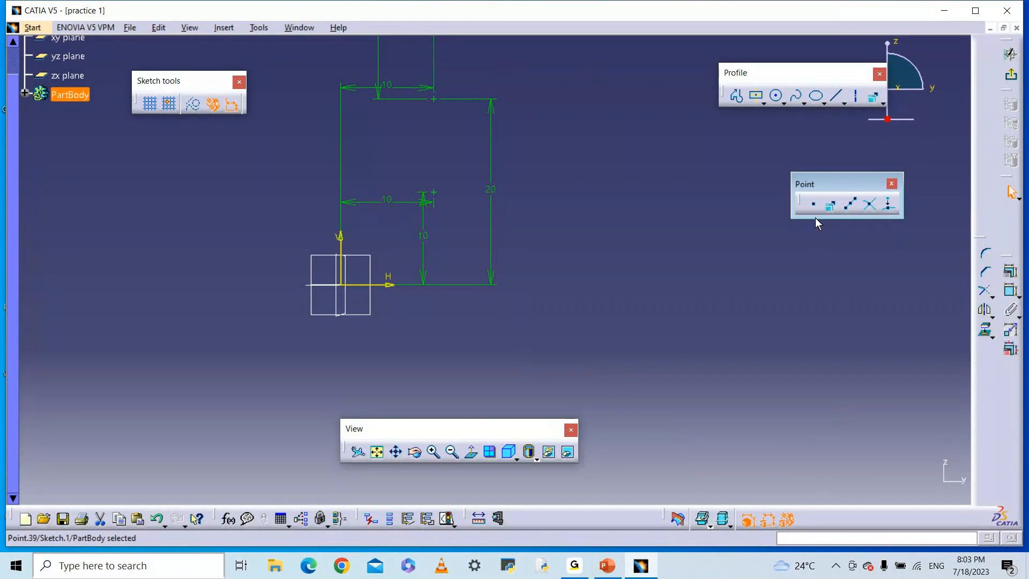
pyautogui.click(830, 208)
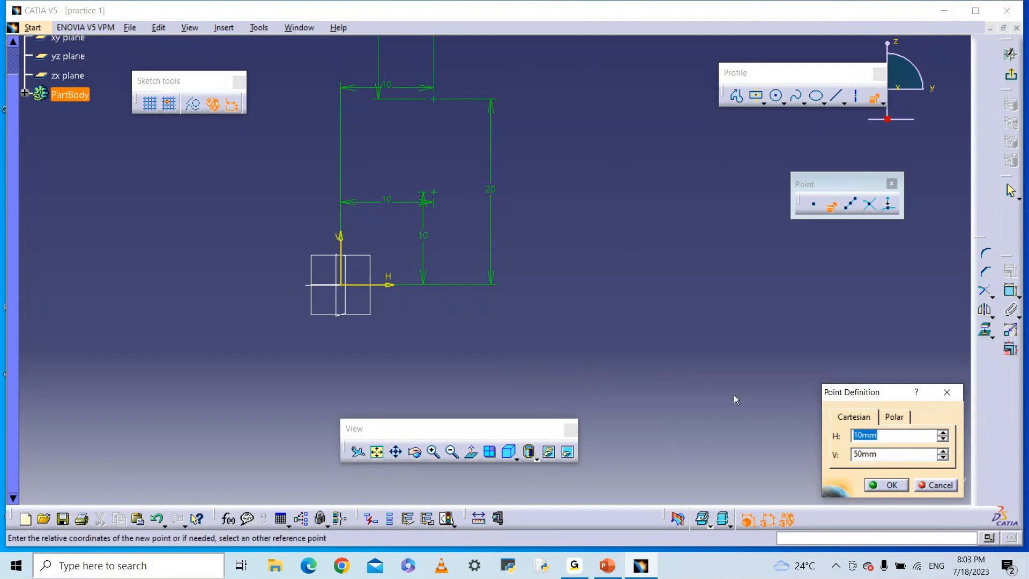
pyautogui.moveTo(664, 368); pyautogui.dragTo(664, 421, button='middle')
pyautogui.click(664, 368)
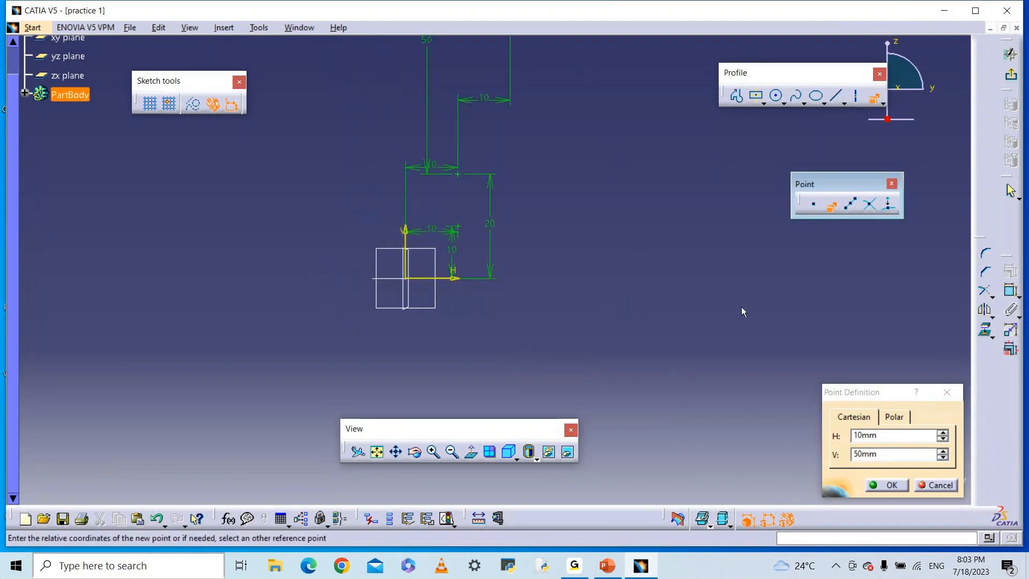
# Place a point freehand in the empty area away from the coordinate points, above the H axis, and deselect it.
pyautogui.click(813, 205)
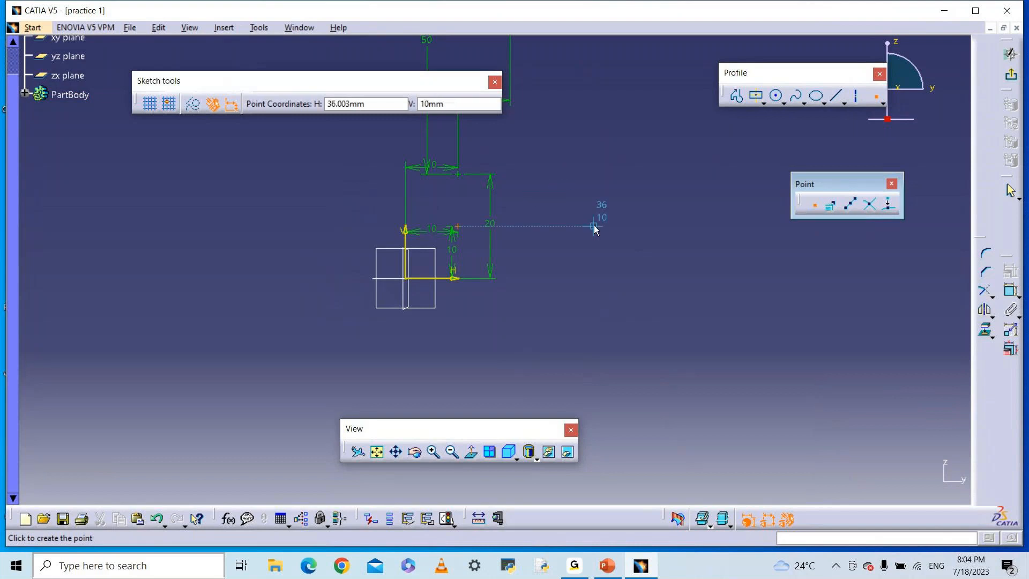
pyautogui.click(608, 182)
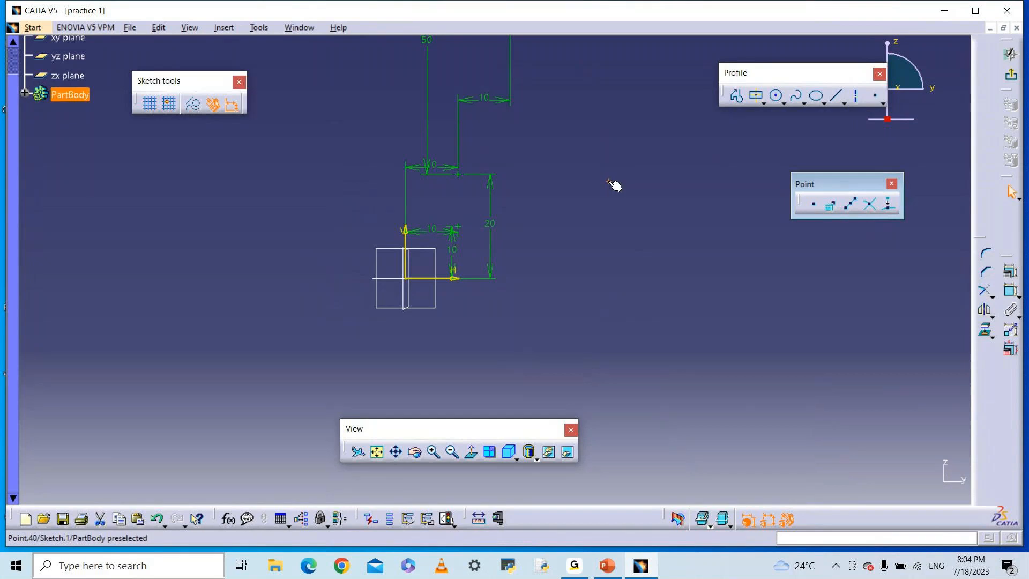
pyautogui.click(651, 257)
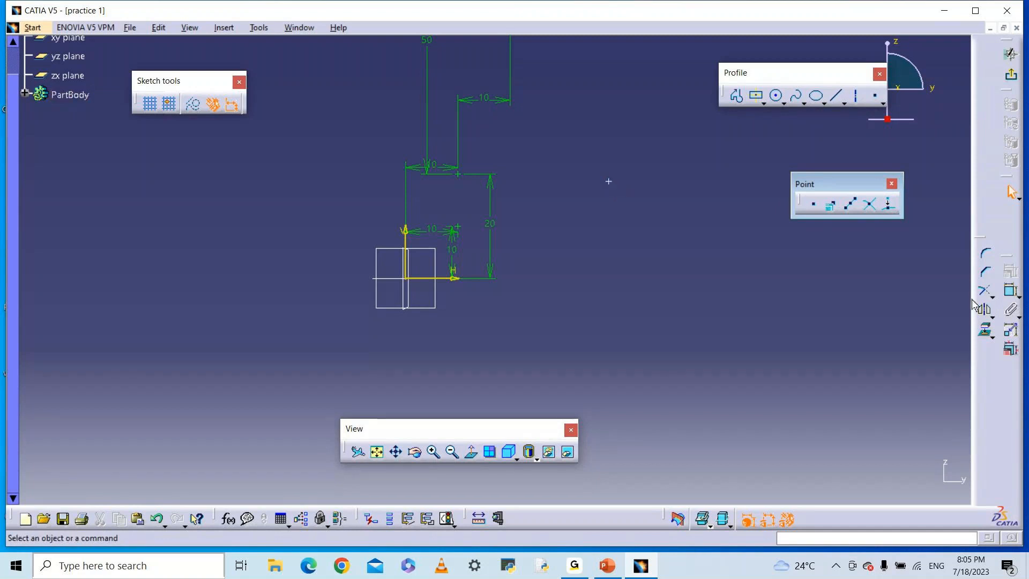
# Dimension the freehand point's distance from the H axis and its distance from the V axis with the Constraint tool.
pyautogui.click(1010, 294)
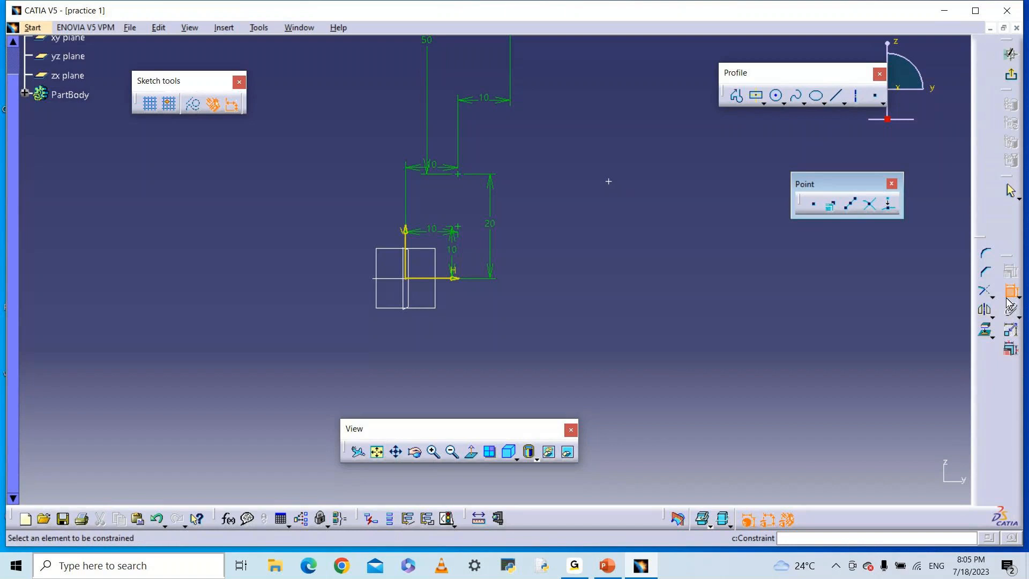
pyautogui.click(464, 279)
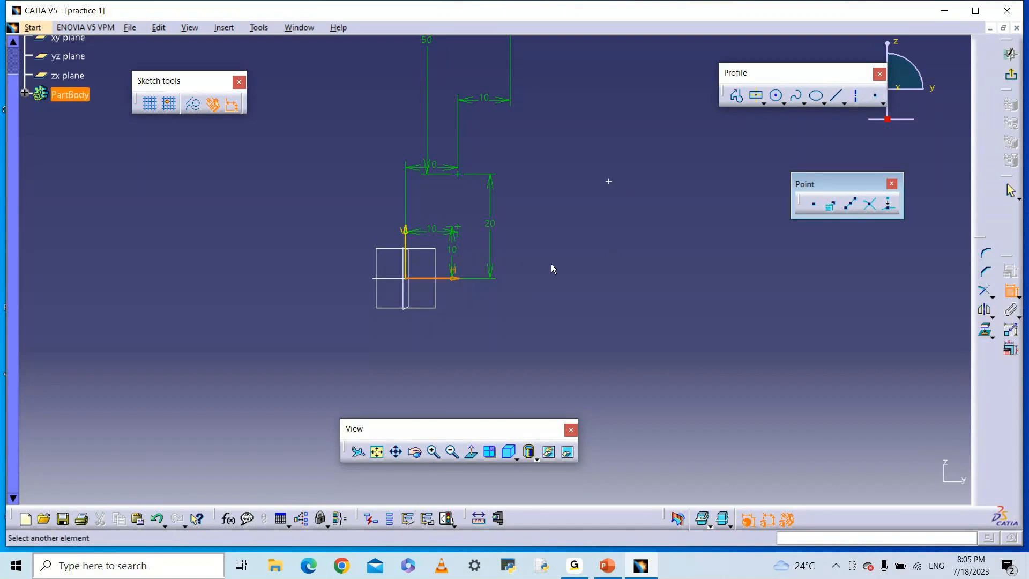
pyautogui.click(609, 182)
pyautogui.click(748, 229)
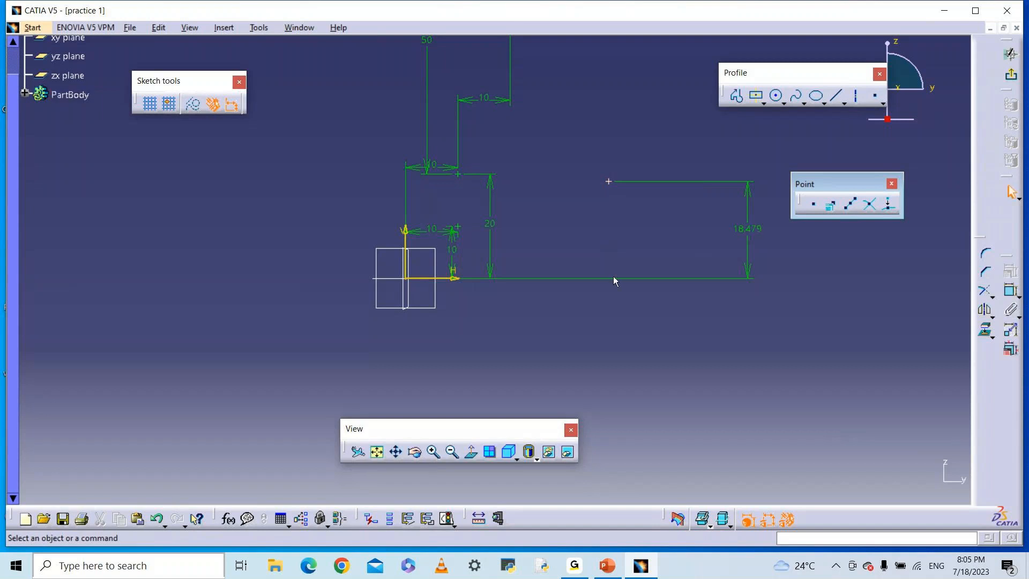
pyautogui.click(1012, 290)
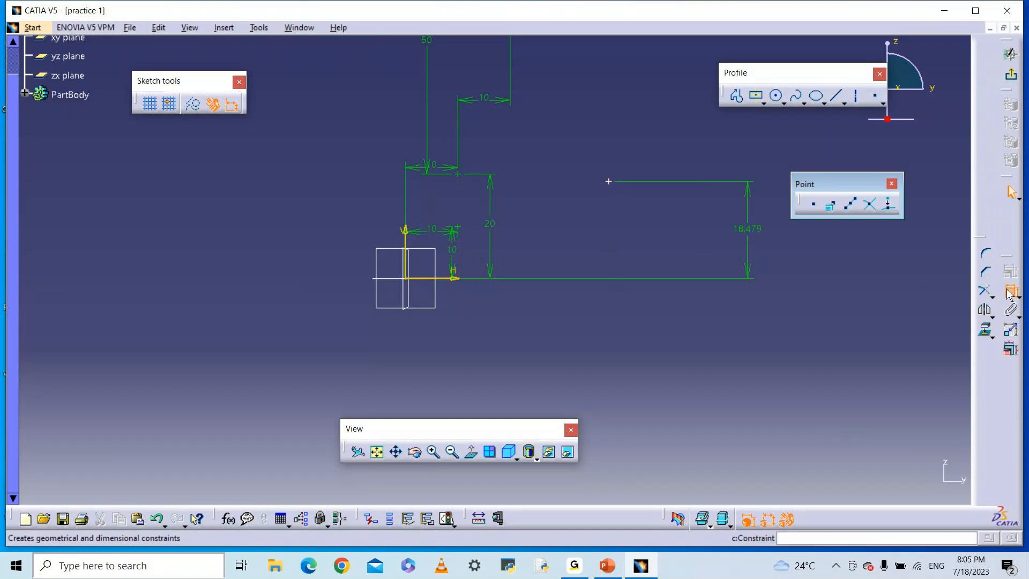
pyautogui.click(608, 182)
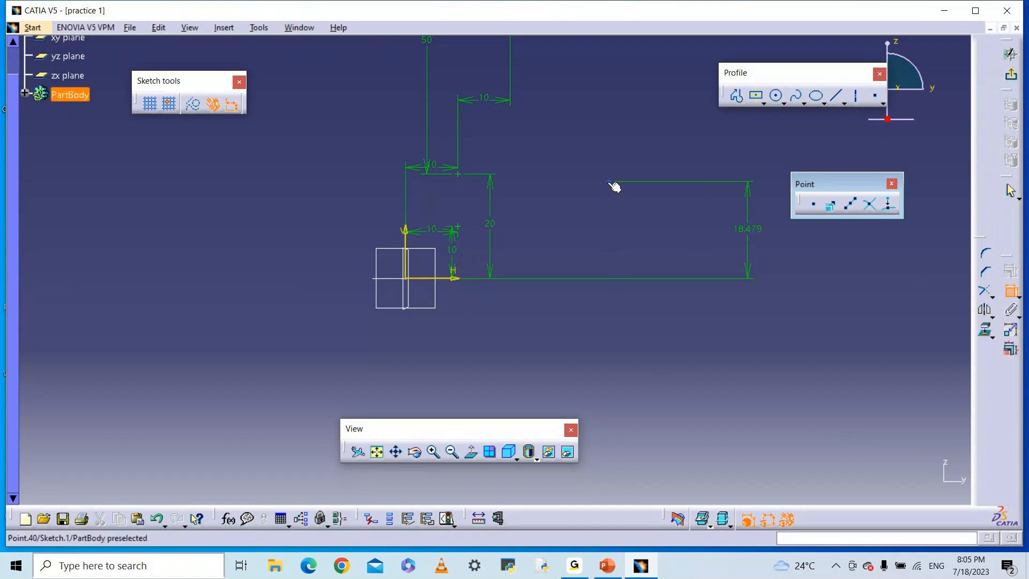
pyautogui.click(406, 230)
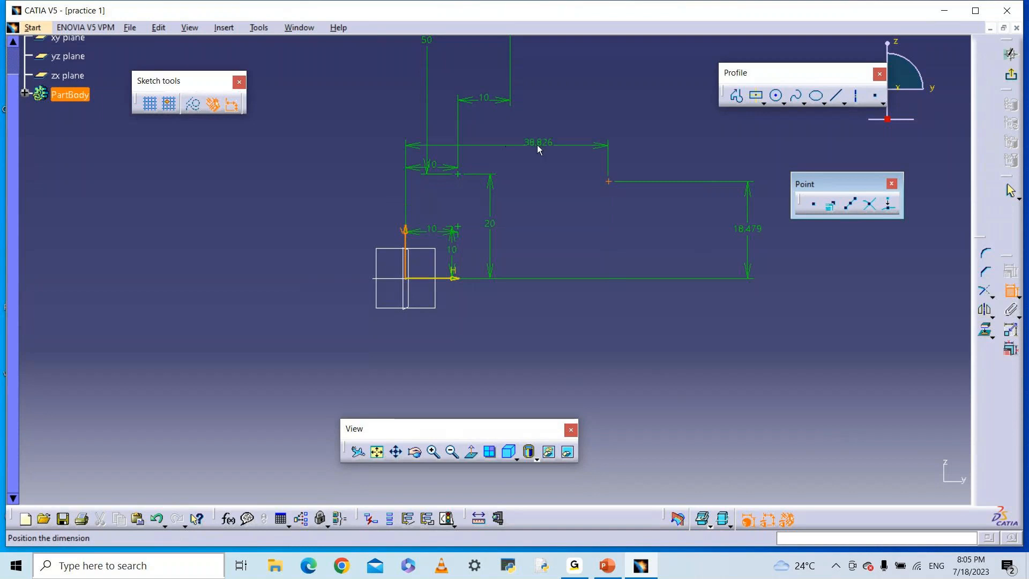
pyautogui.click(540, 150)
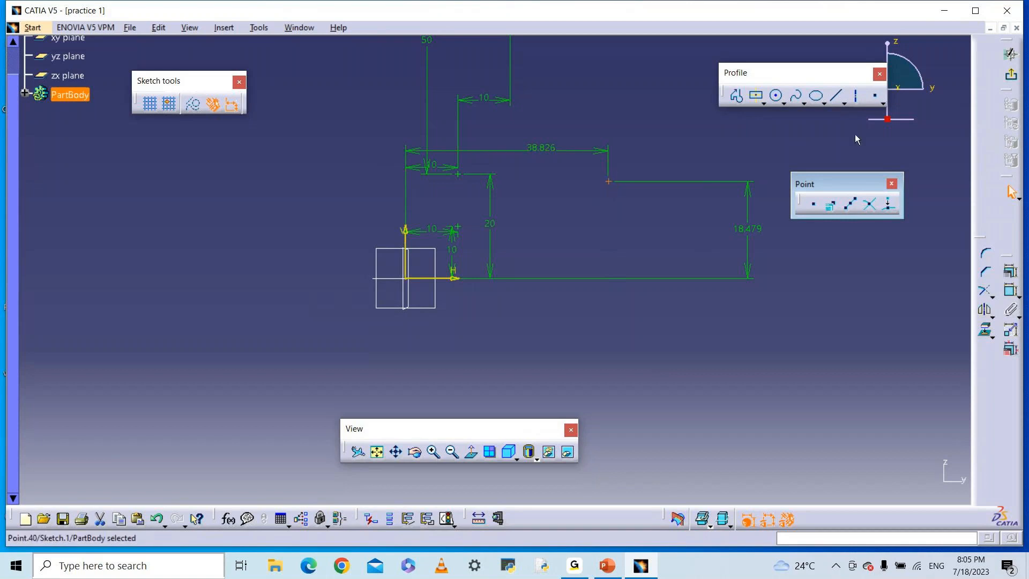
# Place a second freehand point without constraints and move it around the sketch, leaving it above the dimensioned point.
pyautogui.click(814, 208)
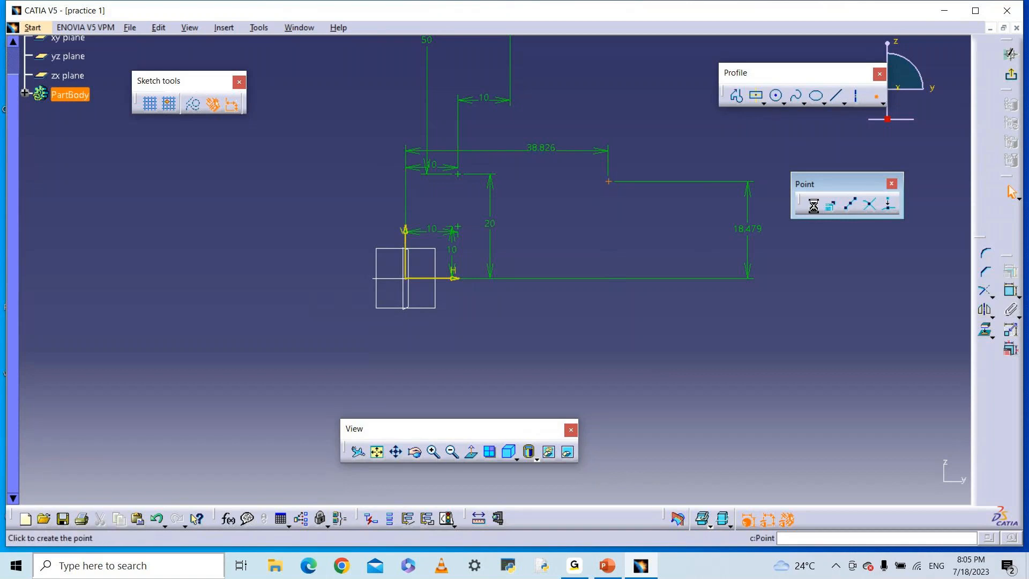
pyautogui.click(563, 223)
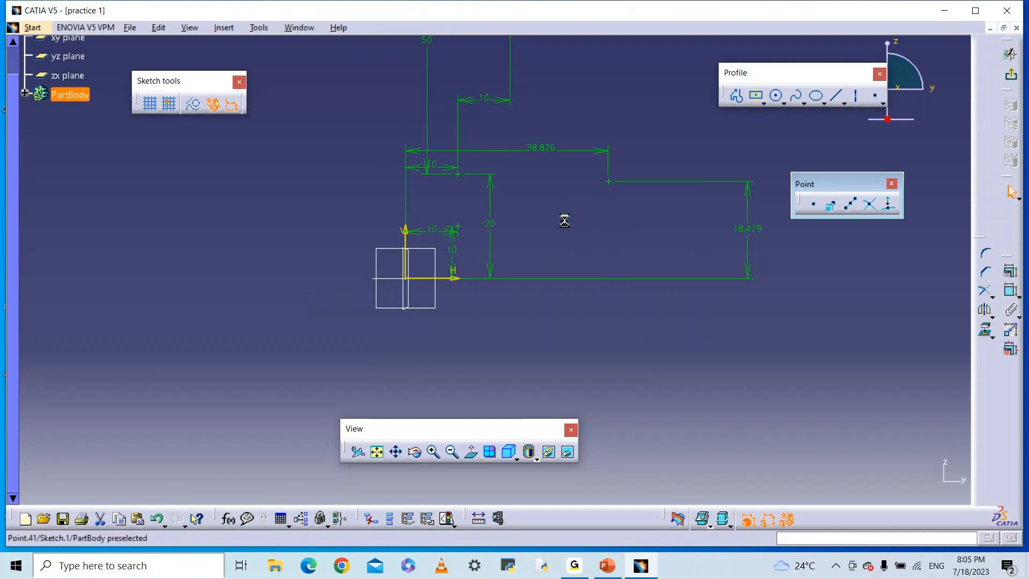
pyautogui.moveTo(566, 231)
pyautogui.mouseDown()
pyautogui.moveTo(580, 282)
pyautogui.moveTo(726, 131)
pyautogui.moveTo(271, 309)
pyautogui.moveTo(276, 318)
pyautogui.moveTo(696, 118)
pyautogui.mouseUp()
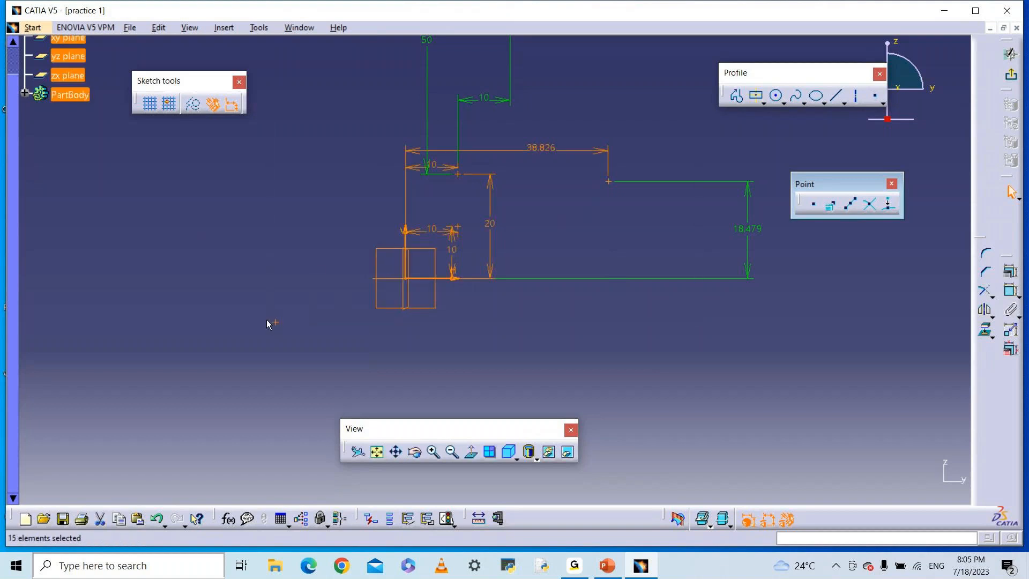
pyautogui.moveTo(276, 324)
pyautogui.mouseDown()
pyautogui.moveTo(333, 259)
pyautogui.moveTo(586, 118)
pyautogui.moveTo(610, 118)
pyautogui.mouseUp()
pyautogui.click(624, 336)
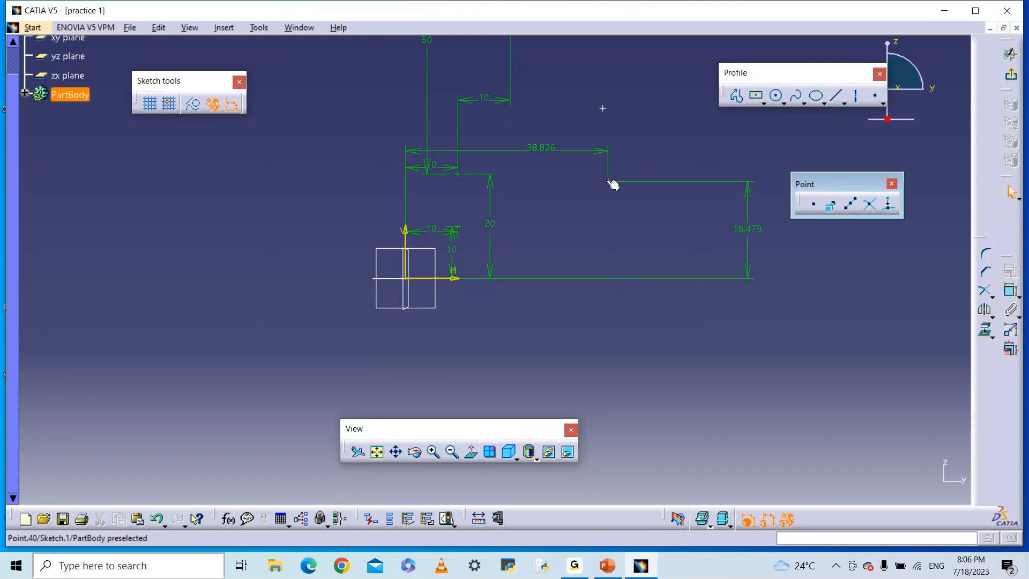
# Select the dimensioned point for comparison, and move the unconstrained point to just below and left of it.
pyautogui.click(610, 182)
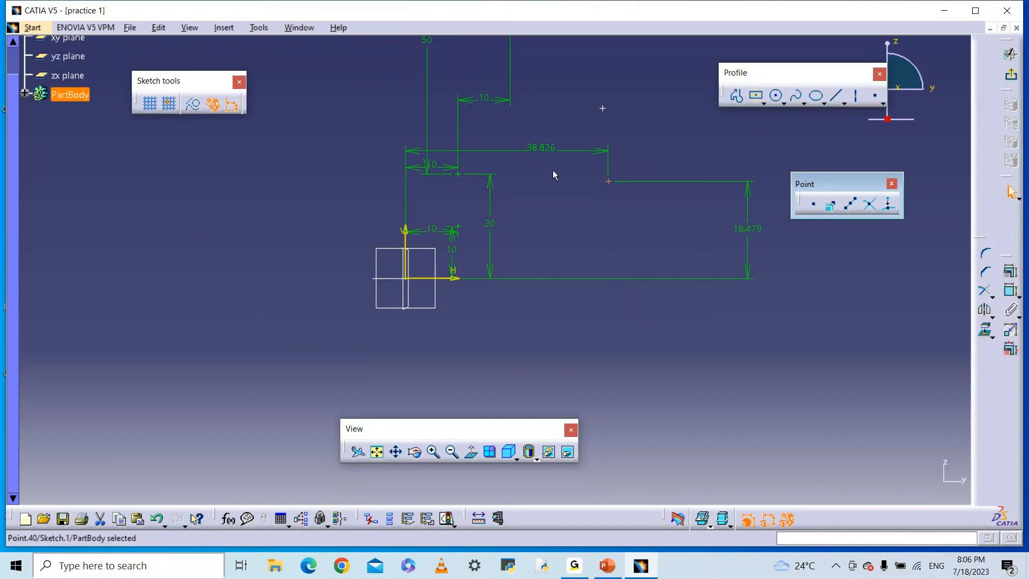
pyautogui.click(637, 171)
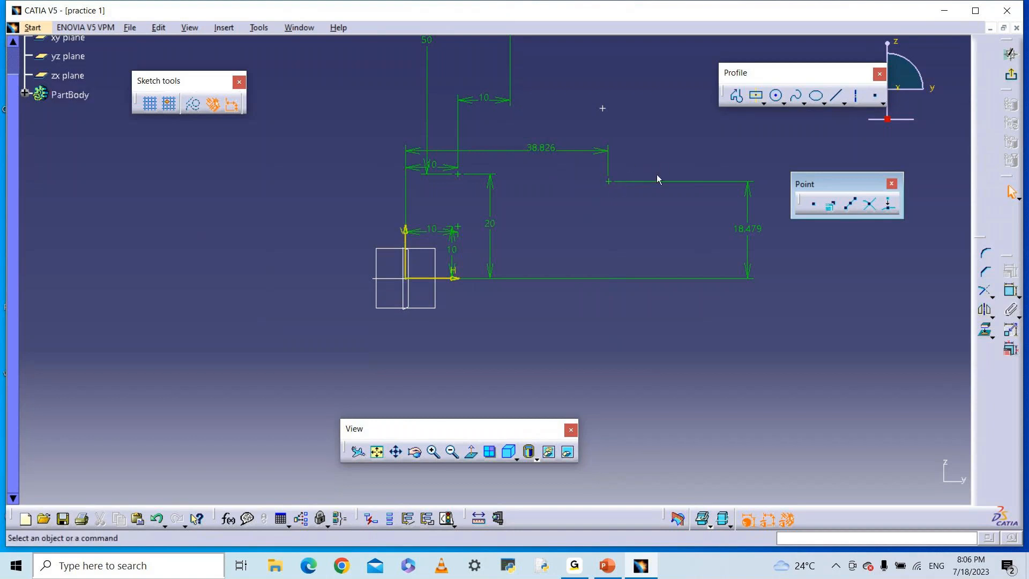
pyautogui.click(603, 109)
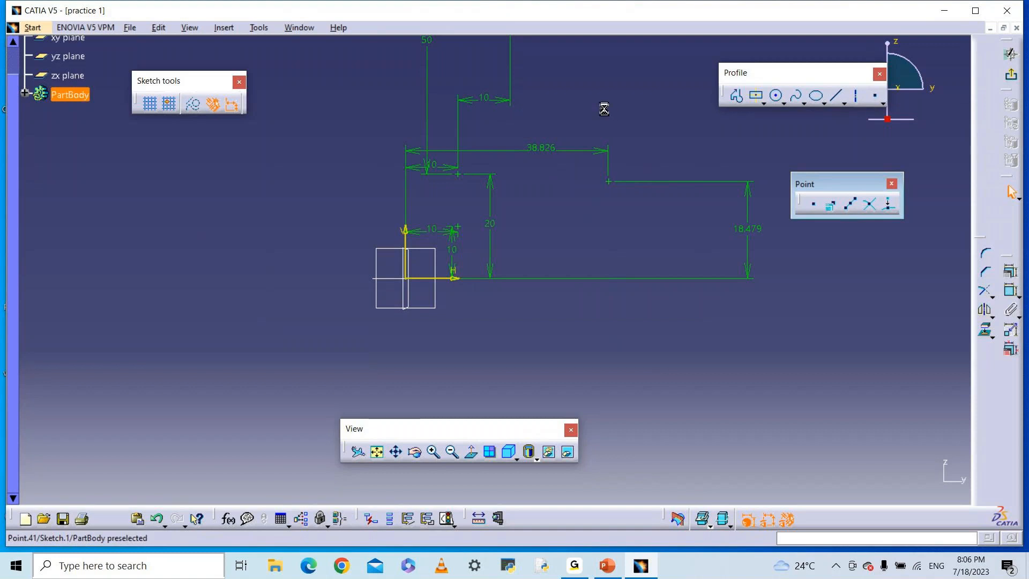
pyautogui.moveTo(601, 109); pyautogui.dragTo(633, 107)
pyautogui.moveTo(634, 106); pyautogui.dragTo(582, 214)
pyautogui.click(607, 202)
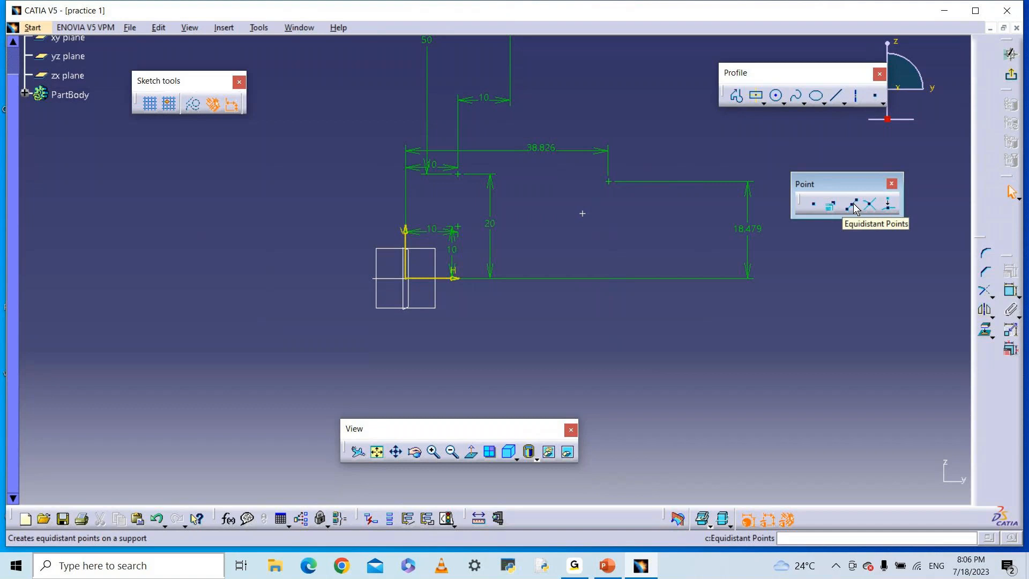
# Sketch a horizontal line about 43 mm long below the H axis, to the right of the origin.
pyautogui.click(836, 96)
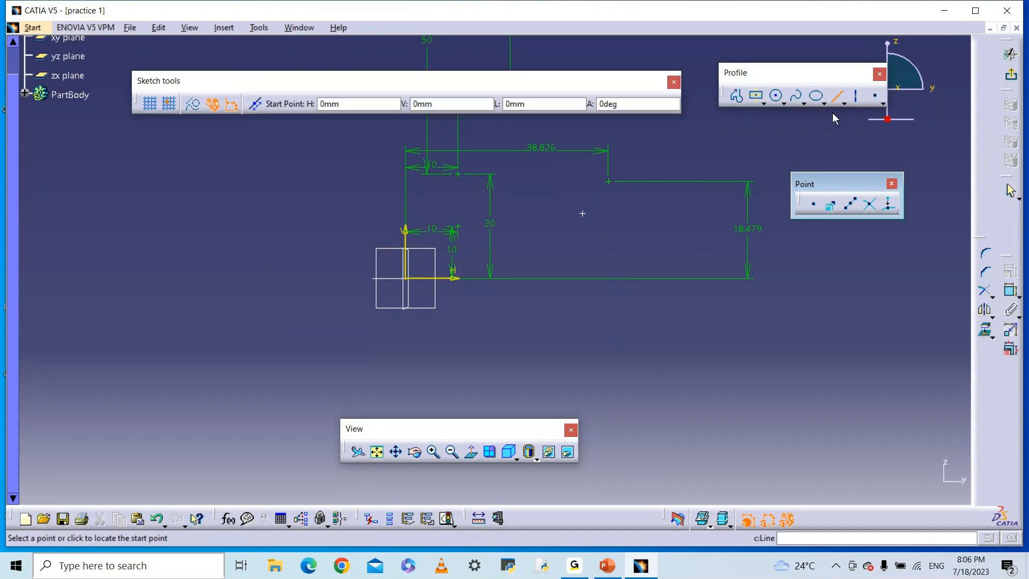
pyautogui.click(562, 320)
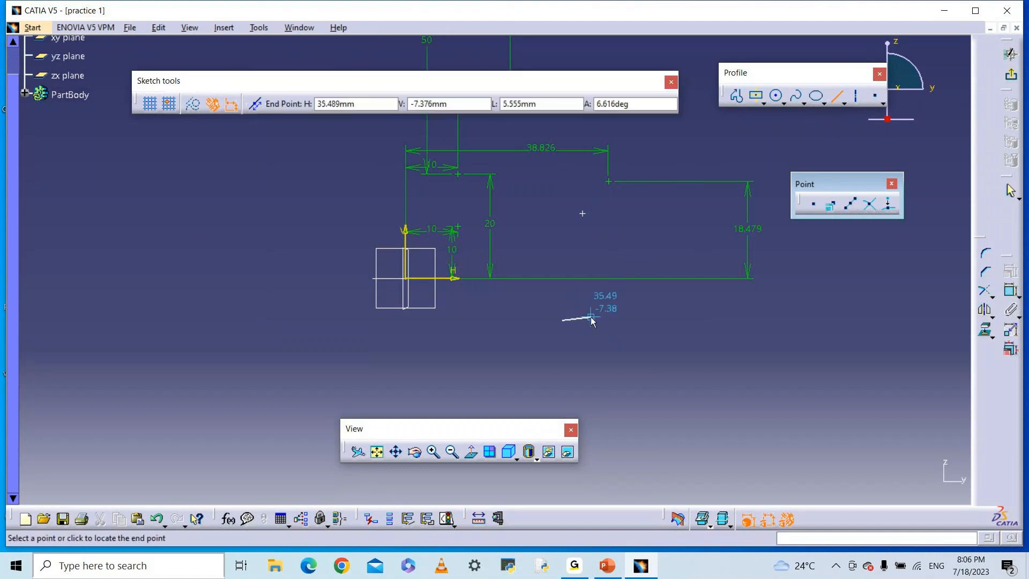
pyautogui.click(784, 320)
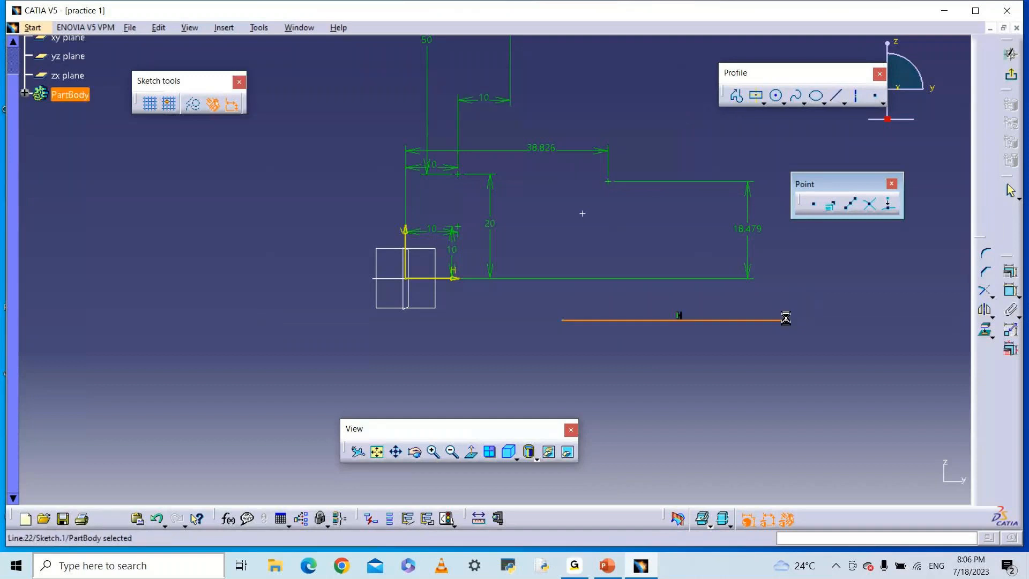
pyautogui.click(851, 209)
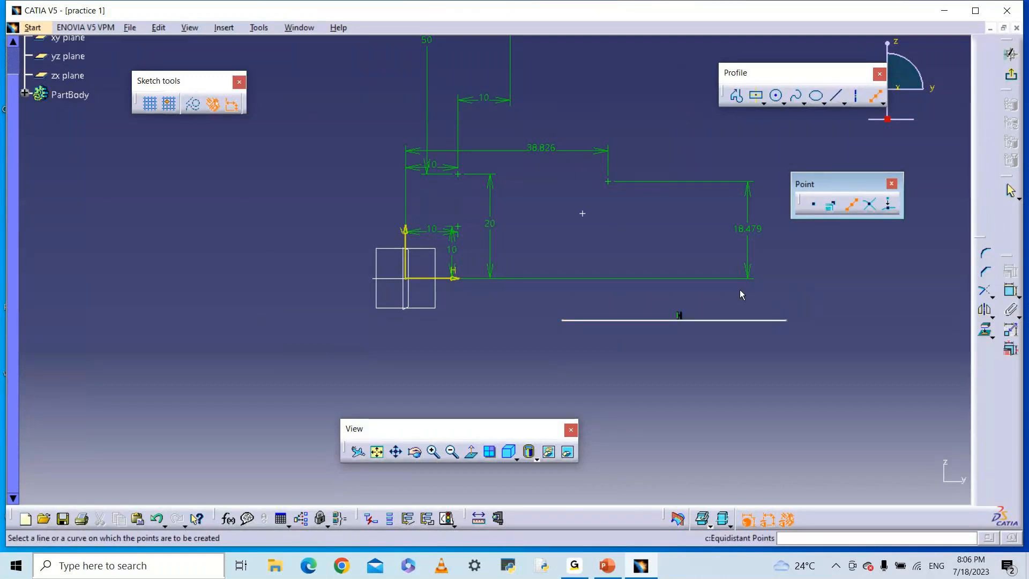
pyautogui.click(581, 321)
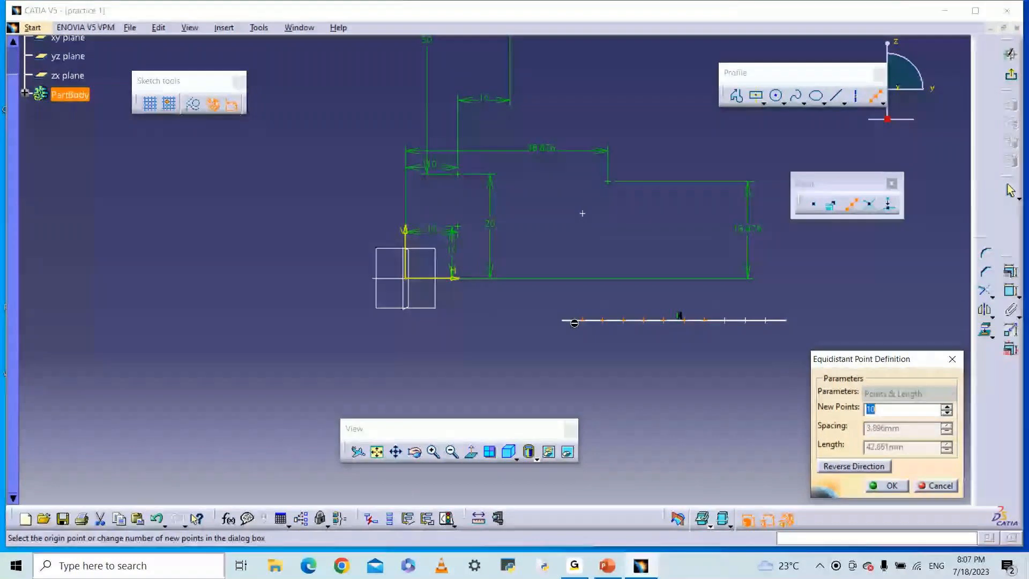
pyautogui.click(952, 359)
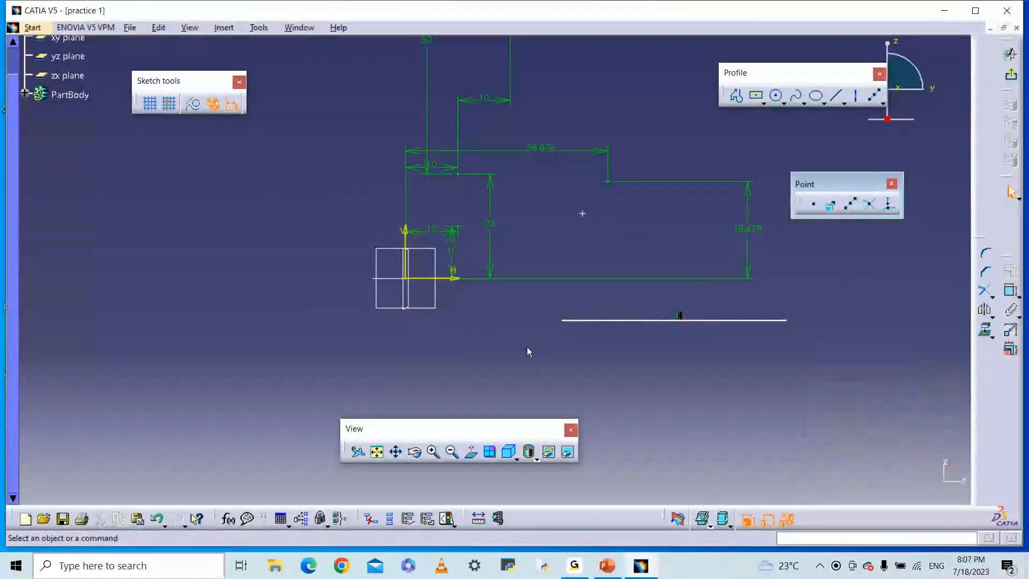
pyautogui.click(626, 321)
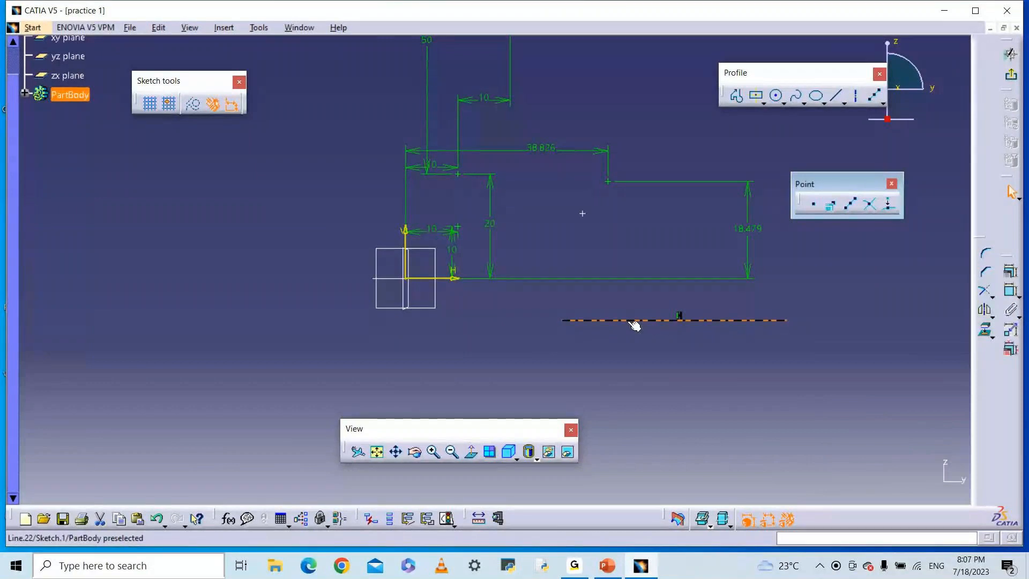
pyautogui.click(642, 341)
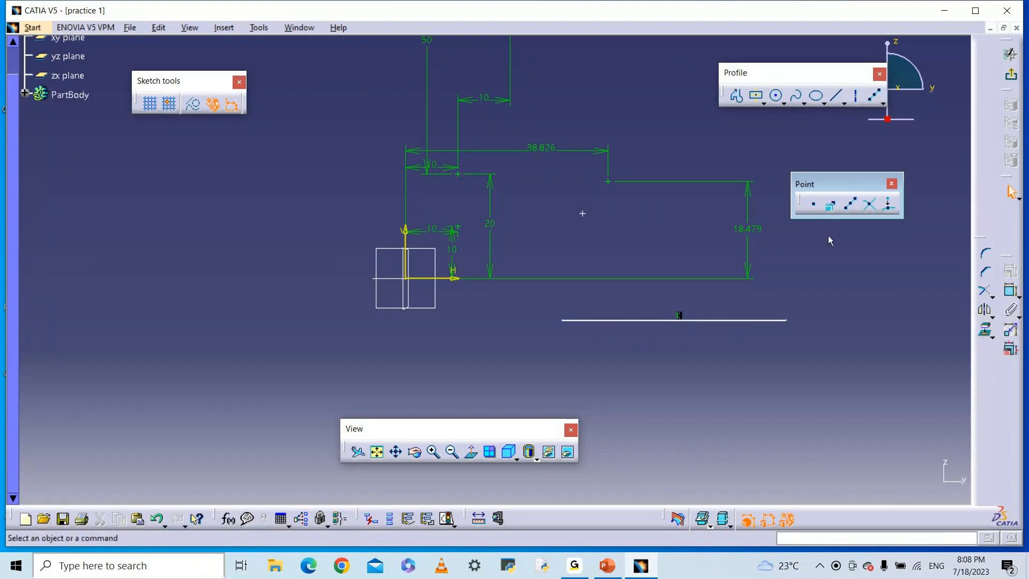
# Try Equidistant Points on the horizontal line, reversing the direction of the new points and flipping it back.
pyautogui.click(714, 321)
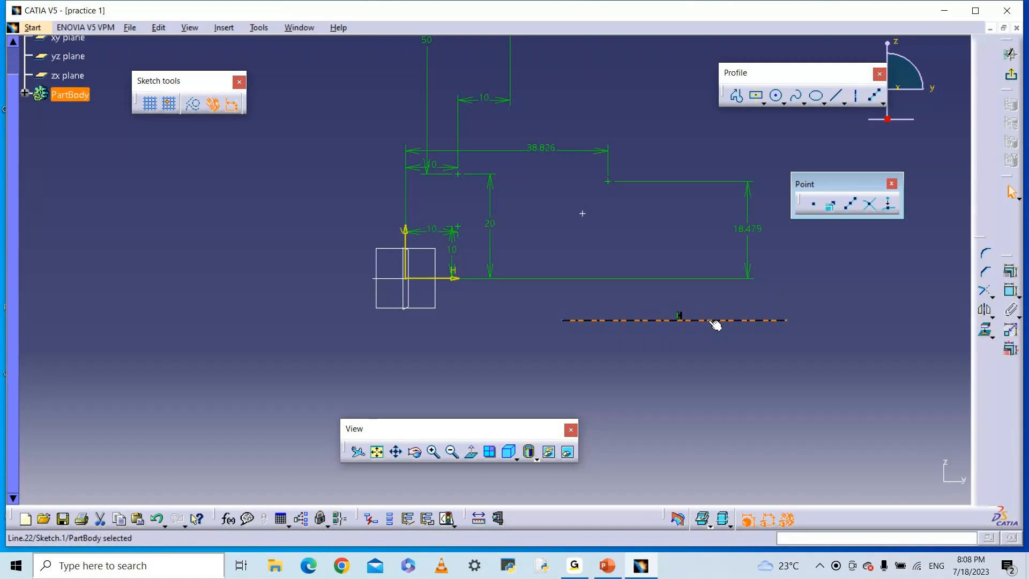
pyautogui.click(852, 207)
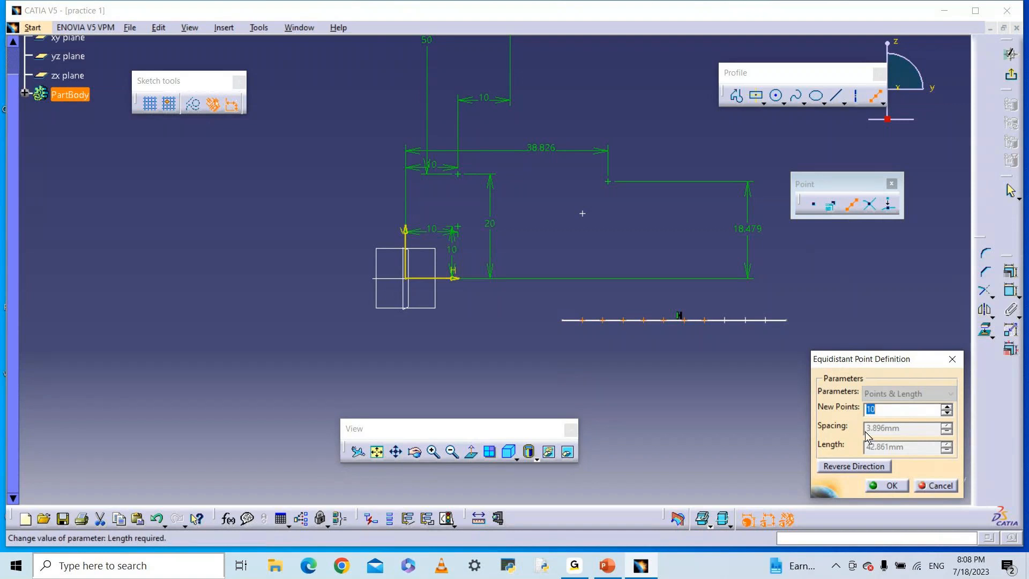
pyautogui.click(846, 468)
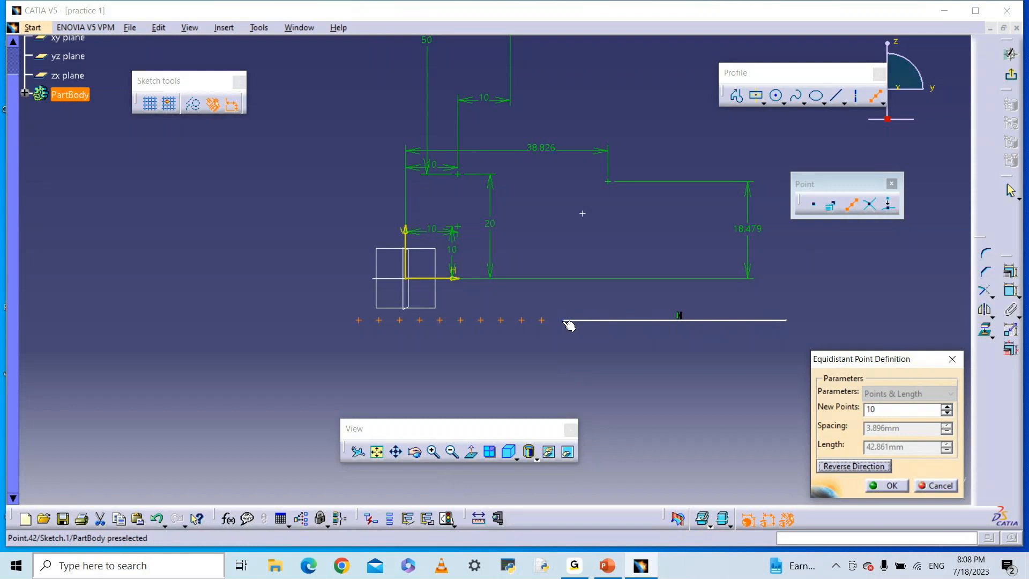
pyautogui.click(839, 467)
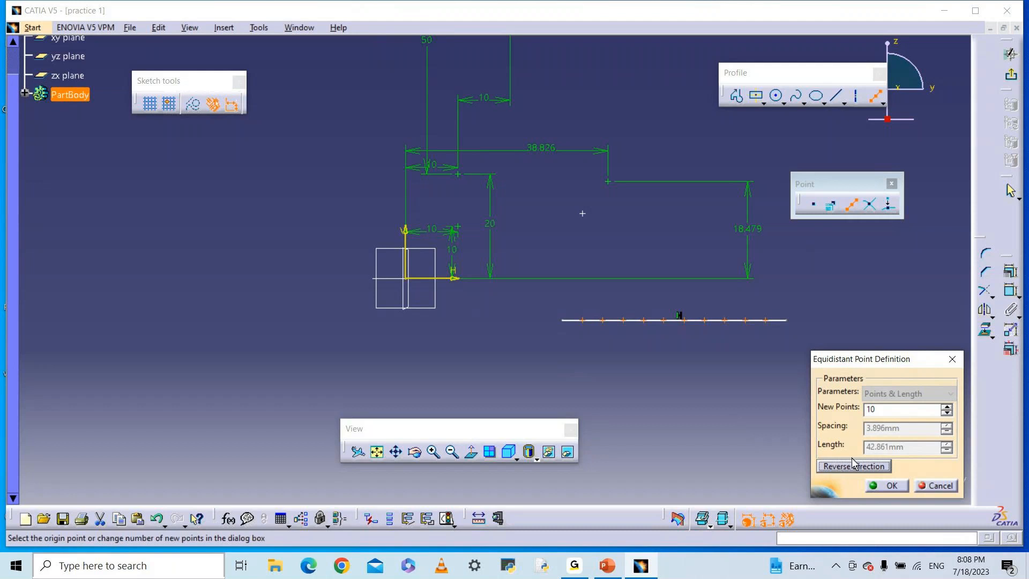
# Try the equidistant points with 5 and with 7 new points on the line, and cancel the definition.
pyautogui.doubleClick(881, 411)
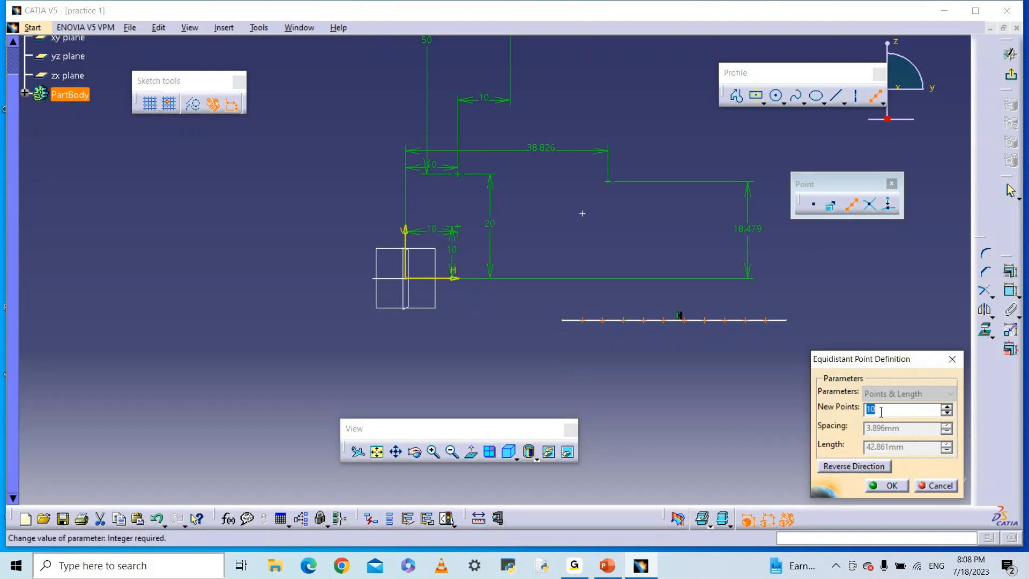
pyautogui.write('5')
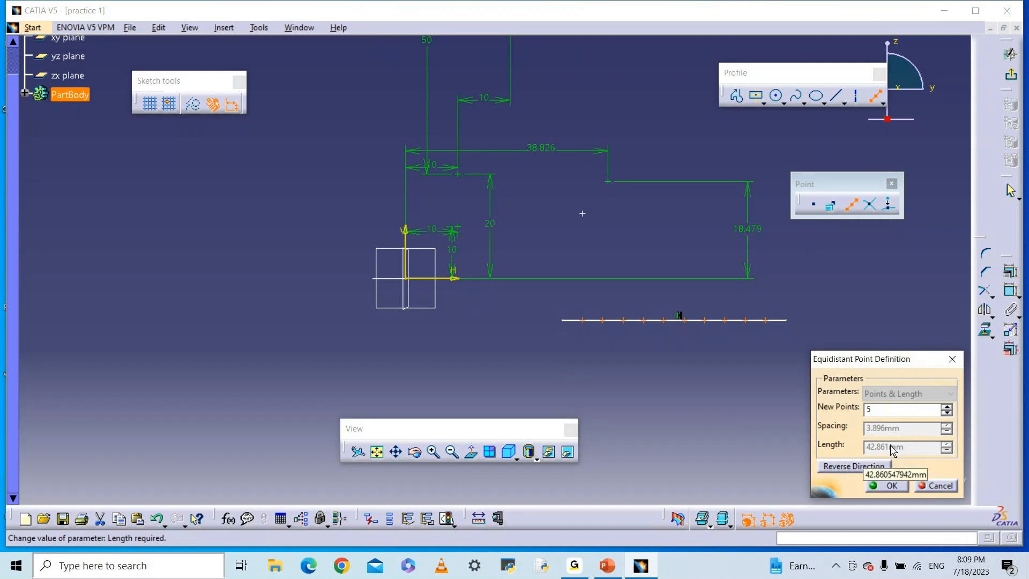
pyautogui.click(762, 400)
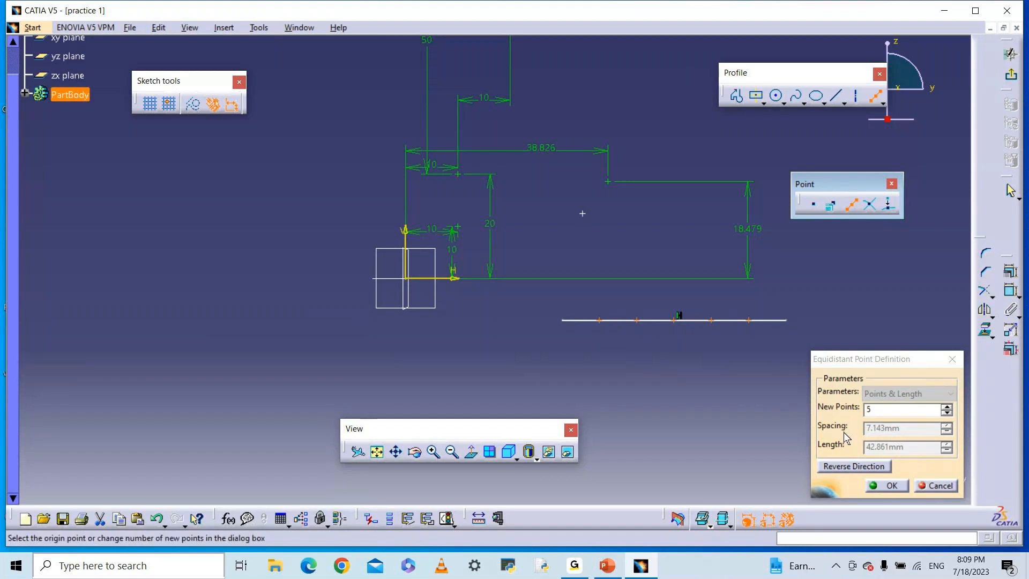
pyautogui.doubleClick(881, 409)
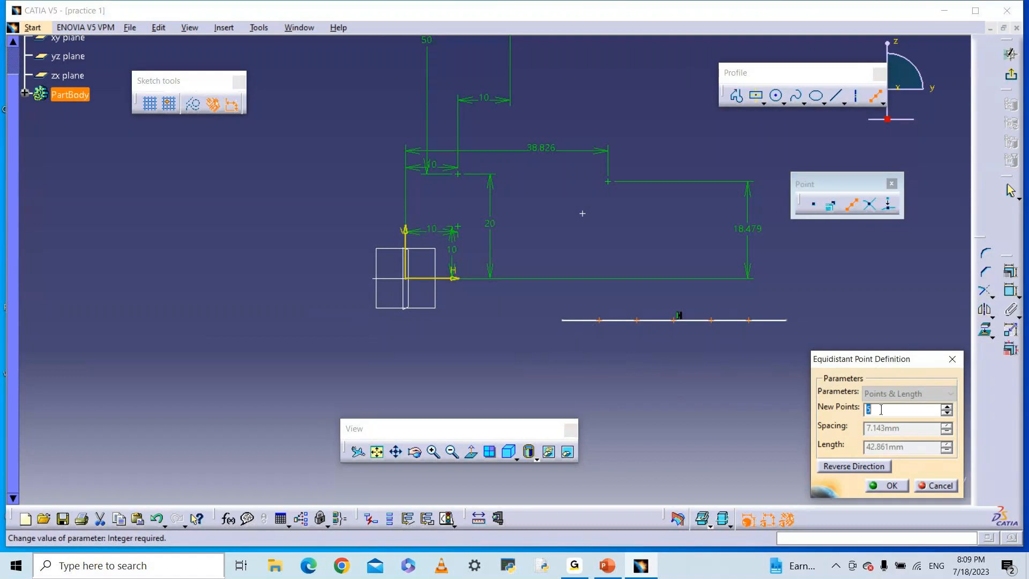
pyautogui.write('7')
pyautogui.click(754, 424)
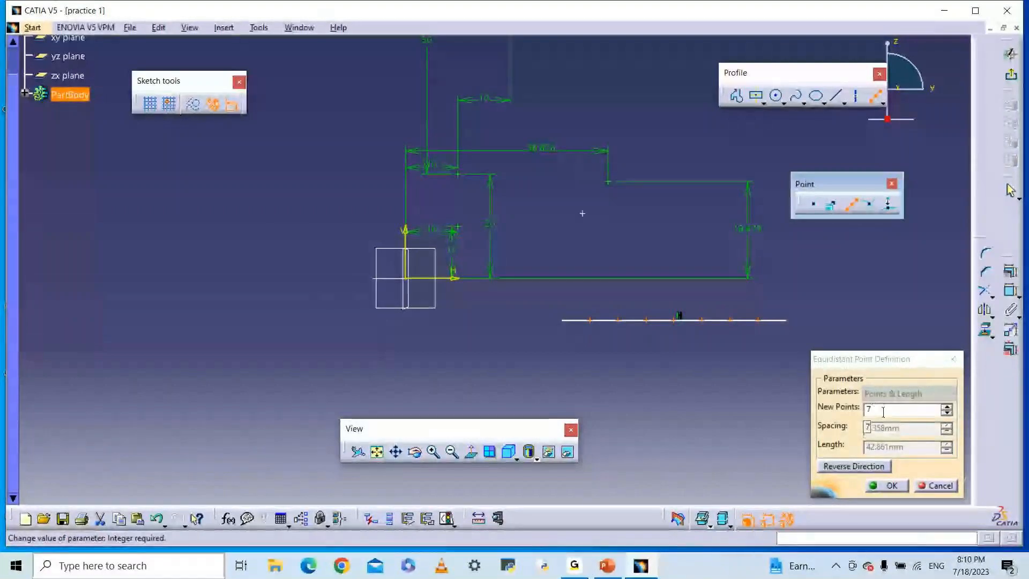
pyautogui.click(953, 360)
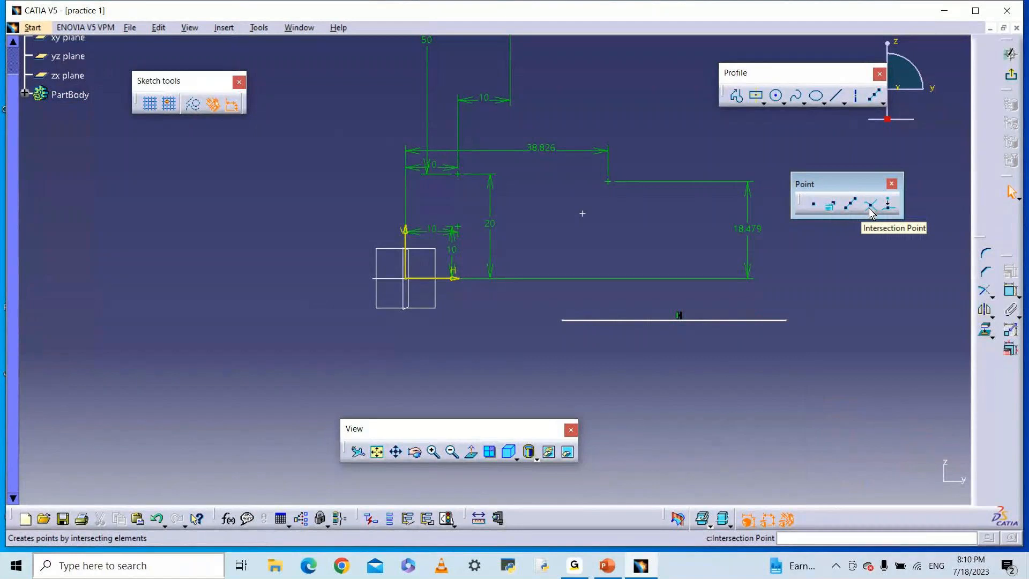
# Sketch an inclined line below the horizontal line, sloping down to the left without touching it.
pyautogui.click(834, 96)
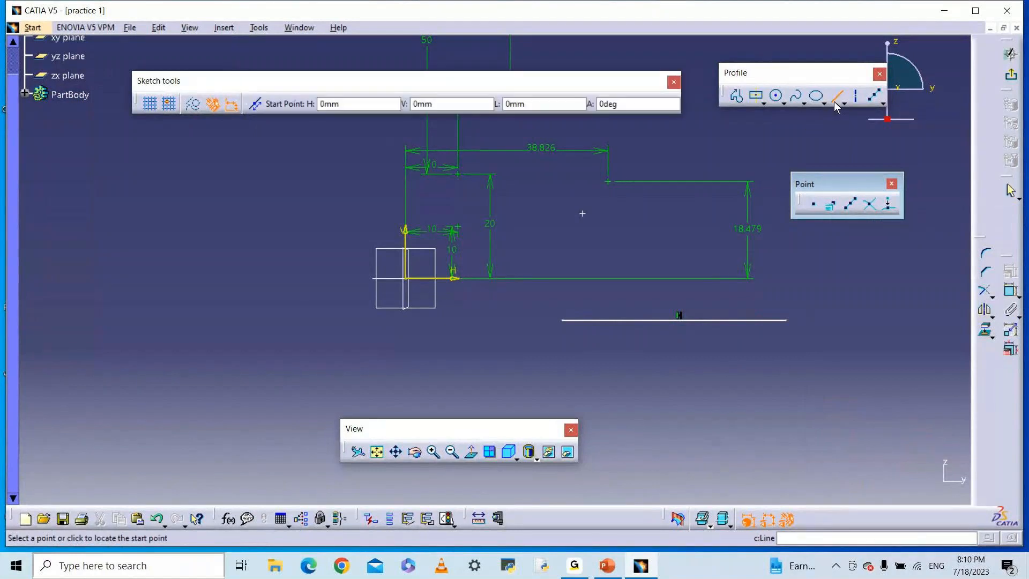
pyautogui.click(697, 355)
pyautogui.click(591, 448)
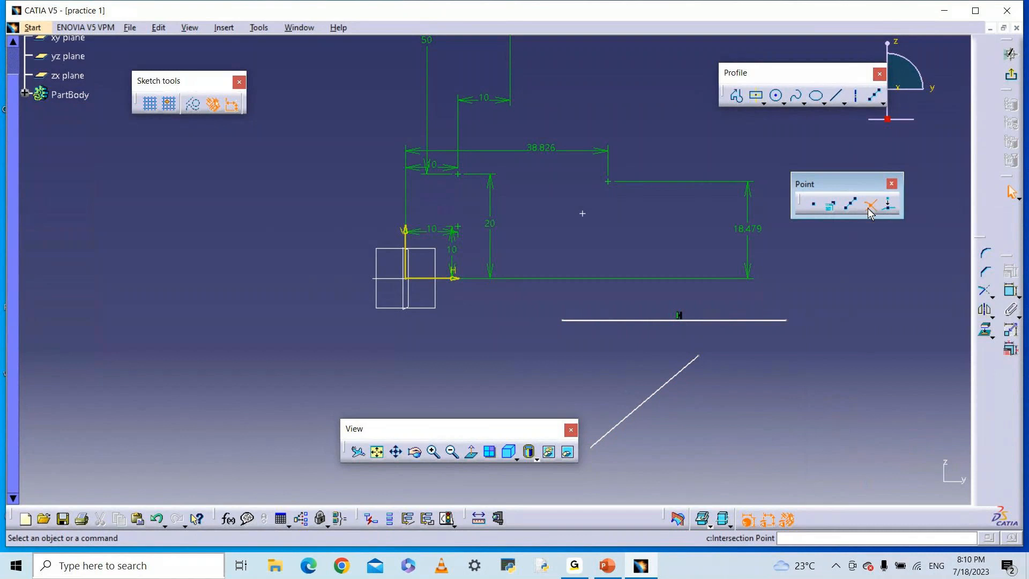
# Create an intersection point between the horizontal line and the inclined line below it.
pyautogui.click(868, 208)
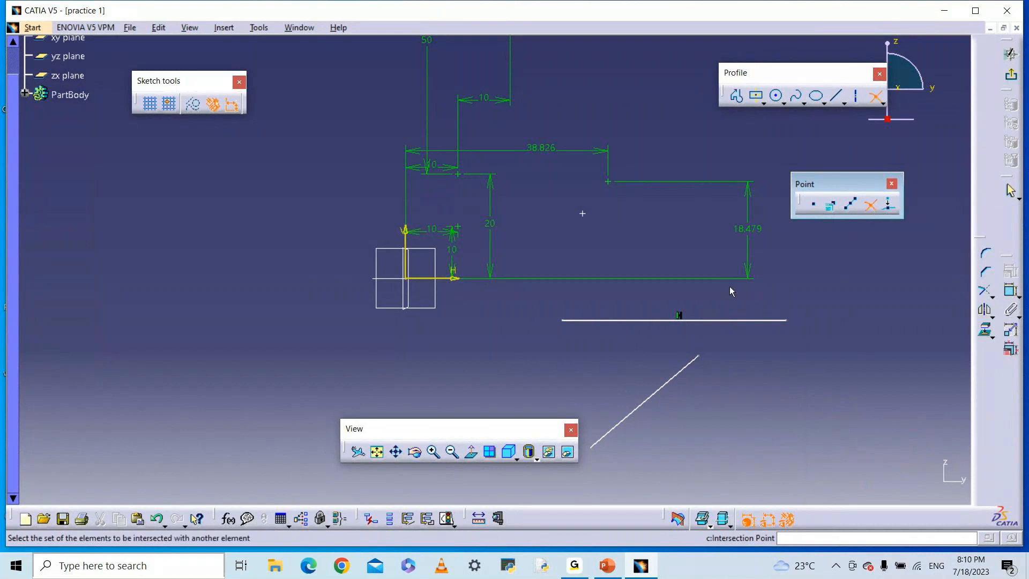
pyautogui.click(626, 321)
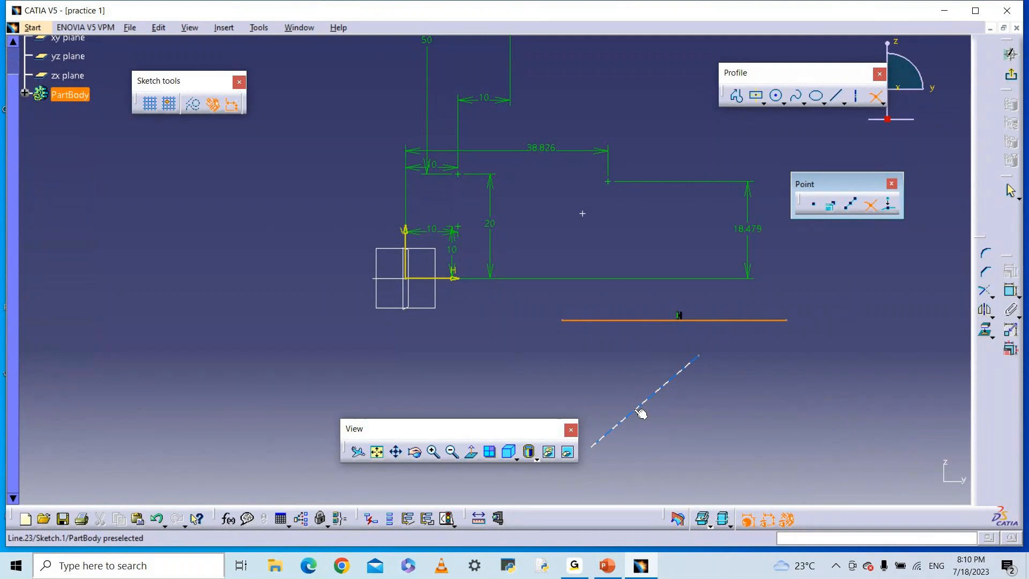
pyautogui.click(641, 413)
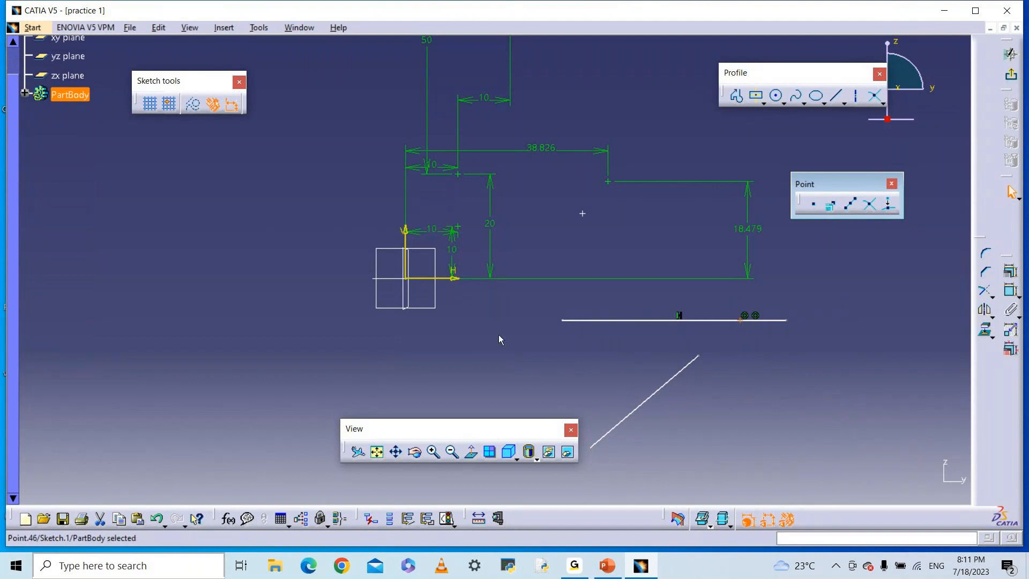
# Sketch two separate inclined lines left of the origin that lean toward each other at the top, the second about 23 mm long.
pyautogui.click(836, 96)
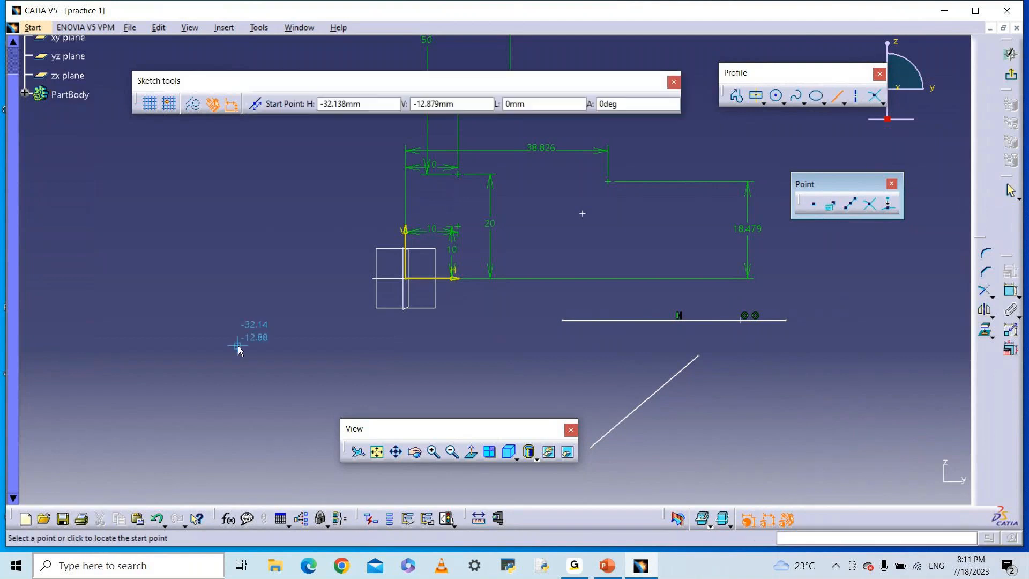
pyautogui.click(100, 356)
pyautogui.click(198, 238)
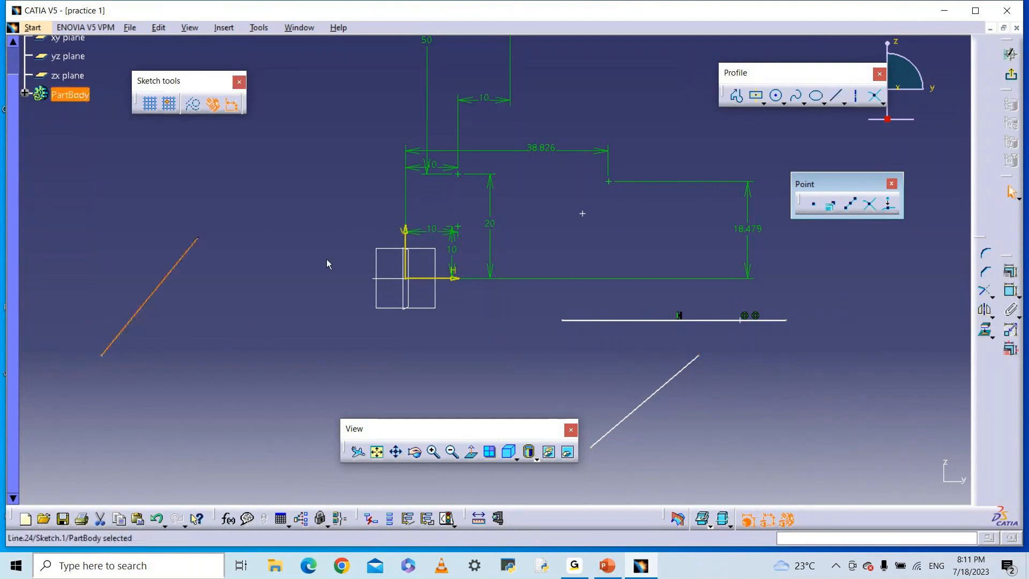
pyautogui.click(836, 100)
pyautogui.click(297, 226)
pyautogui.click(350, 332)
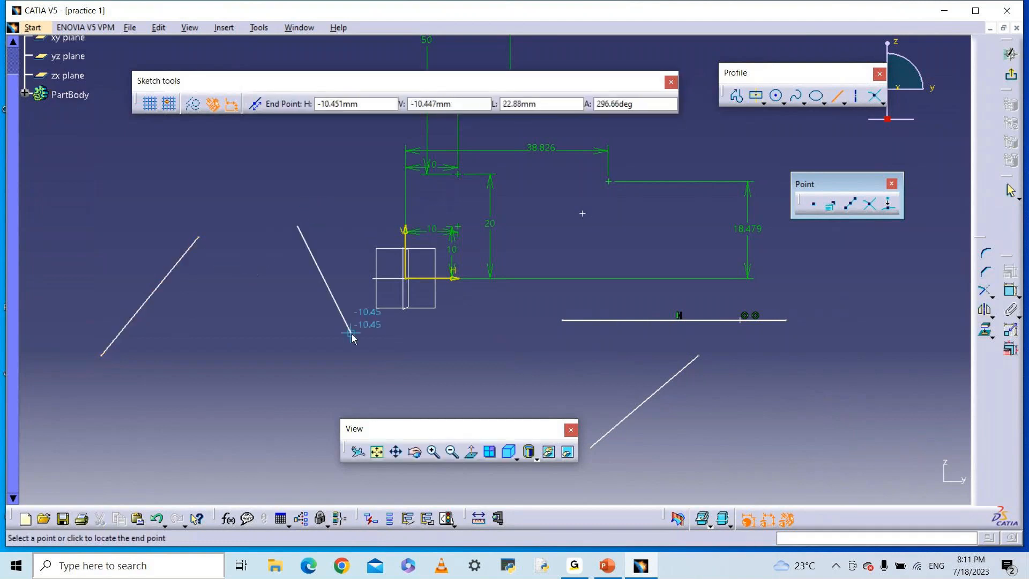
pyautogui.click(249, 323)
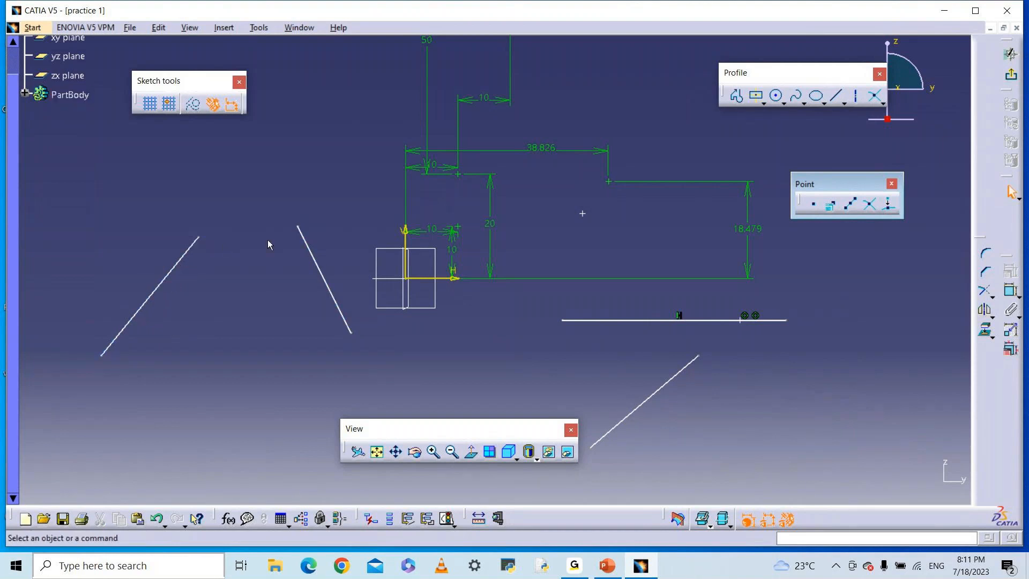
# Create an intersection point between the two inclined lines left of the origin, and deselect it.
pyautogui.click(872, 209)
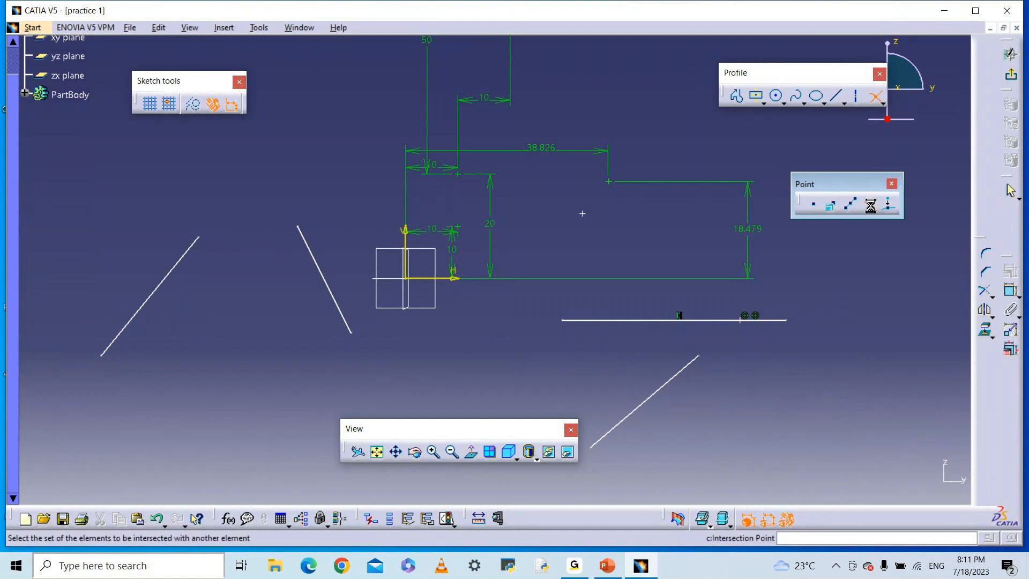
pyautogui.click(166, 288)
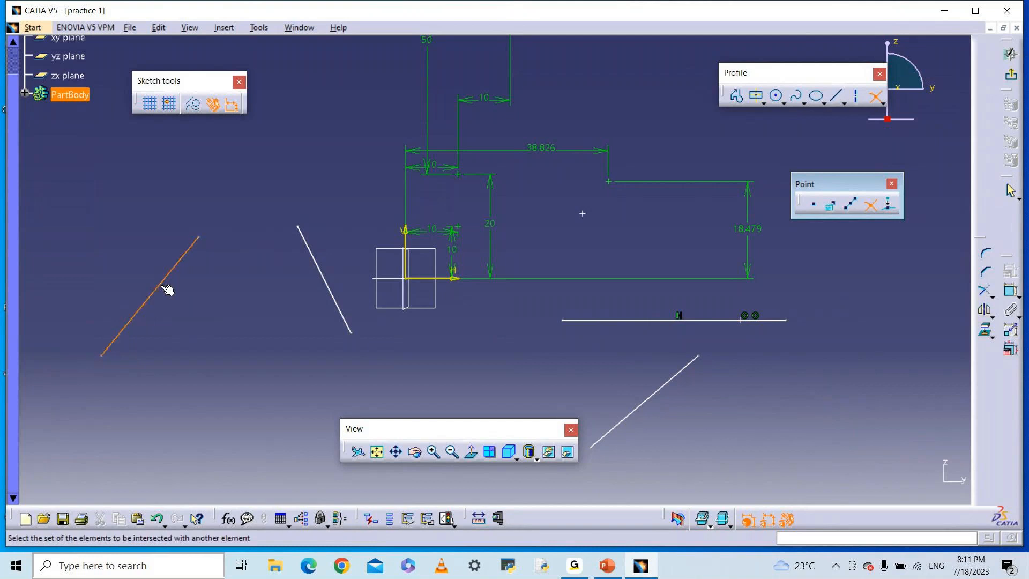
pyautogui.click(335, 294)
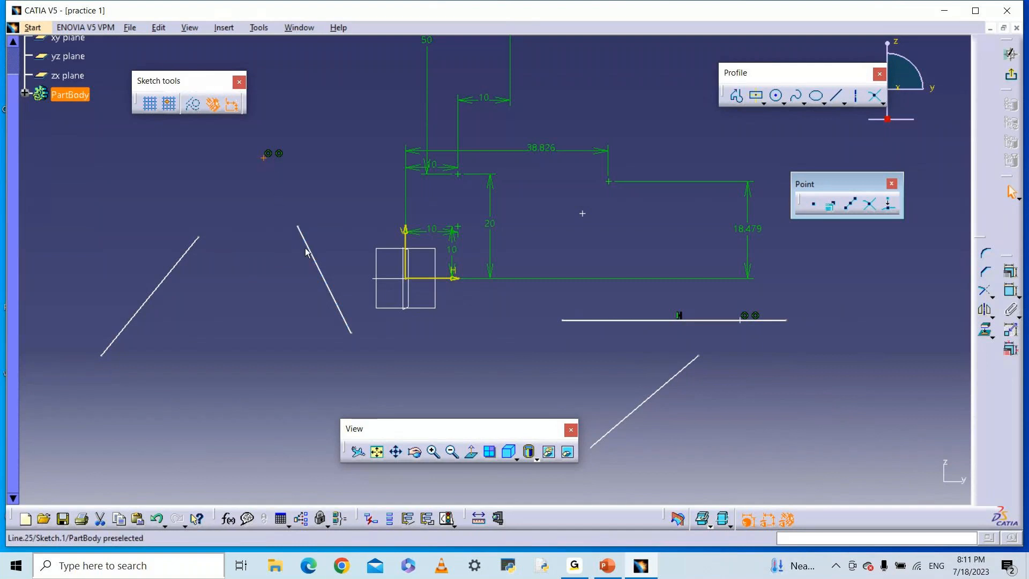
pyautogui.click(249, 301)
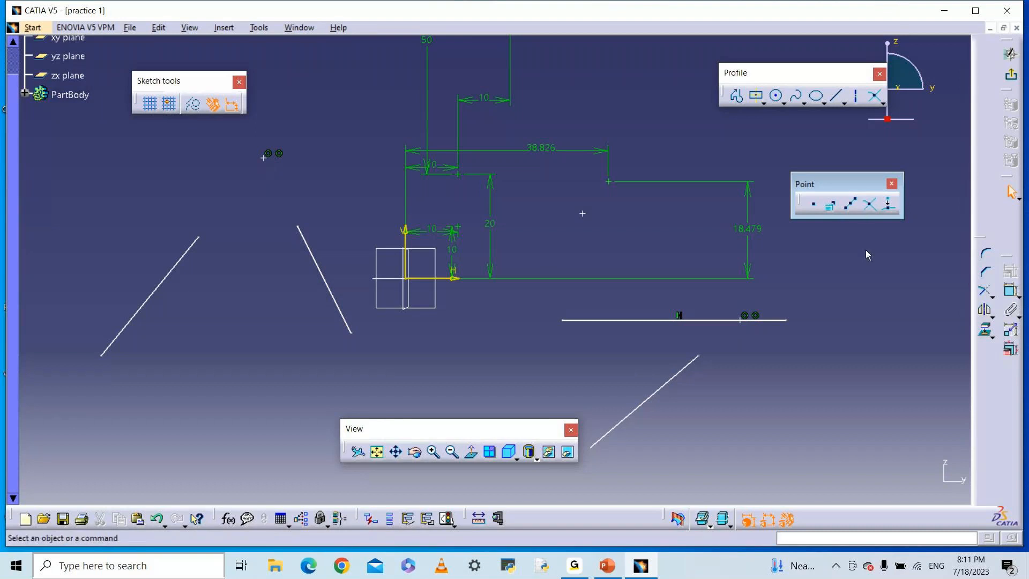
# Project the upper endpoint of the inclined line nearest the origin onto the other inclined line as a projection point, and deselect it.
pyautogui.click(889, 205)
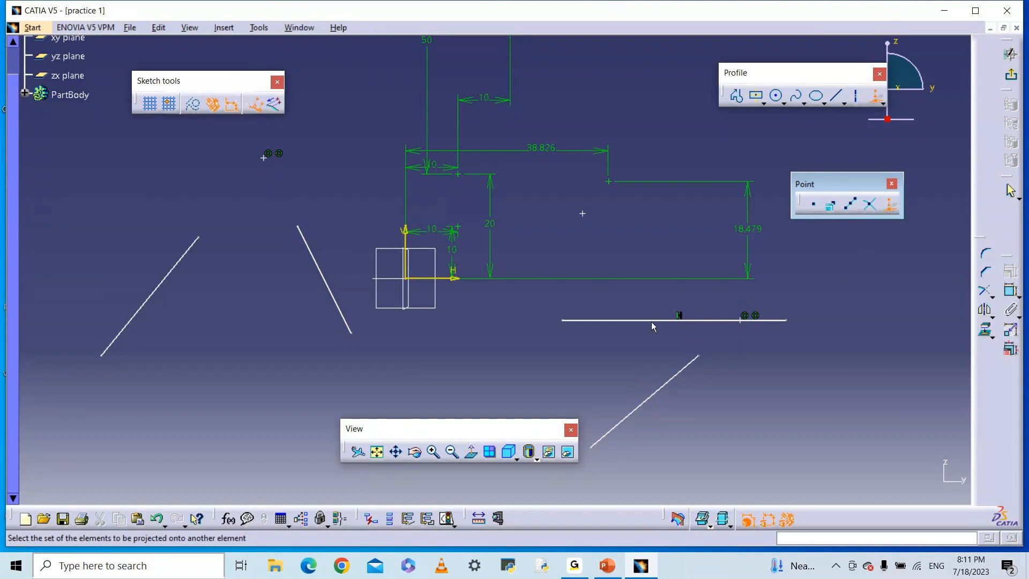
pyautogui.click(888, 211)
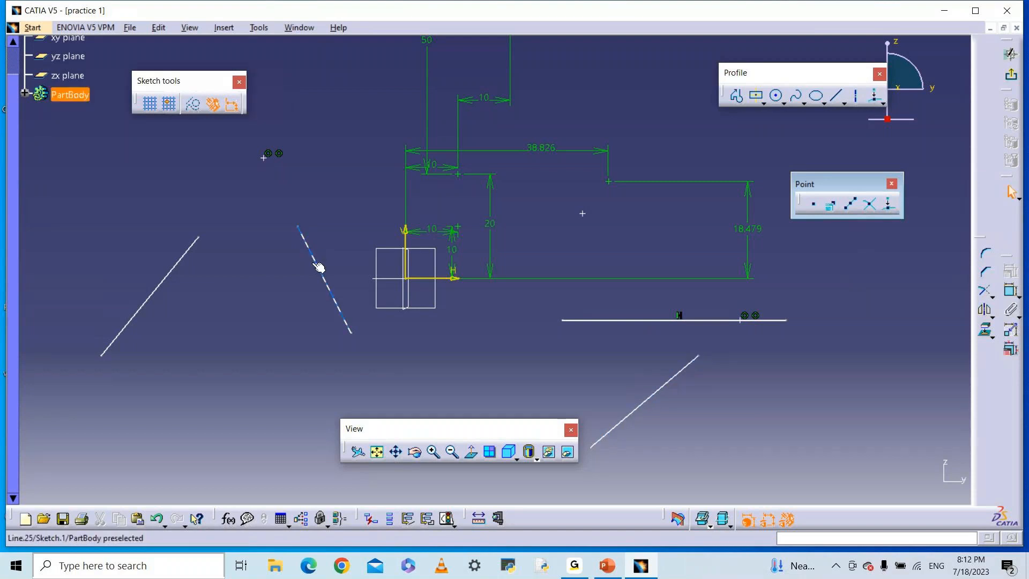
pyautogui.click(301, 227)
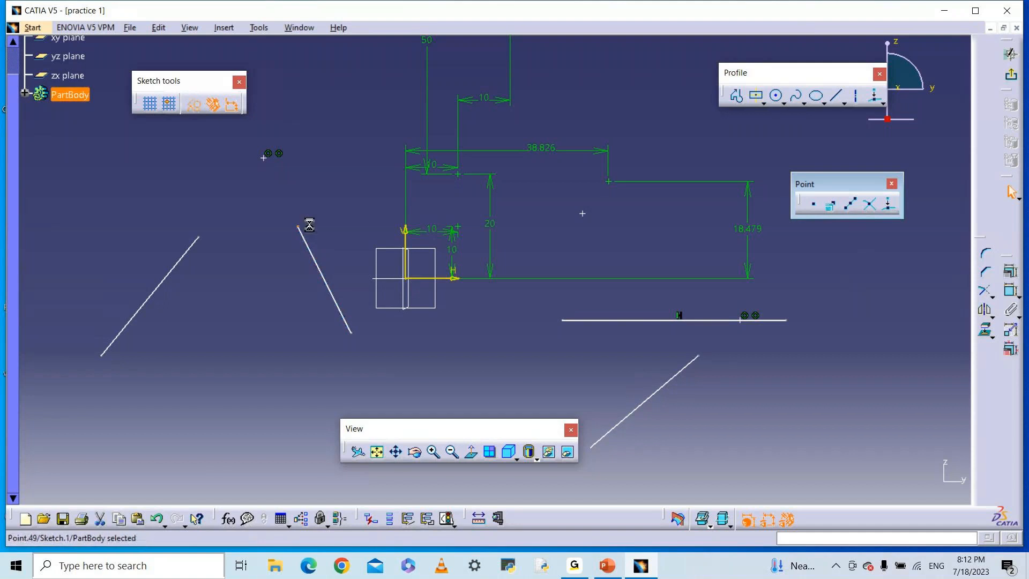
pyautogui.click(889, 206)
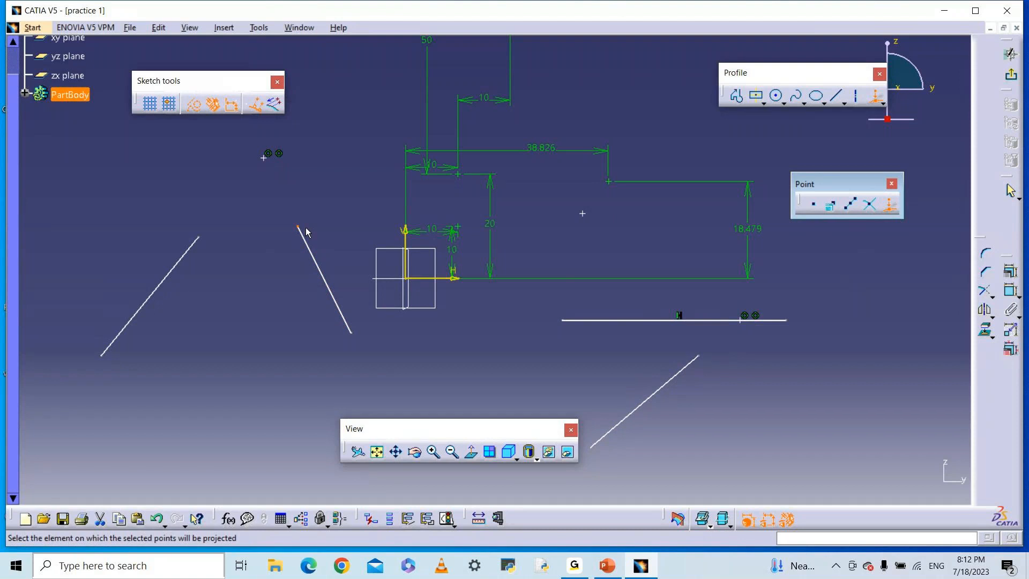
pyautogui.click(190, 249)
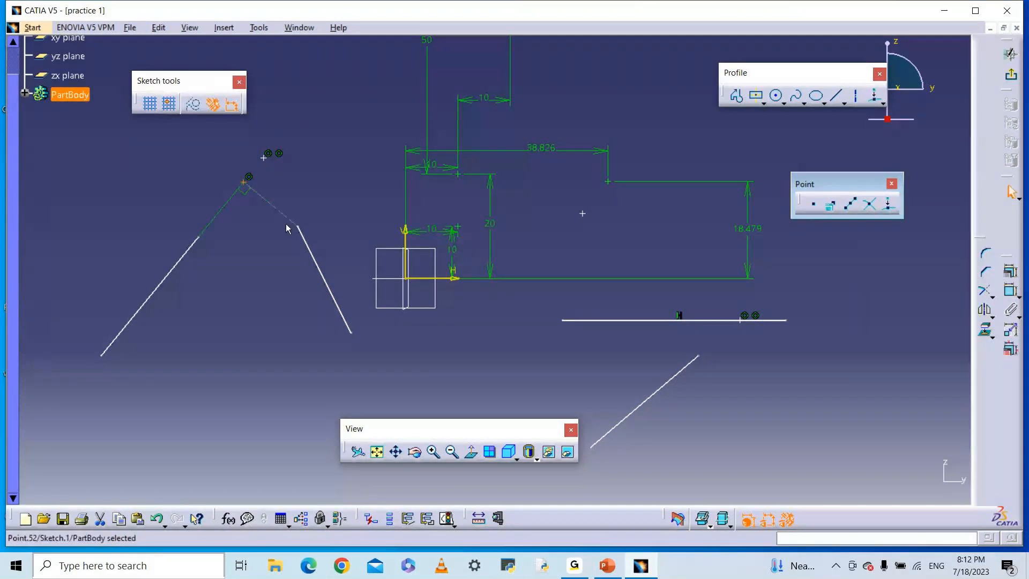
pyautogui.click(244, 182)
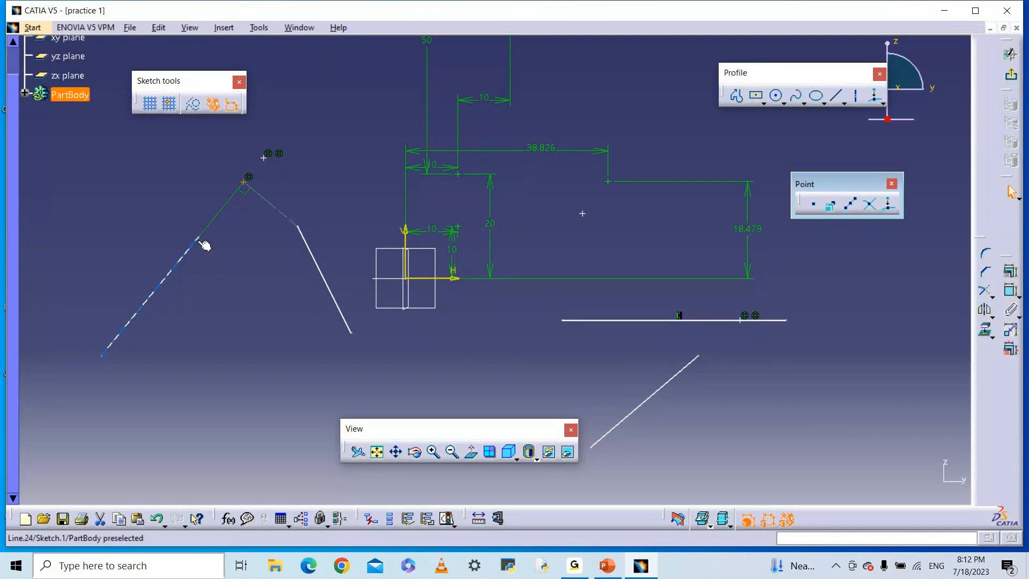
pyautogui.click(248, 182)
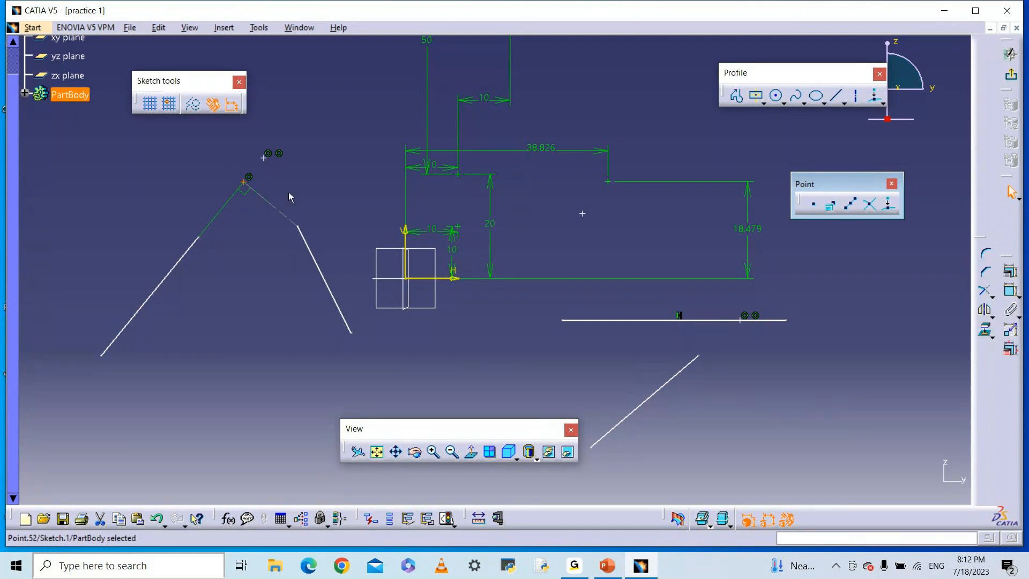
pyautogui.click(332, 213)
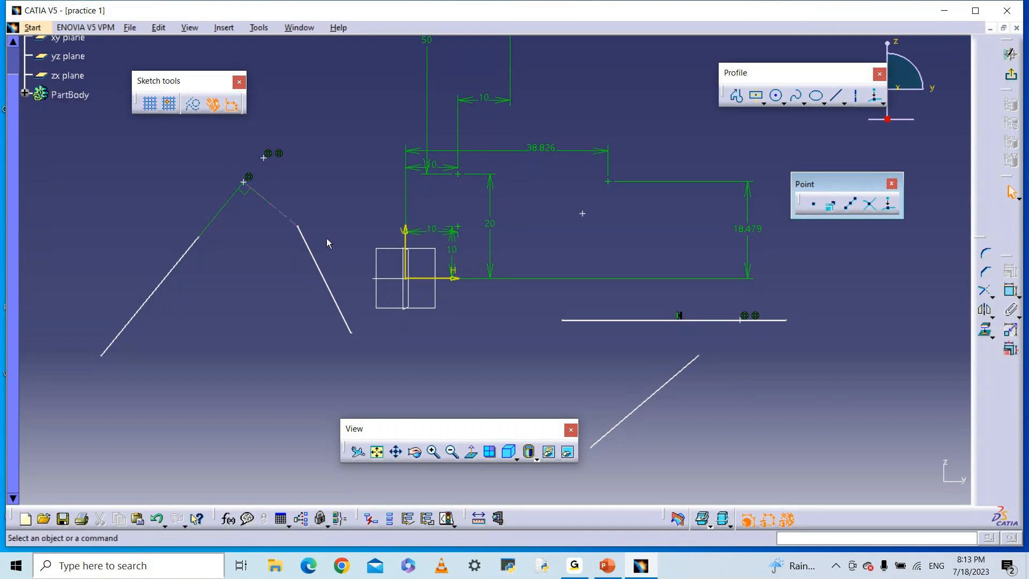
# Close the floating Point toolbar and detach the Line tools as a floating toolbar.
pyautogui.moveTo(576, 565)
pyautogui.click(892, 186)
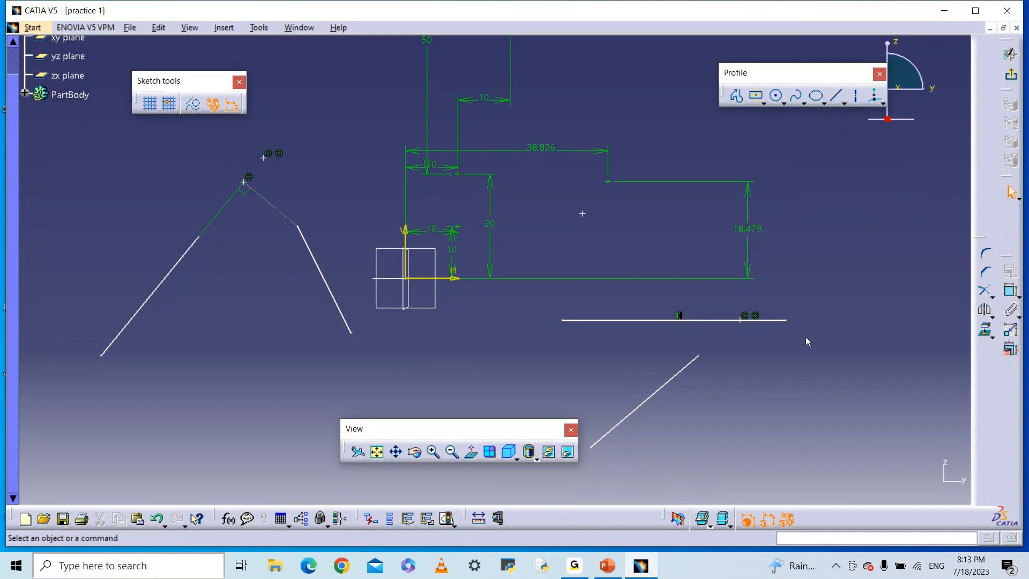
pyautogui.click(577, 569)
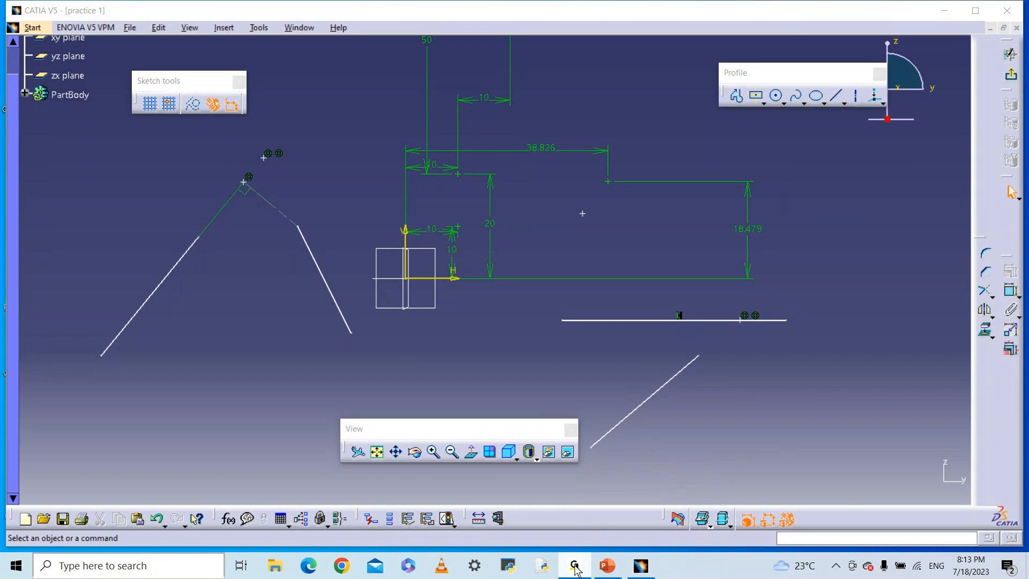
pyautogui.moveTo(631, 566)
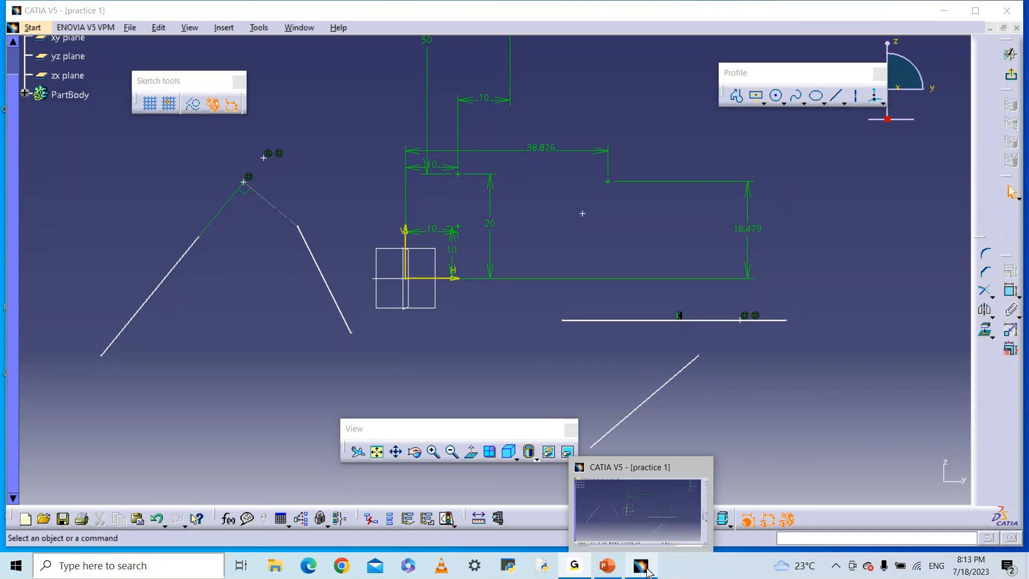
pyautogui.click(647, 572)
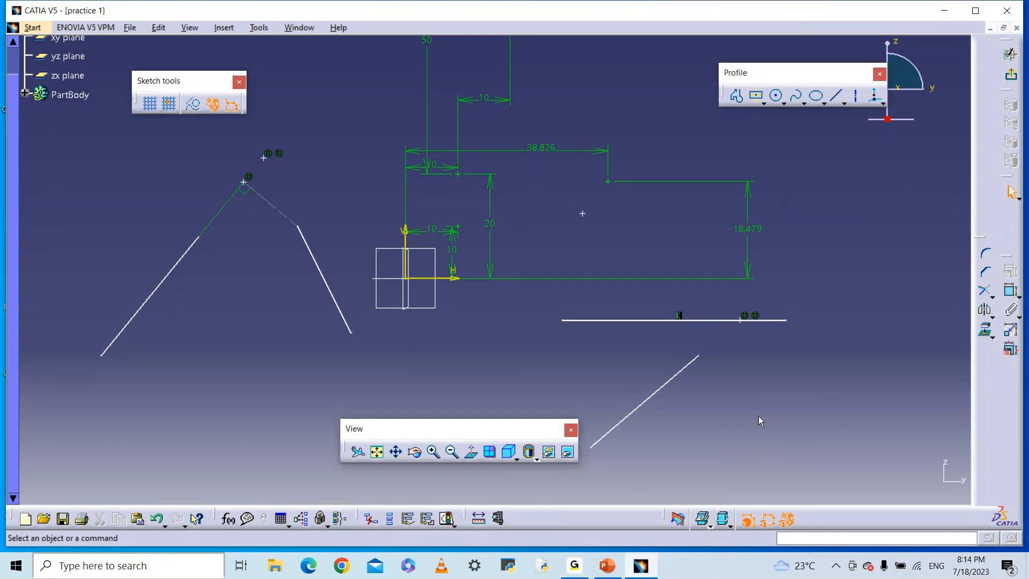
pyautogui.click(844, 104)
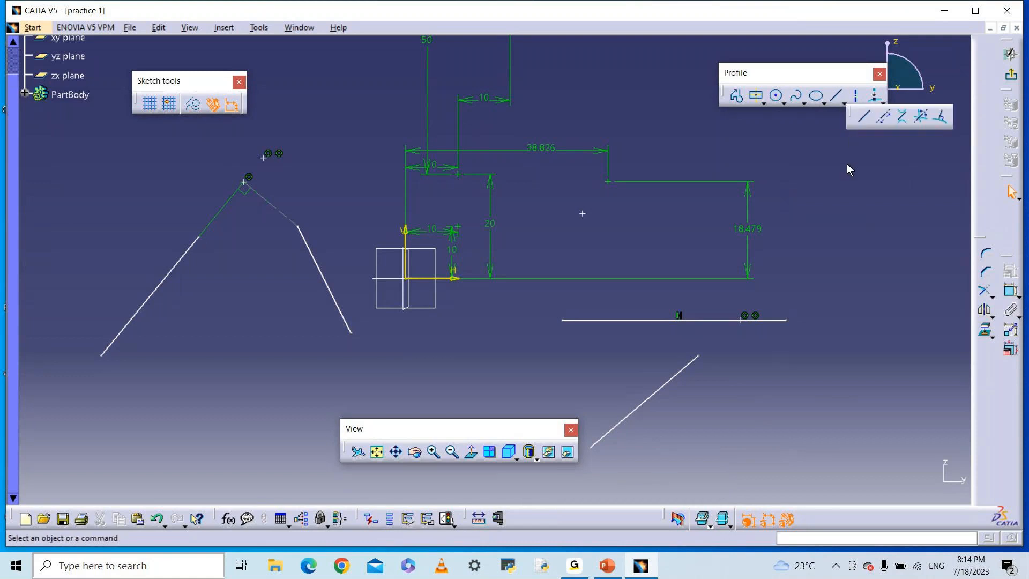
pyautogui.click(845, 103)
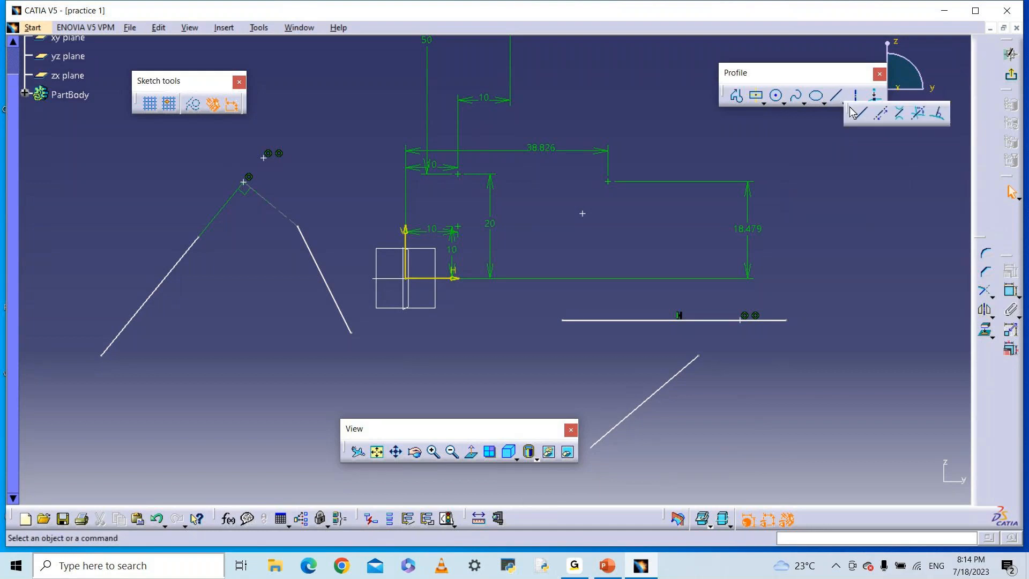
pyautogui.moveTo(850, 108); pyautogui.dragTo(841, 171)
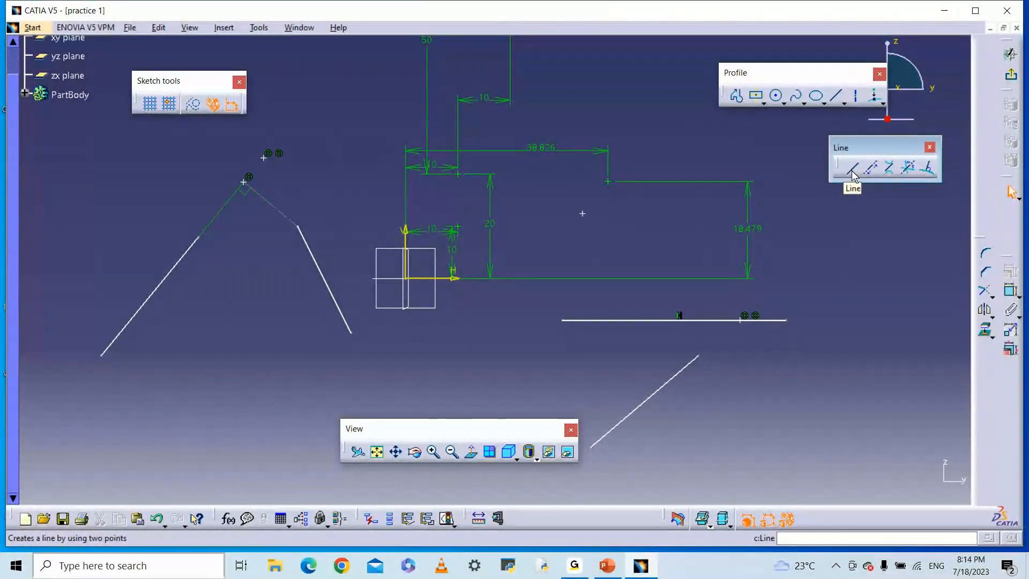
pyautogui.click(853, 169)
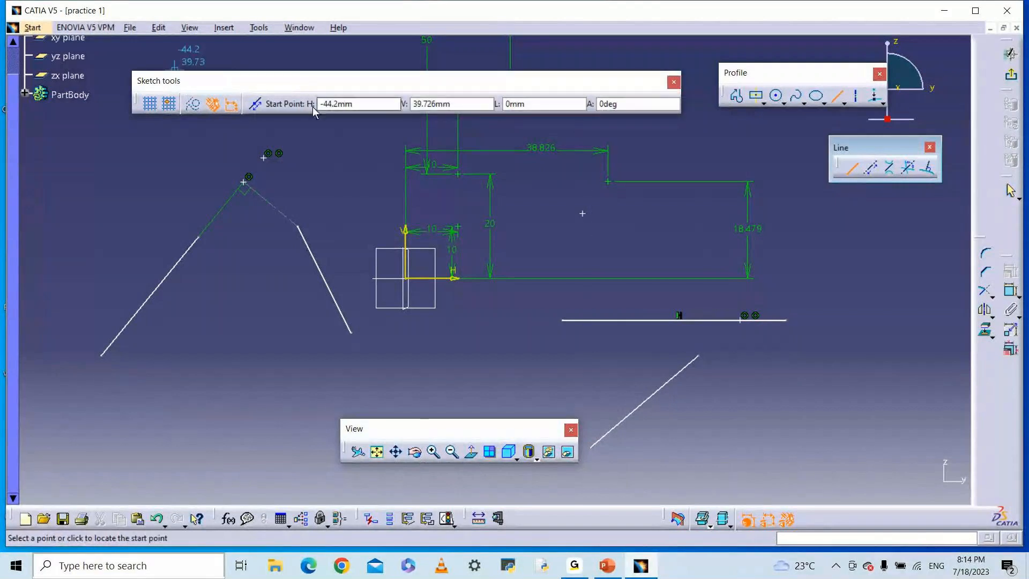
pyautogui.click(335, 104)
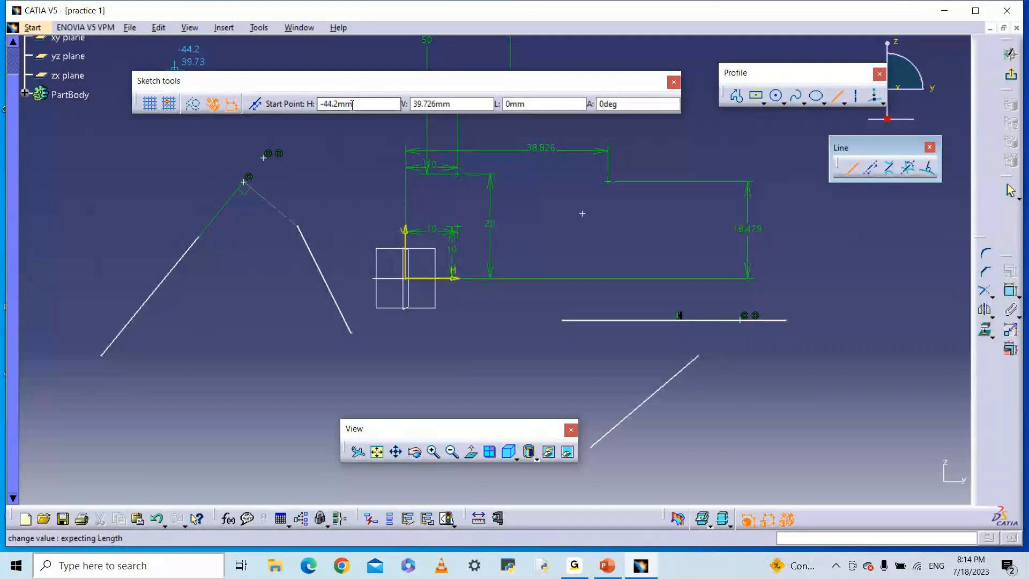
pyautogui.click(674, 82)
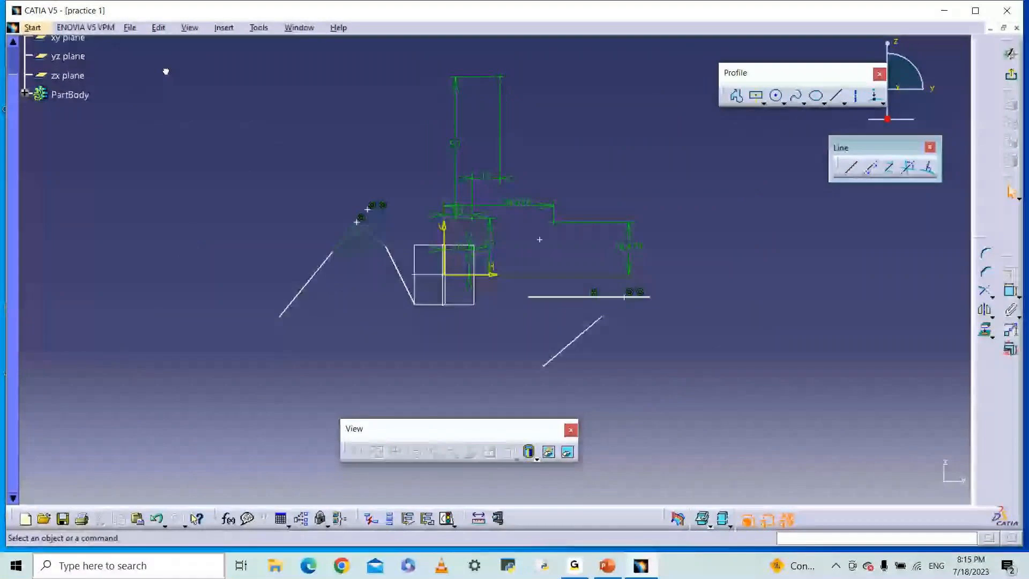
# Delete all the points, lines and dimensions from the sketch.
pyautogui.hotkey('ctrl', 'a')
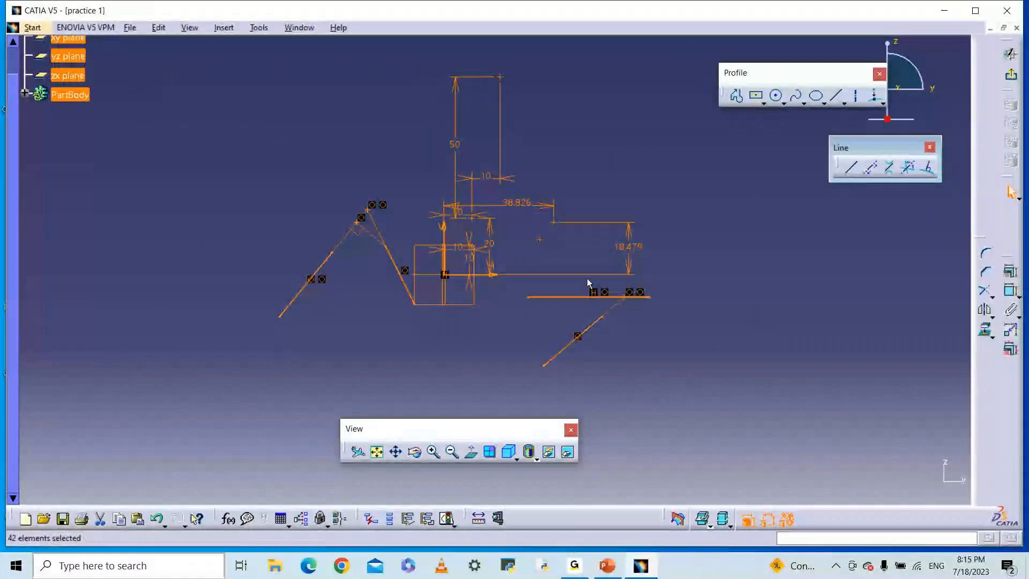
pyautogui.press('Delete')
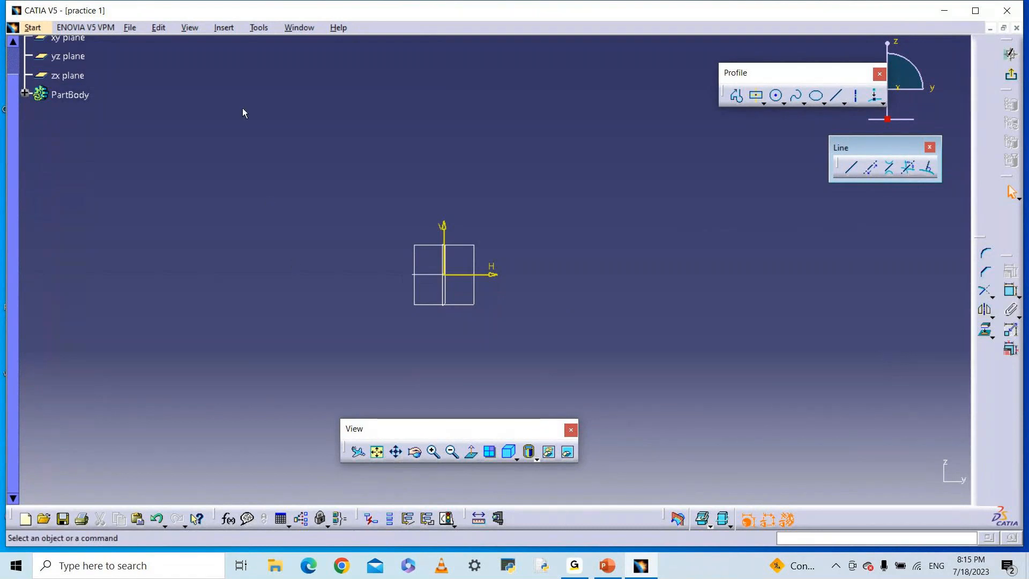
# Restore the default contents and positions of all toolbars in the customization settings.
pyautogui.click(260, 28)
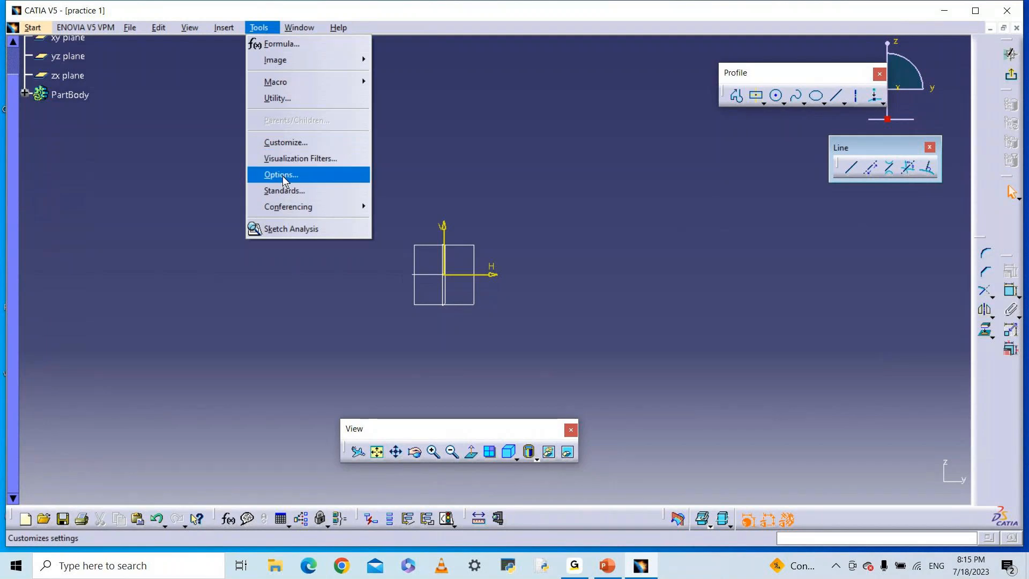
pyautogui.click(292, 142)
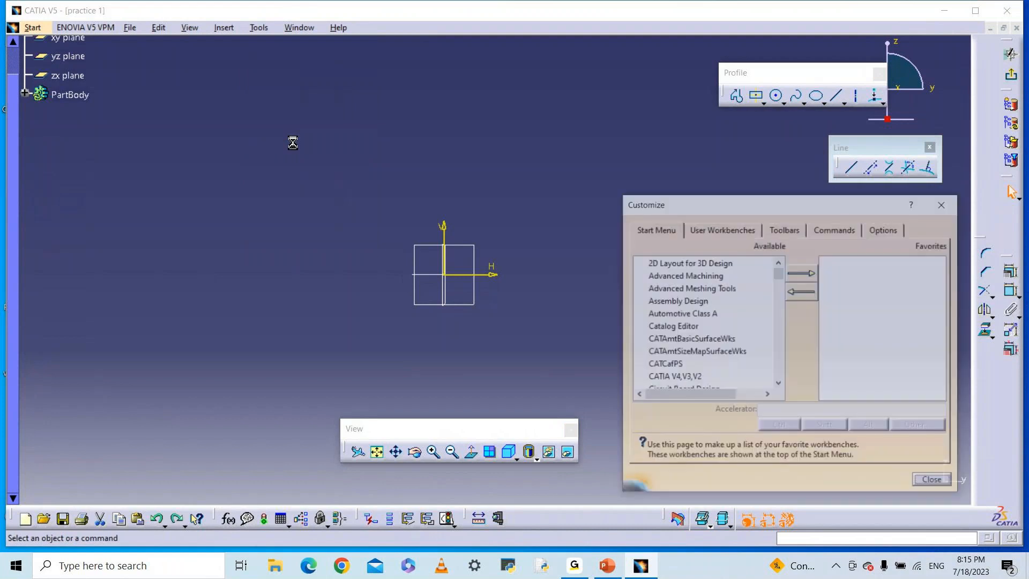
pyautogui.click(785, 229)
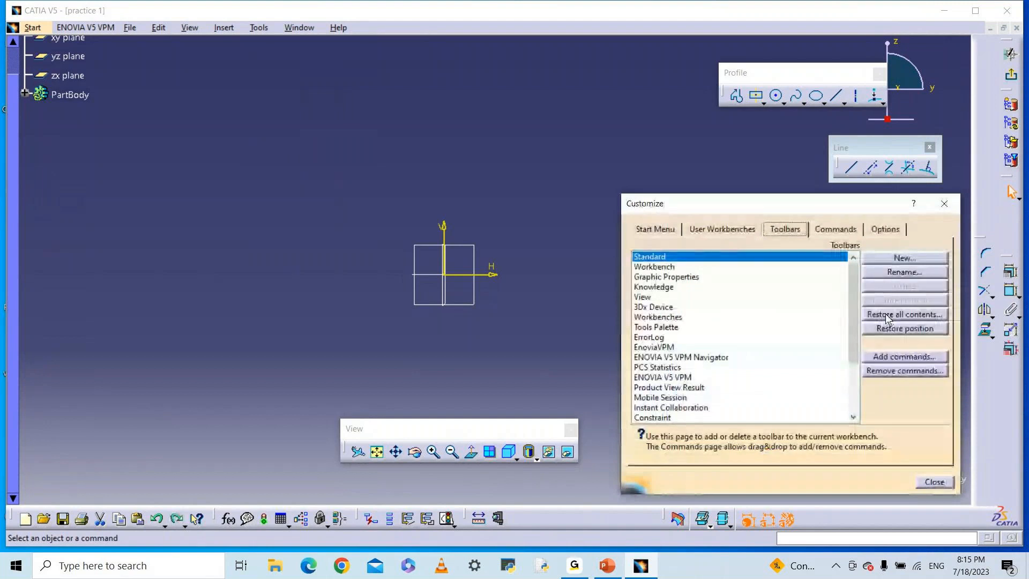
pyautogui.click(888, 315)
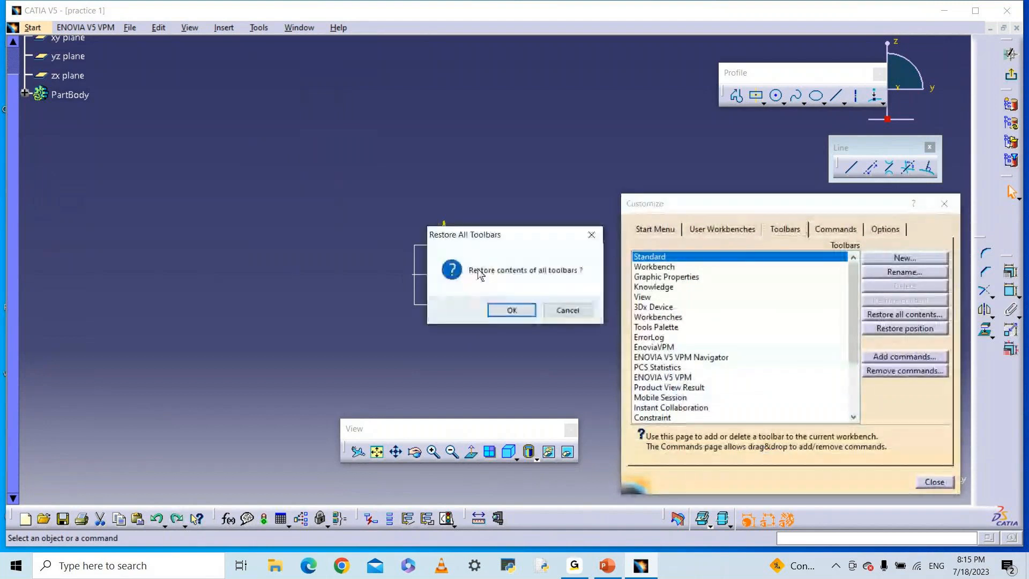
pyautogui.click(512, 310)
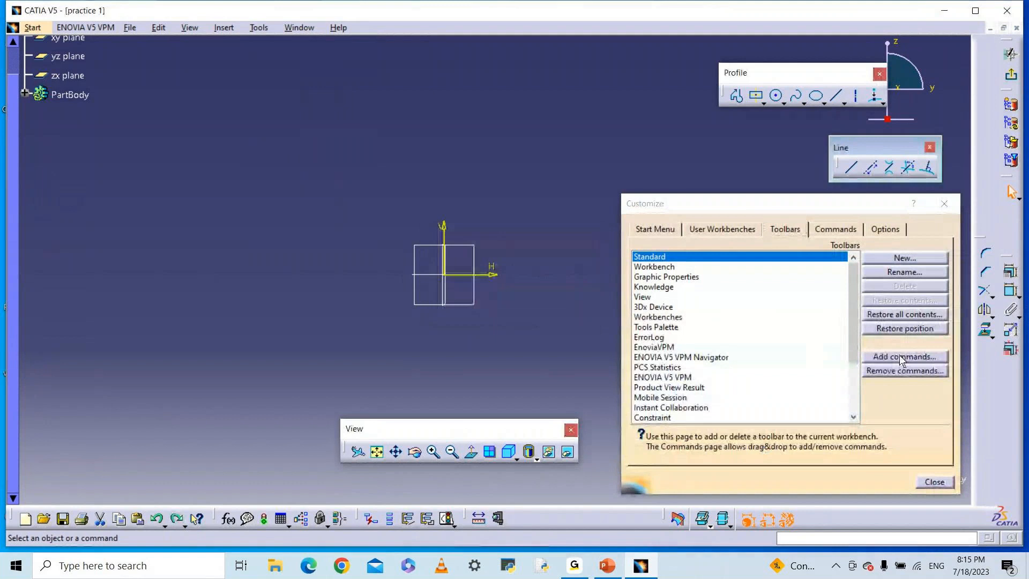
pyautogui.click(899, 327)
pyautogui.click(511, 309)
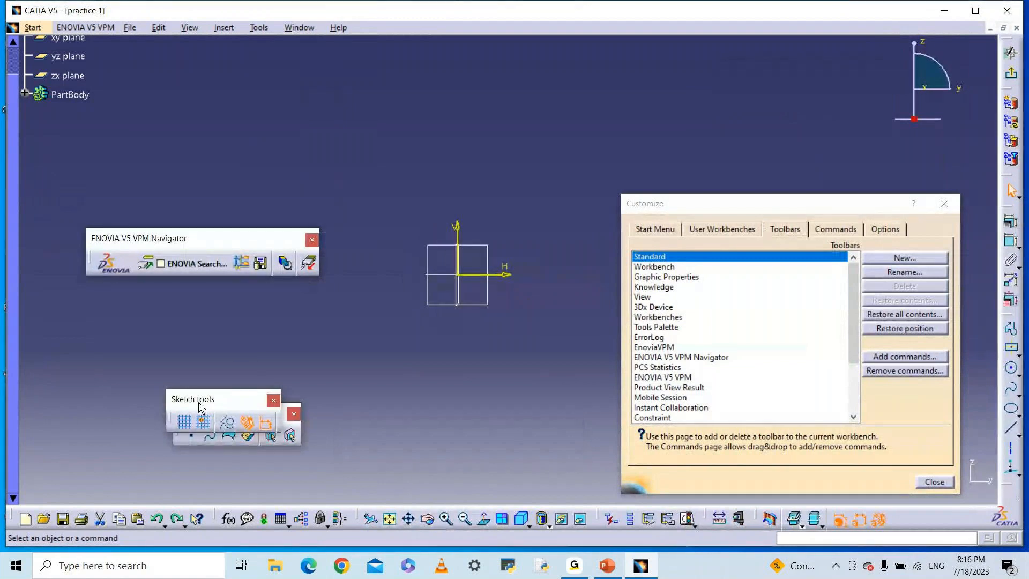
pyautogui.click(930, 482)
# Move Sketch tools aside, close the User Selection Filter and ENOVIA V5 VPM Navigator toolbars, and float the Profile toolbar over the sketch area.
pyautogui.moveTo(210, 400)
pyautogui.mouseDown()
pyautogui.moveTo(86, 318)
pyautogui.moveTo(76, 349)
pyautogui.mouseUp()
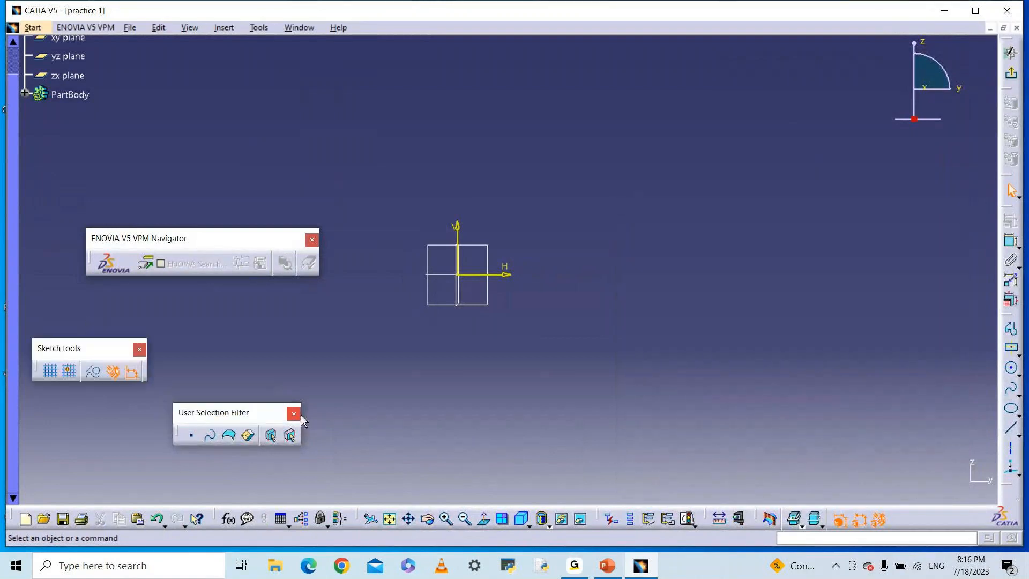
pyautogui.click(294, 413)
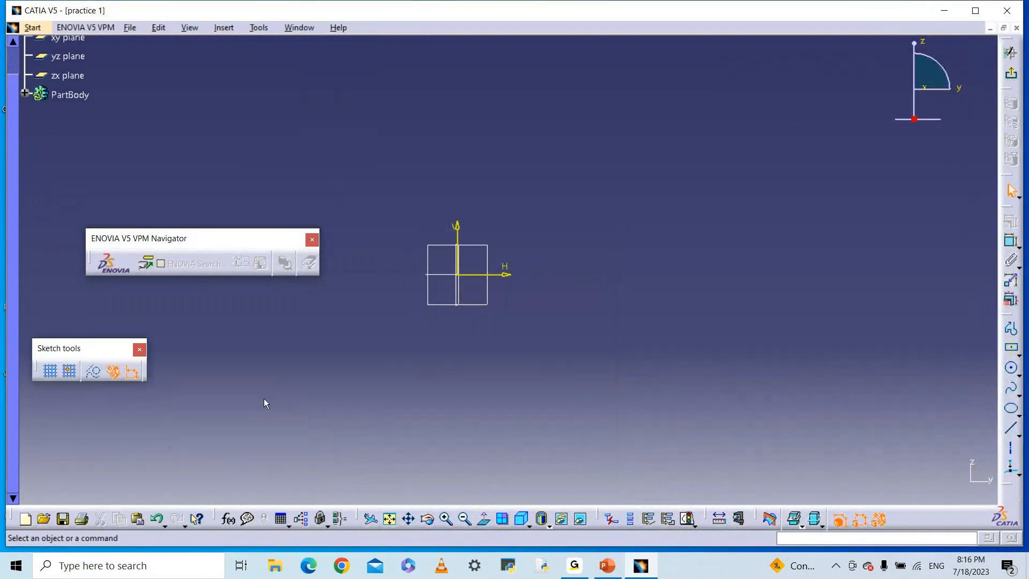
pyautogui.click(312, 240)
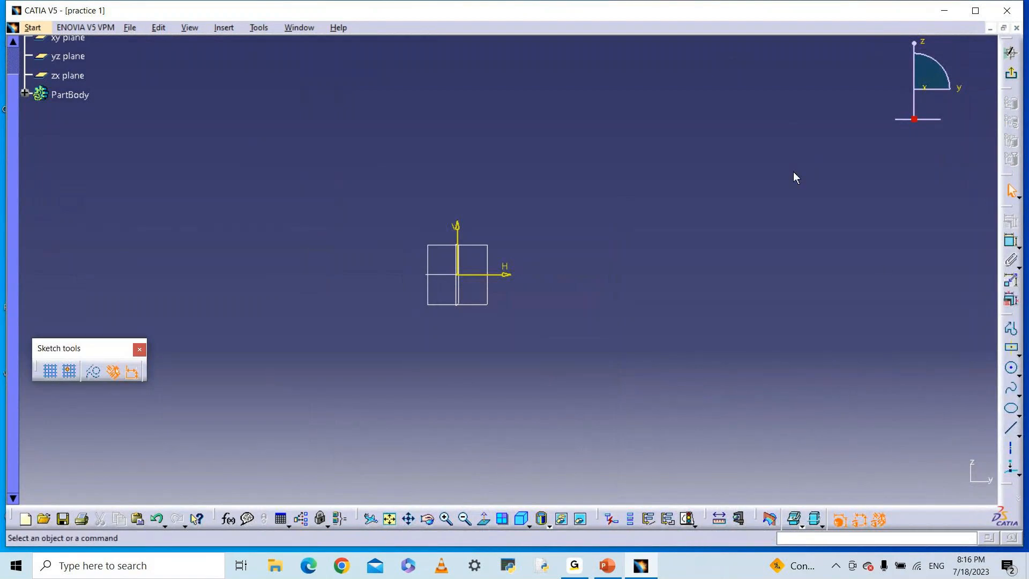
pyautogui.moveTo(1010, 317); pyautogui.dragTo(796, 177)
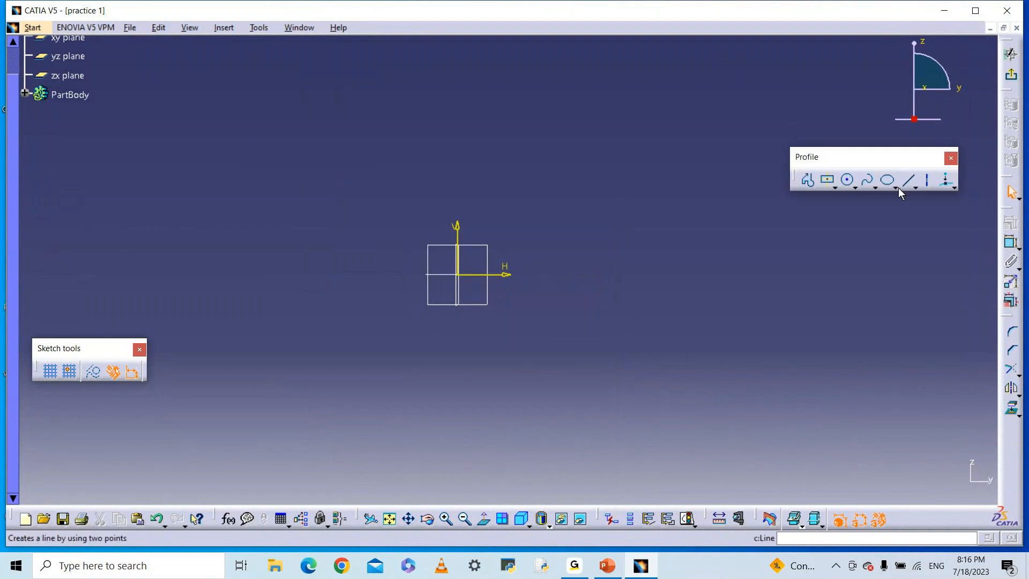
# Move the Sketch tools toolbar above the sketch origin and start a line at H 0 mm, V 40 mm.
pyautogui.click(915, 188)
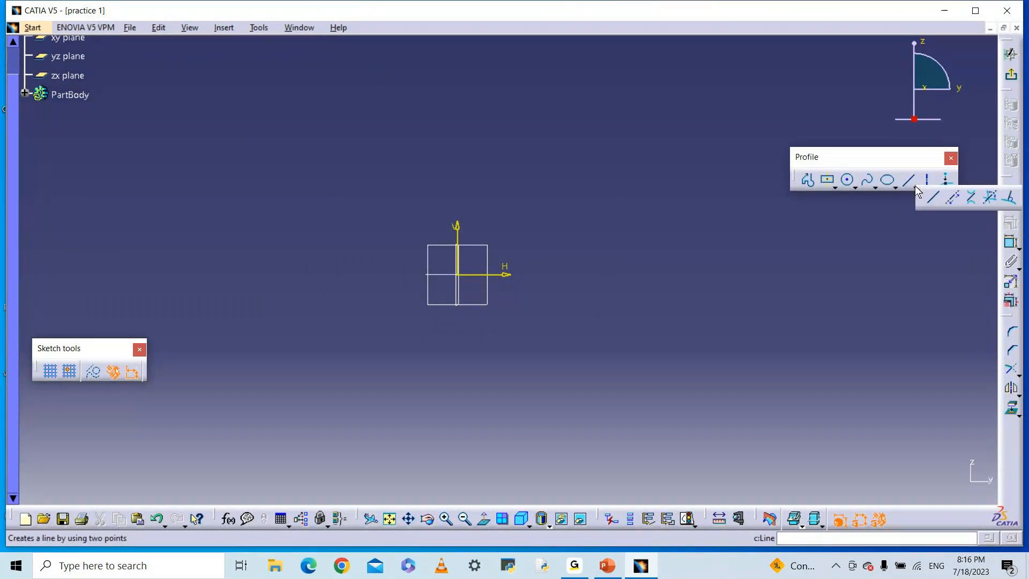
pyautogui.click(933, 198)
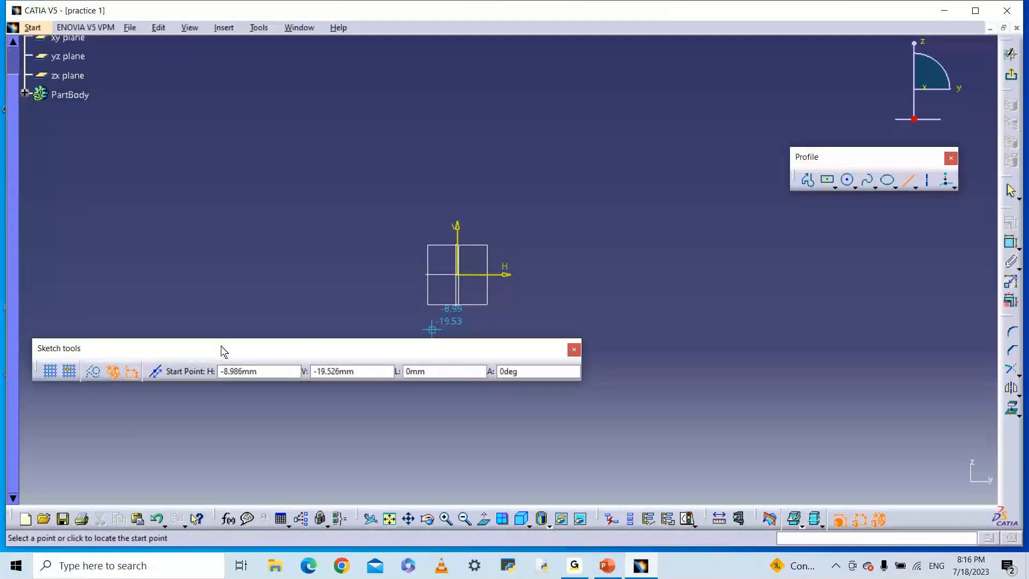
pyautogui.moveTo(224, 352)
pyautogui.mouseDown()
pyautogui.moveTo(232, 223)
pyautogui.moveTo(249, 175)
pyautogui.mouseUp()
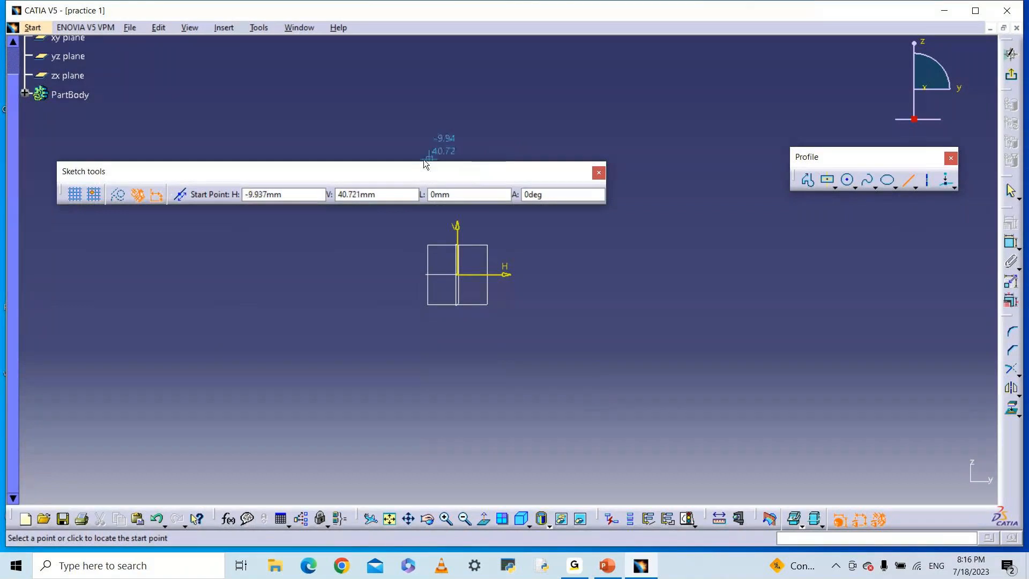
pyautogui.click(304, 194)
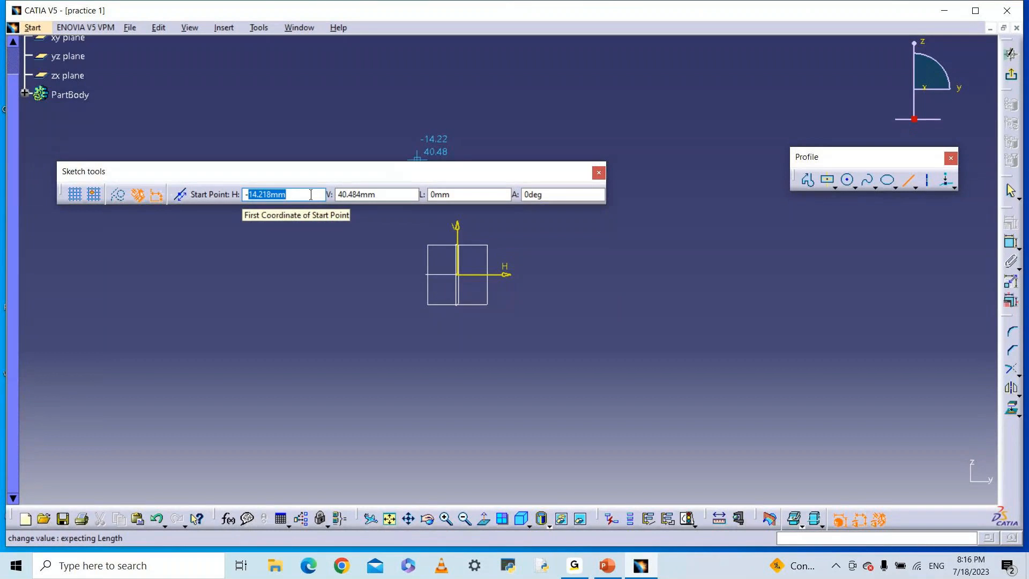
pyautogui.press('BackSpace')
pyautogui.write('0')
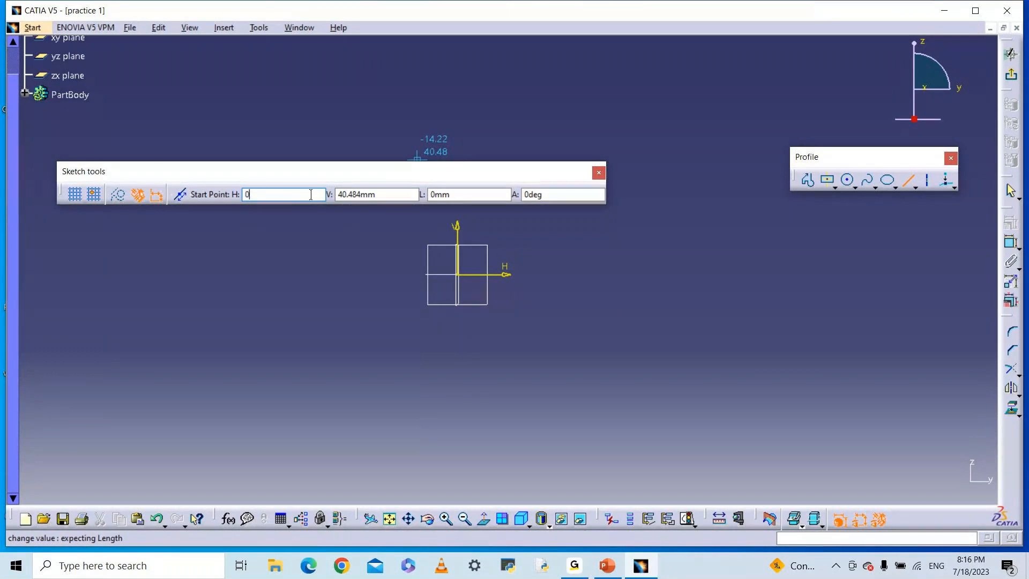
pyautogui.press('Tab')
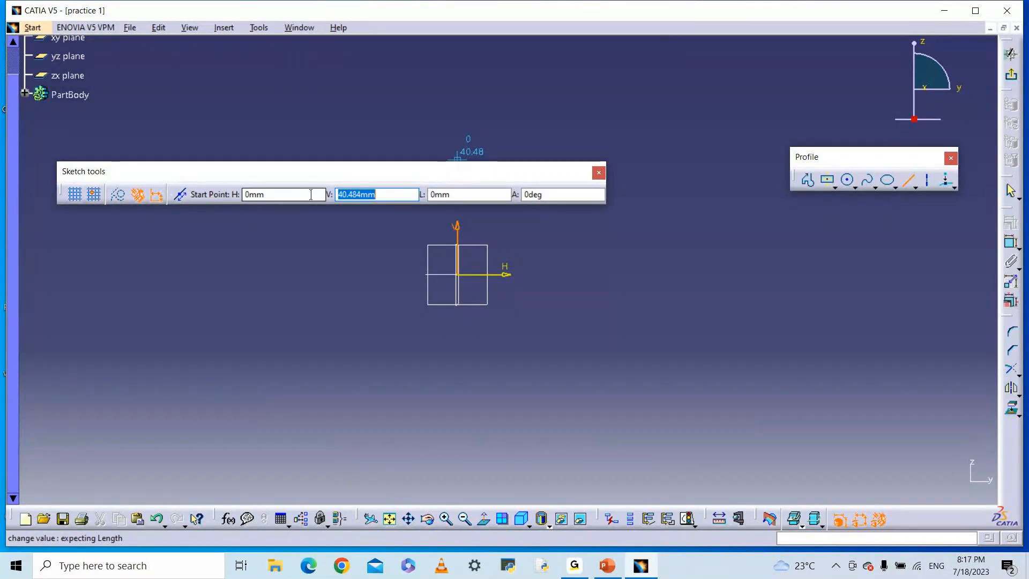
pyautogui.write('40')
pyautogui.press('Return')
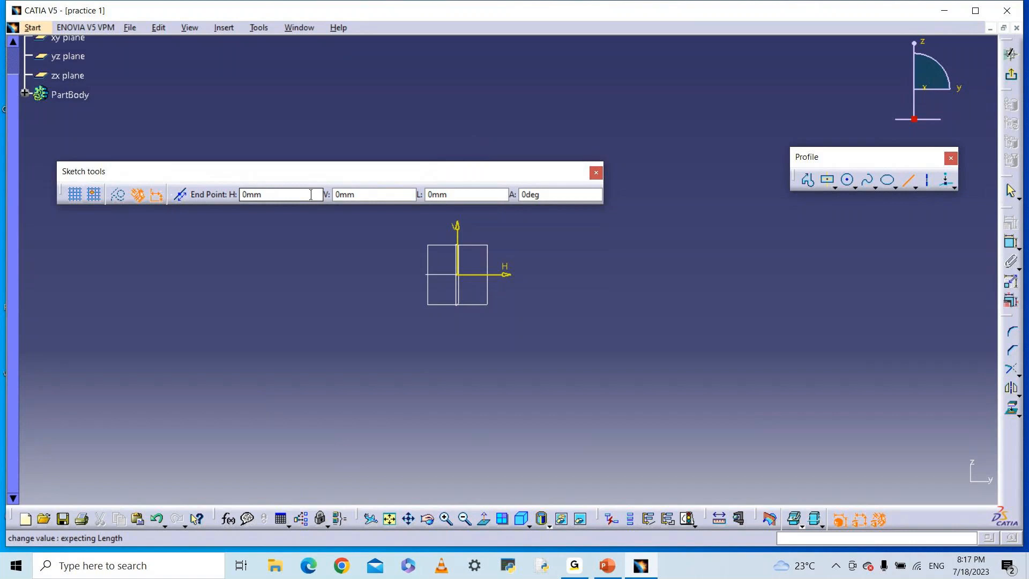
# Complete the horizontal line with its end point at H 20 mm, V 40 mm.
pyautogui.click(311, 194)
pyautogui.write('20')
pyautogui.press('Tab')
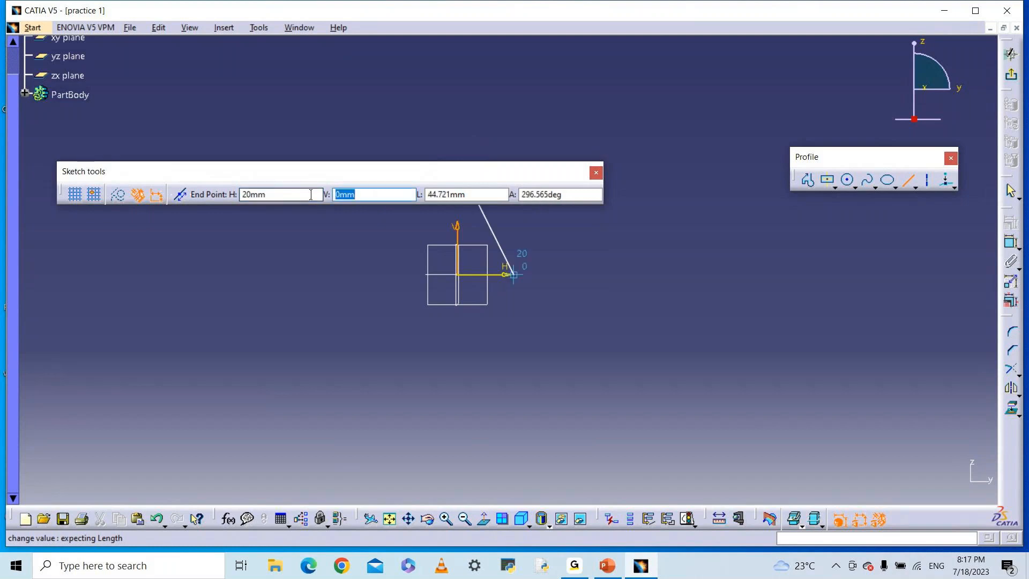
pyautogui.write('40')
pyautogui.press('Return')
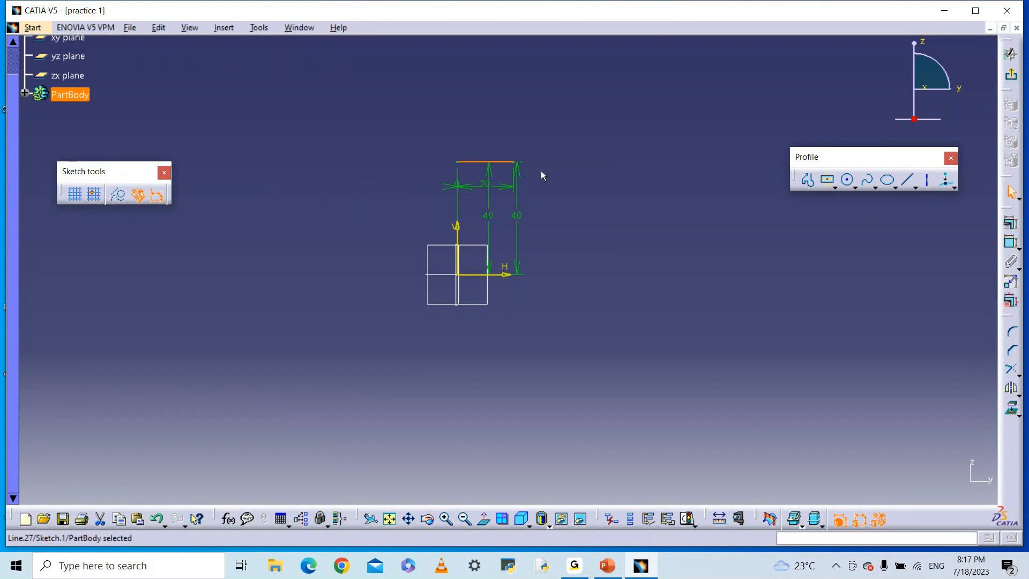
pyautogui.click(651, 246)
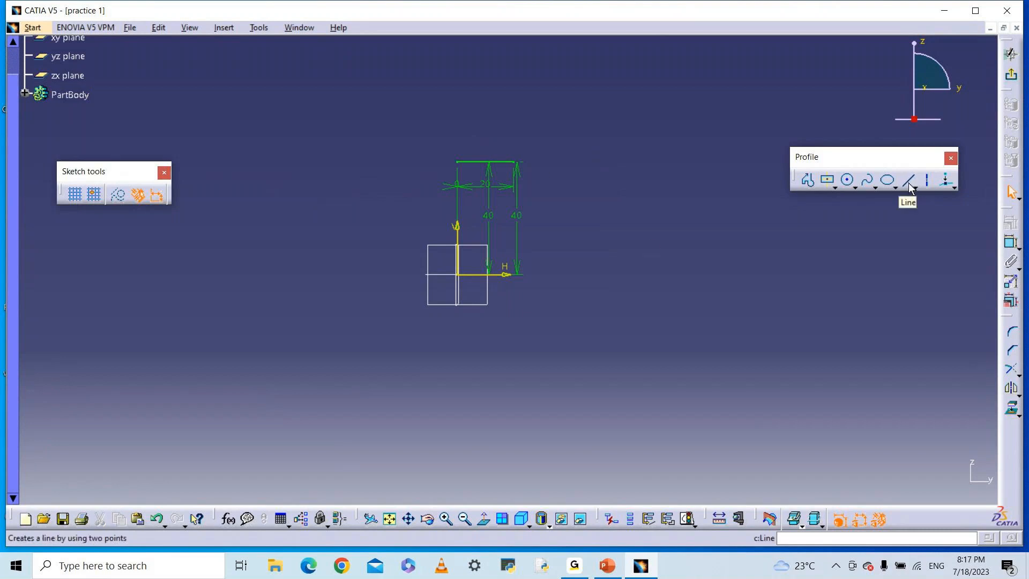
# Start a second line with its start point at H 10 mm, V 20 mm.
pyautogui.click(910, 183)
pyautogui.click(548, 195)
pyautogui.write('60')
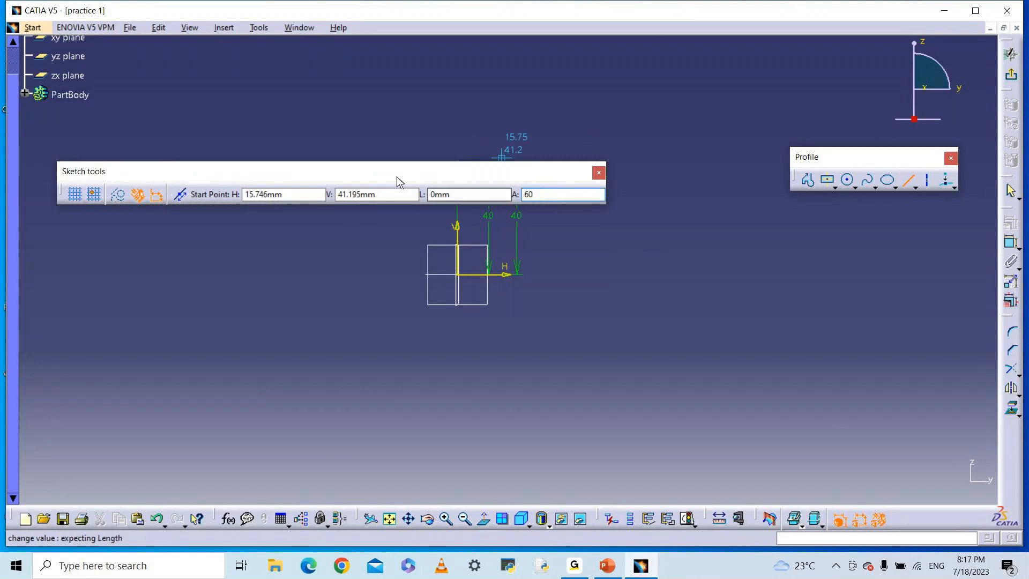
pyautogui.doubleClick(303, 196)
pyautogui.write('10')
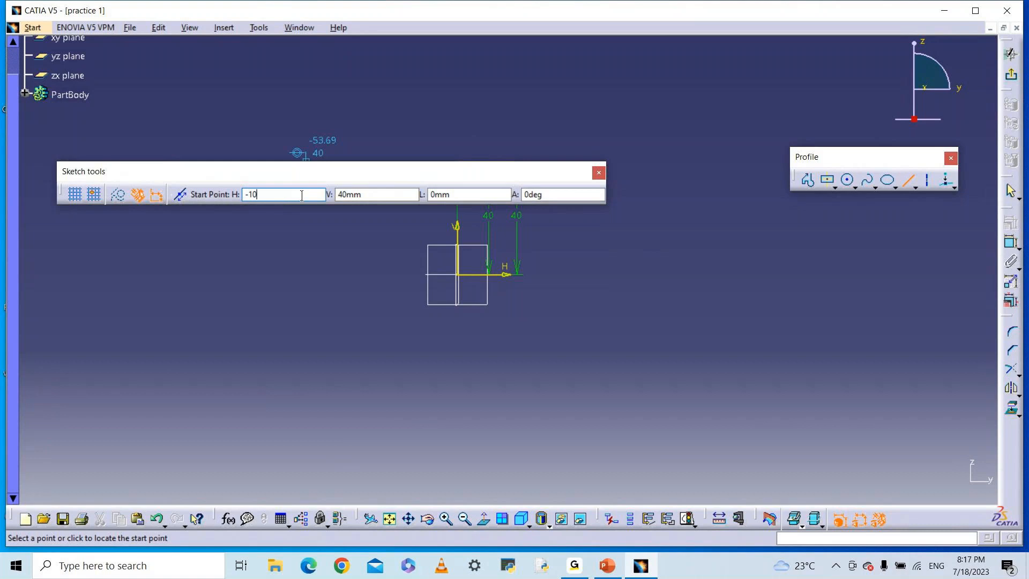
pyautogui.press('BackSpace')
pyautogui.press('BackSpace')
pyautogui.press('BackSpace')
pyautogui.write('10')
pyautogui.press('Tab')
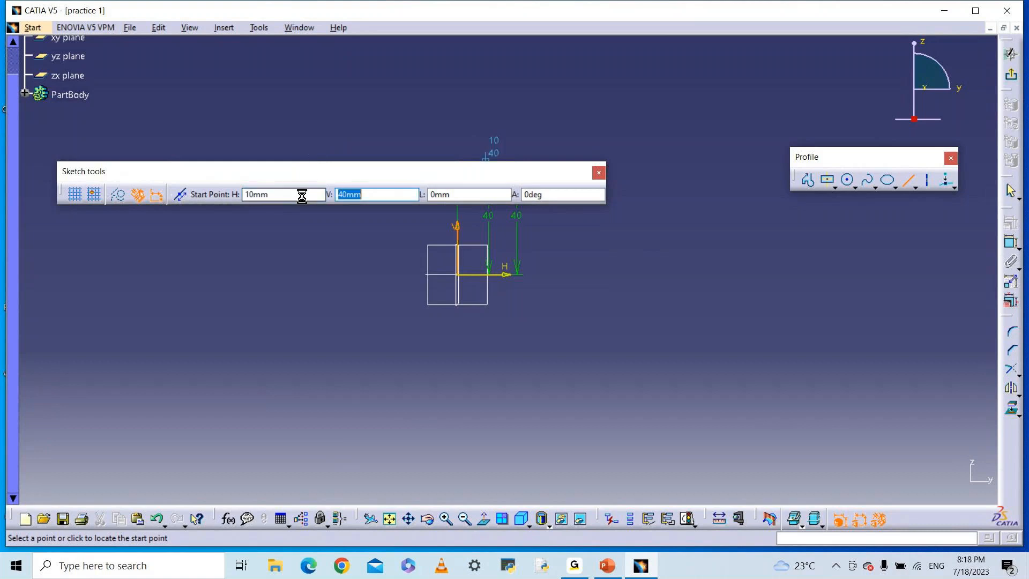
pyautogui.write('20')
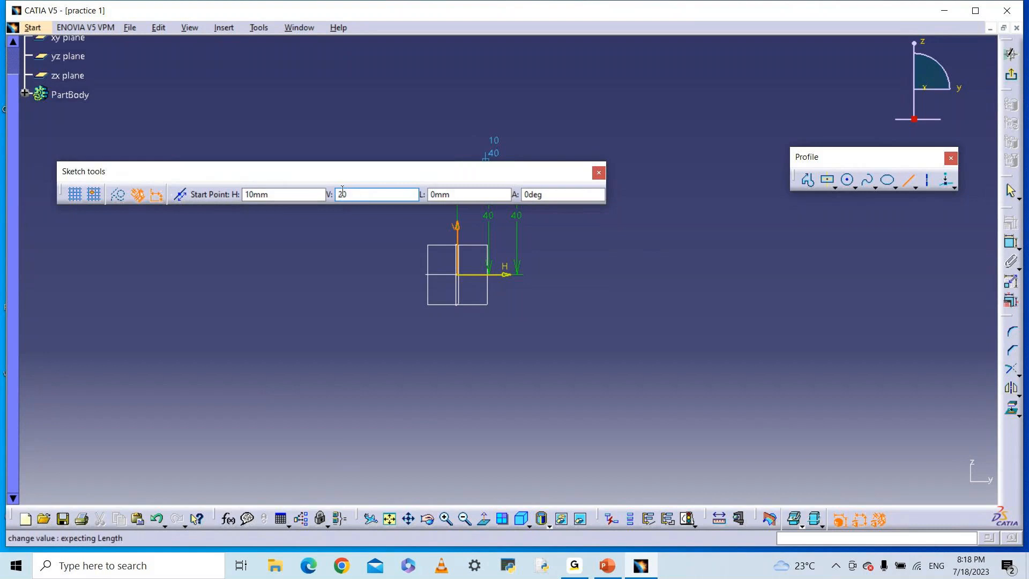
pyautogui.press('Return')
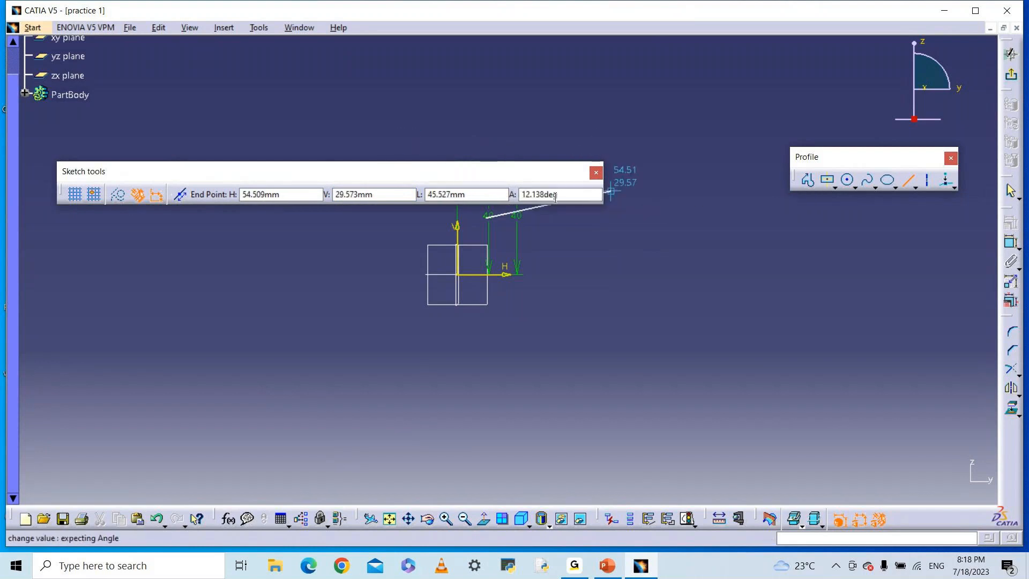
# Finish the second line at H 20 mm, V 40 mm, the end of the horizontal line.
pyautogui.click(284, 195)
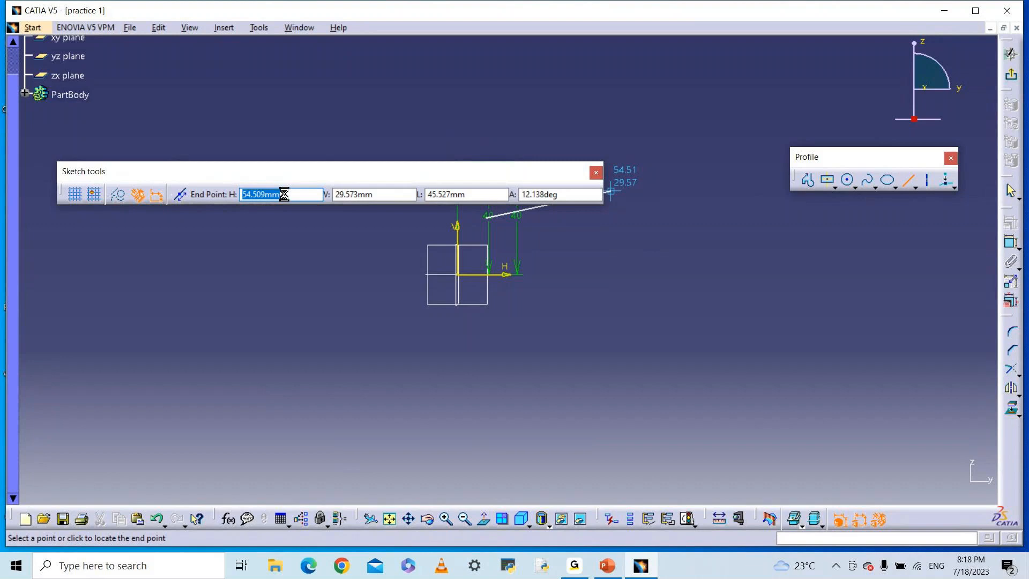
pyautogui.write('20')
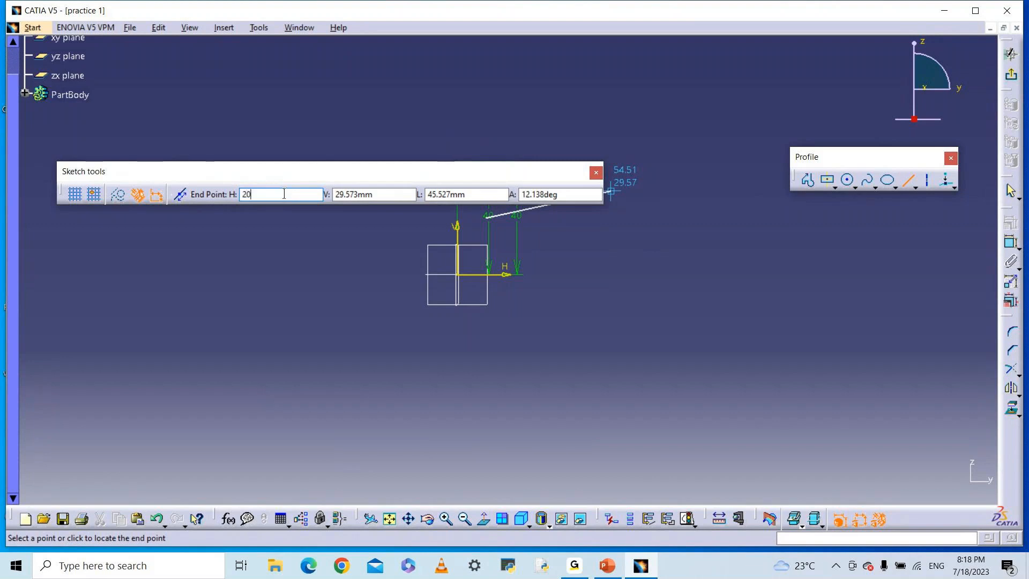
pyautogui.press('Tab')
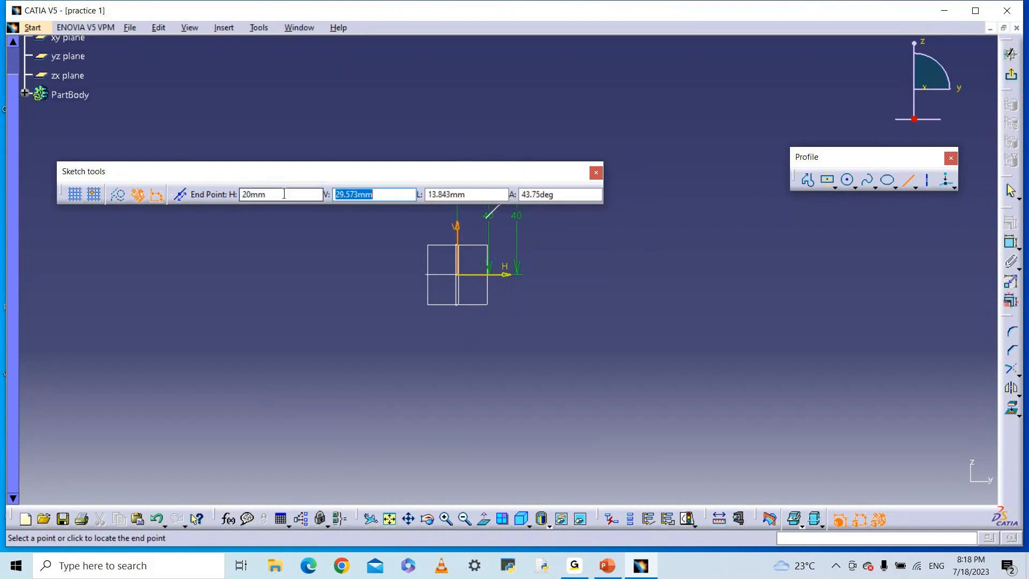
pyautogui.write('40')
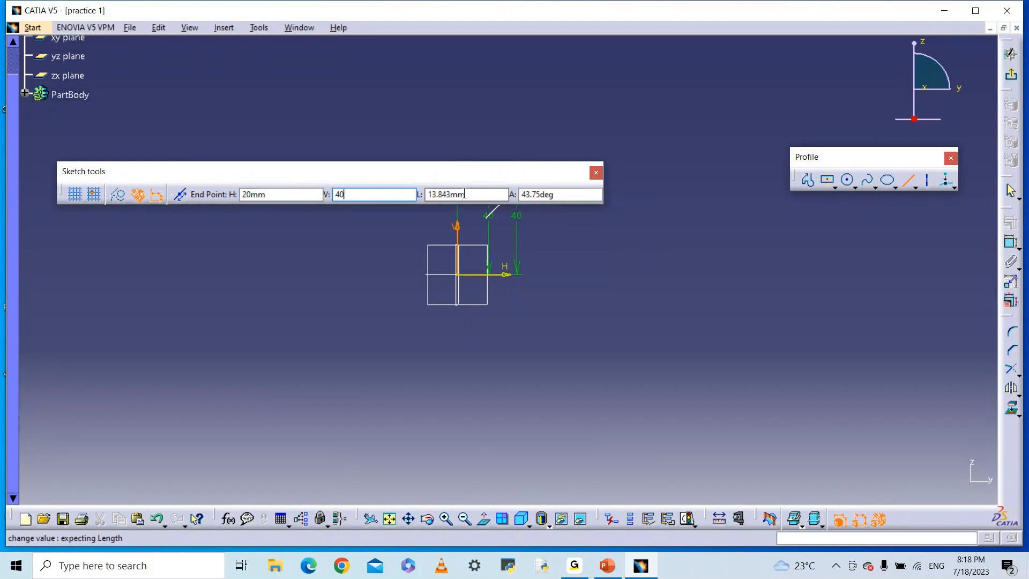
pyautogui.press('Return')
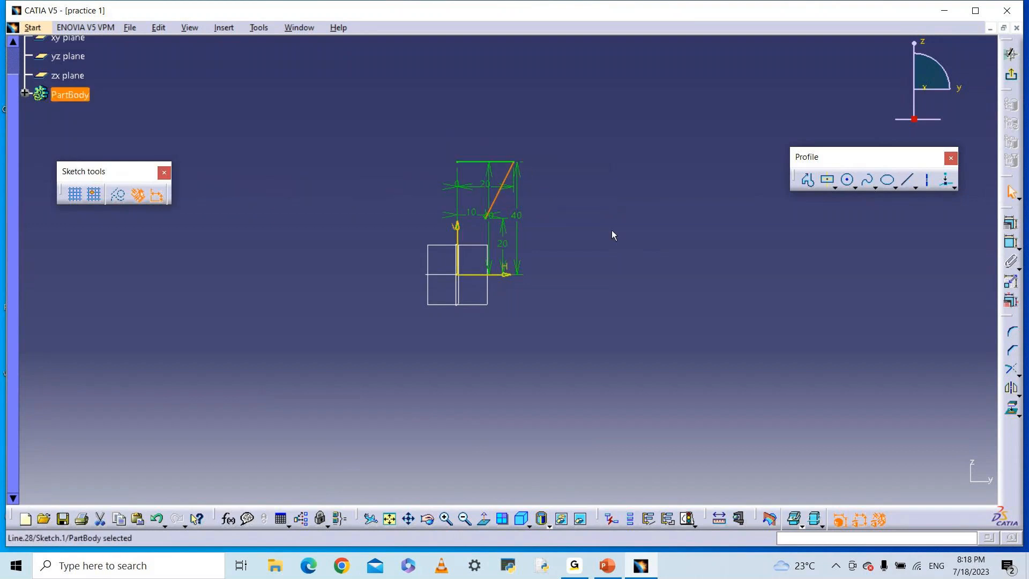
# Start a third line with its start point at H 20 mm, V 20 mm.
pyautogui.click(907, 179)
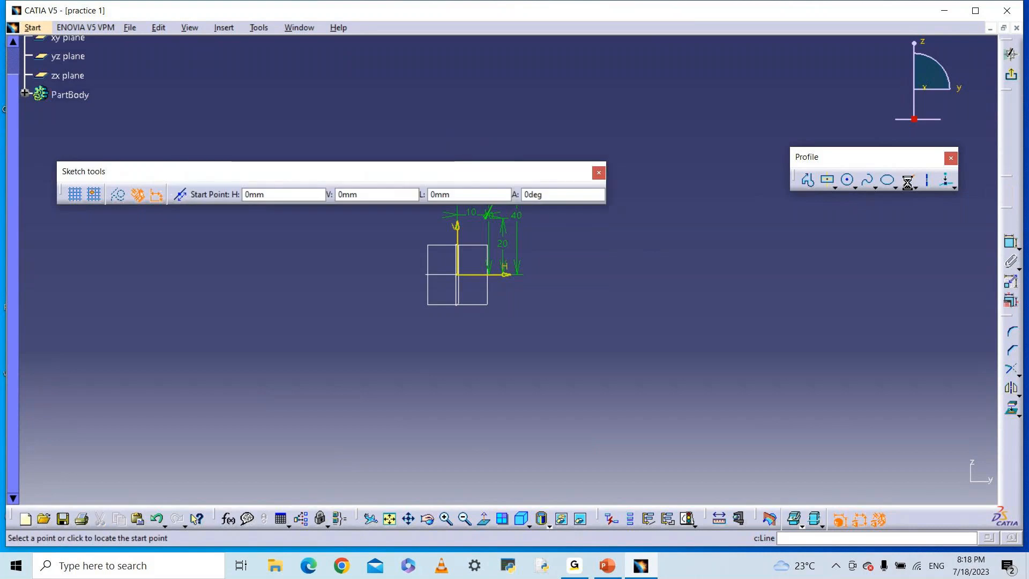
pyautogui.doubleClick(295, 194)
pyautogui.press('BackSpace')
pyautogui.press('BackSpace')
pyautogui.write('20')
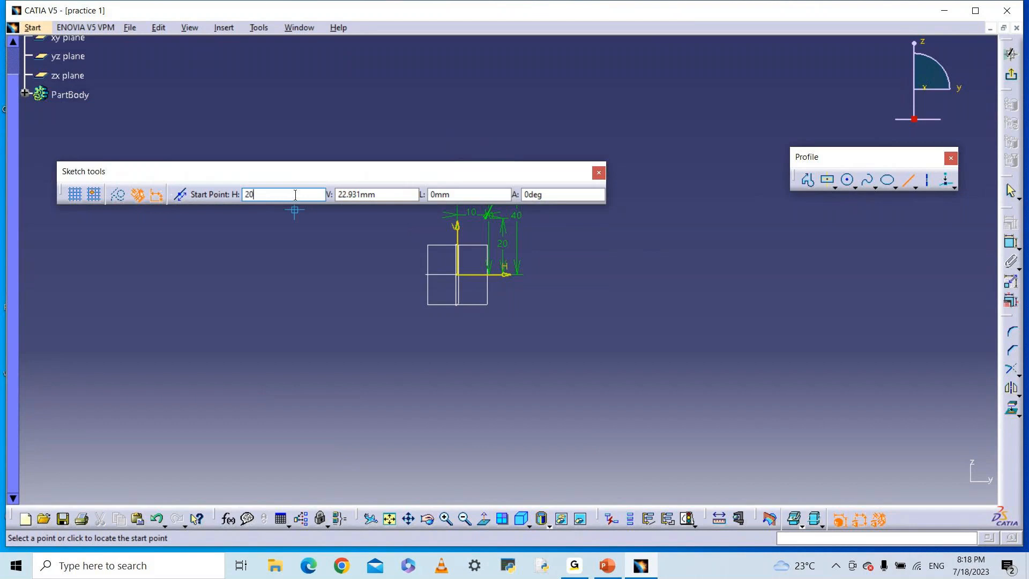
pyautogui.press('Tab')
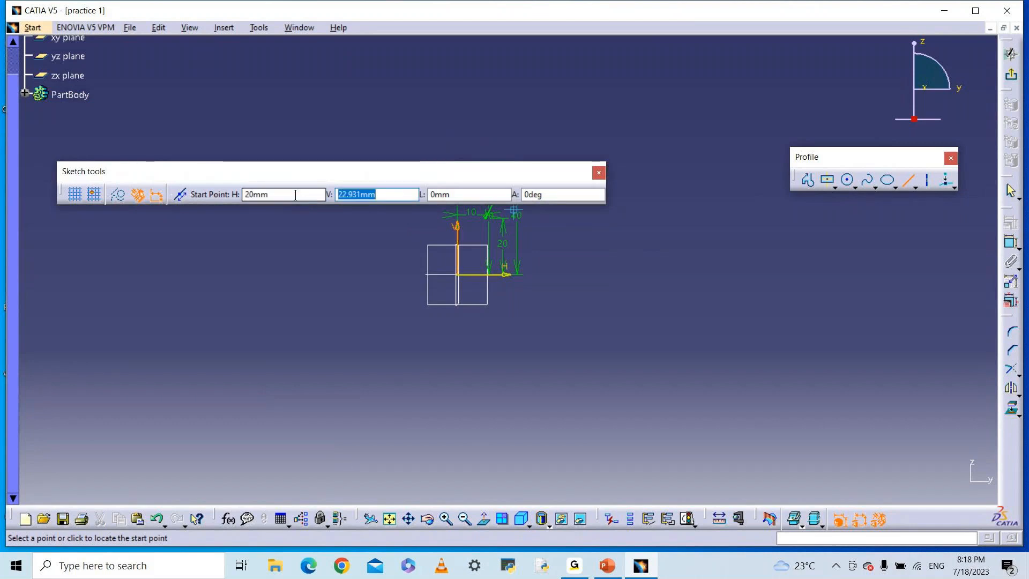
pyautogui.write('20')
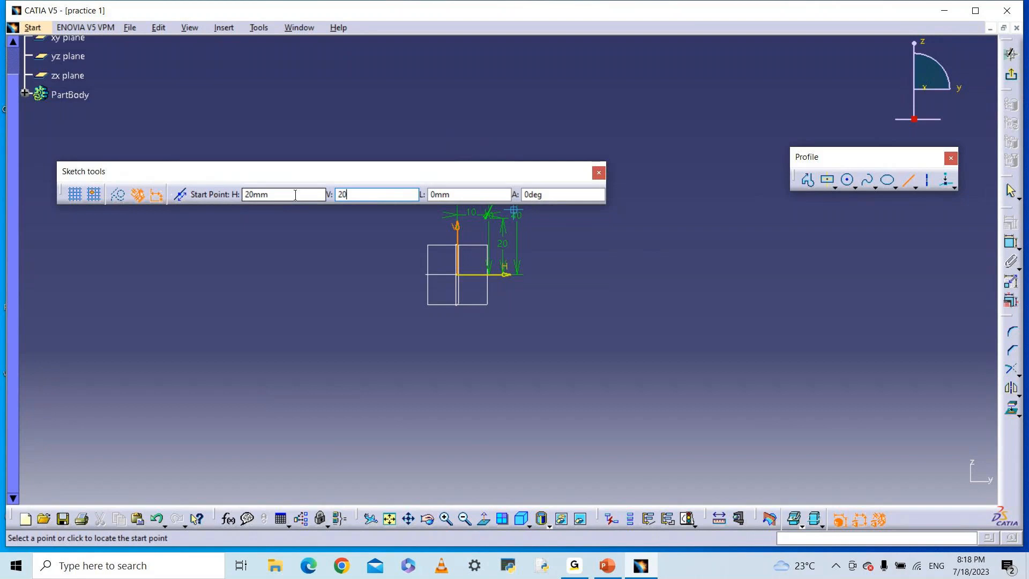
pyautogui.press('Return')
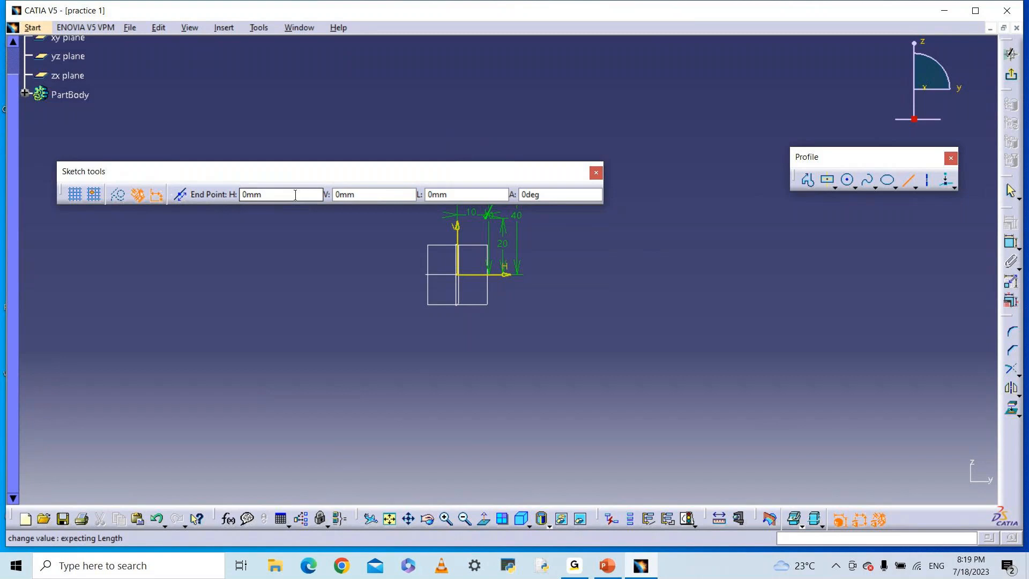
# Complete the third line with its end point at H 30 mm and an angle of 50 degrees.
pyautogui.click(296, 195)
pyautogui.write('30')
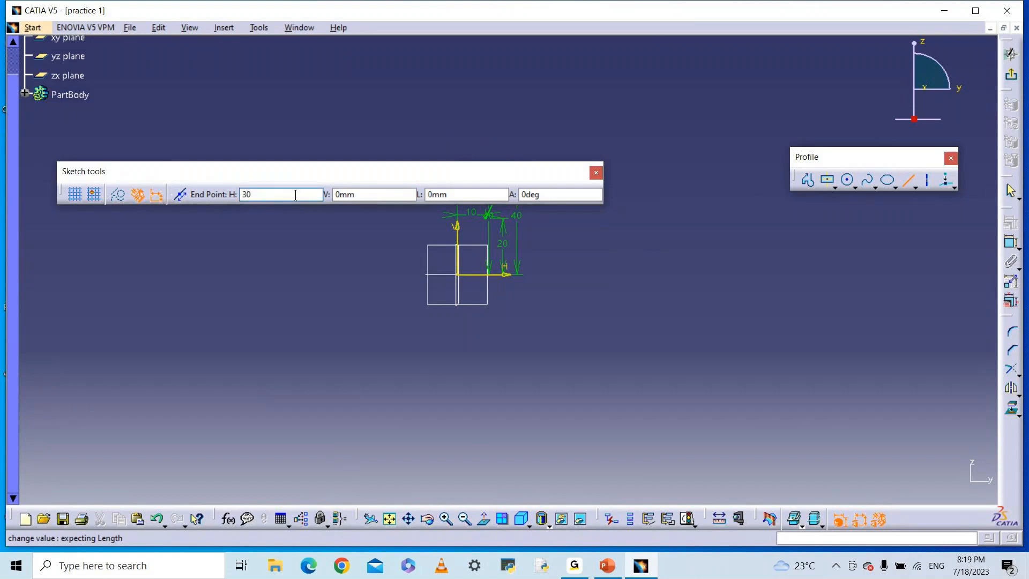
pyautogui.click(540, 194)
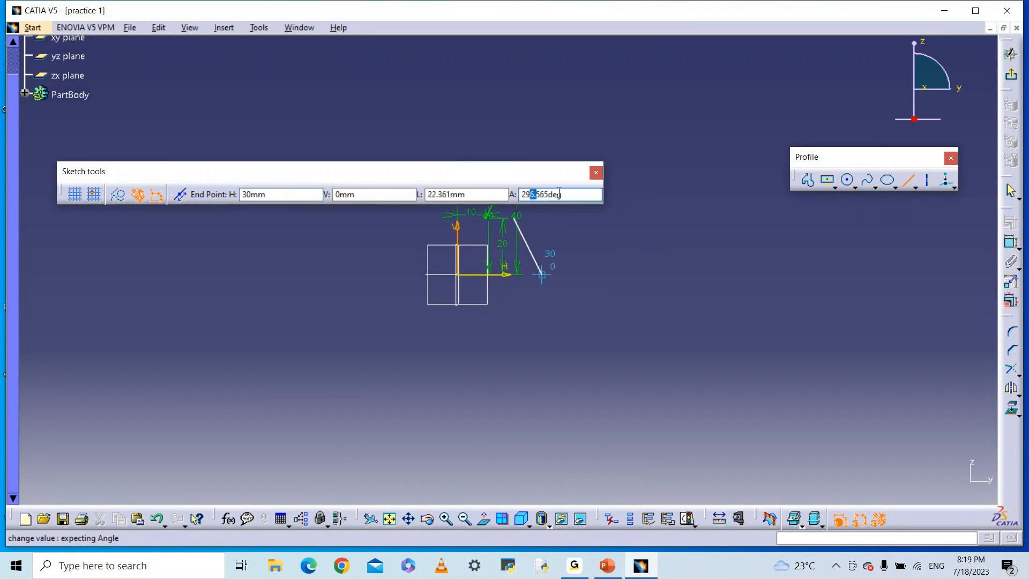
pyautogui.moveTo(556, 194); pyautogui.dragTo(518, 196)
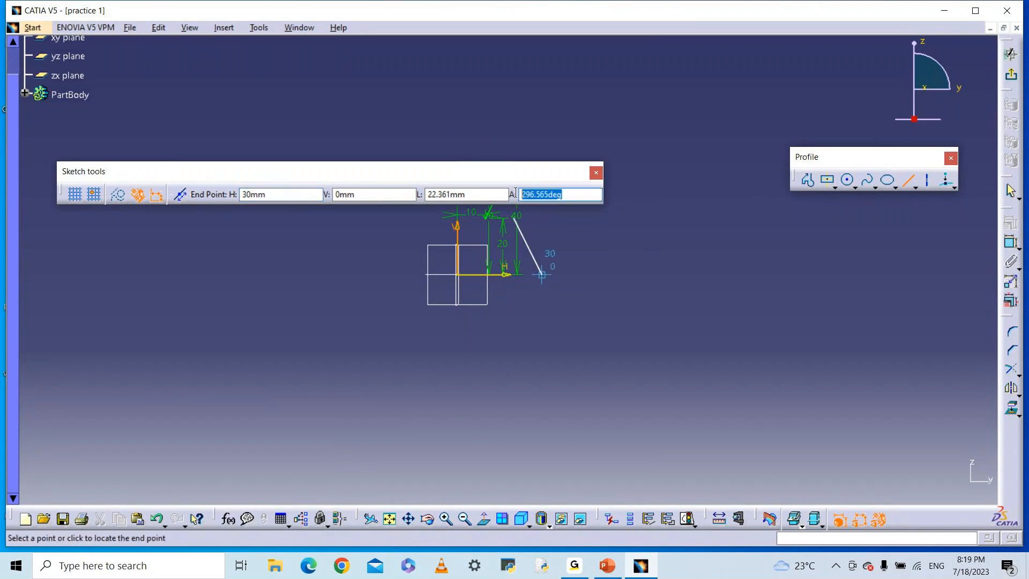
pyautogui.write('50')
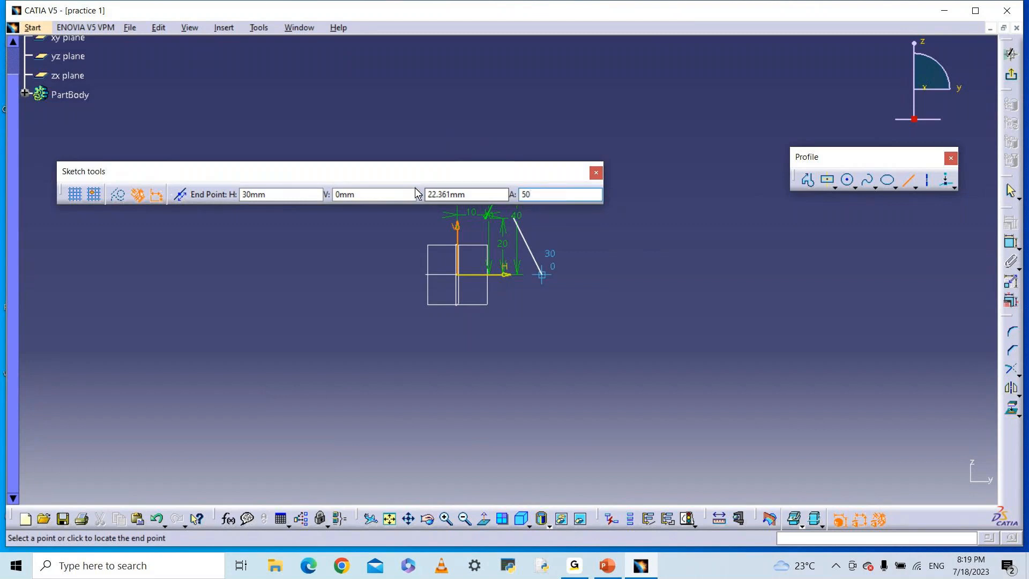
pyautogui.press('Return')
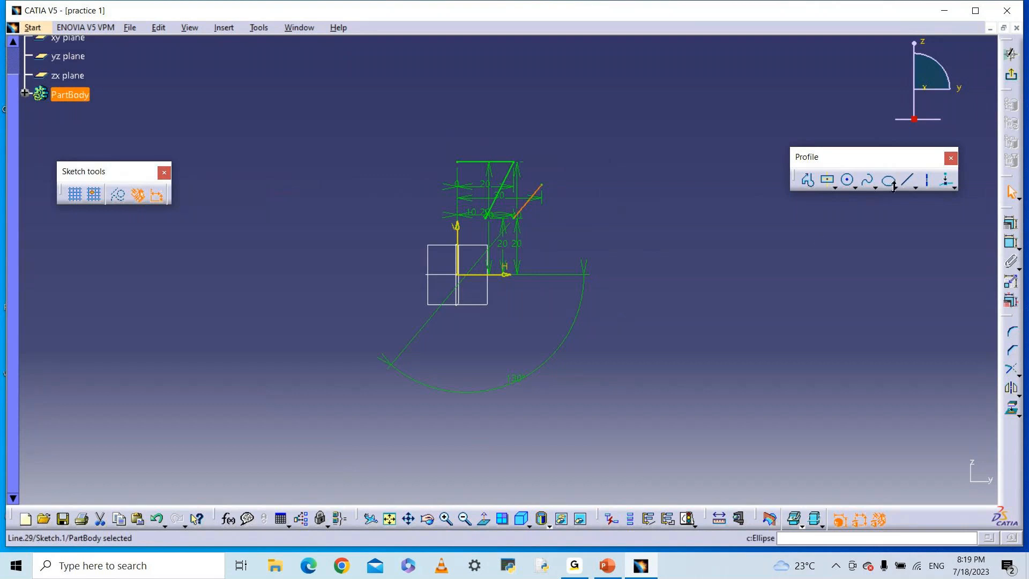
# Detach the Line toolset and draw a horizontal line about 125 mm long above the existing lines using symmetrical extension.
pyautogui.click(915, 187)
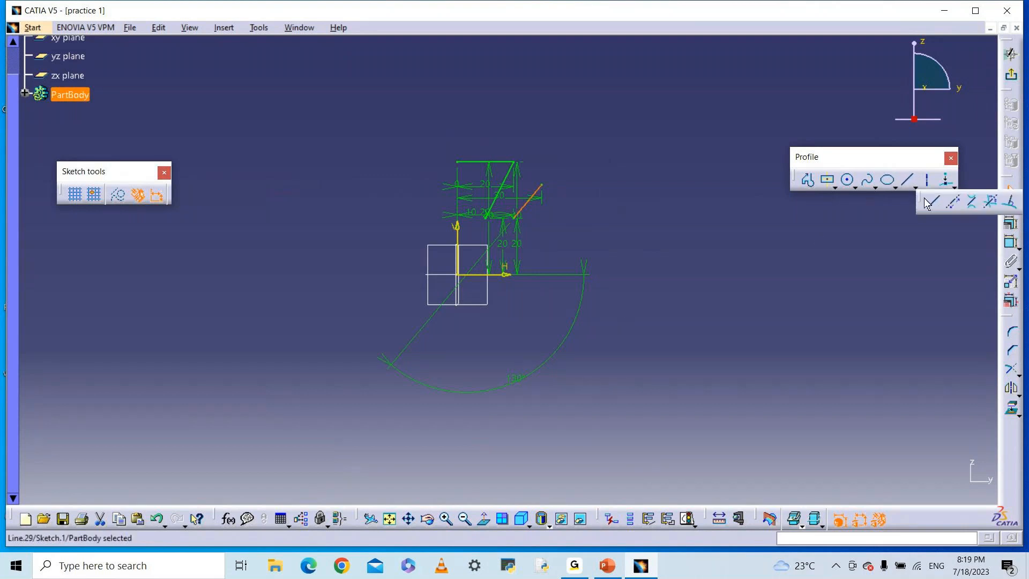
pyautogui.moveTo(788, 243); pyautogui.dragTo(764, 339)
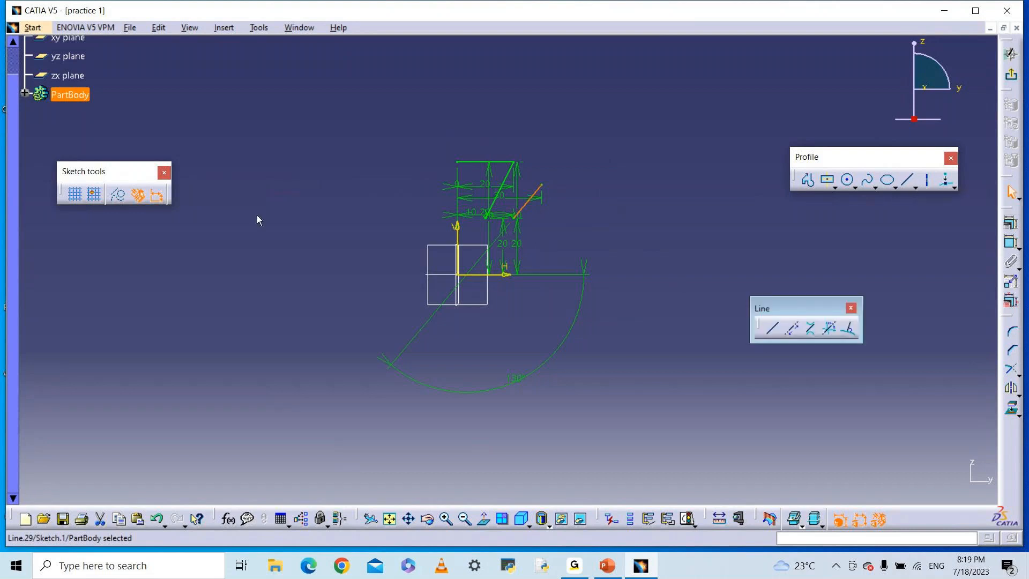
pyautogui.click(774, 332)
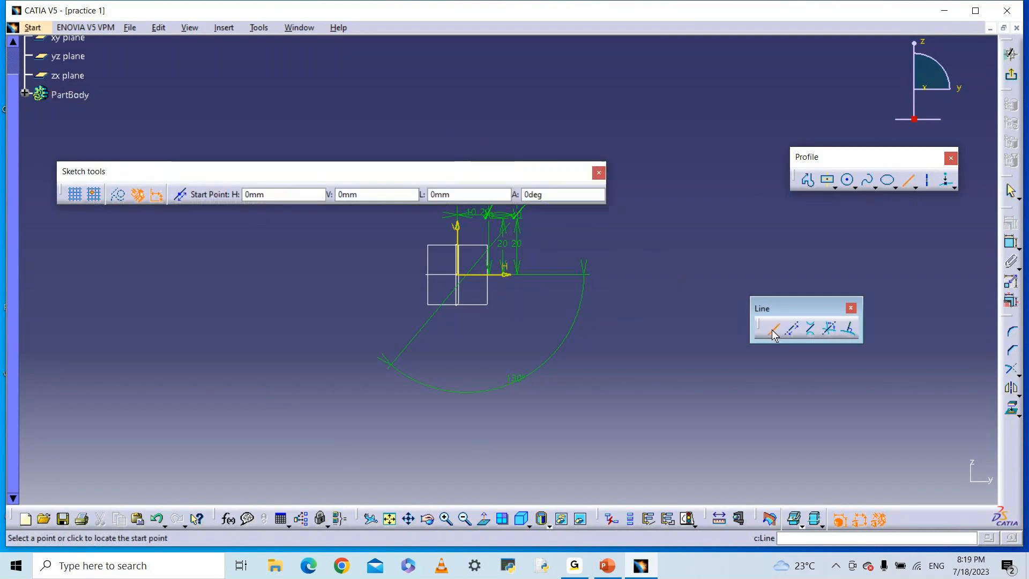
pyautogui.click(182, 196)
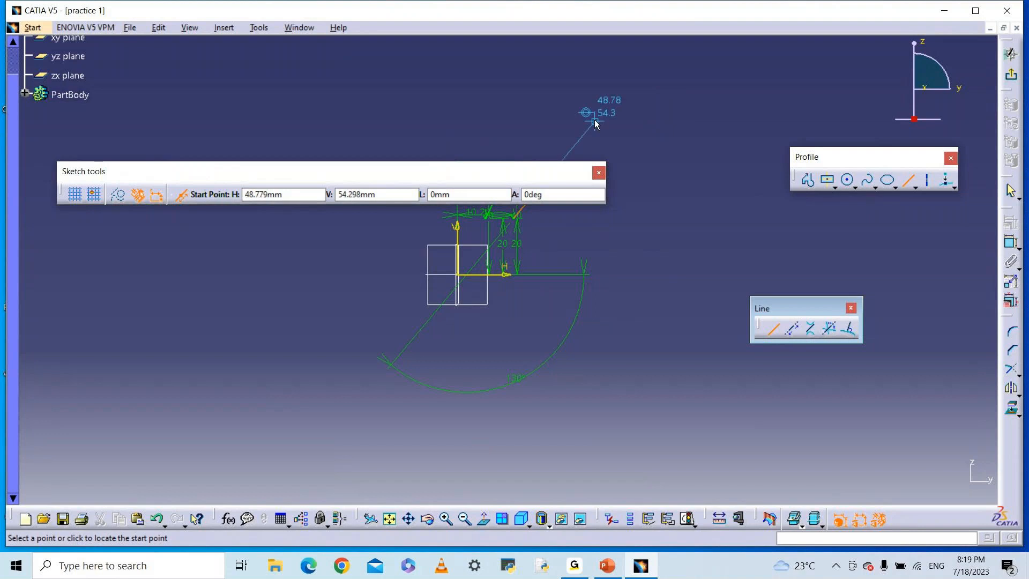
pyautogui.click(595, 122)
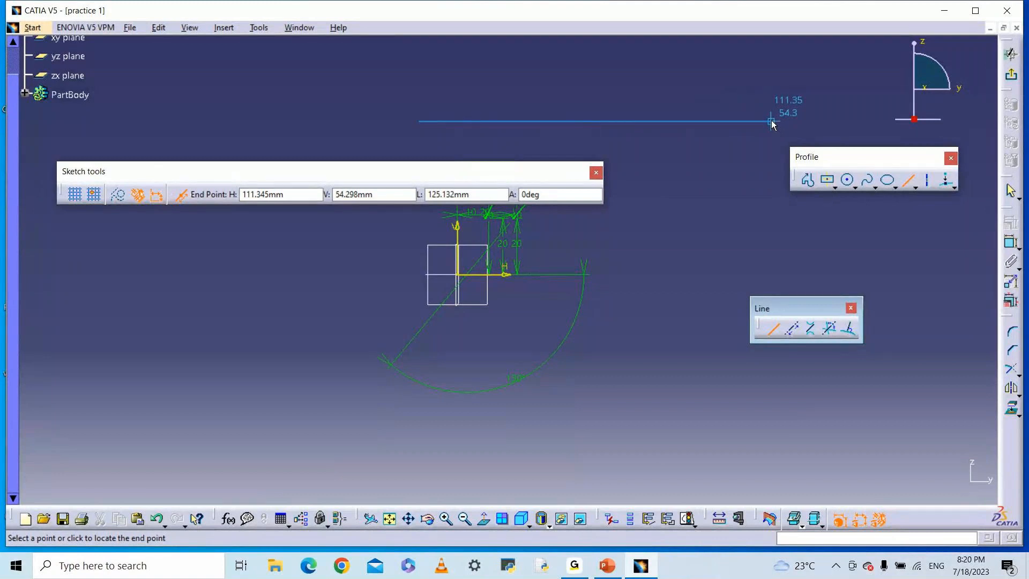
pyautogui.click(771, 122)
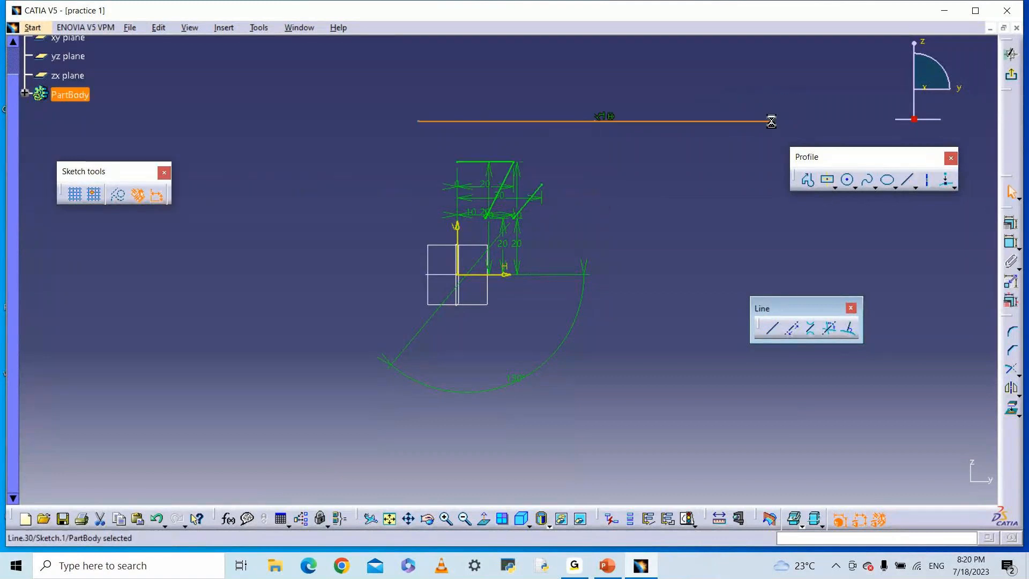
# Dimension the distance from the symmetrical line's centre point to its right end, placing the dimension below the line.
pyautogui.click(373, 129)
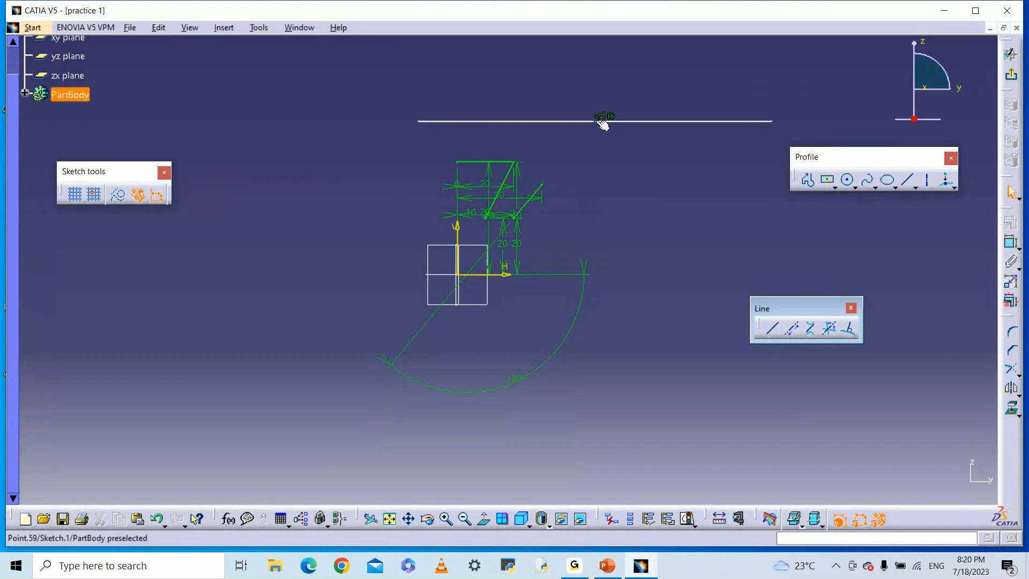
pyautogui.click(599, 121)
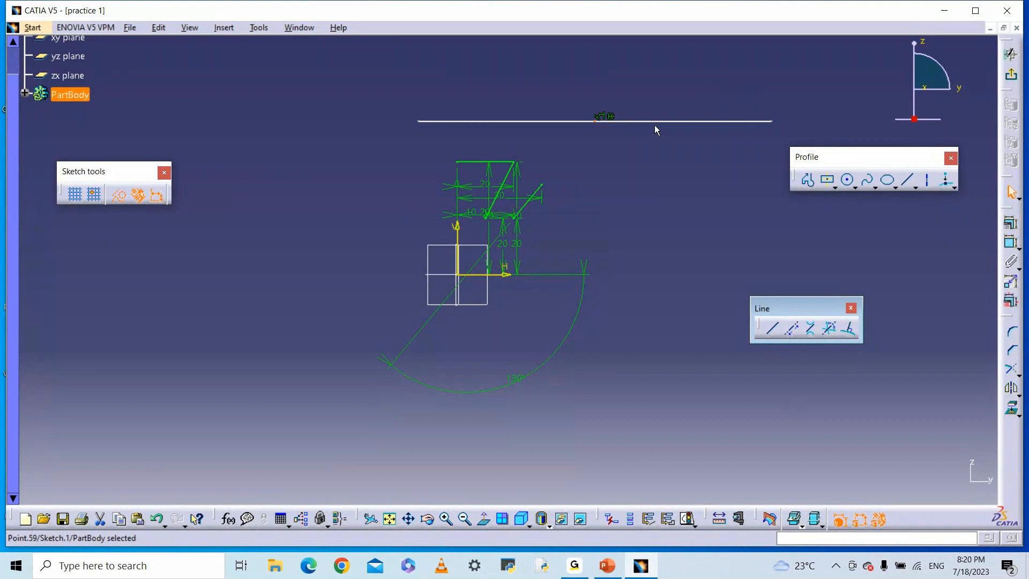
pyautogui.click(772, 121)
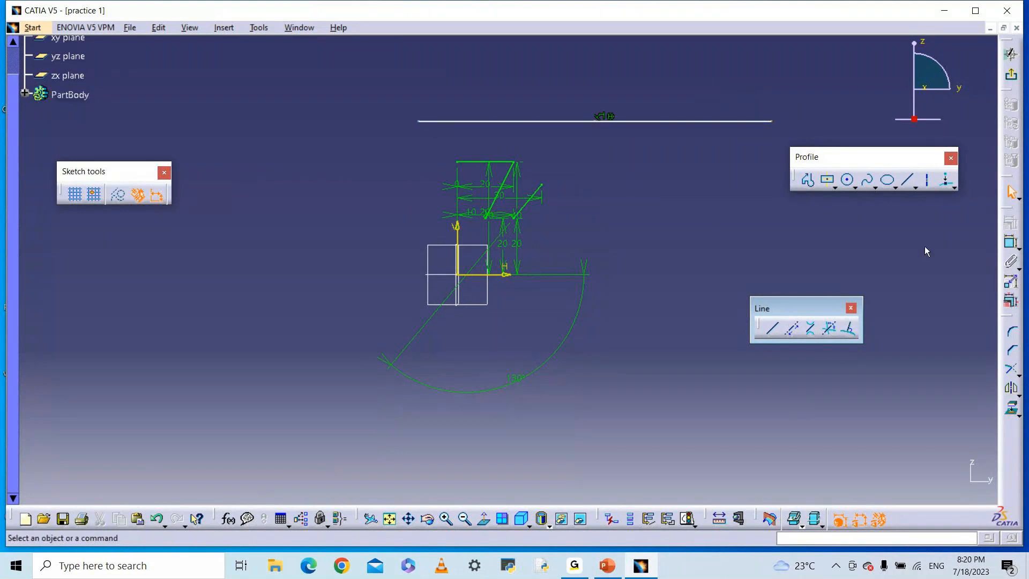
pyautogui.click(1010, 242)
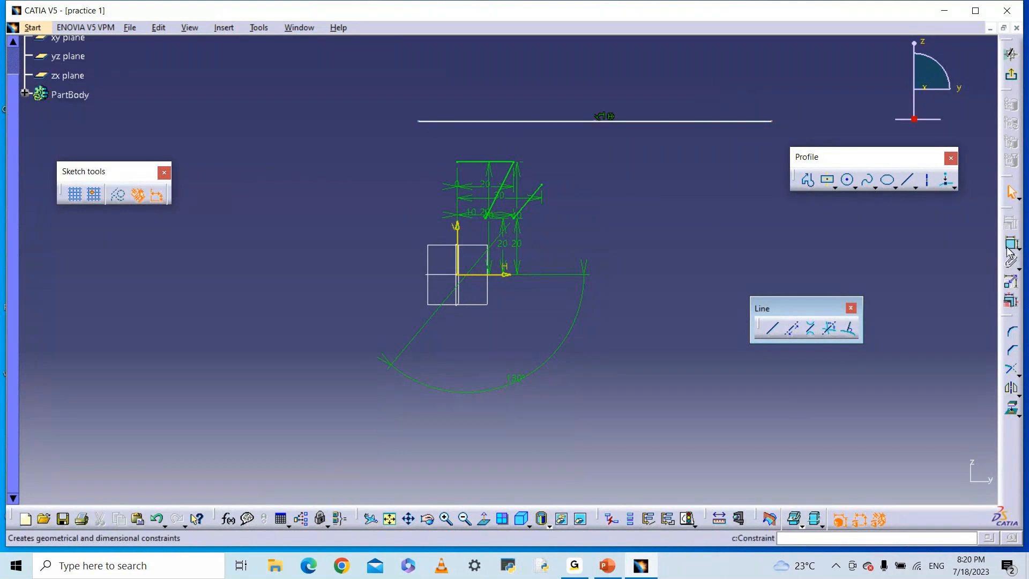
pyautogui.click(600, 123)
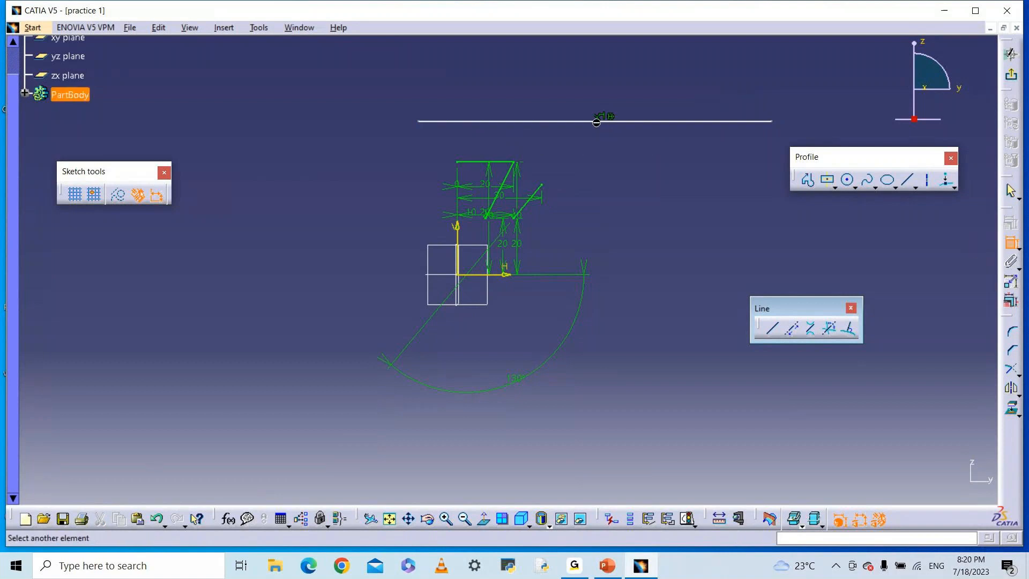
pyautogui.click(781, 126)
pyautogui.click(680, 188)
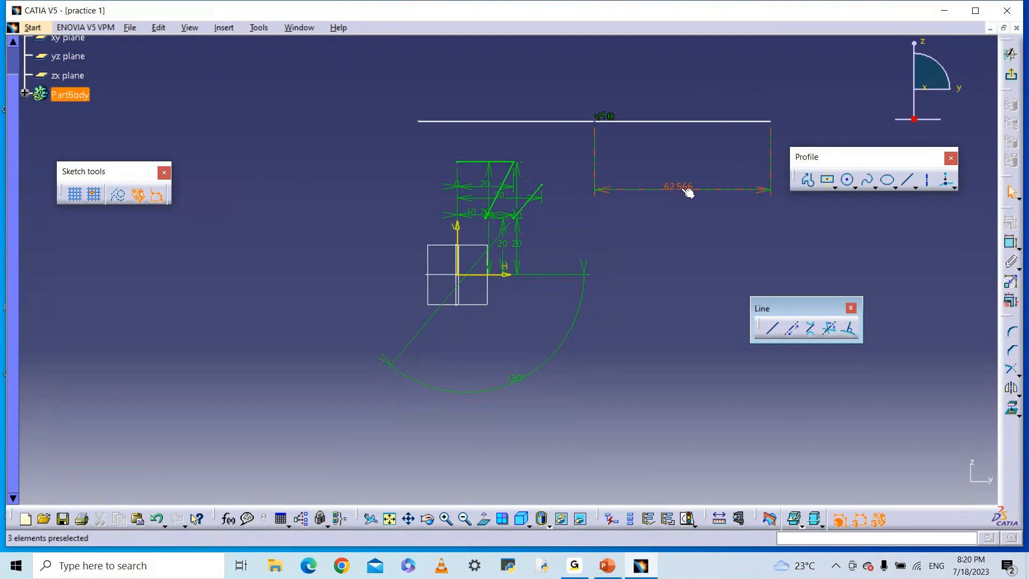
# Dimension the left half of the symmetrical line above it and delete that dimension.
pyautogui.click(1011, 242)
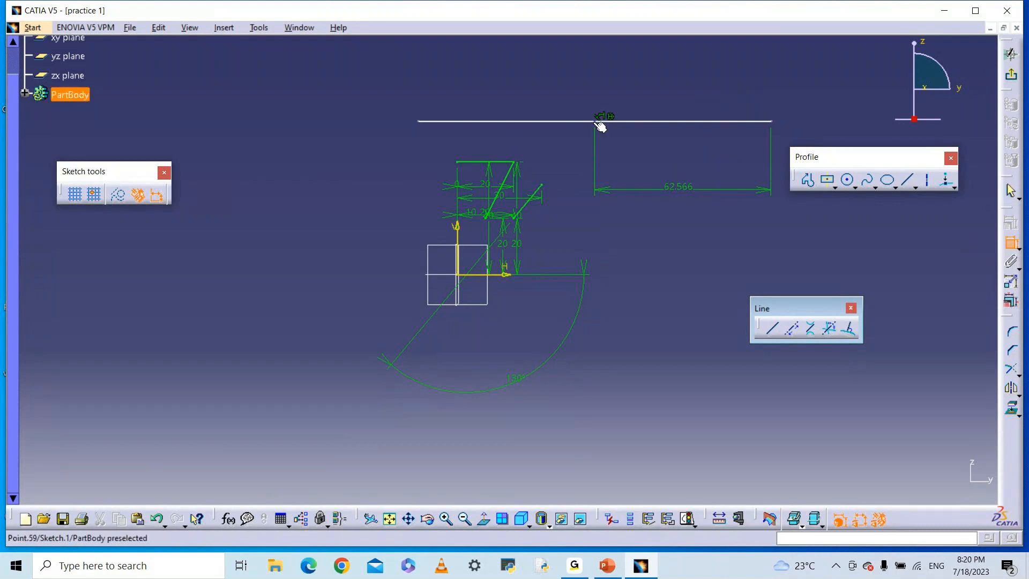
pyautogui.click(445, 123)
pyautogui.click(503, 74)
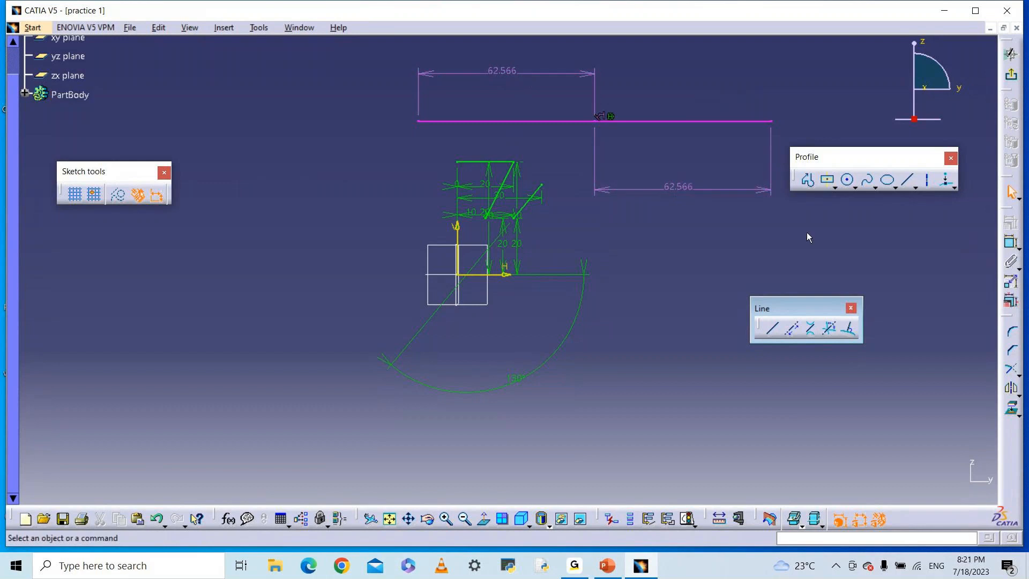
pyautogui.rightClick(504, 72)
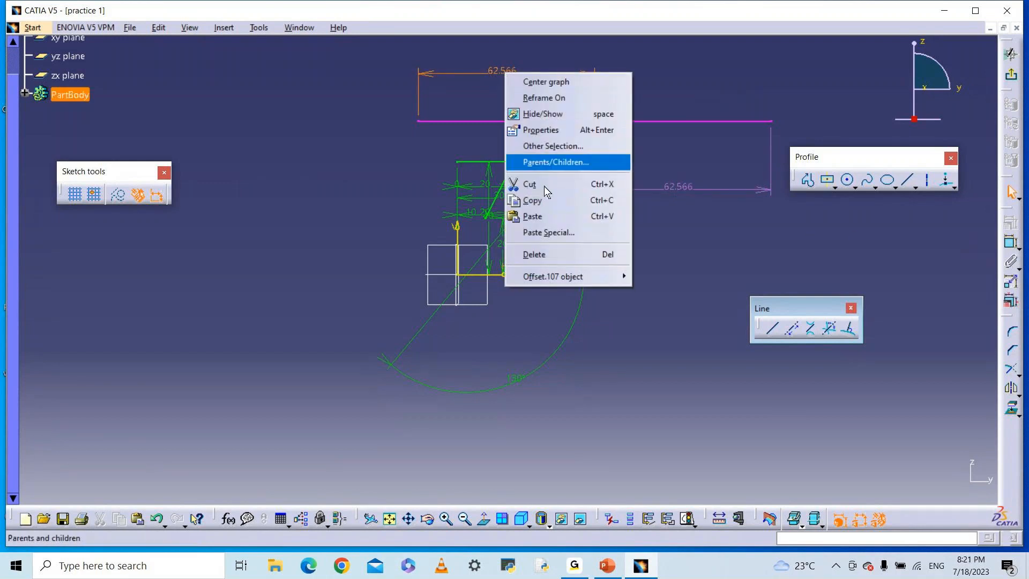
pyautogui.click(556, 254)
# Set the dimension from the symmetrical line's centre point to its right end to 60 mm.
pyautogui.rightClick(678, 187)
pyautogui.click(665, 197)
pyautogui.doubleClick(680, 190)
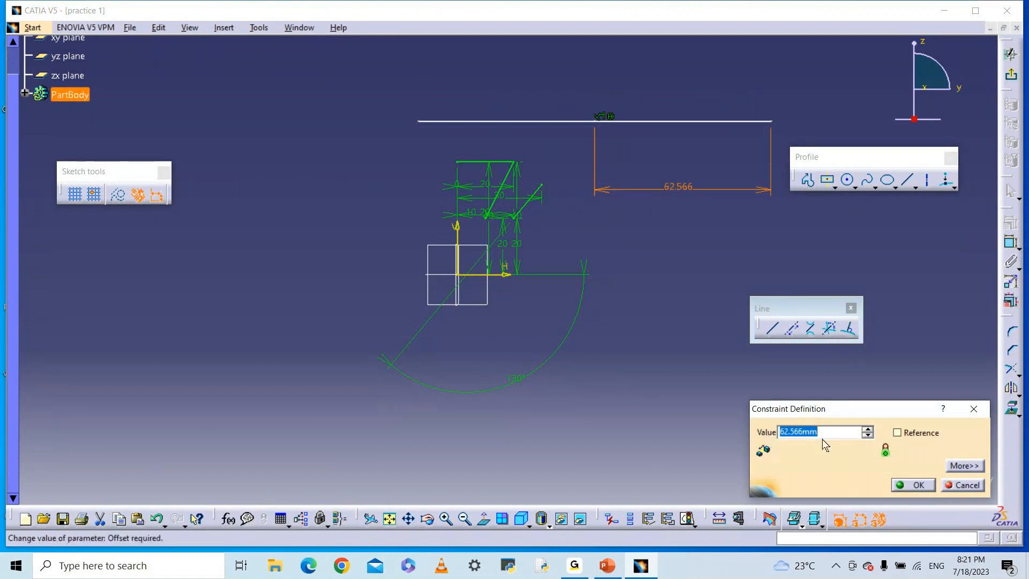
pyautogui.moveTo(826, 435)
pyautogui.write('60')
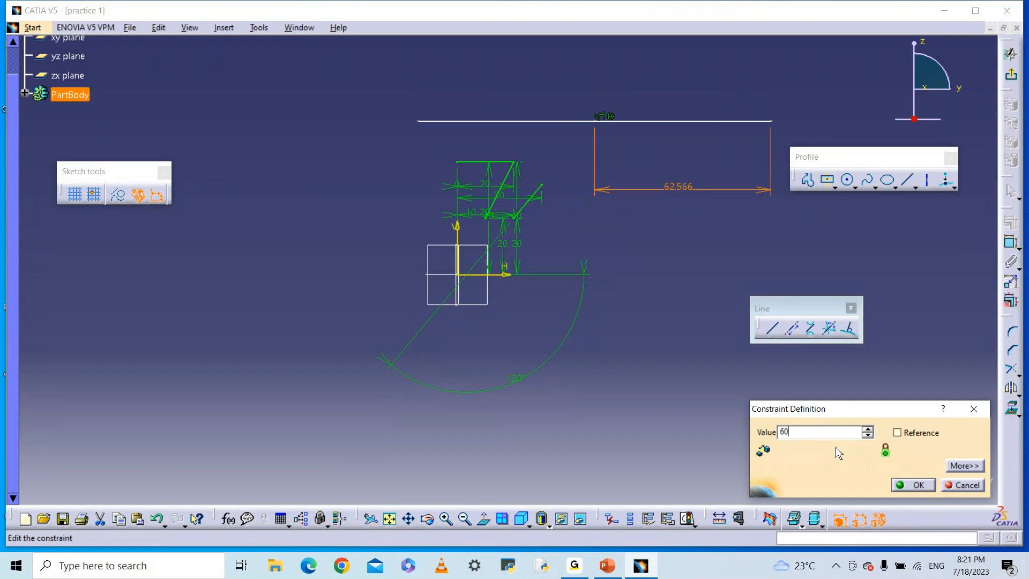
pyautogui.click(917, 484)
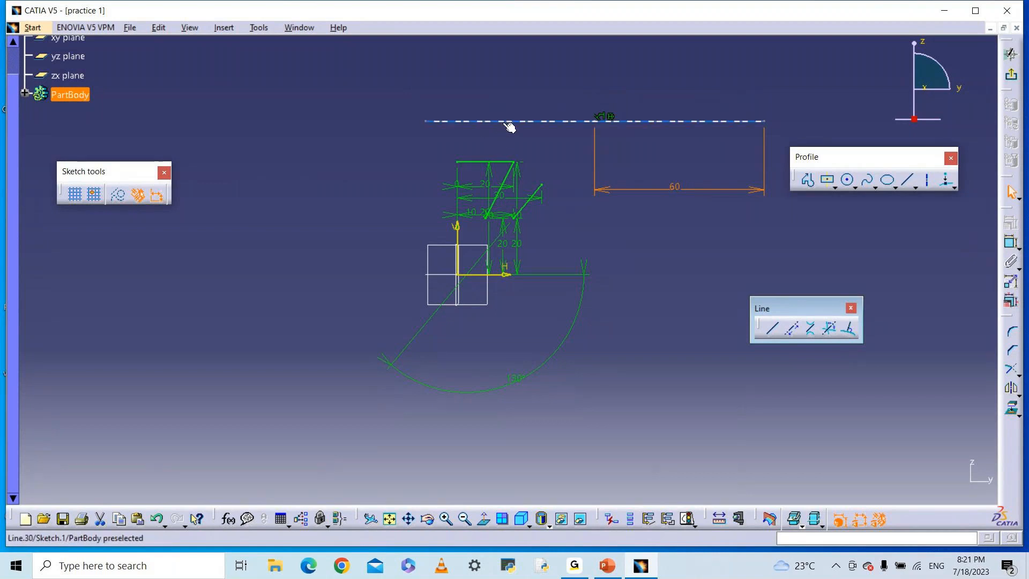
# Dimension the distance from the line's centre point to its left end again and remove the added dimension.
pyautogui.click(1012, 241)
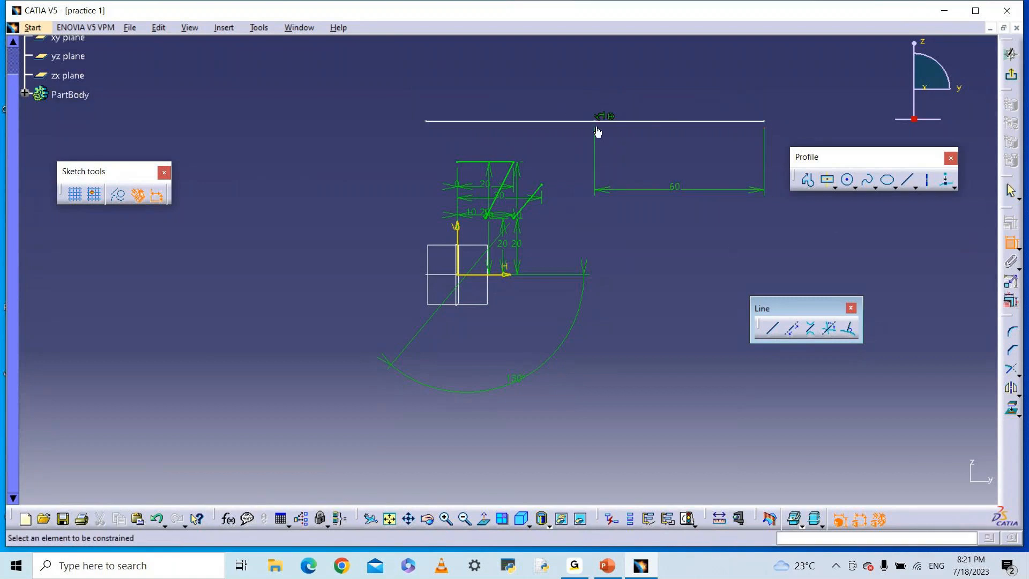
pyautogui.click(432, 122)
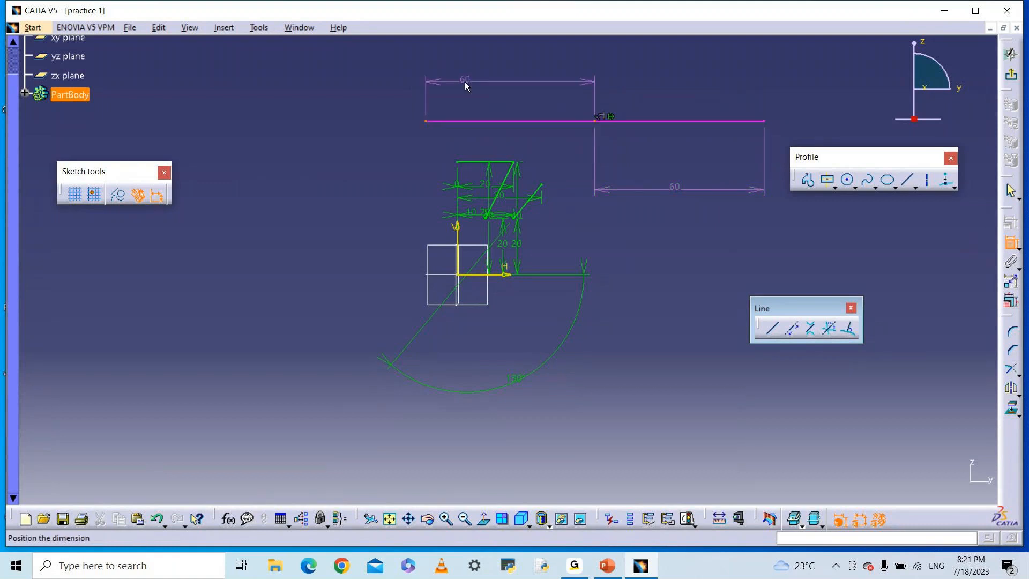
pyautogui.click(507, 77)
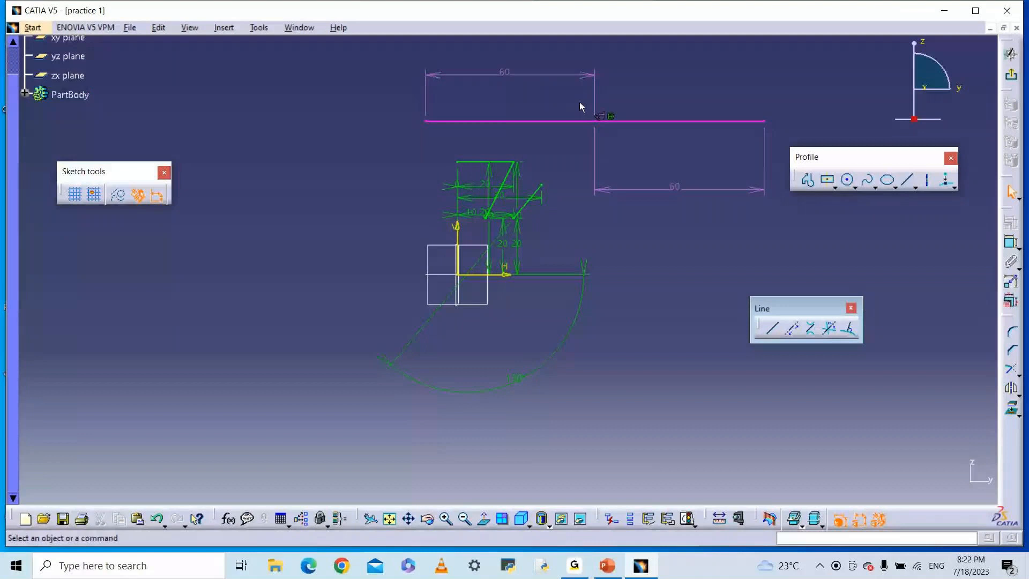
pyautogui.rightClick(606, 120)
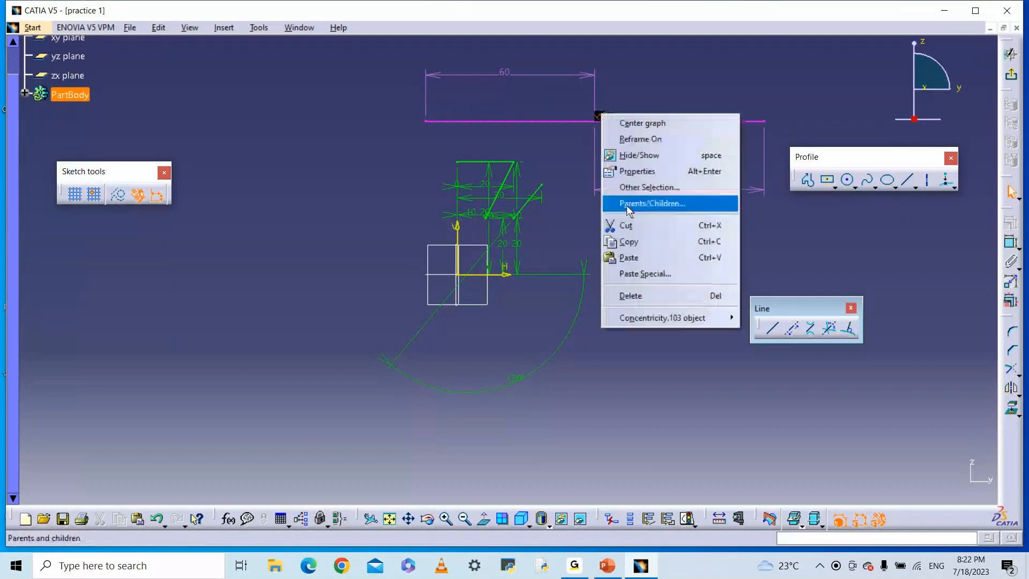
pyautogui.click(512, 185)
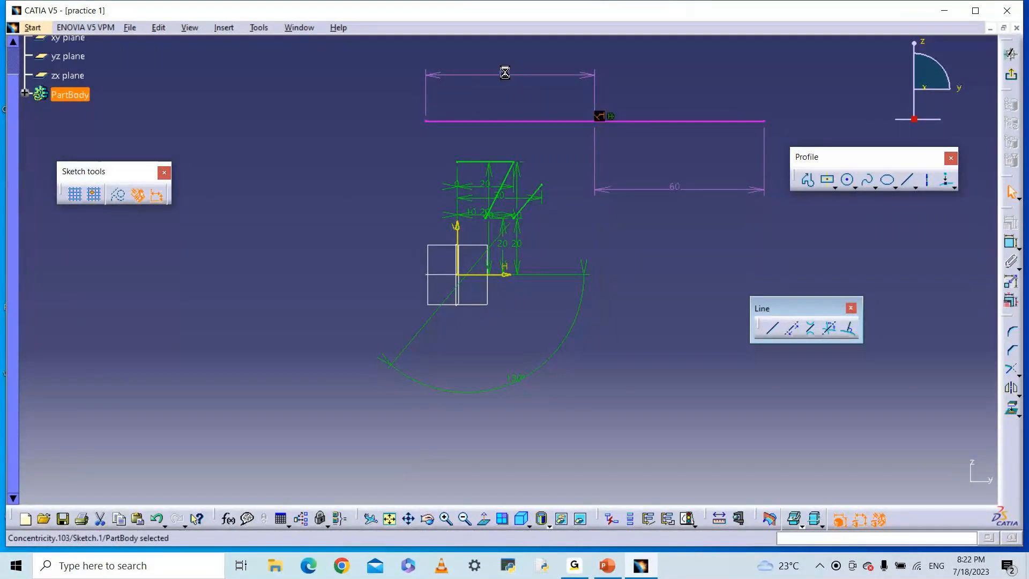
pyautogui.rightClick(505, 72)
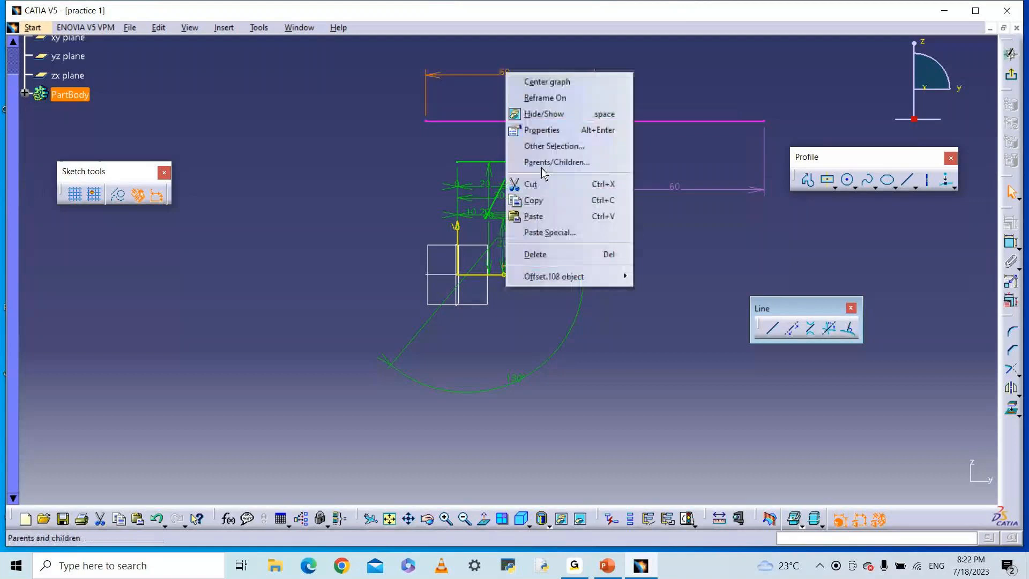
pyautogui.click(565, 255)
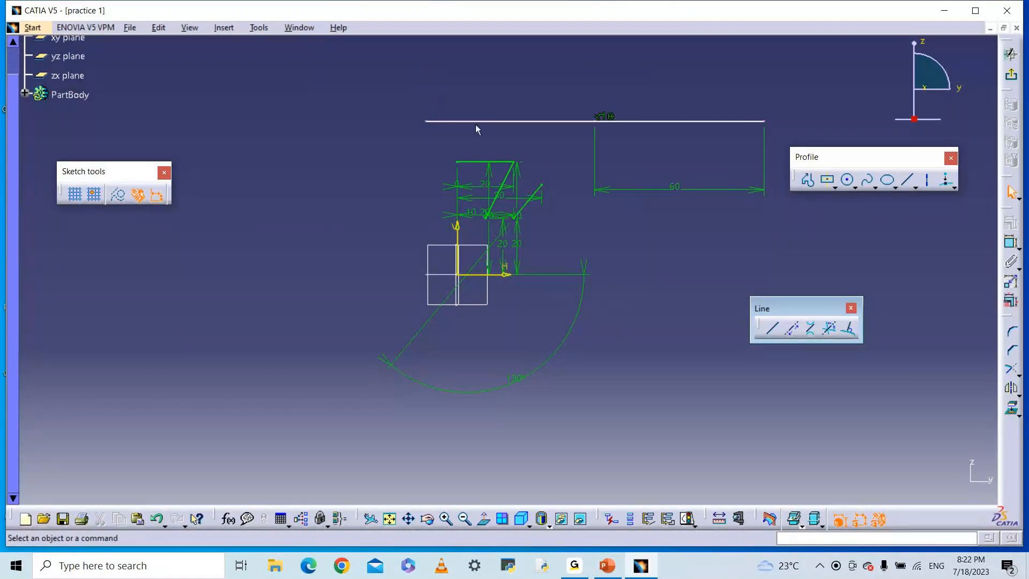
# Delete the concentricity constraint at the symmetrical line's centre point and move the line slightly downward.
pyautogui.rightClick(601, 120)
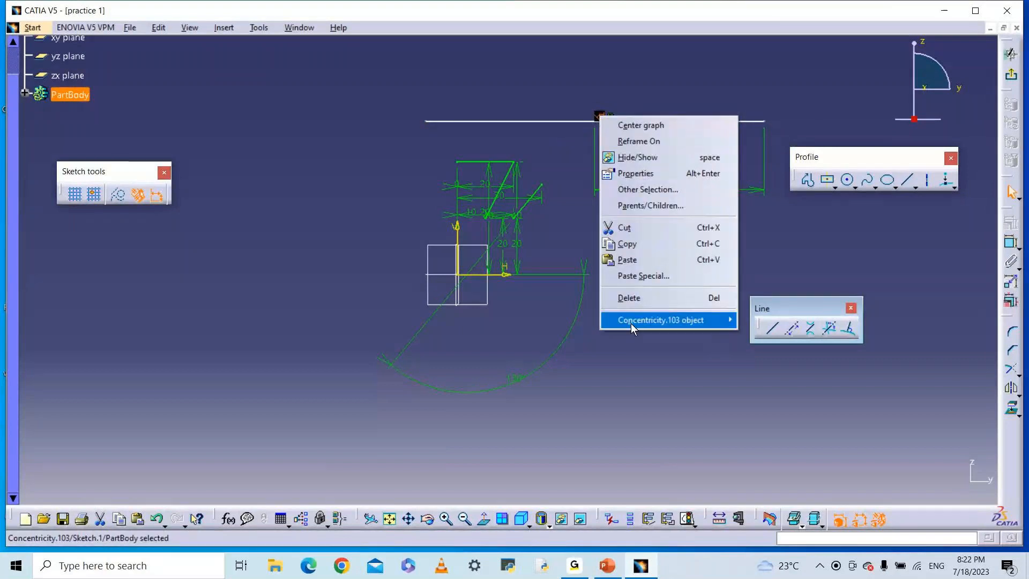
pyautogui.click(631, 299)
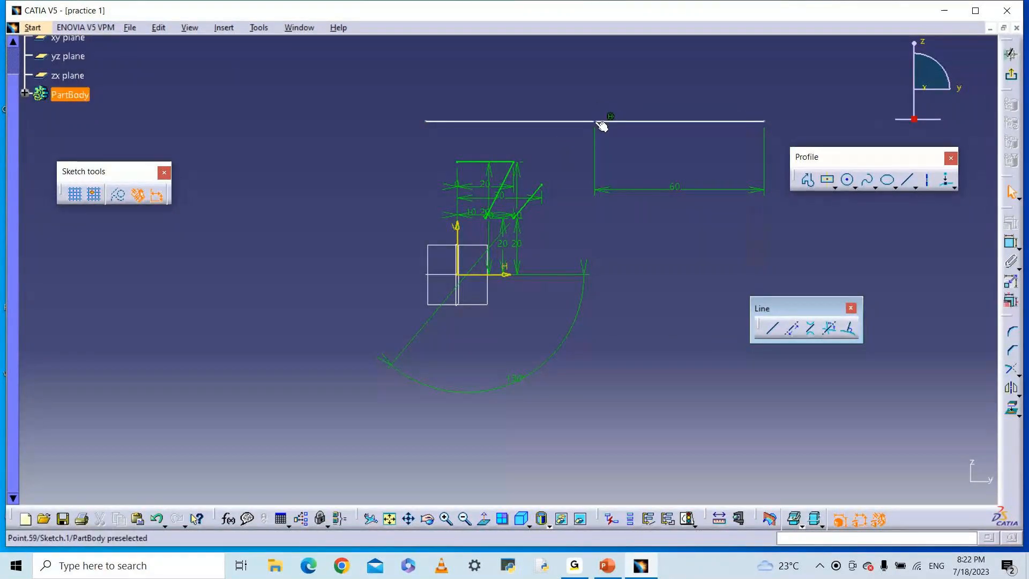
pyautogui.moveTo(519, 124)
pyautogui.mouseDown()
pyautogui.moveTo(539, 107)
pyautogui.moveTo(522, 134)
pyautogui.mouseUp()
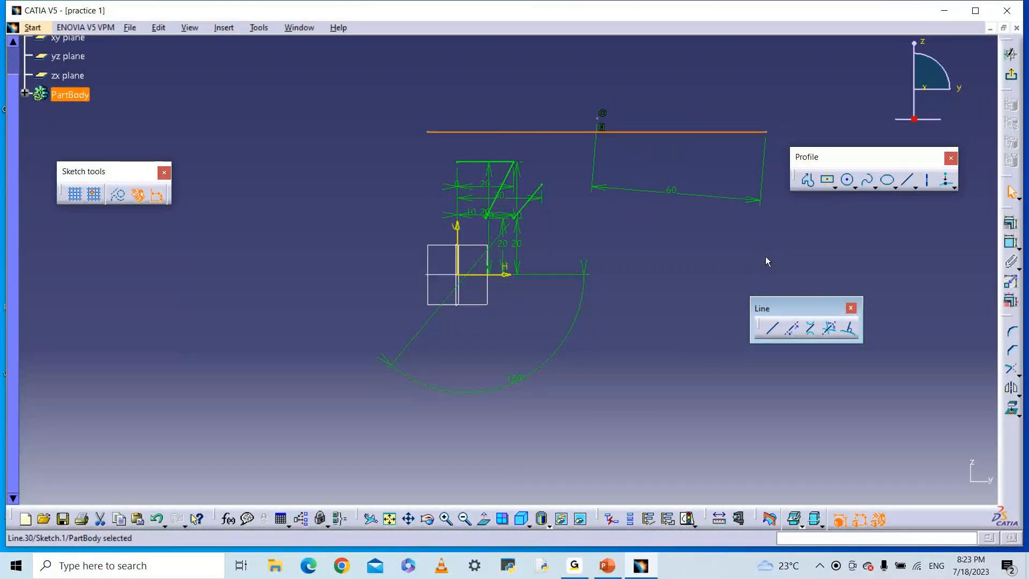
# Undo the line move and the concentricity deletion, and shift the symmetrical line slightly down and to the left.
pyautogui.hotkey('ctrl', 'z')
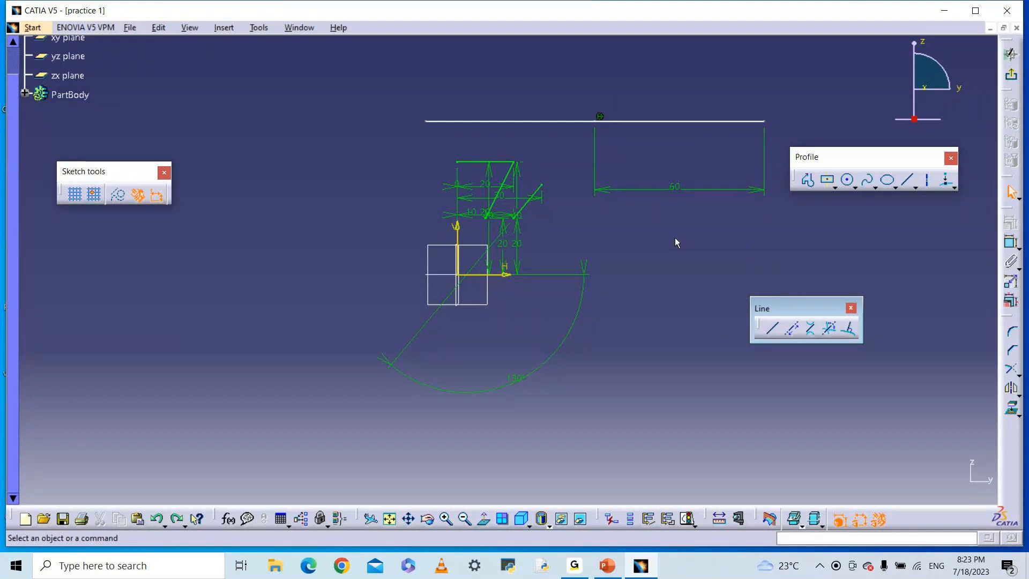
pyautogui.hotkey('ctrl', 'y')
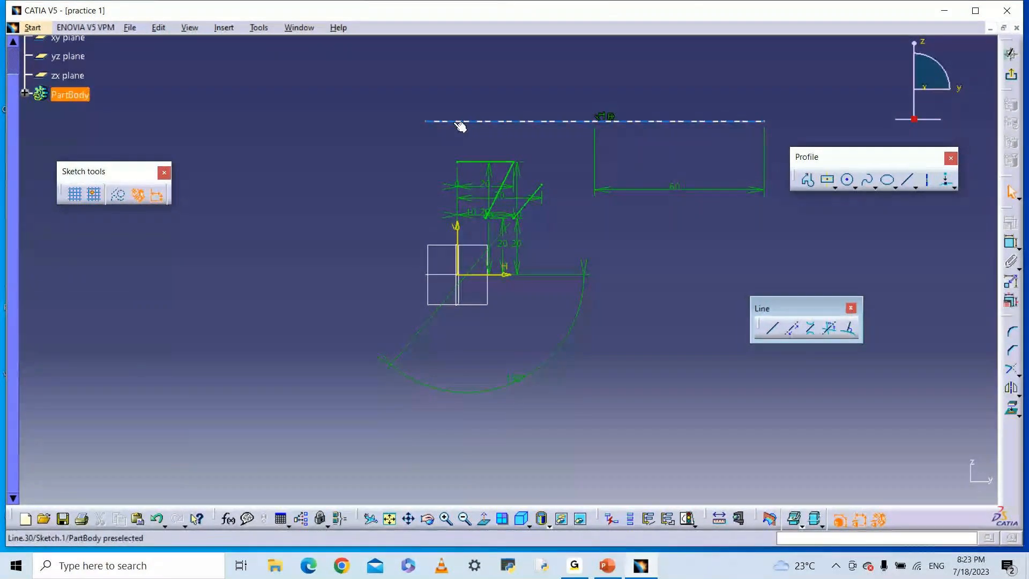
pyautogui.moveTo(461, 127); pyautogui.dragTo(494, 133)
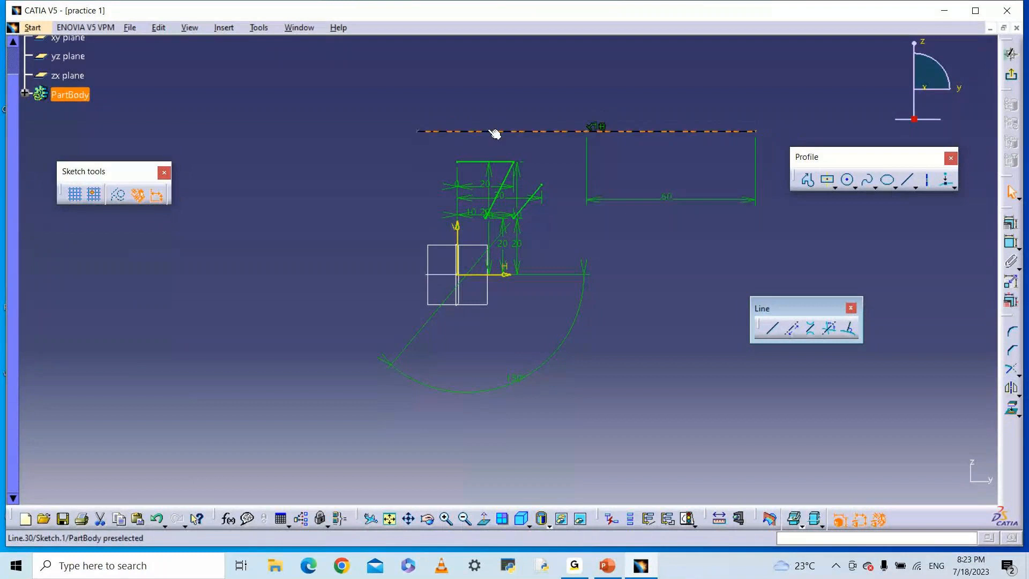
pyautogui.click(493, 108)
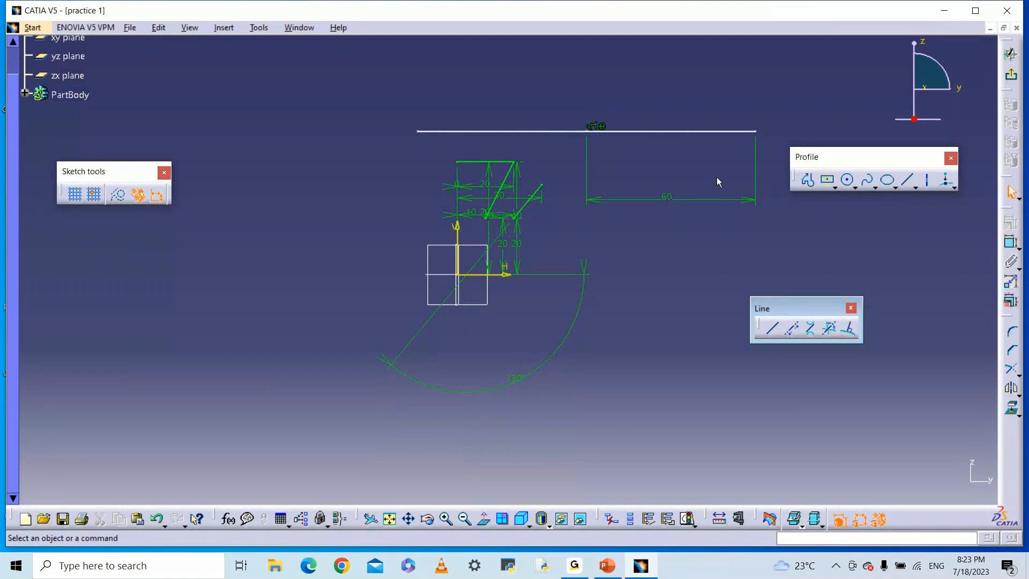
# Expand PartBody and Sketch.1 in the specification tree and examine the list of sketch constraints.
pyautogui.click(24, 93)
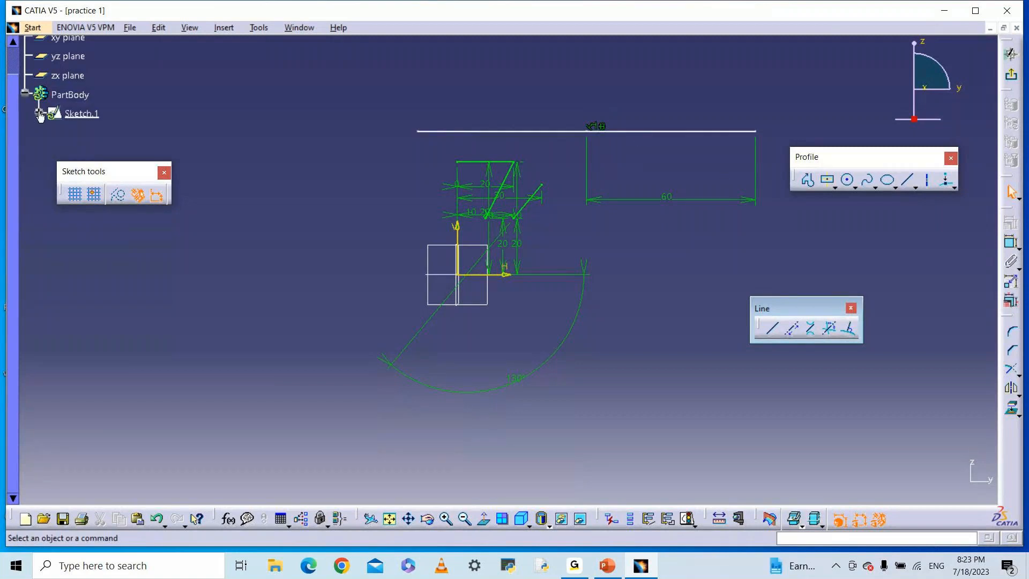
pyautogui.click(39, 113)
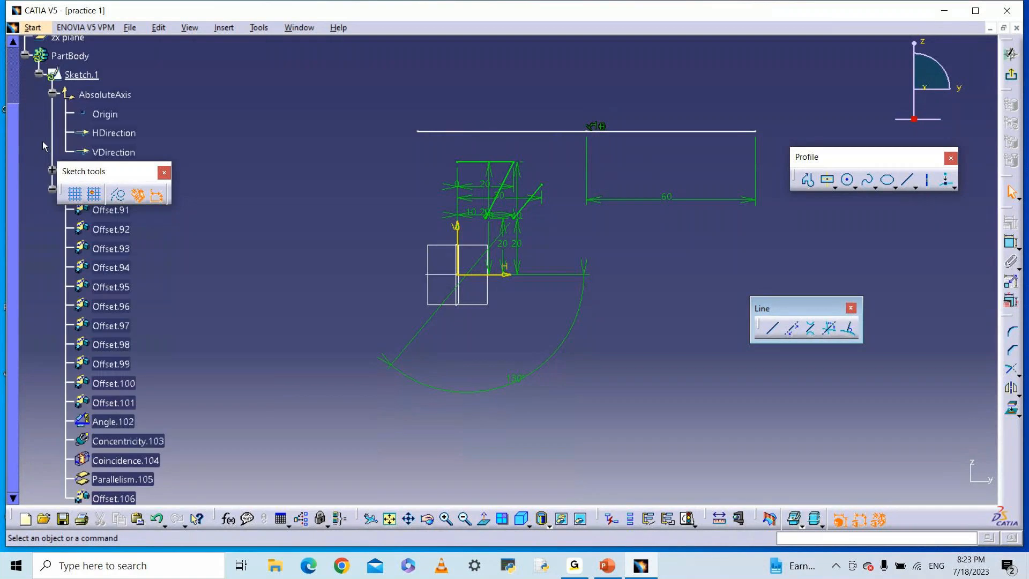
pyautogui.scroll(-3, 91, 333)
pyautogui.scroll(7, 106, 397)
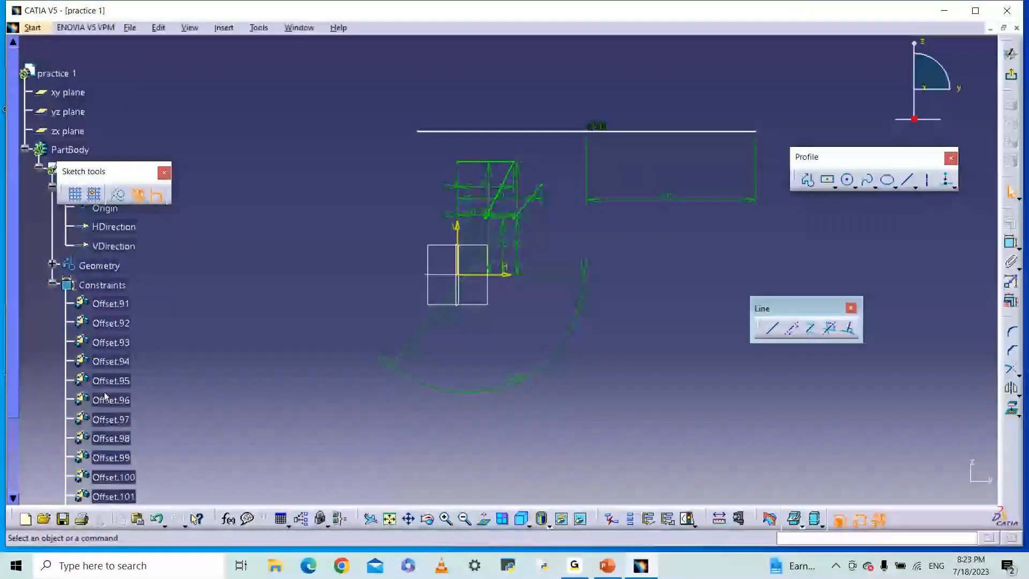
# Look through the constraints of Sketch.1 in the specification tree and expand its Geometry list.
pyautogui.scroll(-3, 106, 396)
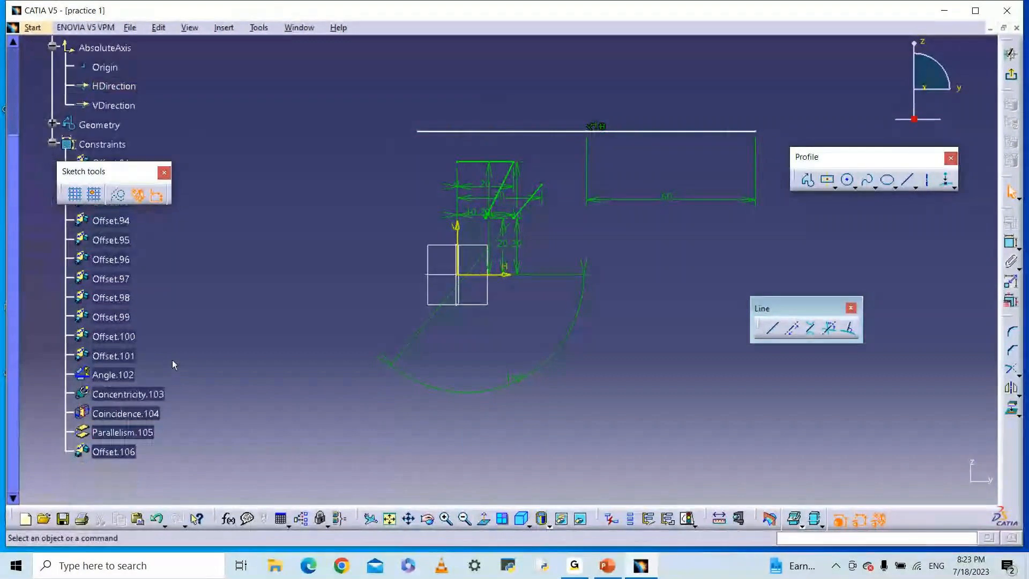
pyautogui.scroll(3, 83, 267)
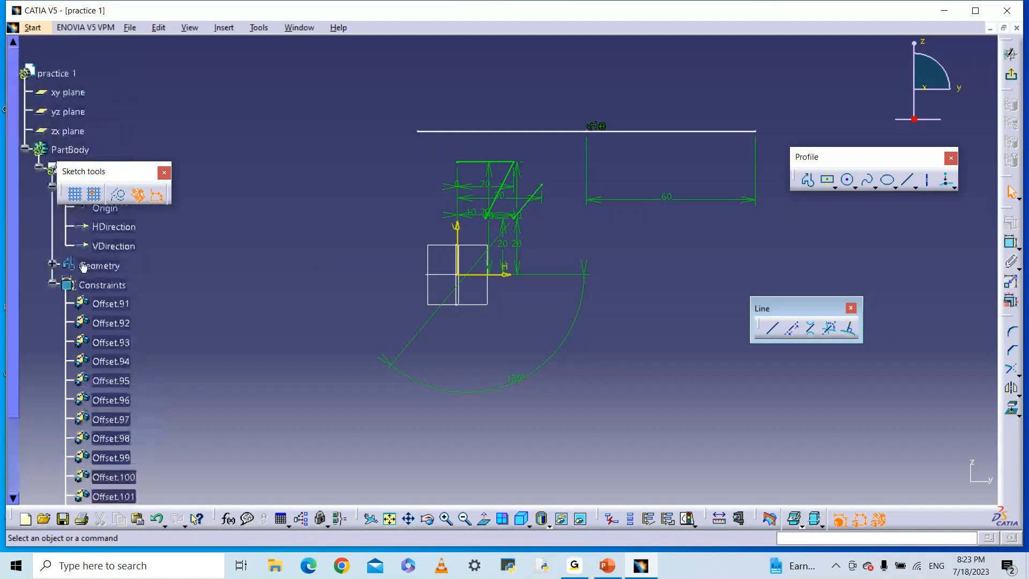
pyautogui.scroll(-3, 214, 213)
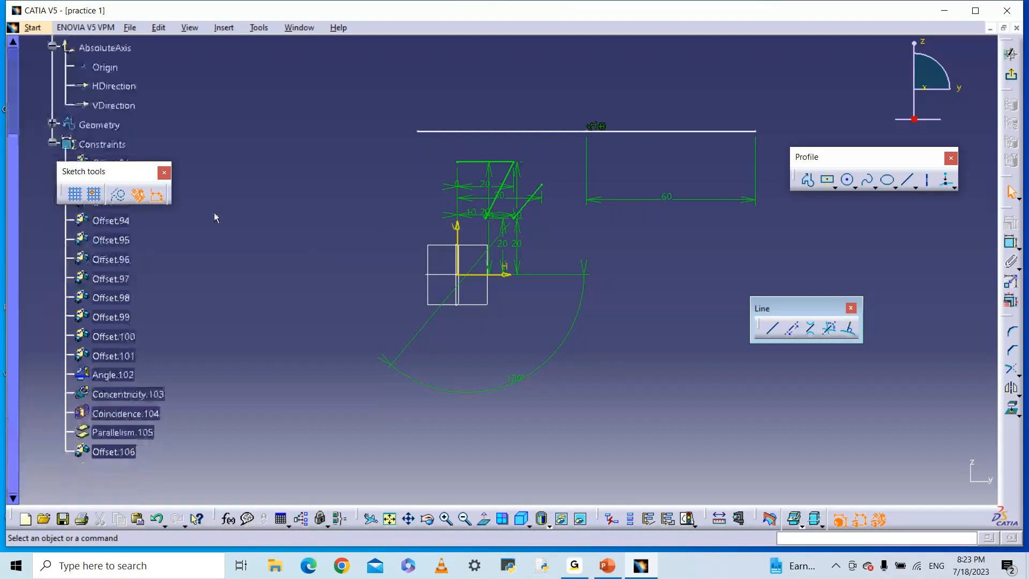
pyautogui.scroll(1, 214, 213)
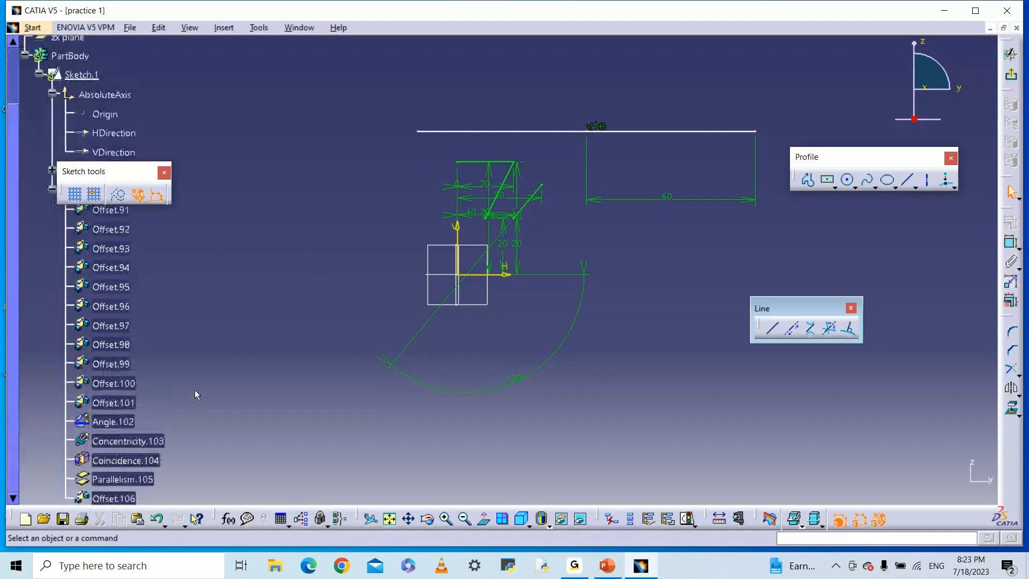
pyautogui.scroll(3, 156, 279)
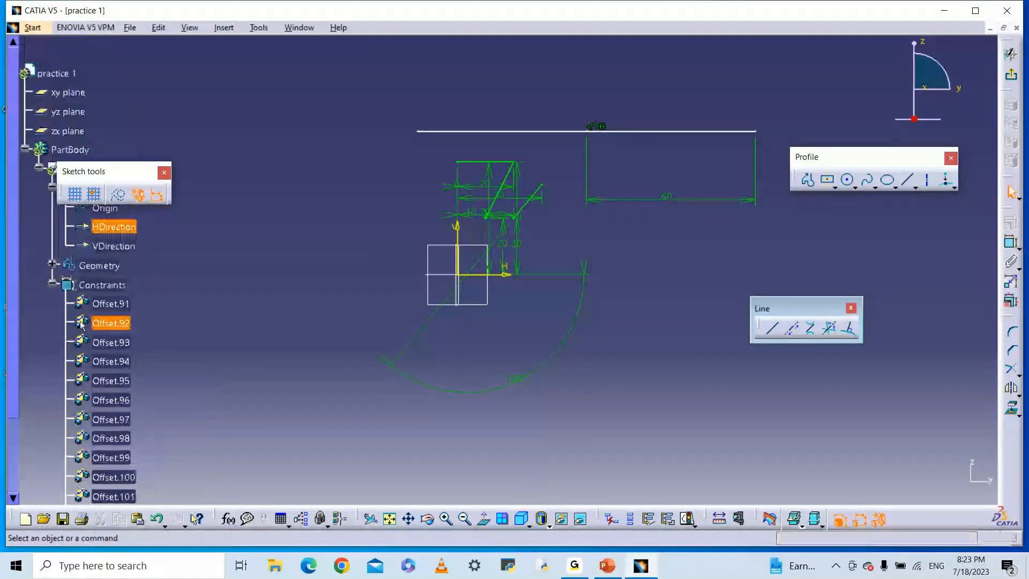
pyautogui.click(52, 264)
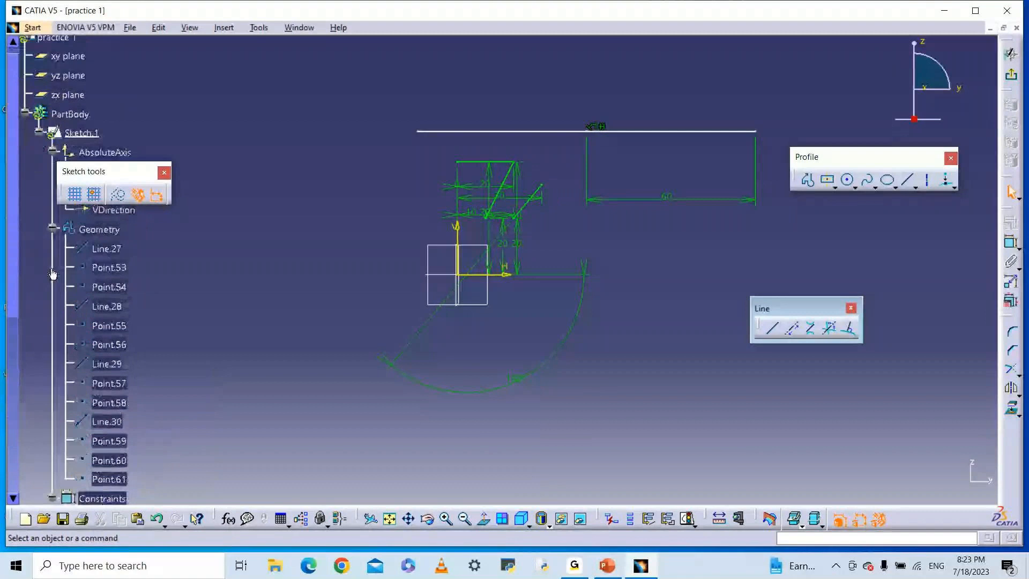
# Open the definition of the symmetrical line, Line.30, to review its end points, length and angle, and close it.
pyautogui.click(117, 421)
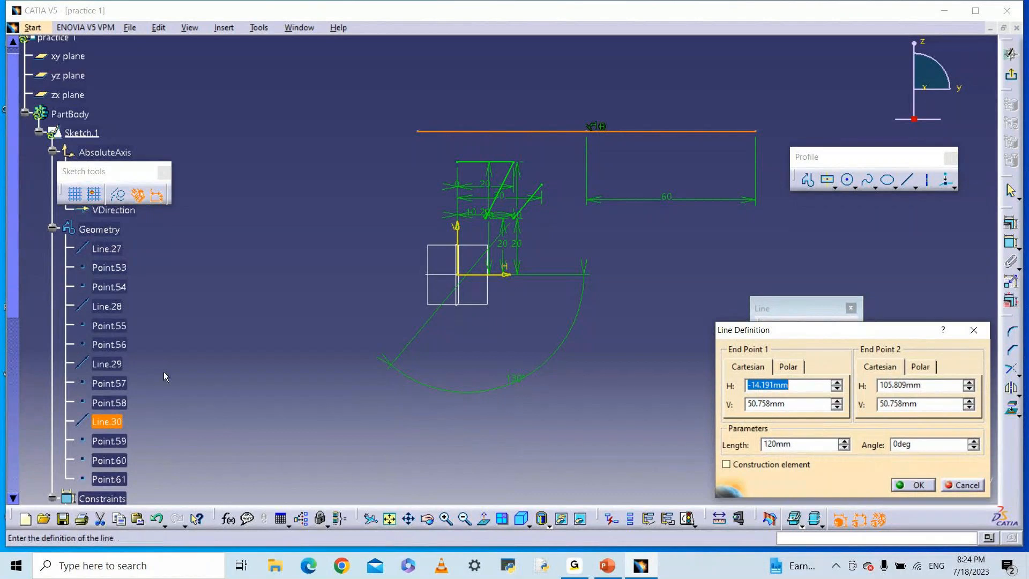
pyautogui.click(950, 316)
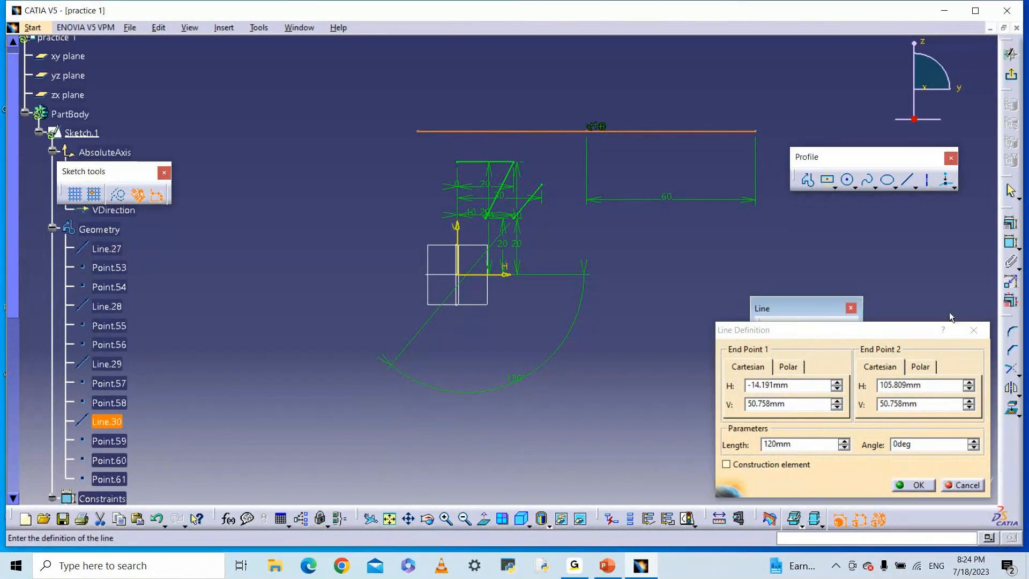
pyautogui.click(972, 331)
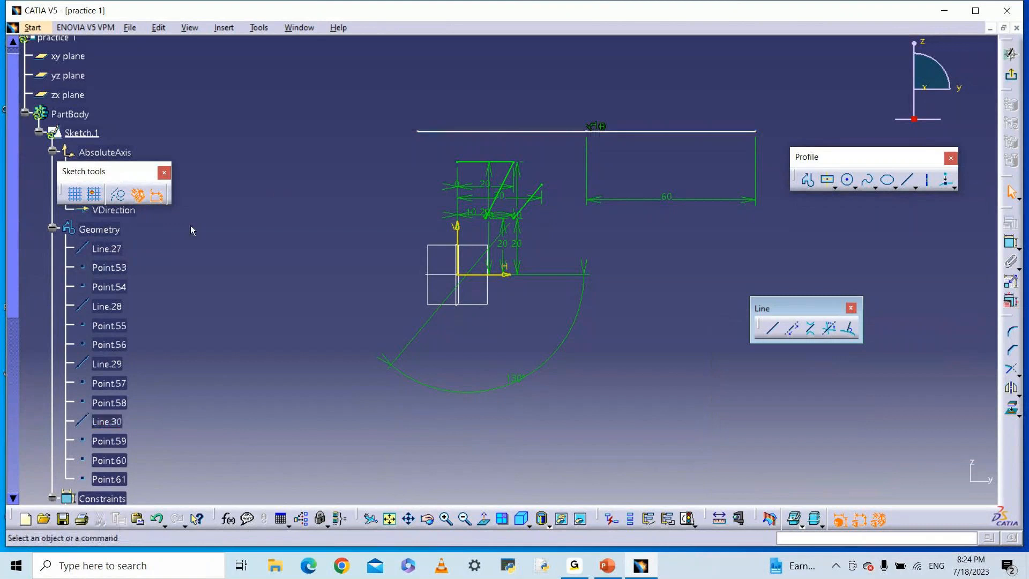
pyautogui.doubleClick(535, 132)
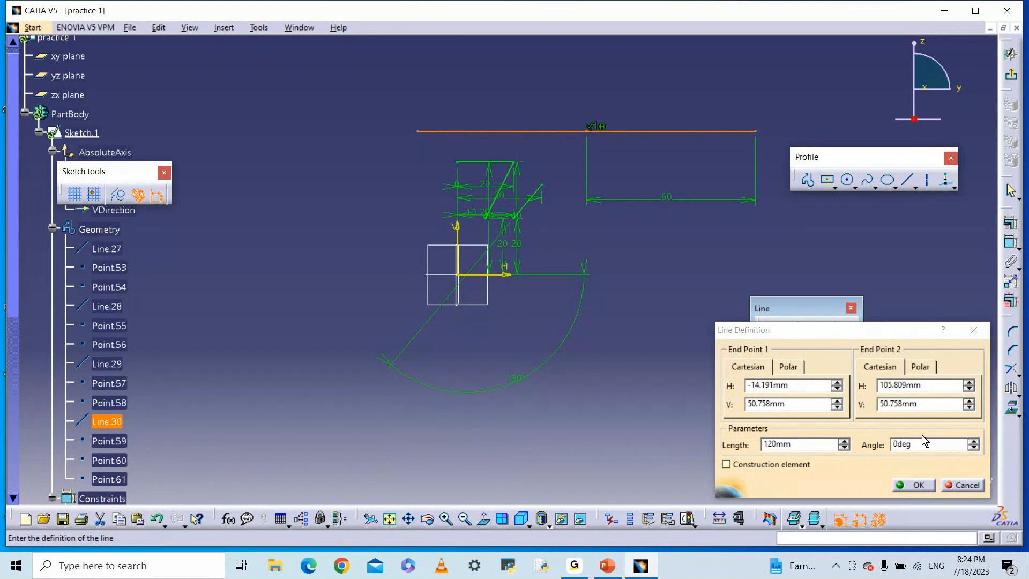
pyautogui.click(913, 484)
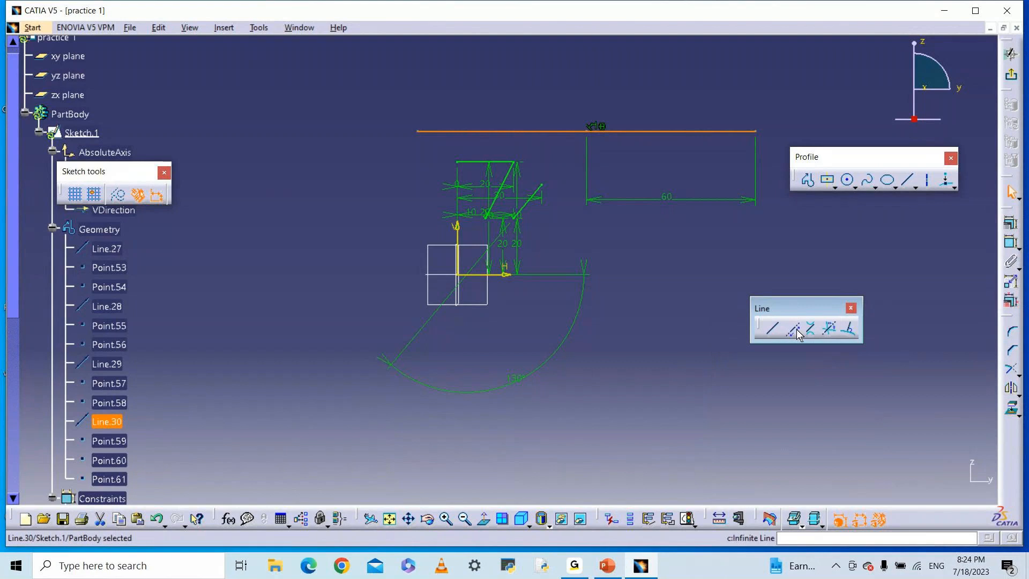
# Draw a horizontal infinite line a short distance above the H axis.
pyautogui.click(577, 569)
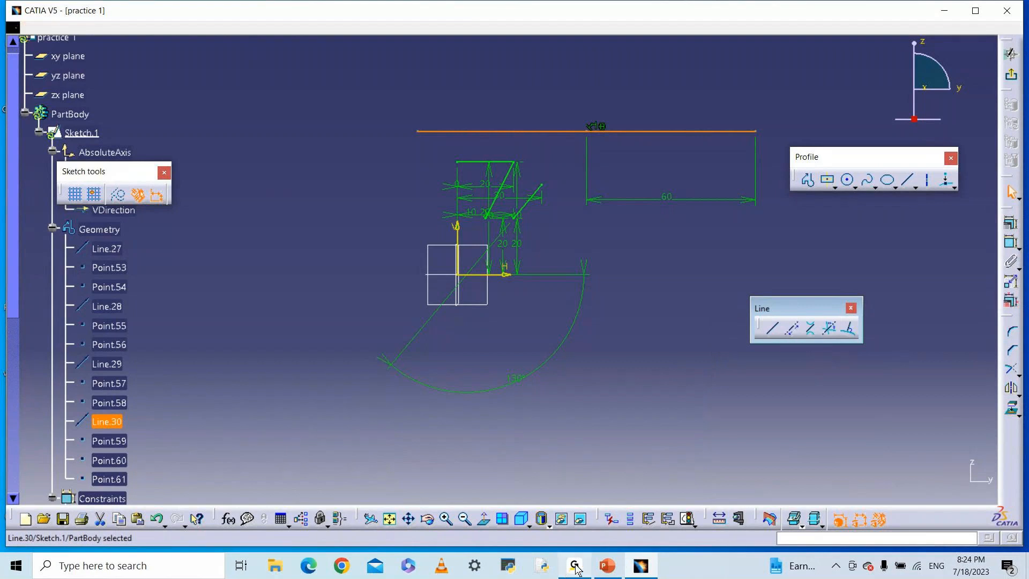
pyautogui.click(641, 565)
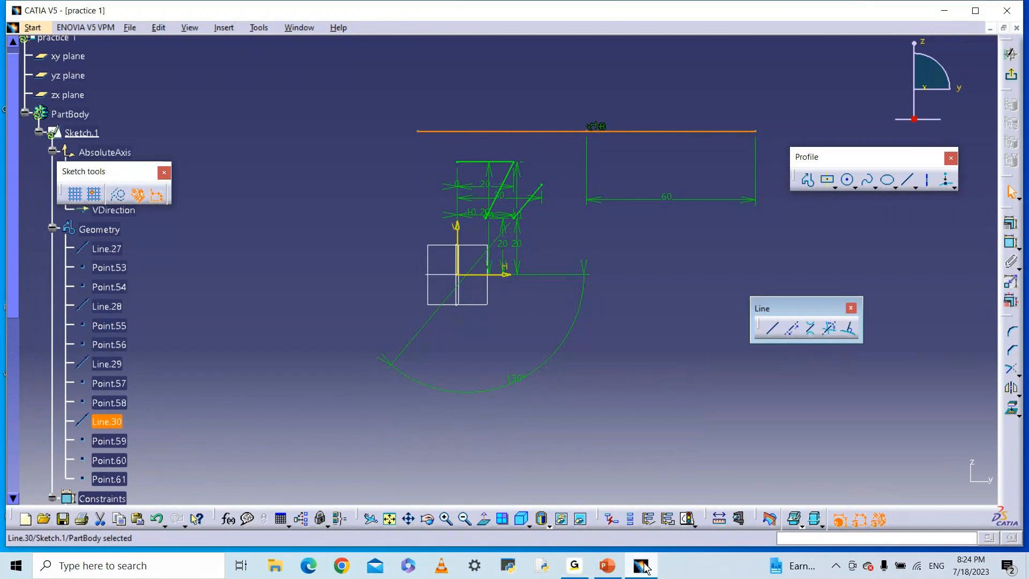
pyautogui.click(795, 329)
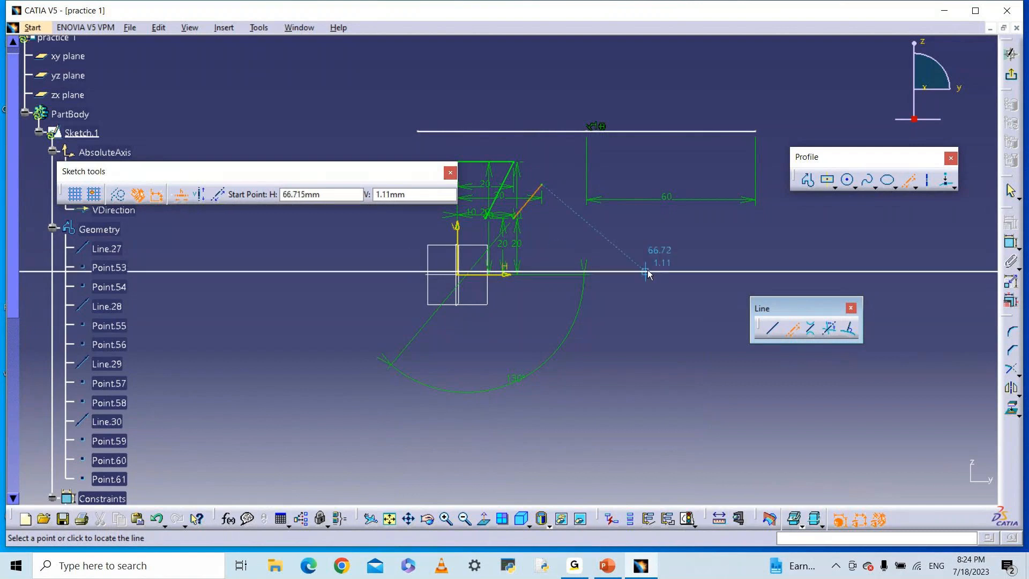
pyautogui.click(651, 237)
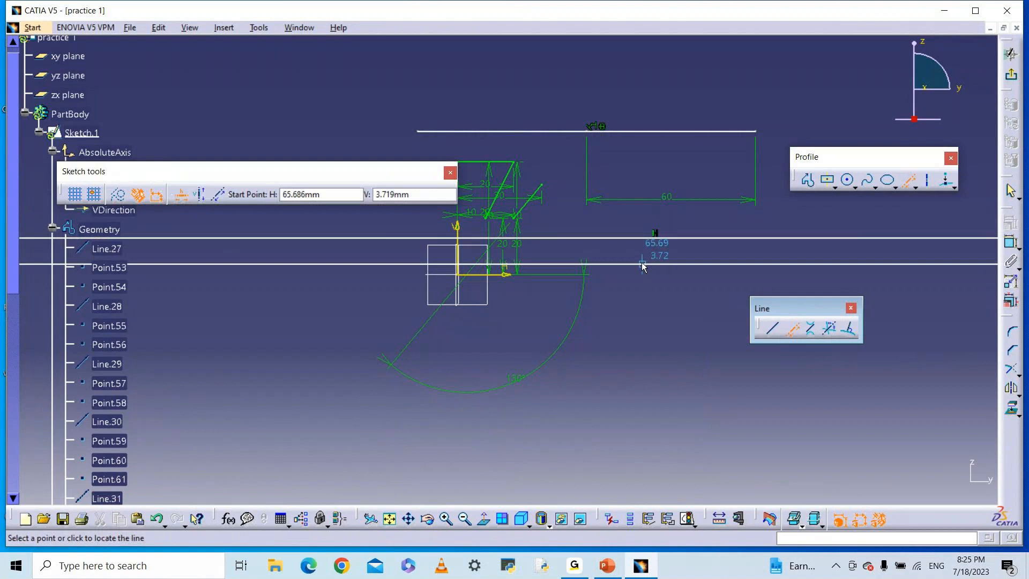
# Draw an infinite line through two points, starting freehand below and left of the origin, with its end point at H 10 mm, V 10 mm.
pyautogui.click(201, 197)
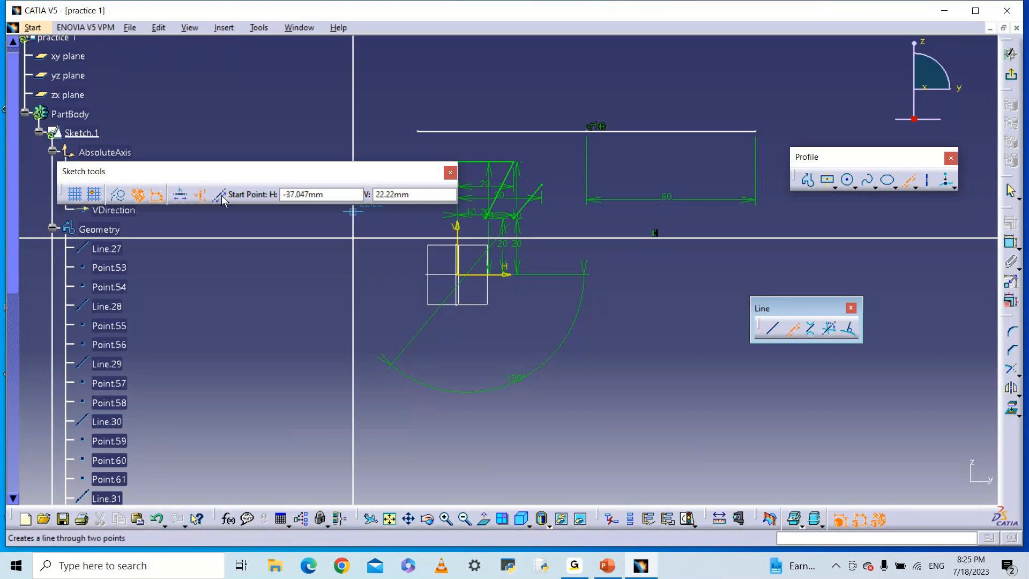
pyautogui.click(222, 199)
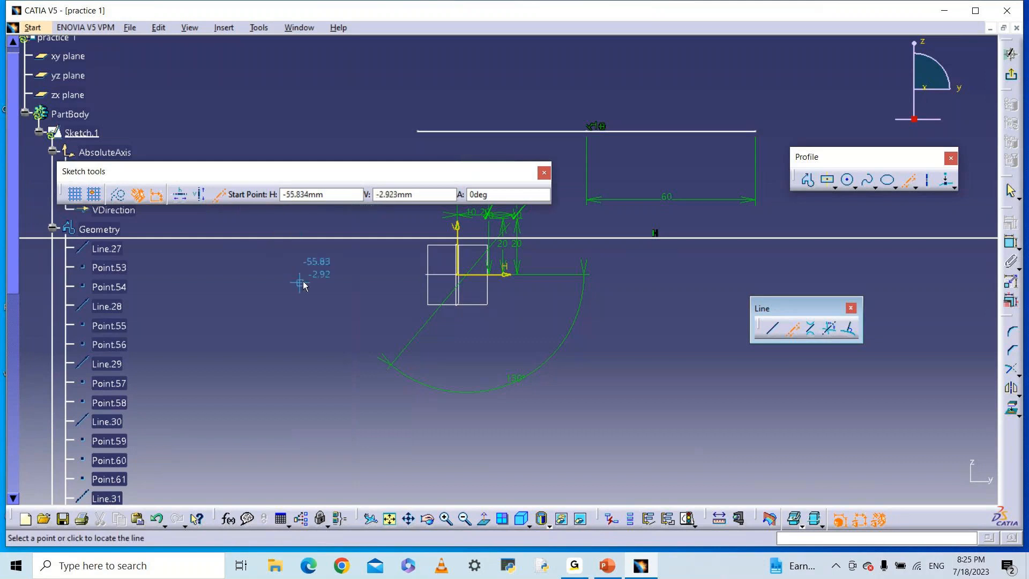
pyautogui.click(279, 323)
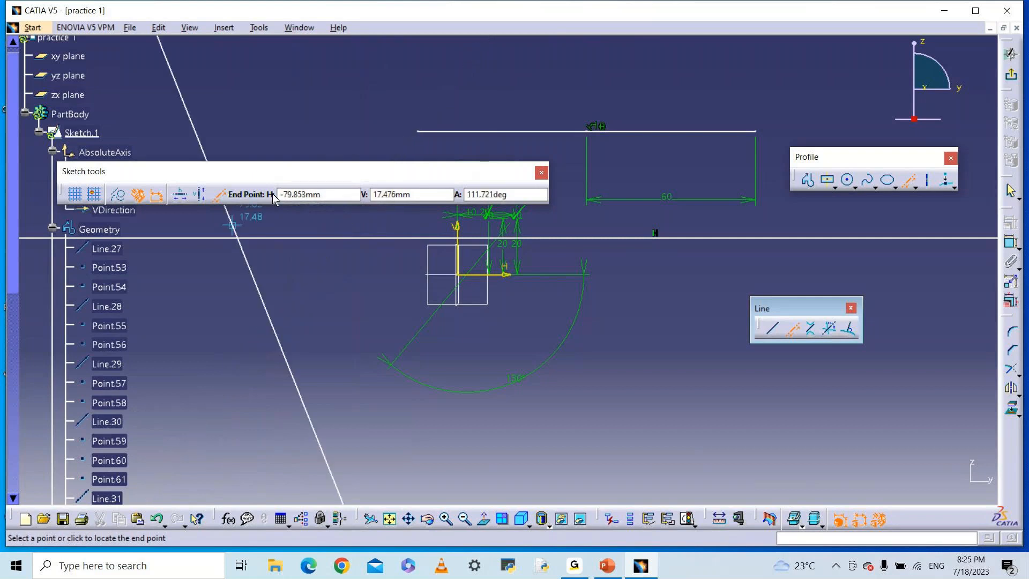
pyautogui.doubleClick(321, 196)
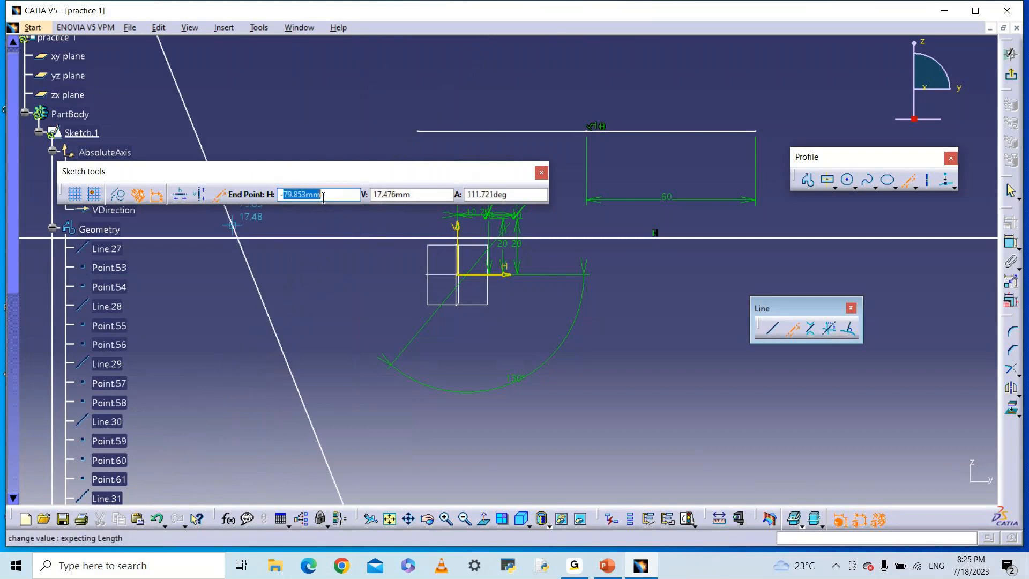
pyautogui.press('BackSpace')
pyautogui.press('BackSpace')
pyautogui.write('10')
pyautogui.press('Tab')
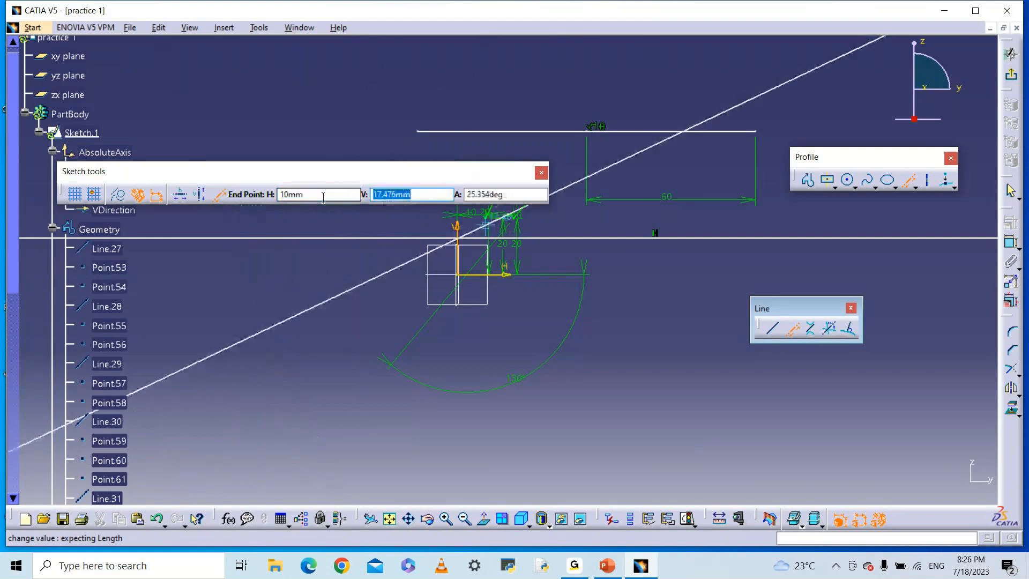
pyautogui.write('10')
pyautogui.press('Return')
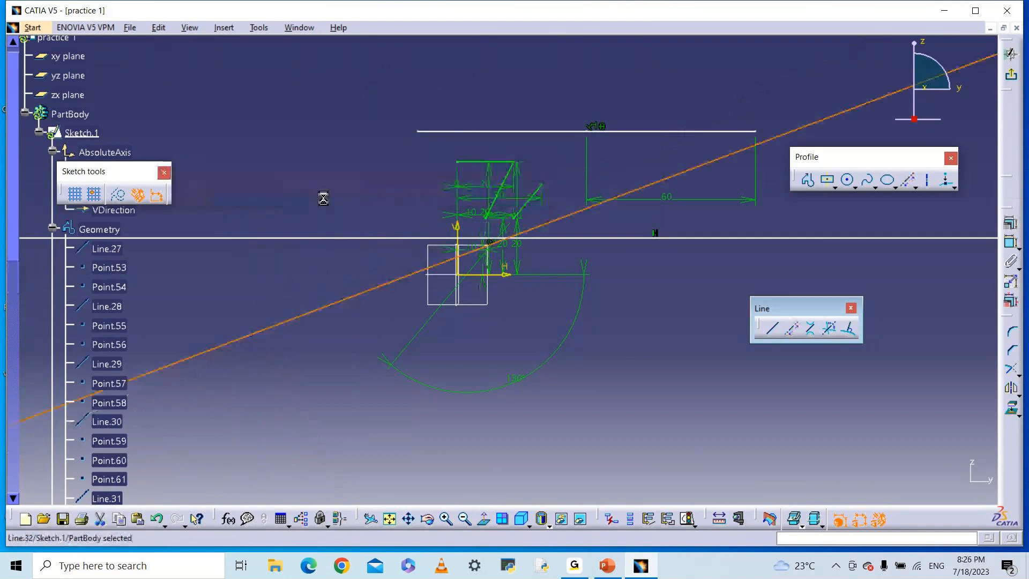
pyautogui.click(282, 381)
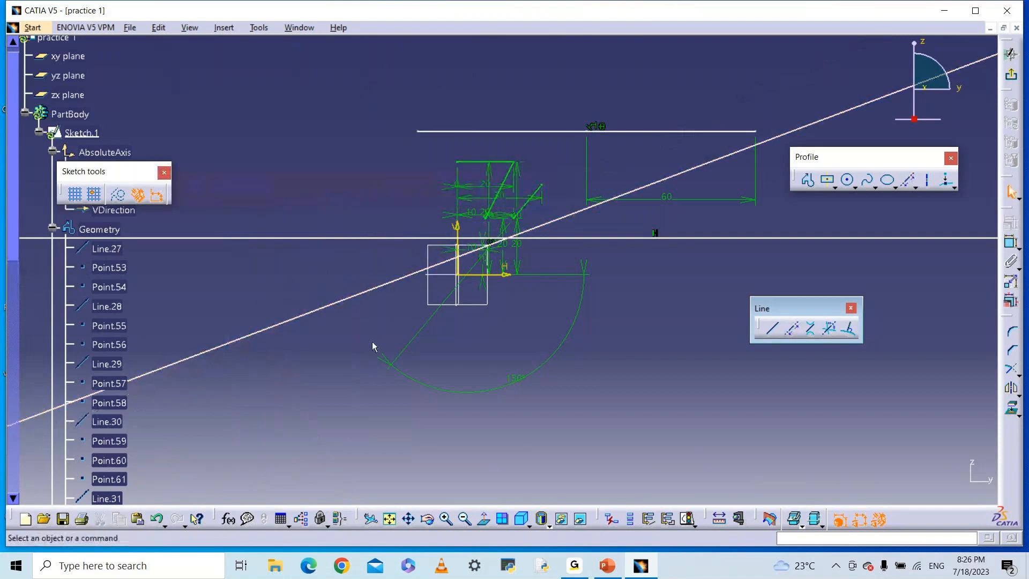
# Examine the sloped infinite line's end point near the origin, with its offset dimensions and concentricity constraint.
pyautogui.moveTo(374, 347)
pyautogui.keyDown('ctrl'); pyautogui.mouseDown(button='middle')
pyautogui.moveTo(369, 226)
pyautogui.moveTo(392, 153)
pyautogui.moveTo(329, 275)
pyautogui.mouseUp(button='middle'); pyautogui.keyUp('ctrl')
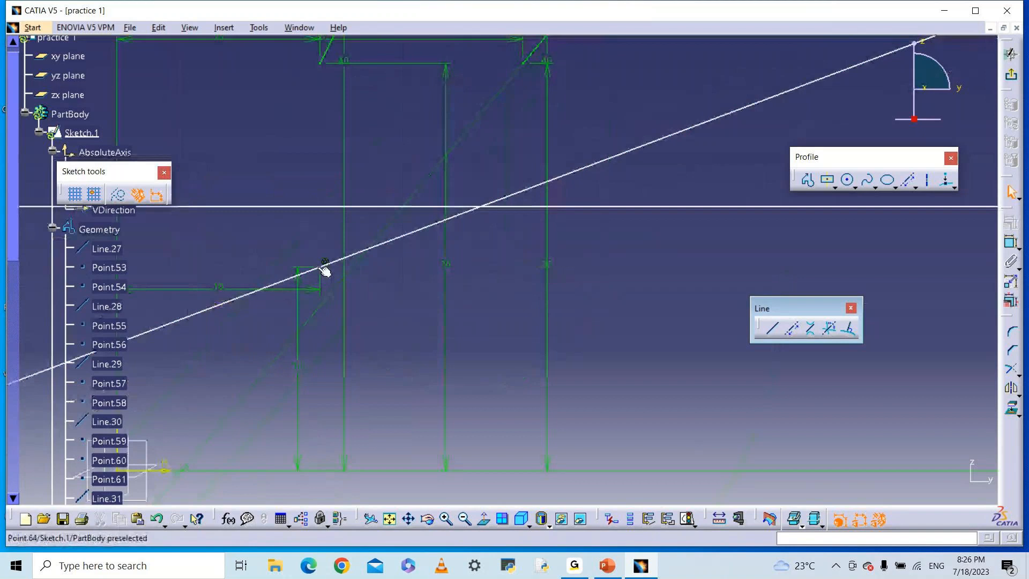
pyautogui.moveTo(326, 271)
pyautogui.keyDown('ctrl'); pyautogui.mouseDown(button='middle')
pyautogui.moveTo(433, 385)
pyautogui.moveTo(427, 322)
pyautogui.mouseUp(button='middle'); pyautogui.keyUp('ctrl')
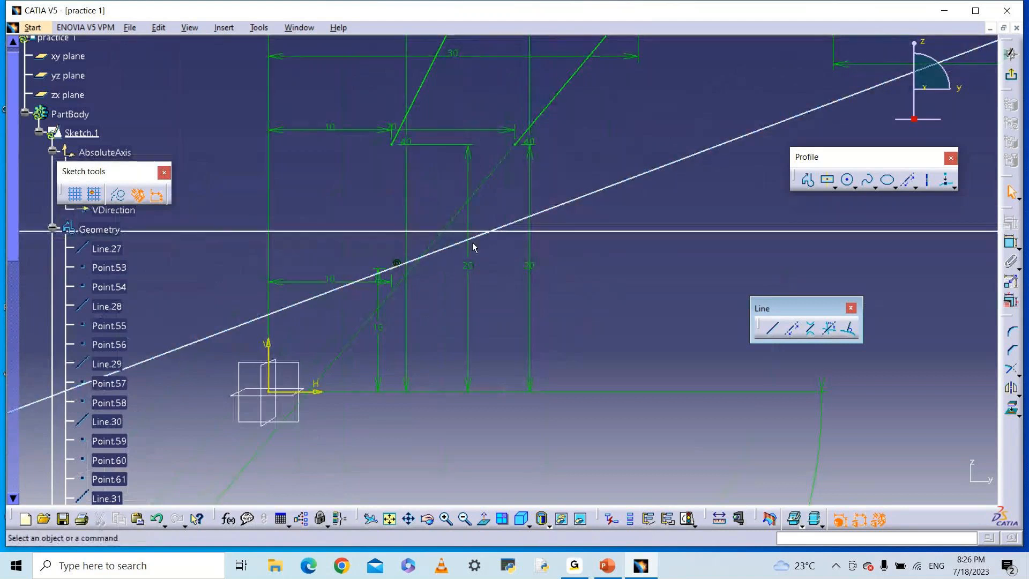
pyautogui.click(421, 259)
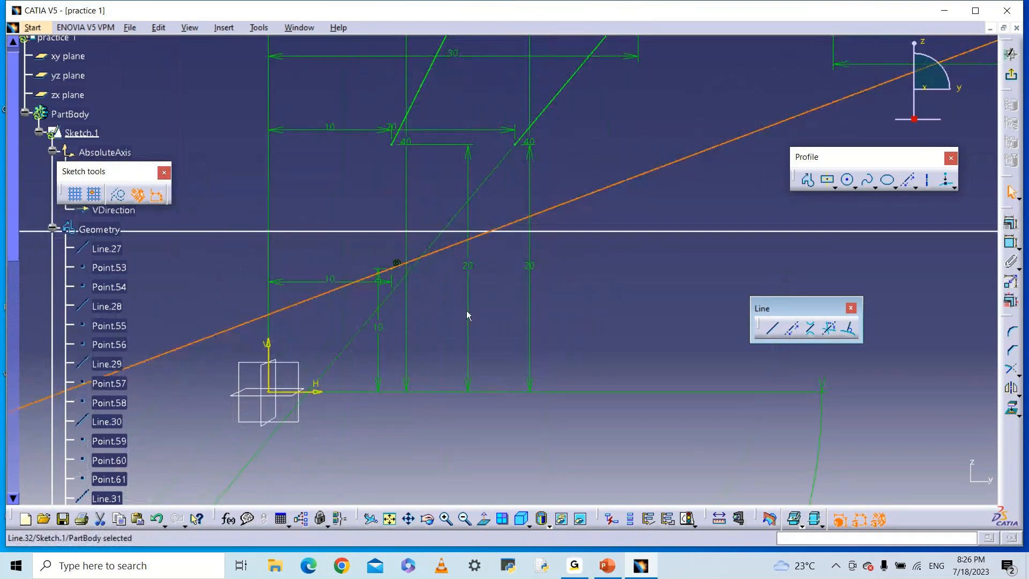
pyautogui.middleClick(524, 307)
pyautogui.click(524, 307)
pyautogui.moveTo(523, 307)
pyautogui.mouseDown(button='middle')
pyautogui.moveTo(540, 565)
pyautogui.moveTo(504, 359)
pyautogui.moveTo(385, 267)
pyautogui.mouseUp(button='middle')
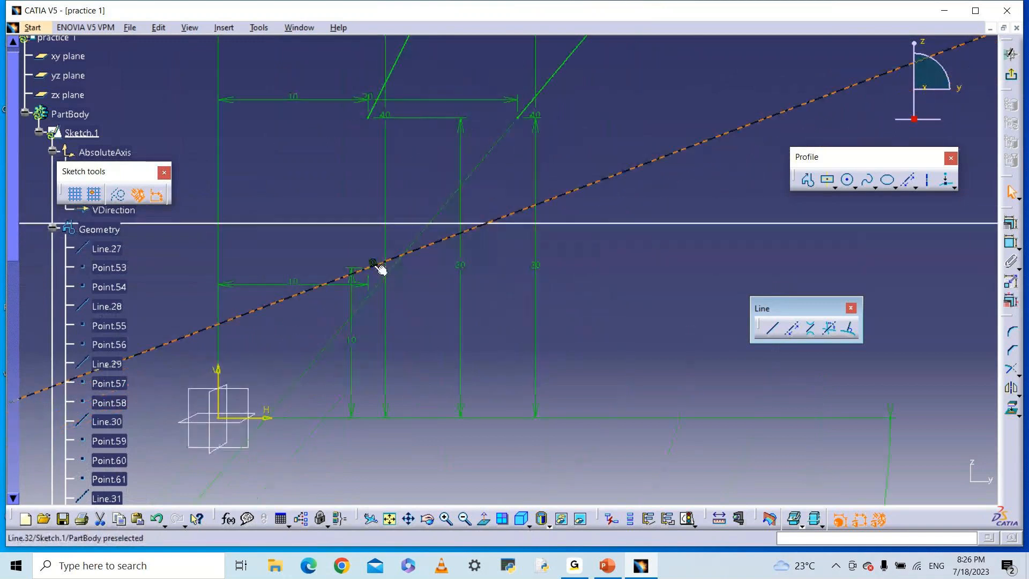
pyautogui.click(374, 265)
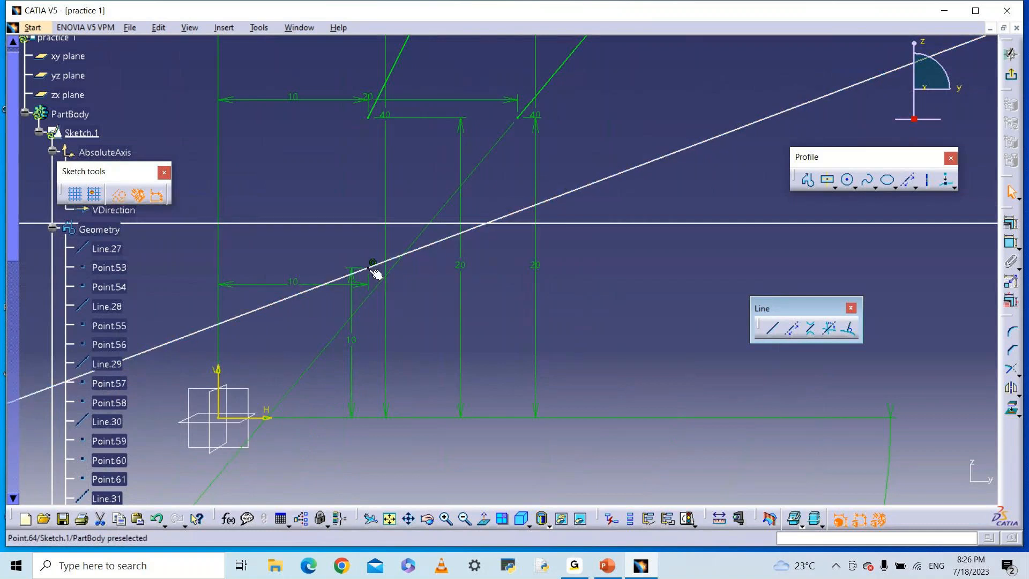
pyautogui.click(374, 267)
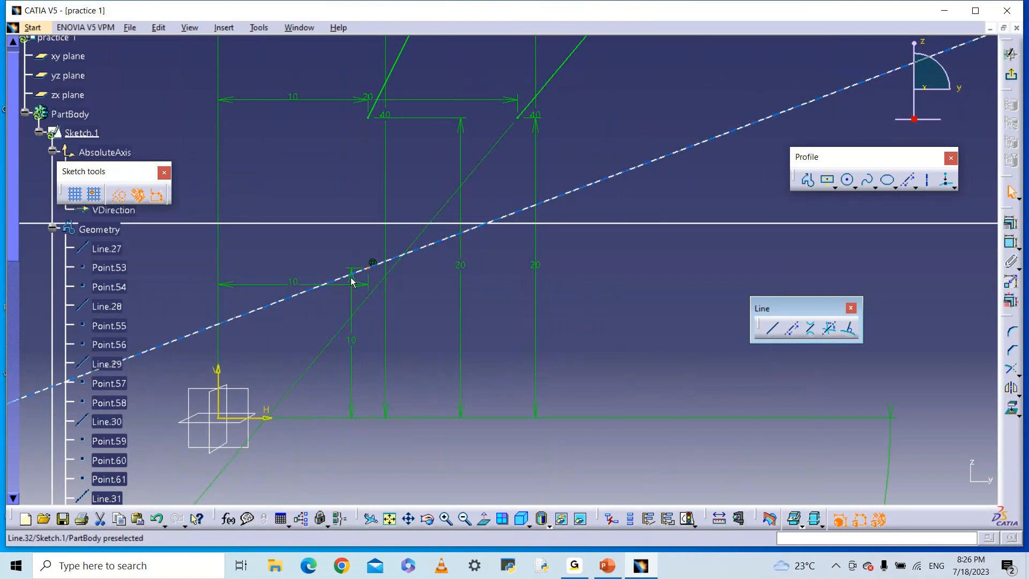
# Delete the sloped infinite line.
pyautogui.rightClick(414, 251)
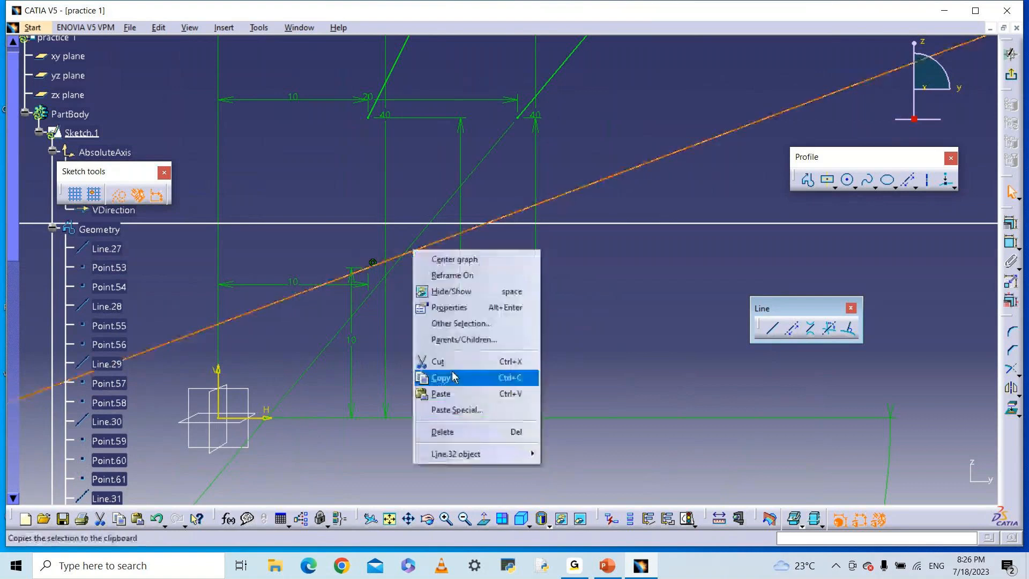
pyautogui.click(448, 432)
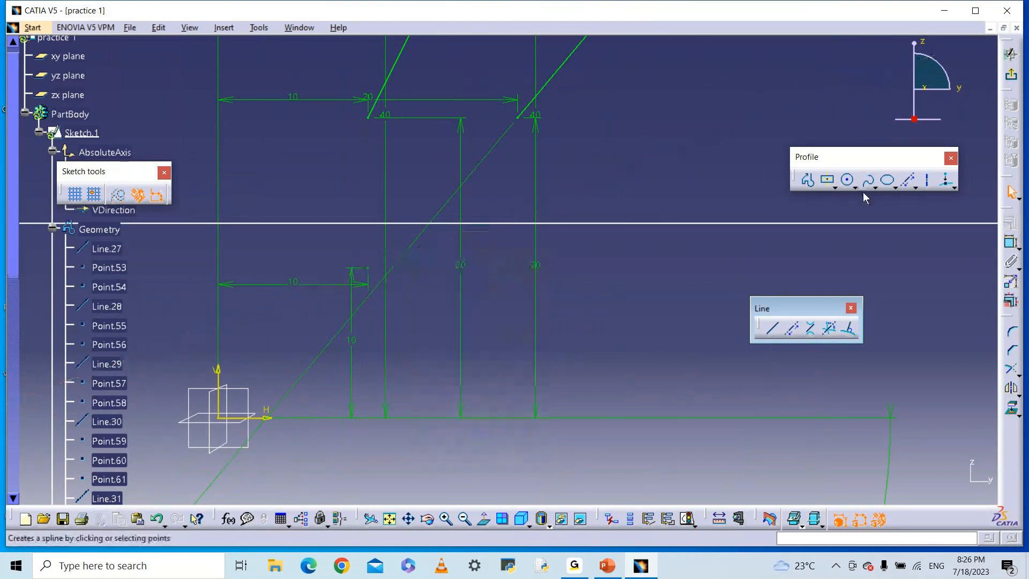
# Draw an infinite line through two points, with start point H 20 mm, V 10 mm and end point H 40 mm, V 20 mm.
pyautogui.click(792, 328)
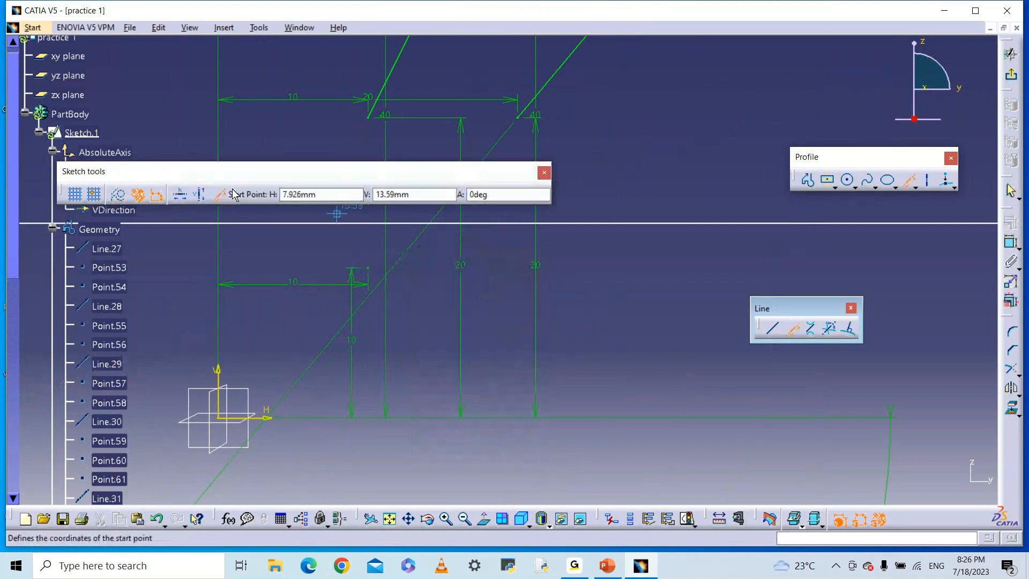
pyautogui.click(328, 195)
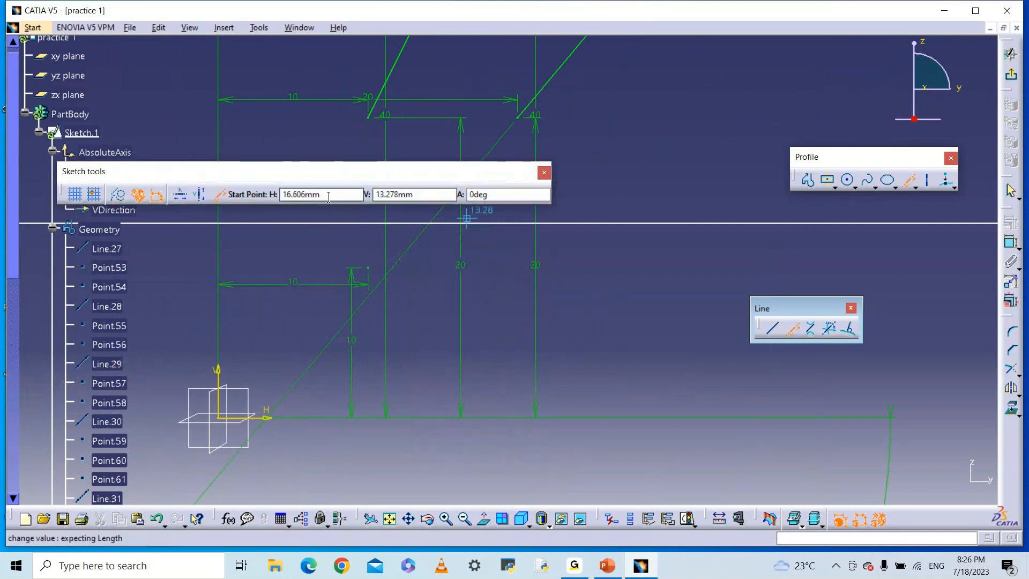
pyautogui.write('20')
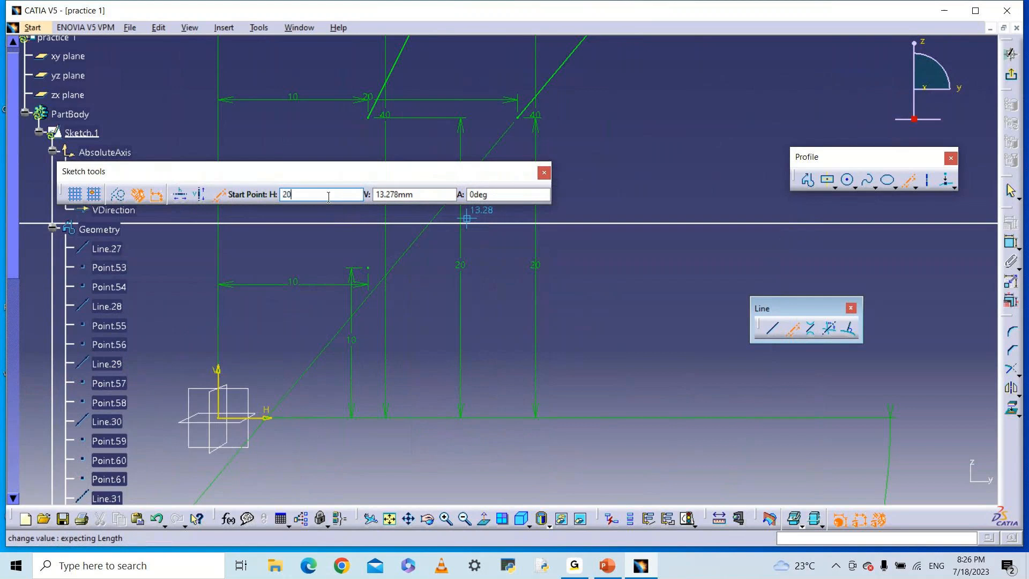
pyautogui.press('Tab')
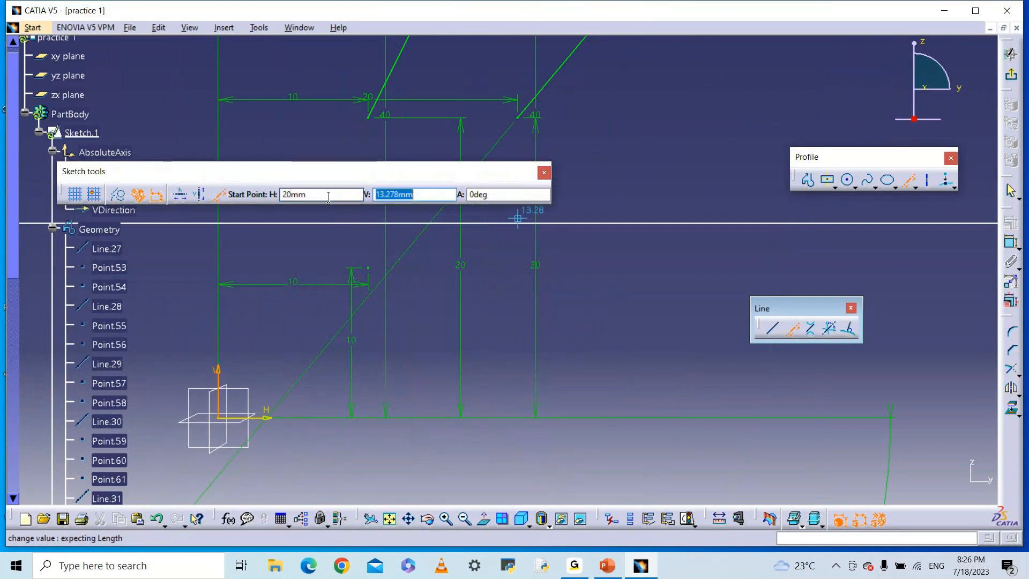
pyautogui.write('10')
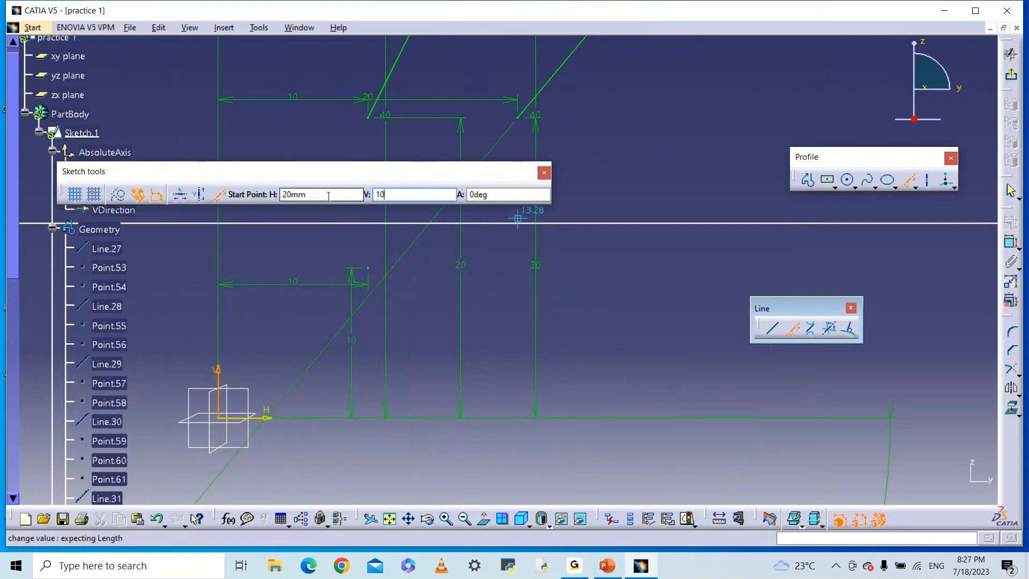
pyautogui.press('Return')
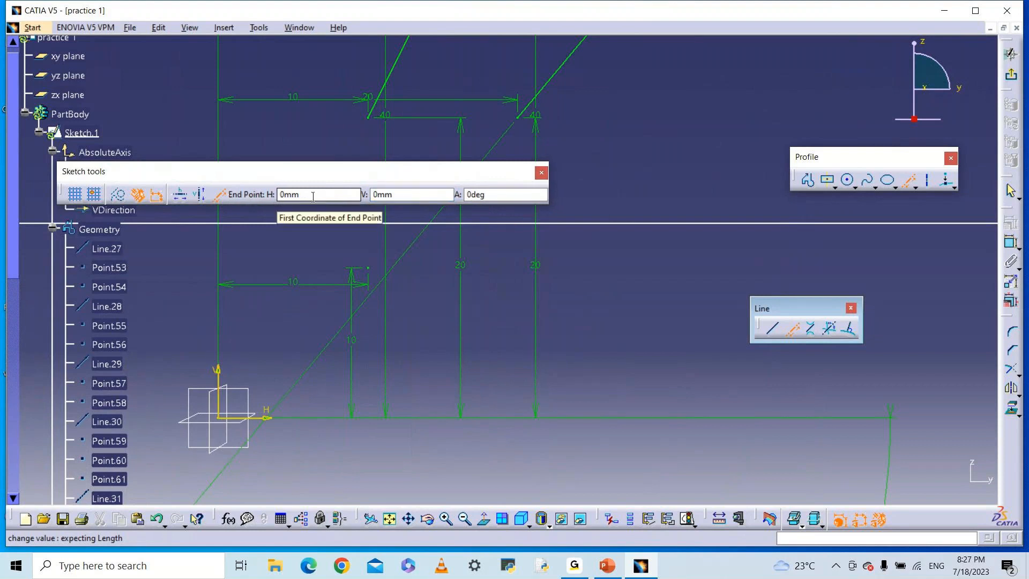
pyautogui.click(313, 196)
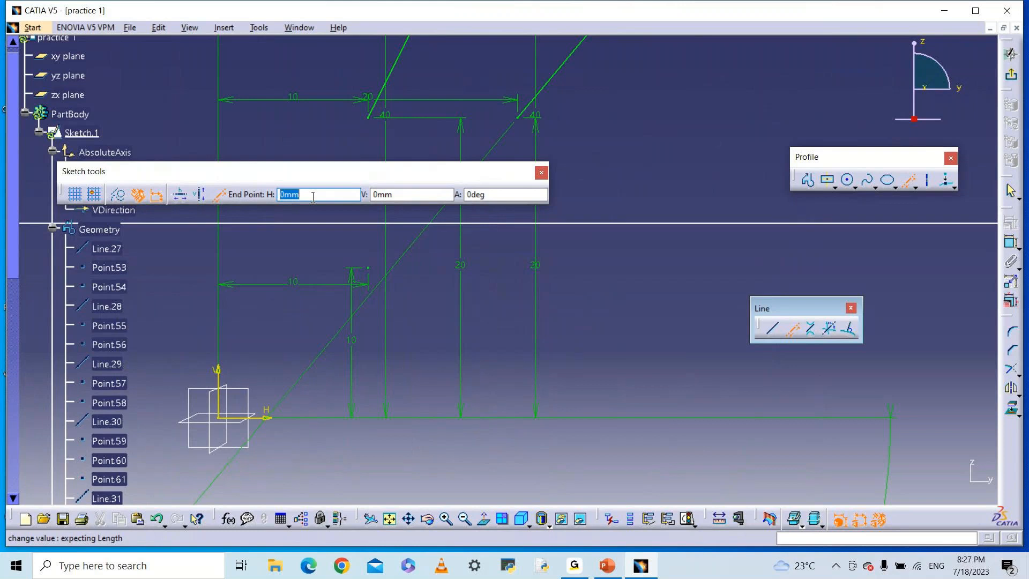
pyautogui.write('40')
pyautogui.press('Tab')
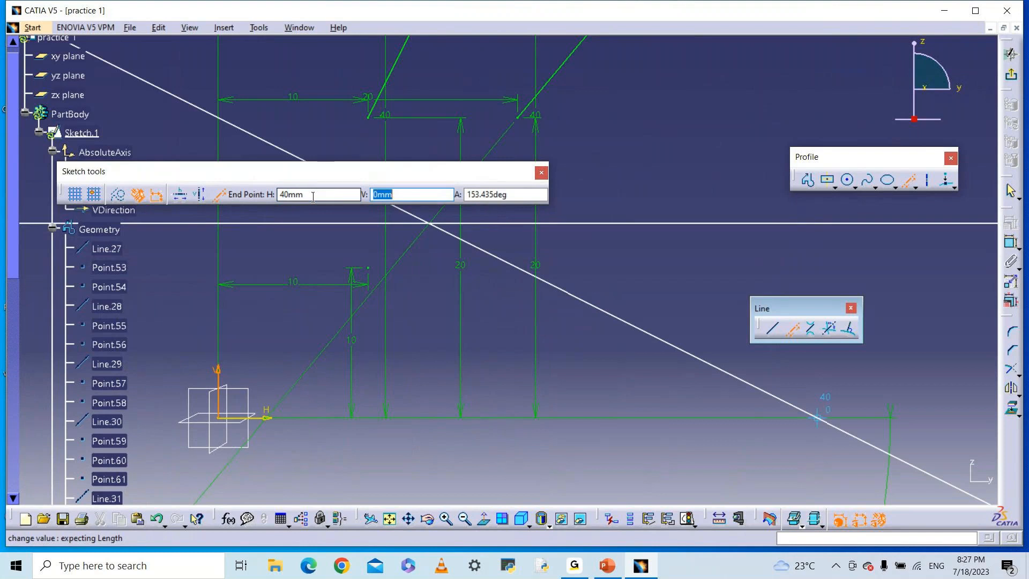
pyautogui.write('20')
pyautogui.press('Return')
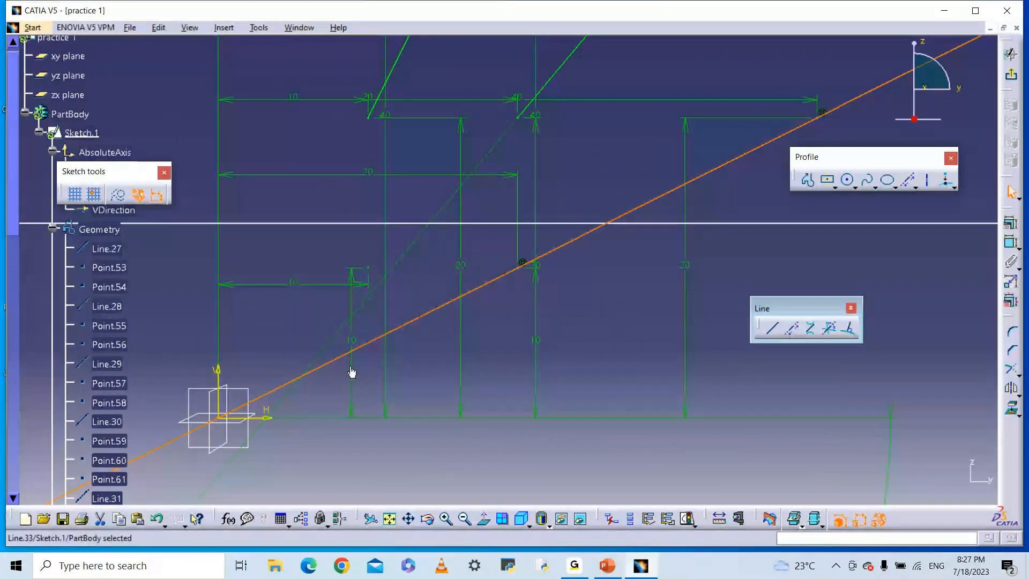
# Spread out the overlapping vertical offset dimensions around the new infinite line's start point, moving the 40 mm and 20 mm ones aside.
pyautogui.moveTo(439, 375)
pyautogui.mouseDown(button='middle')
pyautogui.moveTo(435, 323)
pyautogui.moveTo(452, 306)
pyautogui.mouseUp(button='middle')
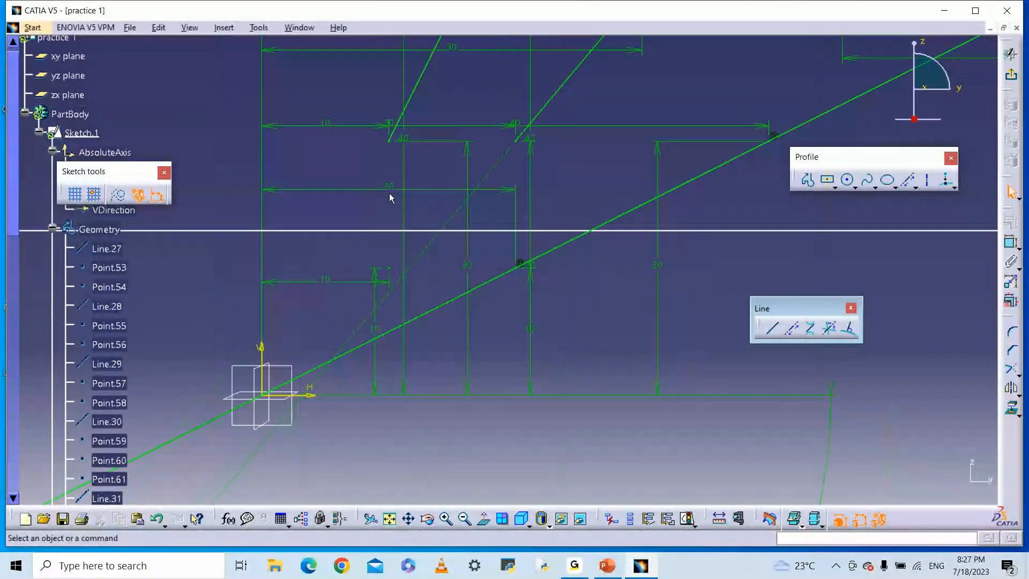
pyautogui.click(390, 194)
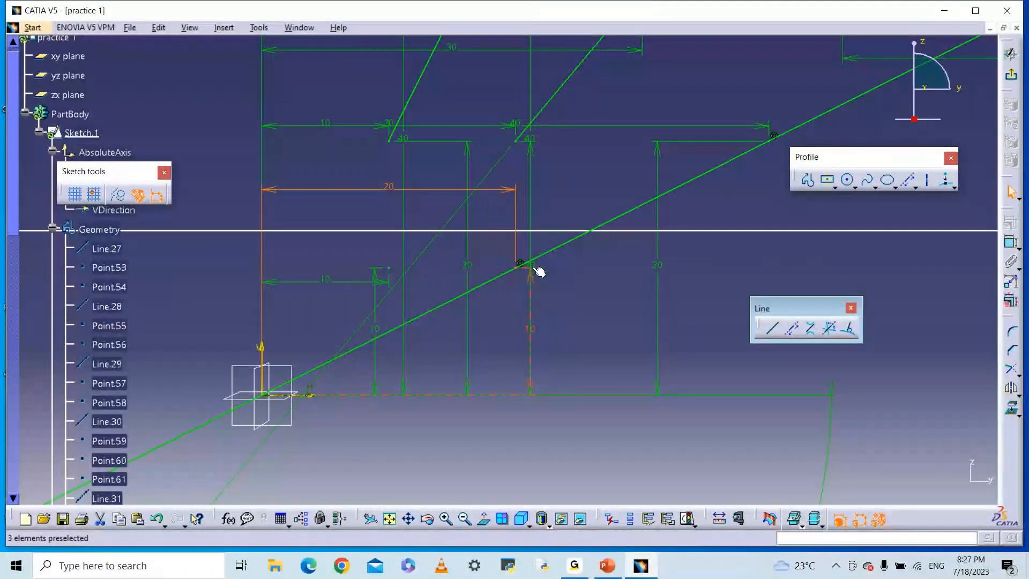
pyautogui.click(537, 270)
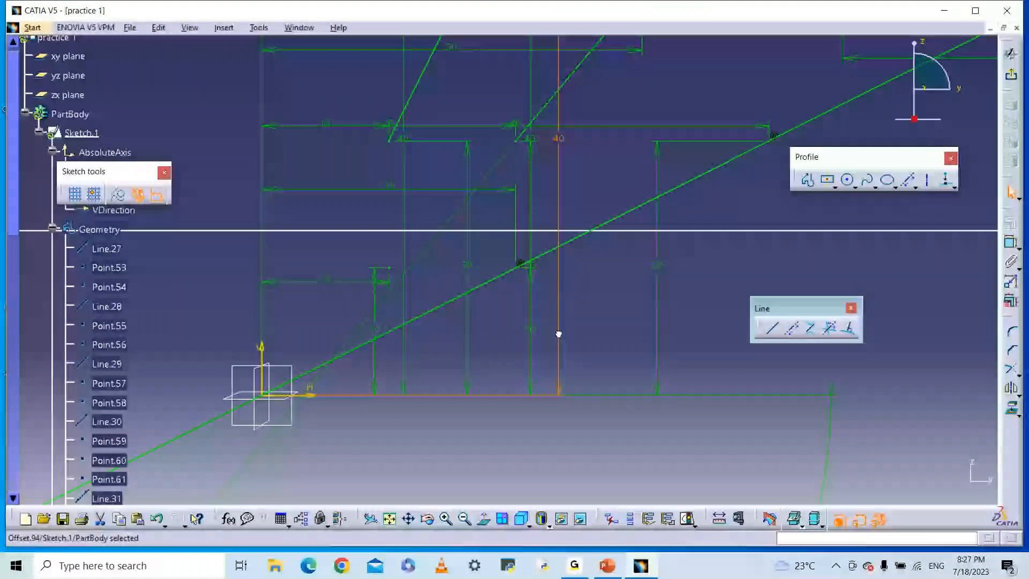
pyautogui.moveTo(533, 332); pyautogui.dragTo(519, 333)
pyautogui.click(531, 330)
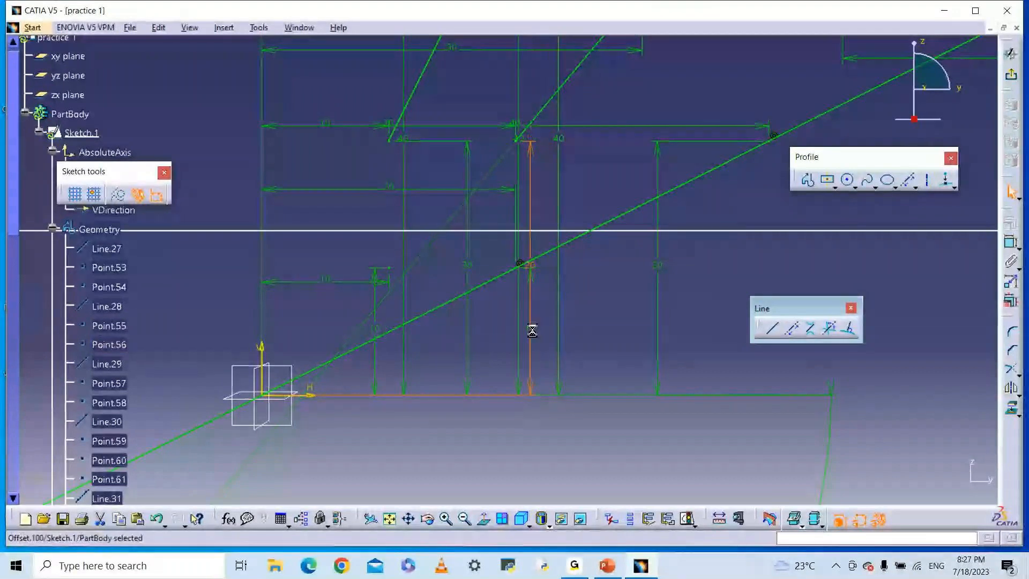
pyautogui.moveTo(533, 331); pyautogui.dragTo(560, 333)
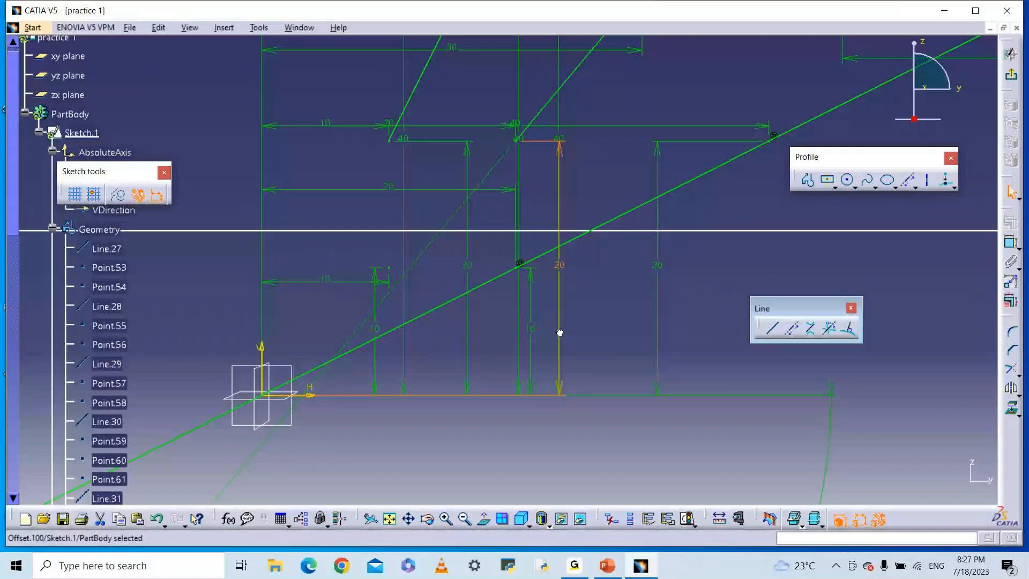
pyautogui.moveTo(559, 333); pyautogui.dragTo(589, 331)
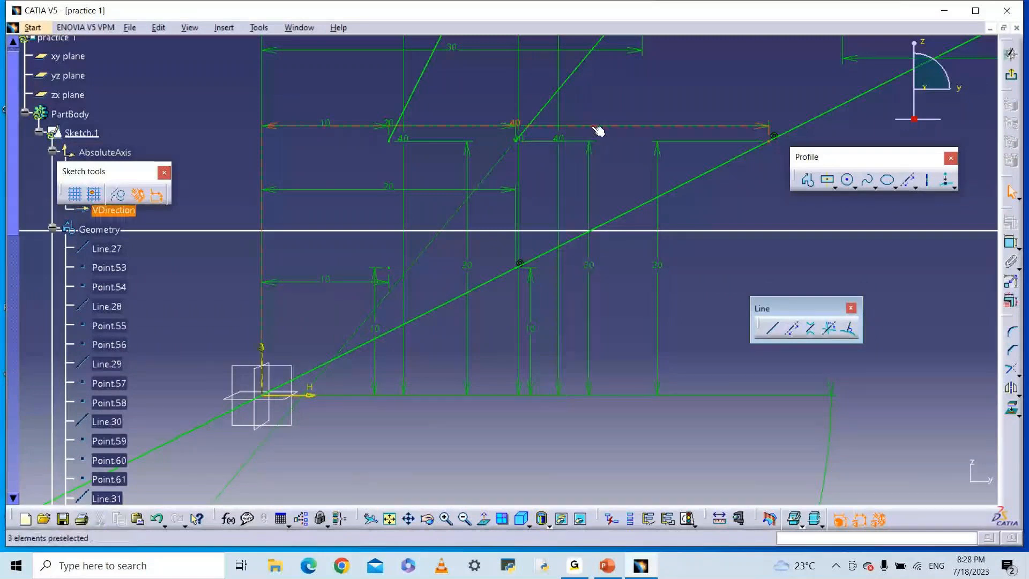
# Move the 40 mm horizontal offset dimension of the infinite line's end point below the H axis.
pyautogui.click(593, 128)
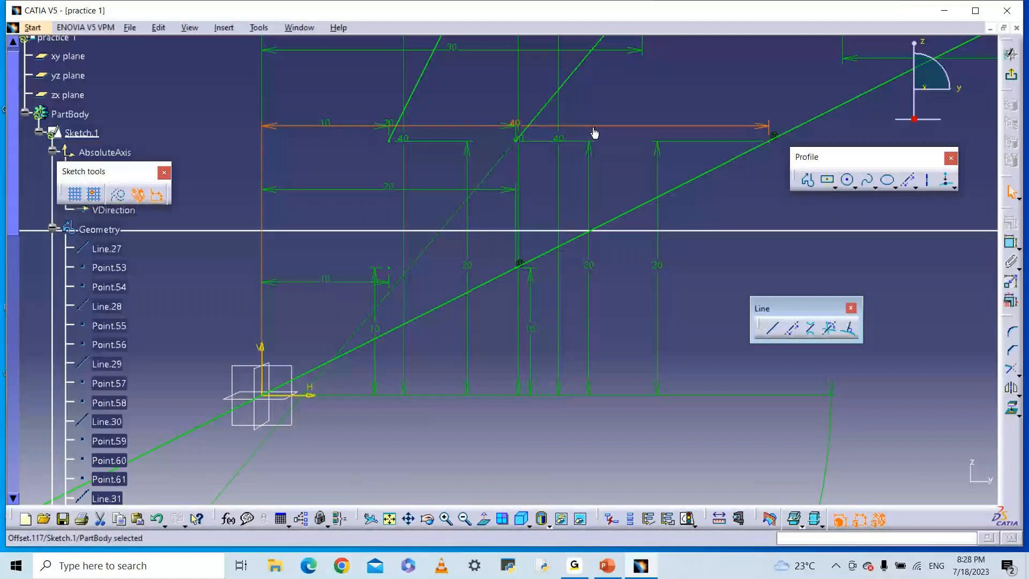
pyautogui.doubleClick(594, 127)
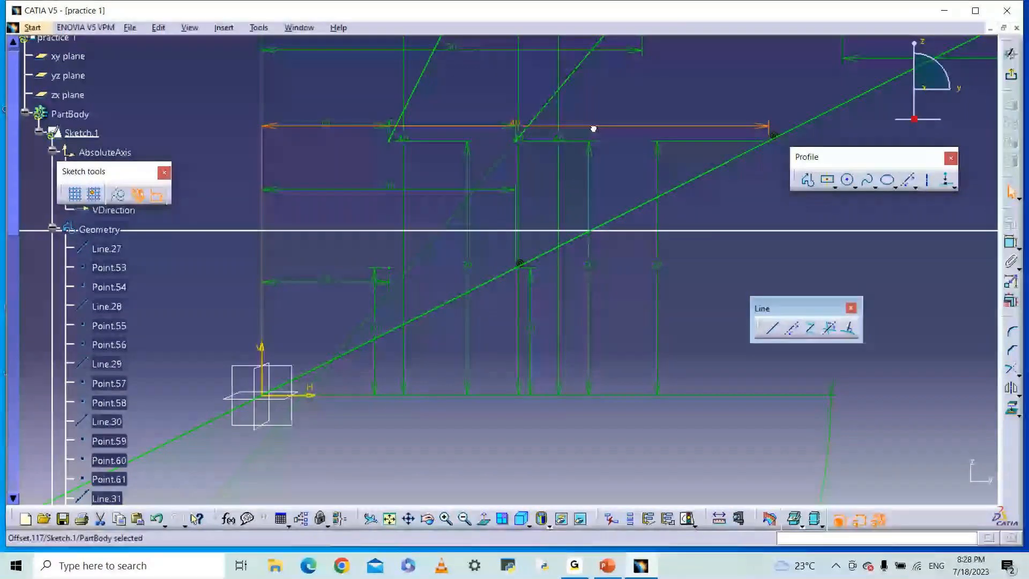
pyautogui.moveTo(593, 129); pyautogui.dragTo(593, 445)
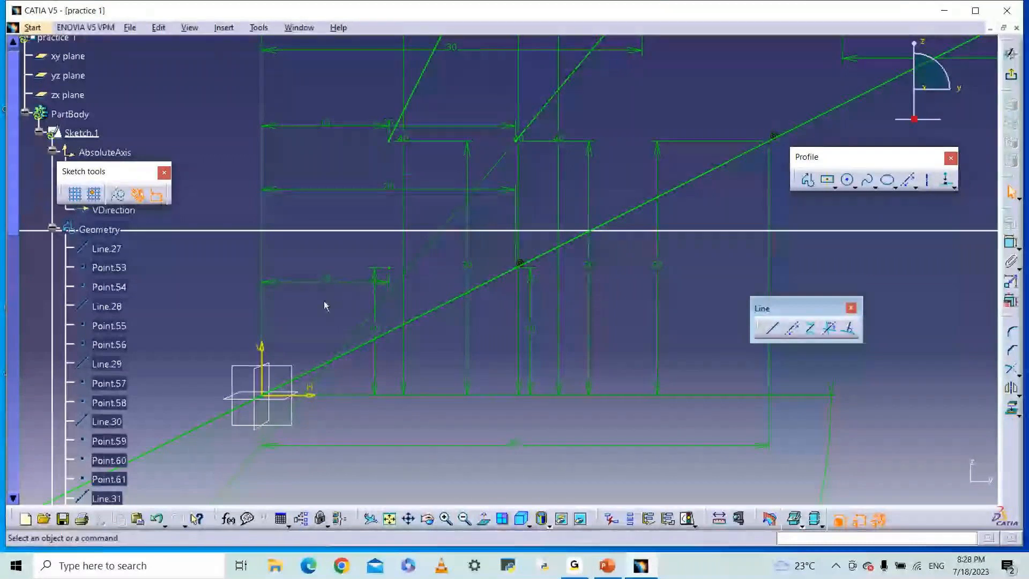
# Delete the finite lines with their points and dimensions from the sketch, keeping the two infinite lines.
pyautogui.click(390, 519)
pyautogui.click(390, 519)
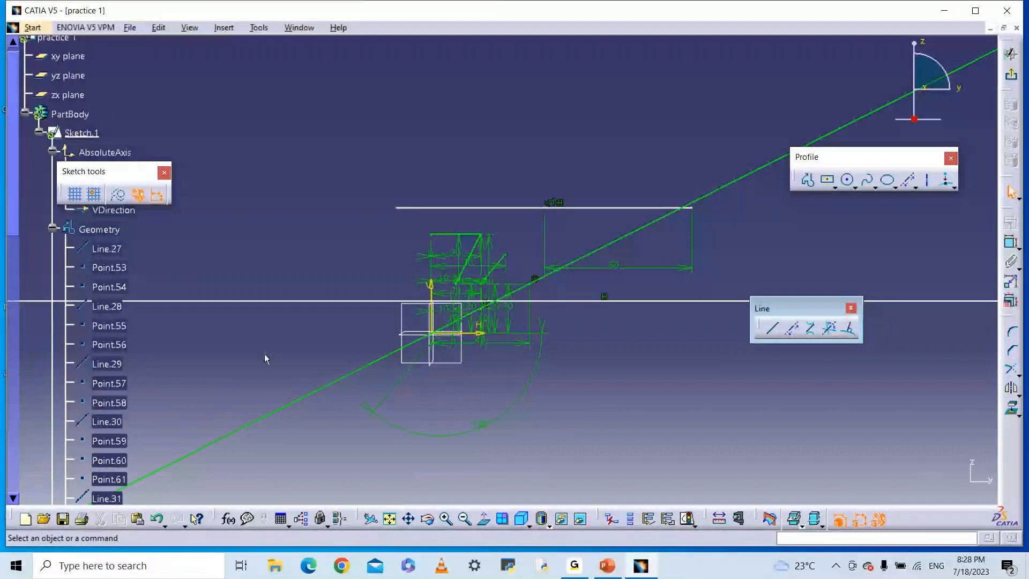
pyautogui.moveTo(265, 353); pyautogui.dragTo(423, 368, button='middle')
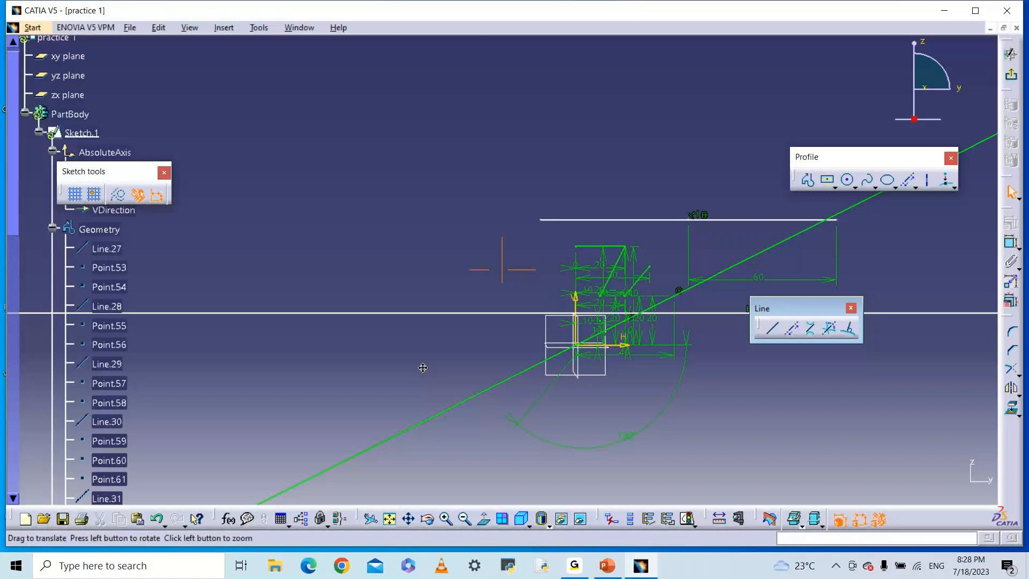
pyautogui.click(390, 518)
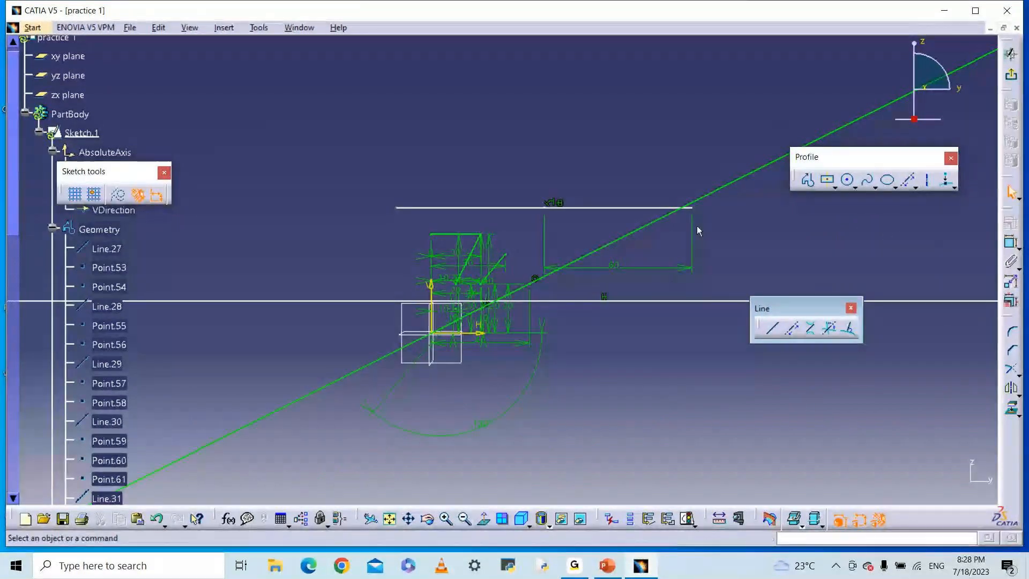
pyautogui.click(811, 331)
pyautogui.rightClick(86, 134)
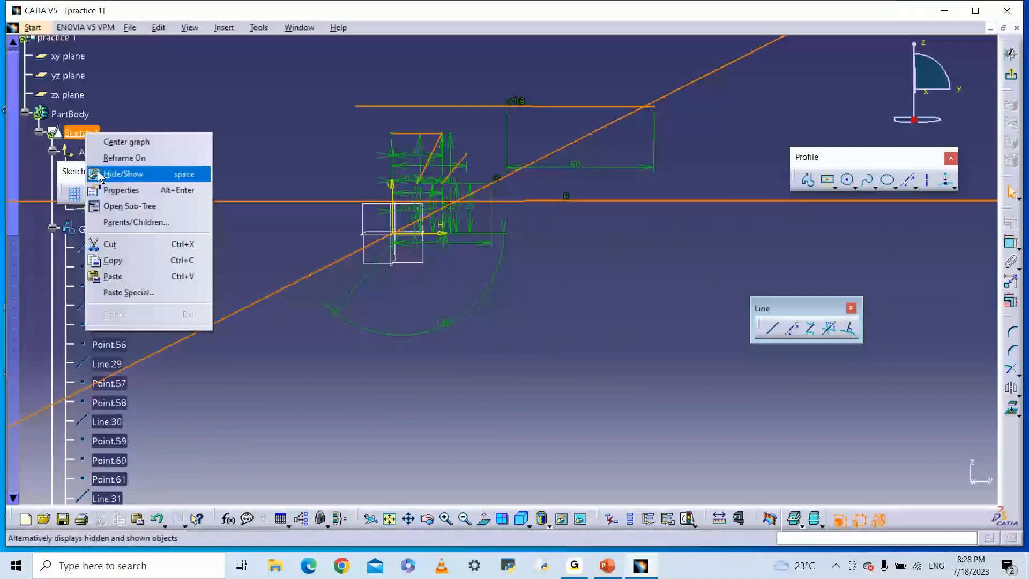
pyautogui.click(100, 174)
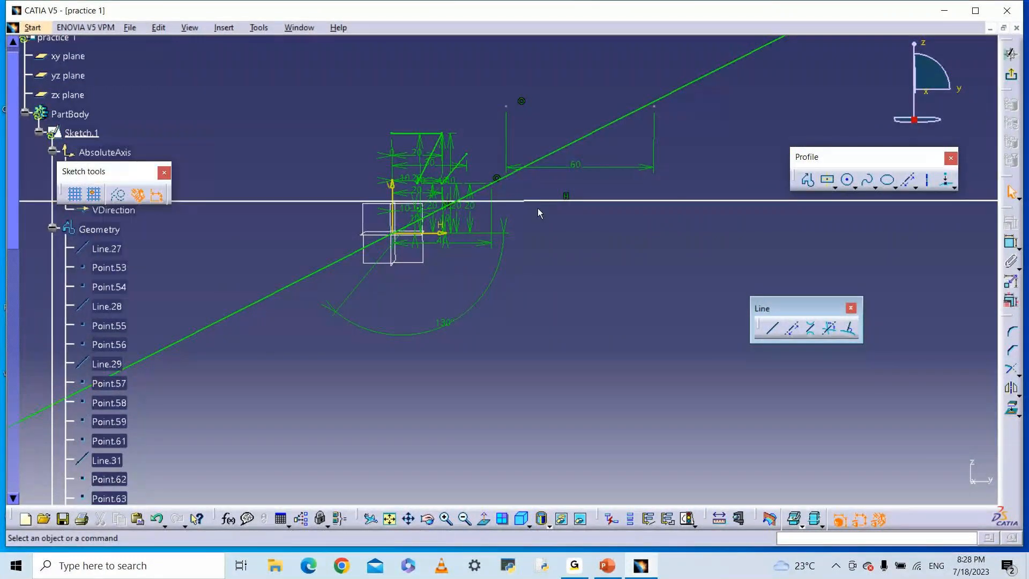
pyautogui.moveTo(167, 95); pyautogui.dragTo(727, 449)
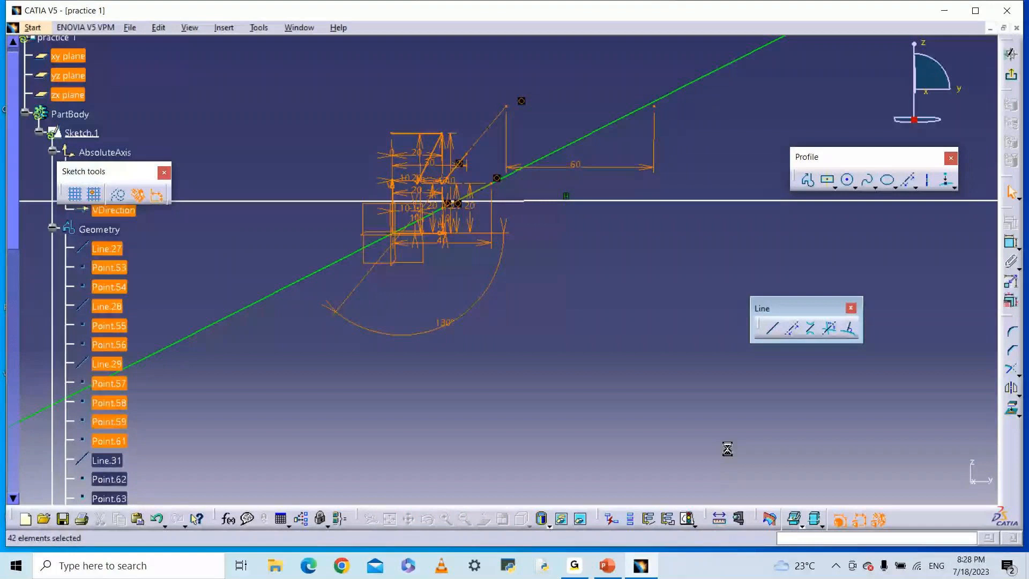
pyautogui.rightClick(432, 128)
pyautogui.click(494, 315)
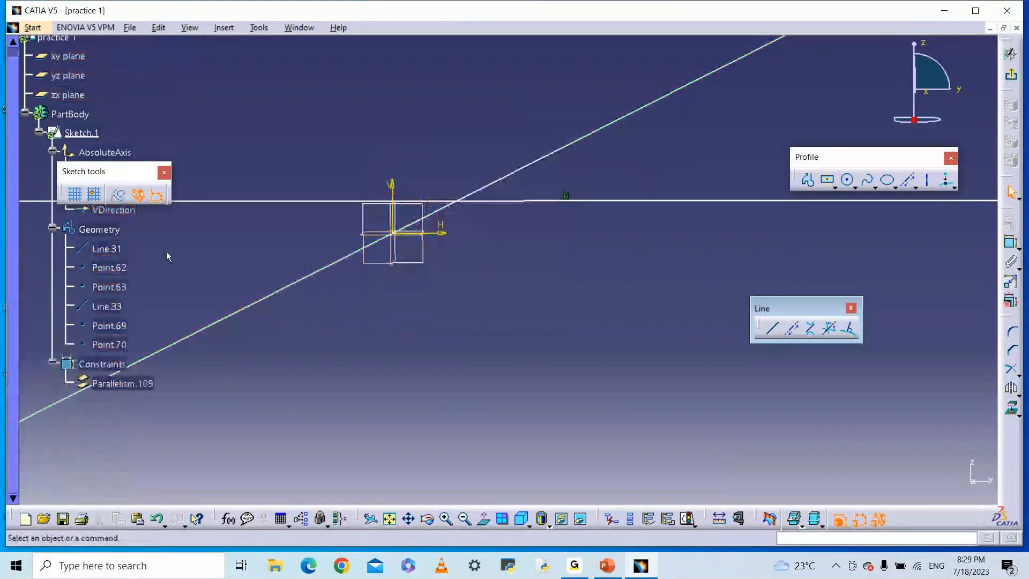
# Delete the remaining horizontal and sloped infinite lines from the sketch.
pyautogui.rightClick(117, 248)
pyautogui.click(142, 423)
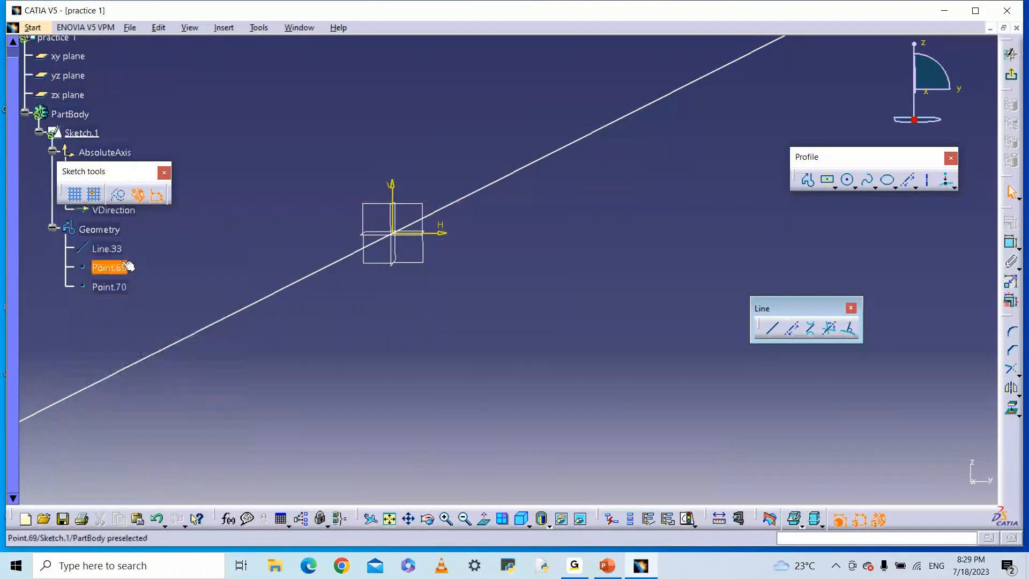
pyautogui.rightClick(113, 249)
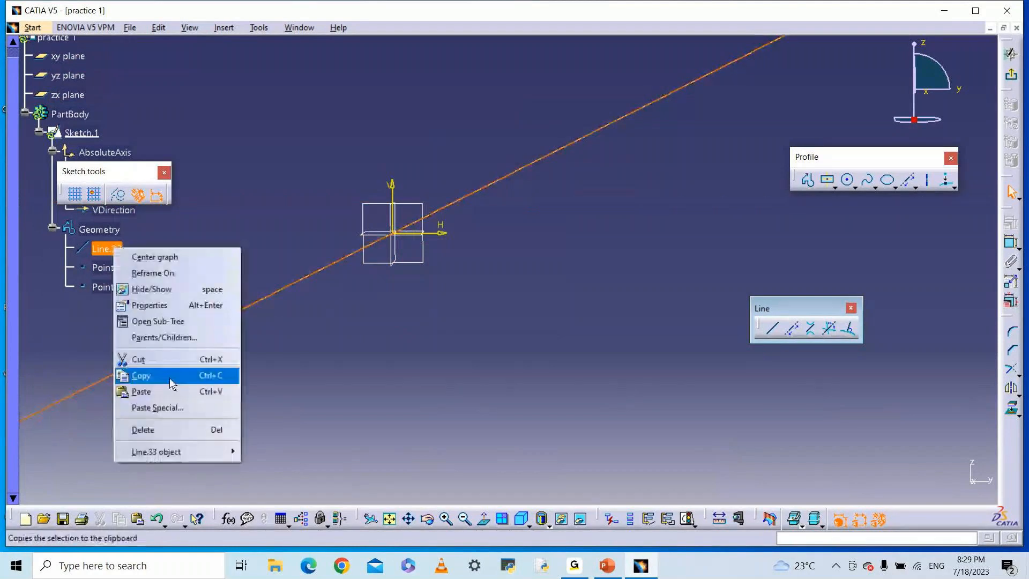
pyautogui.click(160, 429)
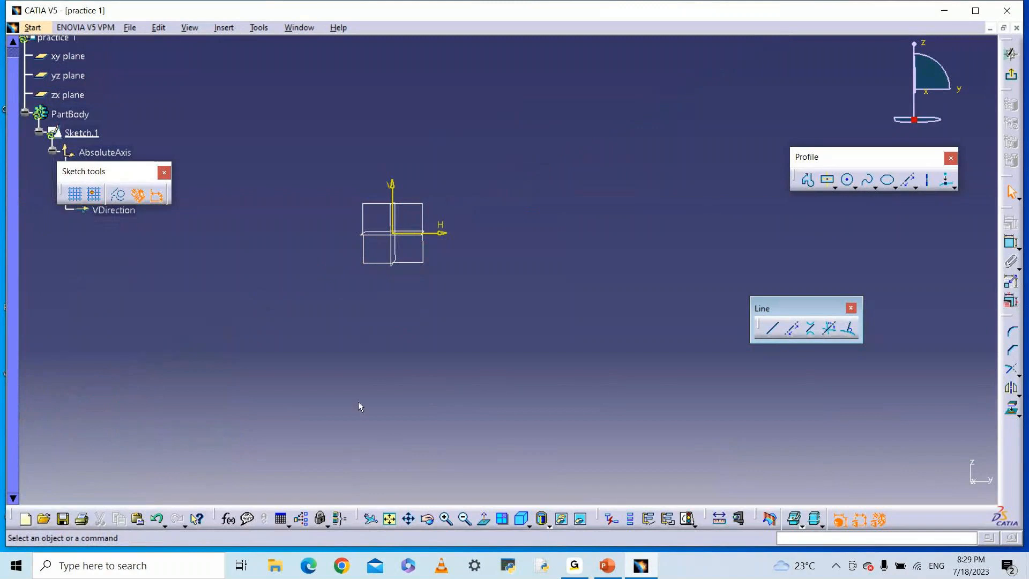
# Draw two similar-sized circles centred on the H axis, one on each side of the origin.
pyautogui.click(384, 518)
pyautogui.click(846, 179)
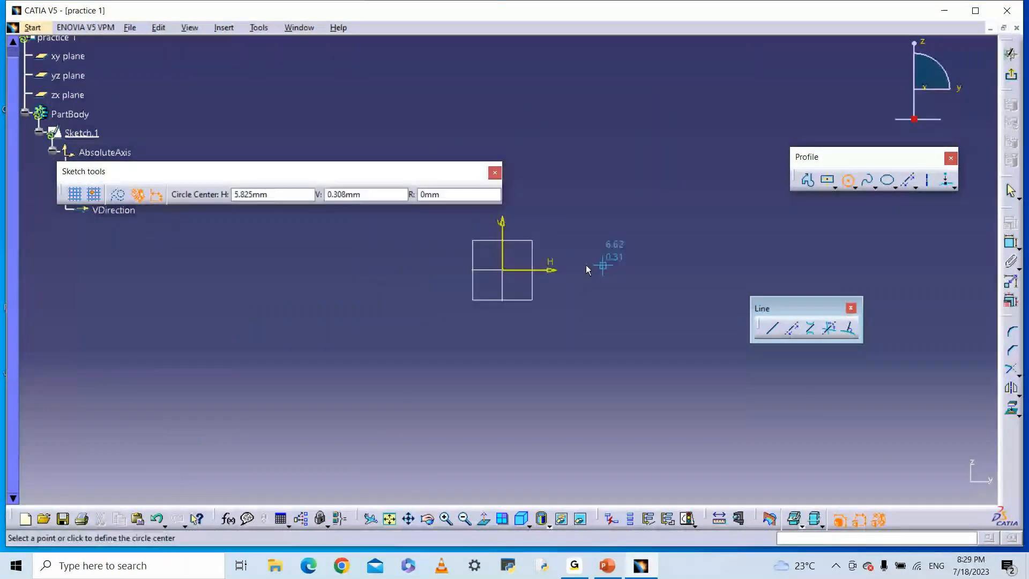
pyautogui.click(657, 265)
pyautogui.click(708, 272)
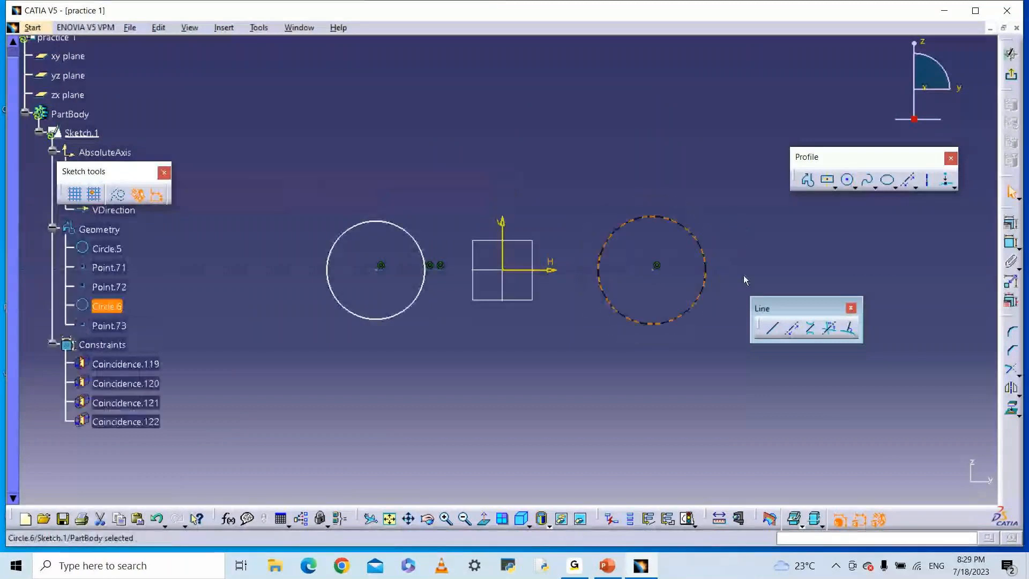
# Draw a bi-tangent line joining the upper sides of the two circles.
pyautogui.click(812, 333)
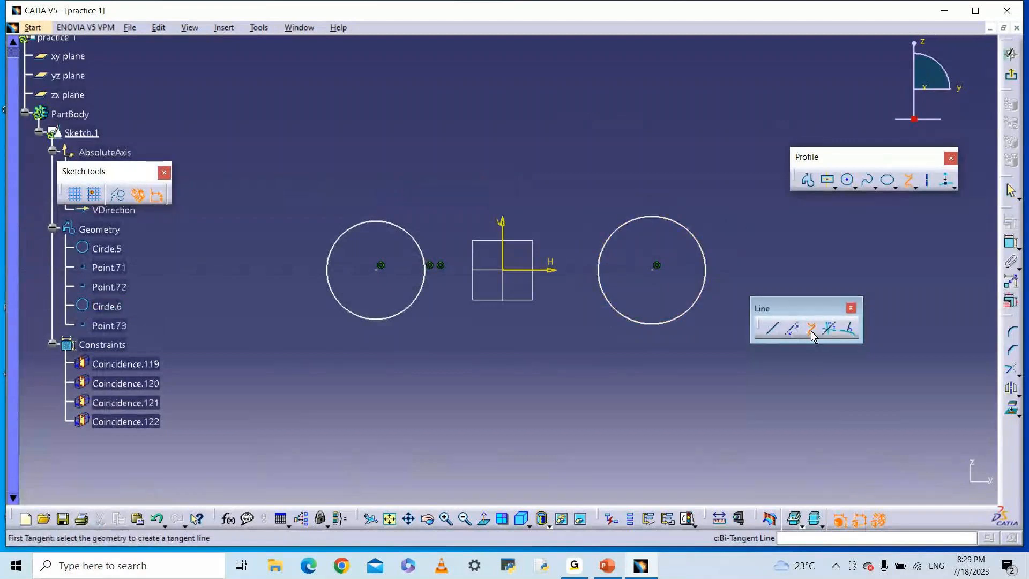
pyautogui.click(375, 222)
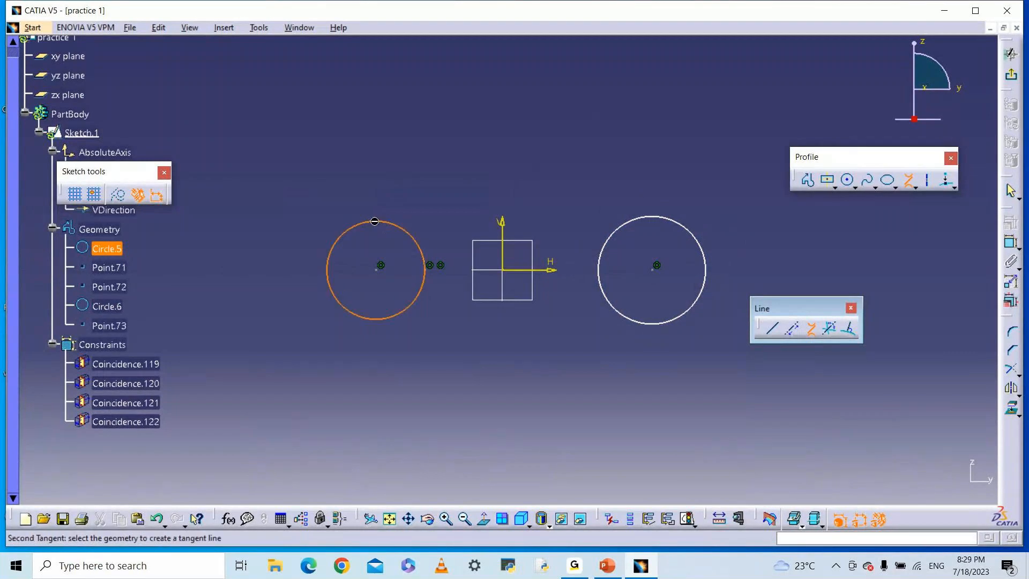
pyautogui.click(645, 221)
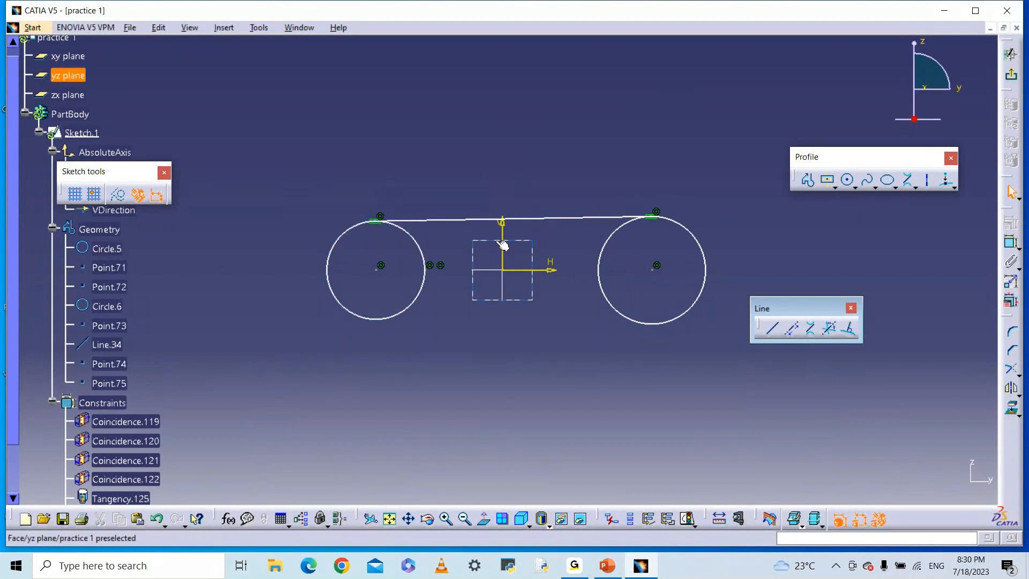
# Draw a second bi-tangent line joining the upper sides of the left and right circles.
pyautogui.click(810, 329)
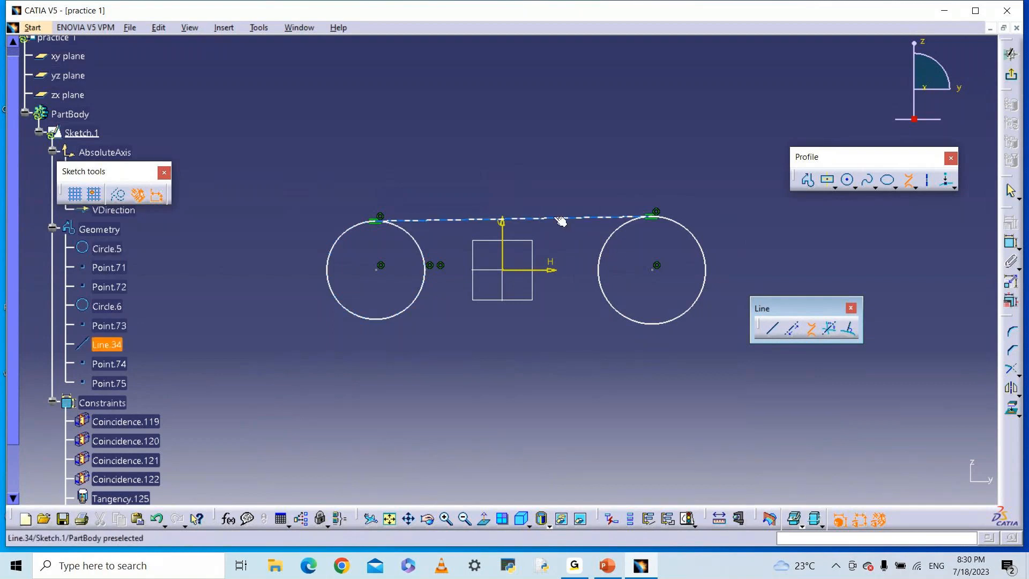
pyautogui.click(421, 242)
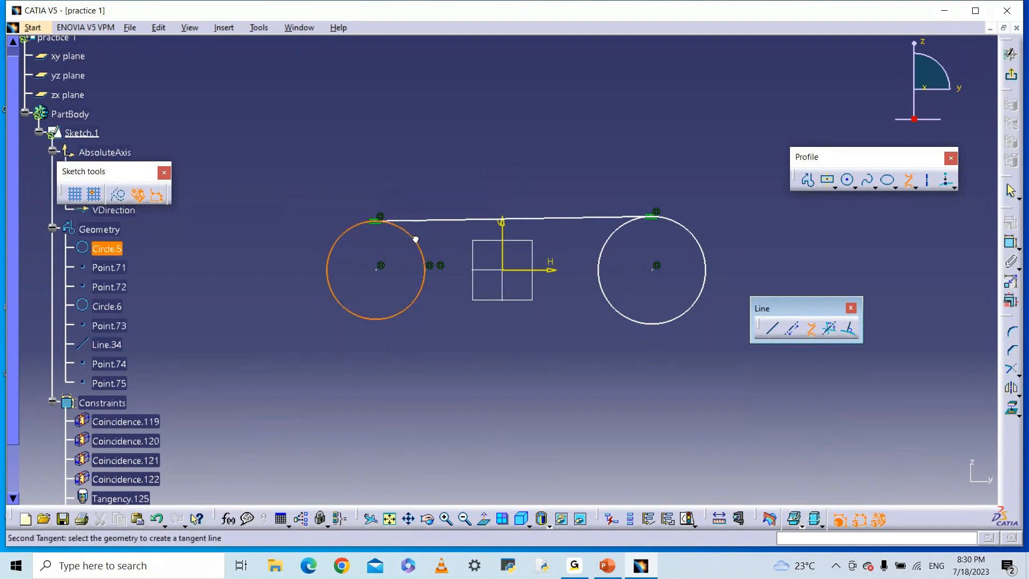
pyautogui.click(700, 240)
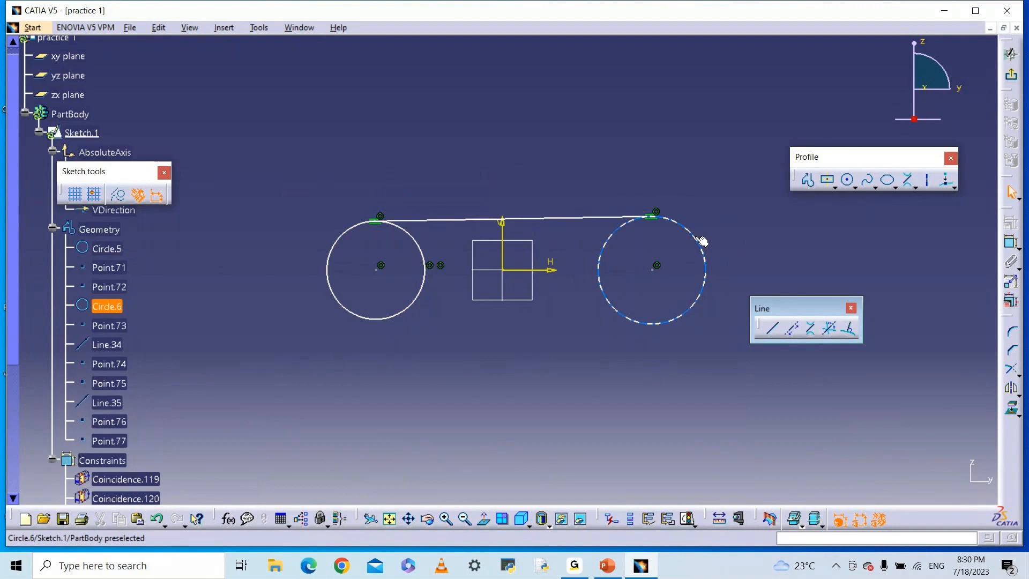
# Delete both overlapping bi-tangent lines from the sketch, keeping the two circles.
pyautogui.rightClick(524, 219)
pyautogui.click(551, 401)
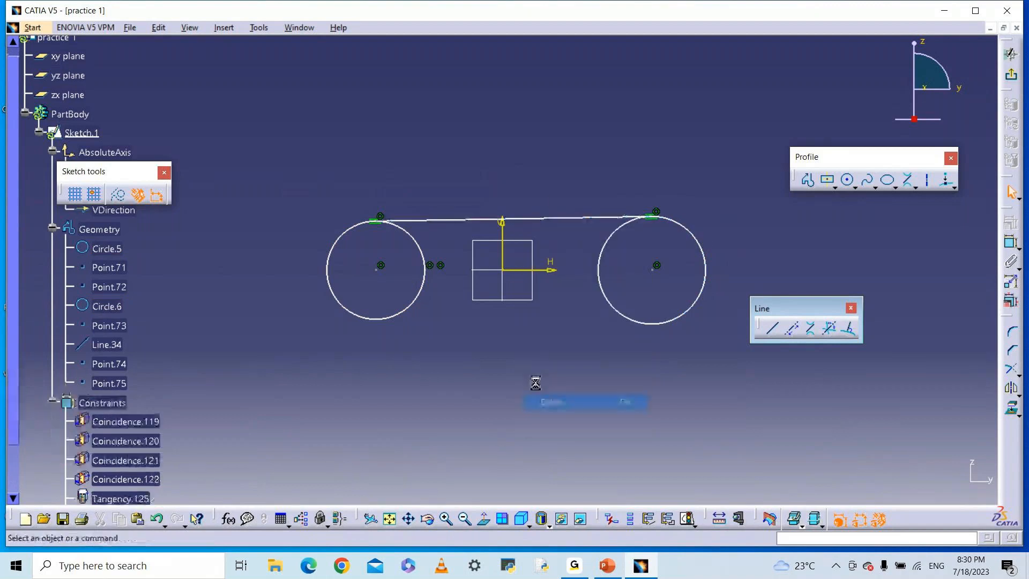
pyautogui.rightClick(560, 217)
pyautogui.click(586, 397)
# Redraw the bi-tangent line across the upper sides of the two circles and delete it again.
pyautogui.click(810, 328)
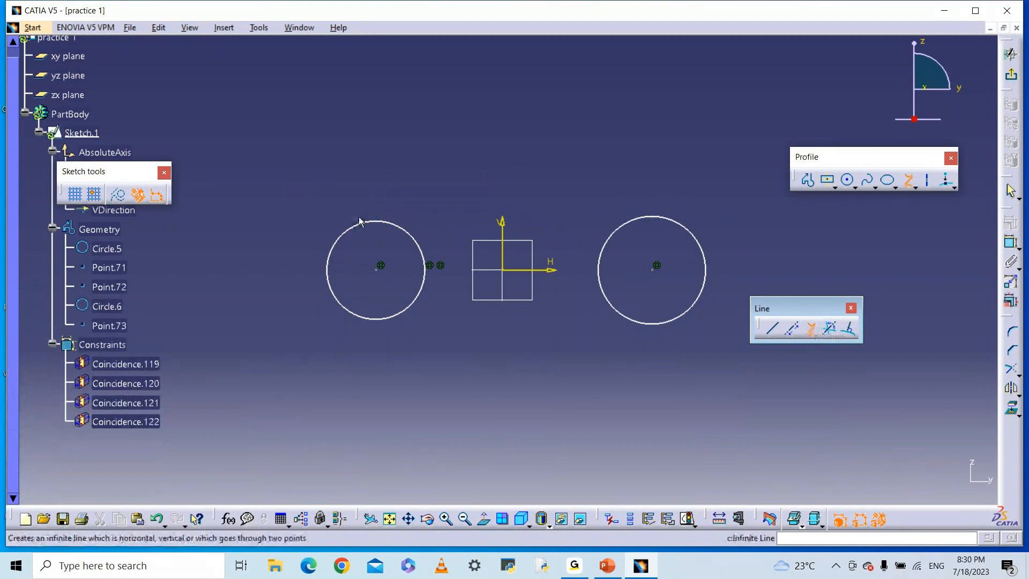
pyautogui.click(415, 237)
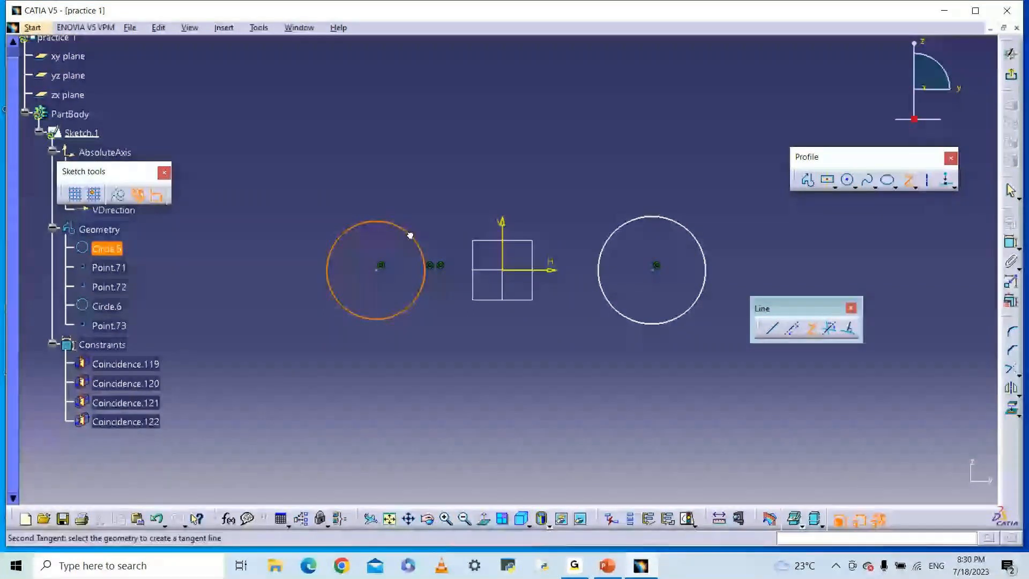
pyautogui.click(701, 241)
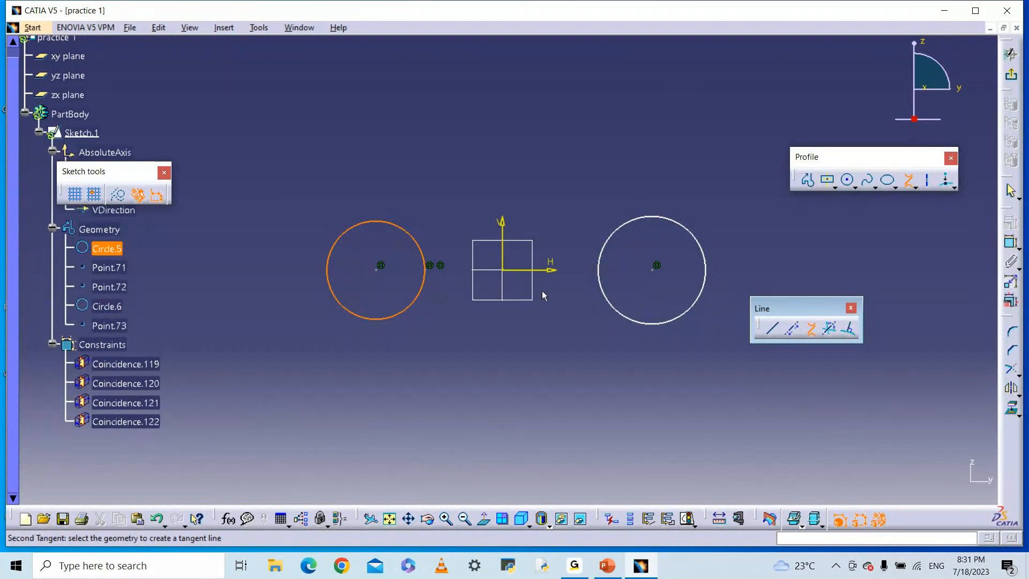
pyautogui.click(704, 246)
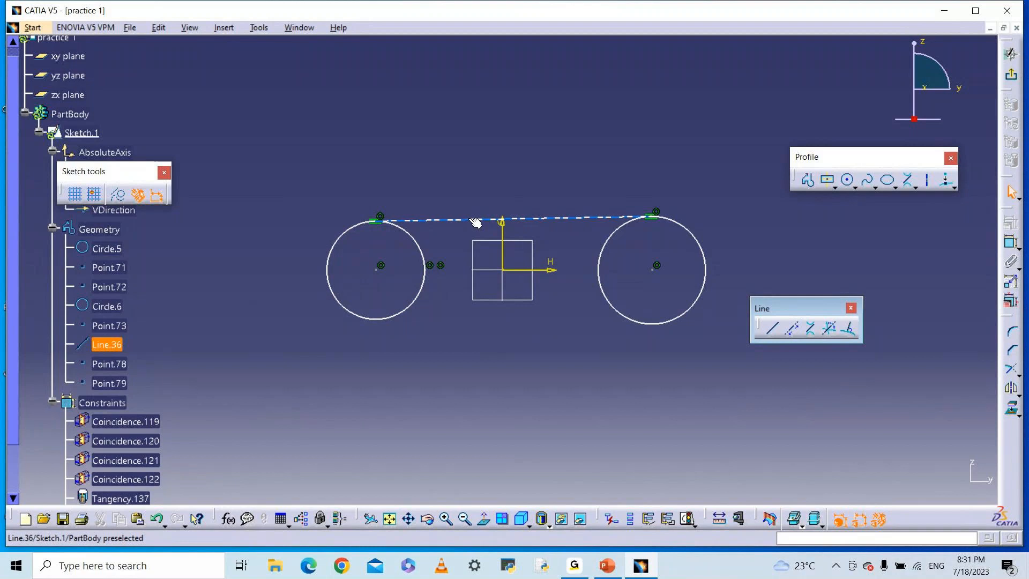
pyautogui.rightClick(491, 222)
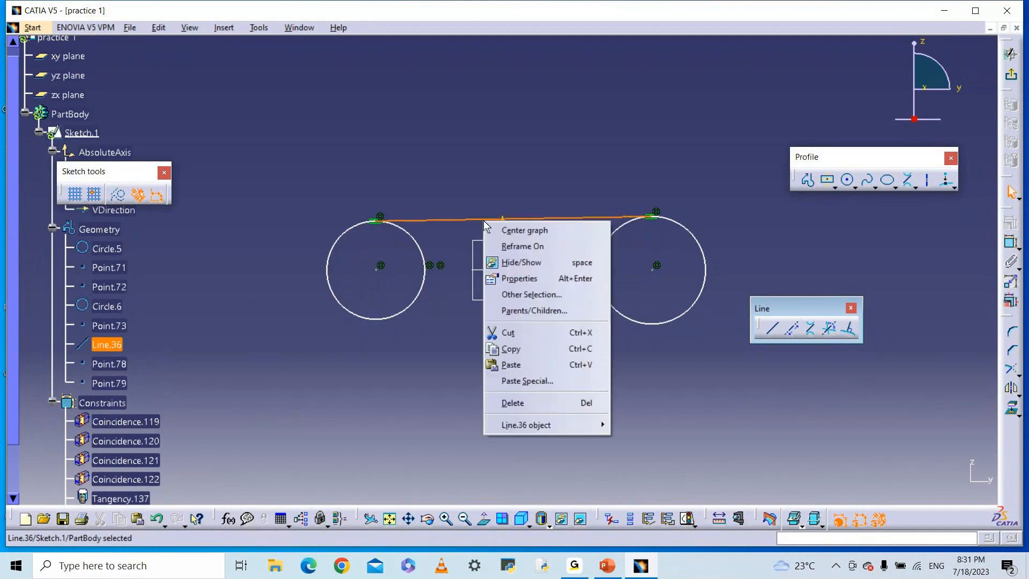
pyautogui.click(531, 402)
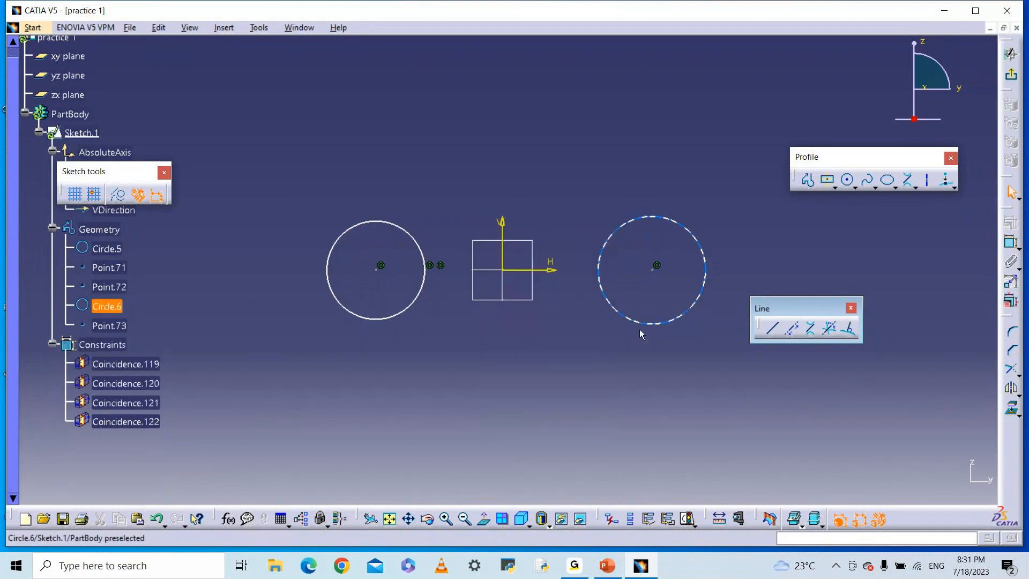
# Draw a crossing bi-tangent line from the left circle's upper side to the right circle's lower side.
pyautogui.click(810, 328)
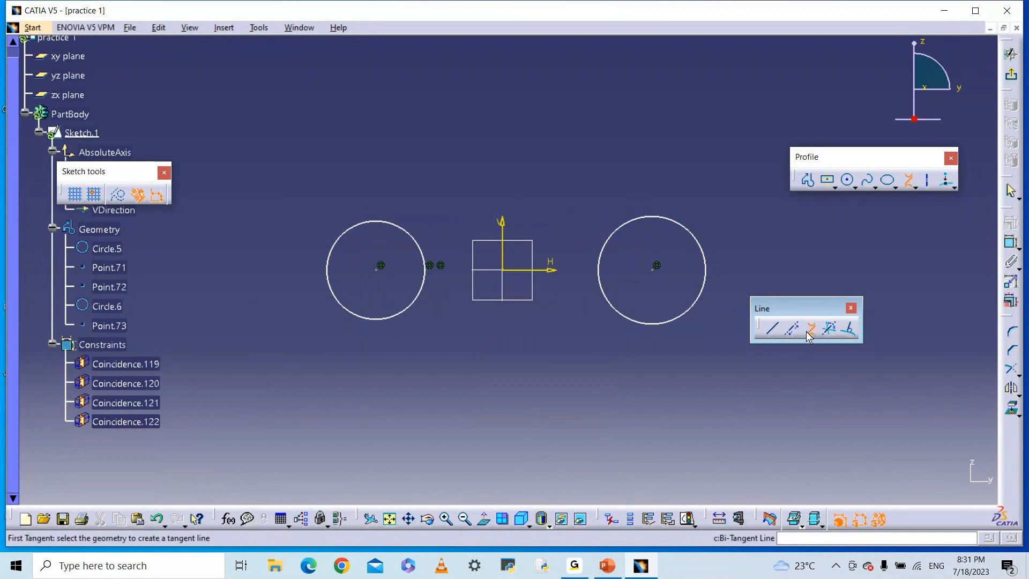
pyautogui.click(416, 237)
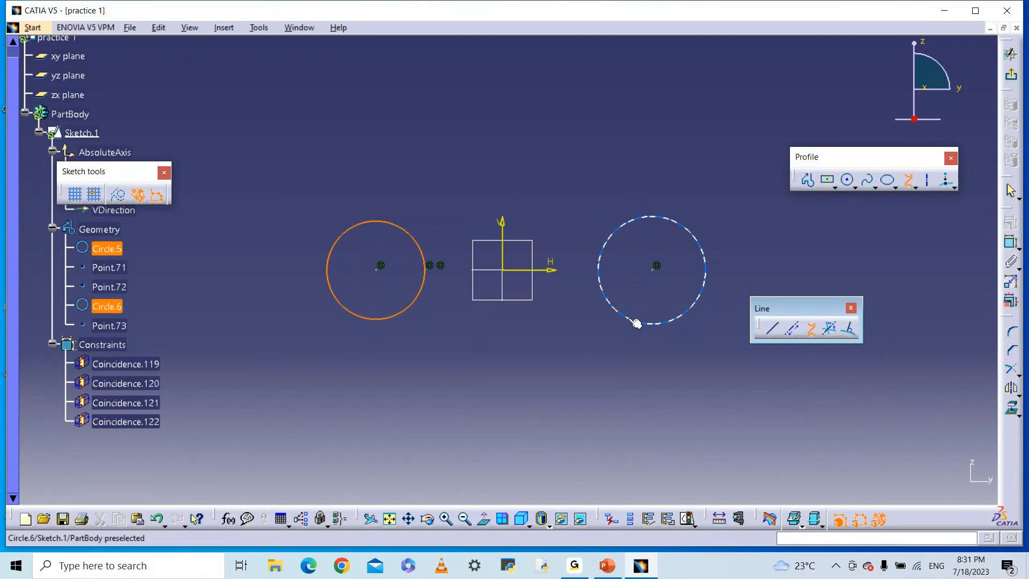
pyautogui.click(695, 317)
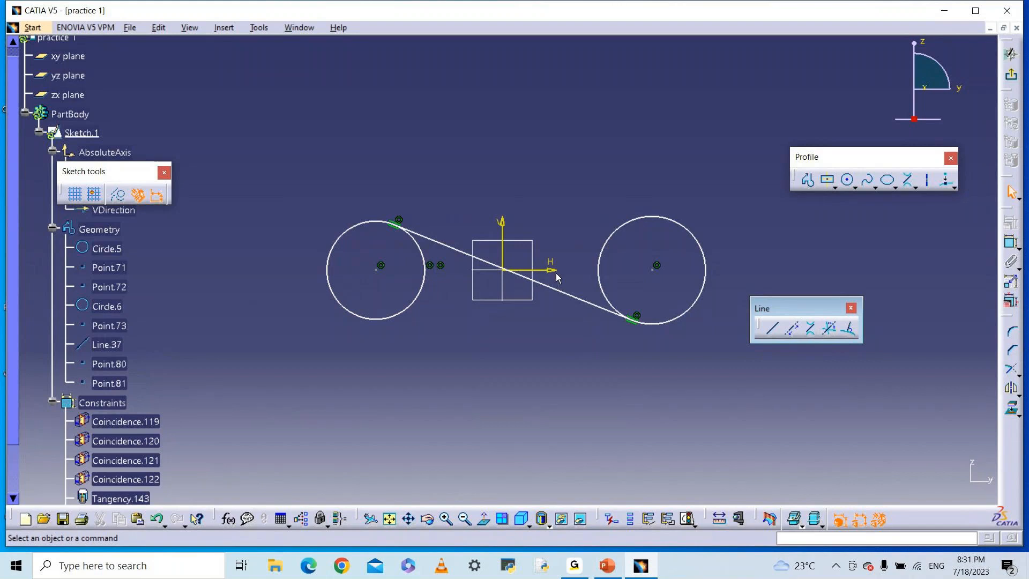
# Delete the crossing bi-tangent line between the two circles.
pyautogui.click(766, 332)
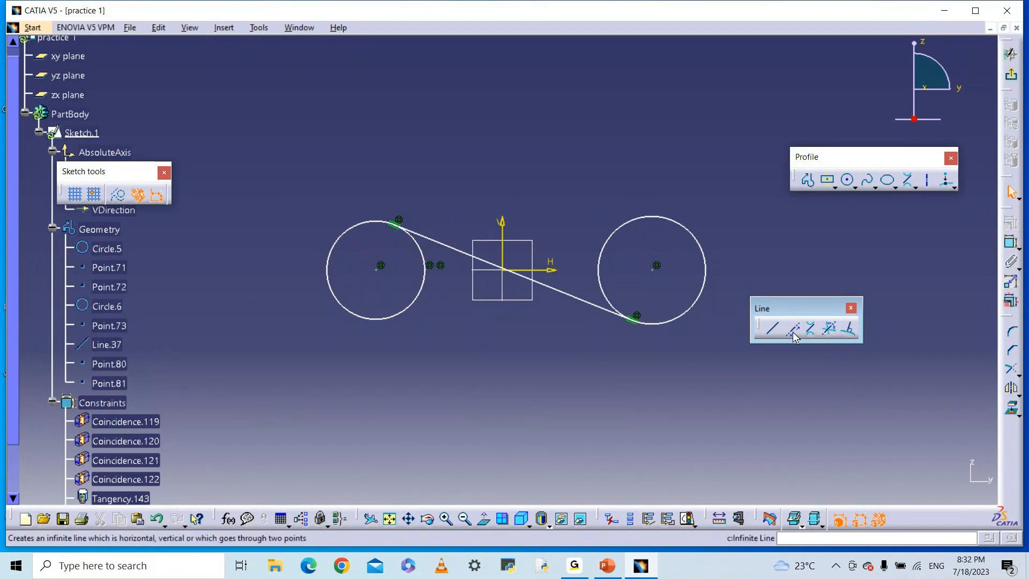
pyautogui.press('Escape')
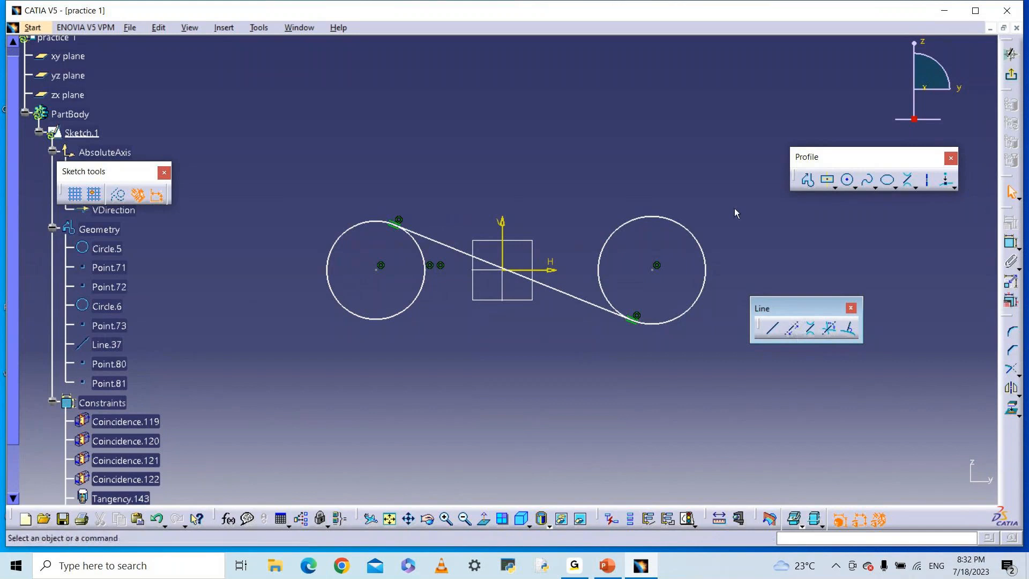
pyautogui.rightClick(569, 296)
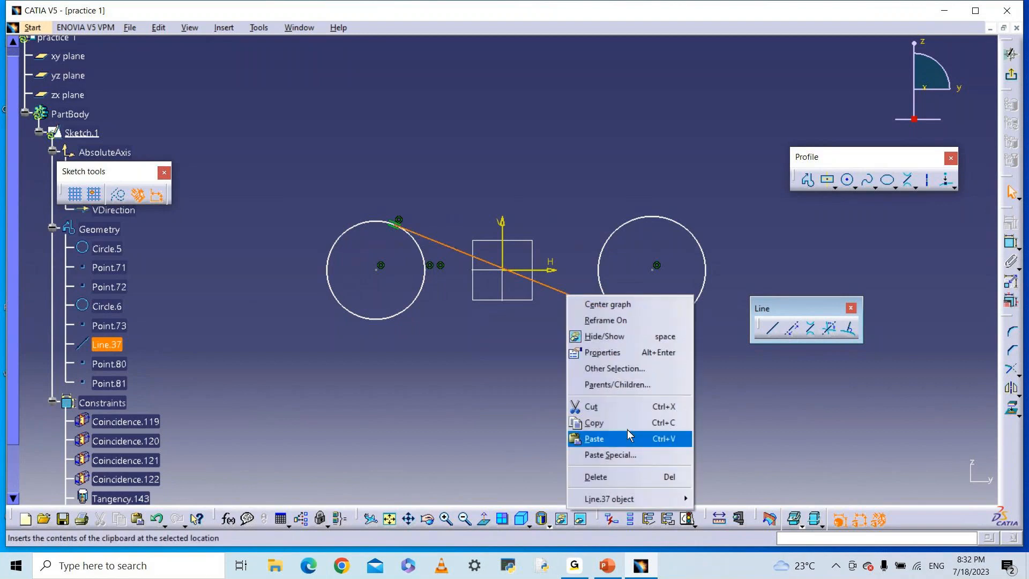
pyautogui.click(596, 476)
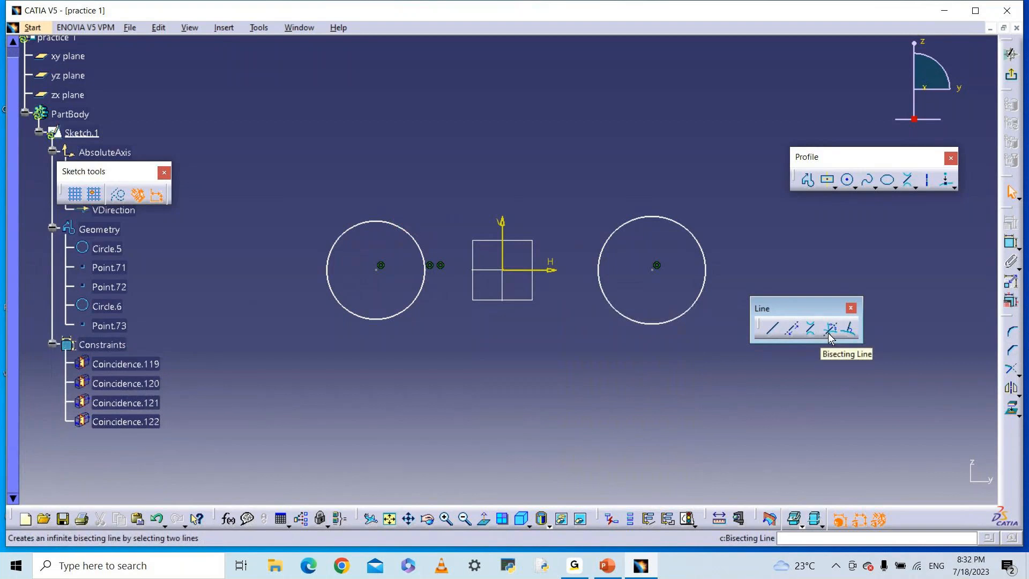
# Close the floating set of line tools and detach it again below the profile tools.
pyautogui.click(829, 329)
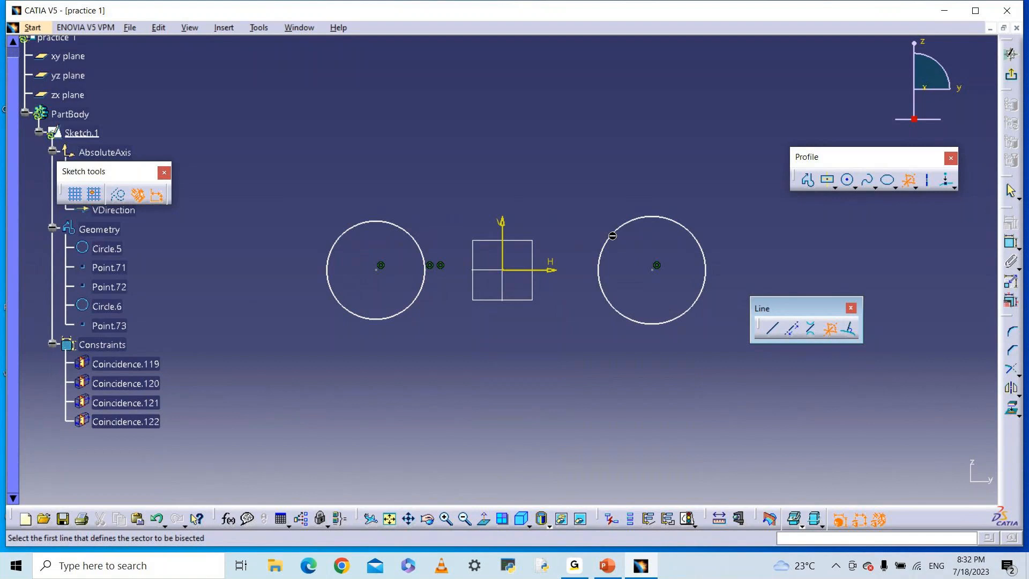
pyautogui.click(830, 328)
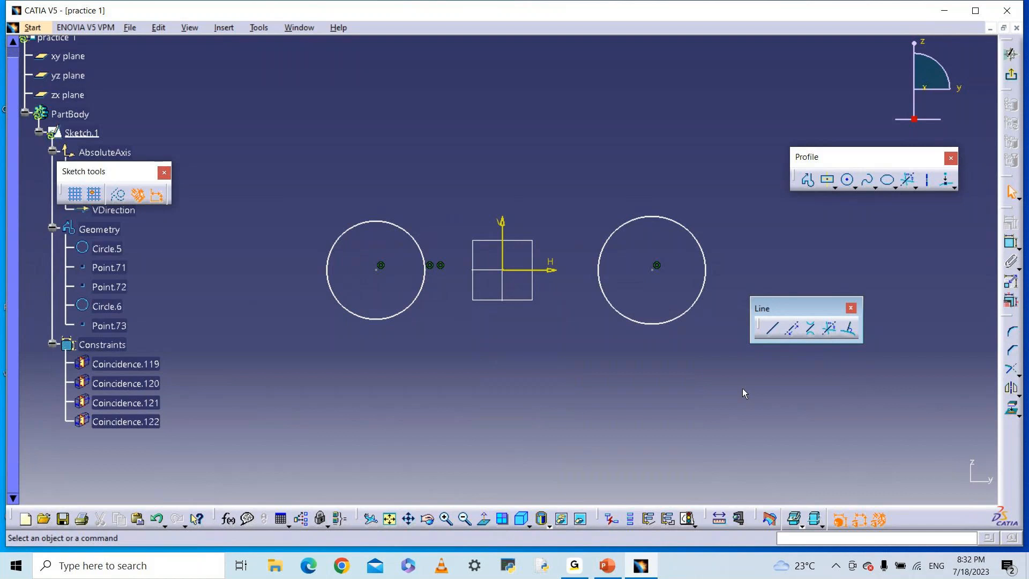
pyautogui.click(936, 186)
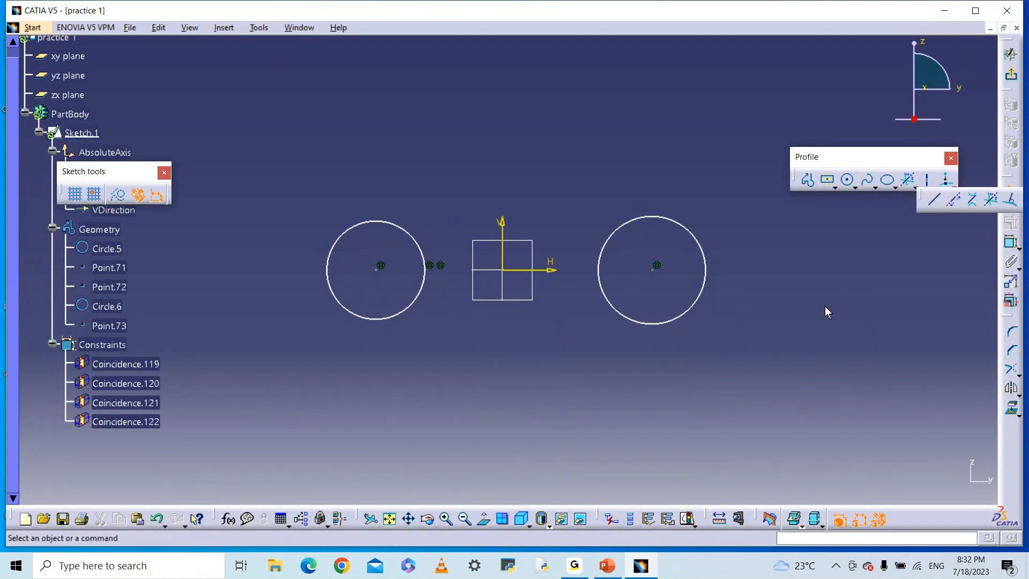
pyautogui.moveTo(835, 309); pyautogui.dragTo(864, 326)
# Draw an upward-sloping line about 10 mm long below the circles, with symmetrical extension turned off.
pyautogui.click(893, 330)
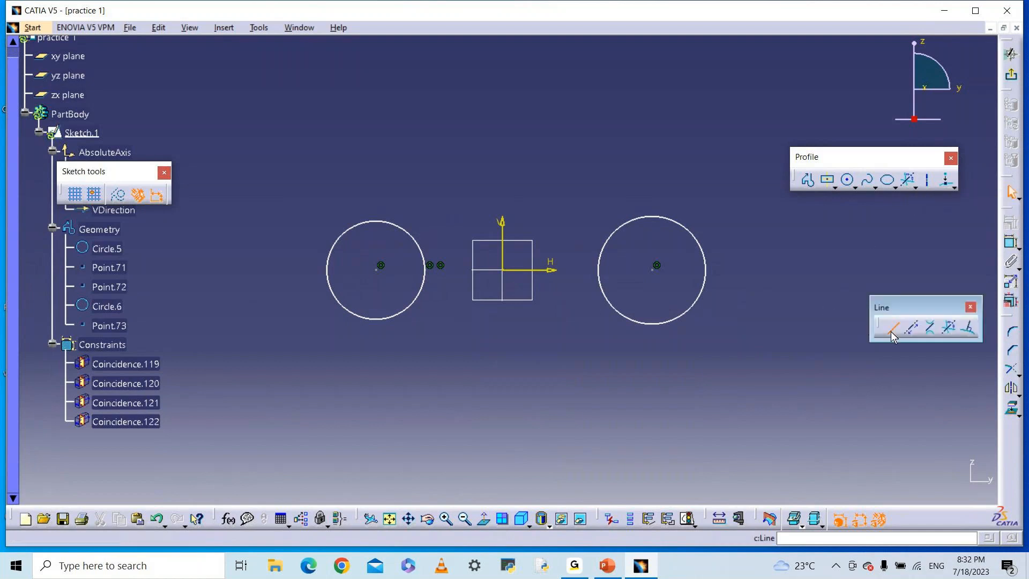
pyautogui.click(269, 475)
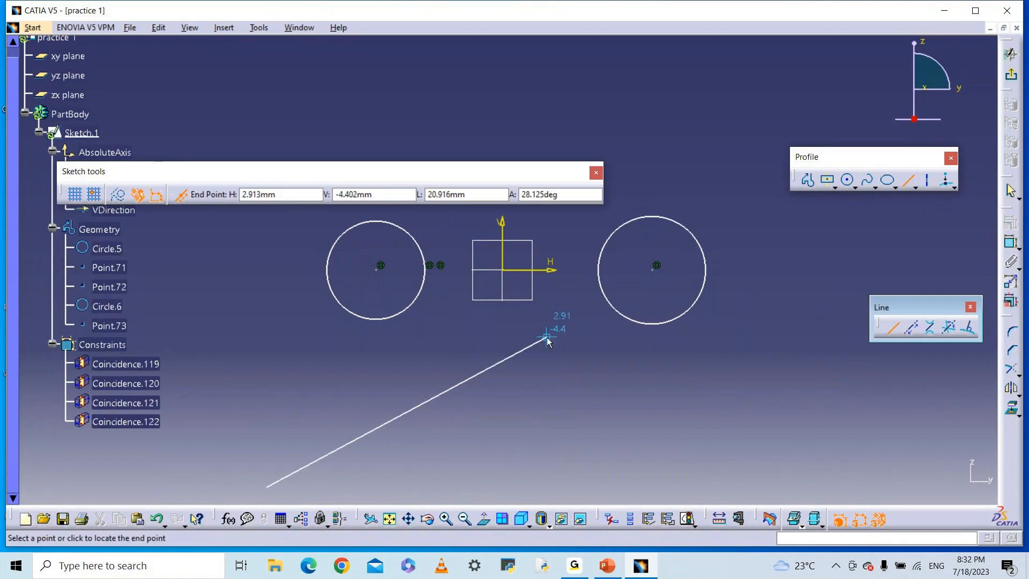
pyautogui.click(184, 194)
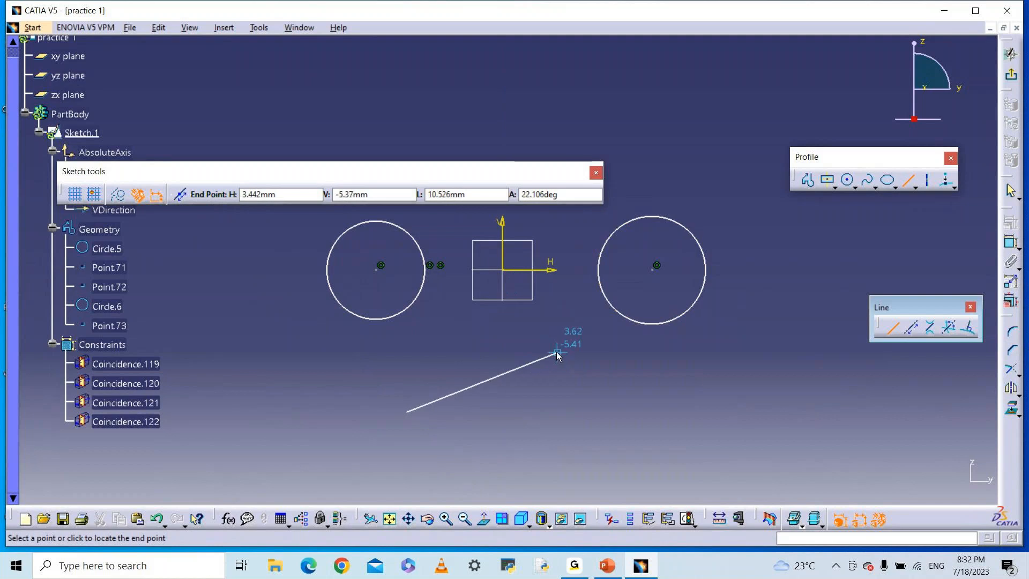
pyautogui.click(540, 349)
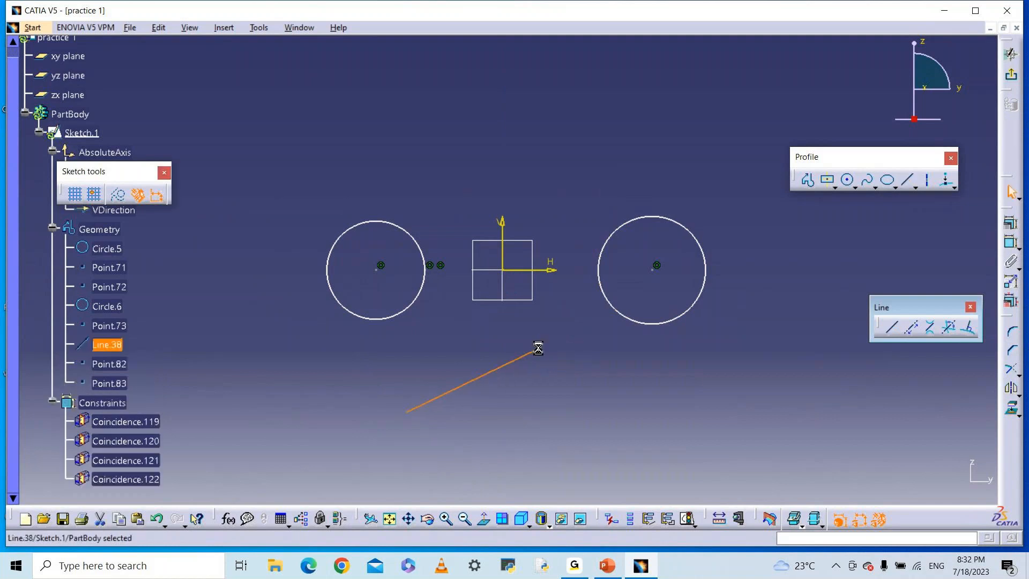
# Draw a second, downward-sloping line below the first, starting at about H -0.4 mm, V -8.7 mm.
pyautogui.click(892, 331)
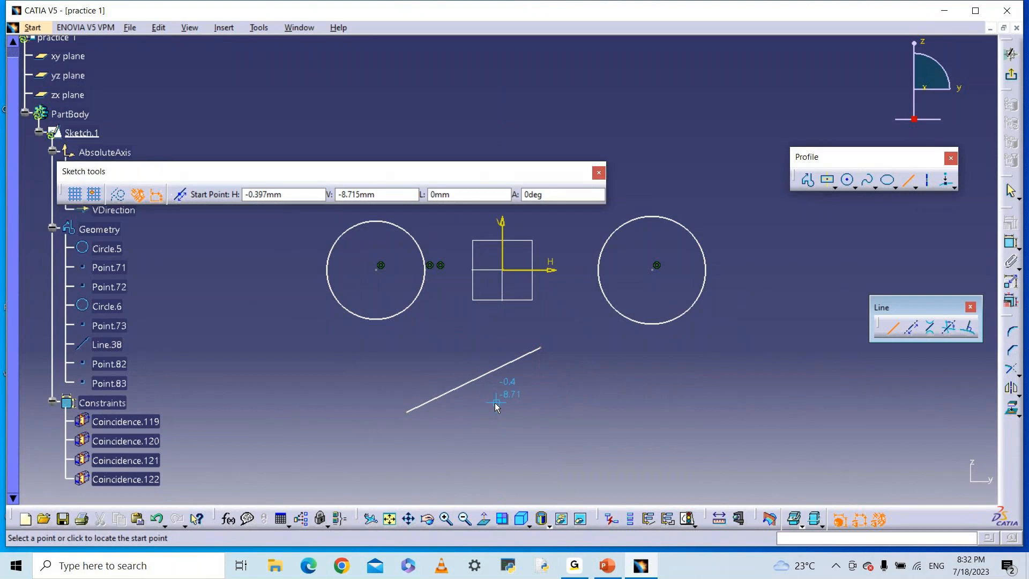
pyautogui.click(494, 403)
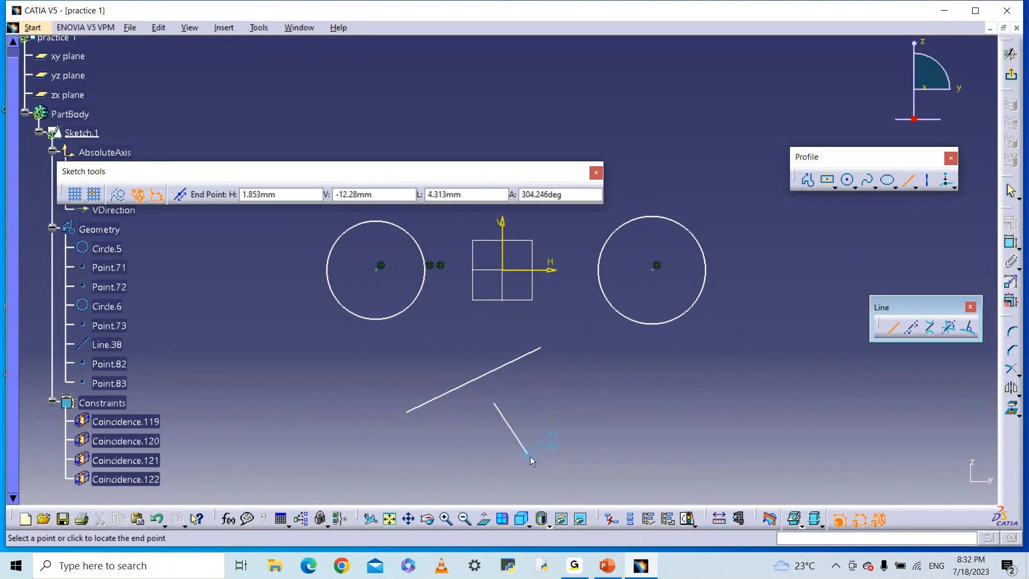
pyautogui.click(588, 451)
# Create an infinite bisecting line between the two sloped lines and select it.
pyautogui.click(948, 330)
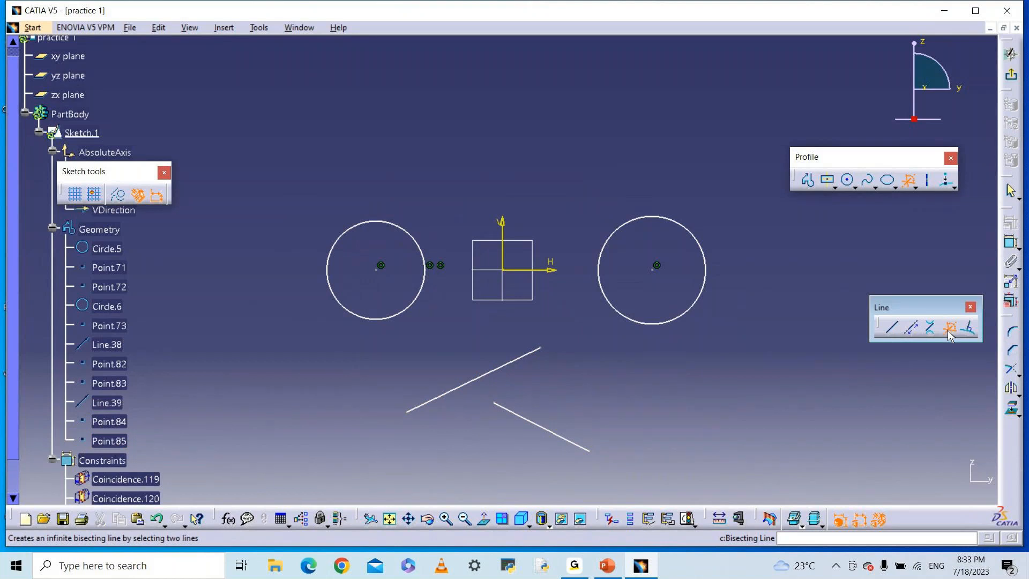
pyautogui.click(451, 395)
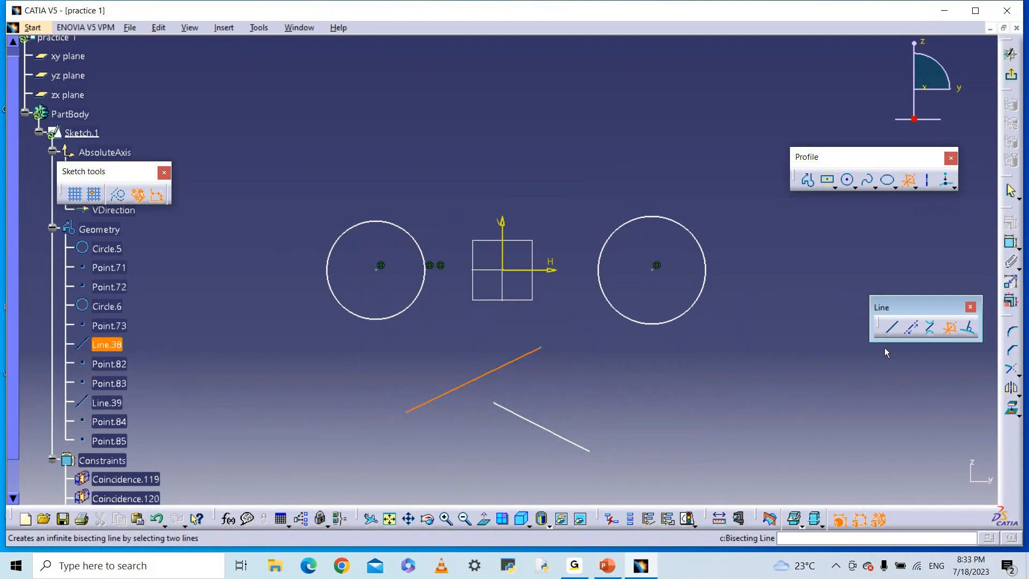
pyautogui.click(521, 418)
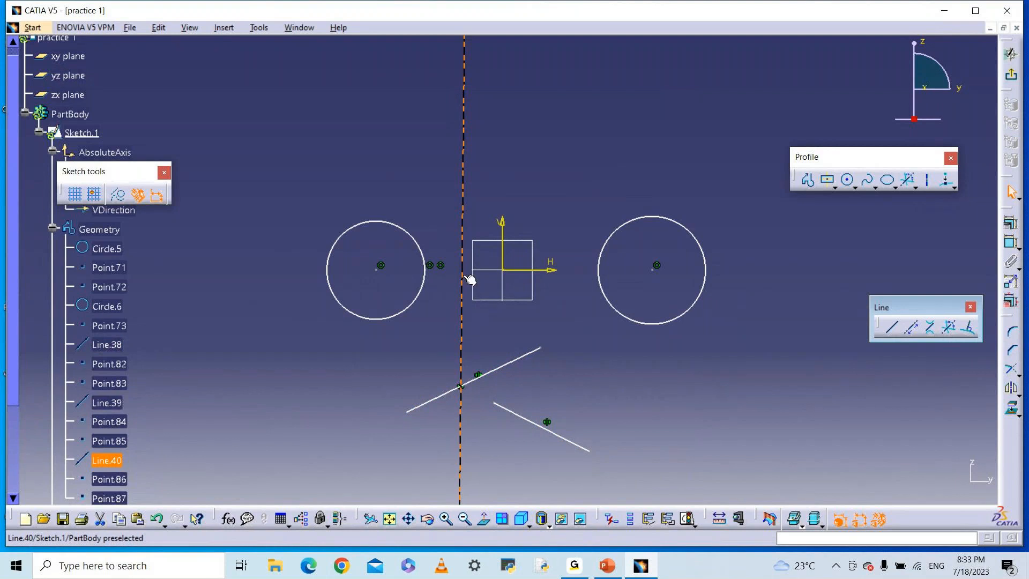
pyautogui.click(463, 252)
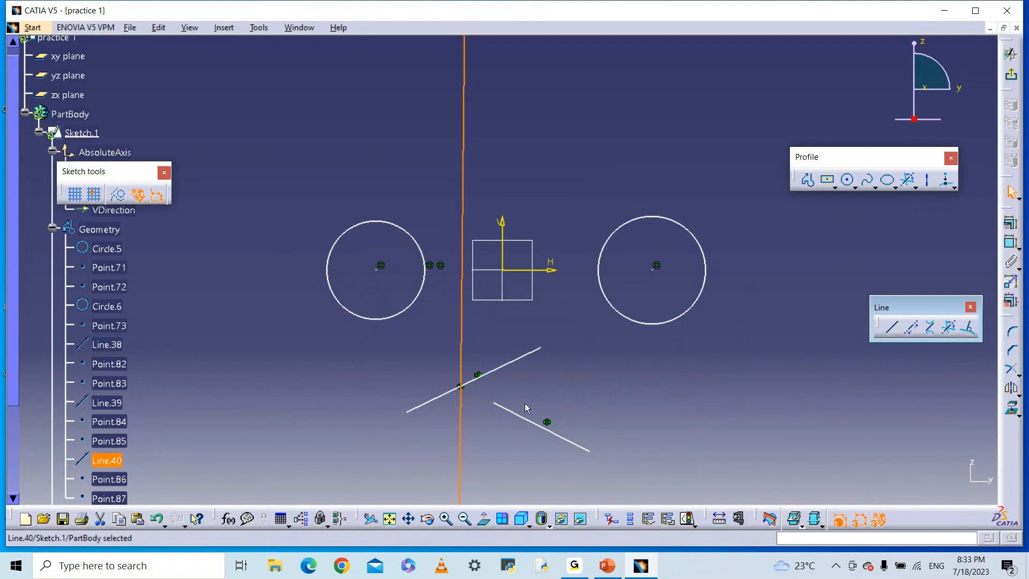
# Draw a line normal to the right circle, extending upward from its uppermost point.
pyautogui.click(971, 330)
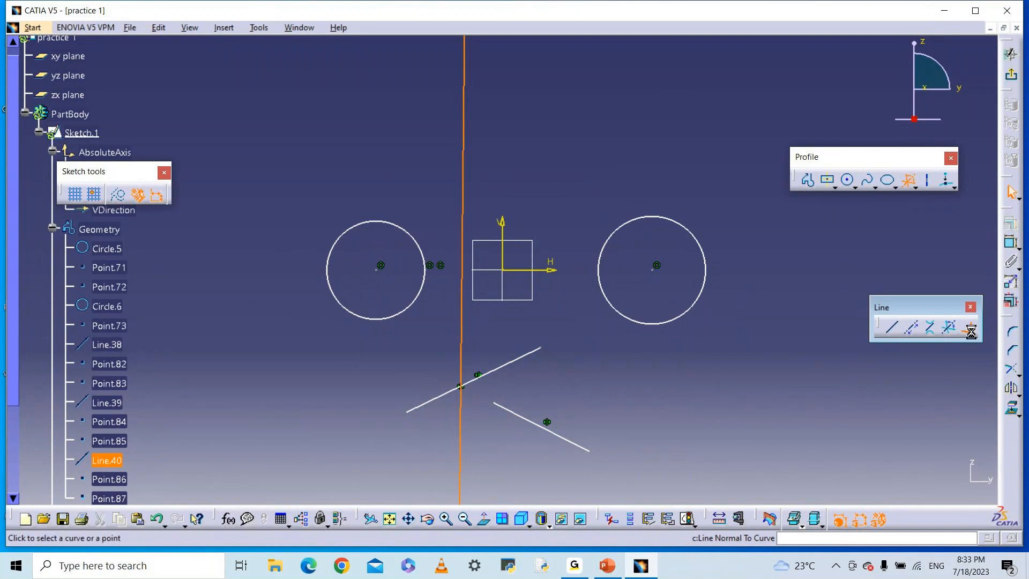
pyautogui.click(655, 217)
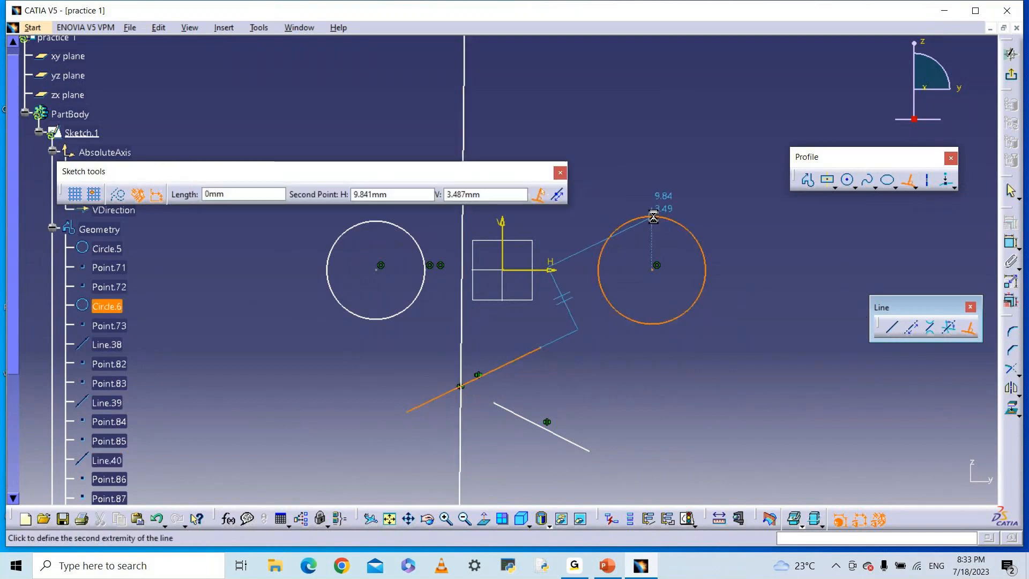
pyautogui.click(691, 147)
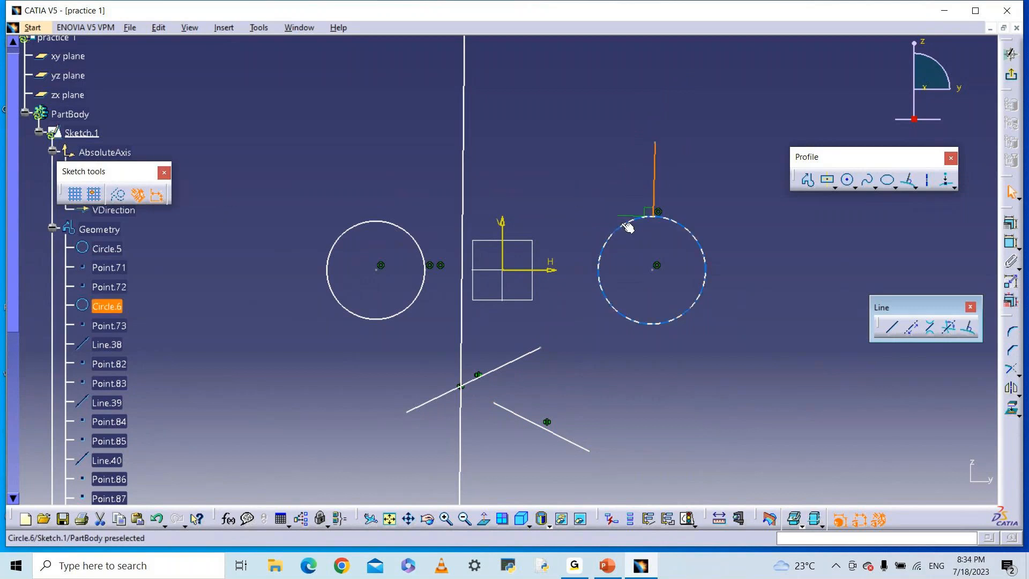
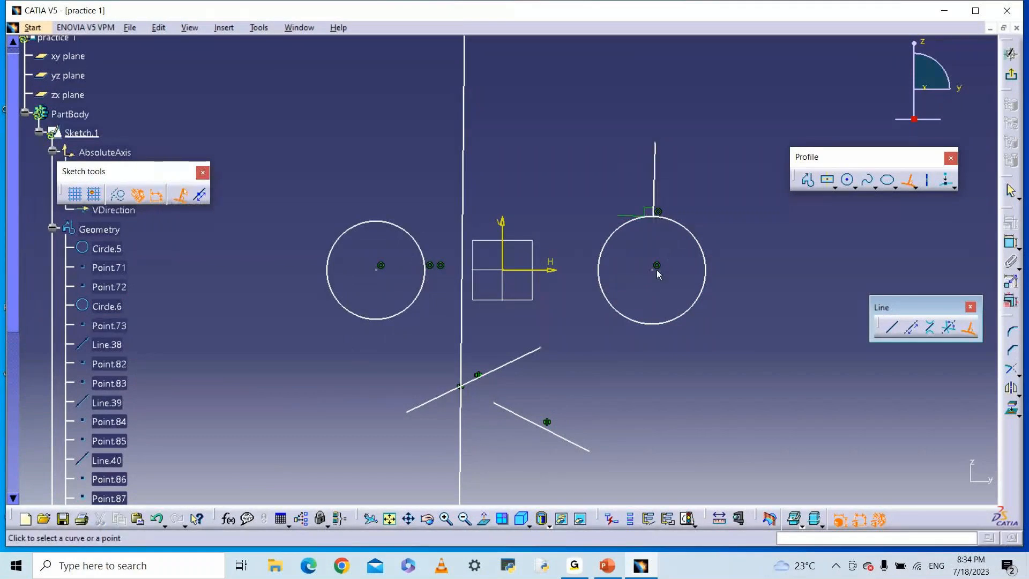
# Draw a short line normal to the right circle, running inward from its upper-right edge toward the center.
pyautogui.click(658, 267)
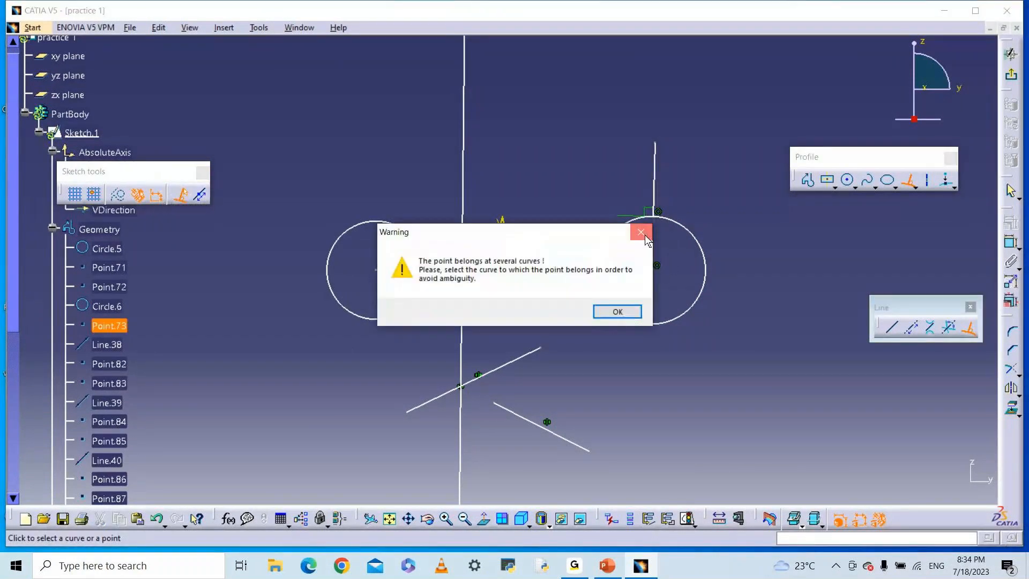
pyautogui.click(616, 311)
pyautogui.click(969, 331)
pyautogui.click(969, 331)
pyautogui.click(700, 238)
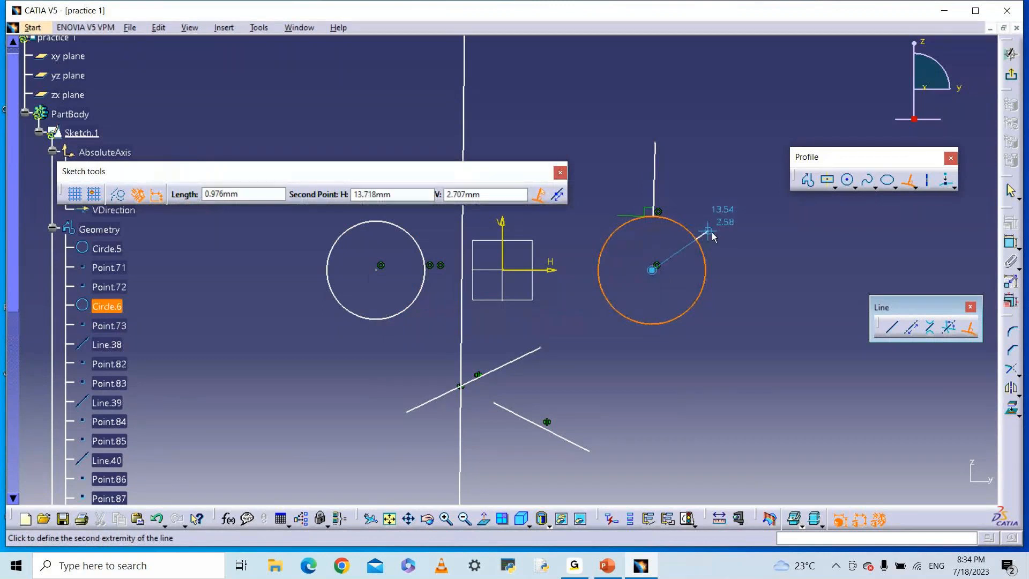
pyautogui.click(705, 256)
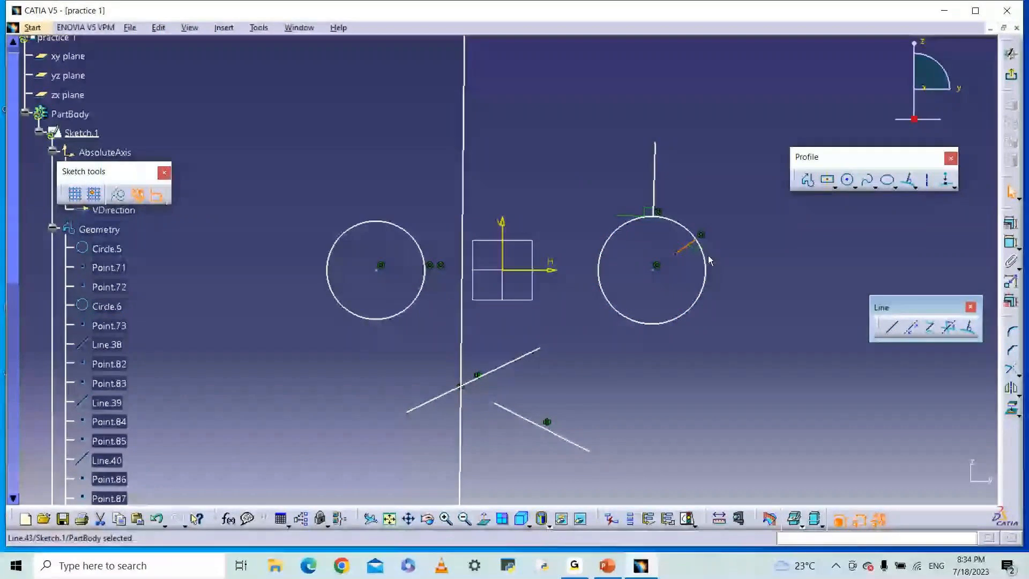
# Draw a steep slanted line outside the right circle, rising up and to the right from the circle's lower-right edge.
pyautogui.moveTo(708, 255); pyautogui.dragTo(604, 222, button='middle')
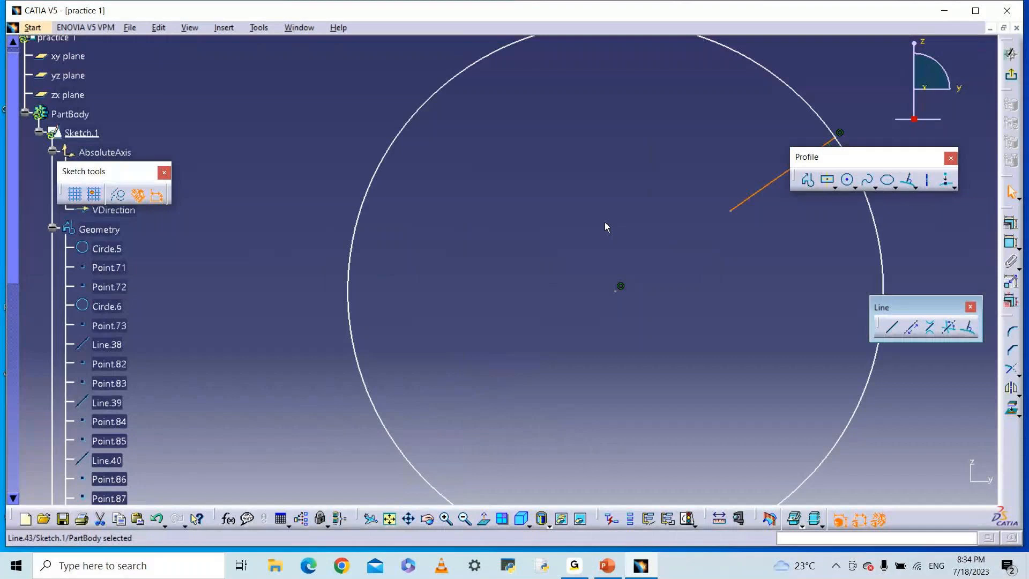
pyautogui.middleClick(696, 213)
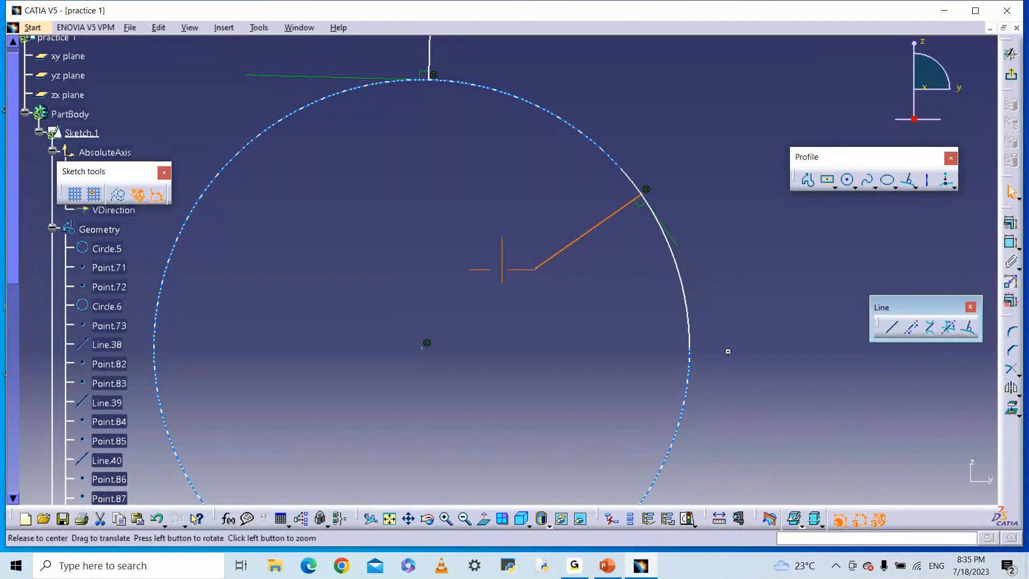
pyautogui.keyDown('ctrl'); pyautogui.moveTo(728, 351); pyautogui.dragTo(740, 409, button='middle'); pyautogui.keyUp('ctrl')
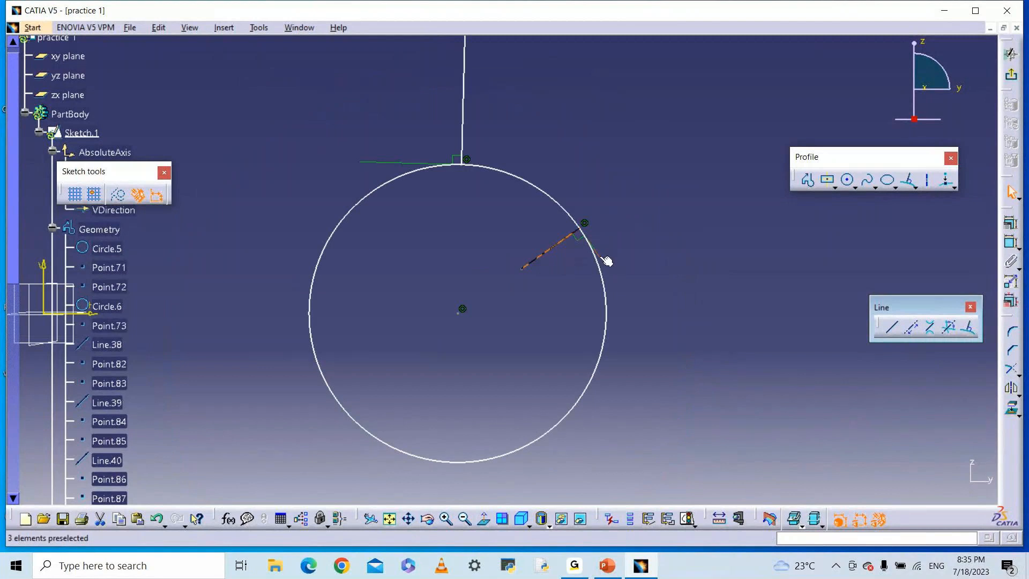
pyautogui.click(892, 328)
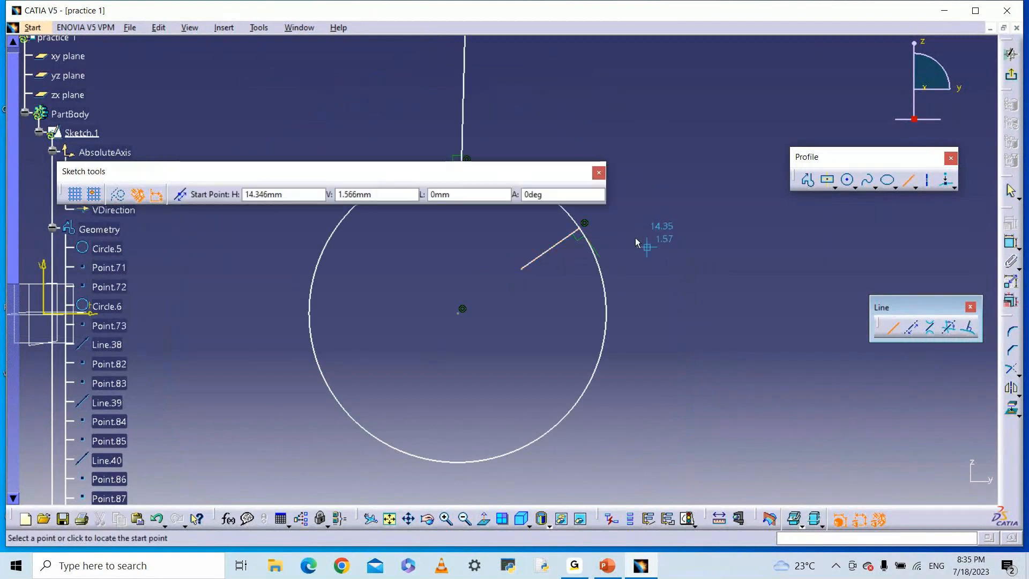
pyautogui.click(601, 364)
pyautogui.click(702, 140)
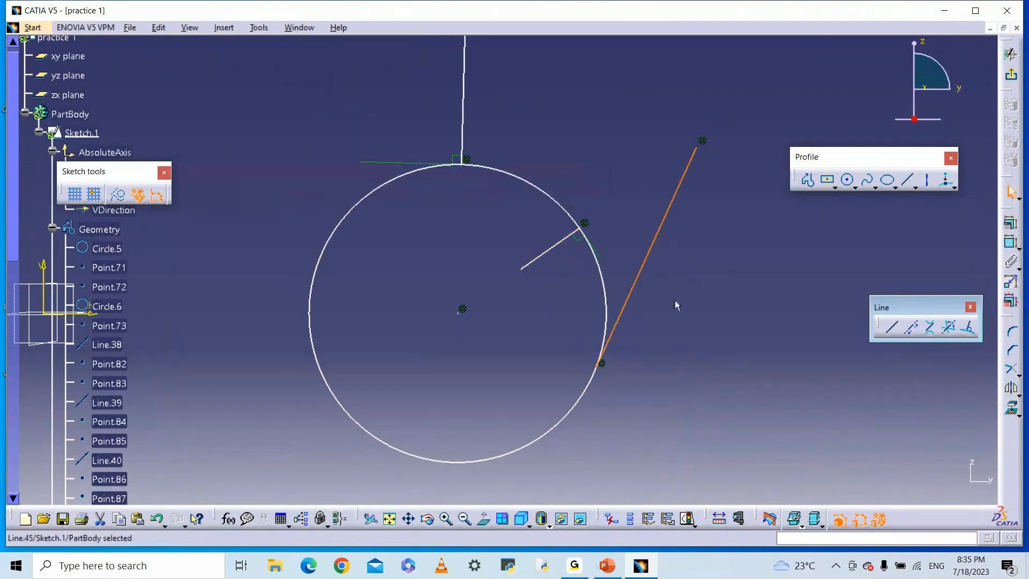
# Draw a short line normal to the right circle, running inward from its lower-right edge near the slanted line's start.
pyautogui.click(968, 328)
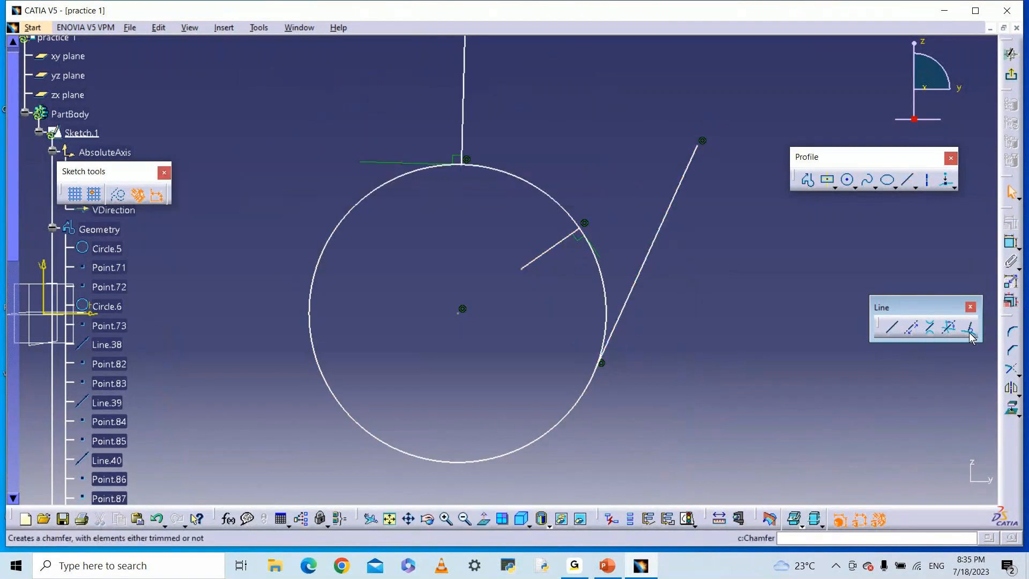
pyautogui.click(605, 346)
pyautogui.click(539, 358)
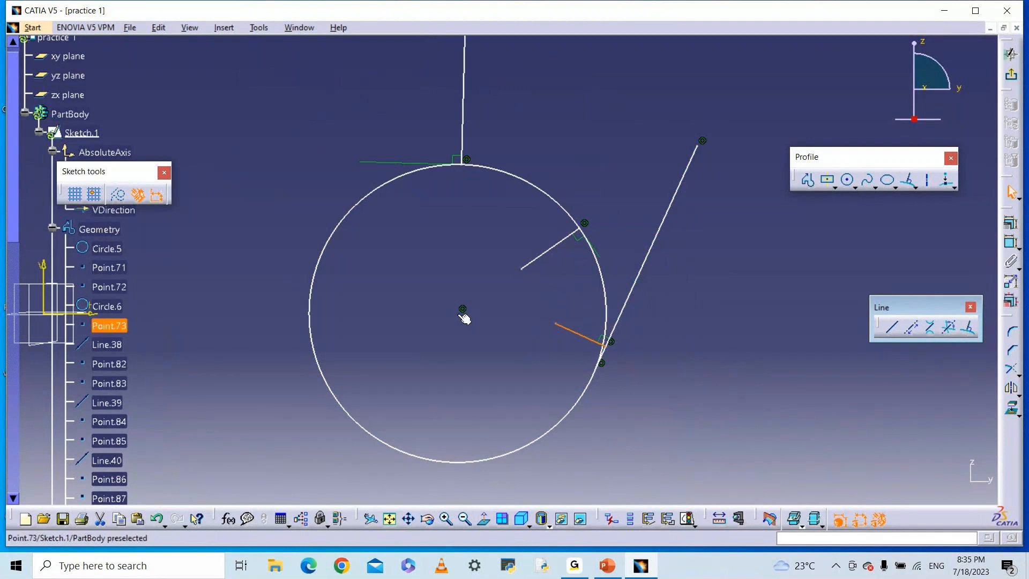
pyautogui.click(594, 246)
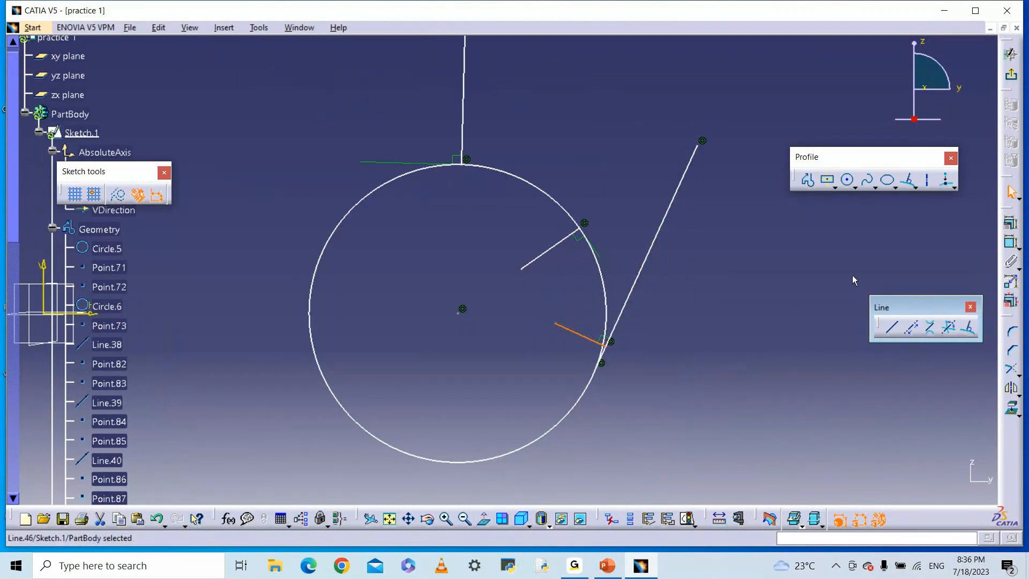
# Detach the Predefined Profile tools as a floating toolbar between the Profile and Line toolbars.
pyautogui.click(835, 187)
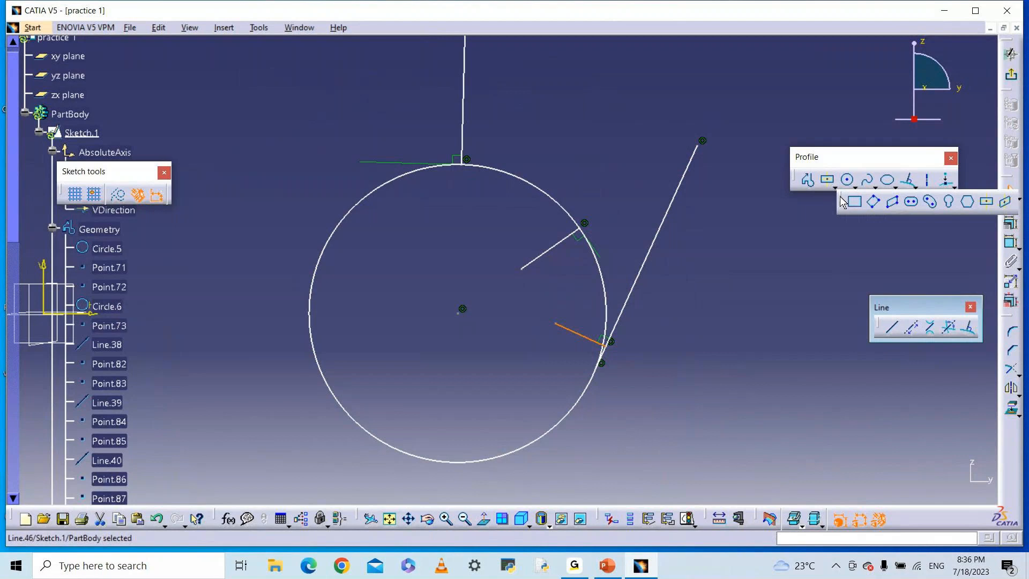
pyautogui.moveTo(841, 201); pyautogui.dragTo(804, 263)
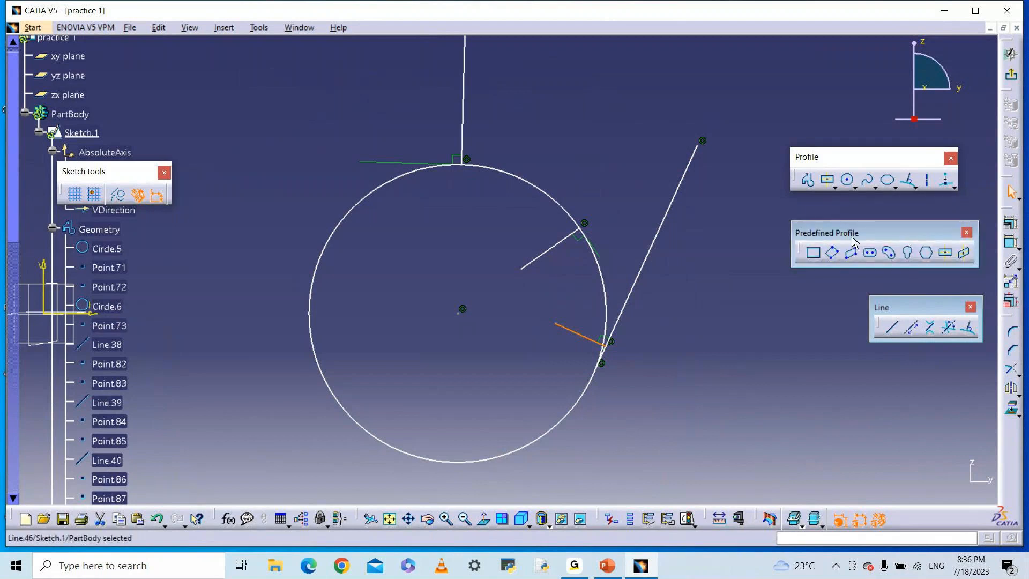